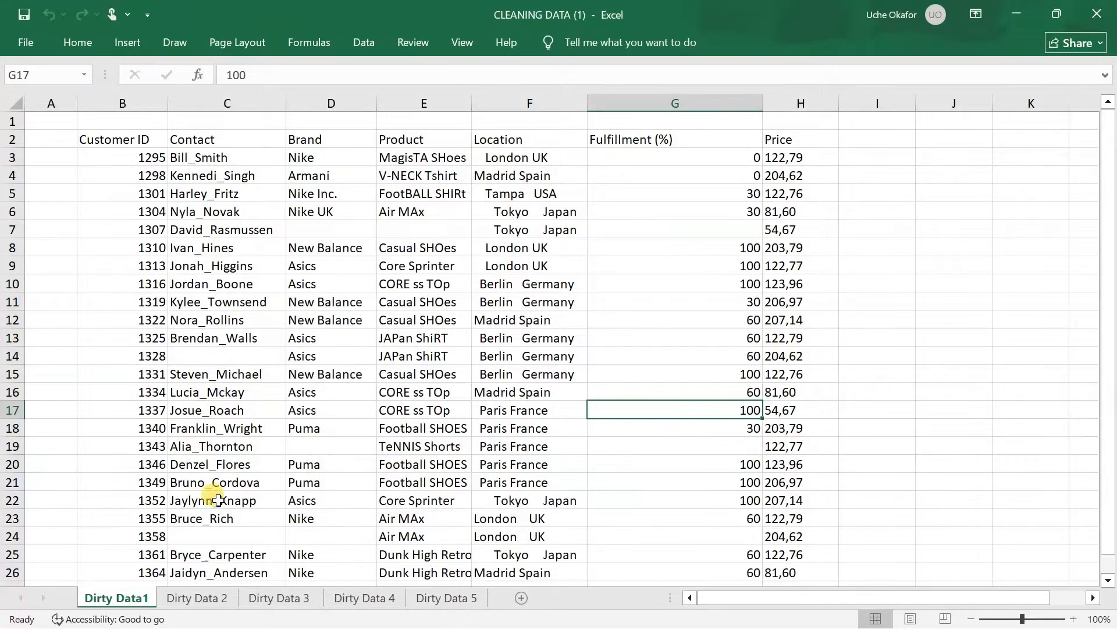
Look through the Dirty Data 2, 3, 4 and 5 sheets, then return to Dirty Data1
{"action": "left_click", "coordinate": [197, 598]}
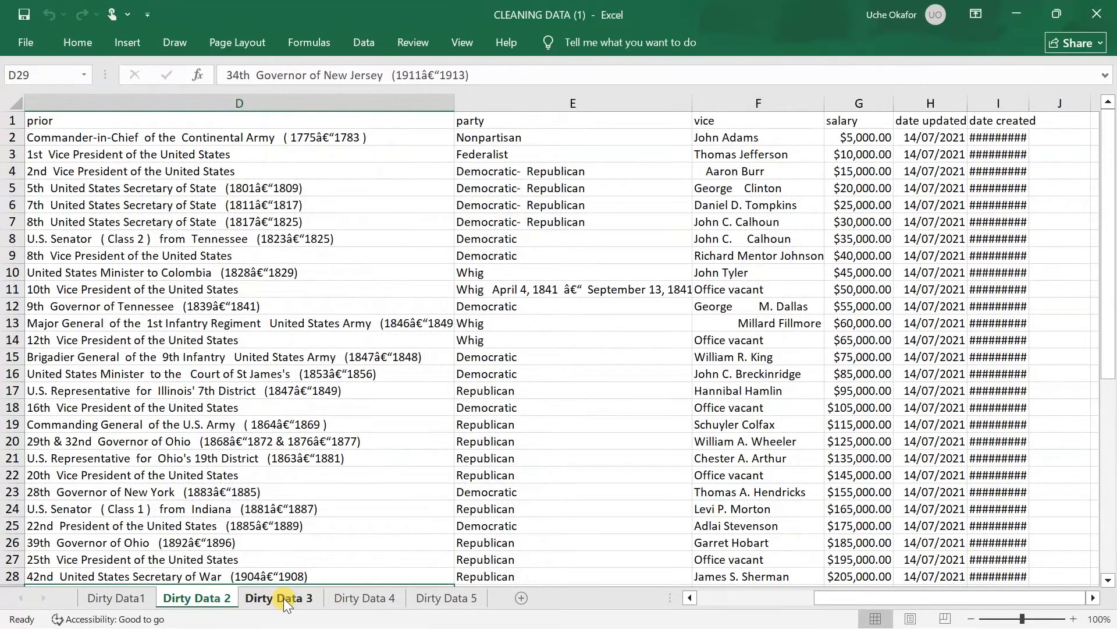
{"action": "left_click", "coordinate": [284, 599]}
{"action": "left_click", "coordinate": [375, 599]}
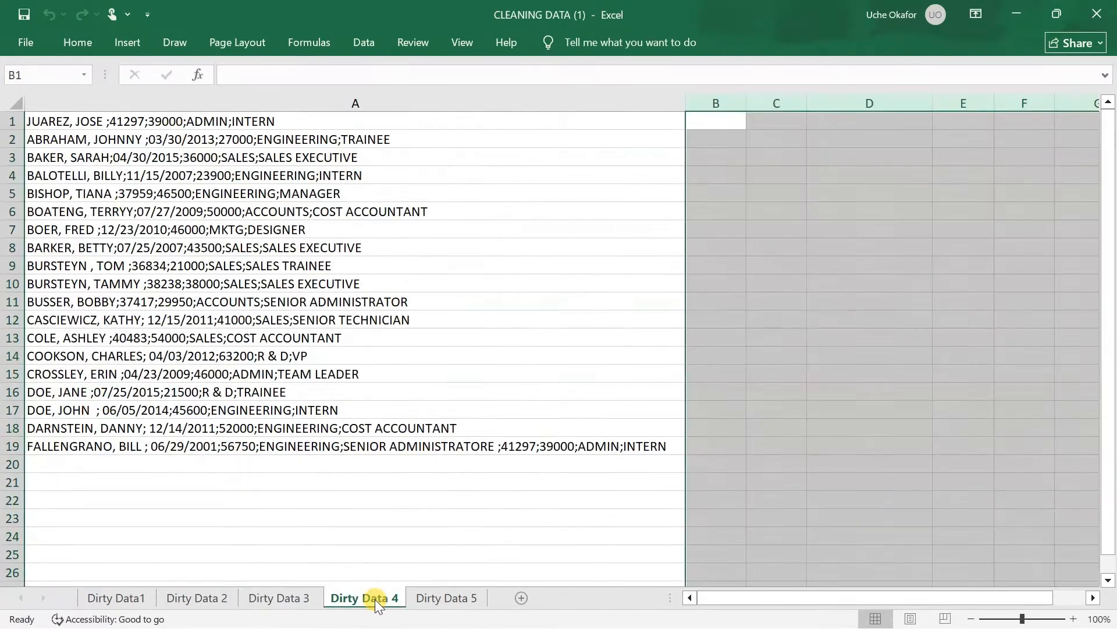
{"action": "left_click", "coordinate": [446, 602]}
{"action": "left_click", "coordinate": [382, 600]}
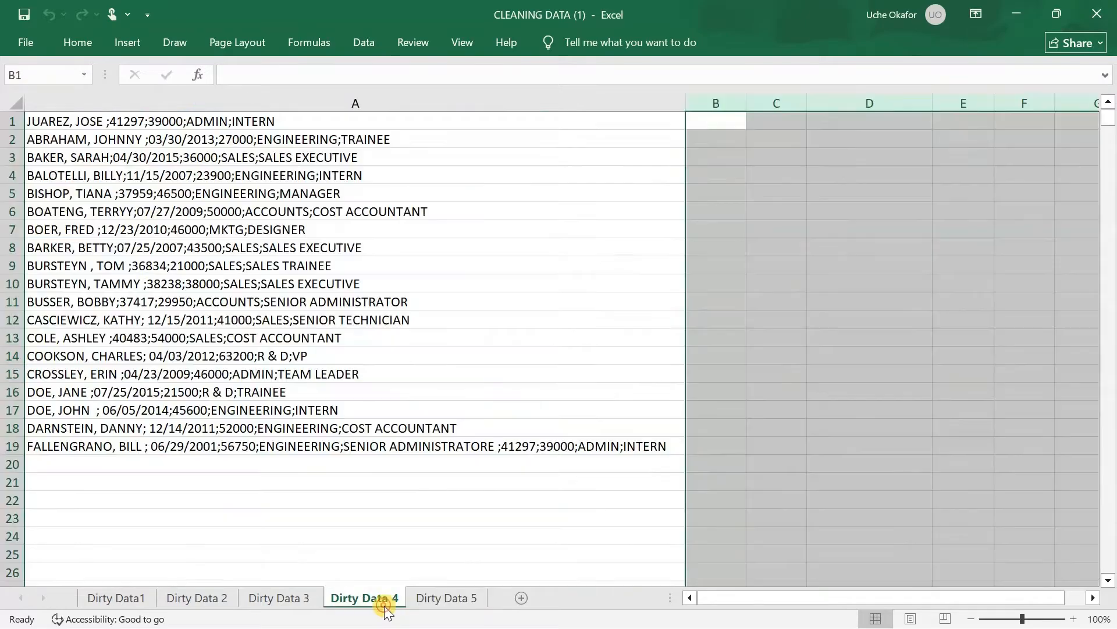
{"action": "left_click", "coordinate": [306, 591]}
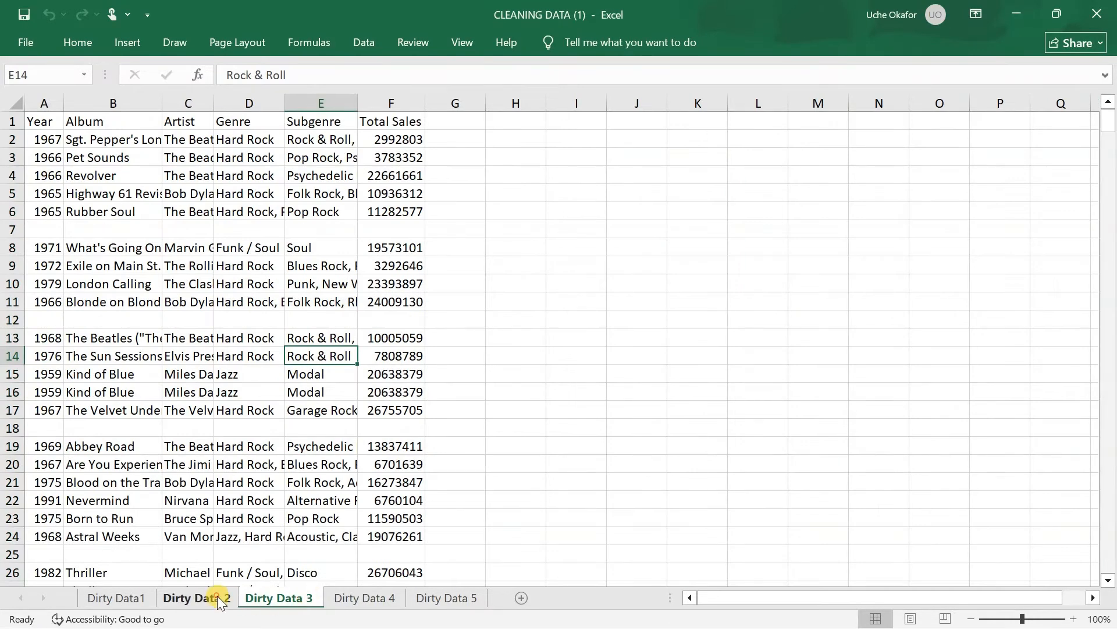
{"action": "left_click", "coordinate": [217, 596]}
{"action": "left_click", "coordinate": [113, 602]}
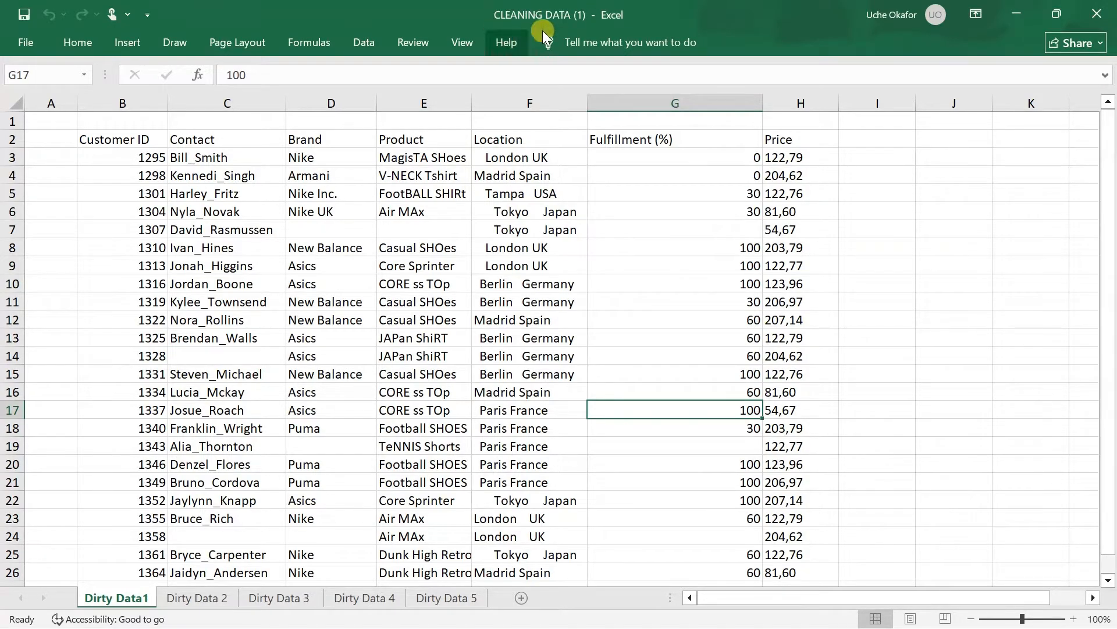
Create a copy of the Dirty Data1 sheet in the same workbook, placed before Dirty Data1
{"action": "right_click", "coordinate": [126, 594]}
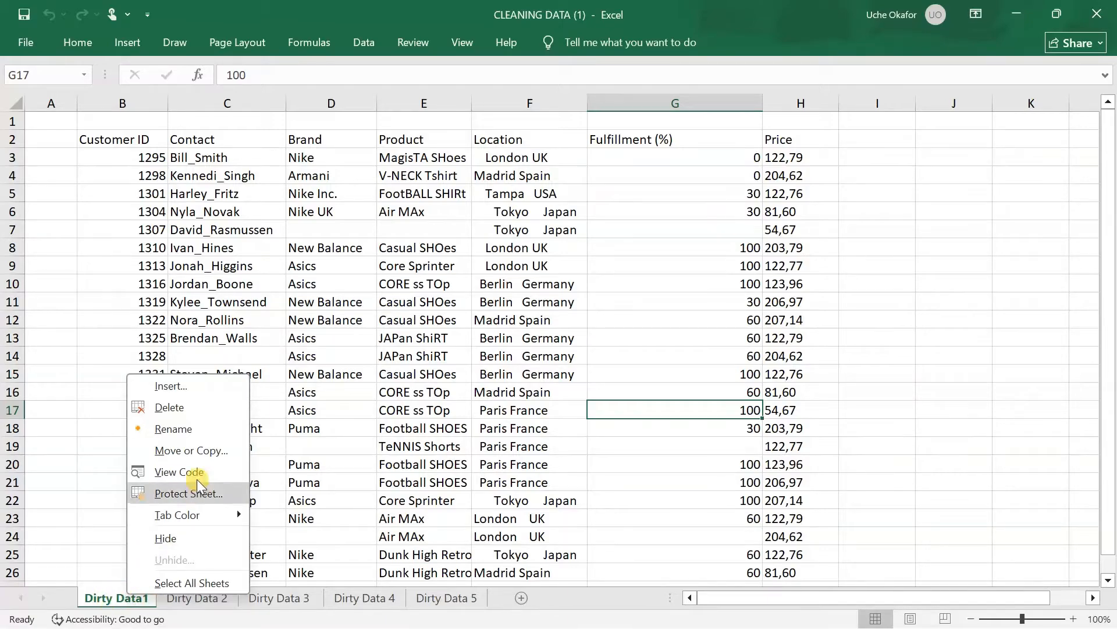
{"action": "left_click", "coordinate": [208, 452]}
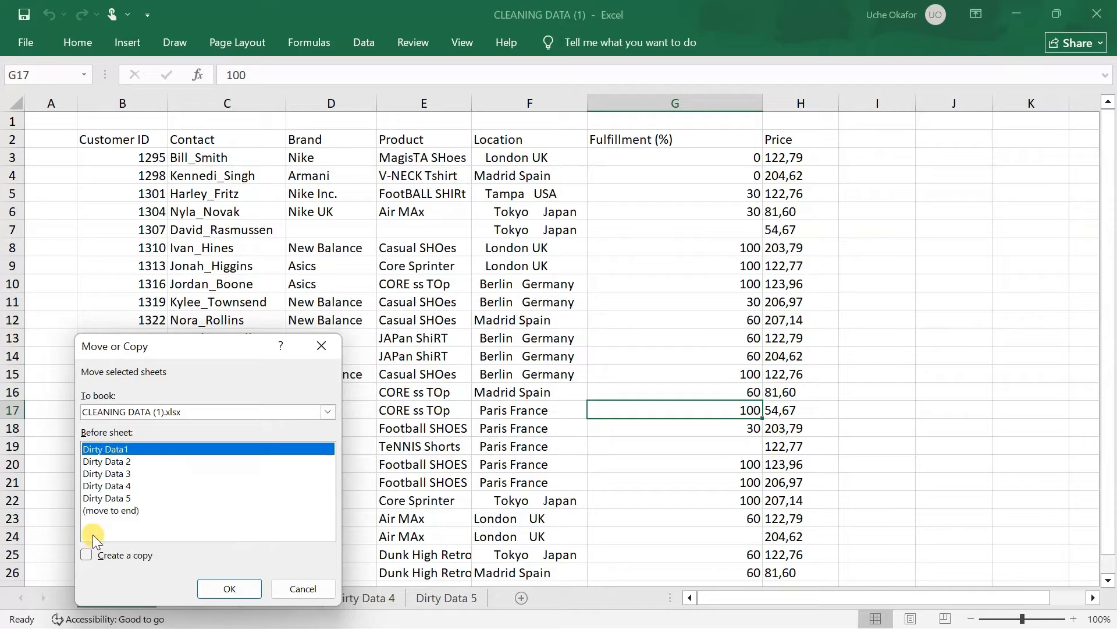
{"action": "left_click", "coordinate": [86, 553]}
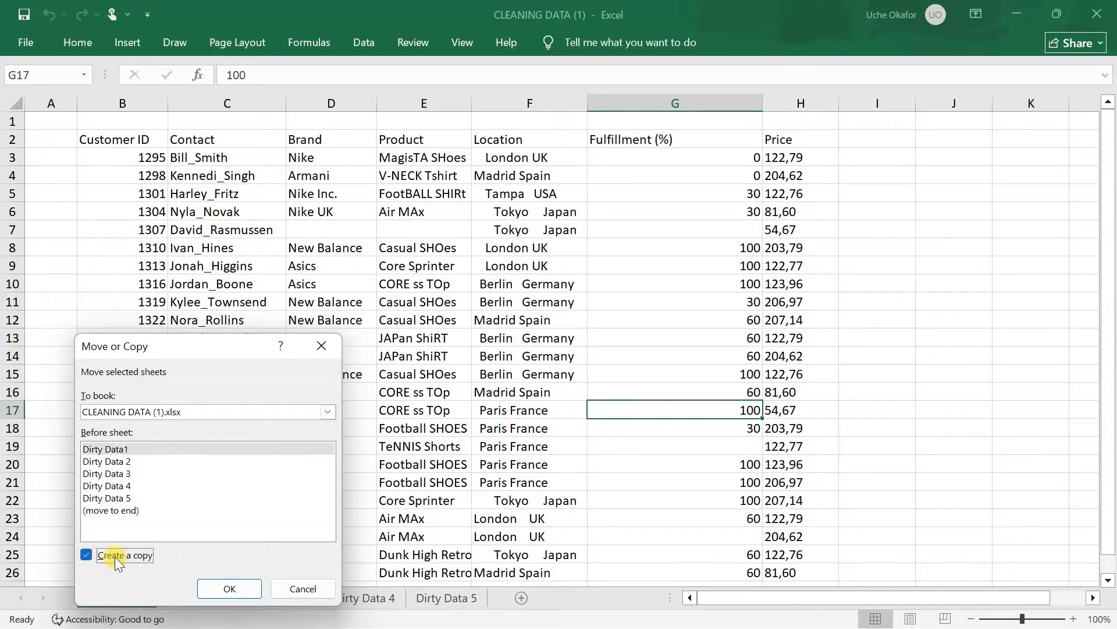
{"action": "left_click", "coordinate": [230, 588]}
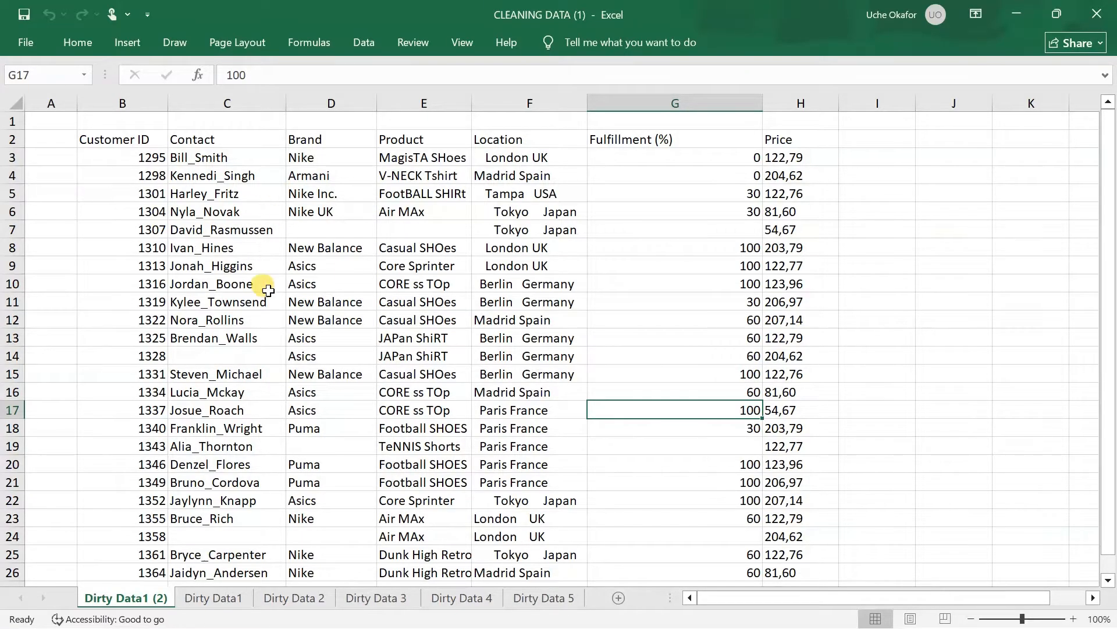
Examine the copied sheet's records from the first row to the last for data problems
{"action": "scroll", "coordinate": [331, 284], "scroll_direction": "down", "scroll_amount": 2}
{"action": "scroll", "coordinate": [332, 287], "scroll_direction": "up", "scroll_amount": 2}
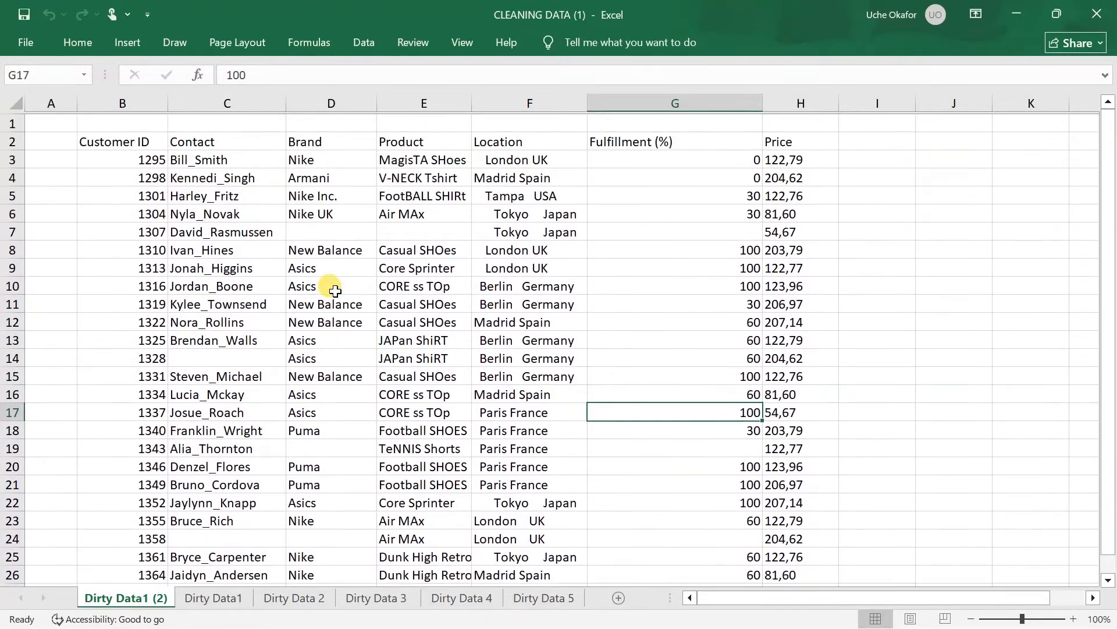
{"action": "scroll", "coordinate": [335, 291], "scroll_direction": "down", "scroll_amount": 1}
{"action": "scroll", "coordinate": [336, 291], "scroll_direction": "up", "scroll_amount": 1}
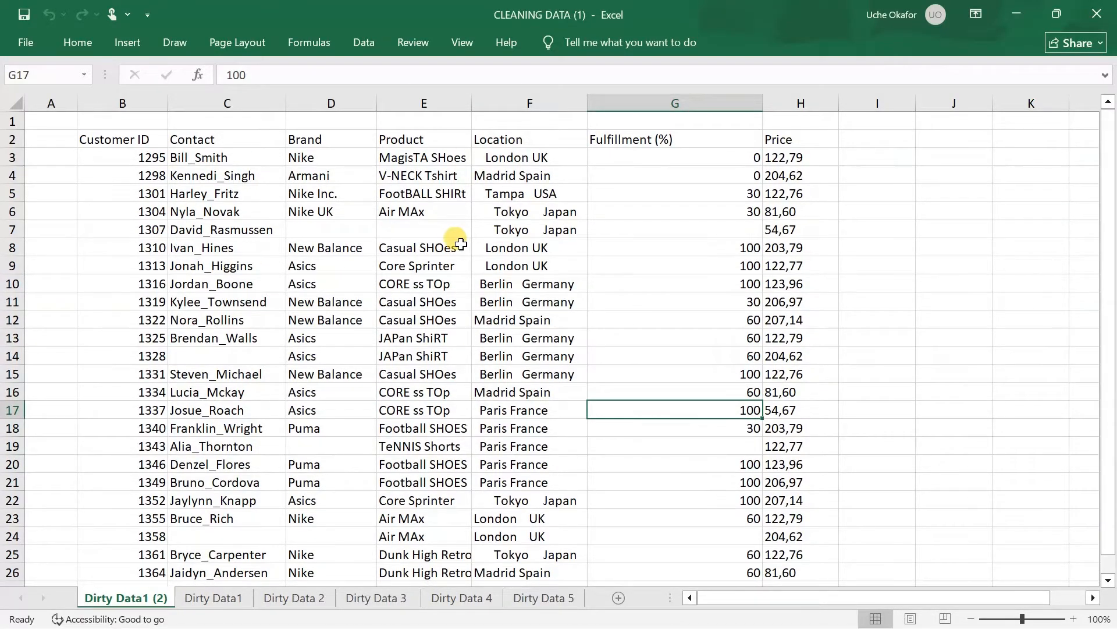
{"action": "scroll", "coordinate": [375, 249], "scroll_direction": "down", "scroll_amount": 2}
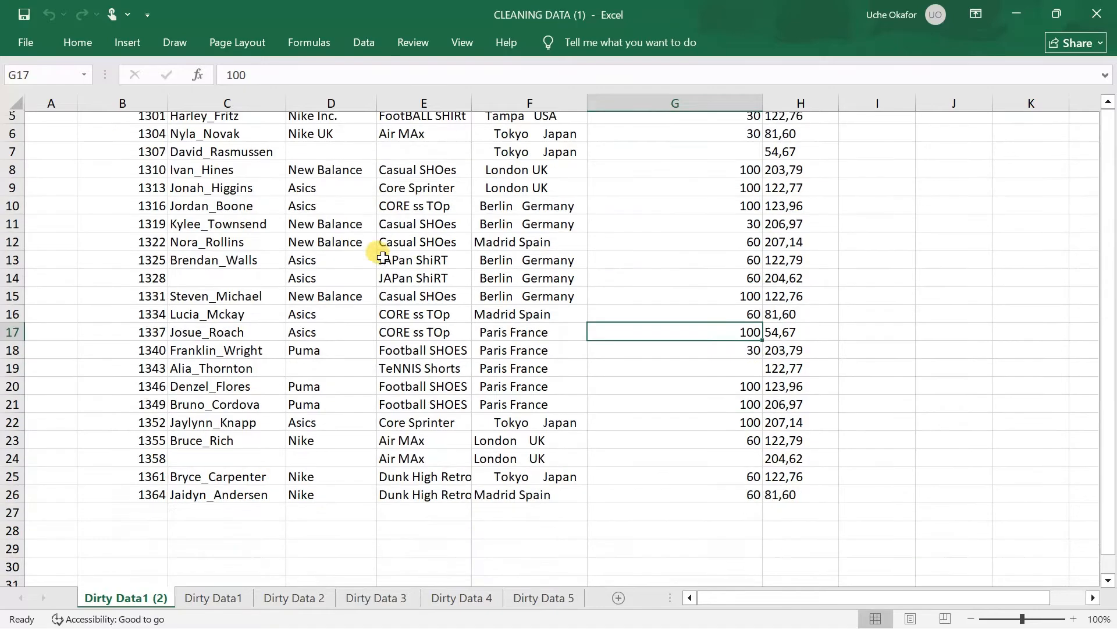
{"action": "scroll", "coordinate": [382, 257], "scroll_direction": "up", "scroll_amount": 1}
{"action": "scroll", "coordinate": [376, 249], "scroll_direction": "up", "scroll_amount": 1}
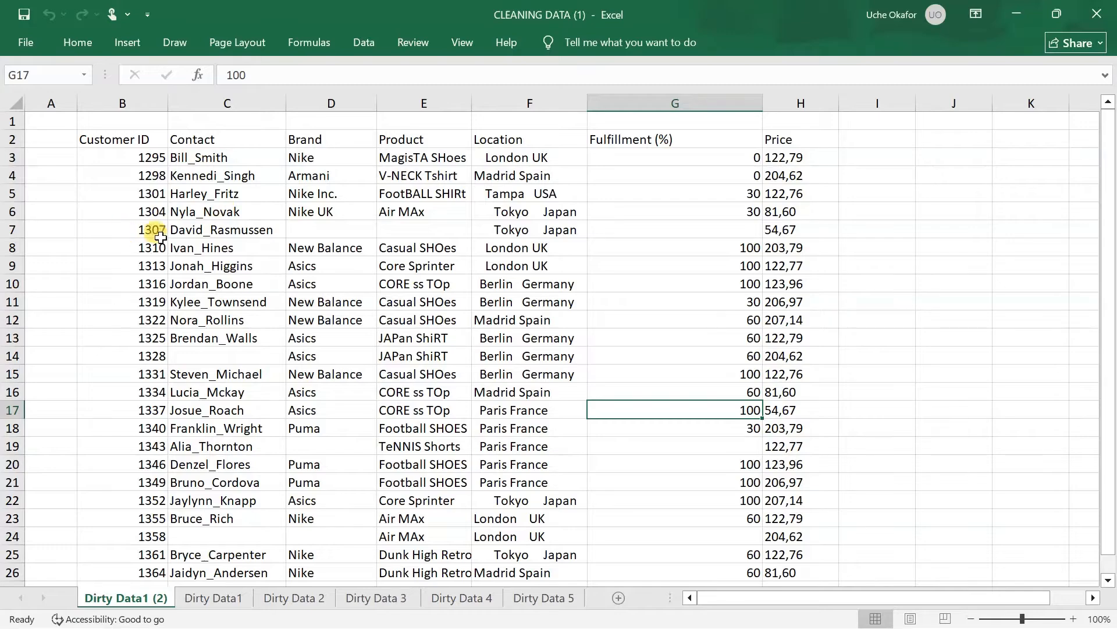
Select every blank cell in the customer data table of the copied sheet using Go To Special with Blanks
{"action": "left_click", "coordinate": [355, 359]}
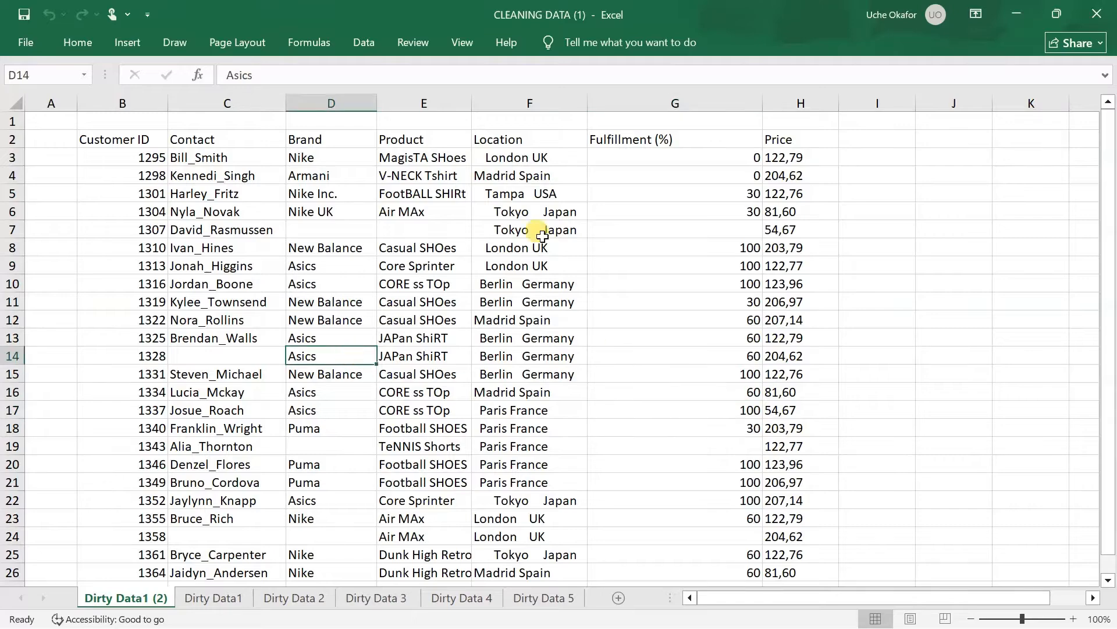
{"action": "key", "text": "ctrl+a"}
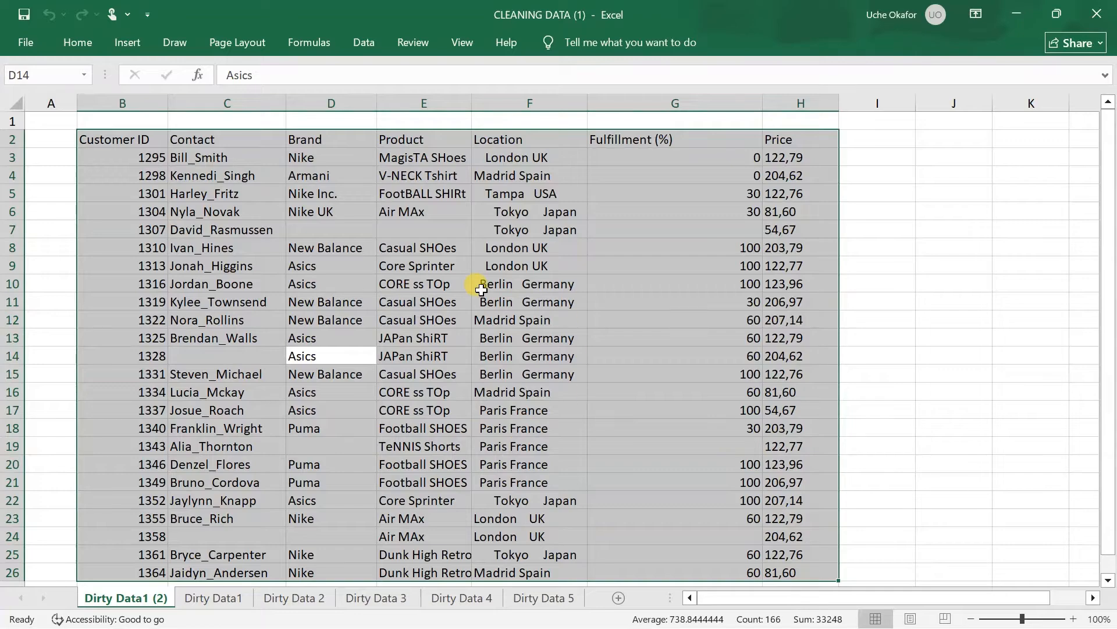
{"action": "left_click", "coordinate": [78, 43]}
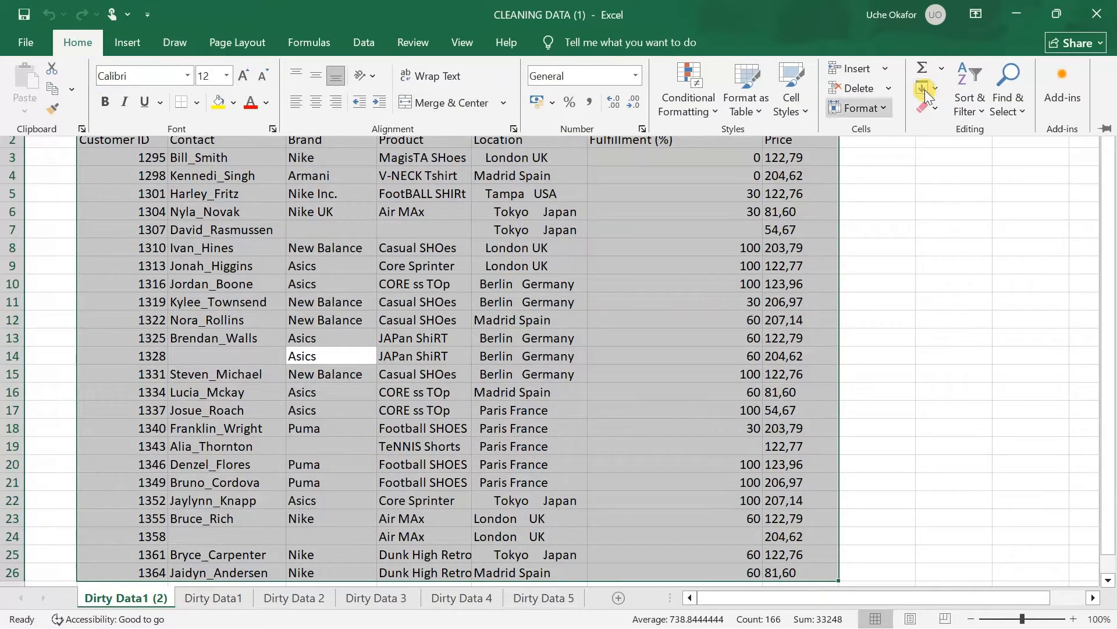
{"action": "left_click", "coordinate": [1020, 109]}
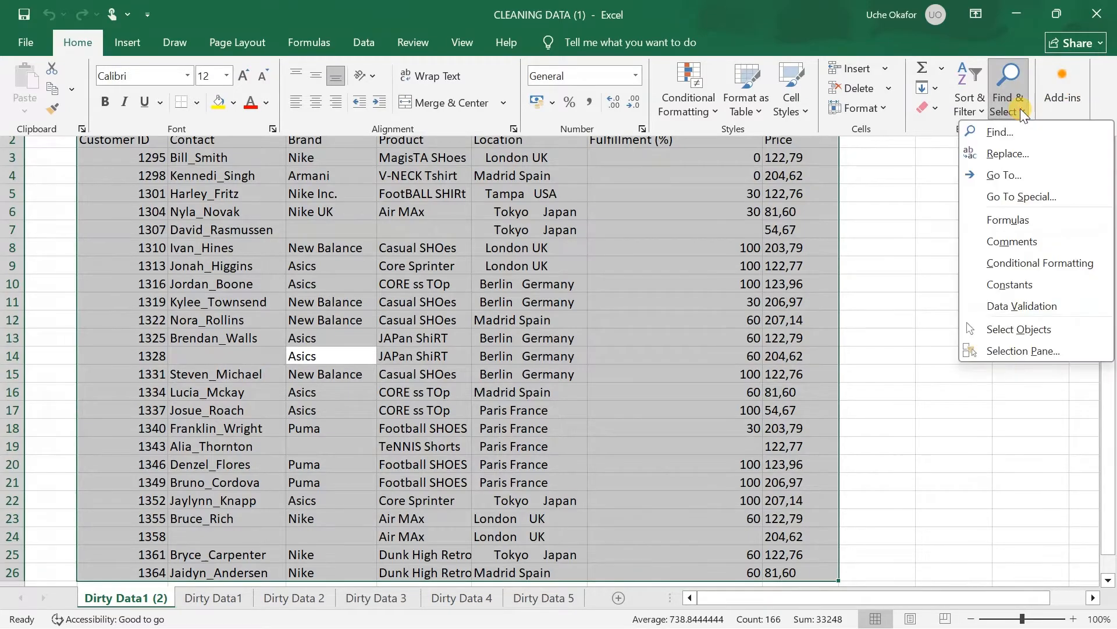
{"action": "left_click", "coordinate": [1022, 196]}
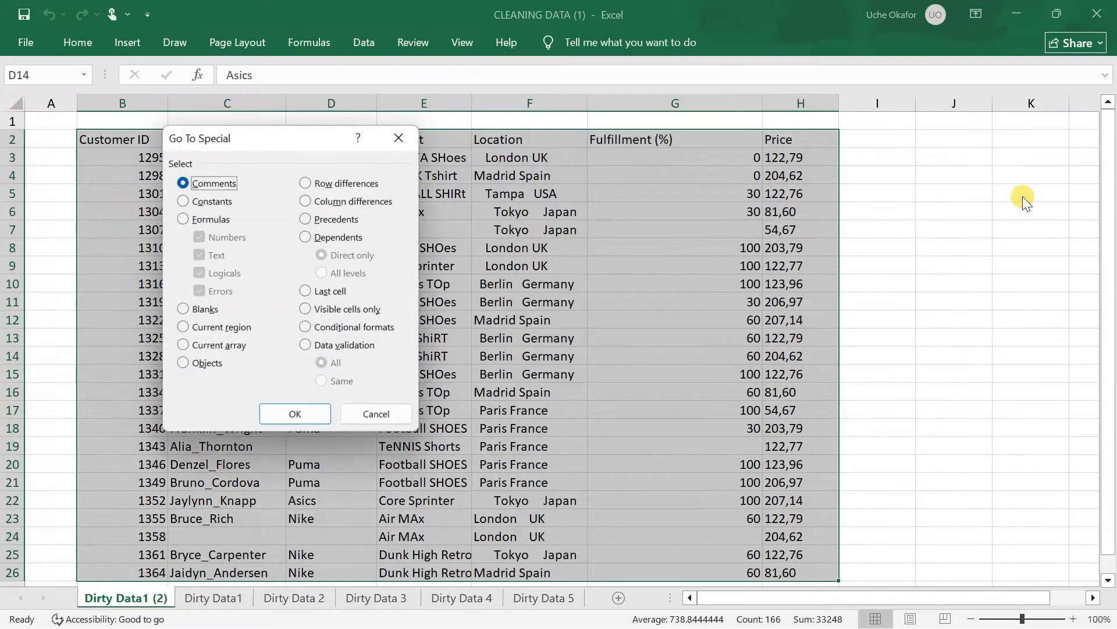
{"action": "left_click", "coordinate": [181, 309]}
{"action": "left_click", "coordinate": [302, 413]}
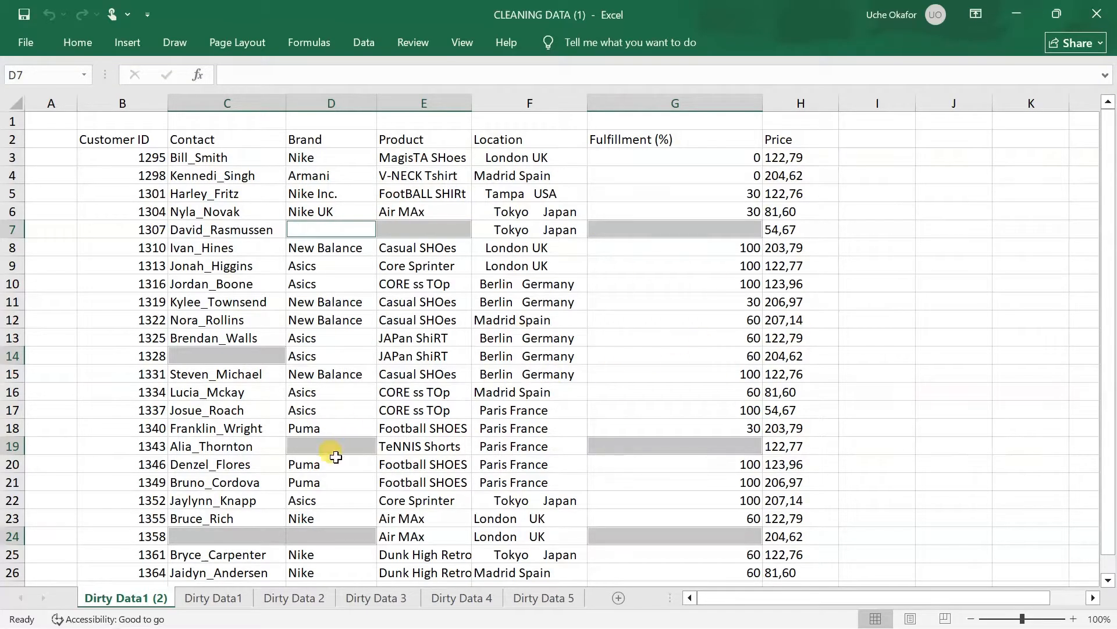
Delete the entire sheet rows containing the selected blank cells, and deselect them
{"action": "scroll", "coordinate": [500, 559], "scroll_direction": "down", "scroll_amount": 2}
{"action": "scroll", "coordinate": [505, 524], "scroll_direction": "up", "scroll_amount": 2}
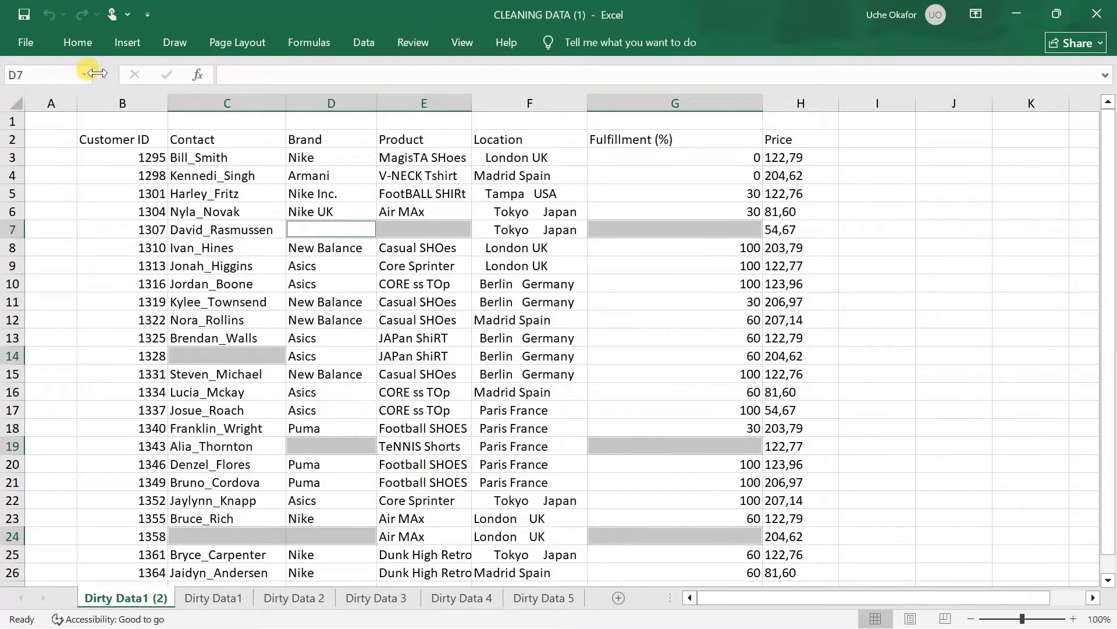
{"action": "left_click", "coordinate": [81, 44]}
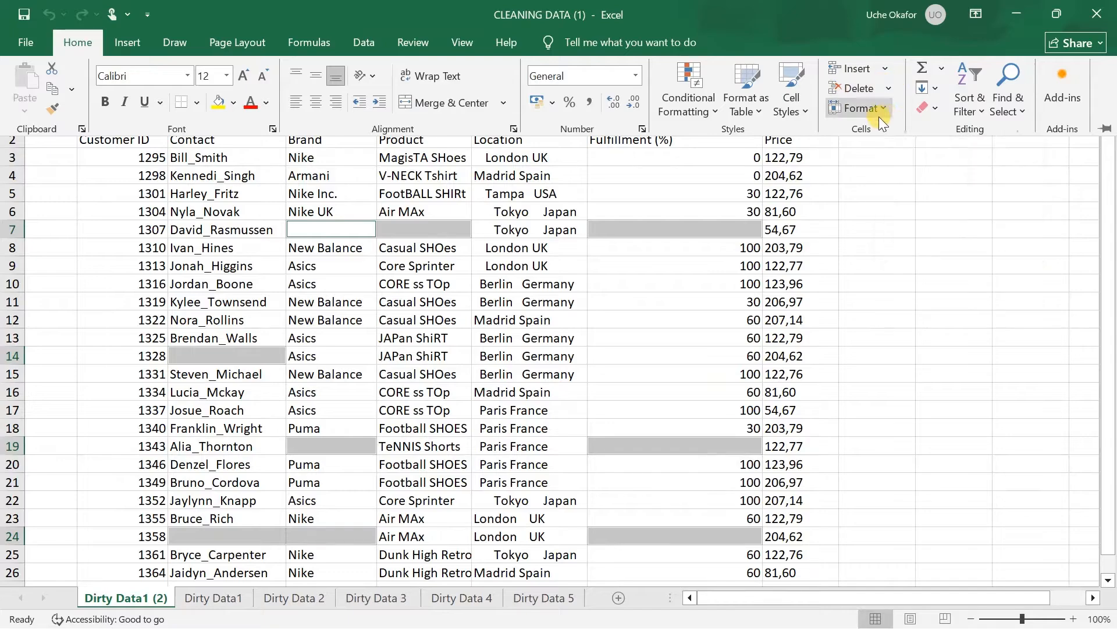
{"action": "left_click", "coordinate": [888, 89]}
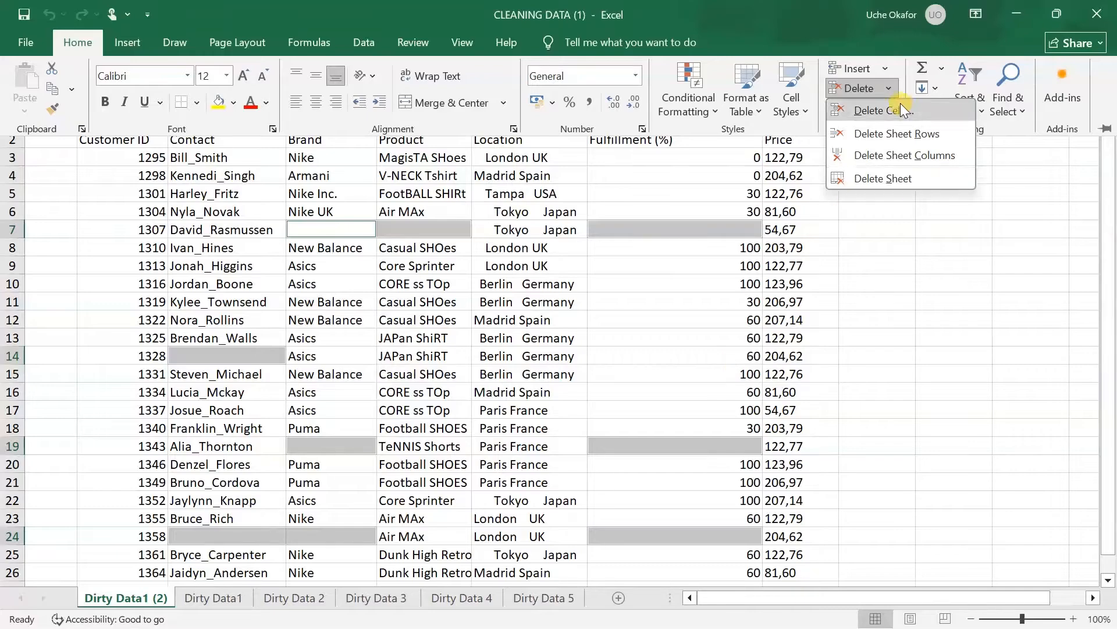
{"action": "left_click", "coordinate": [900, 131]}
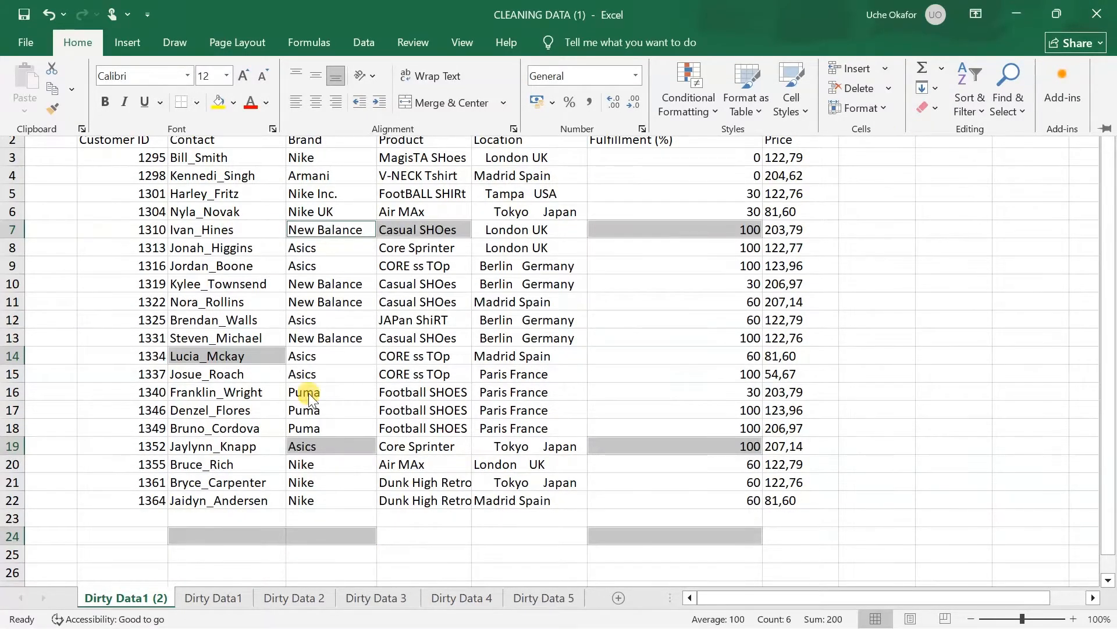
{"action": "left_click", "coordinate": [382, 286]}
{"action": "scroll", "coordinate": [382, 286], "scroll_direction": "up", "scroll_amount": 2}
{"action": "left_click", "coordinate": [451, 301]}
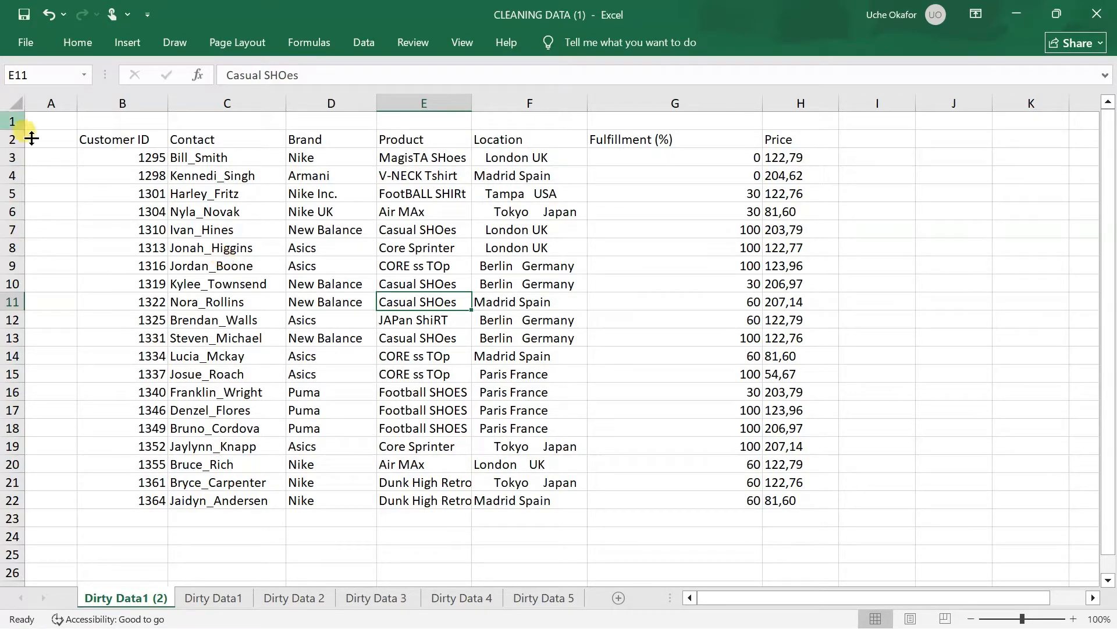
Add filters to the header row of the customer data table
{"action": "left_click", "coordinate": [223, 227]}
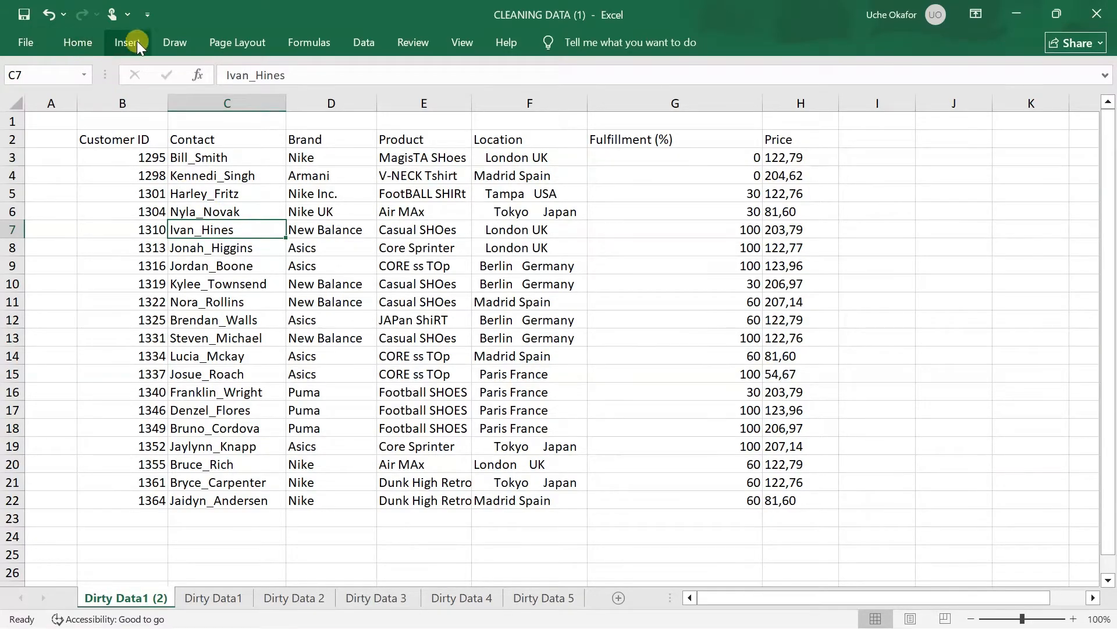
{"action": "left_click", "coordinate": [370, 42]}
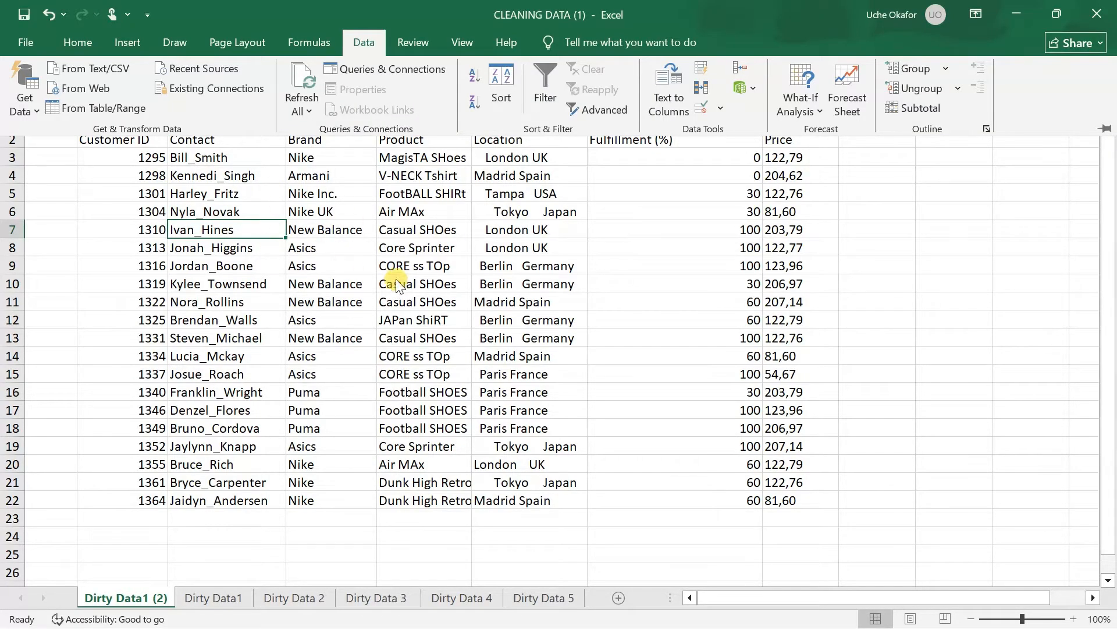
{"action": "left_click", "coordinate": [547, 85]}
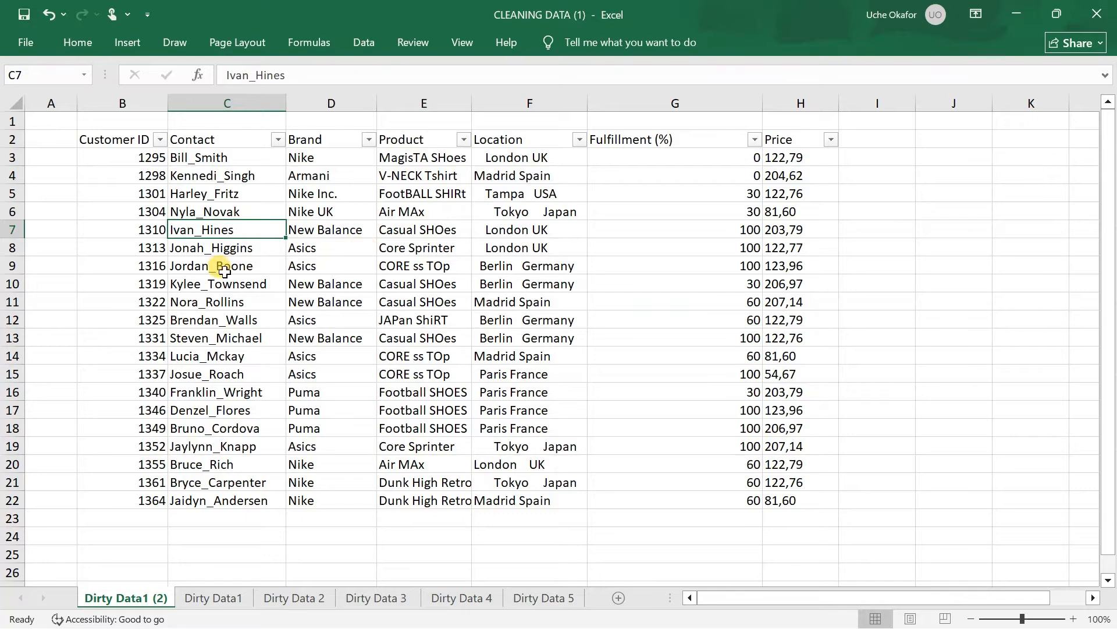
Examine the Customer ID column's list of filter values, keeping all of them selected
{"action": "left_click", "coordinate": [159, 140]}
{"action": "scroll", "coordinate": [71, 407], "scroll_direction": "down", "scroll_amount": 5}
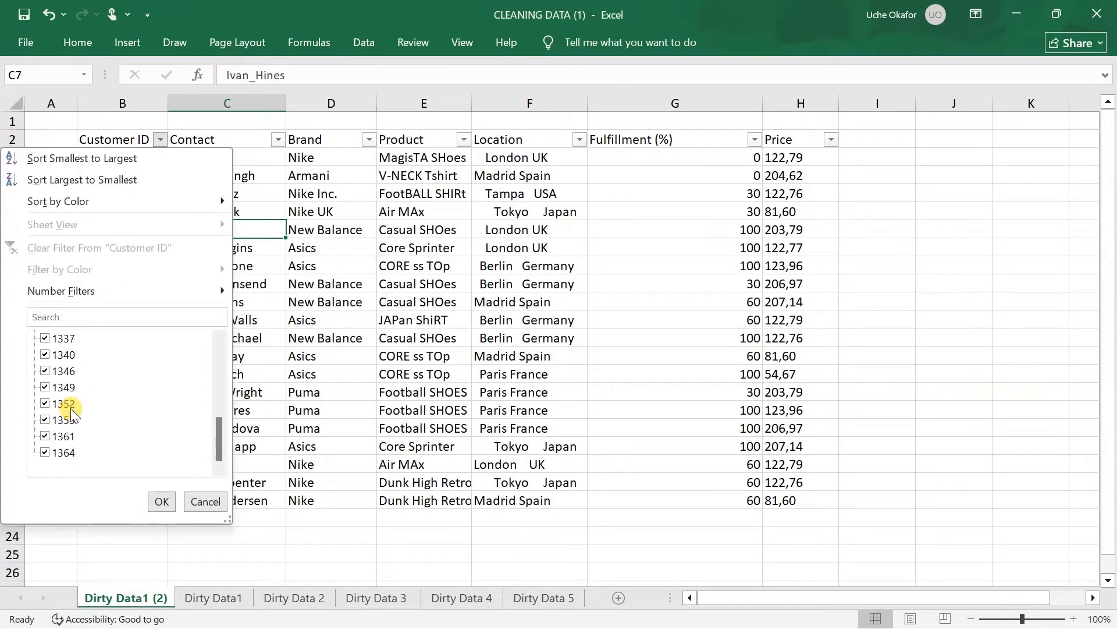
{"action": "scroll", "coordinate": [71, 407], "scroll_direction": "up", "scroll_amount": 5}
{"action": "scroll", "coordinate": [71, 407], "scroll_direction": "down", "scroll_amount": 5}
{"action": "scroll", "coordinate": [152, 398], "scroll_direction": "up", "scroll_amount": 5}
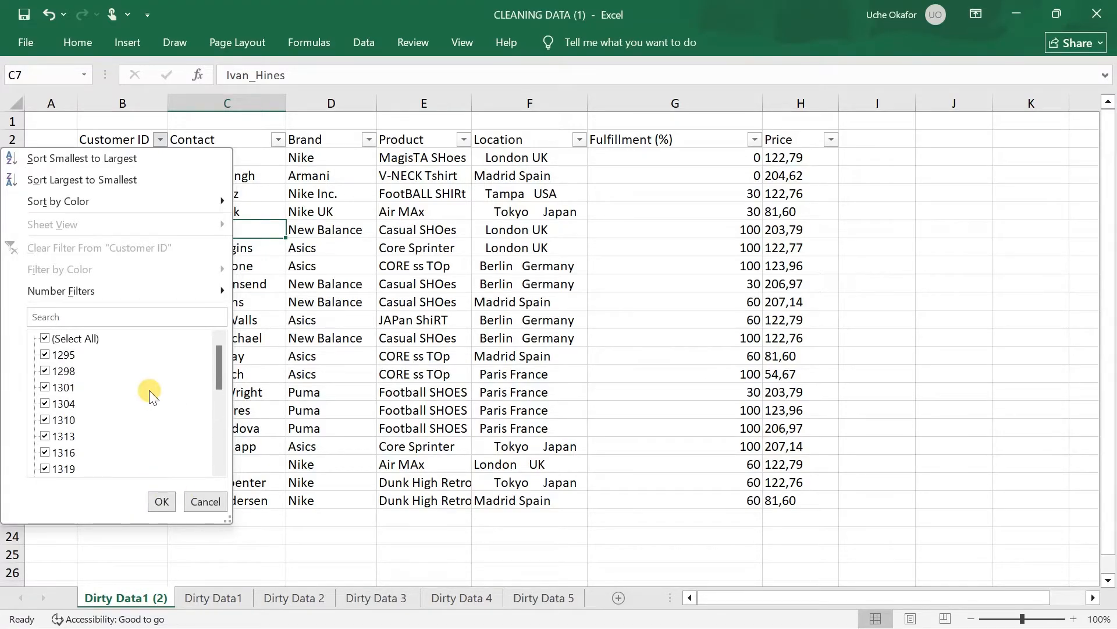
{"action": "scroll", "coordinate": [153, 398], "scroll_direction": "down", "scroll_amount": 5}
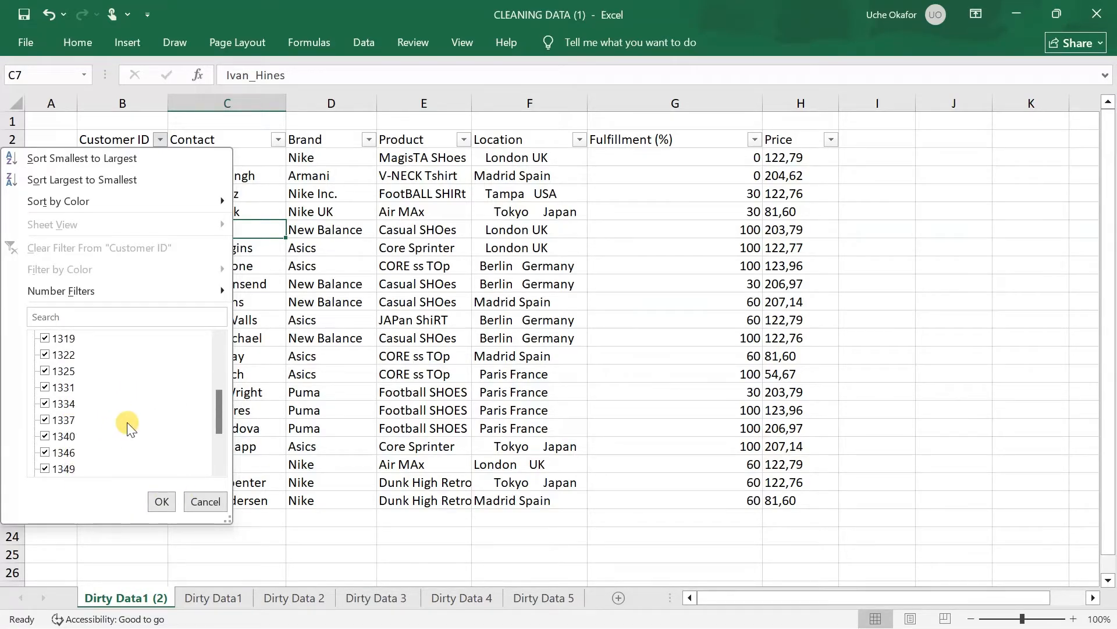
{"action": "left_click", "coordinate": [162, 501]}
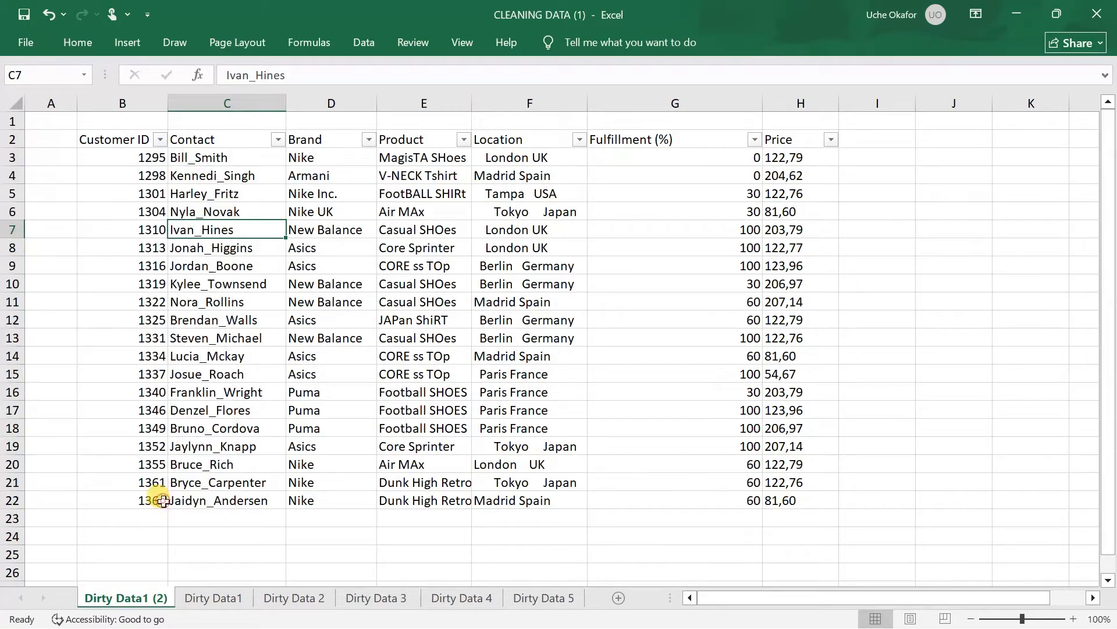
Examine the Contact column's list of filter values, keeping all selected, and select cell C5
{"action": "left_click", "coordinate": [278, 139]}
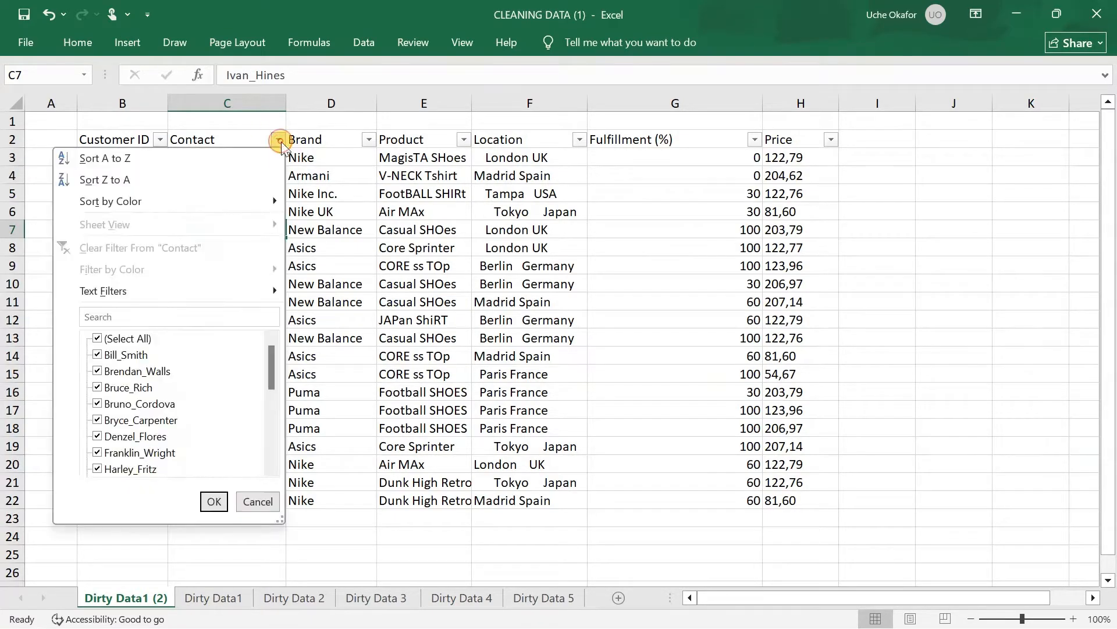
{"action": "scroll", "coordinate": [195, 434], "scroll_direction": "down", "scroll_amount": 4}
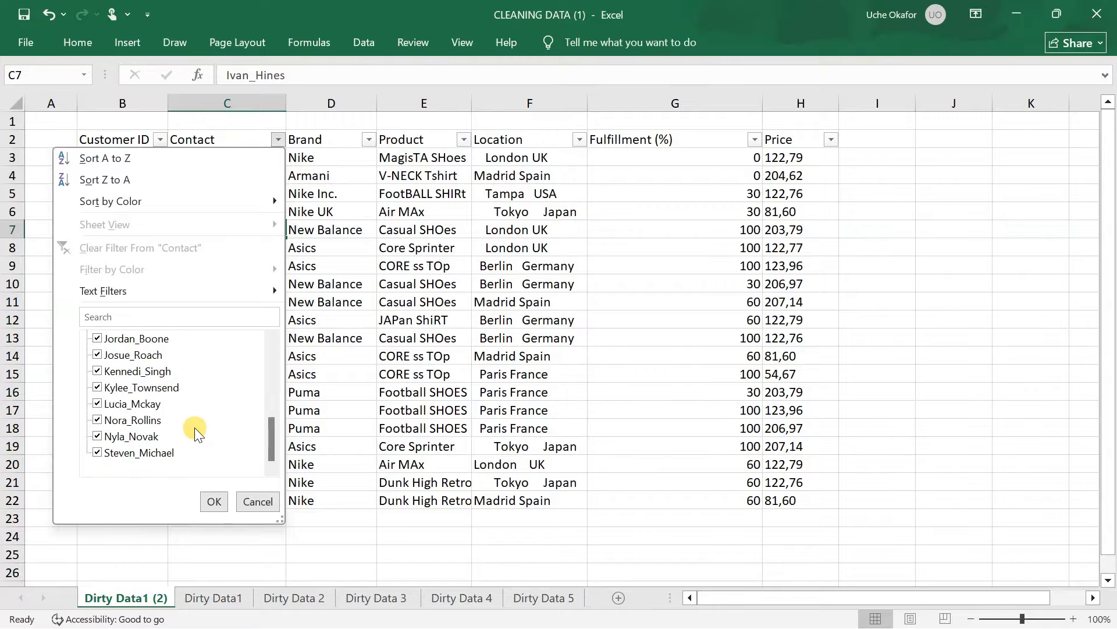
{"action": "scroll", "coordinate": [196, 434], "scroll_direction": "up", "scroll_amount": 1}
{"action": "scroll", "coordinate": [198, 433], "scroll_direction": "up", "scroll_amount": 3}
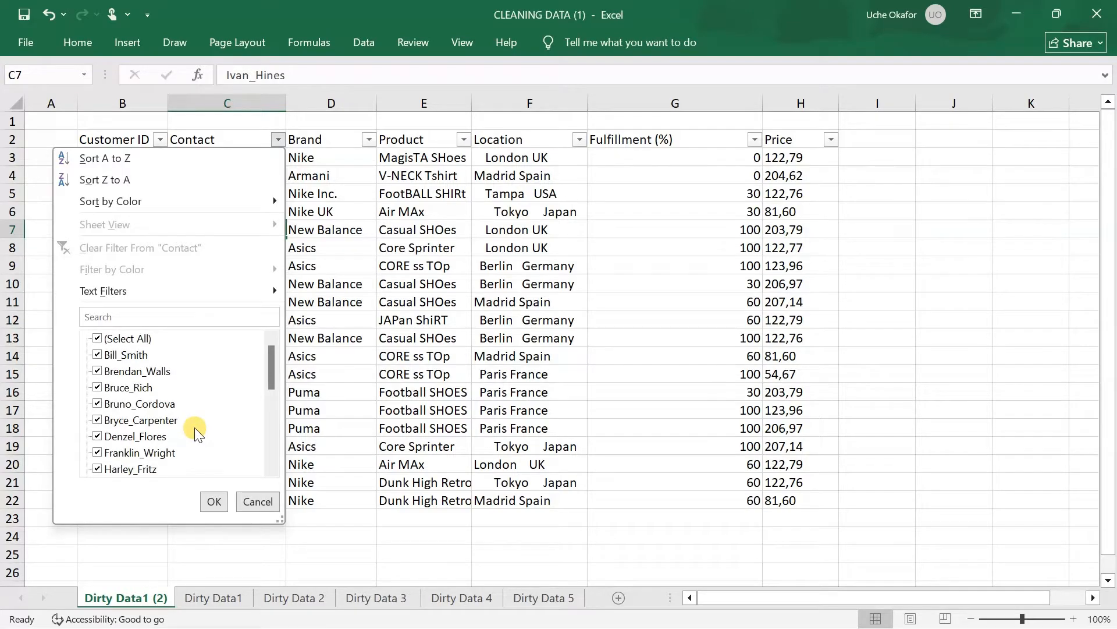
{"action": "left_click", "coordinate": [214, 501]}
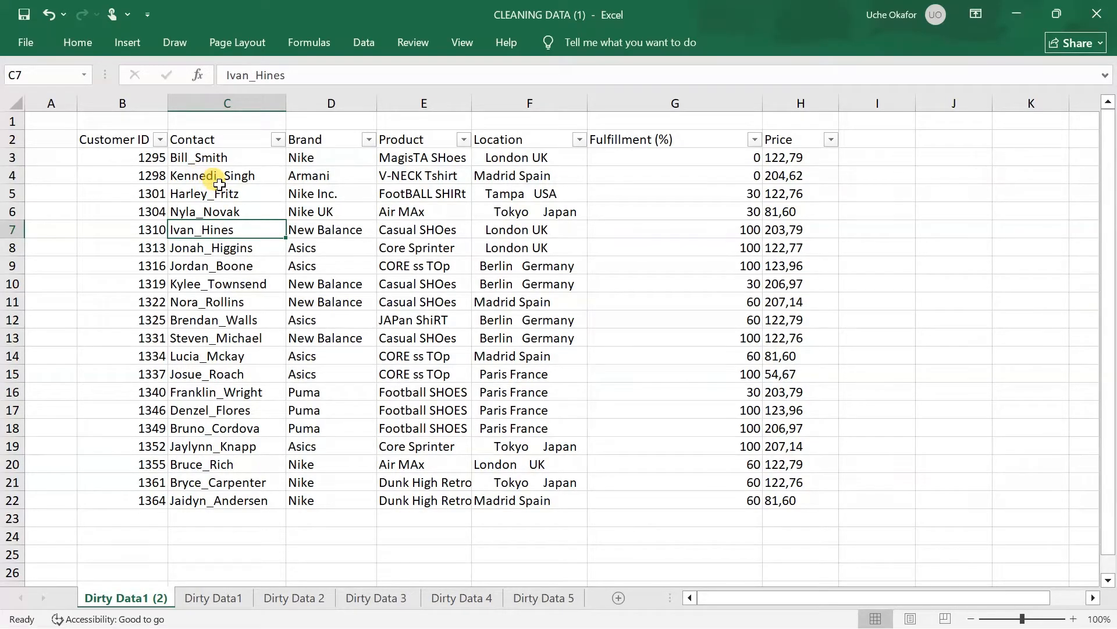
{"action": "left_click", "coordinate": [220, 187]}
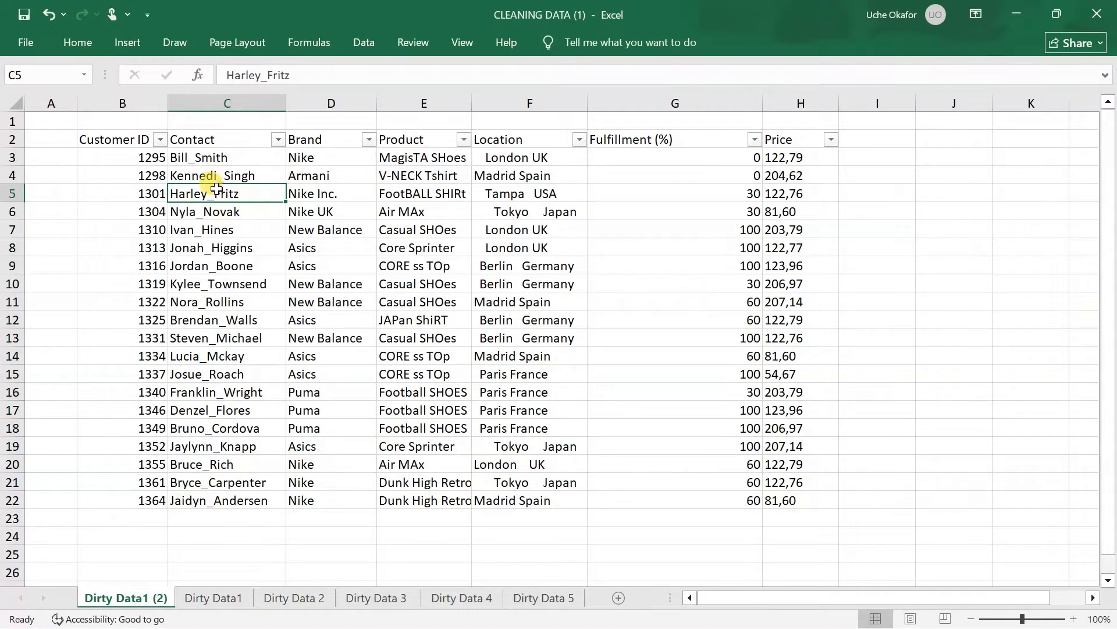
Replace every underscore in the Contact column with a space
{"action": "left_click", "coordinate": [236, 101]}
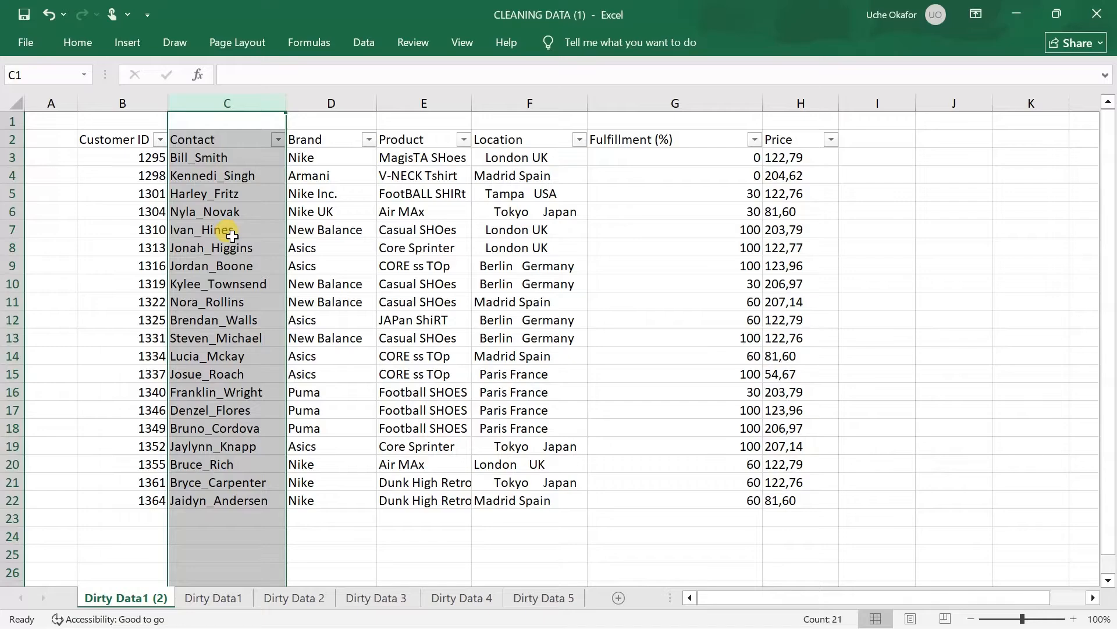
{"action": "key", "text": "ctrl+h"}
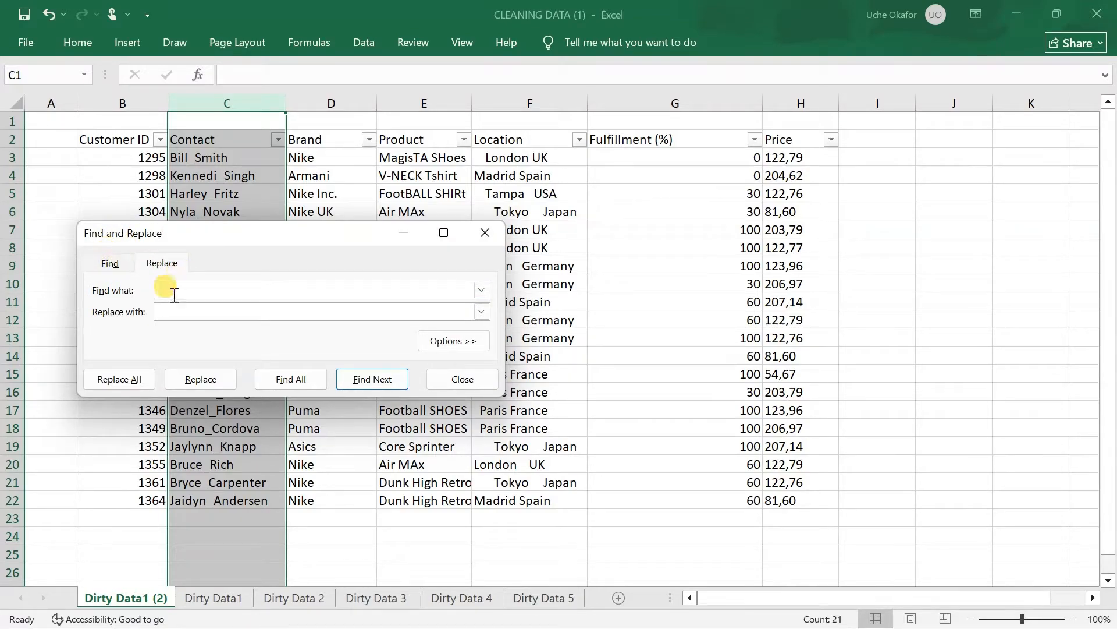
{"action": "left_click", "coordinate": [103, 263]}
{"action": "left_click", "coordinate": [156, 265]}
{"action": "type", "text": "_"}
{"action": "left_click", "coordinate": [211, 314]}
{"action": "left_click", "coordinate": [119, 379]}
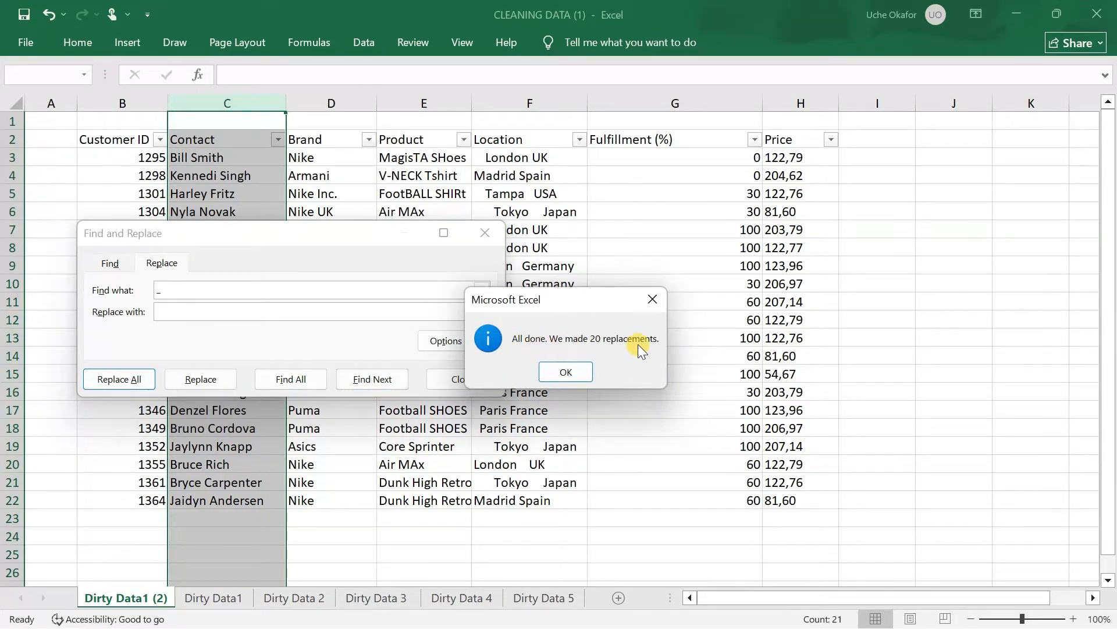
{"action": "left_click", "coordinate": [563, 370]}
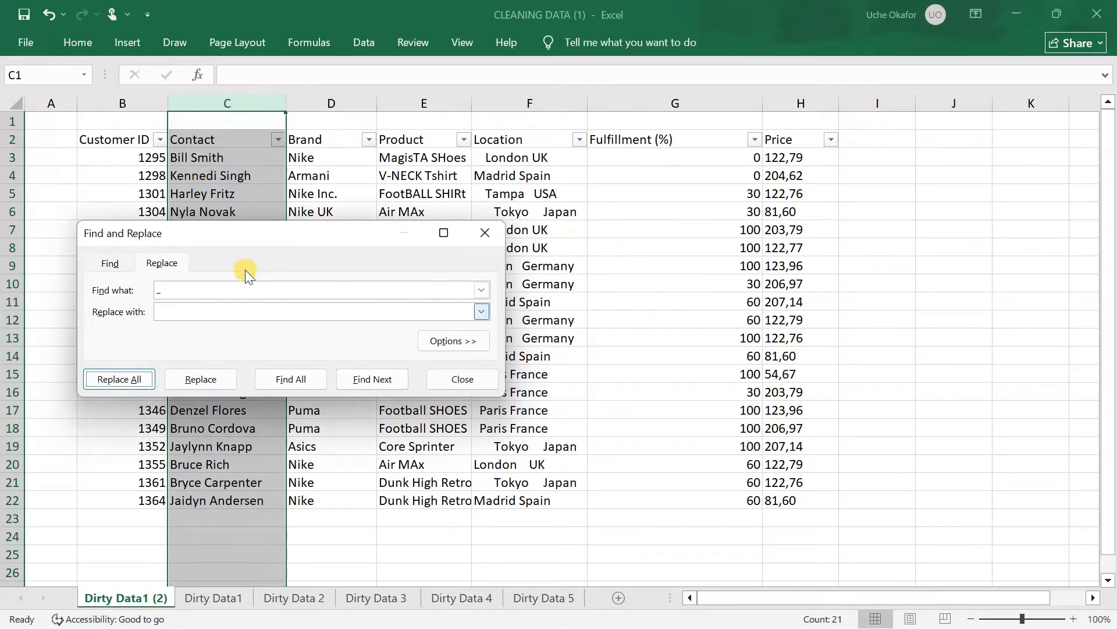
{"action": "left_click", "coordinate": [463, 379]}
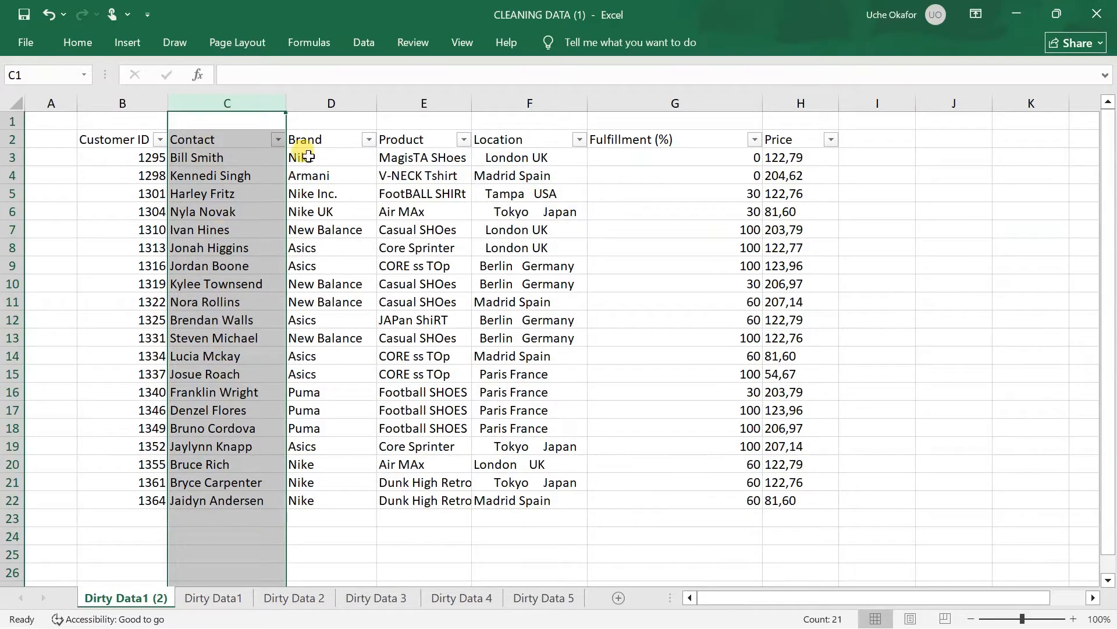
Examine the Brand column's list of filter values for inconsistent brand names
{"action": "left_click", "coordinate": [344, 143]}
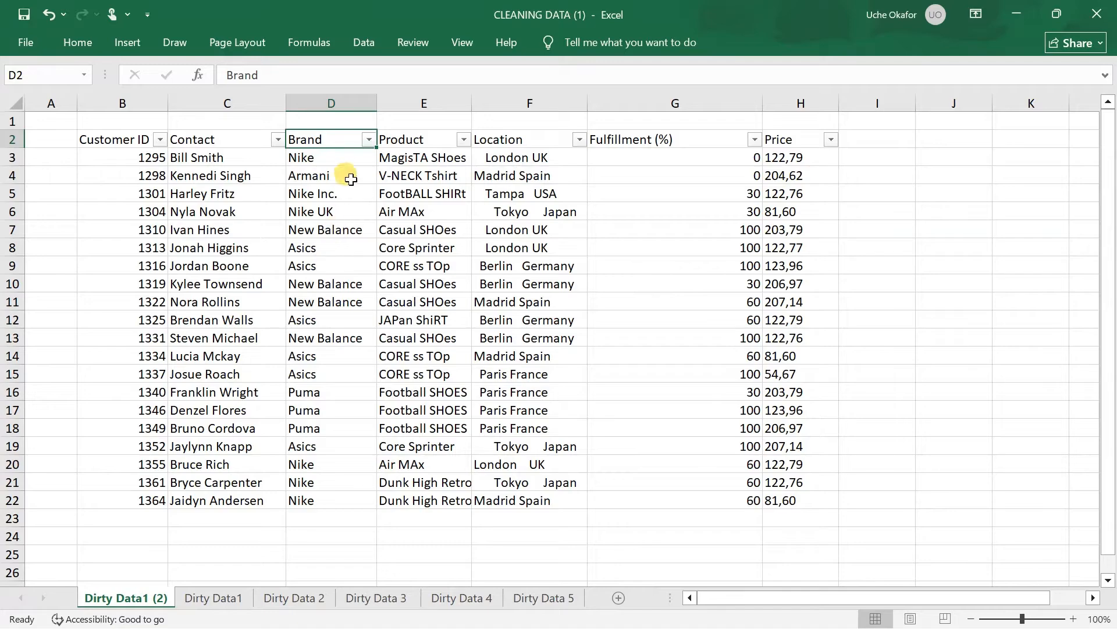
{"action": "left_click", "coordinate": [369, 140]}
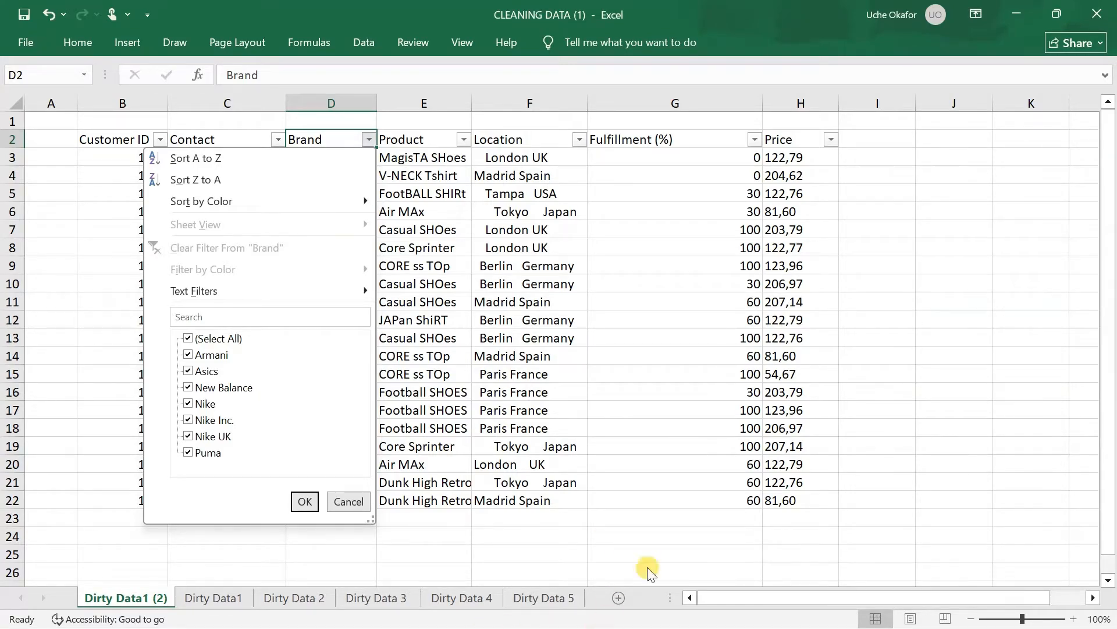
{"action": "left_click", "coordinate": [683, 442]}
{"action": "key", "text": "super+Tab"}
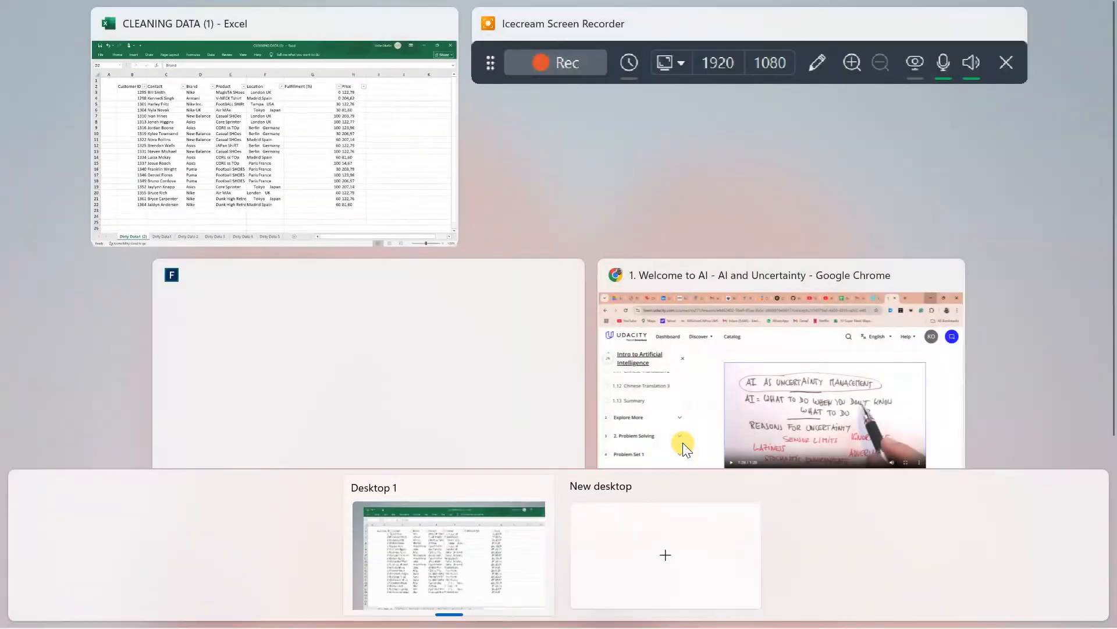
{"action": "left_click", "coordinate": [624, 24]}
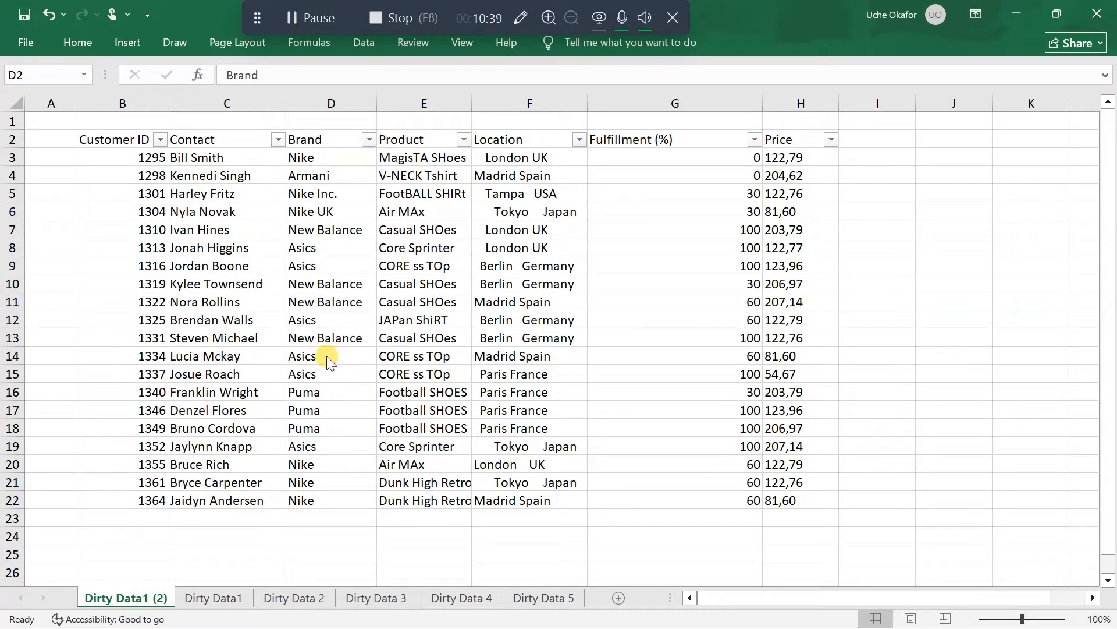
Check the Brand column's filter values again, keeping all of them selected
{"action": "left_click", "coordinate": [369, 143]}
{"action": "left_click", "coordinate": [369, 140]}
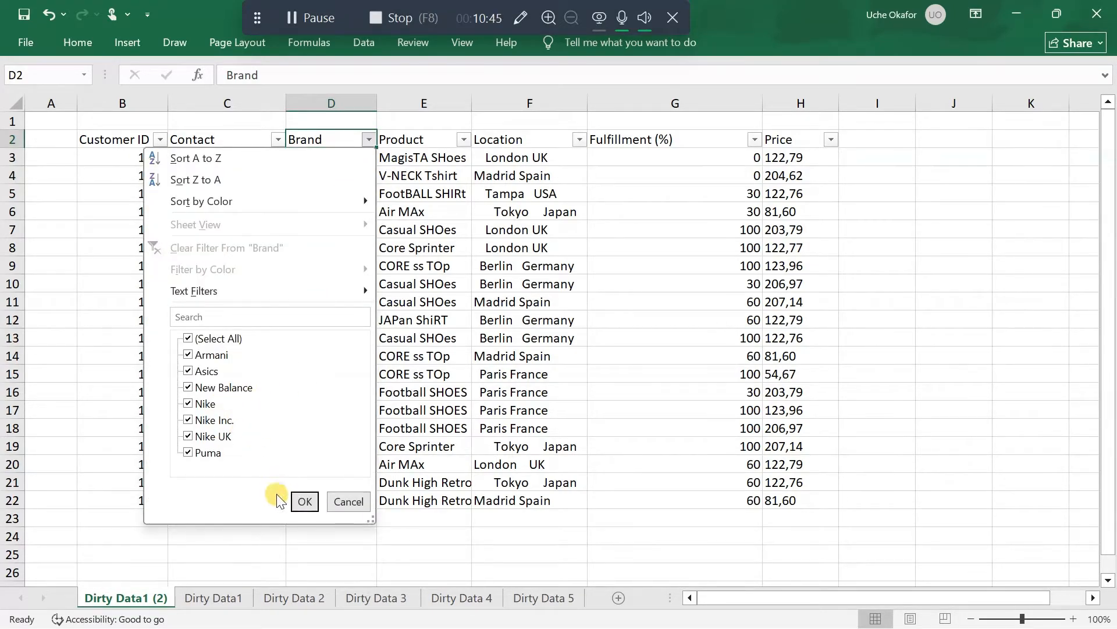
{"action": "left_click", "coordinate": [303, 503]}
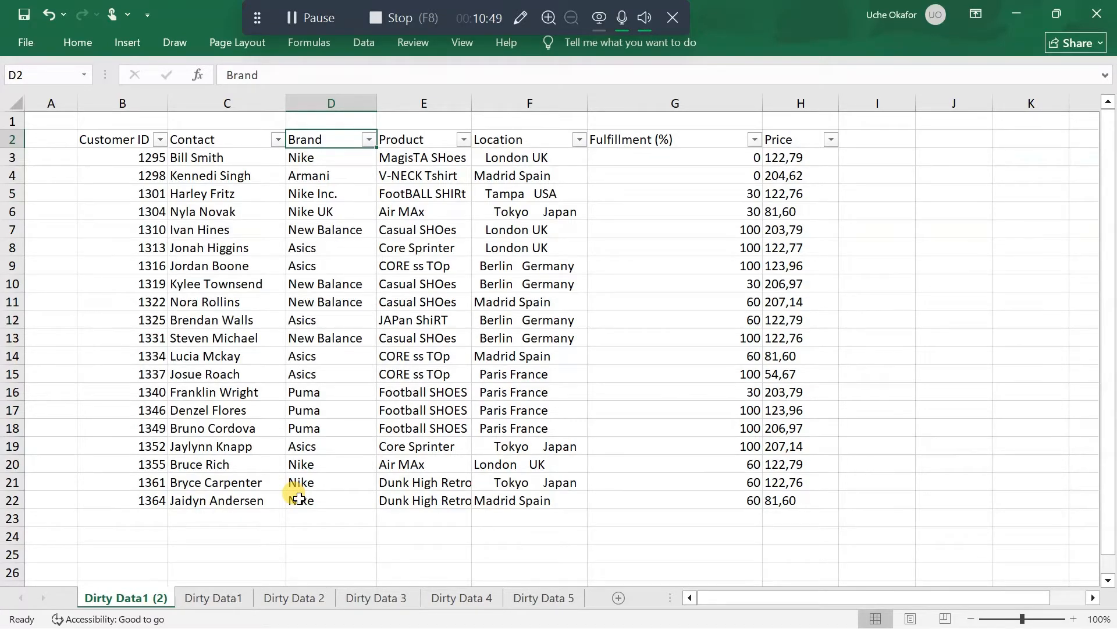
Filter the Brand column to Nike, Nike Inc. and Nike UK only, and open cell D5 for editing
{"action": "left_click", "coordinate": [369, 141]}
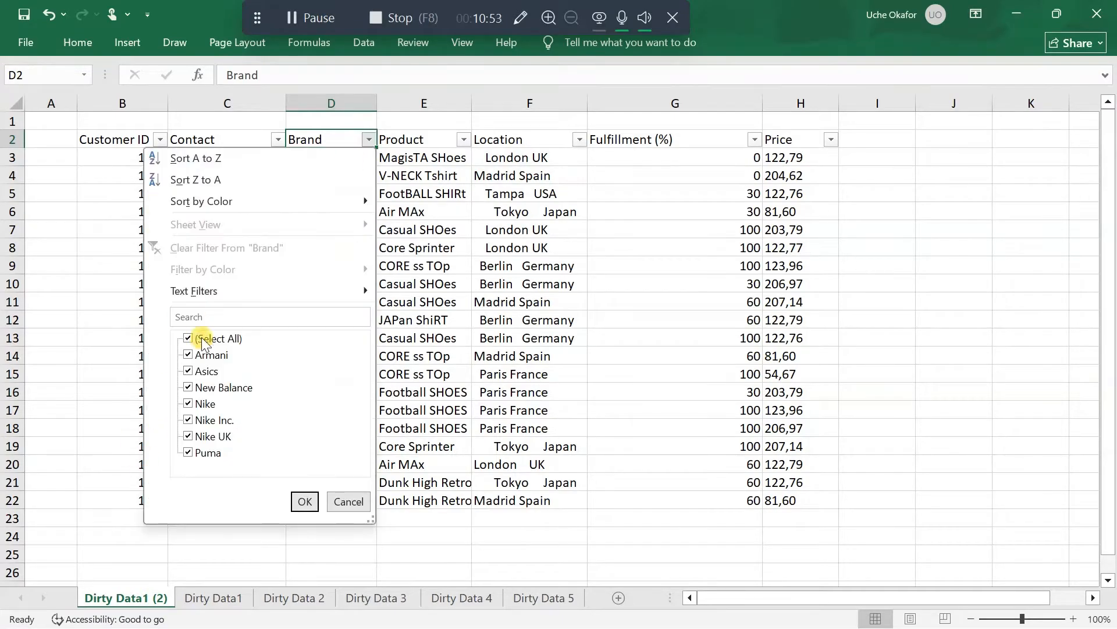
{"action": "left_click", "coordinate": [188, 338]}
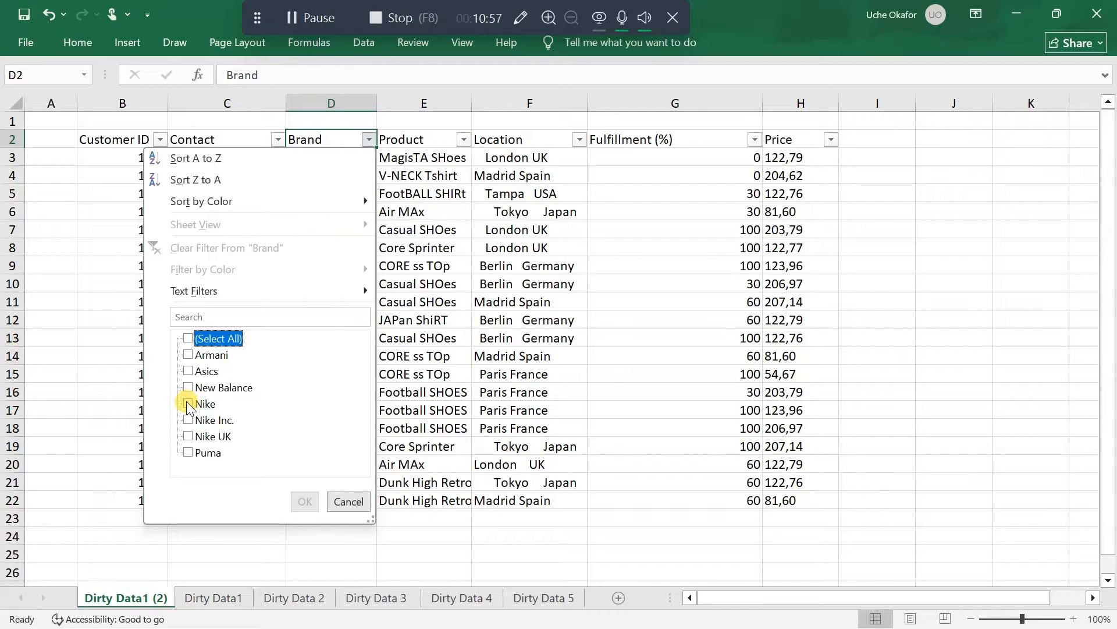
{"action": "left_click", "coordinate": [187, 403]}
{"action": "left_click", "coordinate": [186, 421]}
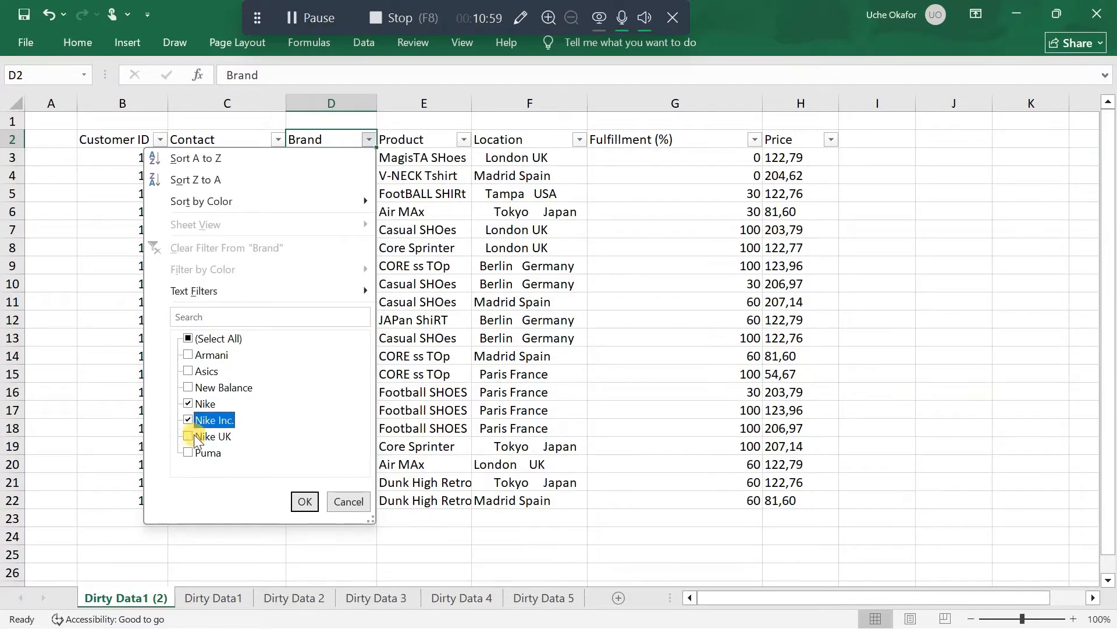
{"action": "left_click", "coordinate": [188, 436]}
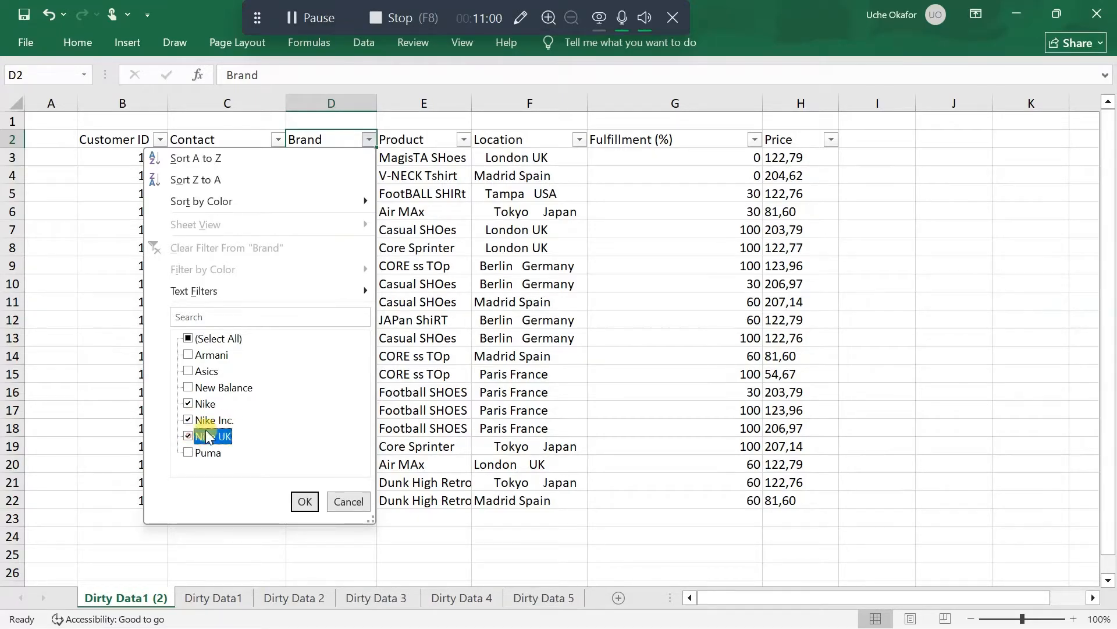
{"action": "left_click", "coordinate": [305, 501]}
{"action": "left_click", "coordinate": [354, 178]}
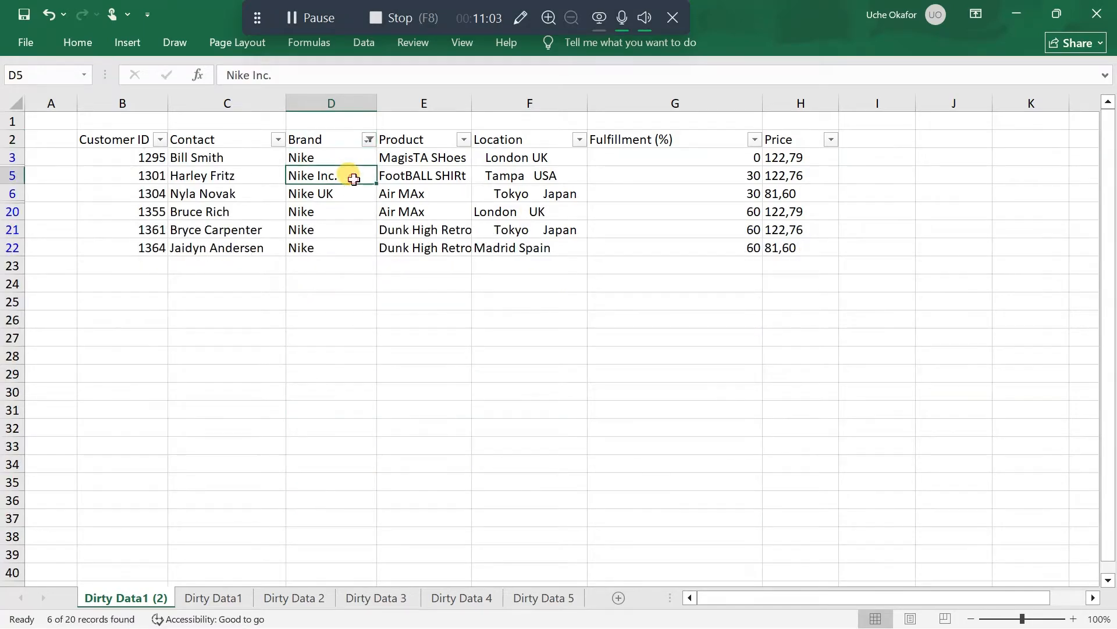
{"action": "double_click", "coordinate": [353, 178]}
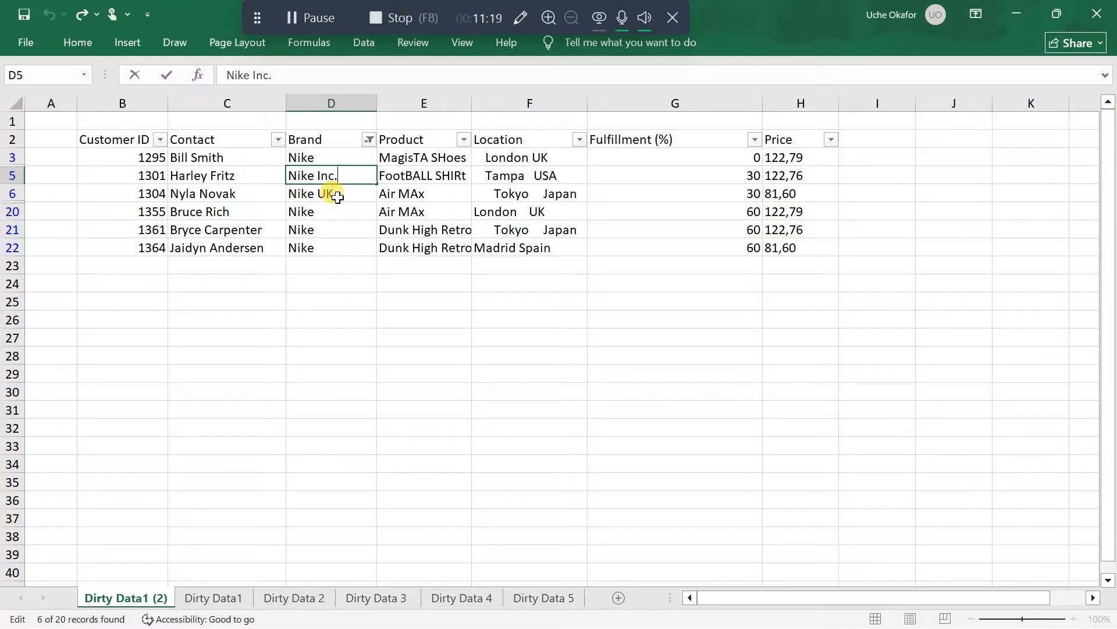
Reselect all values in the Brand column's filter to show every row of the table
{"action": "left_click", "coordinate": [369, 140]}
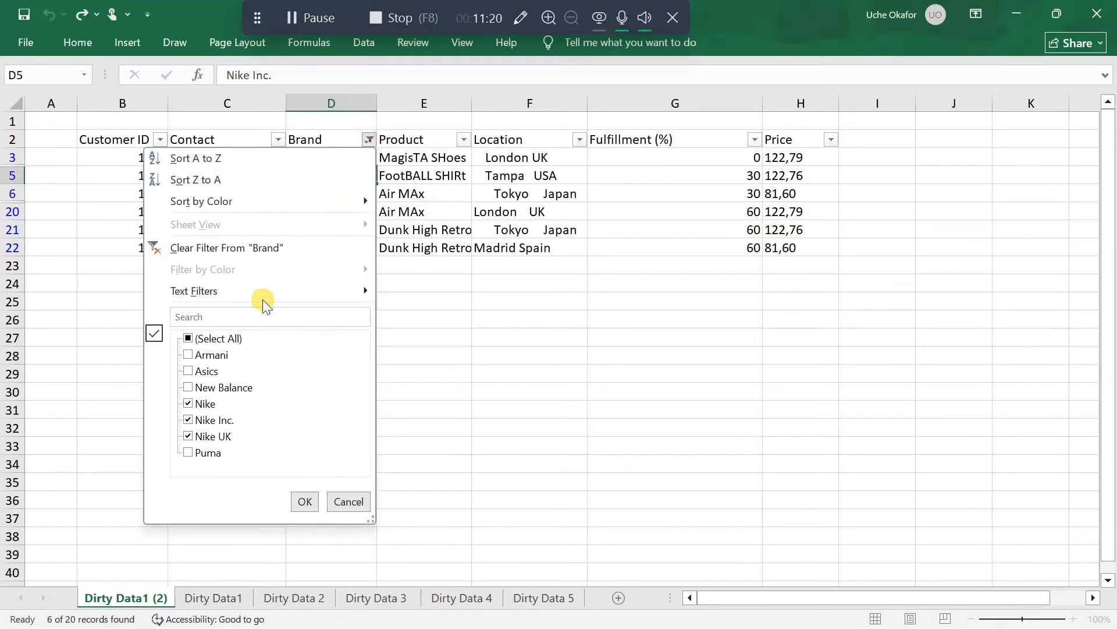
{"action": "left_click", "coordinate": [187, 338]}
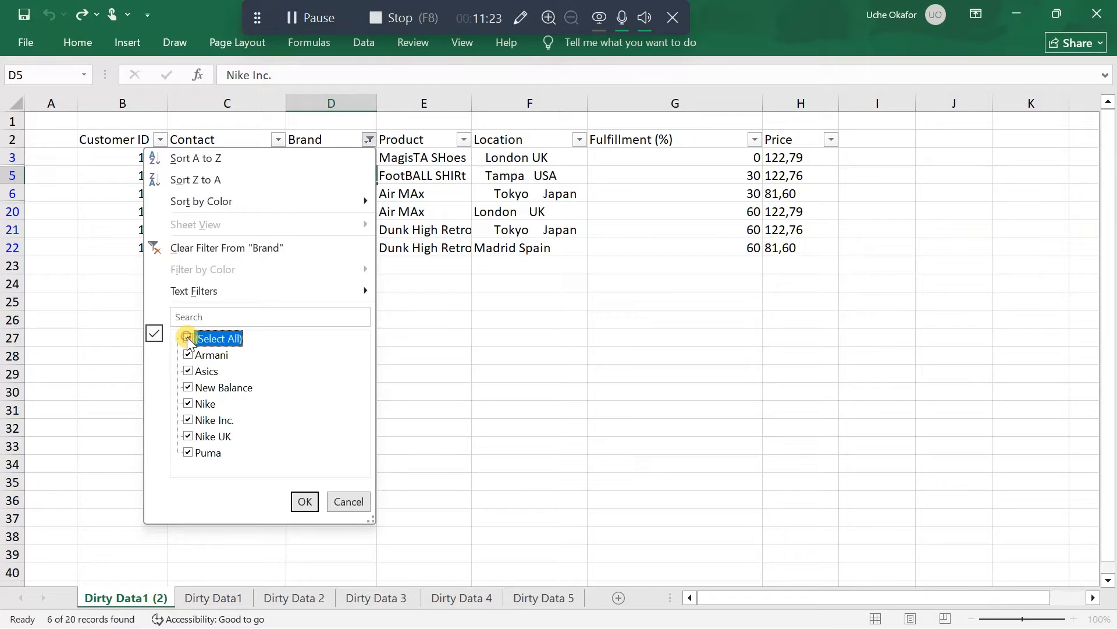
{"action": "left_click", "coordinate": [302, 502]}
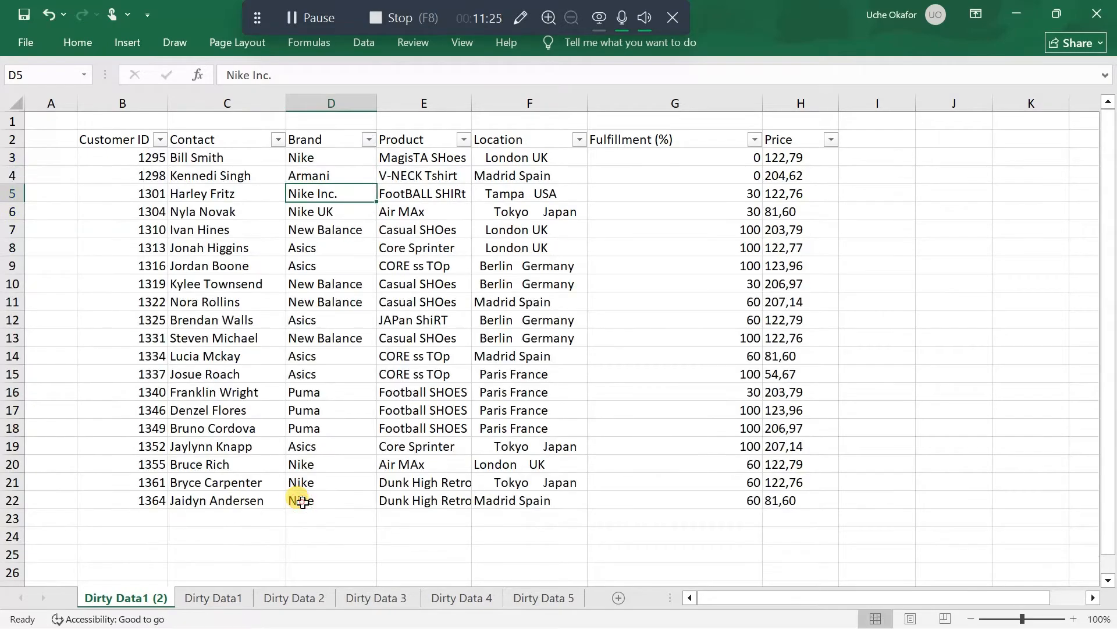
Replace all occurrences of "Nike Inc." in the Brand column with "Nike"
{"action": "left_click", "coordinate": [352, 100]}
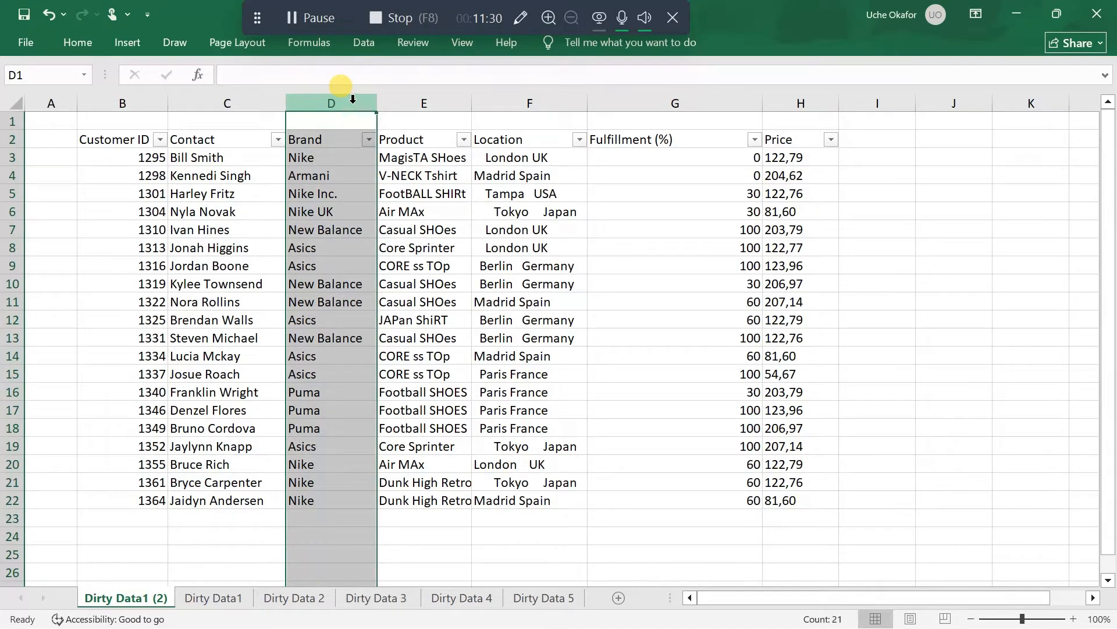
{"action": "key", "text": "ctrl+h"}
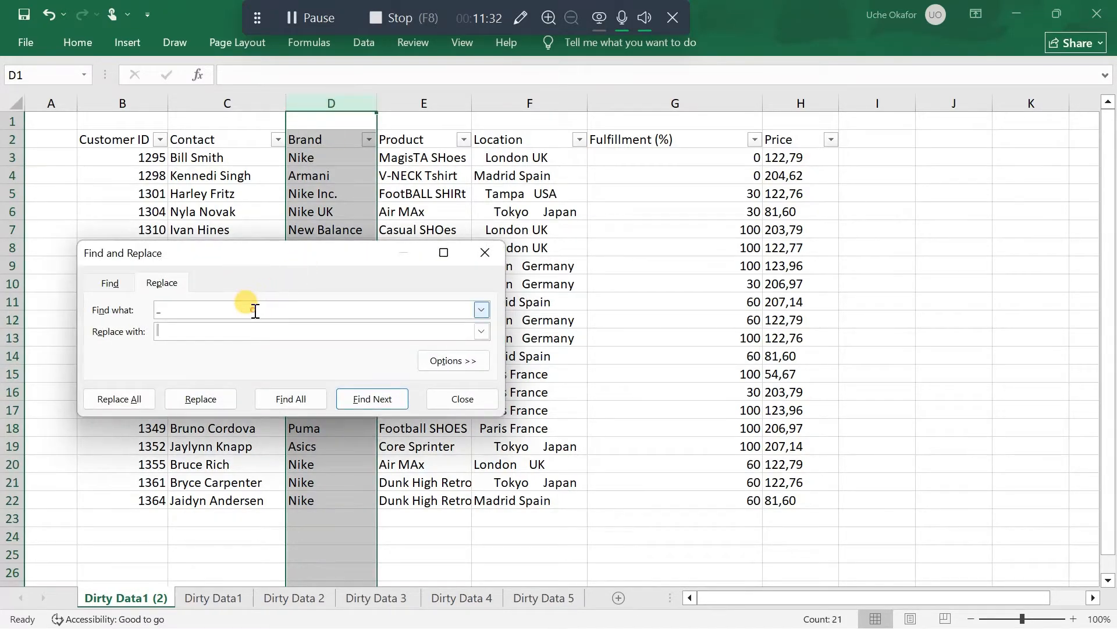
{"action": "left_click", "coordinate": [256, 311]}
{"action": "type", "text": "Nike i"}
{"action": "key", "text": "BackSpace"}
{"action": "type", "text": "Inc"}
{"action": "left_click", "coordinate": [265, 330]}
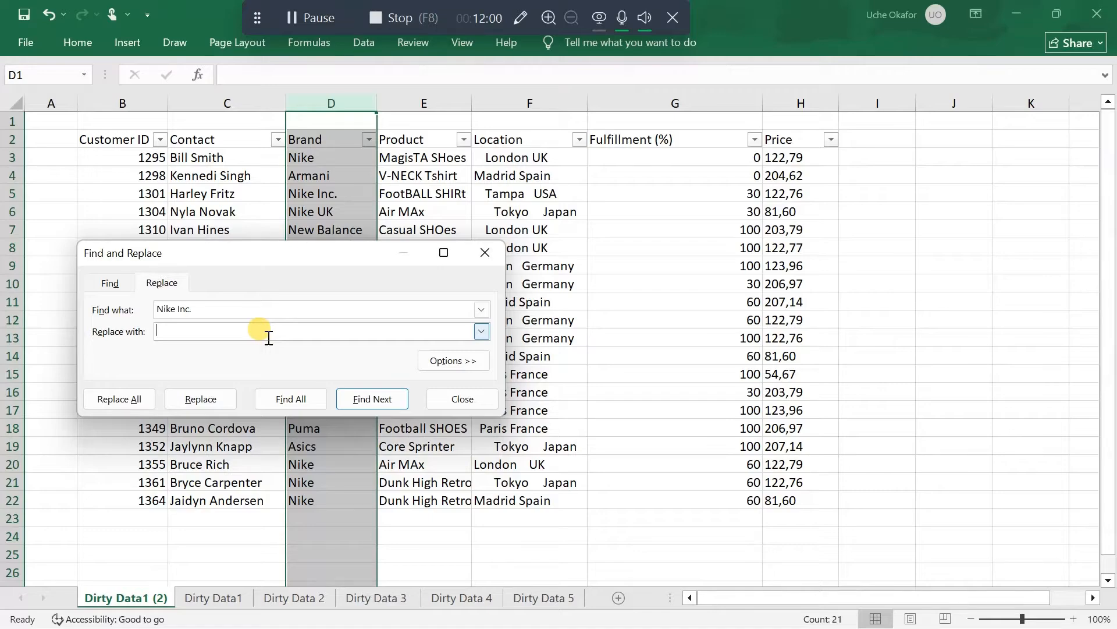
{"action": "type", "text": "Nike"}
{"action": "left_click", "coordinate": [121, 399]}
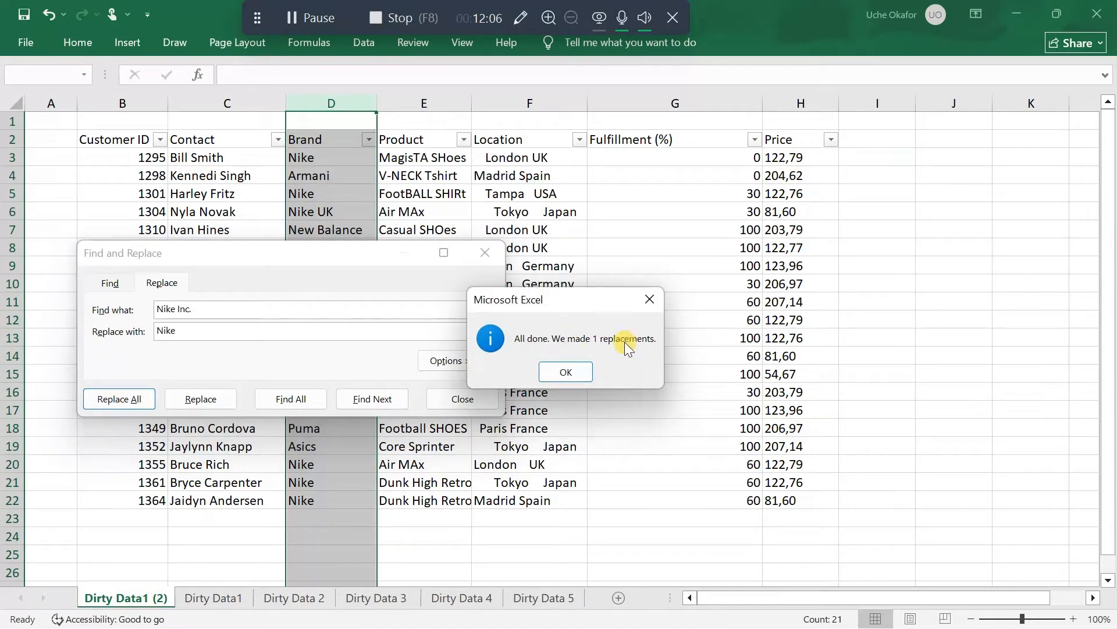
{"action": "left_click", "coordinate": [565, 372]}
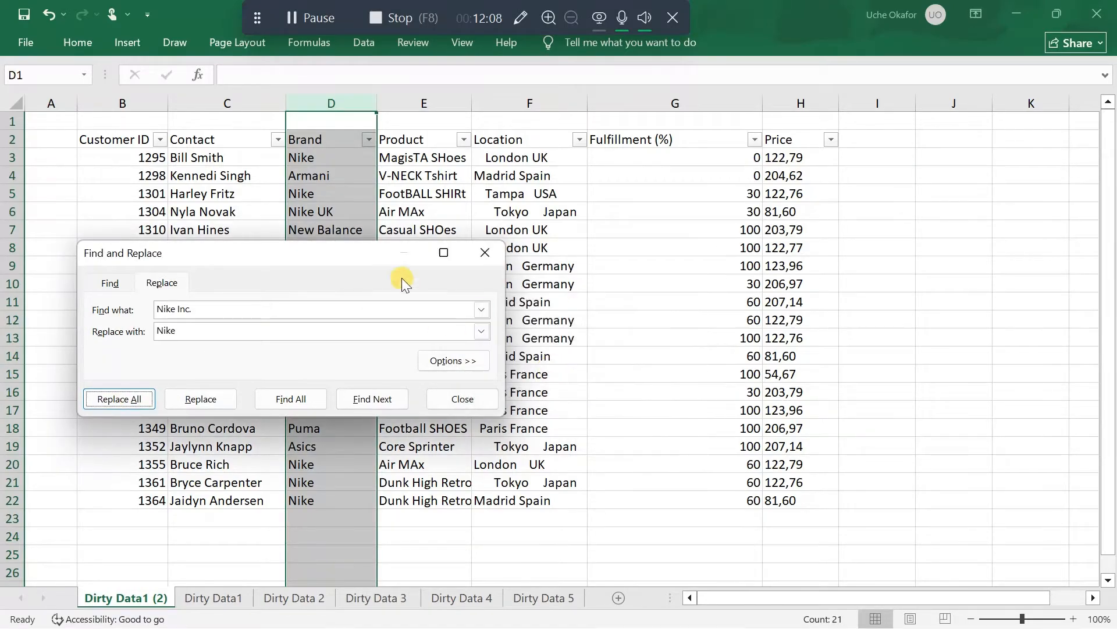
Replace all occurrences of "Nike UK" with "Nike", using the copied content of cell D6 as the search text
{"action": "left_click_drag", "start_coordinate": [363, 251], "coordinate": [432, 336]}
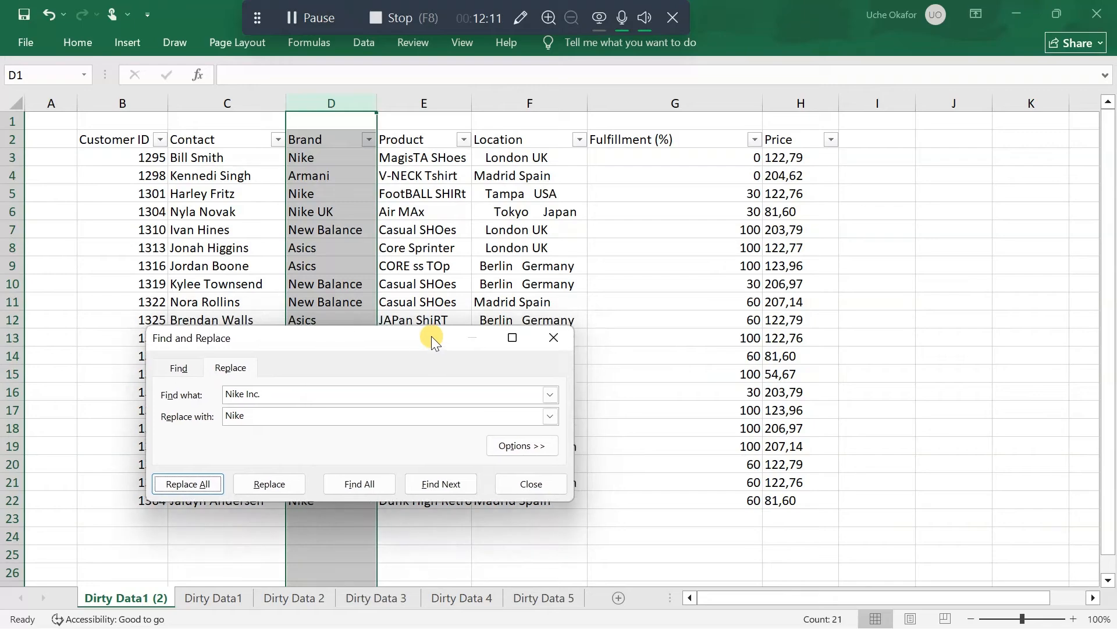
{"action": "left_click", "coordinate": [347, 211]}
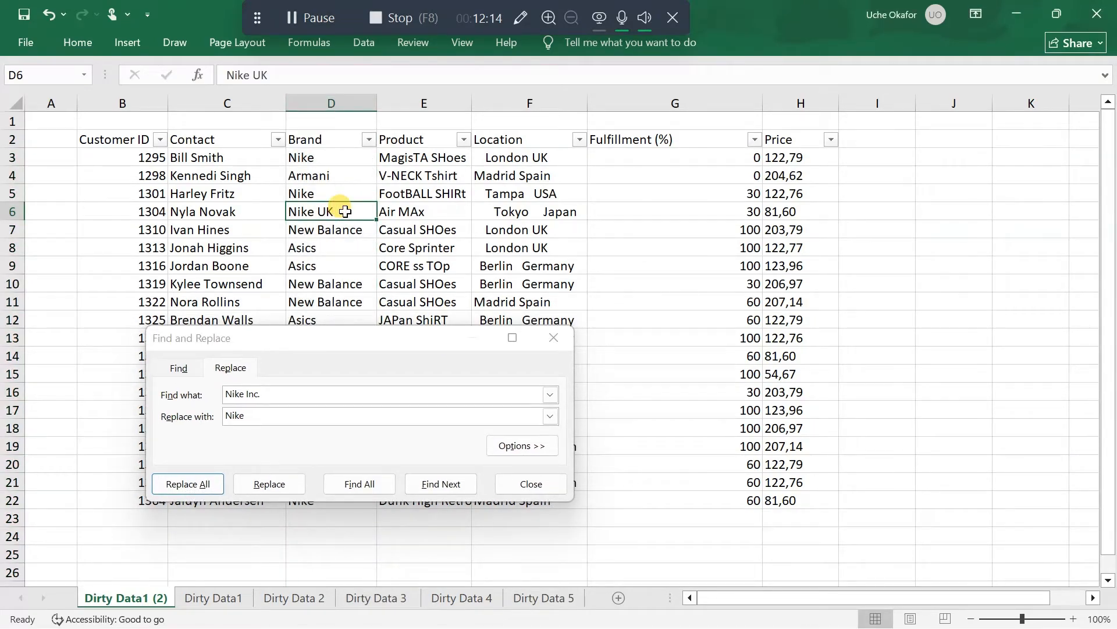
{"action": "key", "text": "ctrl+c"}
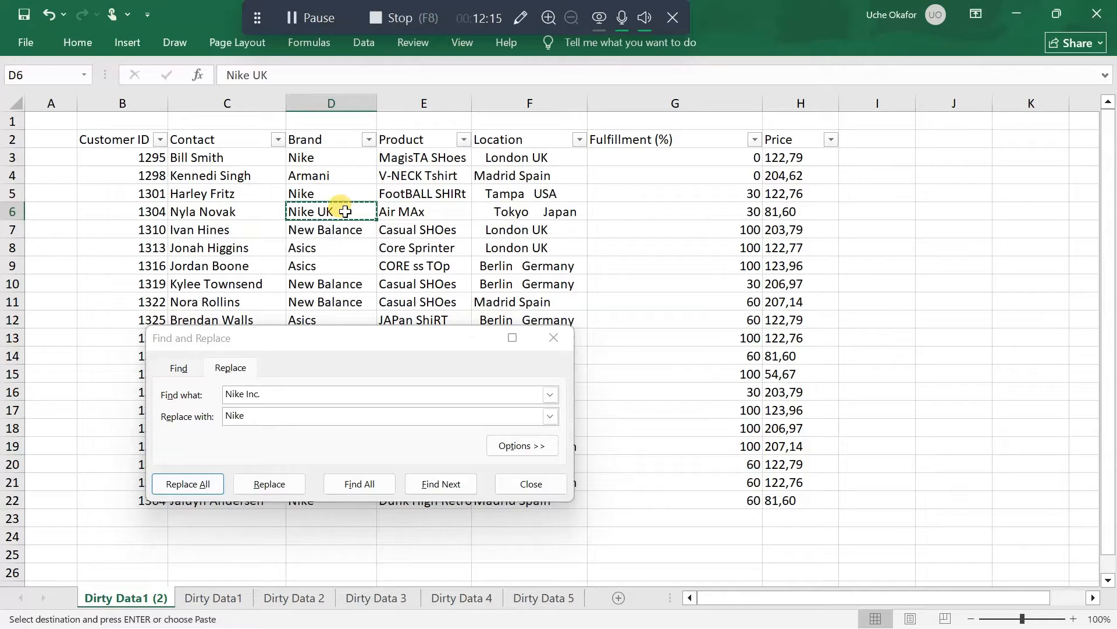
{"action": "left_click", "coordinate": [261, 394]}
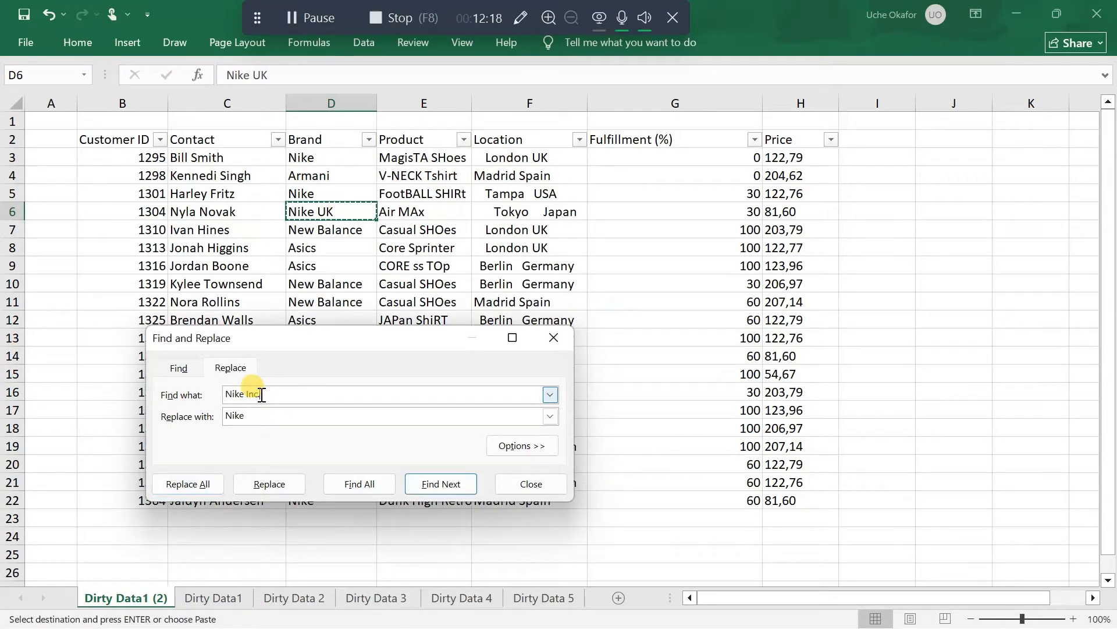
{"action": "key", "text": "BackSpace"}
{"action": "key", "text": "BackSpace"}
{"action": "key", "text": "BackSpace"}
{"action": "key", "text": "BackSpace"}
{"action": "key", "text": "BackSpace"}
{"action": "key", "text": "BackSpace"}
{"action": "key", "text": "BackSpace"}
{"action": "key", "text": "BackSpace"}
{"action": "key", "text": "ctrl+v"}
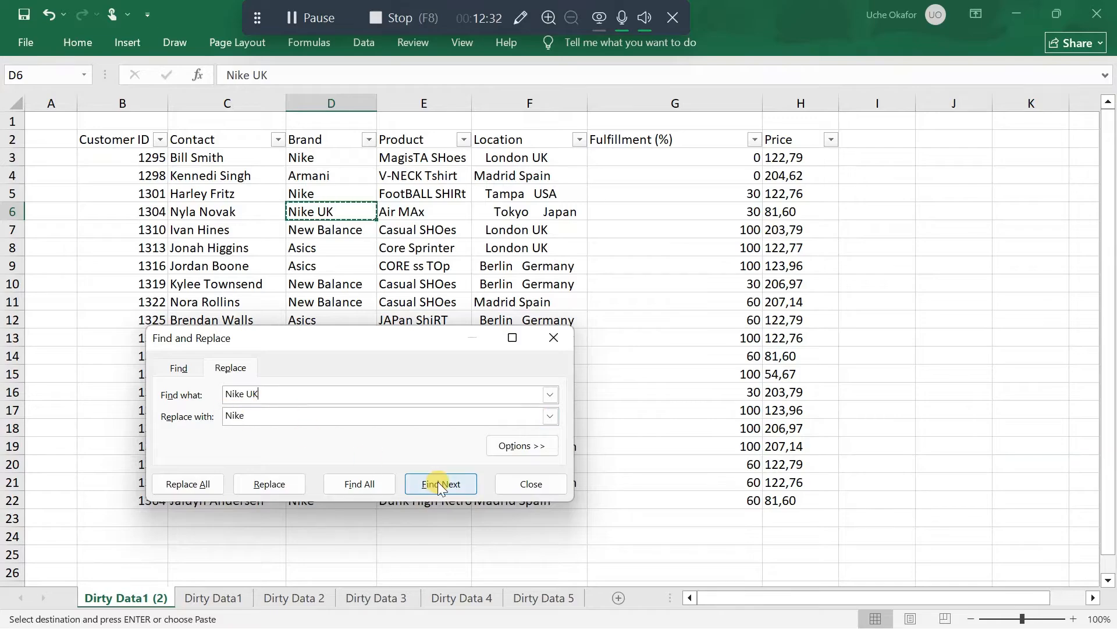
{"action": "left_click", "coordinate": [201, 482]}
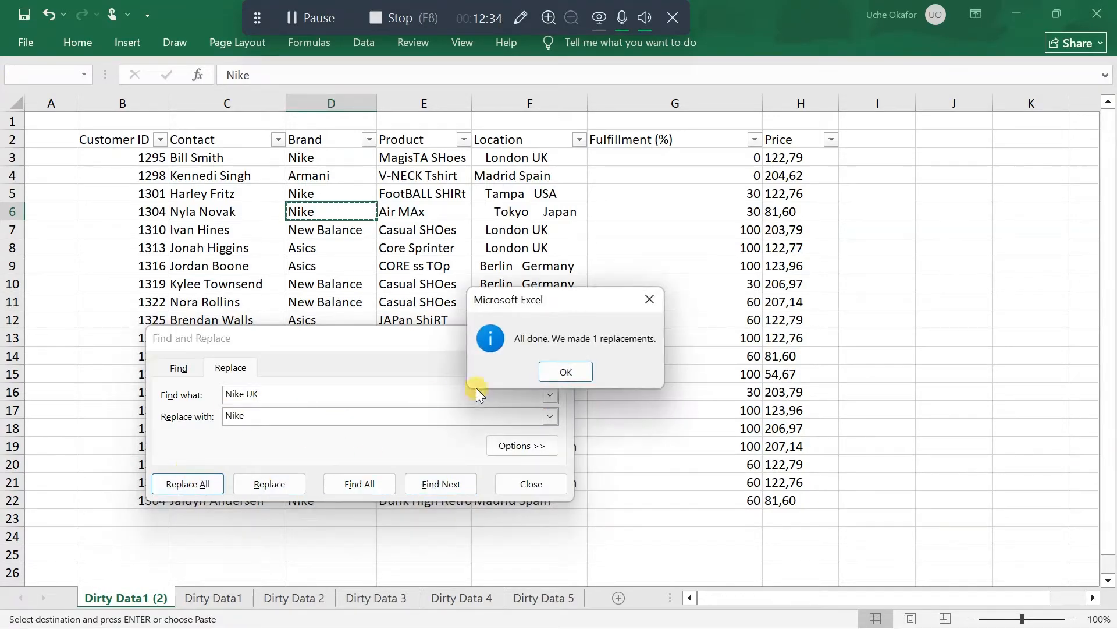
{"action": "left_click", "coordinate": [575, 371]}
{"action": "left_click", "coordinate": [557, 333]}
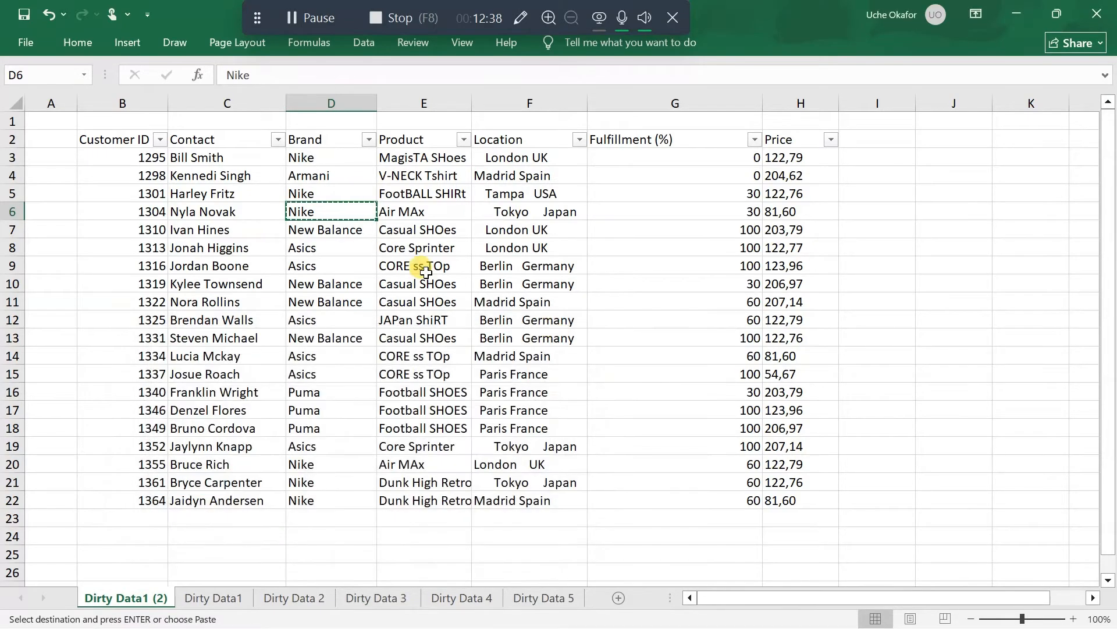
Verify the cleaned brand names in the Brand column's filter list, keeping all values selected
{"action": "left_click", "coordinate": [367, 140]}
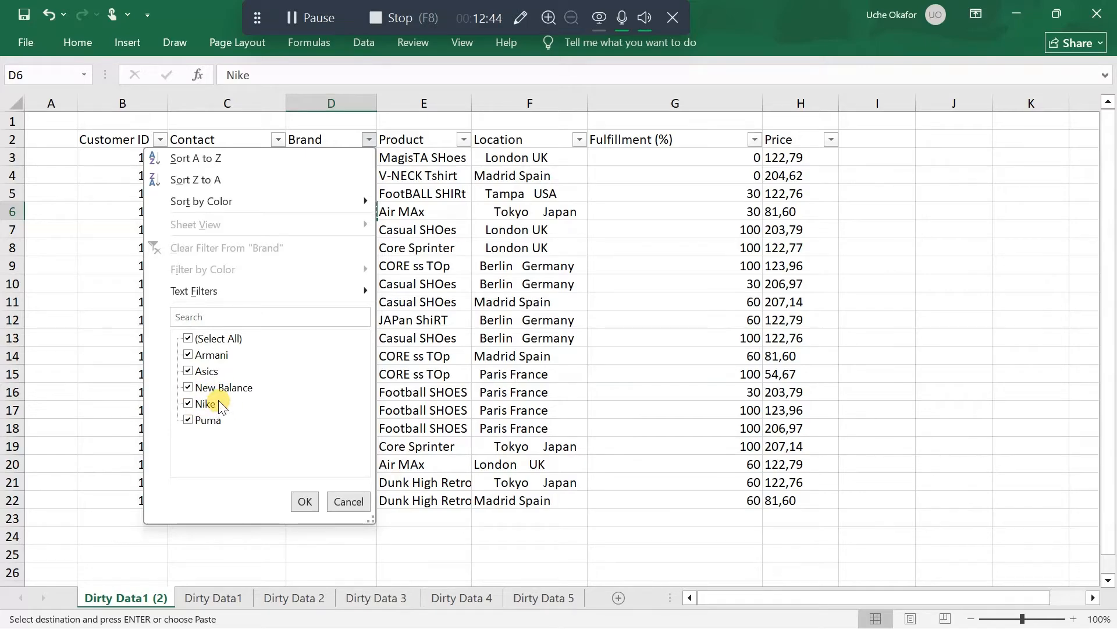
{"action": "left_click", "coordinate": [305, 501]}
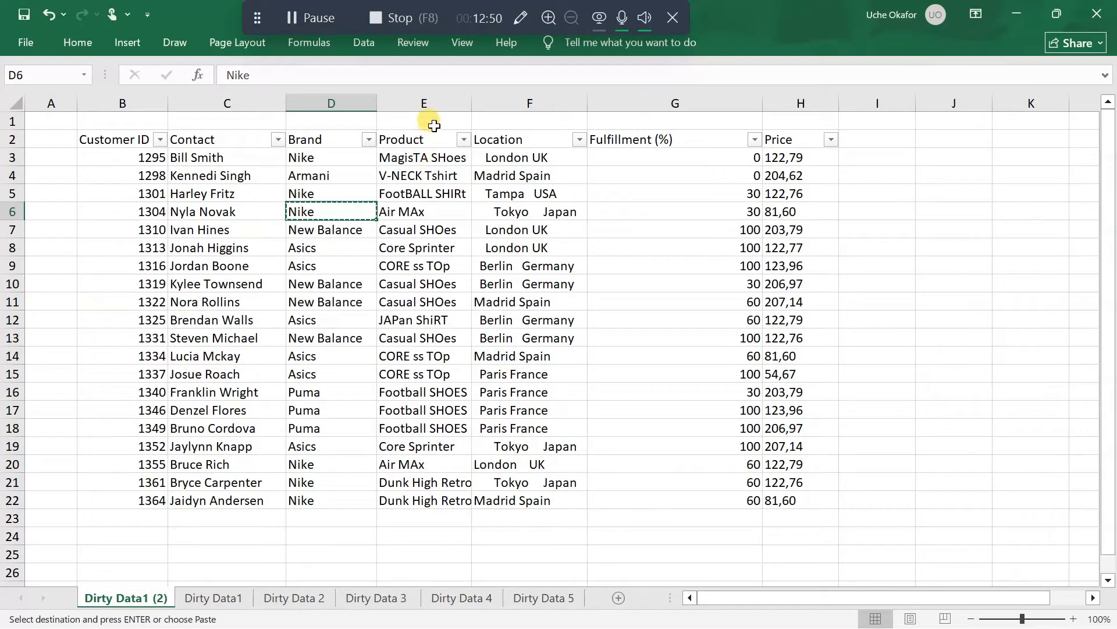
Clear the pending copy selection and insert an empty column between the Product and Location columns
{"action": "left_click", "coordinate": [441, 165]}
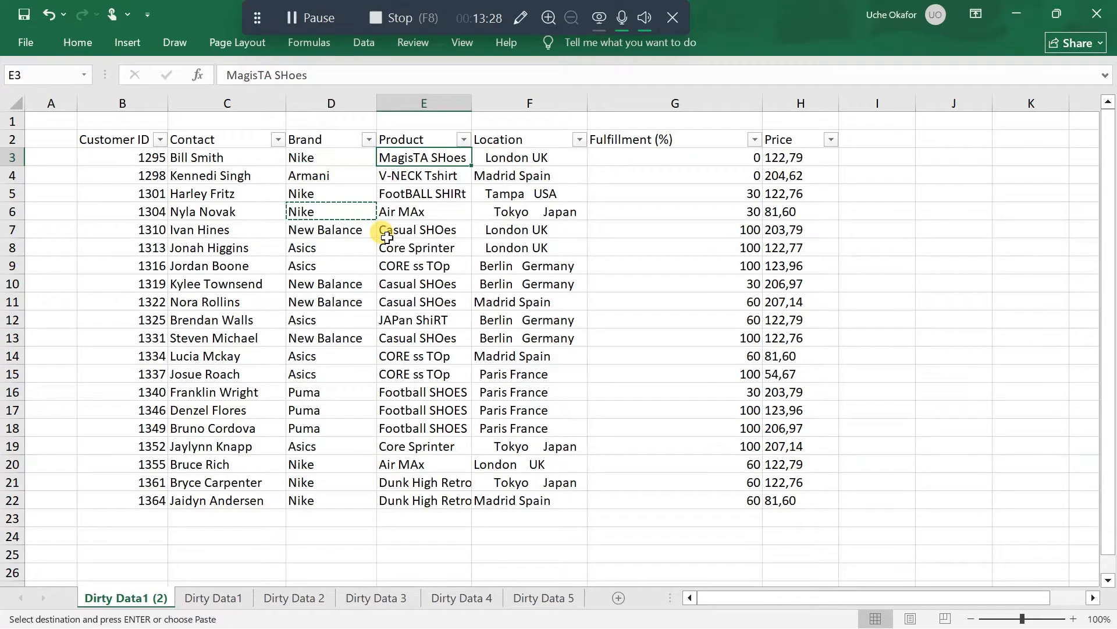
{"action": "right_click", "coordinate": [520, 103]}
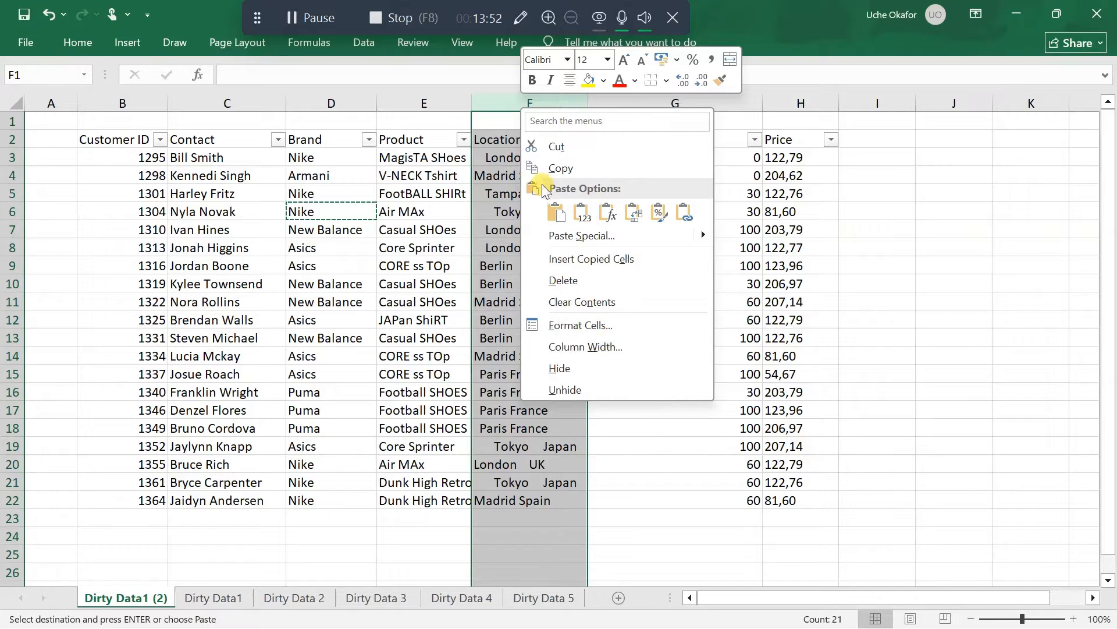
{"action": "left_click", "coordinate": [512, 105]}
{"action": "right_click", "coordinate": [511, 103]}
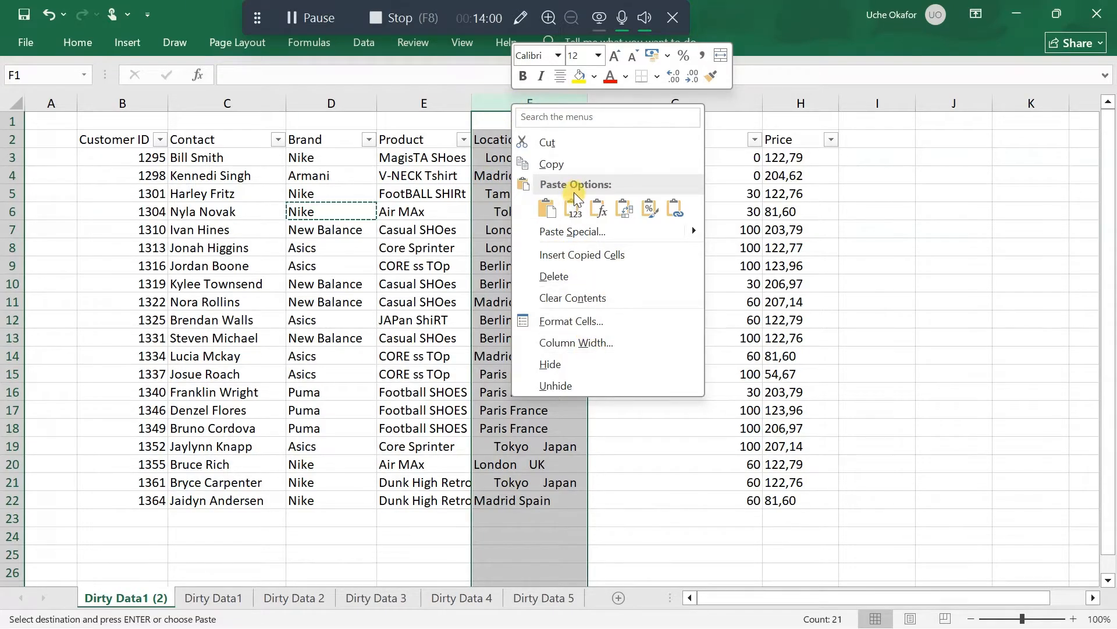
{"action": "left_click", "coordinate": [500, 209]}
{"action": "double_click", "coordinate": [498, 210]}
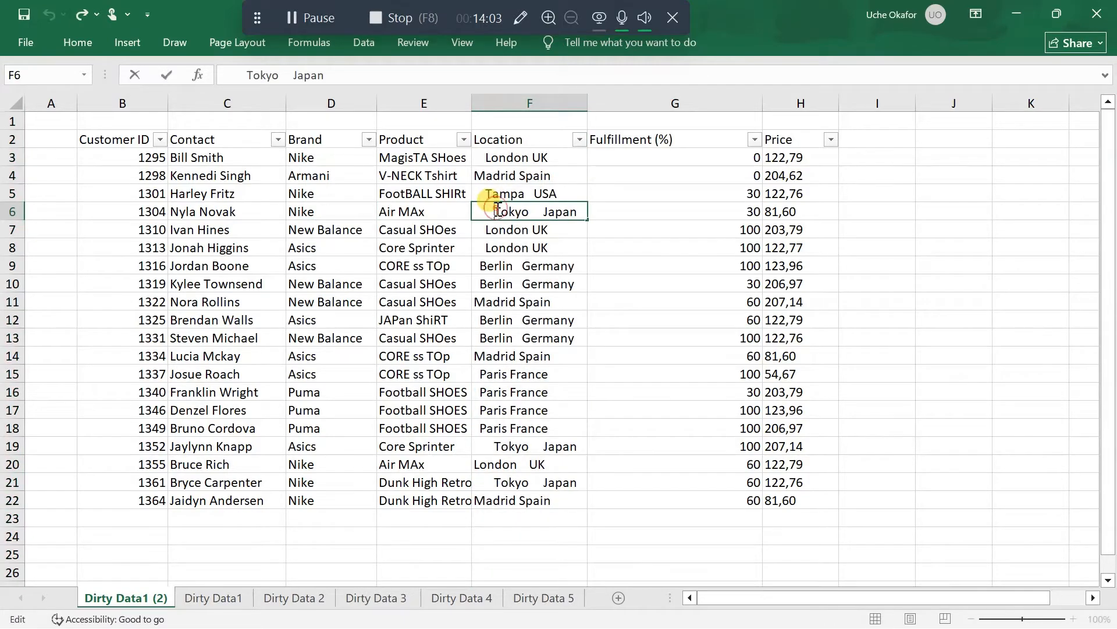
{"action": "left_click", "coordinate": [510, 103]}
{"action": "right_click", "coordinate": [511, 102]}
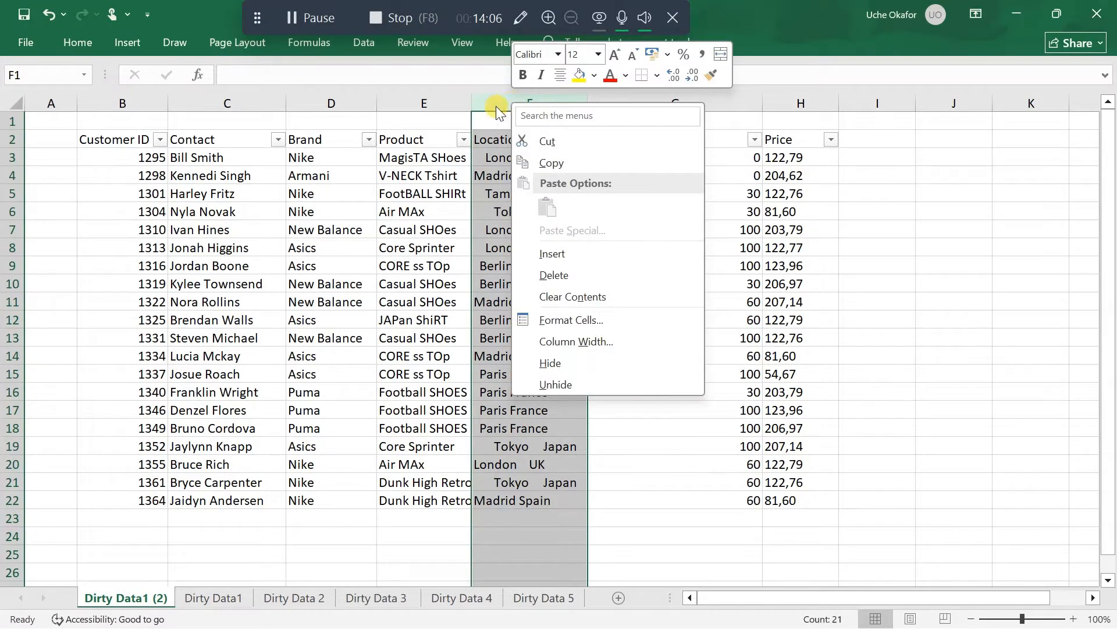
{"action": "left_click", "coordinate": [495, 100]}
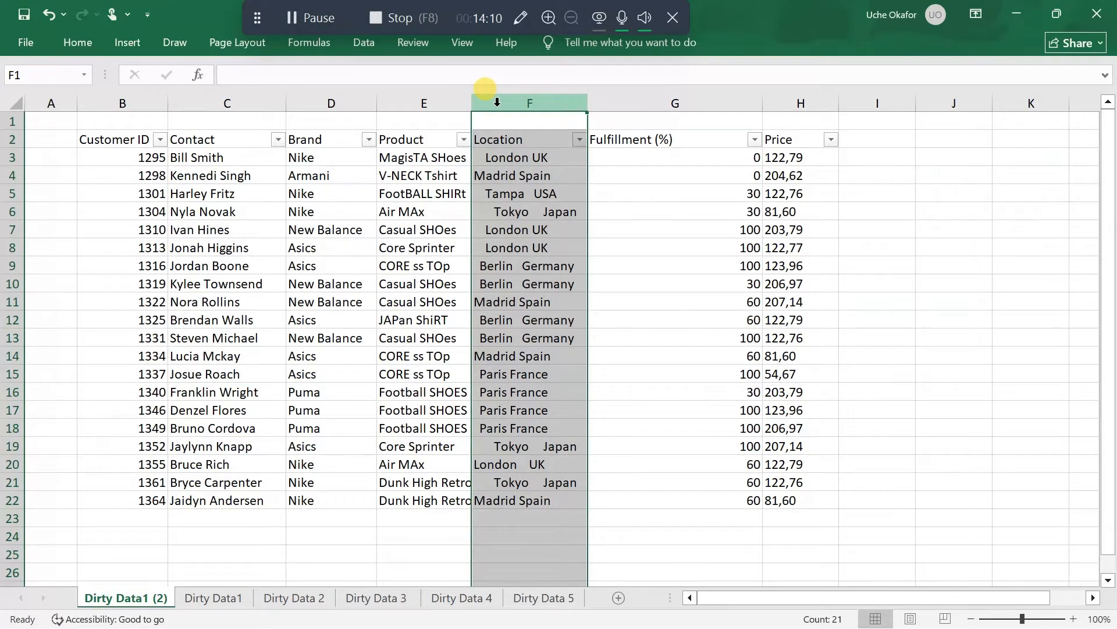
{"action": "right_click", "coordinate": [497, 103]}
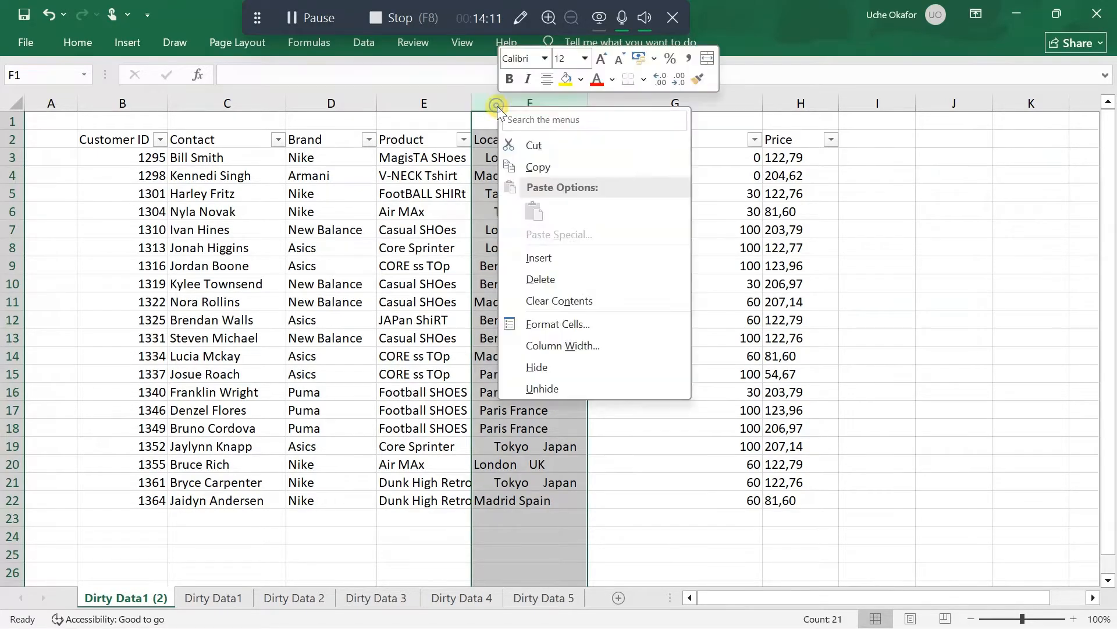
{"action": "left_click", "coordinate": [559, 260]}
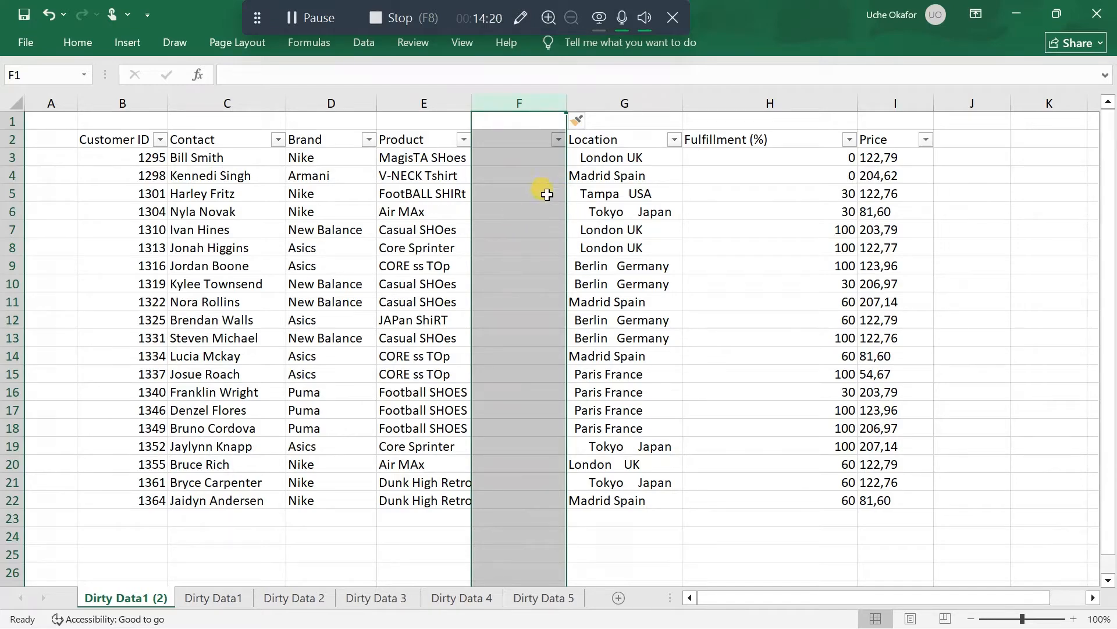
Enter =PROPER(E2) in cell F2 and fill the formula down to the table's last row, F22
{"action": "left_click", "coordinate": [499, 141]}
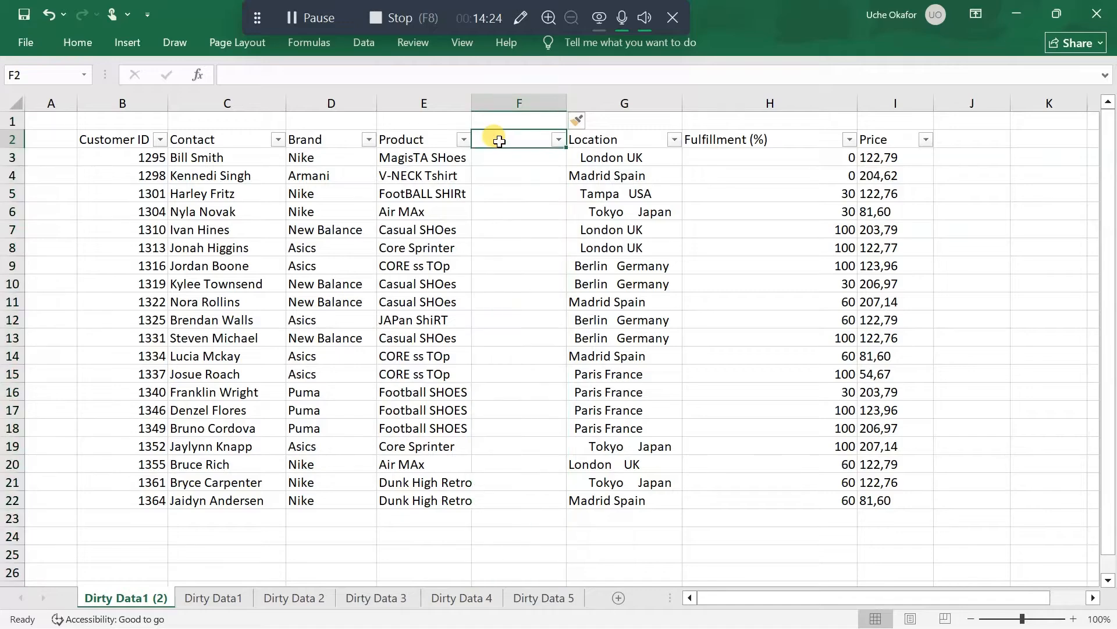
{"action": "type", "text": "="}
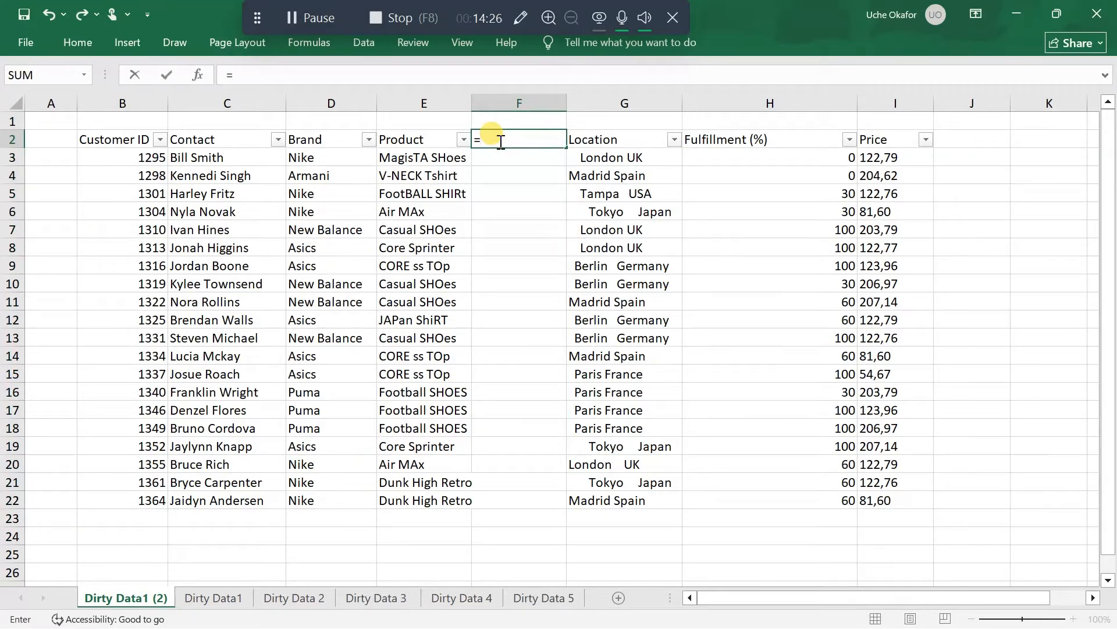
{"action": "type", "text": "prope"}
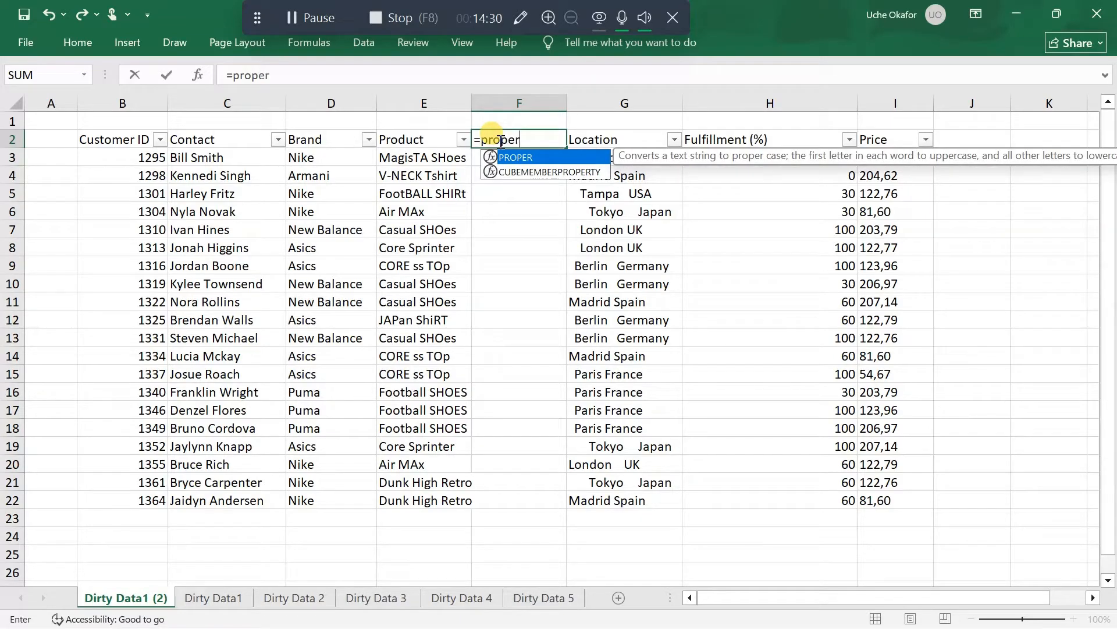
{"action": "type", "text": "r"}
{"action": "key", "text": "Tab"}
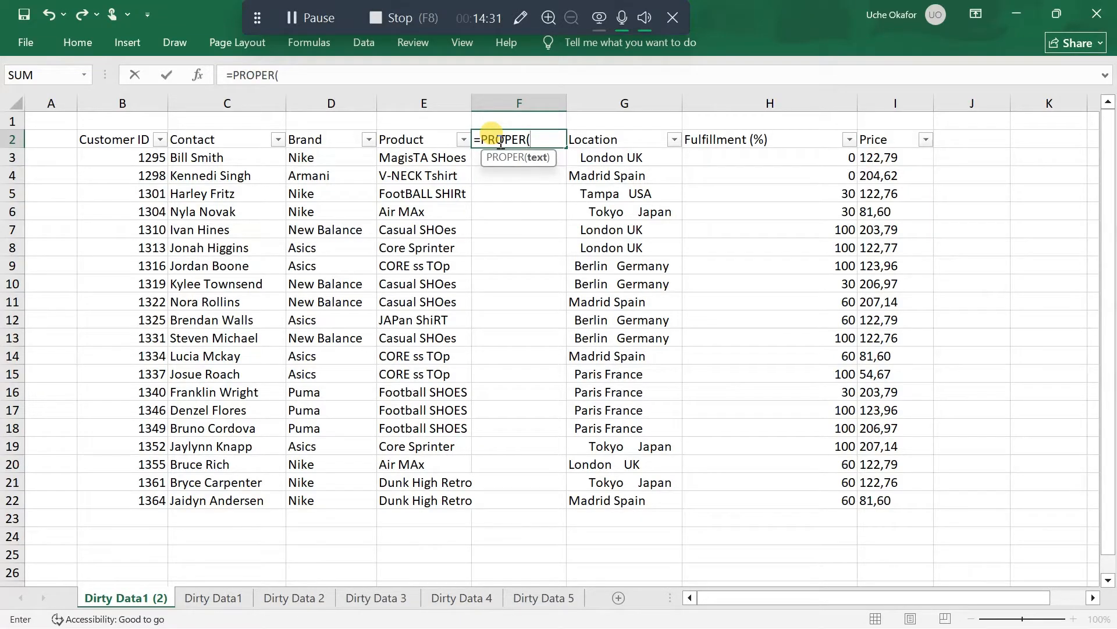
{"action": "left_click", "coordinate": [428, 140]}
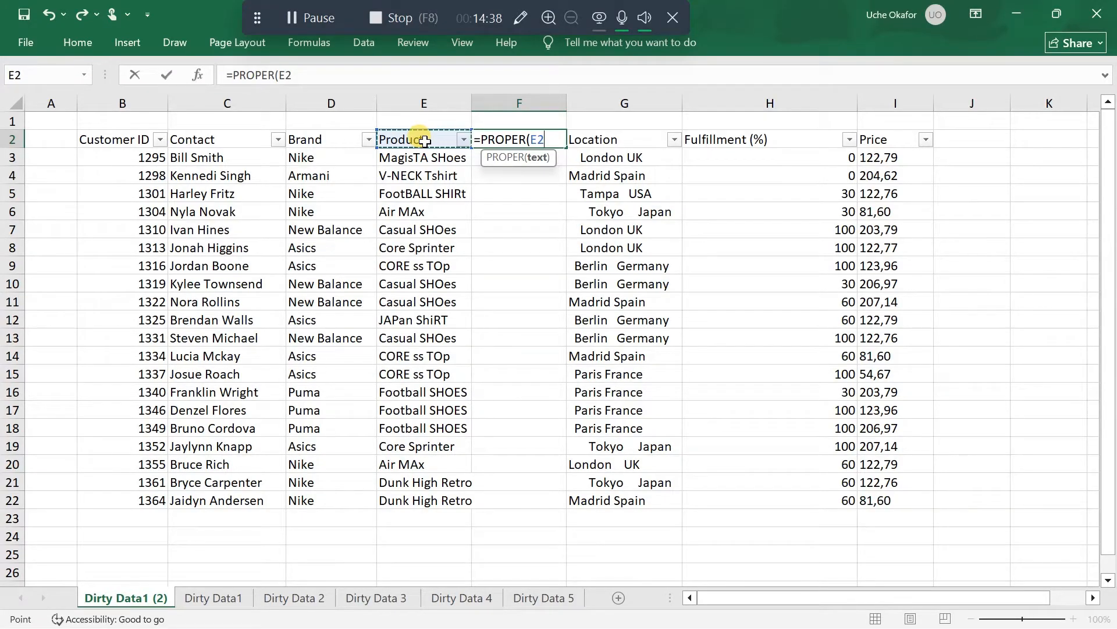
{"action": "type", "text": ")"}
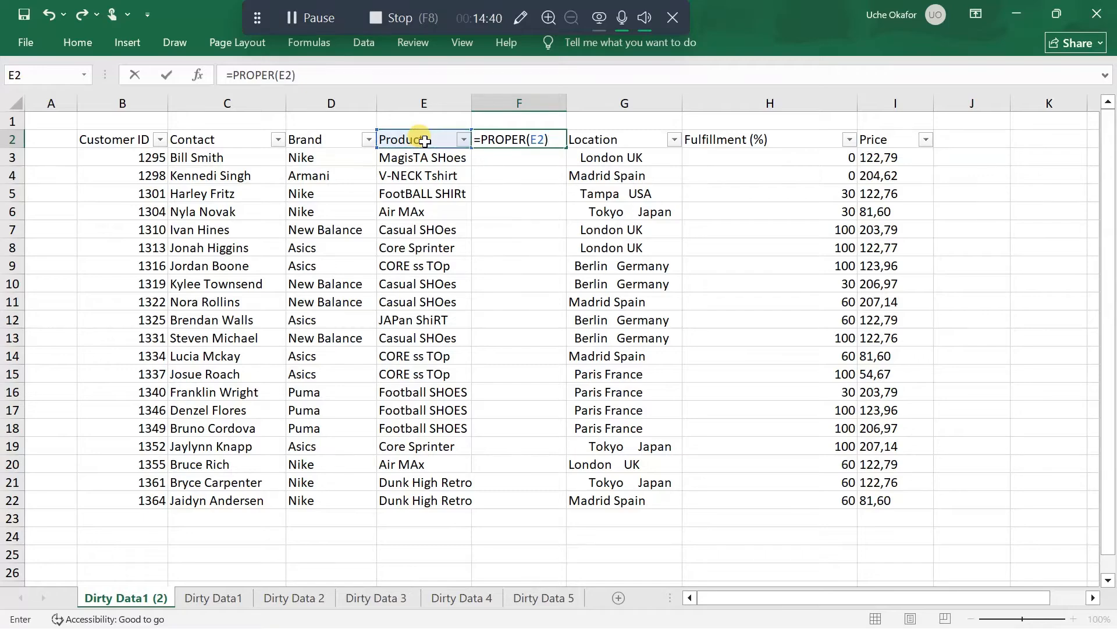
{"action": "key", "text": "Return"}
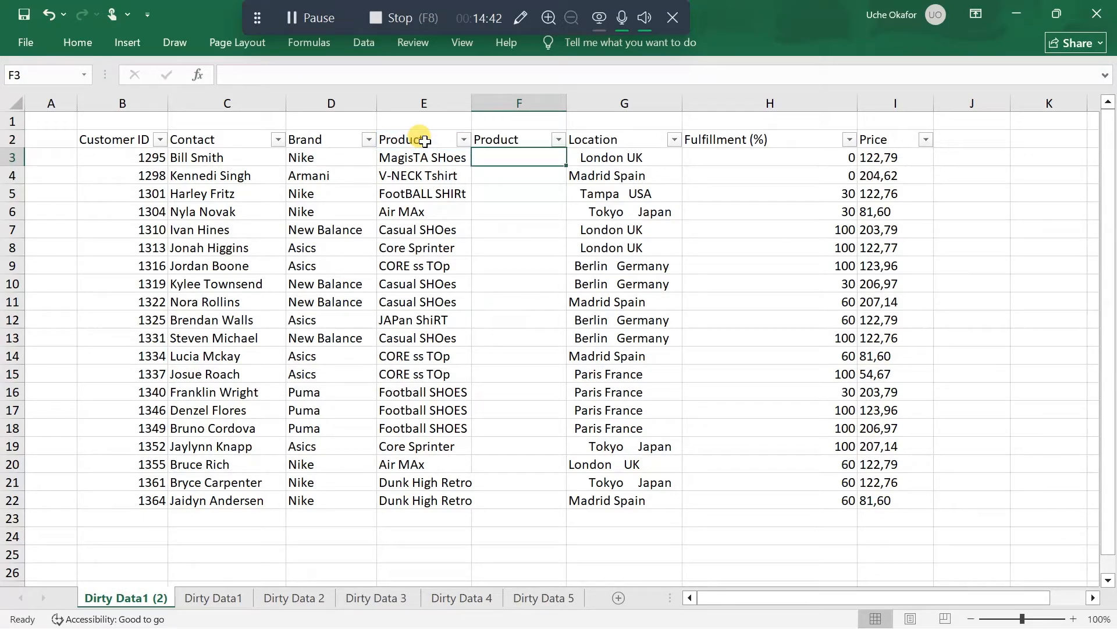
{"action": "left_click", "coordinate": [520, 142]}
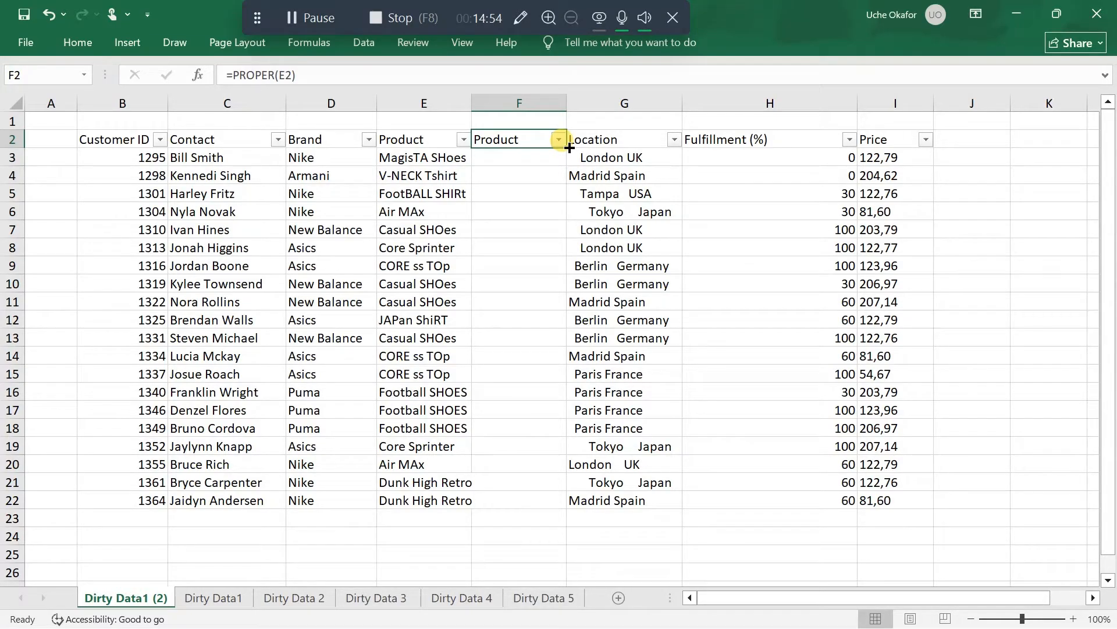
{"action": "double_click", "coordinate": [569, 147]}
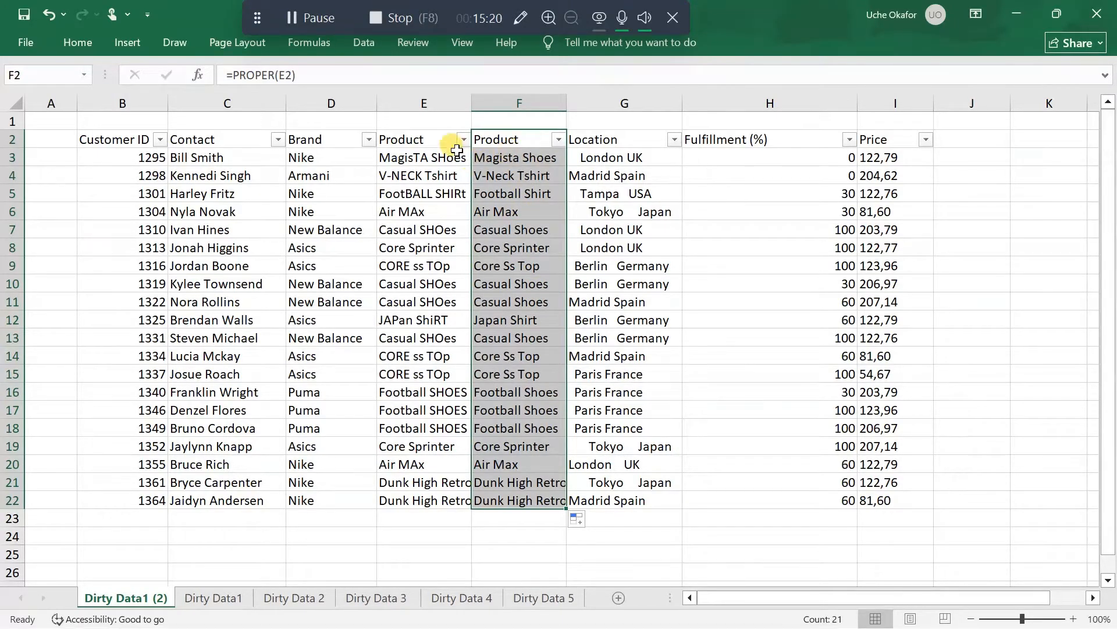
Try to delete the original Product column E while the PROPER formulas still reference it, and undo the deletion
{"action": "left_click", "coordinate": [428, 104]}
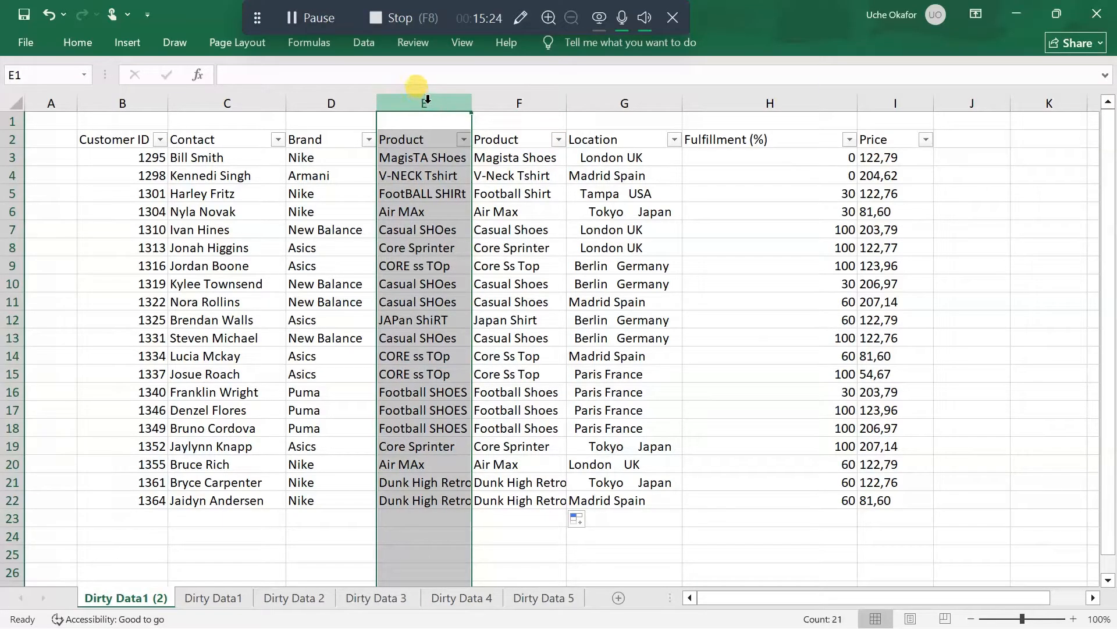
{"action": "right_click", "coordinate": [428, 102]}
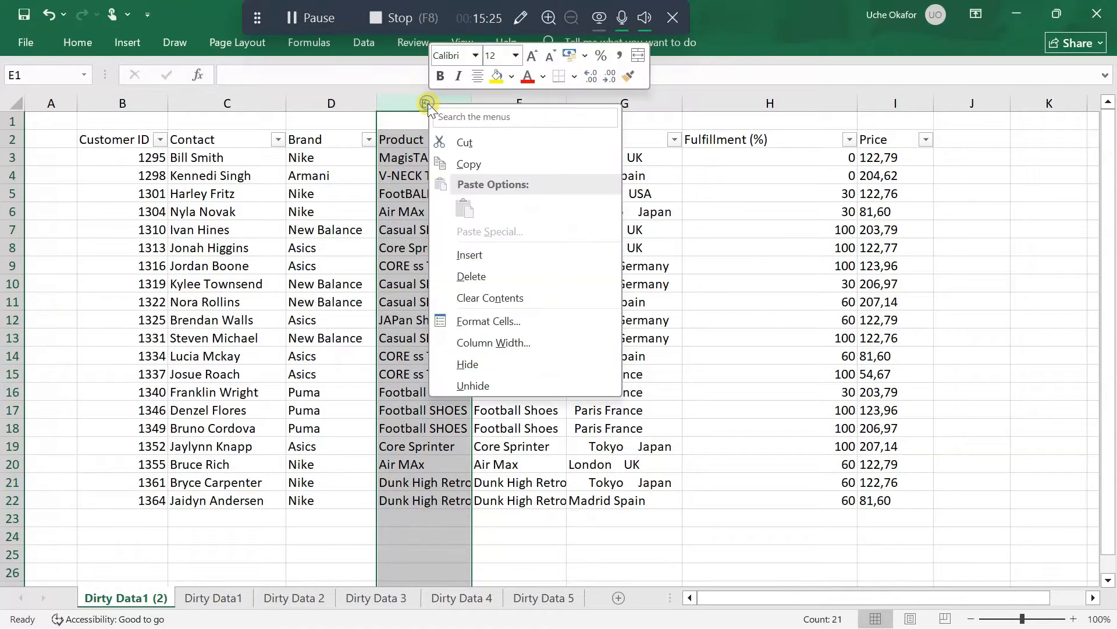
{"action": "left_click", "coordinate": [491, 278]}
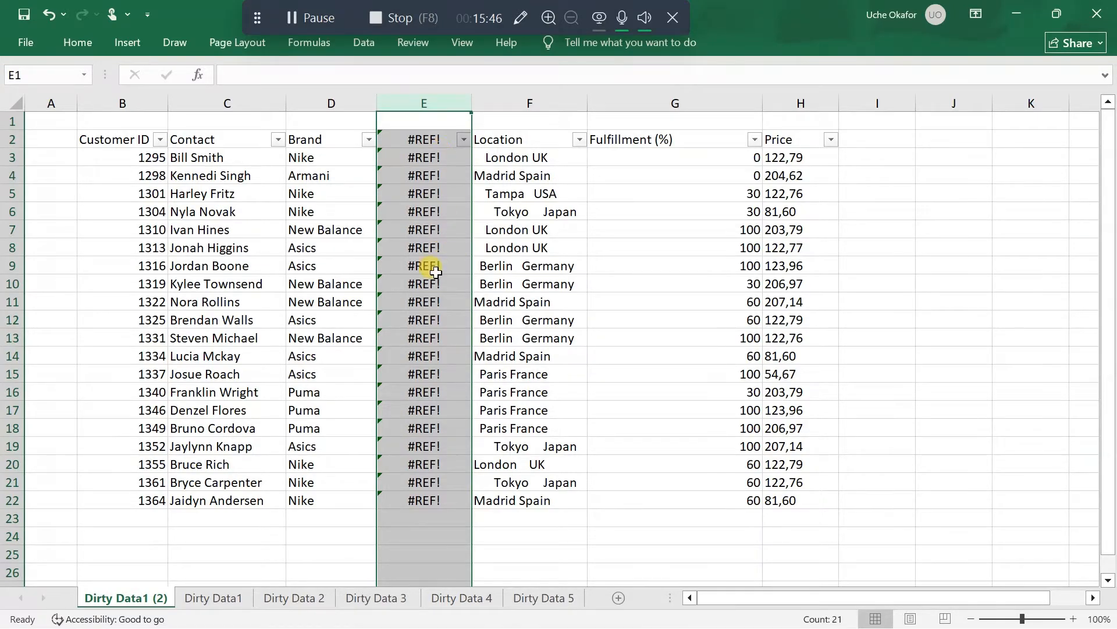
{"action": "key", "text": "ctrl+z"}
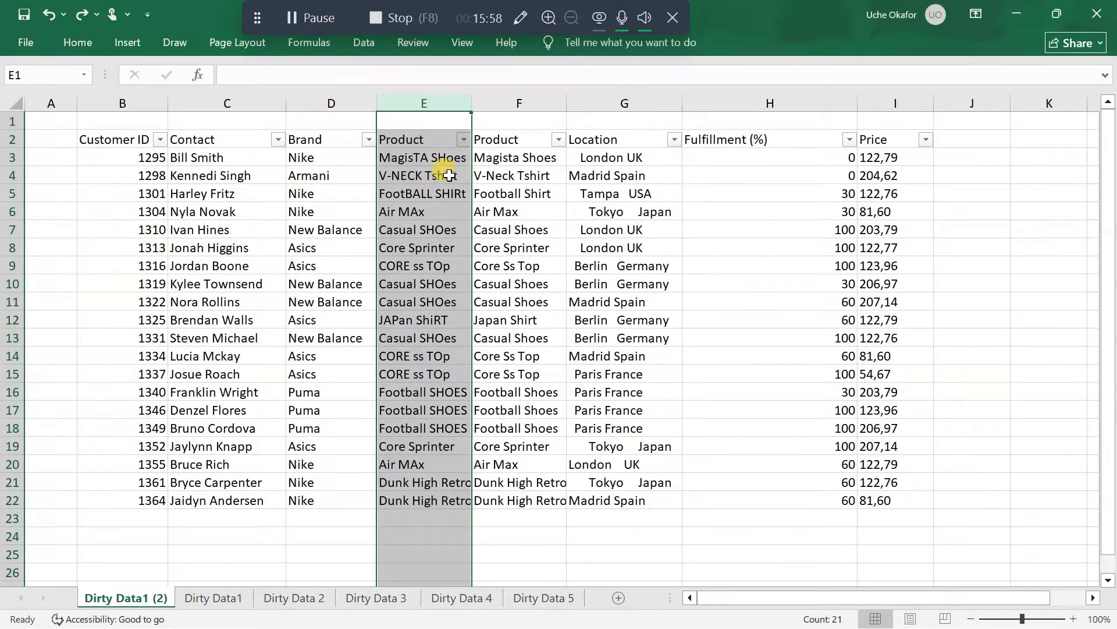
{"action": "left_click", "coordinate": [526, 142]}
{"action": "left_click_drag", "start_coordinate": [526, 141], "coordinate": [523, 500]}
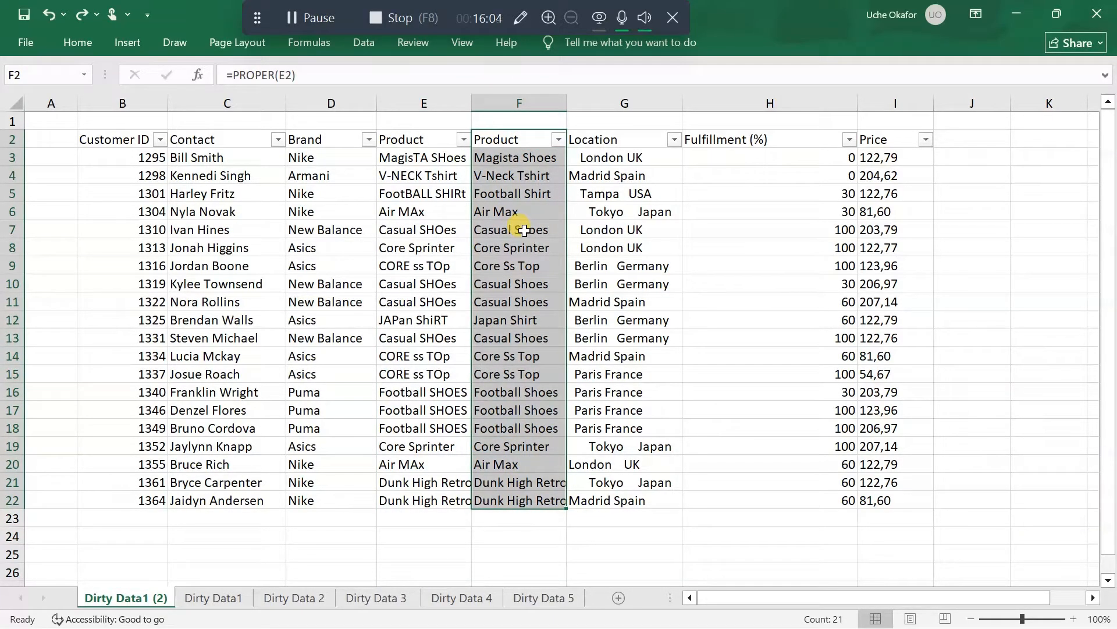
{"action": "key", "text": "ctrl+q"}
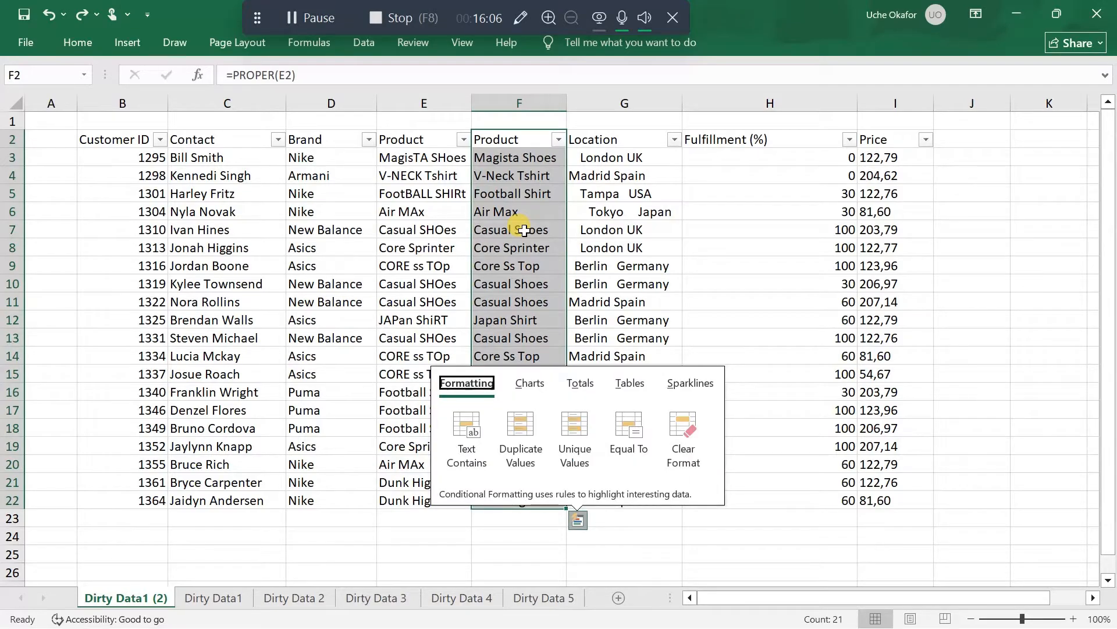
{"action": "left_click", "coordinate": [524, 230]}
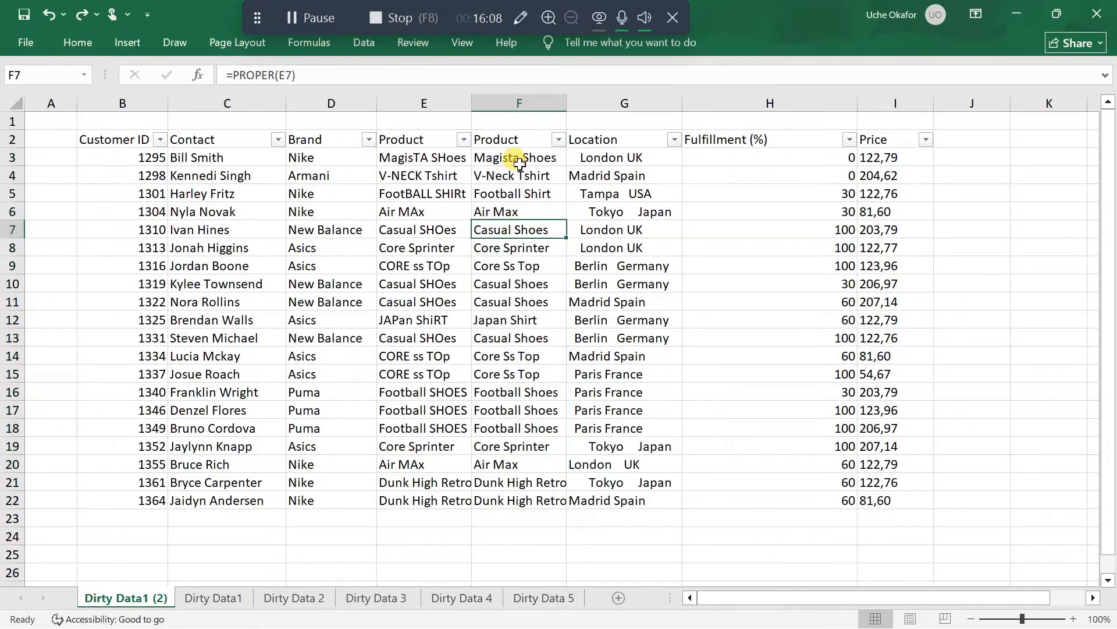
Copy the PROPER formula results in F2:F22 and paste them over the same cells as values only
{"action": "left_click", "coordinate": [530, 140]}
{"action": "left_click_drag", "start_coordinate": [530, 207], "coordinate": [539, 500]}
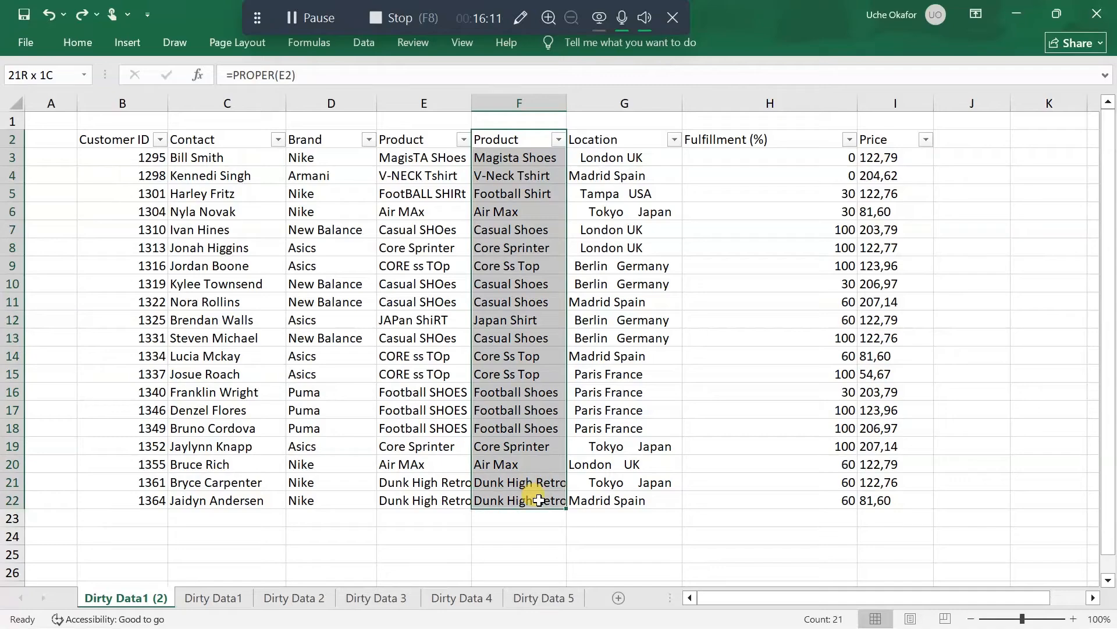
{"action": "key", "text": "ctrl+c"}
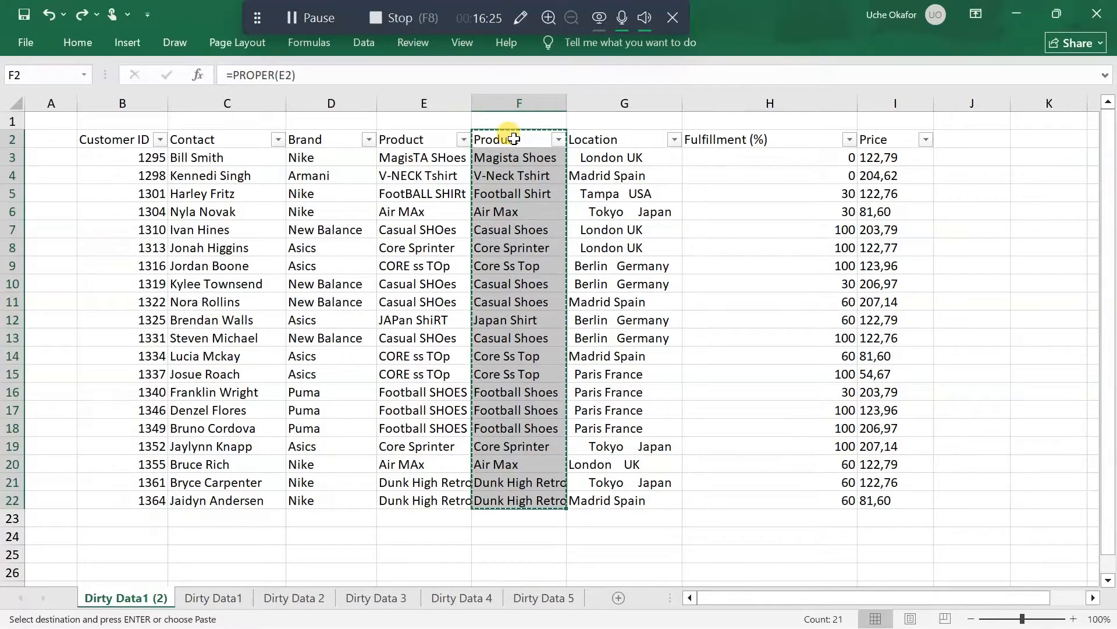
{"action": "right_click", "coordinate": [514, 137]}
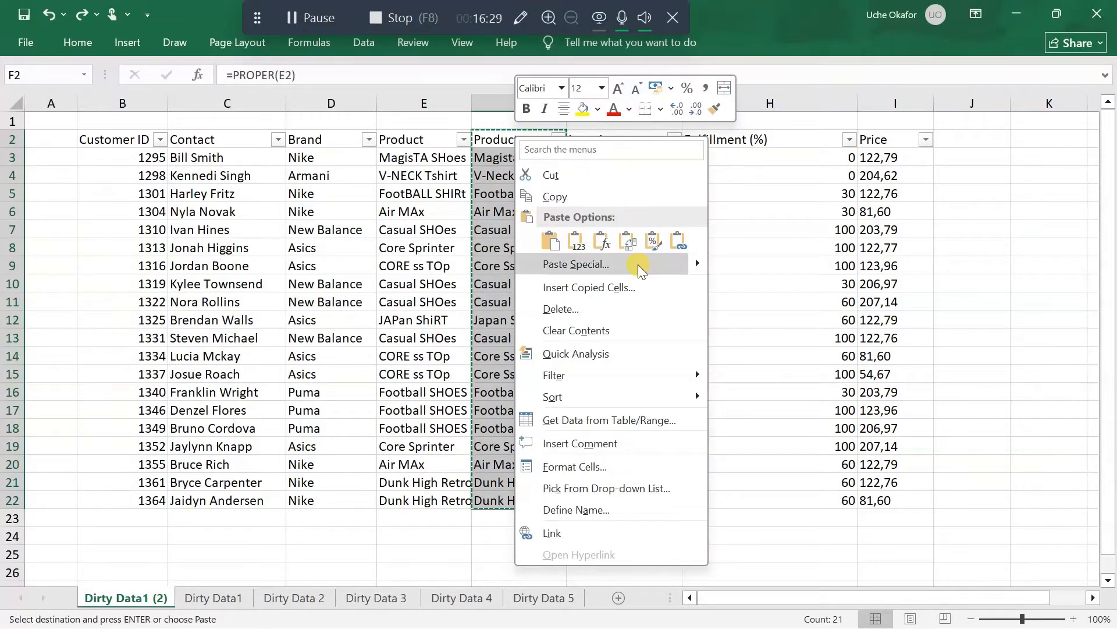
{"action": "left_click", "coordinate": [577, 245]}
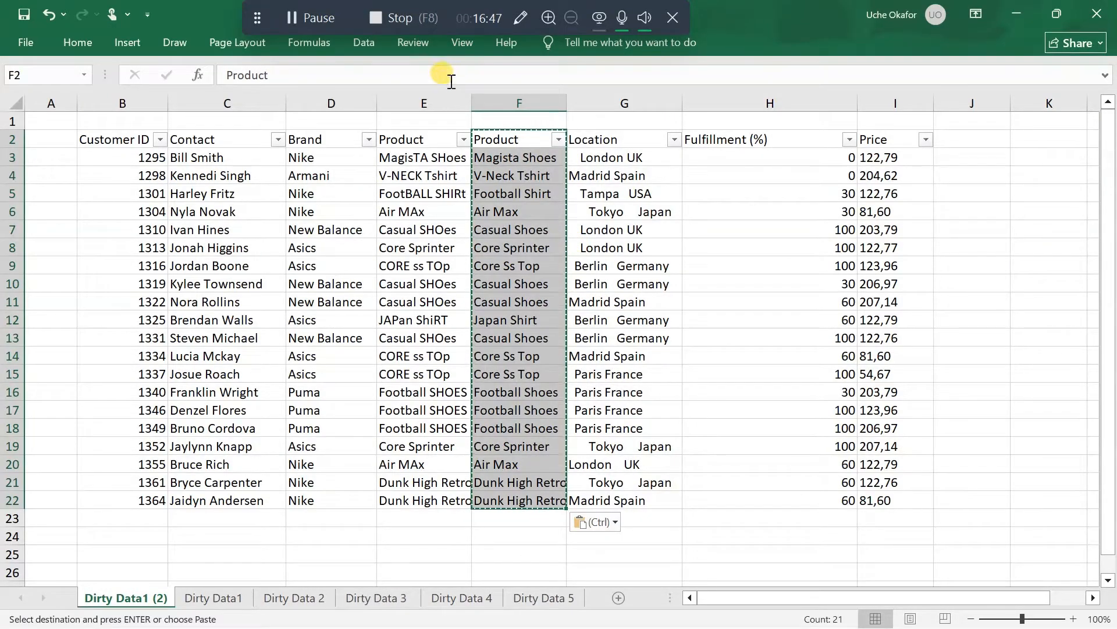
{"action": "right_click", "coordinate": [526, 143]}
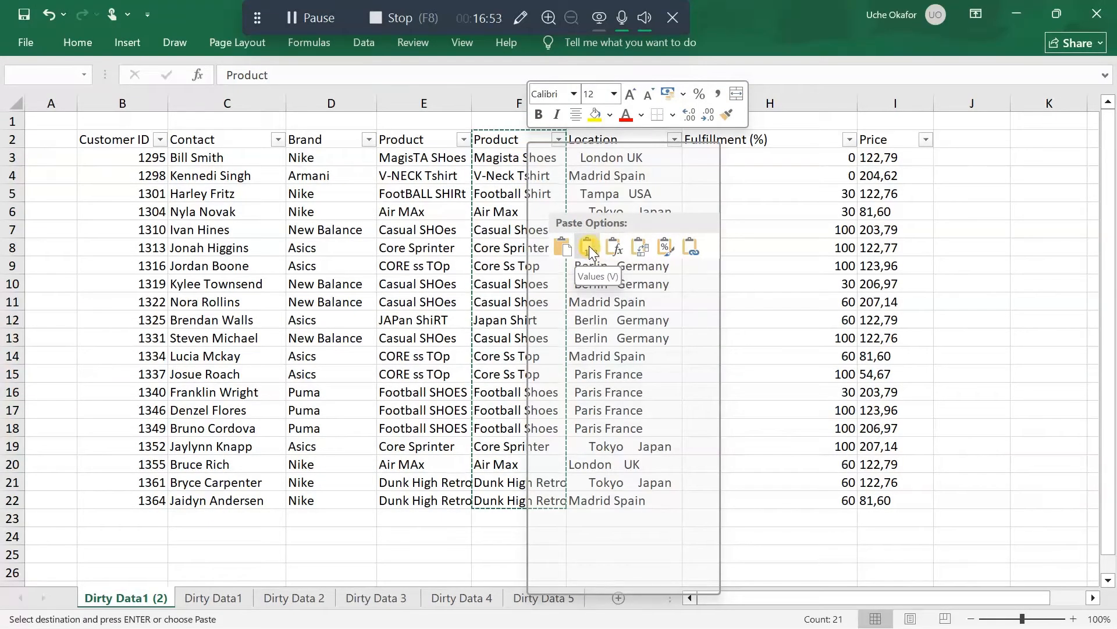
{"action": "left_click", "coordinate": [402, 85]}
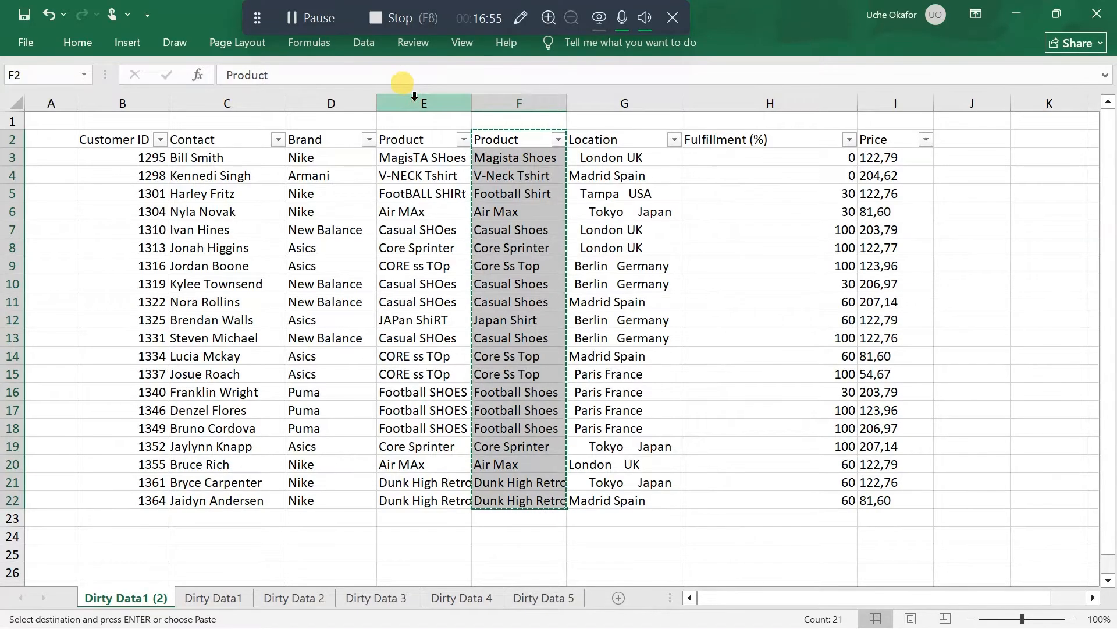
Delete the original Product column E with the inconsistent capitalization, keeping the cleaned Product column
{"action": "left_click", "coordinate": [414, 99]}
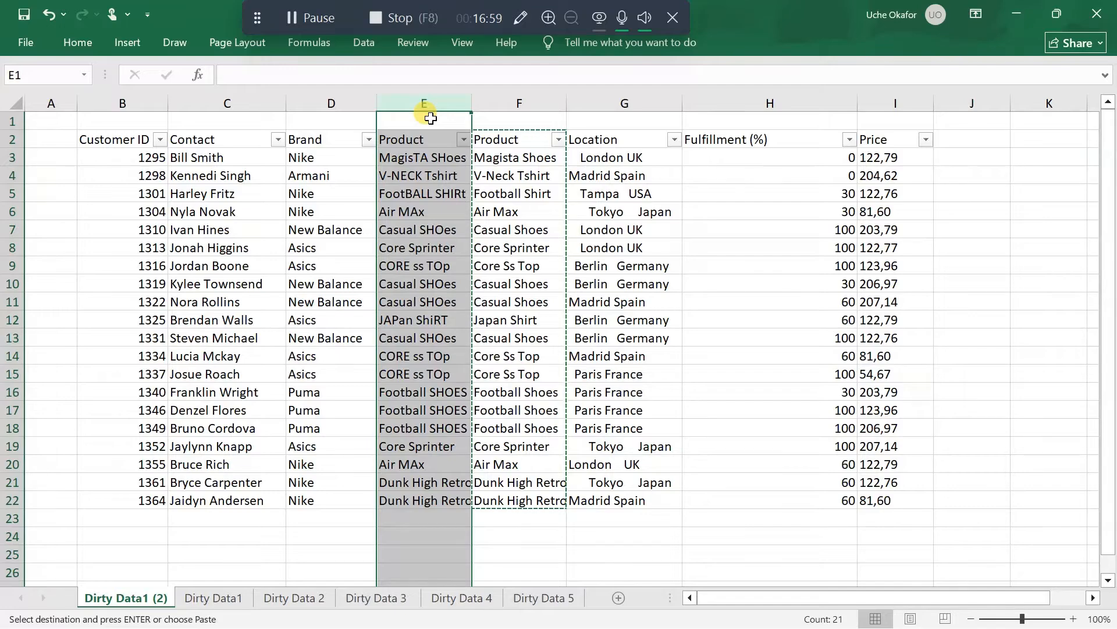
{"action": "right_click", "coordinate": [431, 118]}
{"action": "left_click", "coordinate": [411, 104]}
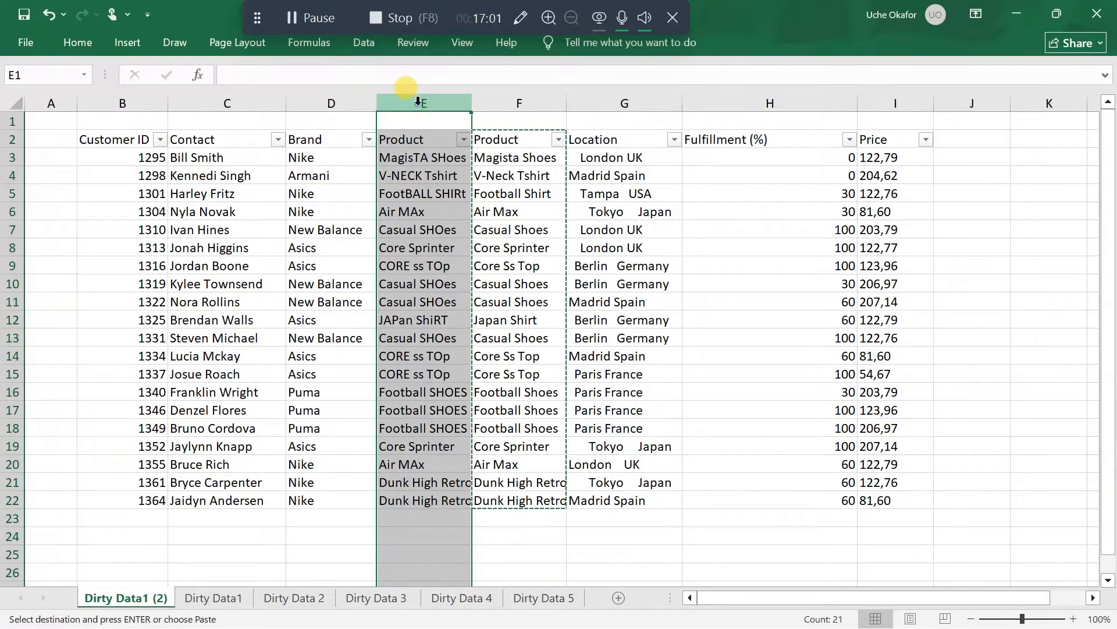
{"action": "right_click", "coordinate": [418, 102]}
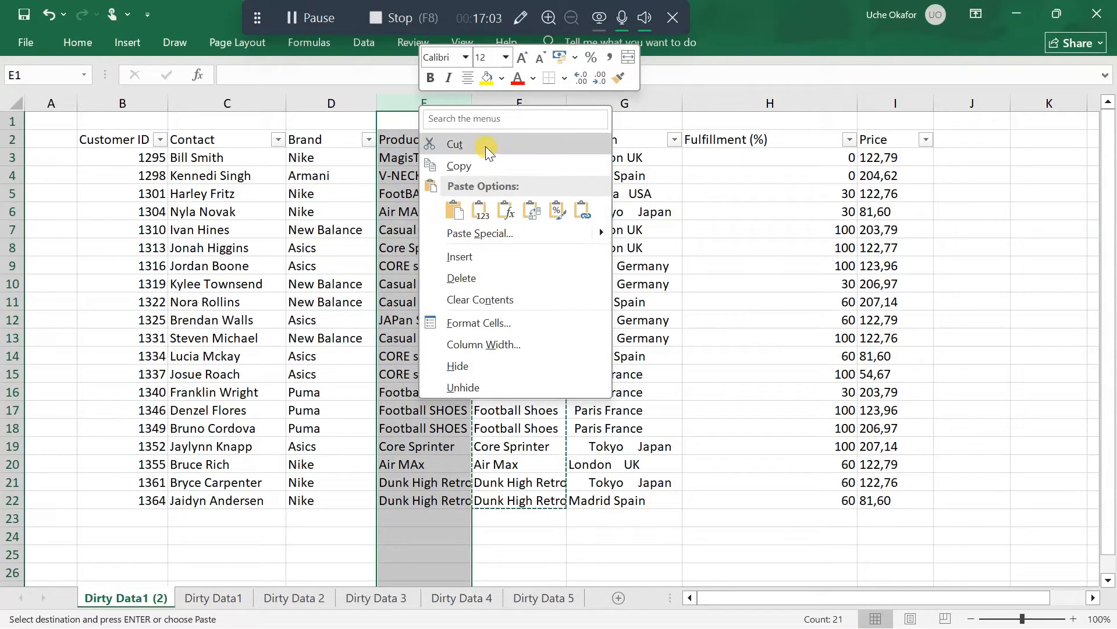
{"action": "left_click", "coordinate": [496, 278]}
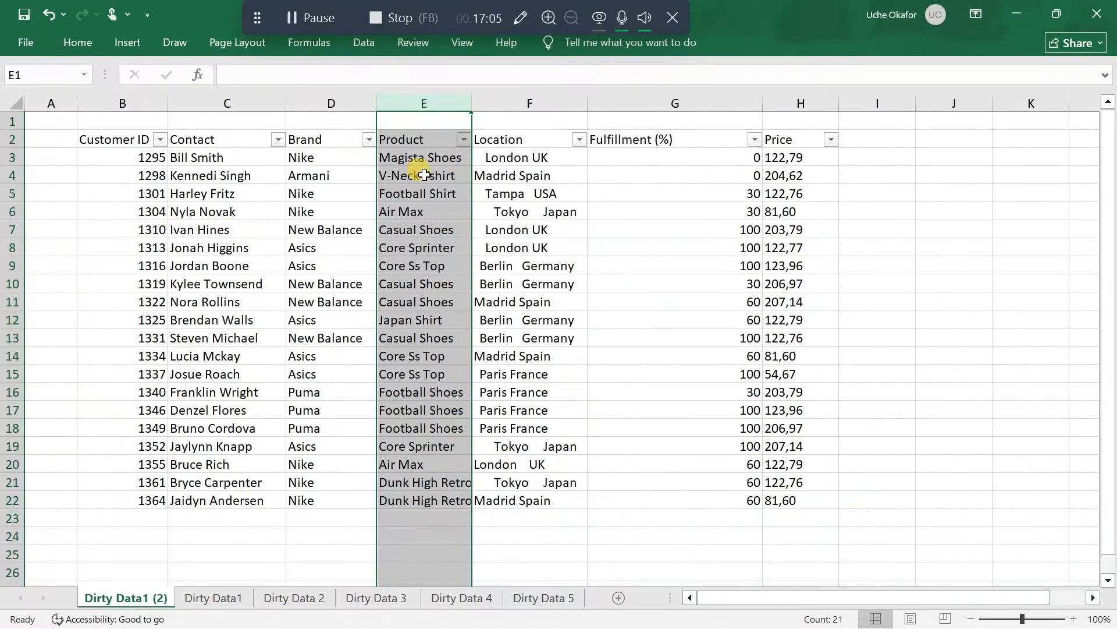
{"action": "left_click", "coordinate": [527, 216]}
{"action": "left_click", "coordinate": [531, 188]}
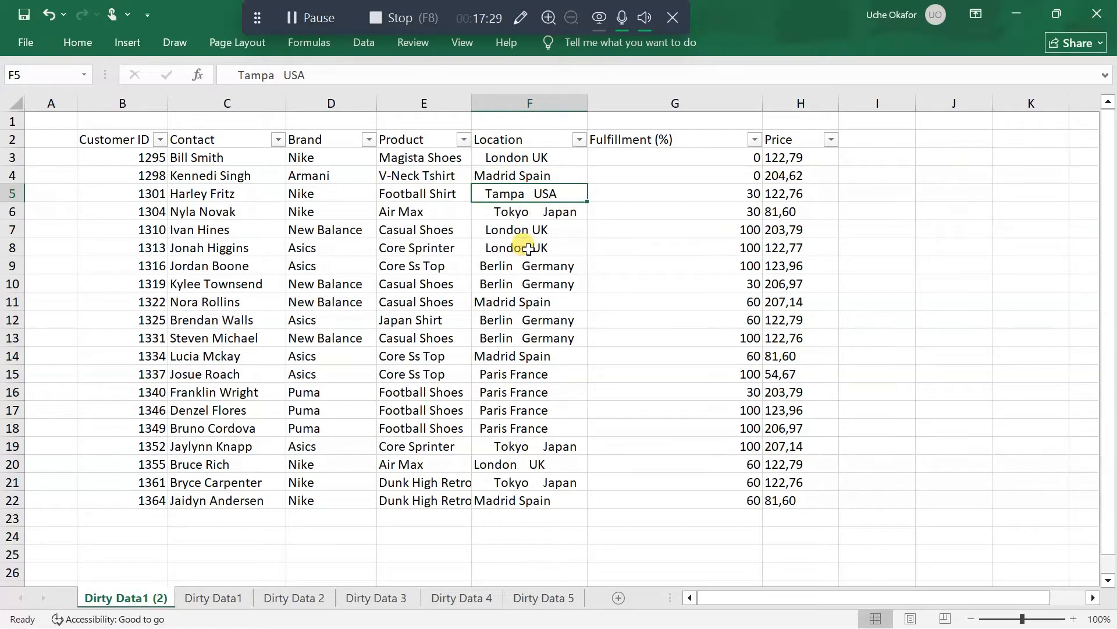
Insert a blank column G between the Location and Fulfillment (%) columns
{"action": "right_click", "coordinate": [632, 102]}
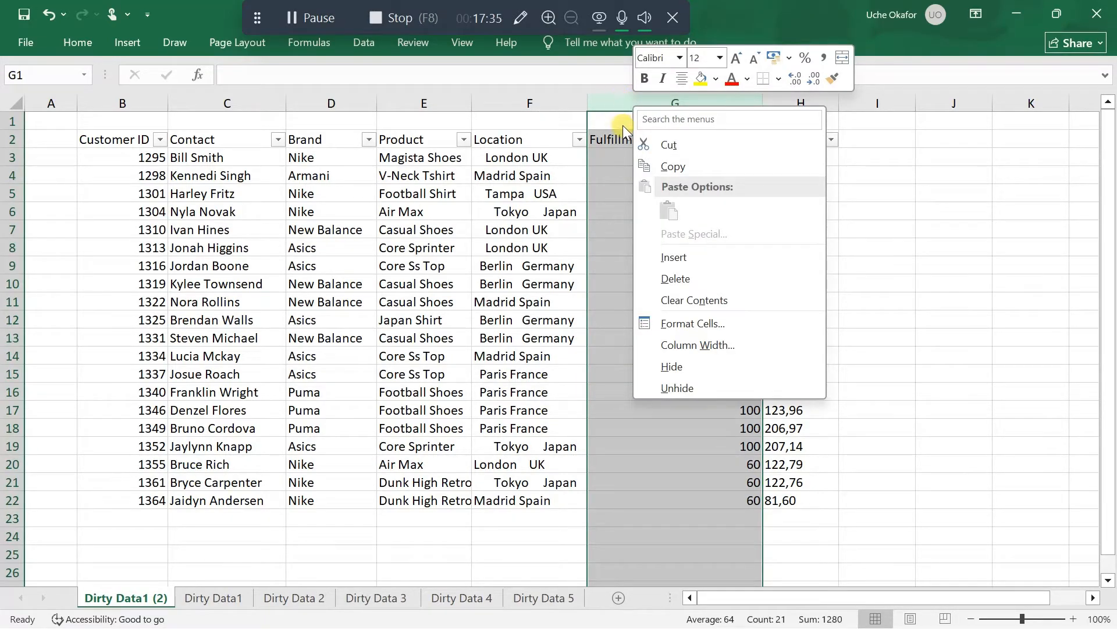
{"action": "left_click", "coordinate": [684, 256]}
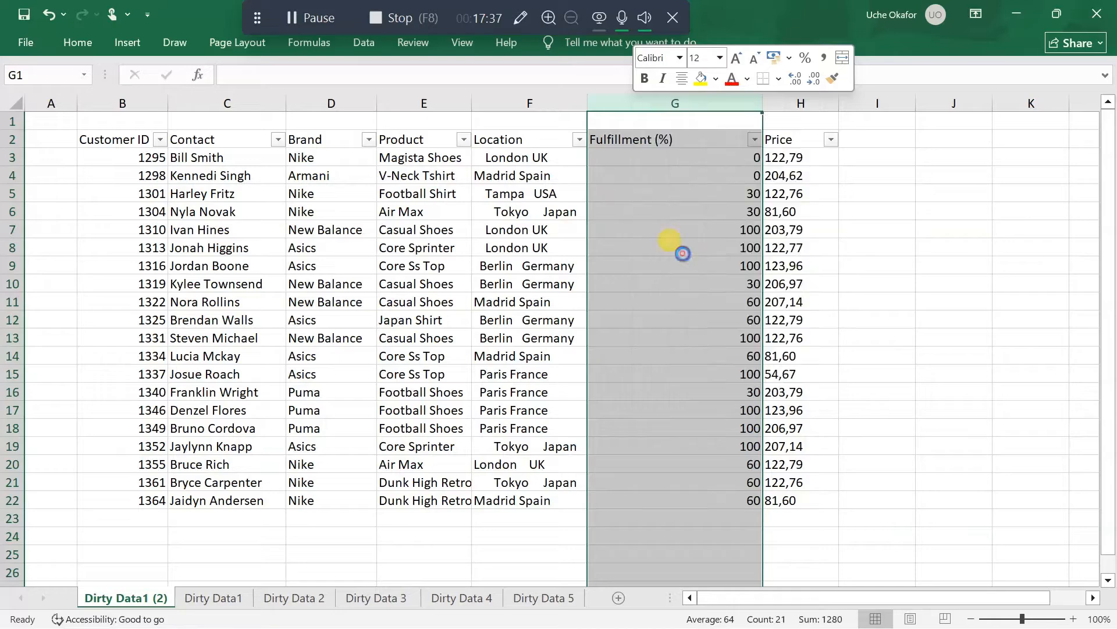
{"action": "left_click", "coordinate": [619, 140]}
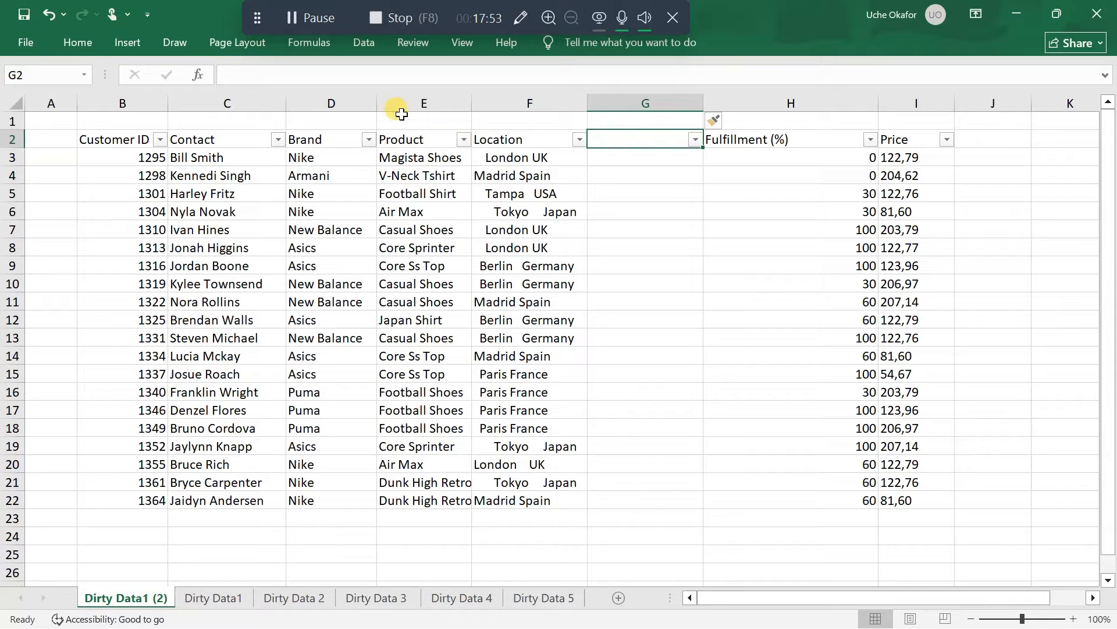
{"action": "left_click", "coordinate": [288, 17]}
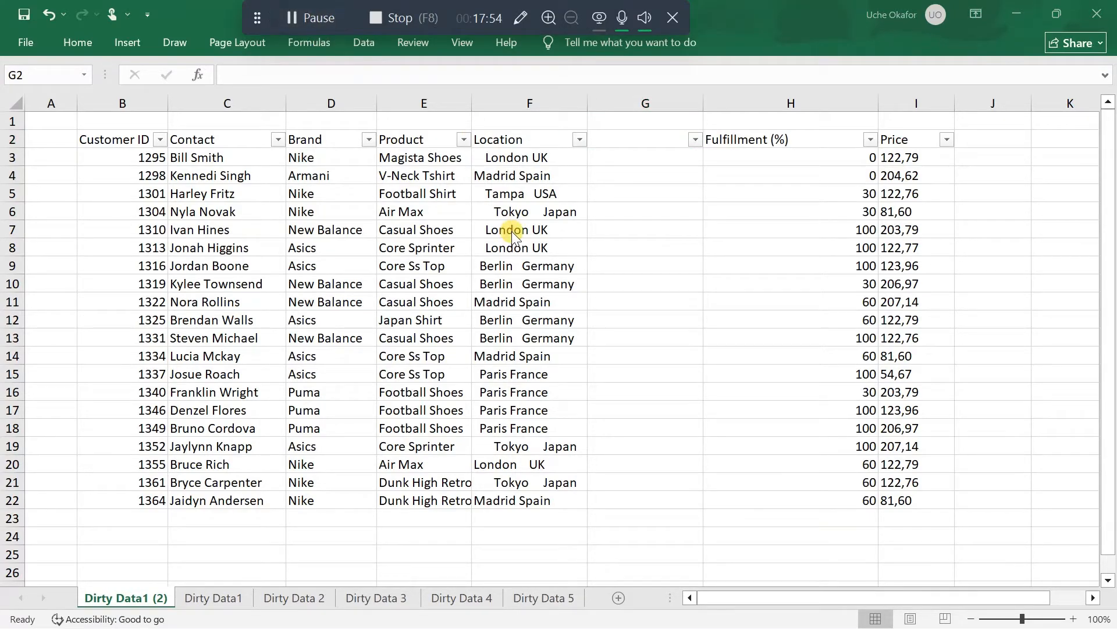
{"action": "left_click", "coordinate": [628, 140]}
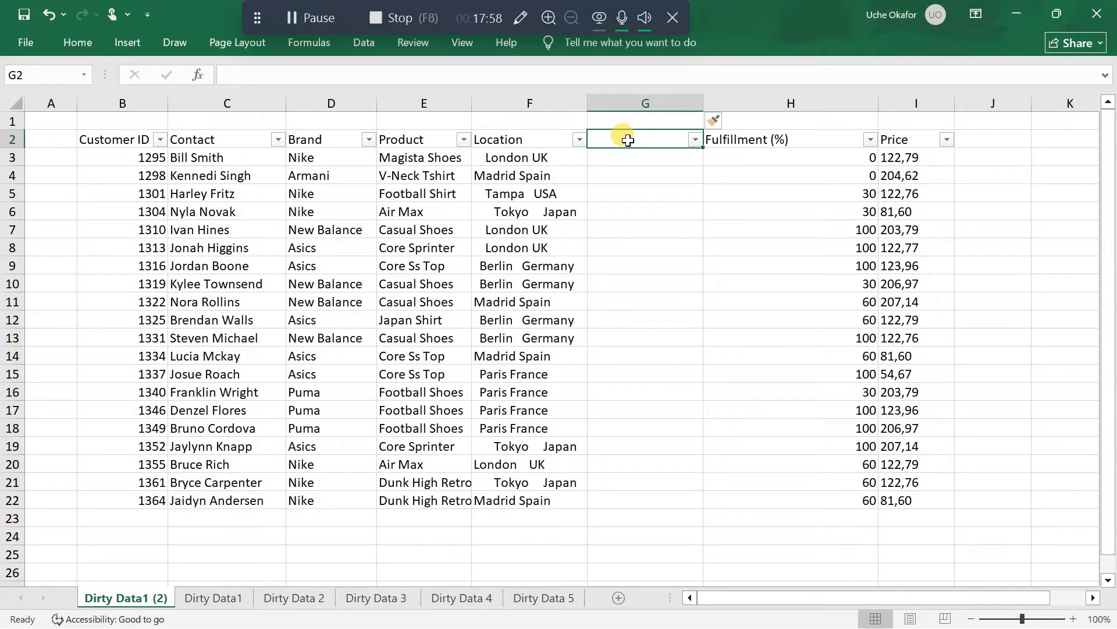
Try to enter a TRIM formula for the Location header in cell G2
{"action": "double_click", "coordinate": [627, 140]}
{"action": "type", "text": "=t"}
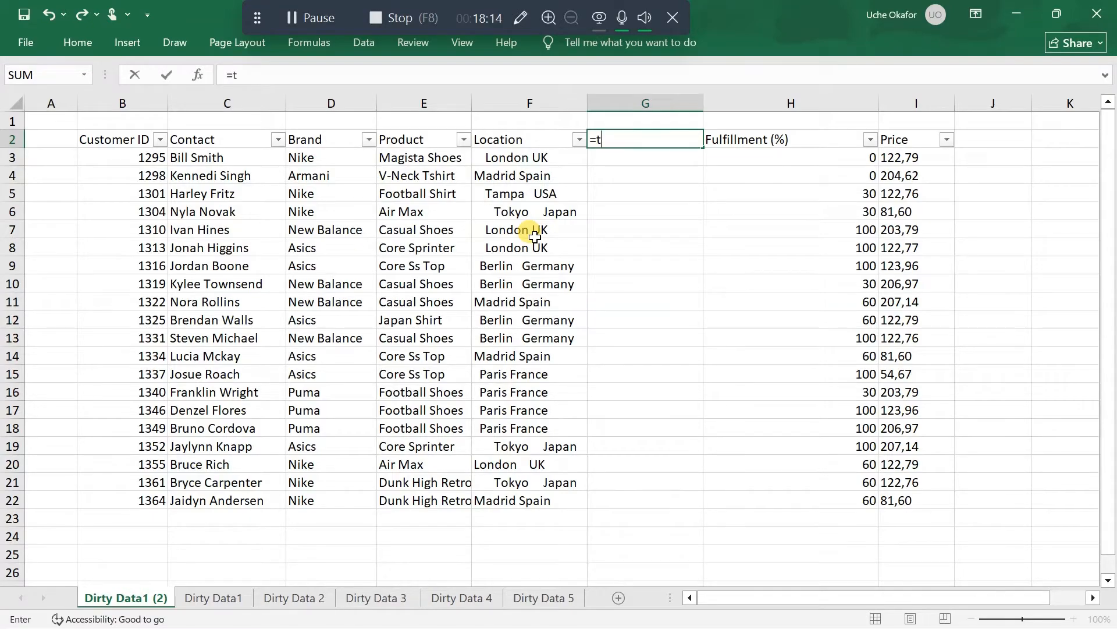
{"action": "type", "text": "rim"}
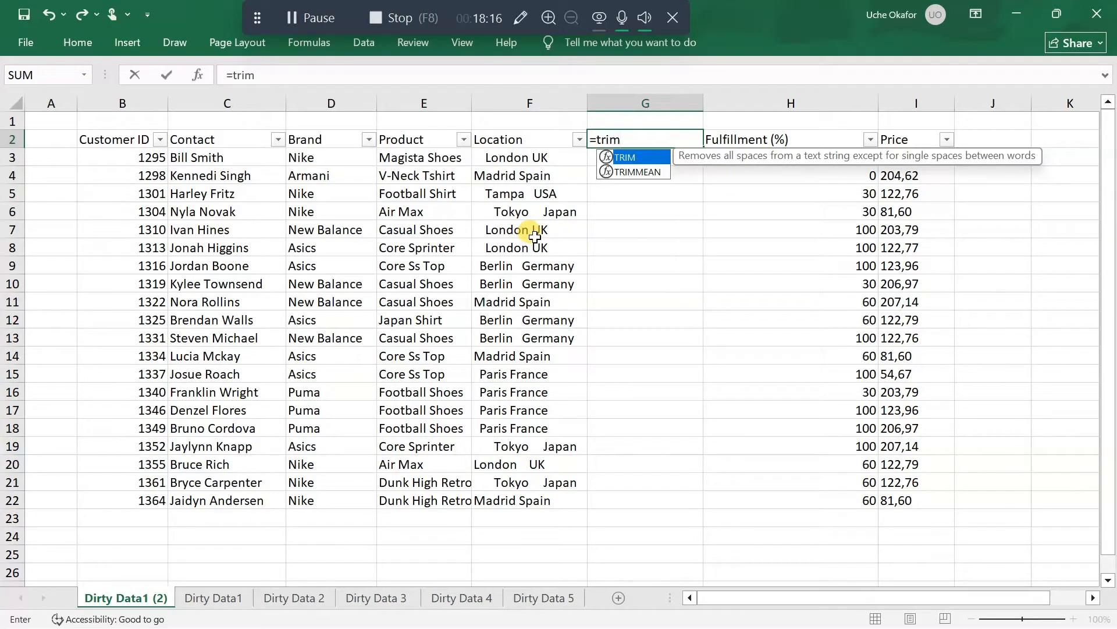
{"action": "left_click", "coordinate": [532, 140]}
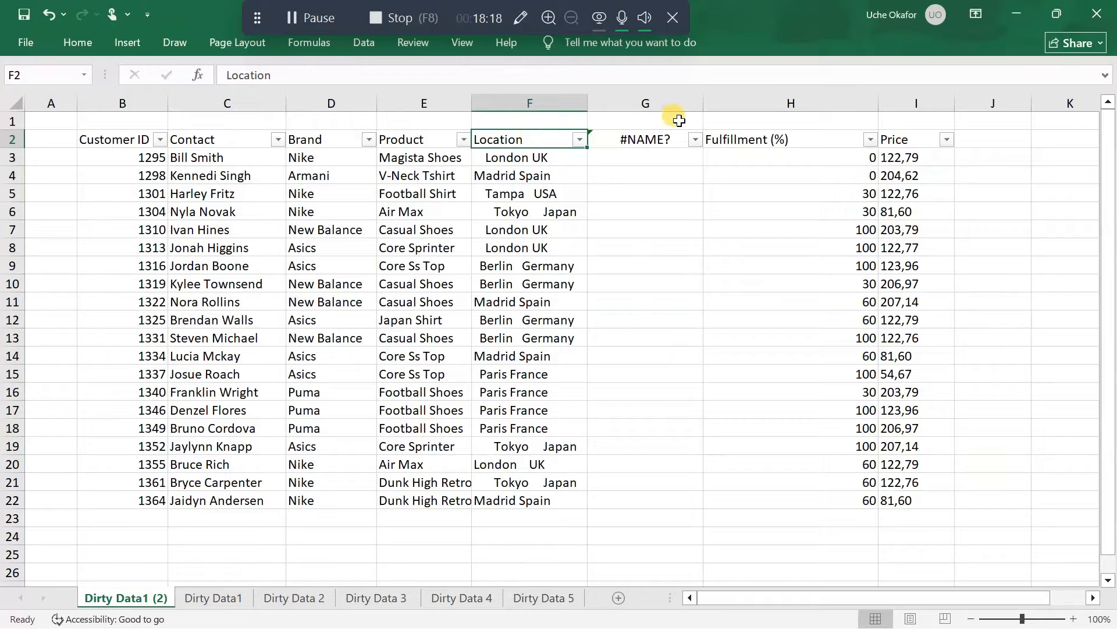
Correct the formula in cell G2 to =TRIM(F2) and fill it down to the table's last row, G22
{"action": "left_click", "coordinate": [653, 140]}
{"action": "double_click", "coordinate": [656, 142]}
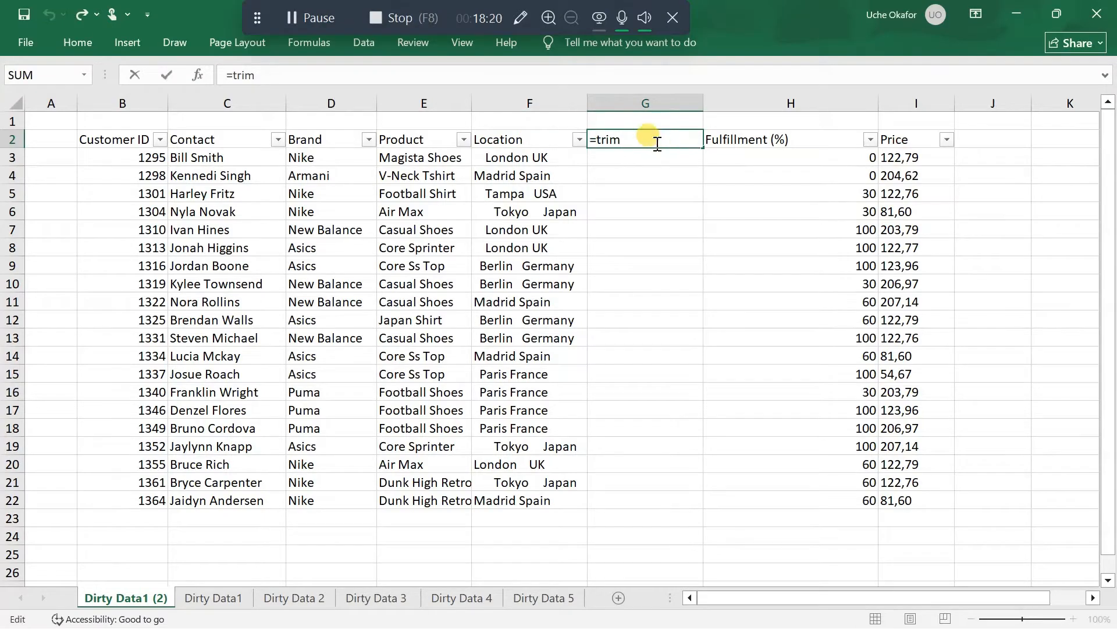
{"action": "key", "text": "BackSpace"}
{"action": "key", "text": "BackSpace"}
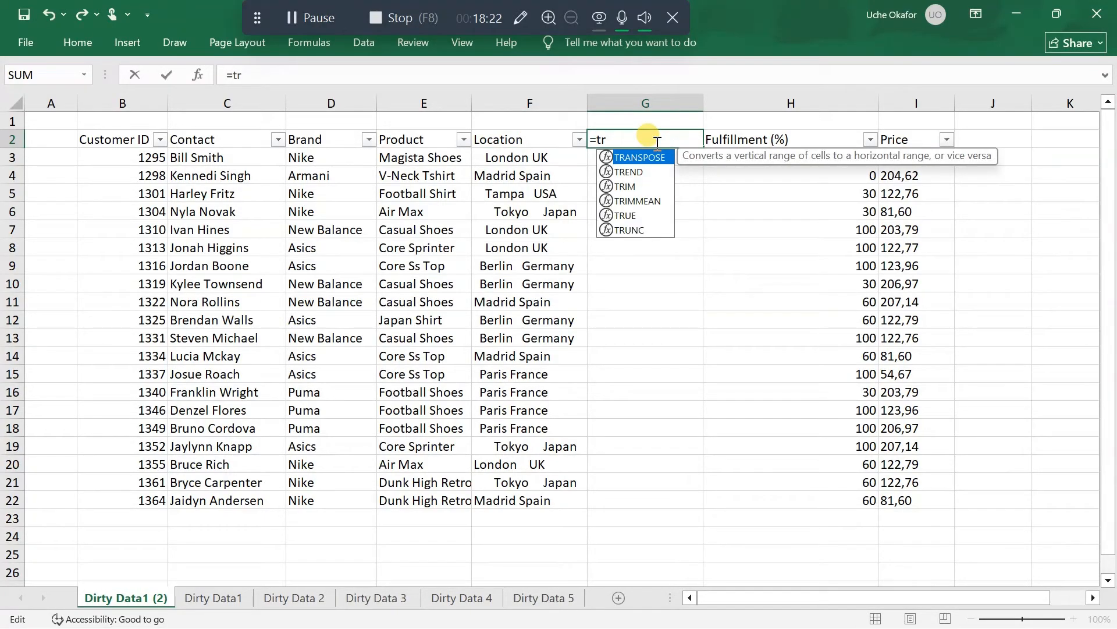
{"action": "type", "text": "im"}
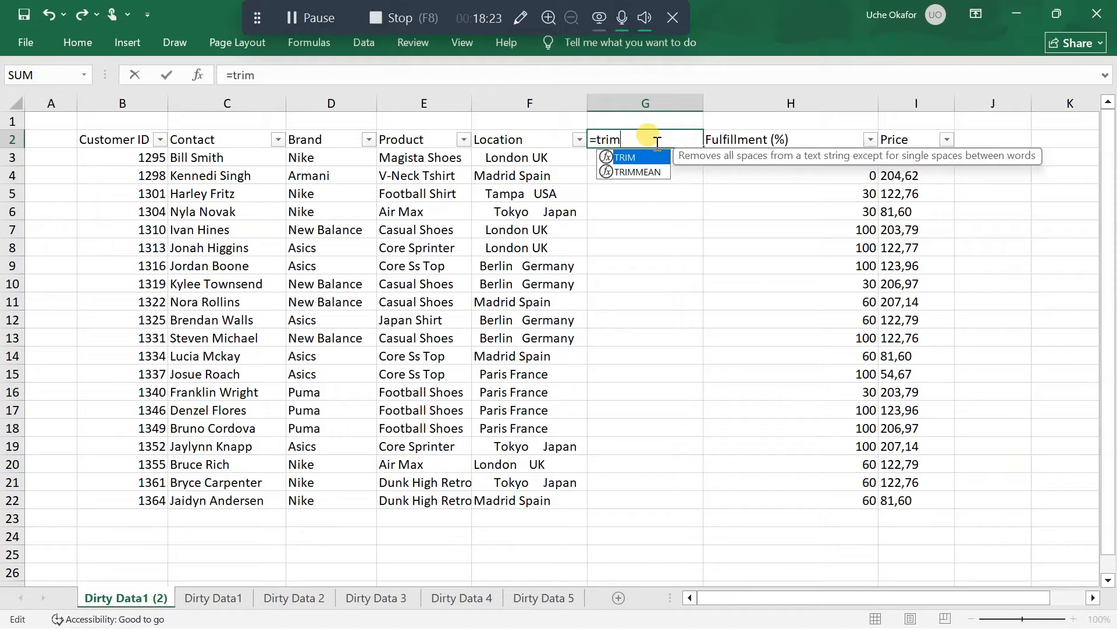
{"action": "double_click", "coordinate": [632, 158]}
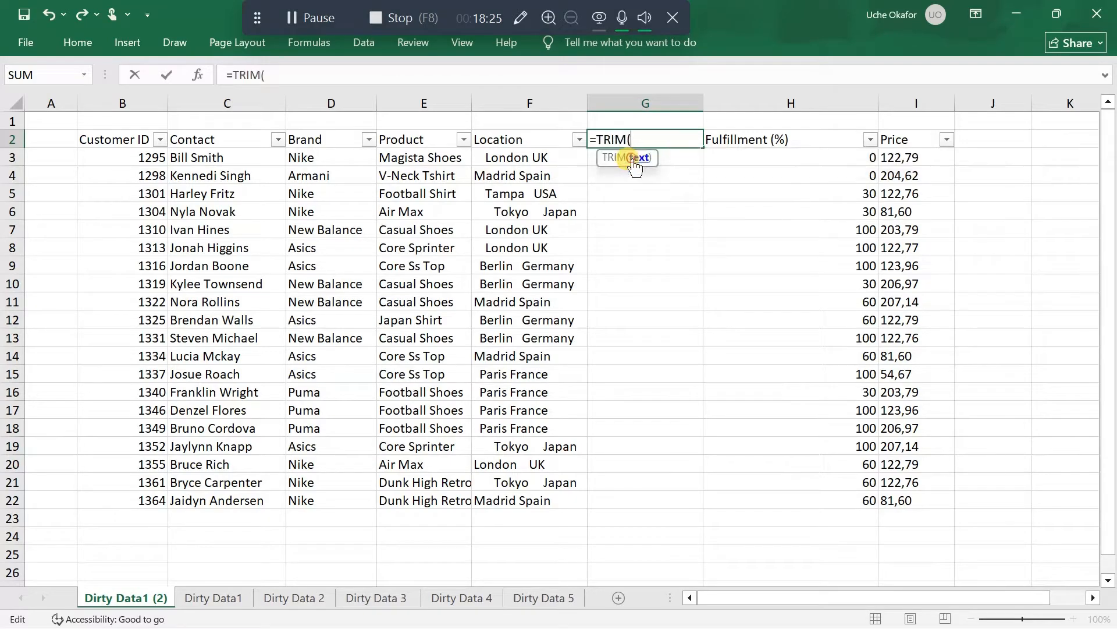
{"action": "left_click", "coordinate": [522, 145]}
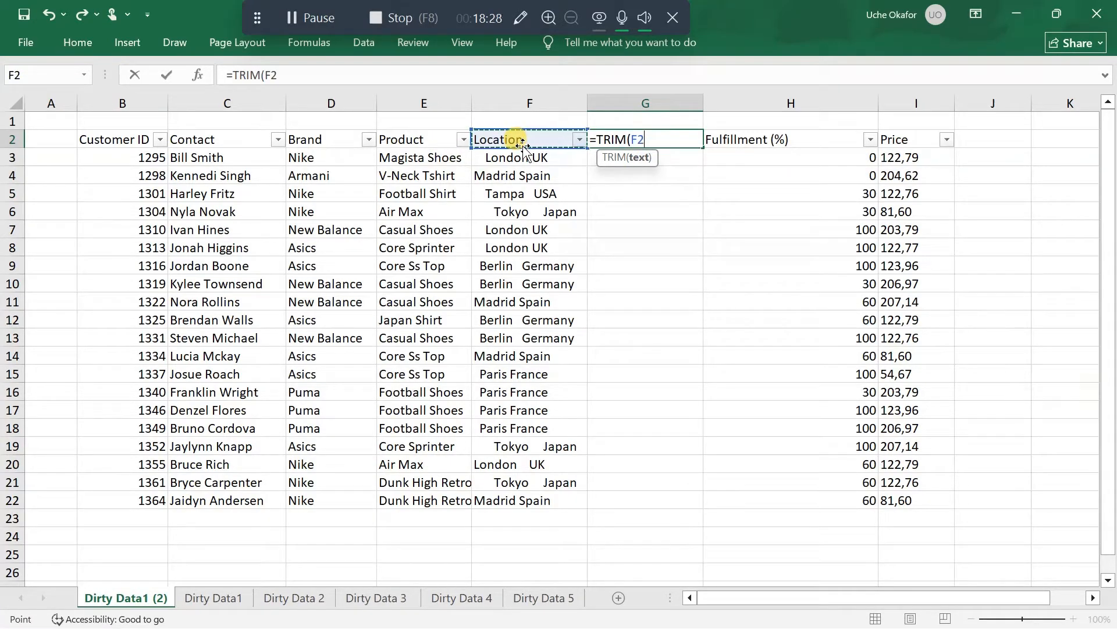
{"action": "type", "text": ")"}
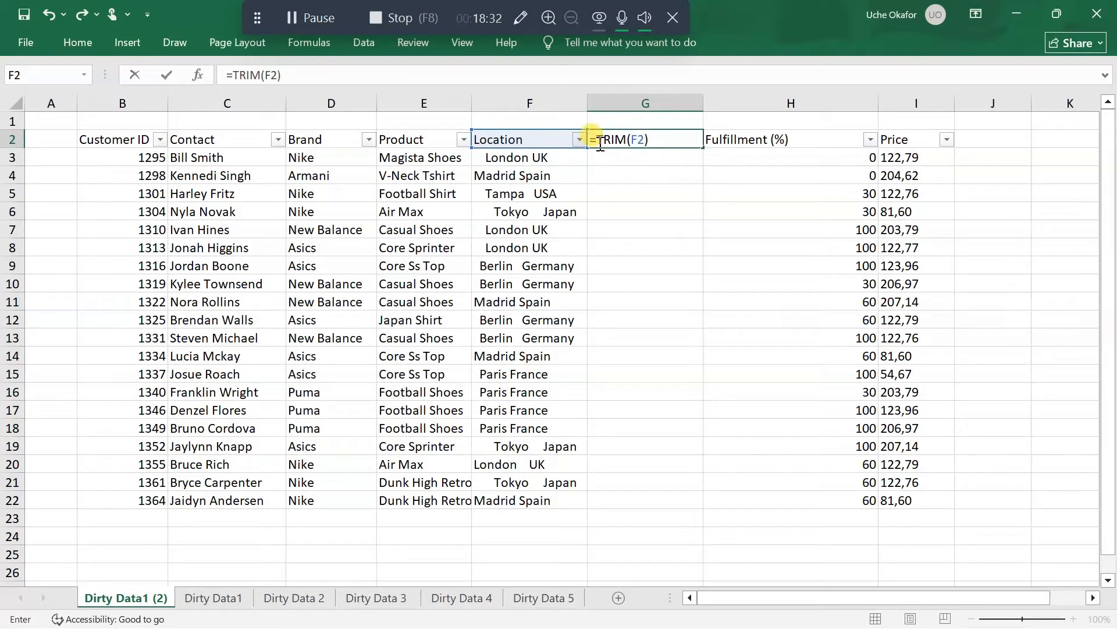
{"action": "key", "text": "Return"}
{"action": "left_click", "coordinate": [624, 139]}
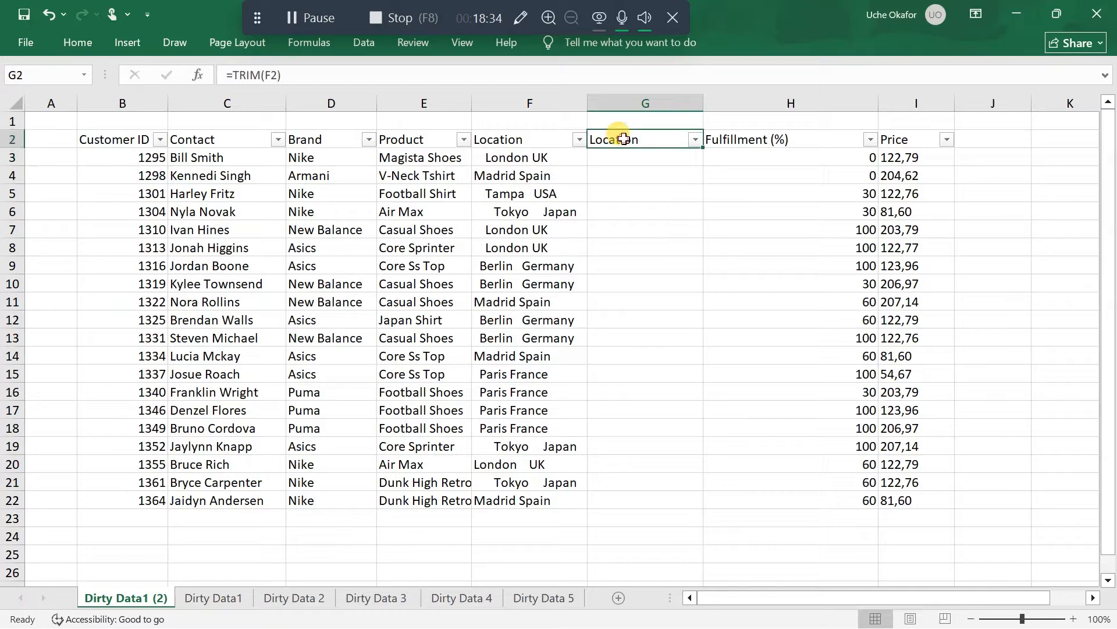
{"action": "double_click", "coordinate": [705, 148]}
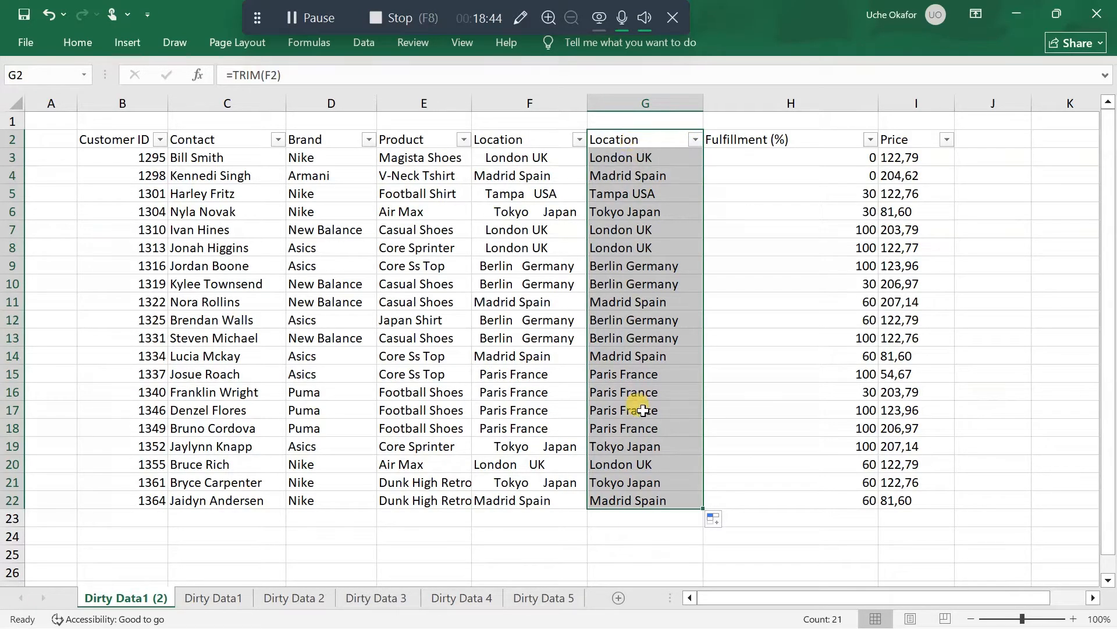
Change the formula in cell G2 to =TRIM(PROPER(F2)), nesting PROPER inside TRIM
{"action": "double_click", "coordinate": [630, 138]}
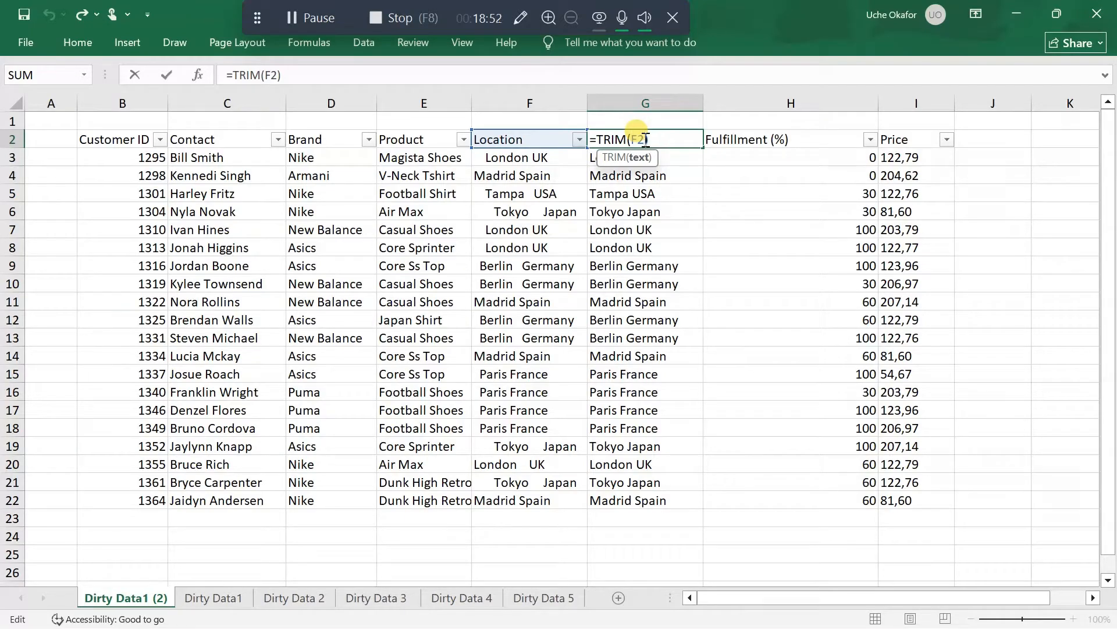
{"action": "left_click", "coordinate": [653, 140]}
{"action": "key", "text": "BackSpace"}
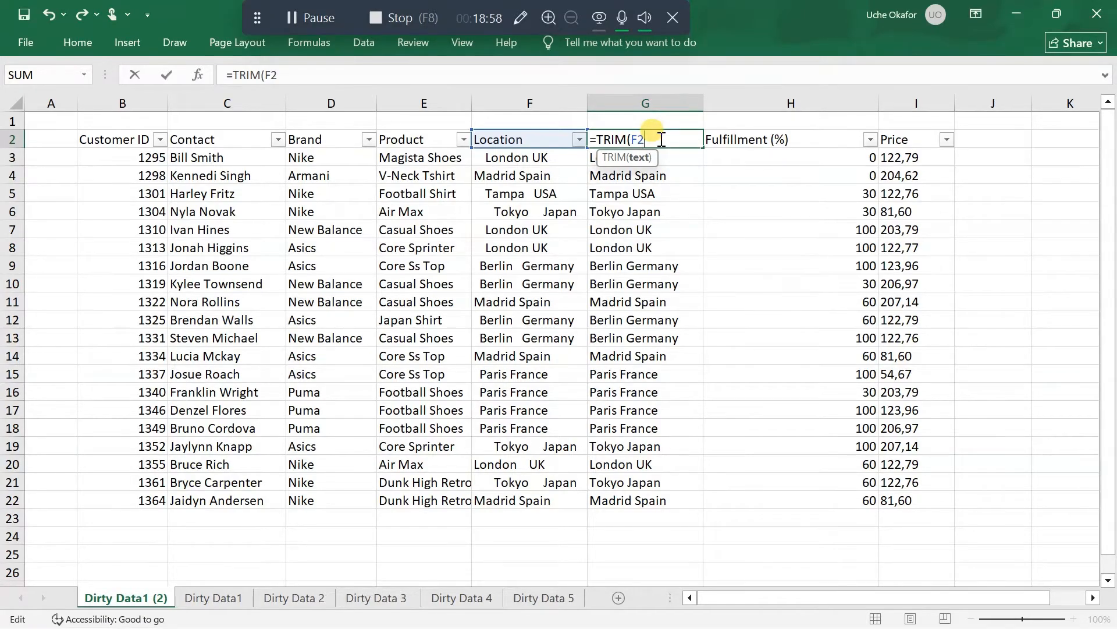
{"action": "key", "text": "BackSpace"}
{"action": "key", "text": "BackSpace"}
{"action": "key", "text": "BackSpace"}
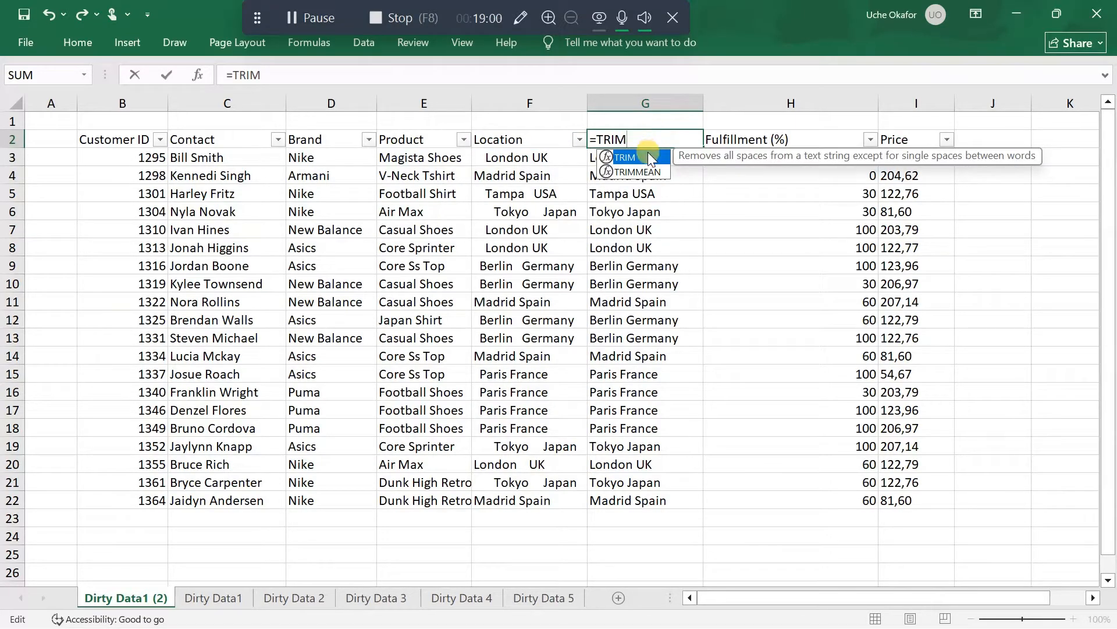
{"action": "double_click", "coordinate": [647, 153]}
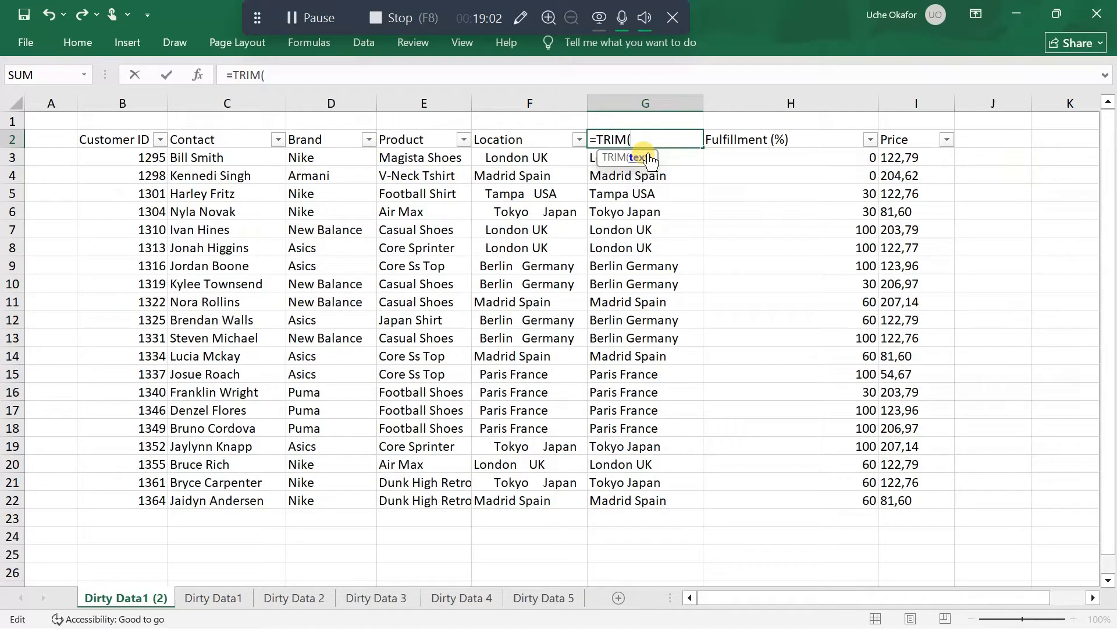
{"action": "type", "text": "pr"}
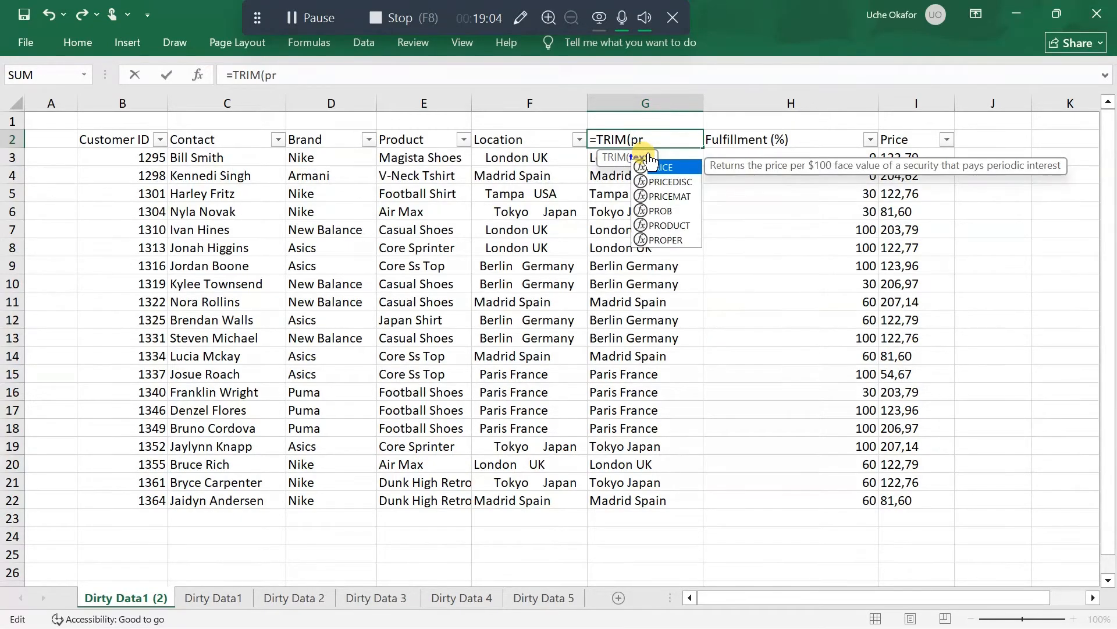
{"action": "type", "text": "o"}
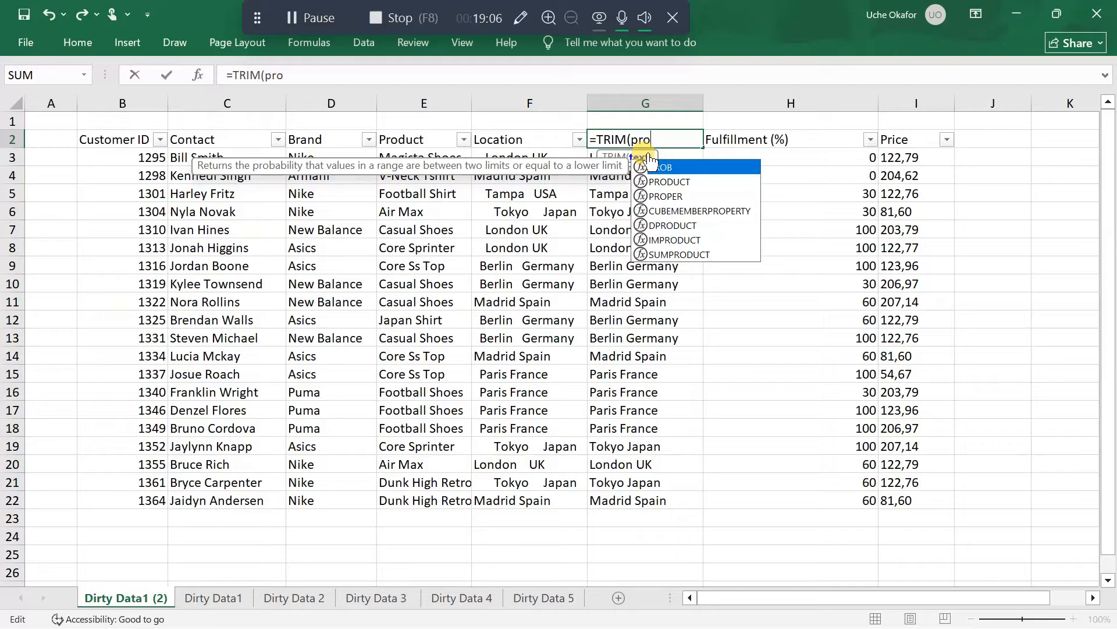
{"action": "double_click", "coordinate": [665, 196]}
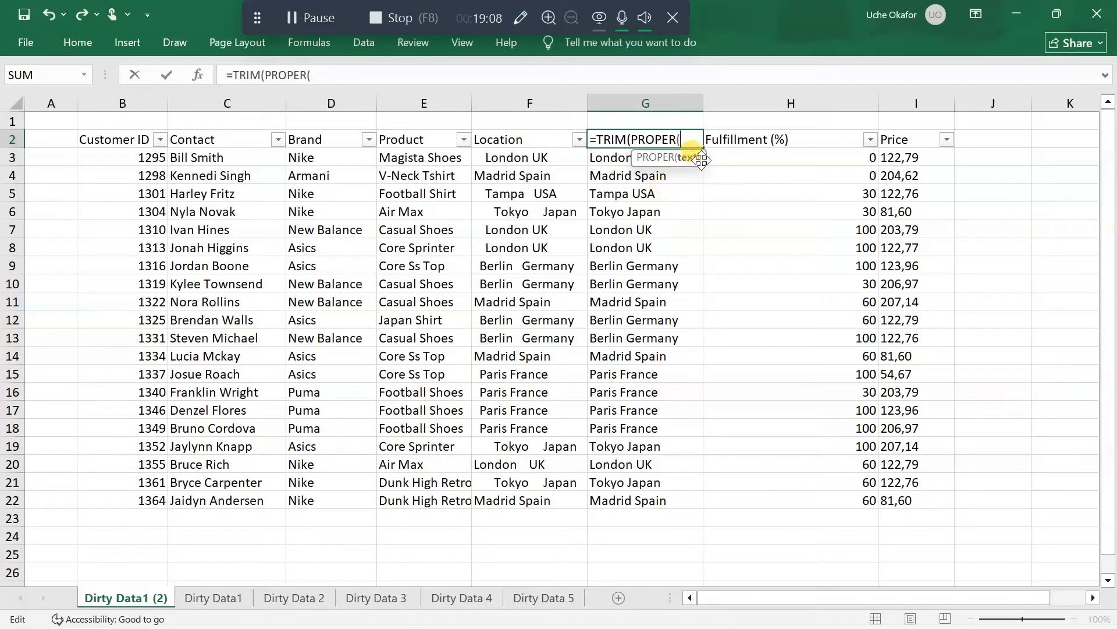
{"action": "left_click", "coordinate": [528, 142]}
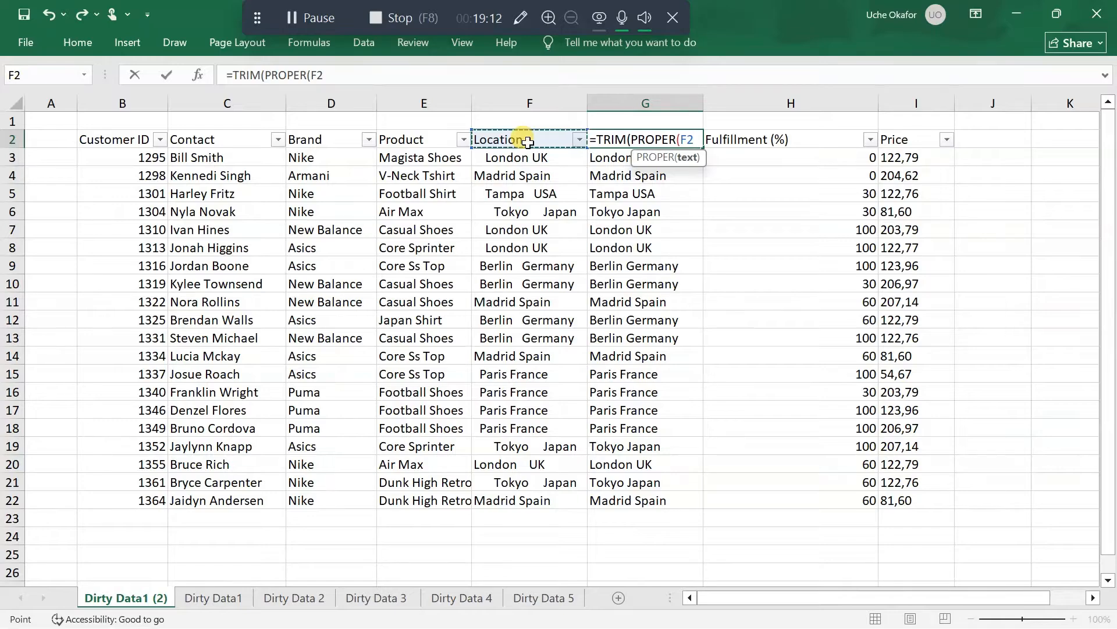
{"action": "type", "text": ")"}
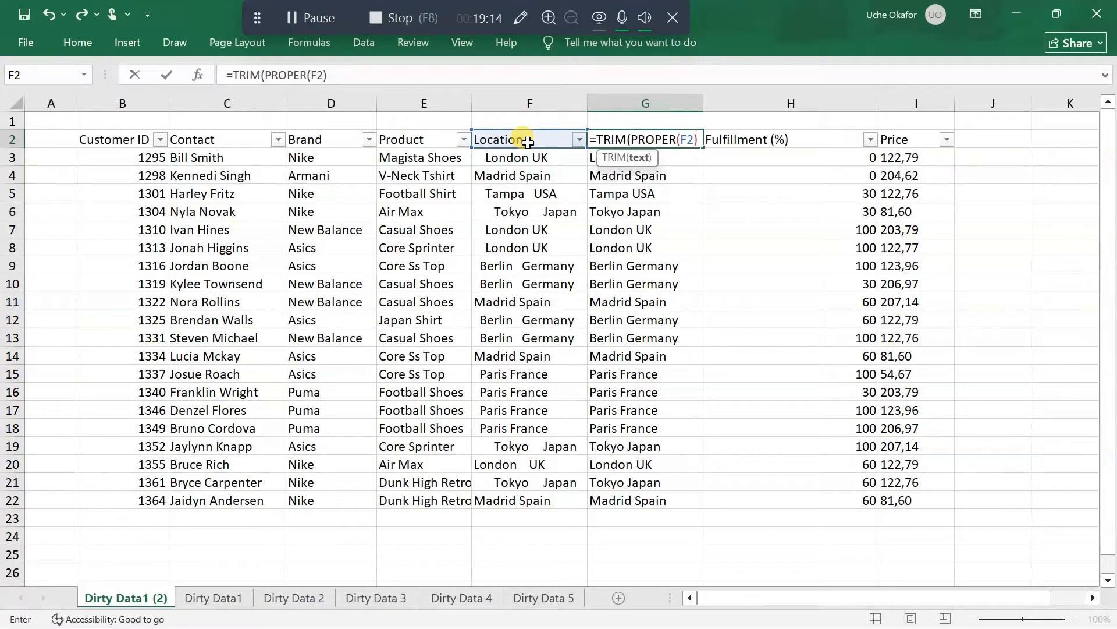
{"action": "type", "text": ")"}
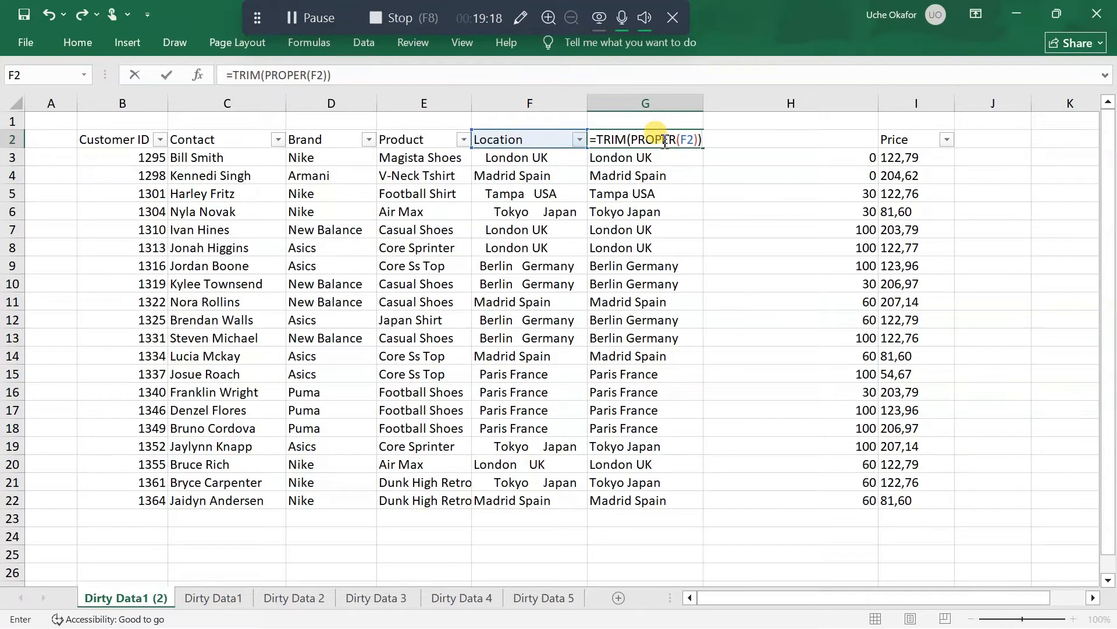
{"action": "key", "text": "Return"}
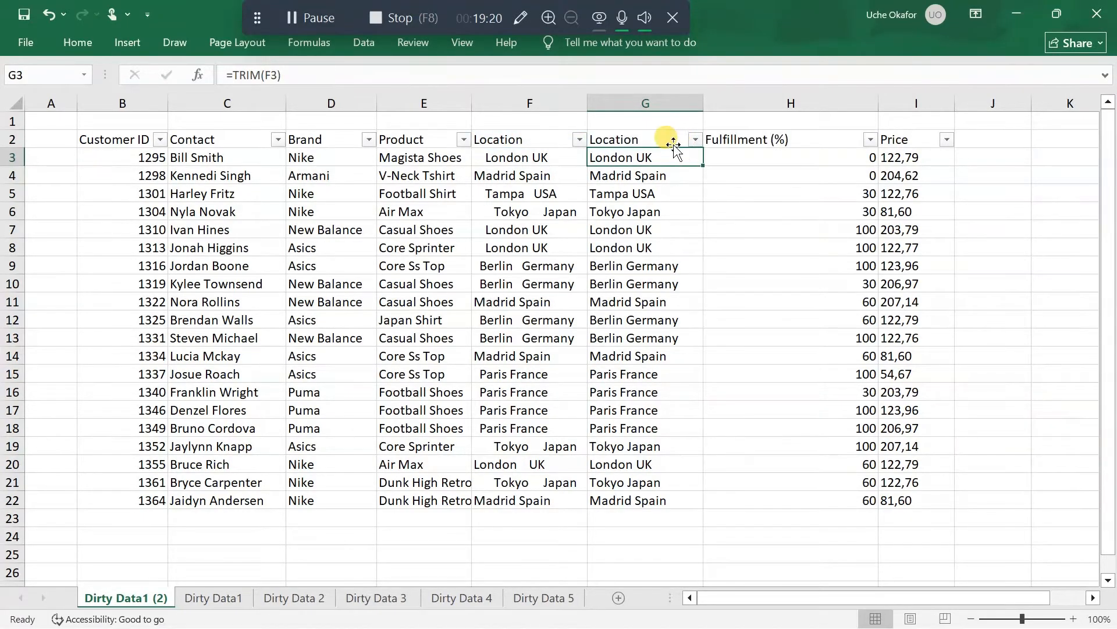
{"action": "left_click", "coordinate": [663, 142]}
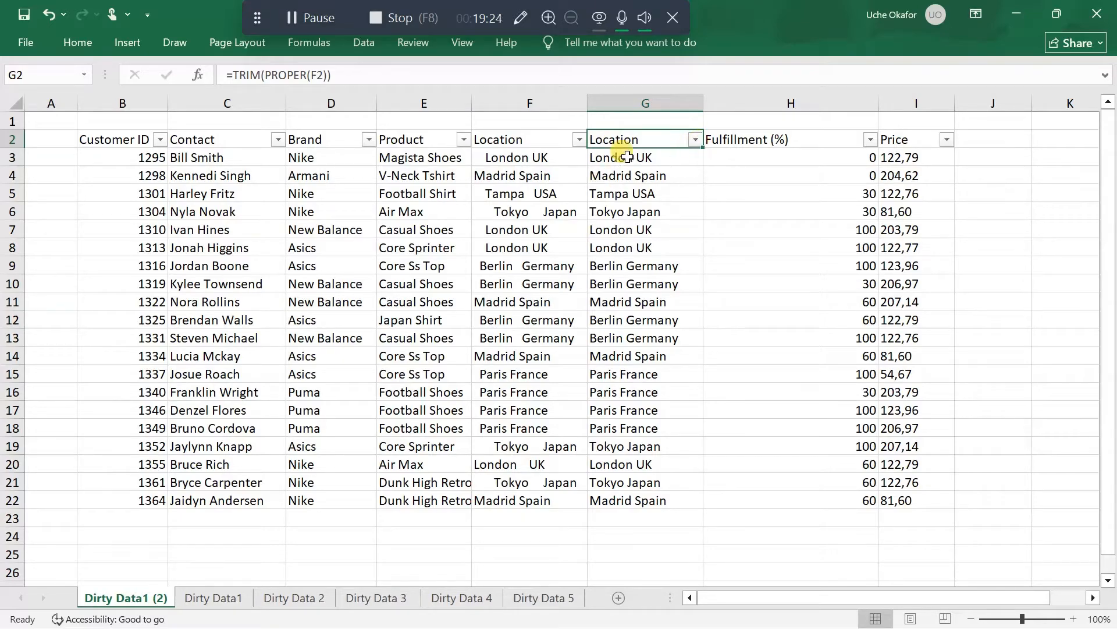
Change the original location in cell F4 to Madrid SPAIN, with the country in capitals, as a test for the formula
{"action": "left_click", "coordinate": [544, 177]}
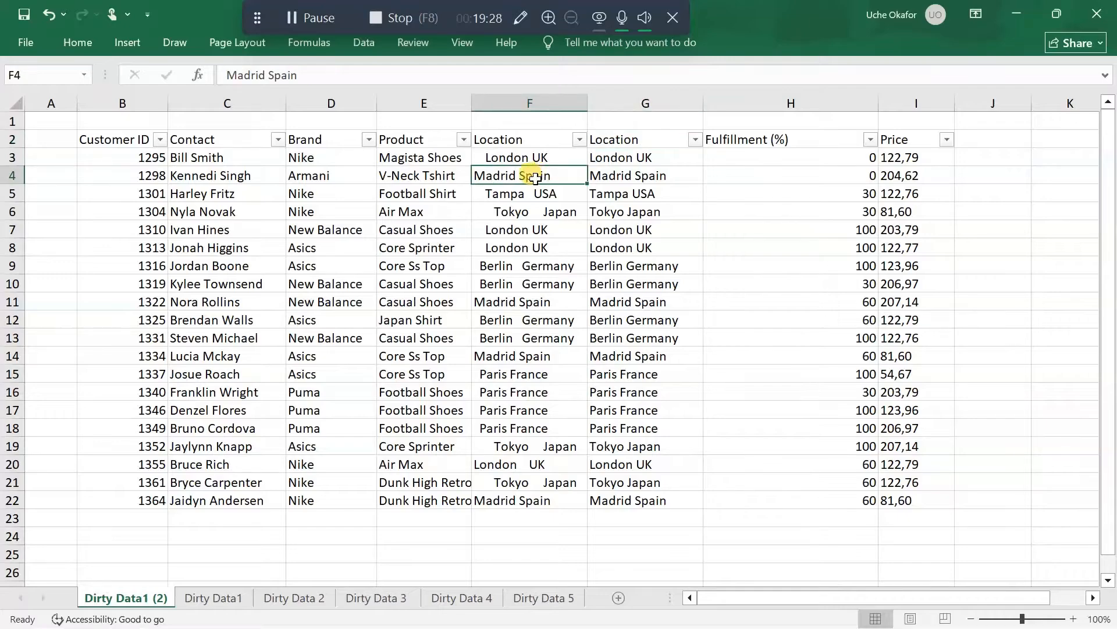
{"action": "double_click", "coordinate": [537, 178]}
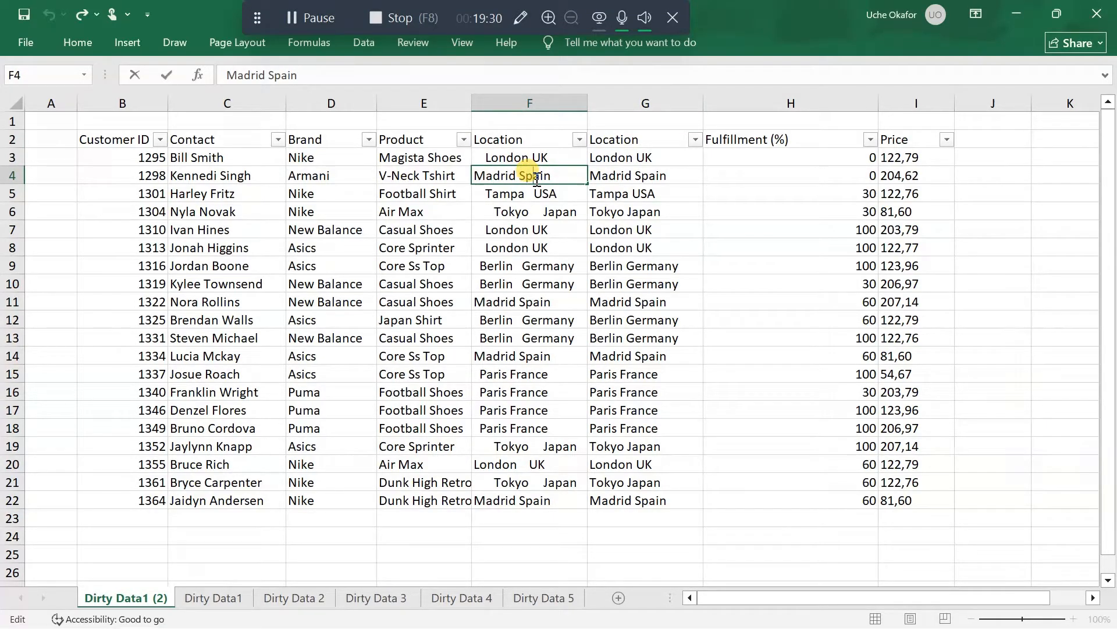
{"action": "key", "text": "BackSpace"}
{"action": "type", "text": "P"}
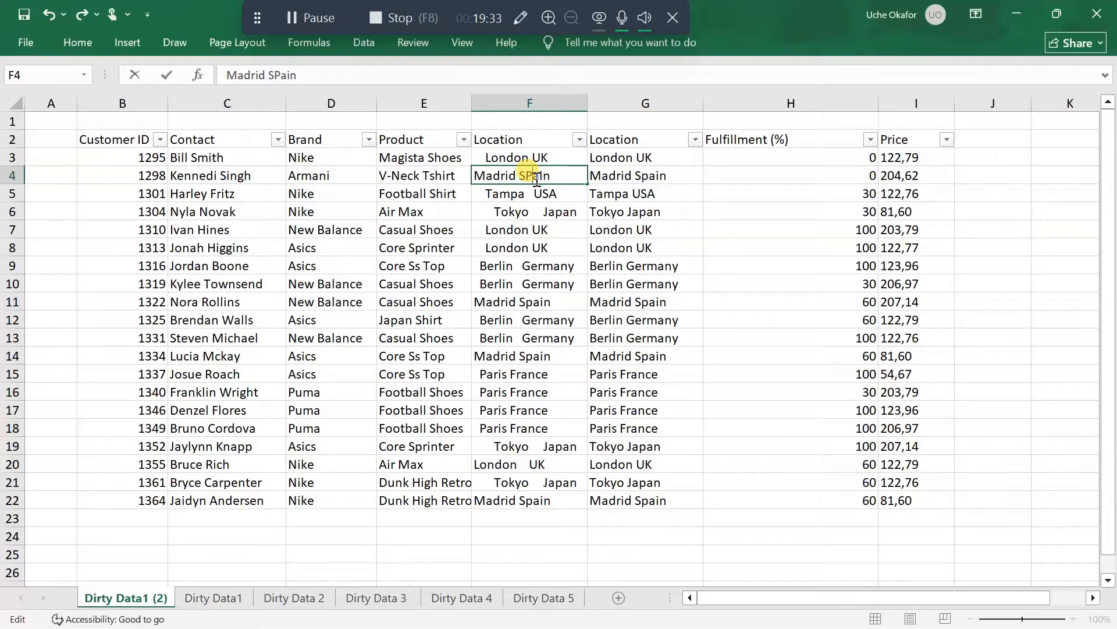
{"action": "left_click", "coordinate": [565, 172]}
{"action": "key", "text": "BackSpace"}
{"action": "type", "text": "AIN"}
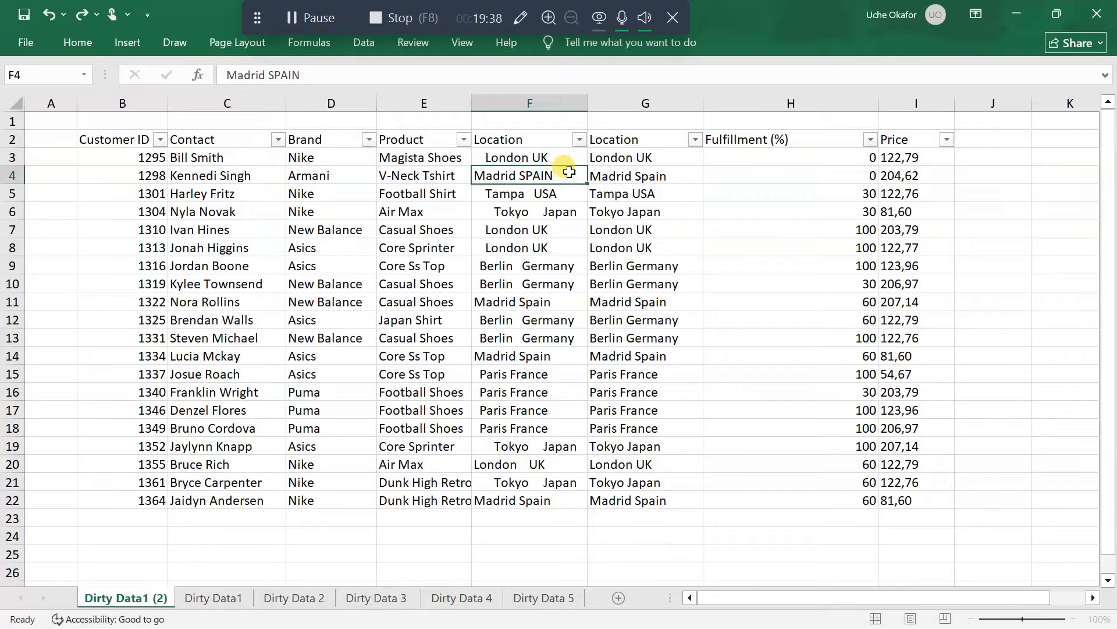
{"action": "key", "text": "Return"}
Fill the =TRIM(PROPER(F2)) formula from G2 down to G22 and check the cleaned location in G4
{"action": "left_click", "coordinate": [654, 141]}
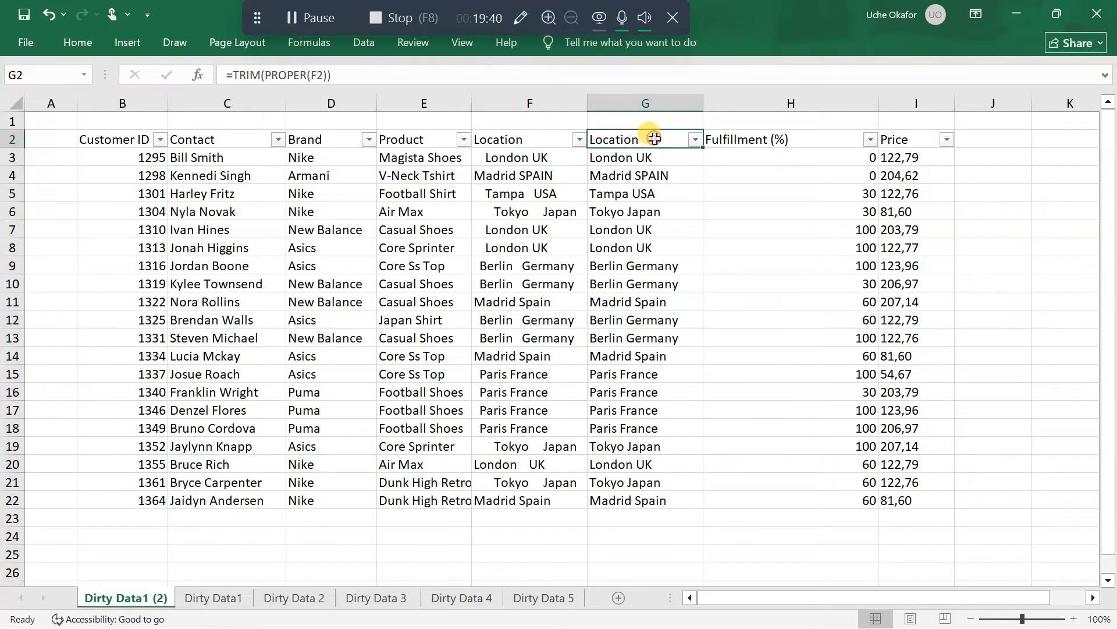
{"action": "double_click", "coordinate": [703, 150]}
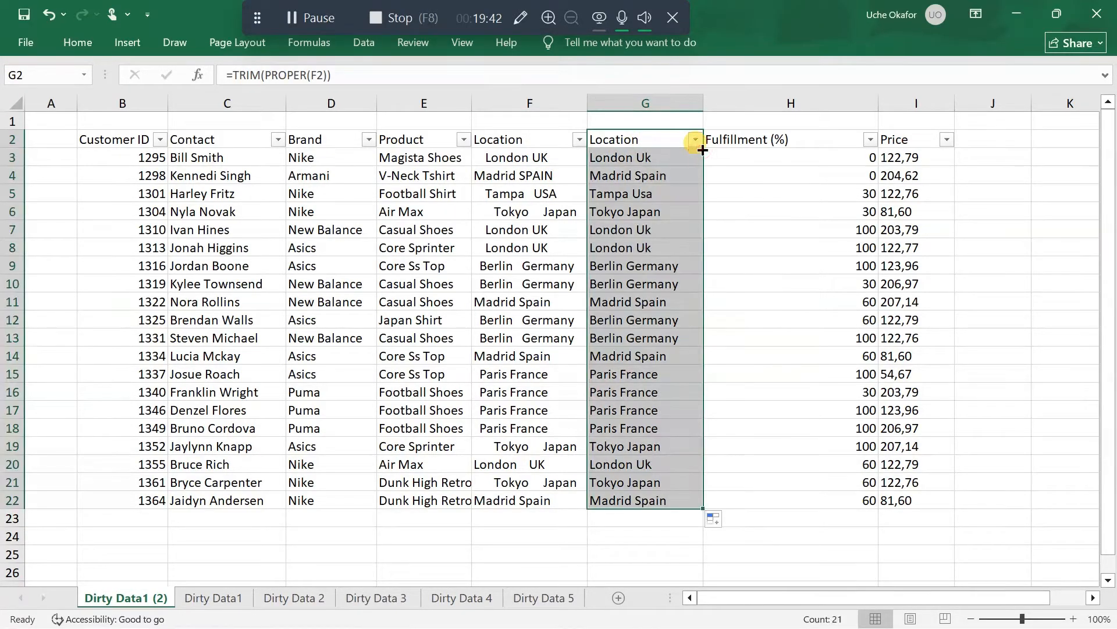
{"action": "left_click", "coordinate": [651, 177]}
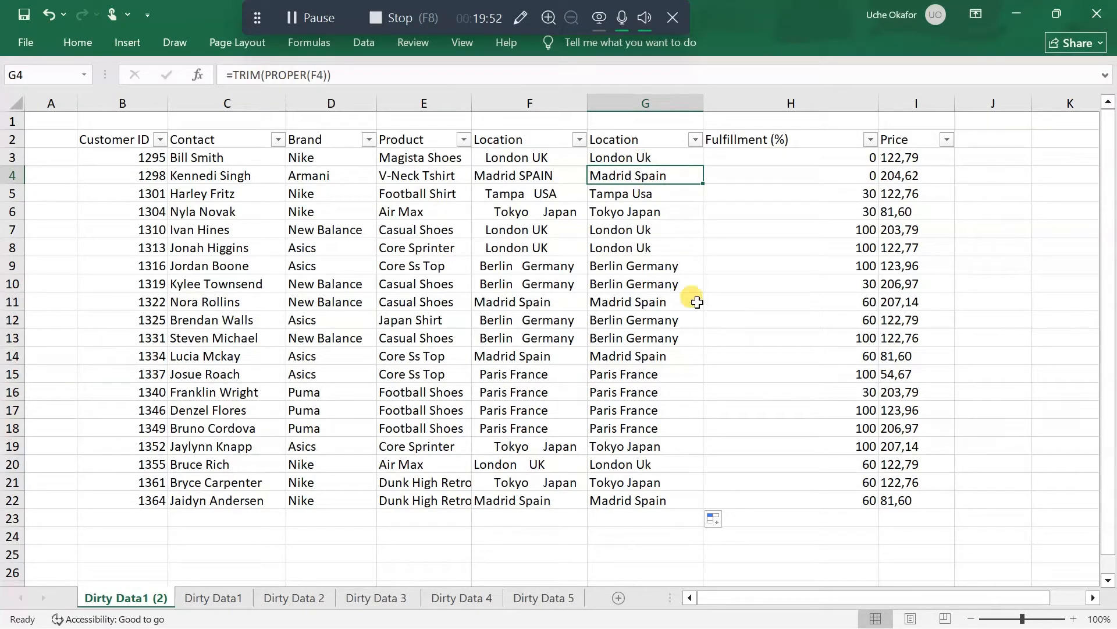
Copy the cleaned Location range G2:G22 and paste it back over itself as values only, replacing the formulas
{"action": "left_click", "coordinate": [651, 145]}
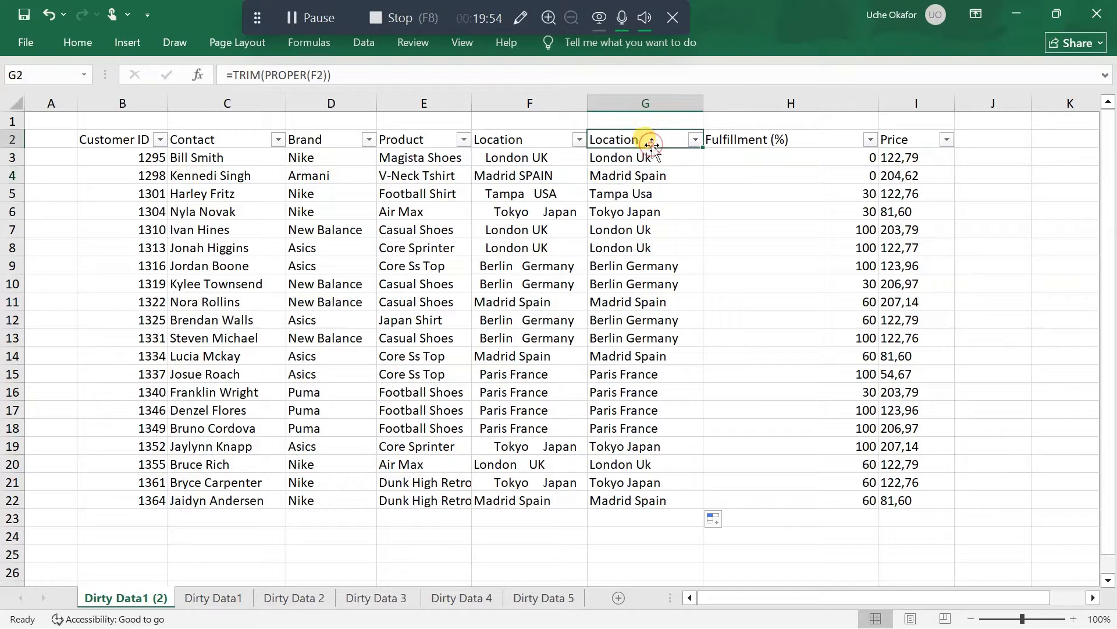
{"action": "scroll", "coordinate": [615, 226], "scroll_direction": "right", "scroll_amount": 2}
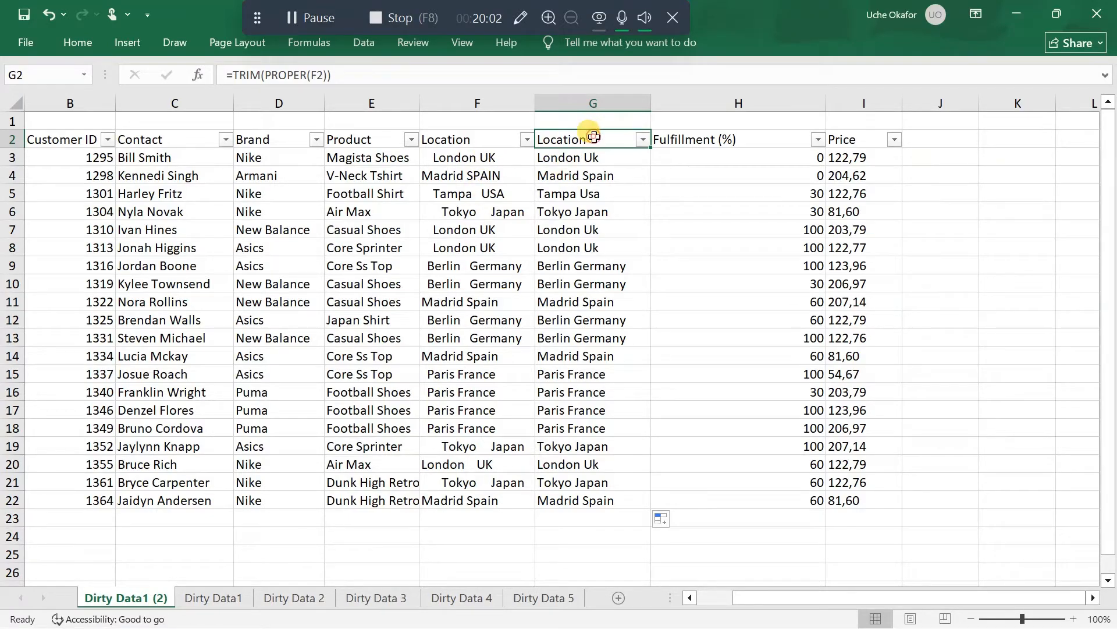
{"action": "key", "text": "ctrl+space"}
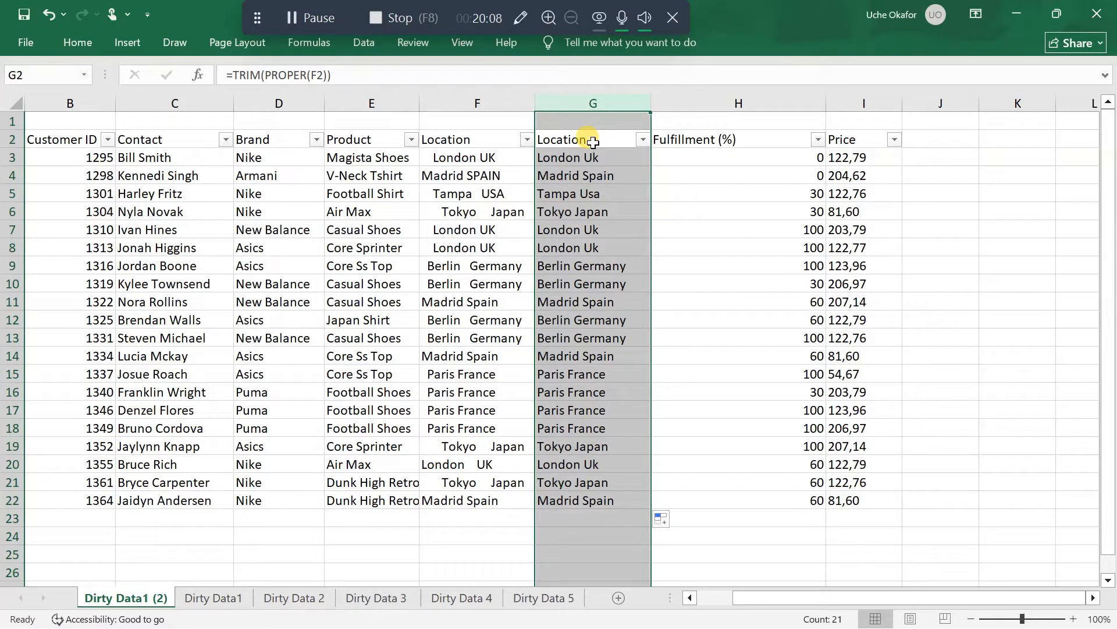
{"action": "left_click", "coordinate": [593, 143]}
{"action": "key", "text": "ctrl+shift+Down"}
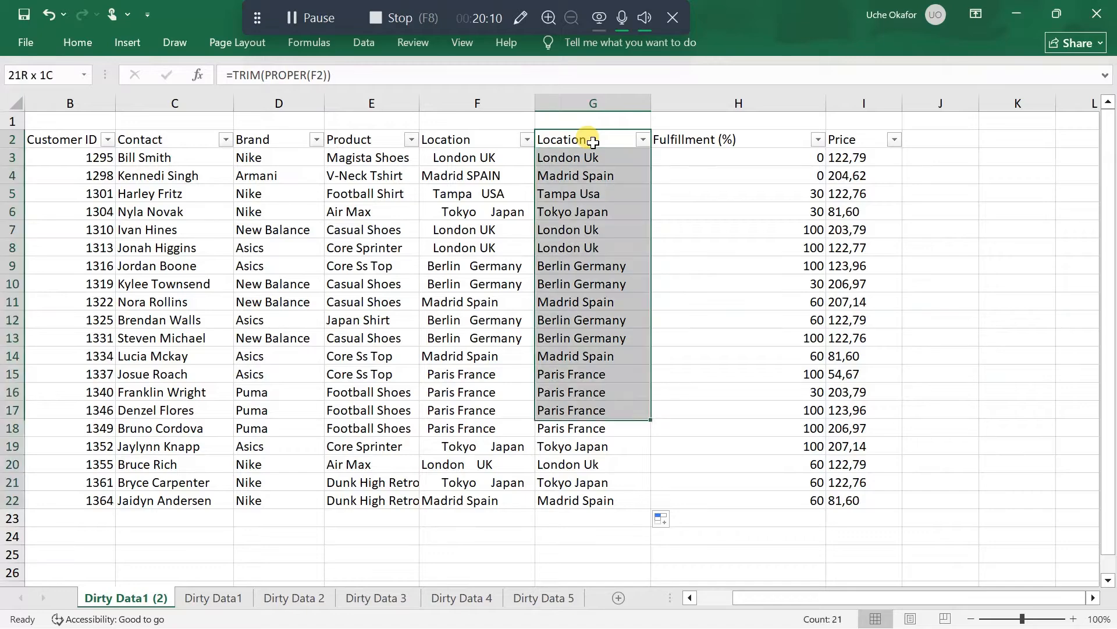
{"action": "left_click", "coordinate": [592, 142]}
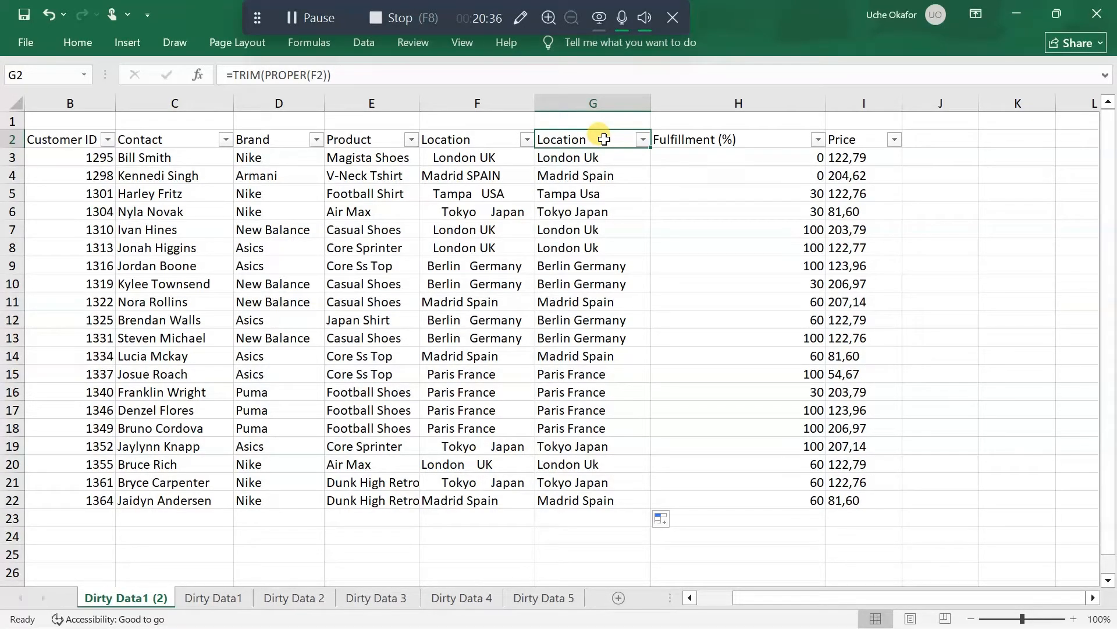
{"action": "key", "text": "ctrl+shift+Down"}
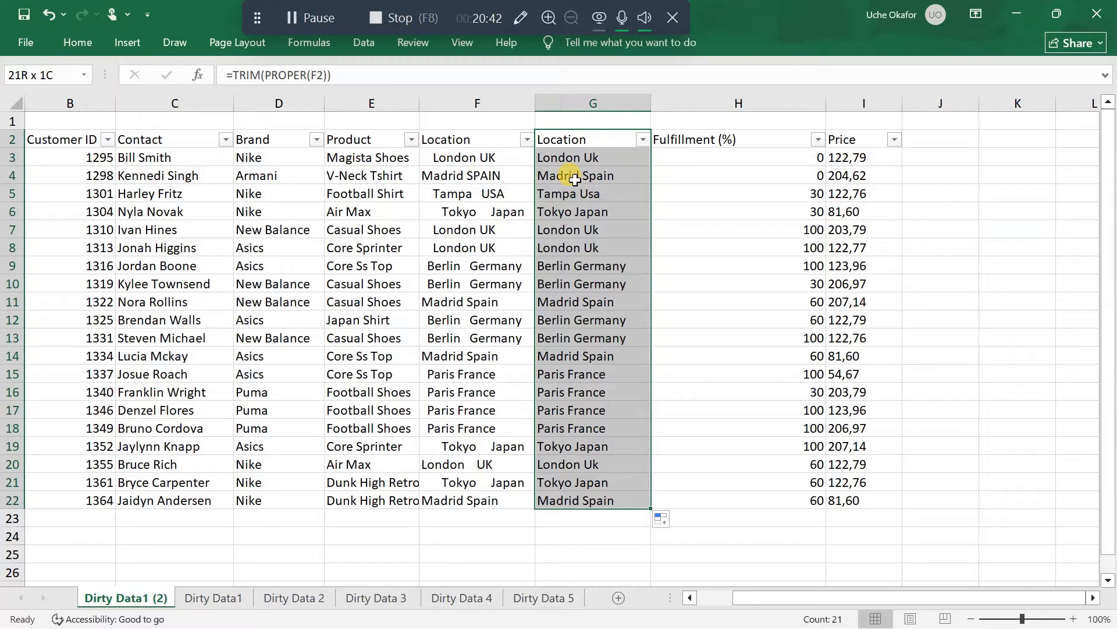
{"action": "key", "text": "ctrl+c"}
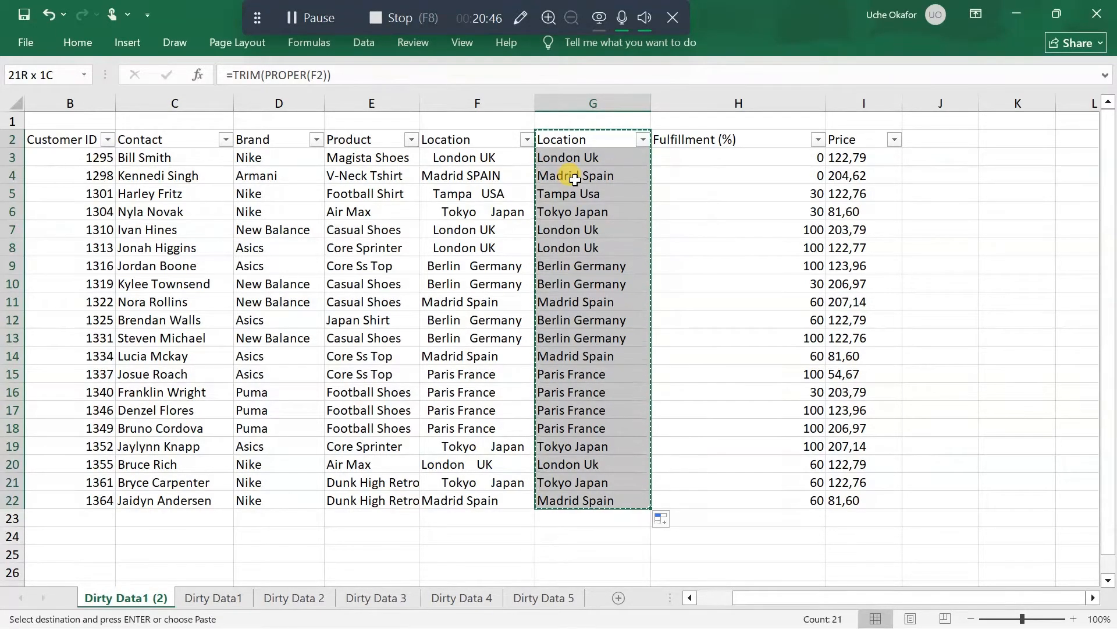
{"action": "right_click", "coordinate": [605, 140]}
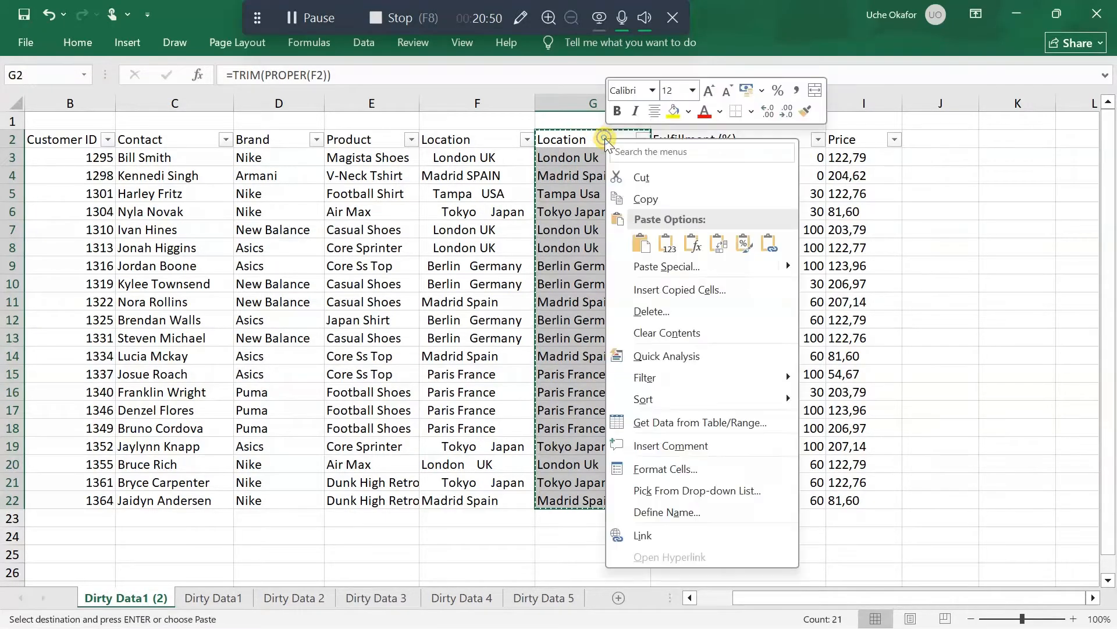
{"action": "left_click", "coordinate": [668, 244]}
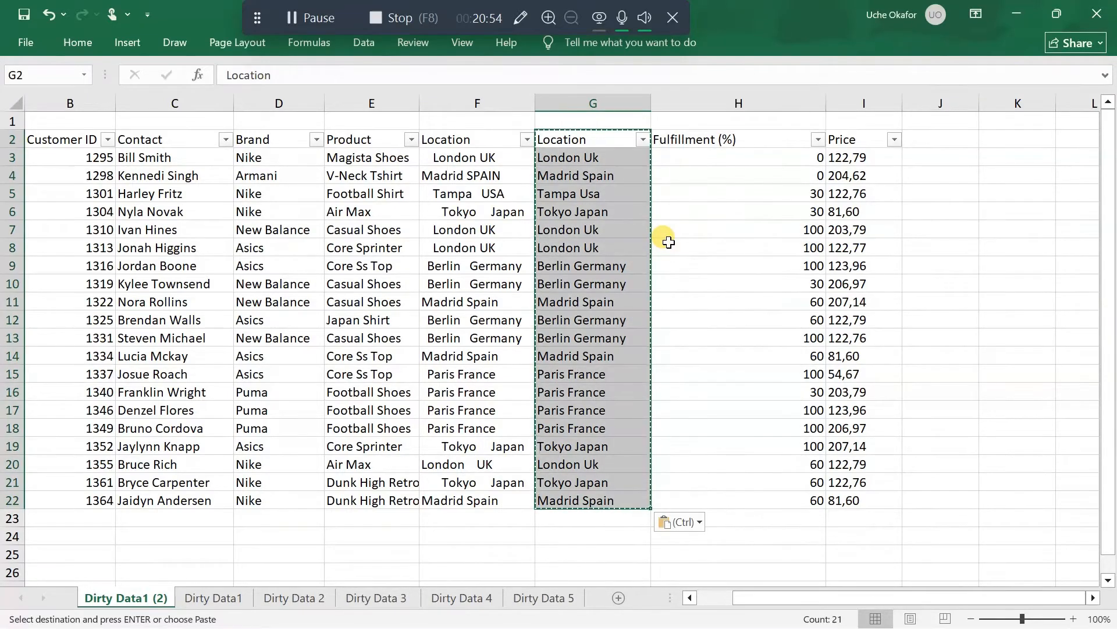
Delete the original uncleaned Location column F
{"action": "left_click", "coordinate": [479, 106]}
{"action": "right_click", "coordinate": [479, 106]}
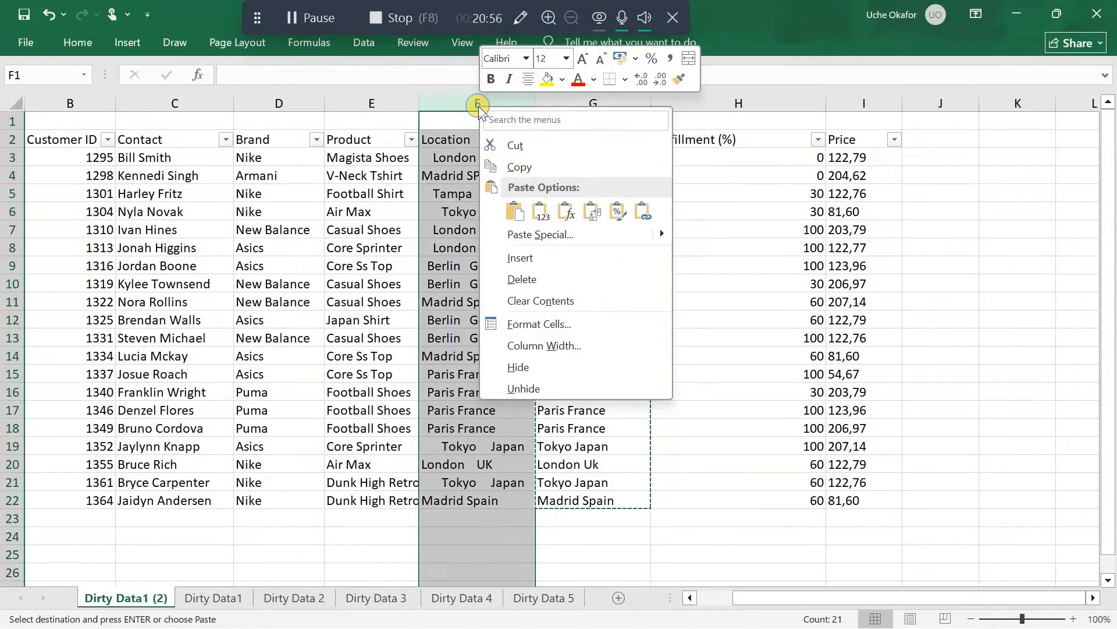
{"action": "left_click", "coordinate": [567, 281]}
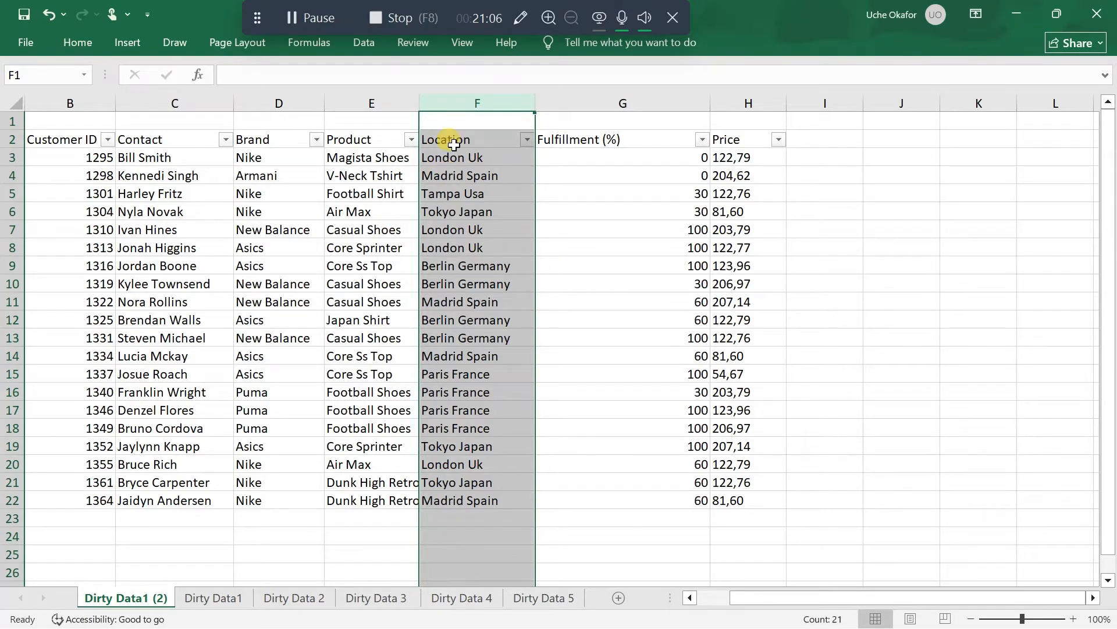
Examine the values in the Fulfillment (%) column between G4 and G14
{"action": "left_click", "coordinate": [664, 171]}
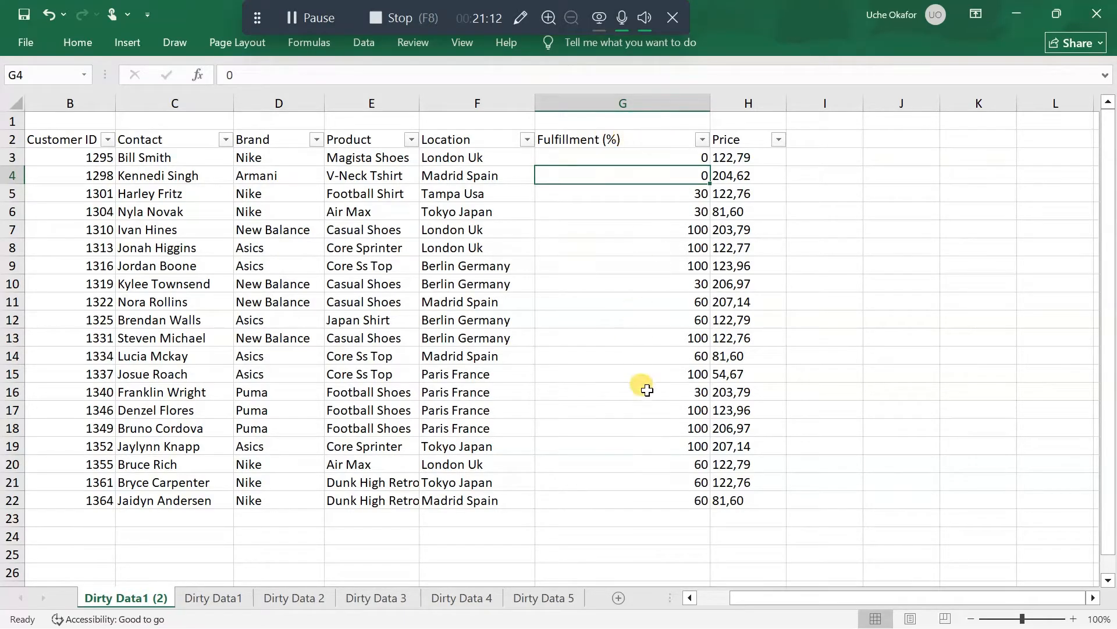
{"action": "left_click", "coordinate": [684, 197]}
{"action": "left_click", "coordinate": [682, 212]}
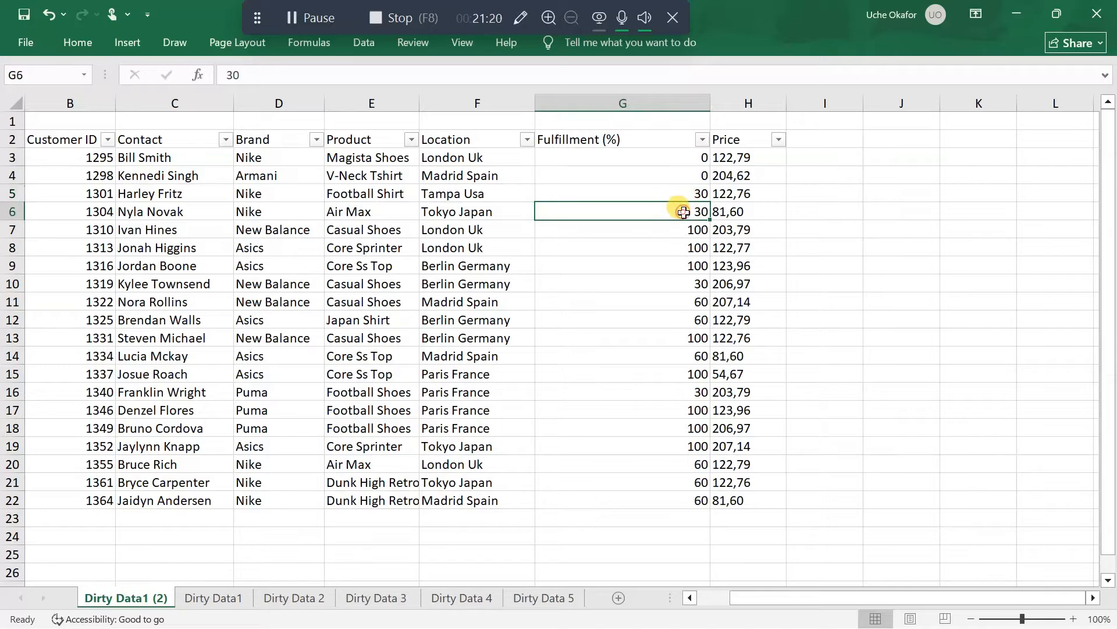
{"action": "left_click", "coordinate": [684, 249]}
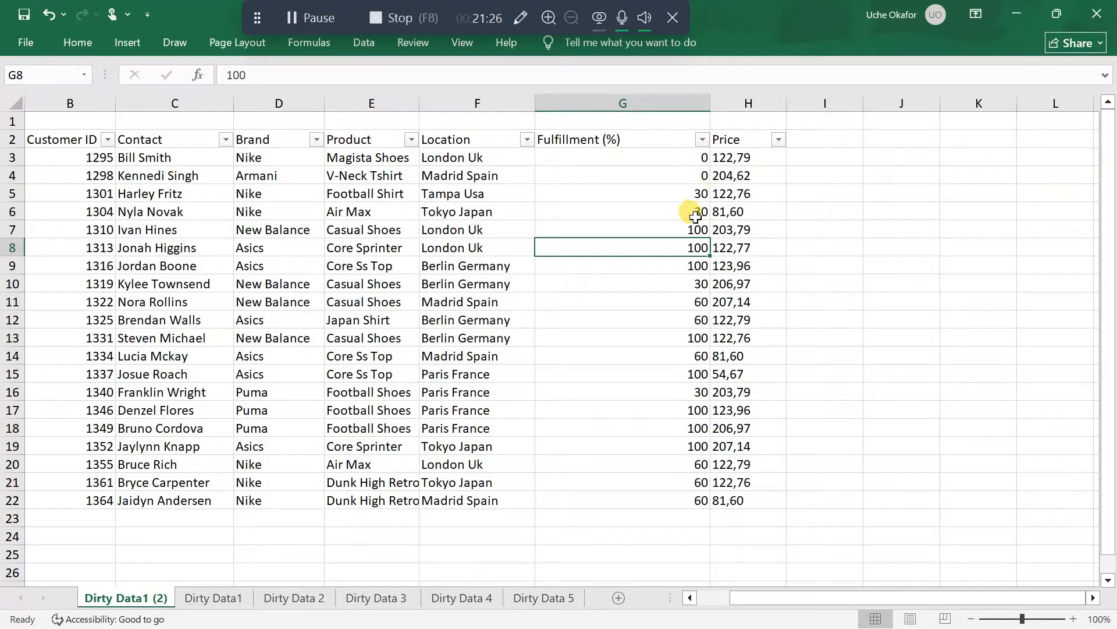
{"action": "left_click", "coordinate": [693, 189]}
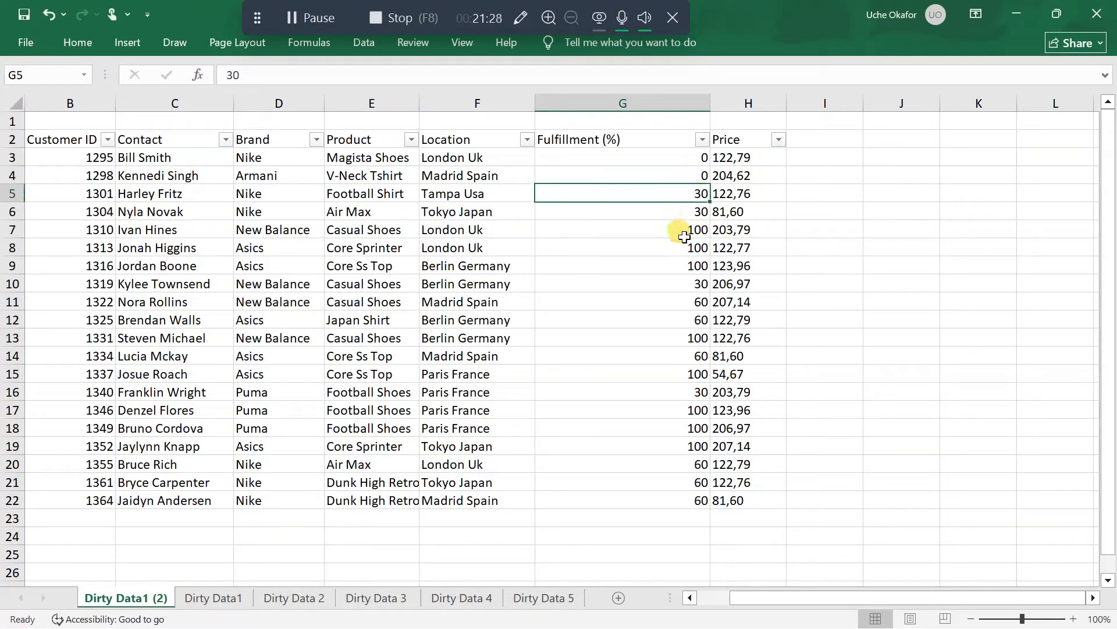
{"action": "left_click", "coordinate": [697, 212]}
{"action": "left_click", "coordinate": [697, 228]}
{"action": "left_click", "coordinate": [696, 246]}
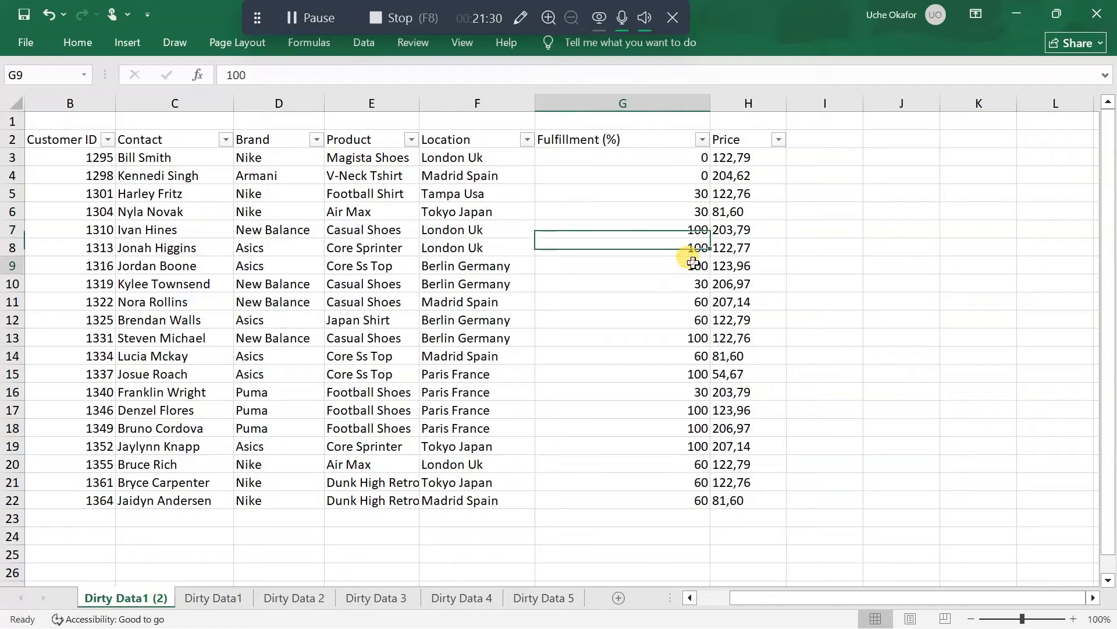
{"action": "left_click", "coordinate": [694, 263]}
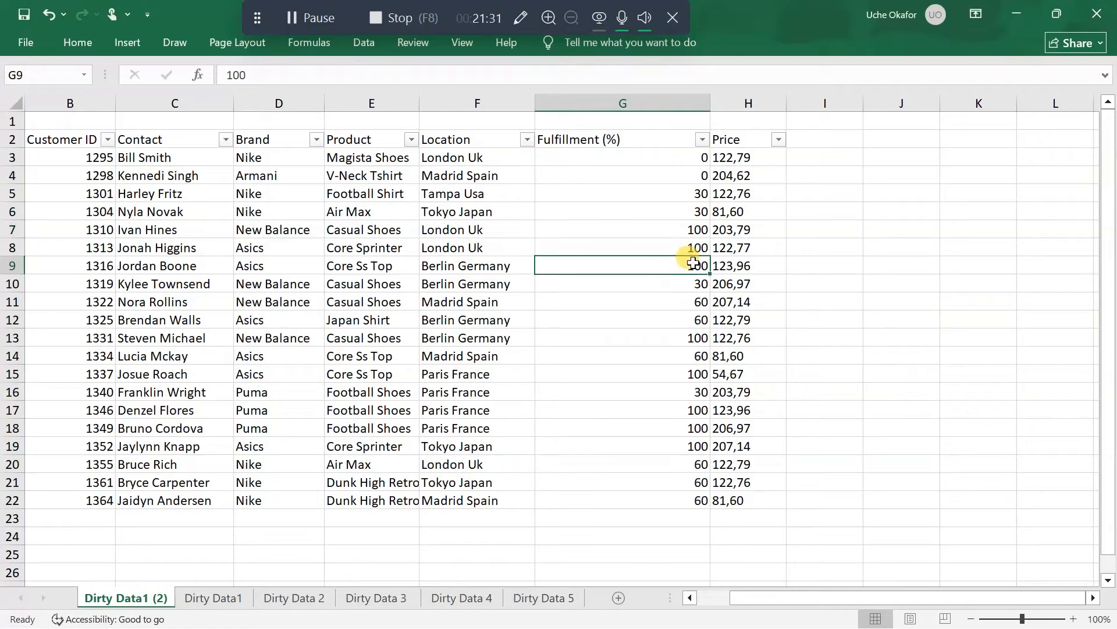
{"action": "left_click", "coordinate": [648, 350]}
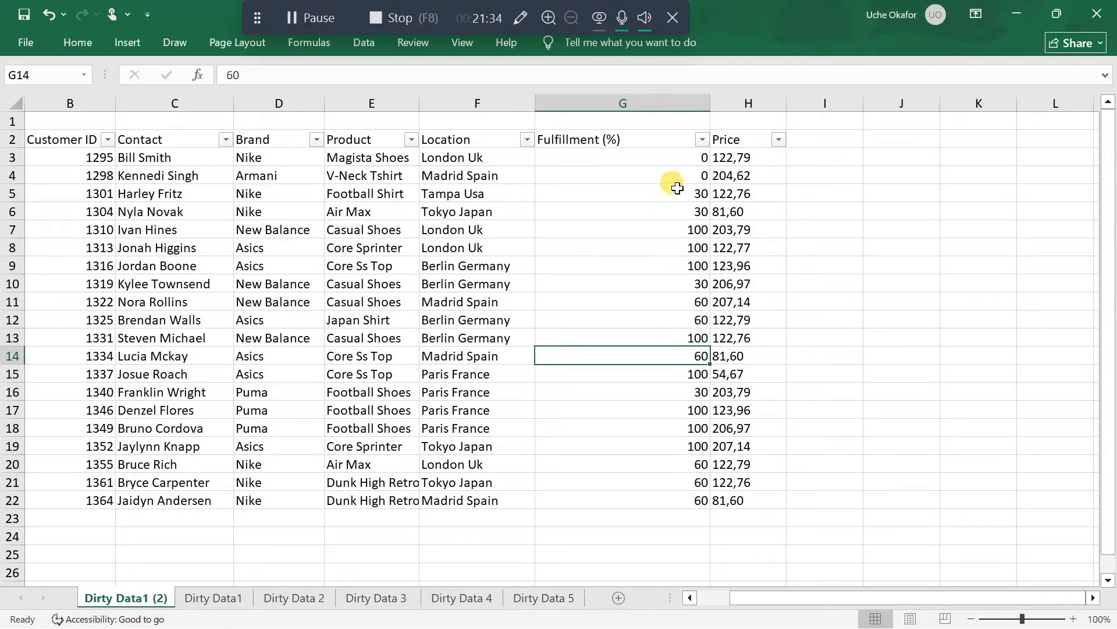
{"action": "scroll", "coordinate": [667, 253], "scroll_direction": "left", "scroll_amount": 2}
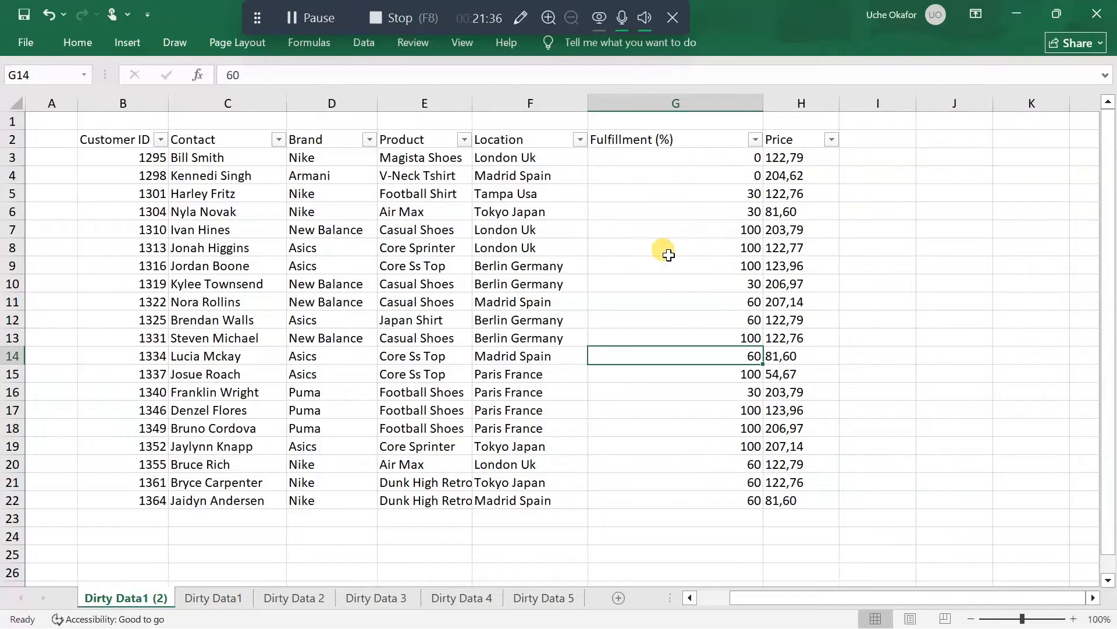
Apply the percent style to the fulfillment value in cell G6
{"action": "left_click", "coordinate": [690, 212]}
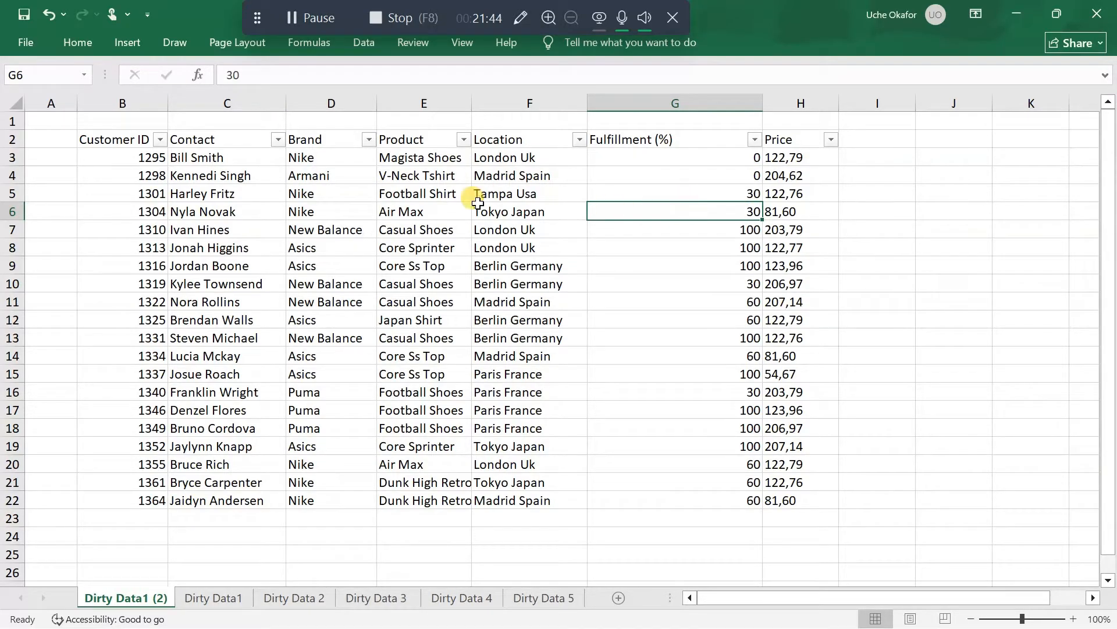
{"action": "left_click", "coordinate": [68, 35]}
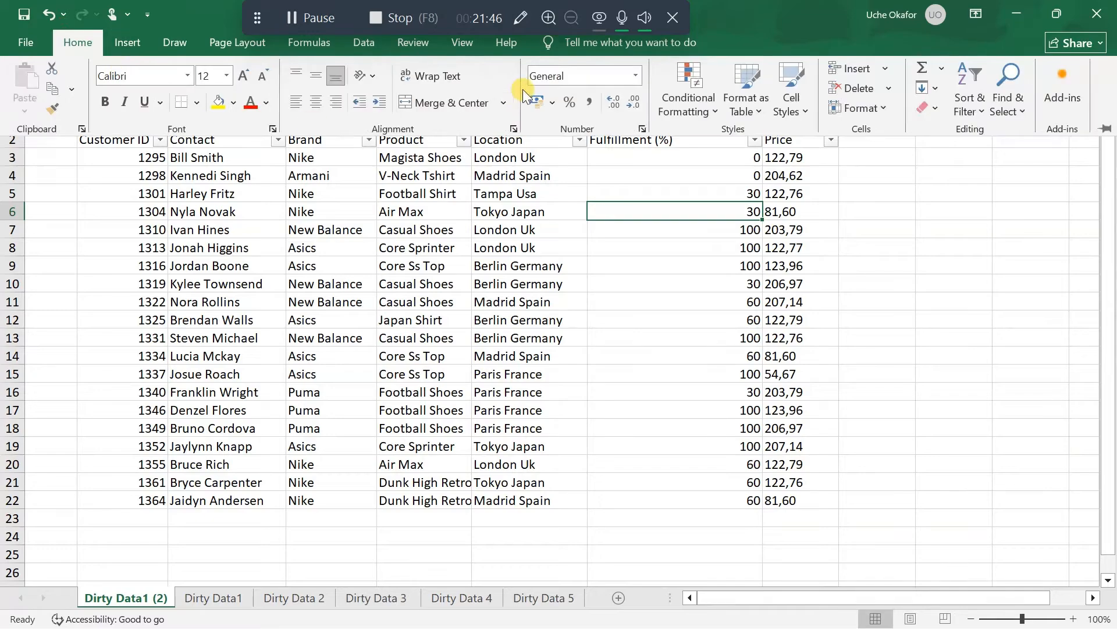
{"action": "left_click", "coordinate": [571, 104]}
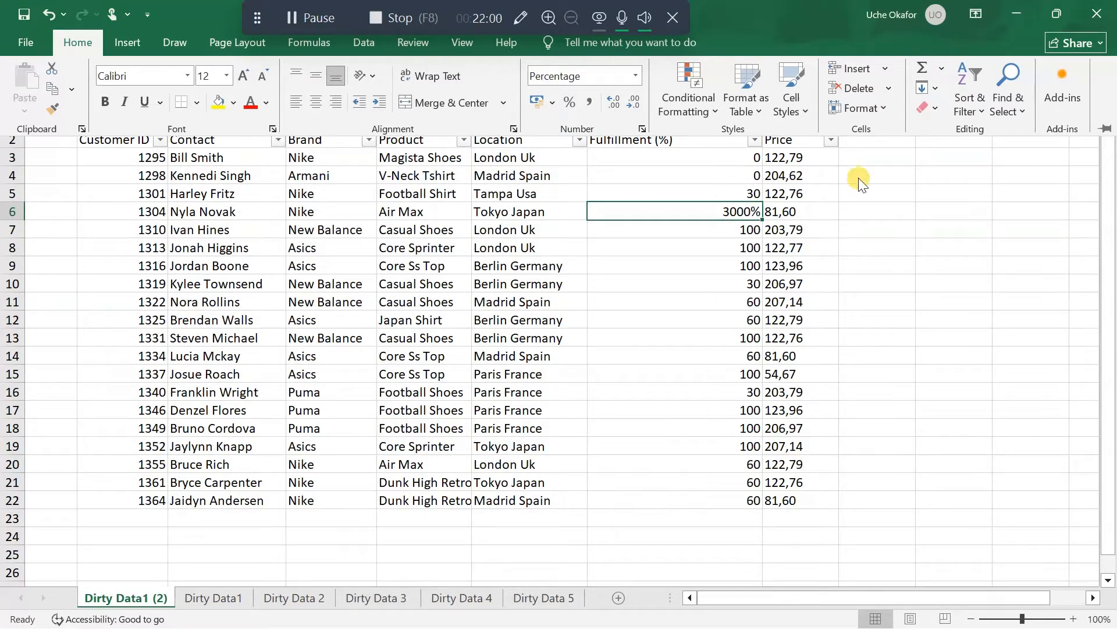
Apply the percent style to the empty cells I4:I13 beside the table
{"action": "left_click", "coordinate": [893, 180]}
{"action": "left_click_drag", "start_coordinate": [893, 179], "coordinate": [883, 336]}
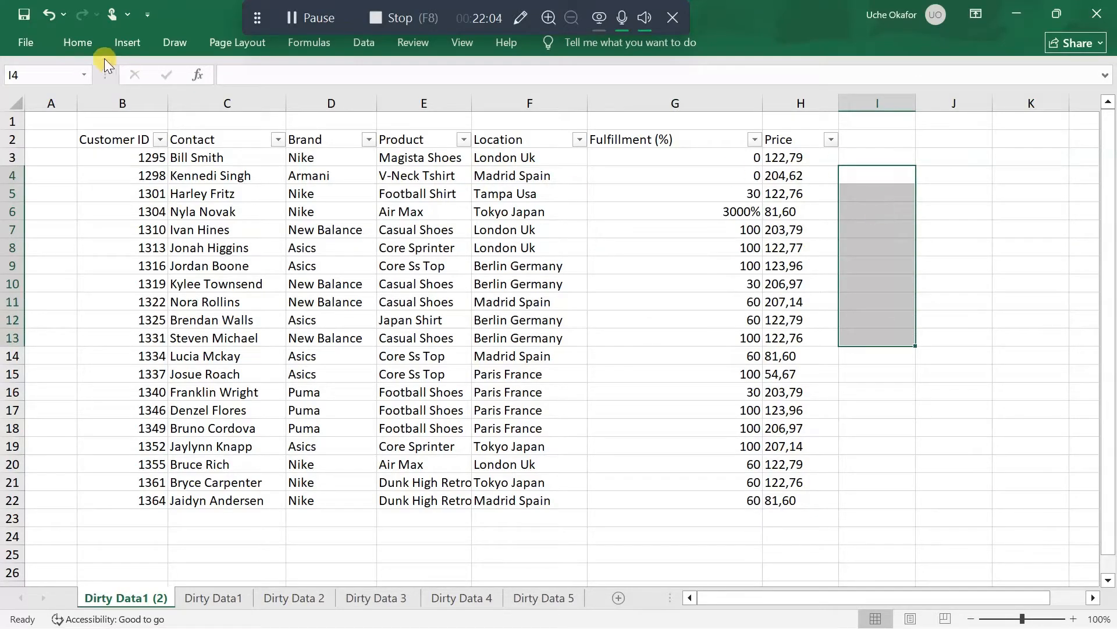
{"action": "left_click", "coordinate": [78, 43]}
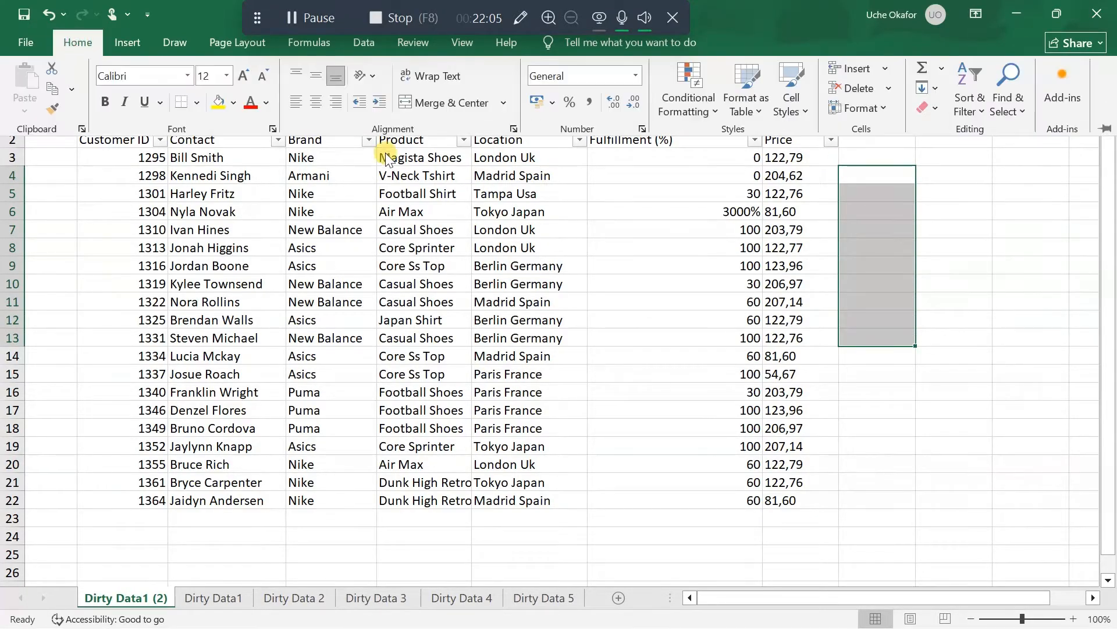
{"action": "left_click", "coordinate": [569, 106]}
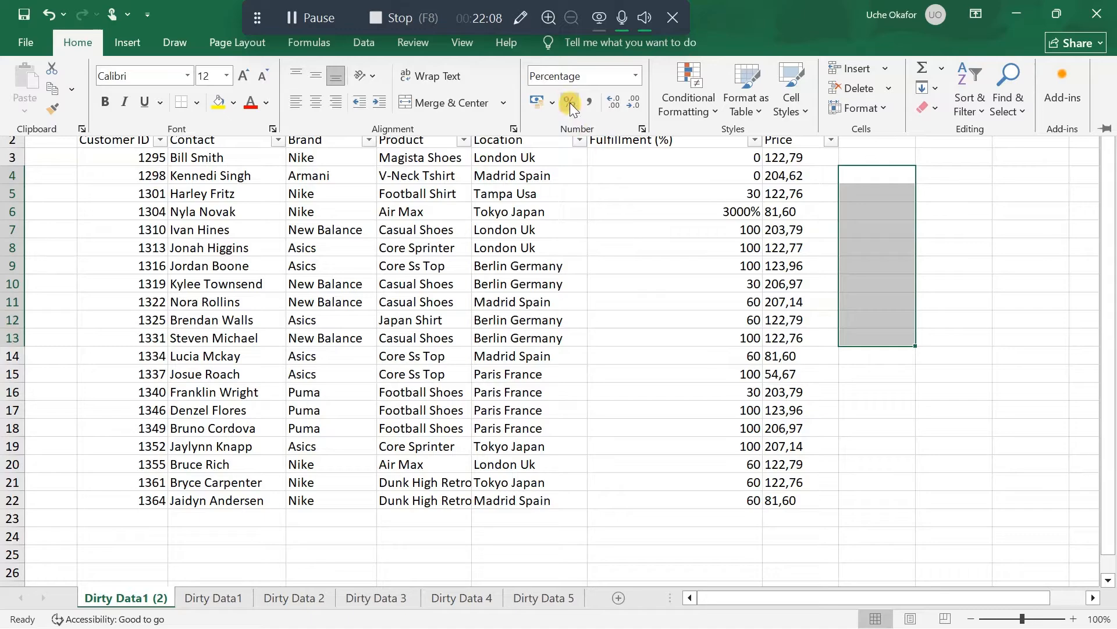
Enter 30 in the percent-formatted cell I5, then try 40 in I6 and erase that entry
{"action": "left_click", "coordinate": [886, 197]}
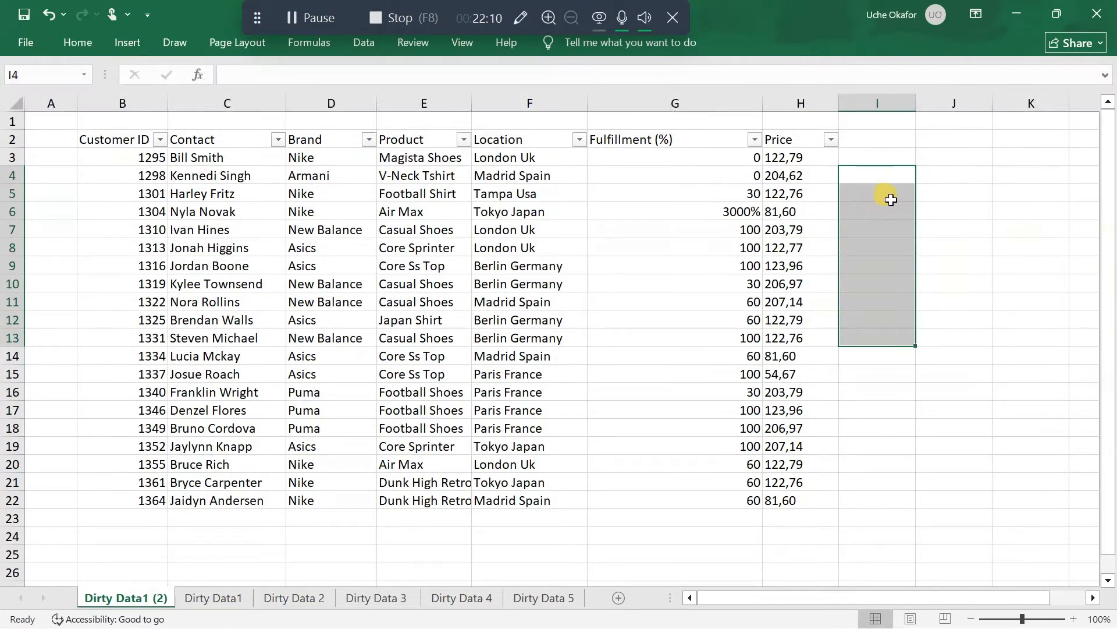
{"action": "left_click", "coordinate": [891, 199]}
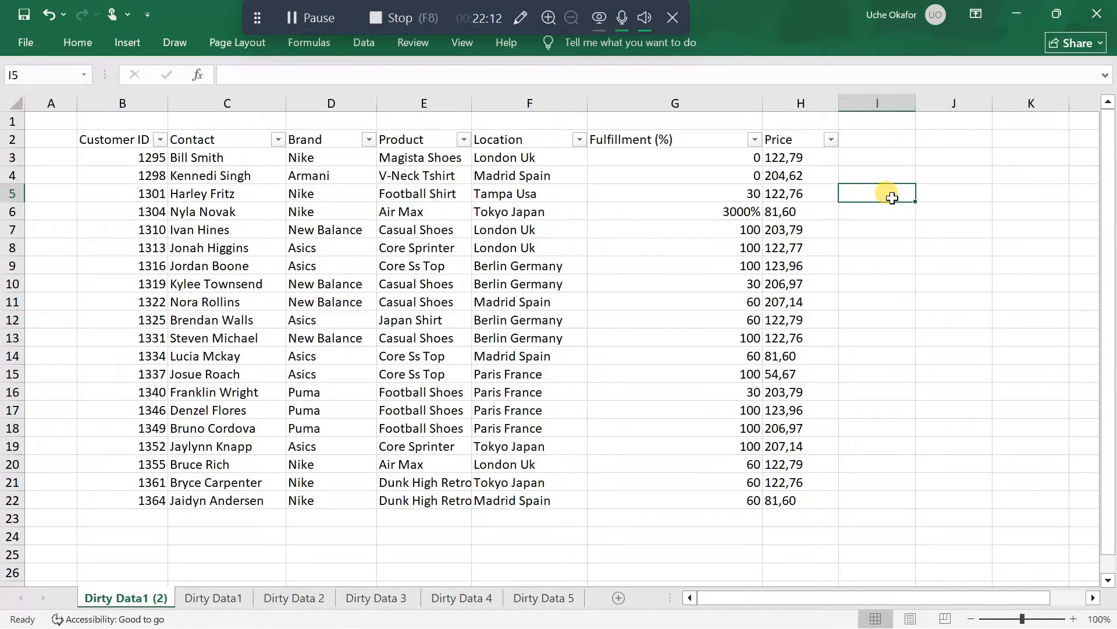
{"action": "type", "text": "30"}
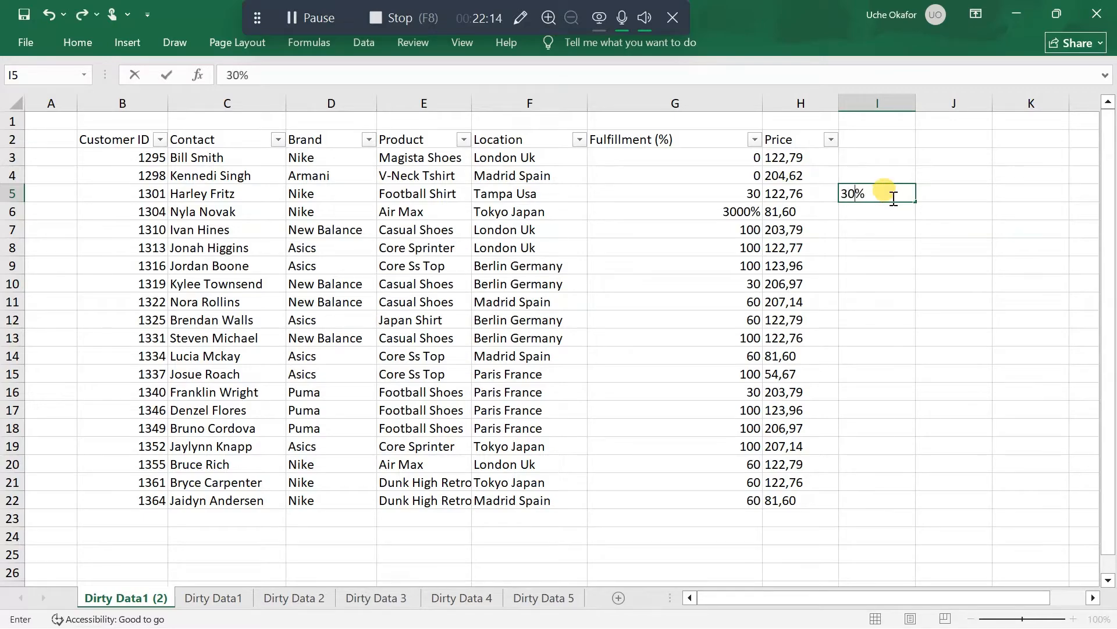
{"action": "key", "text": "Return"}
{"action": "type", "text": "4"}
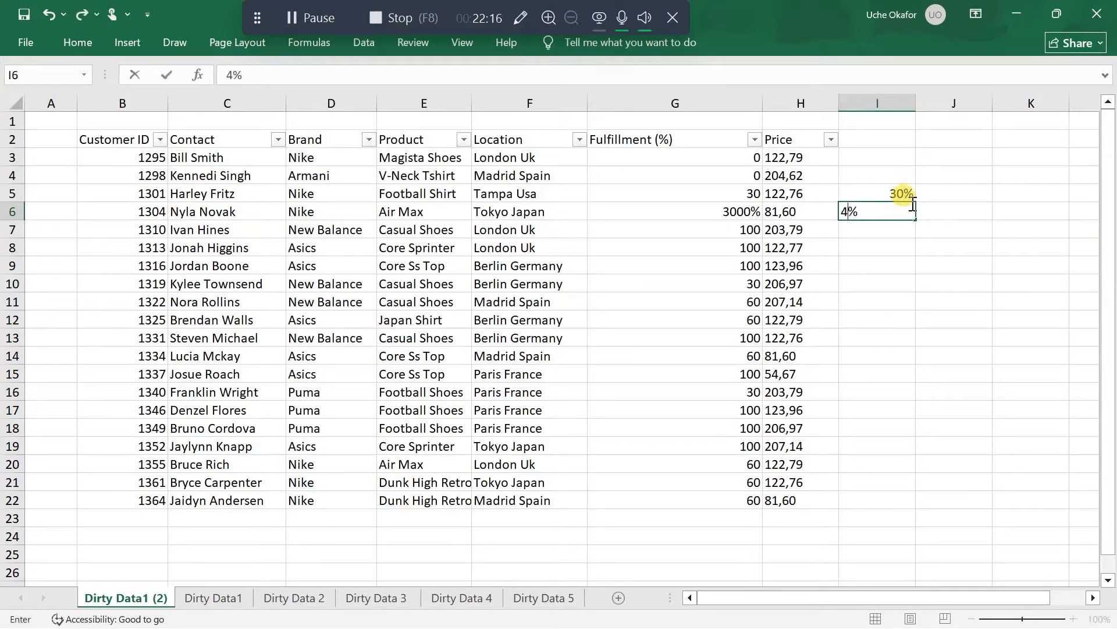
{"action": "type", "text": "0"}
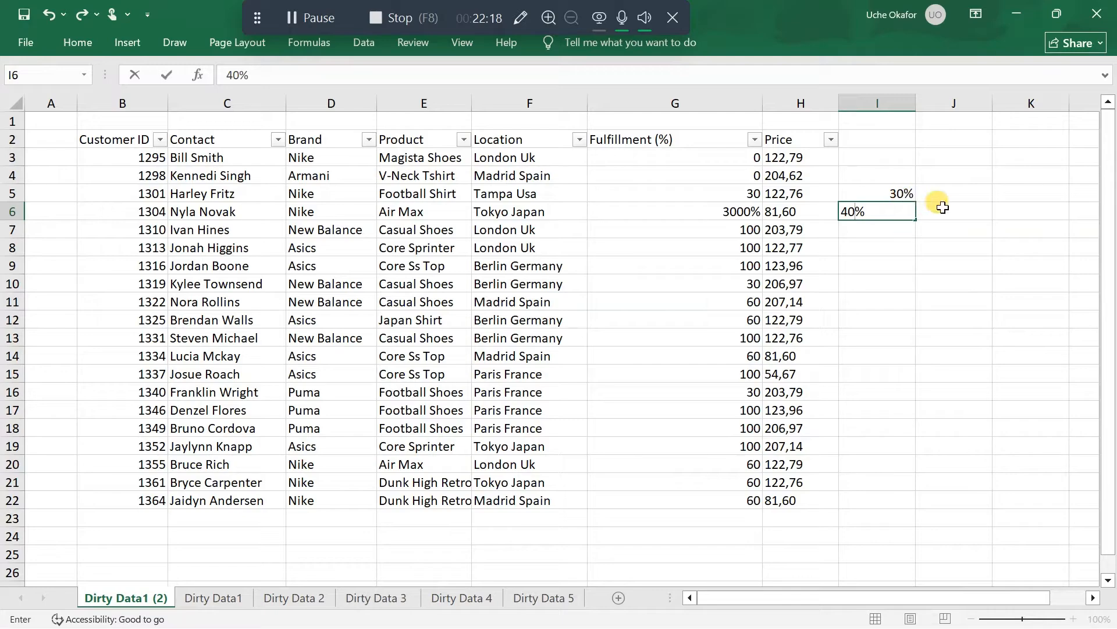
{"action": "key", "text": "BackSpace"}
{"action": "key", "text": "BackSpace"}
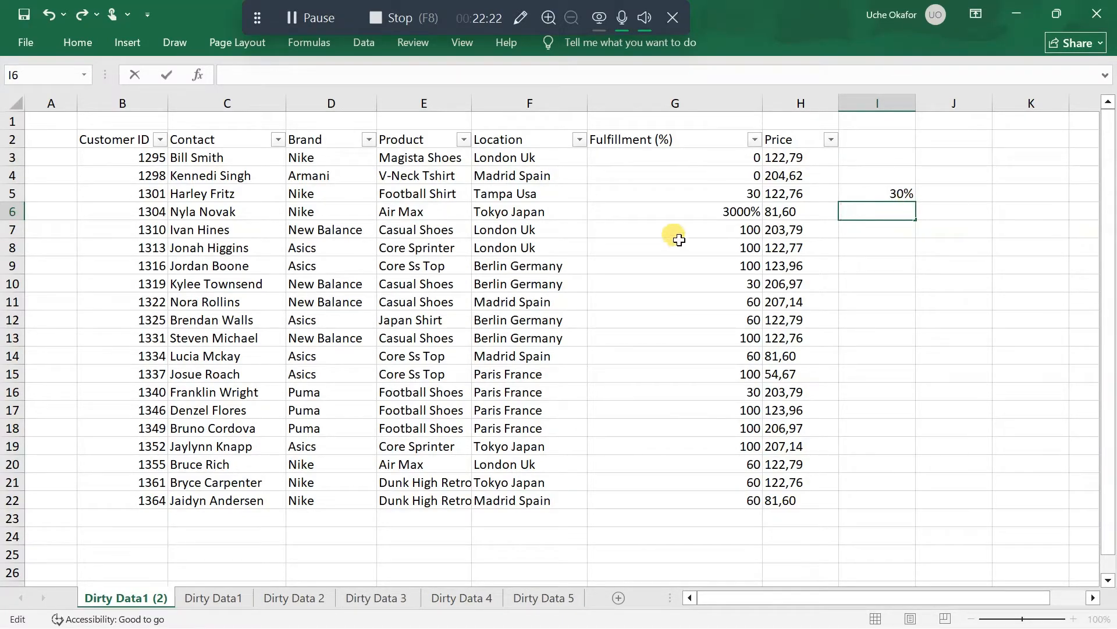
Enter 30 in the unformatted cell J6 for comparison
{"action": "left_click", "coordinate": [940, 210]}
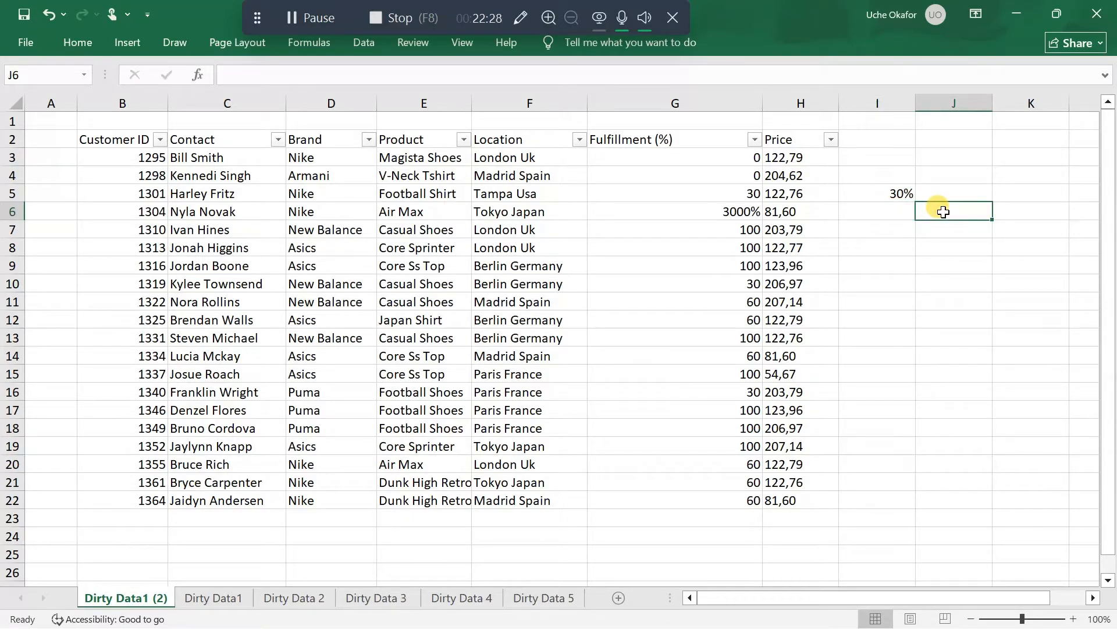
{"action": "type", "text": "30"}
{"action": "key", "text": "Return"}
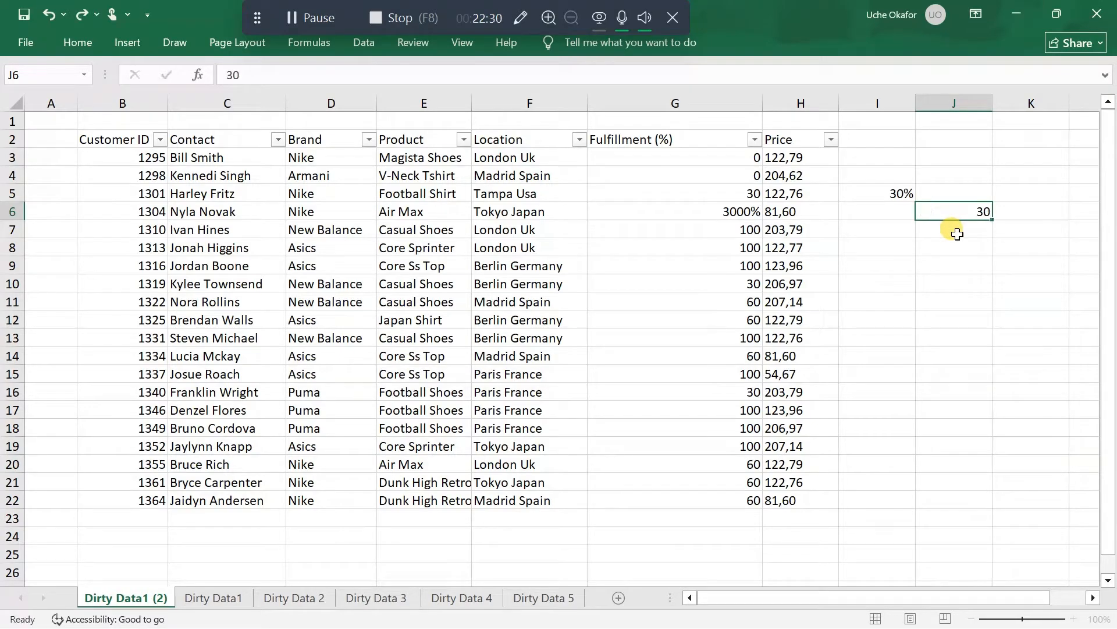
Apply the percent style to the test value in cell J6
{"action": "left_click", "coordinate": [969, 214]}
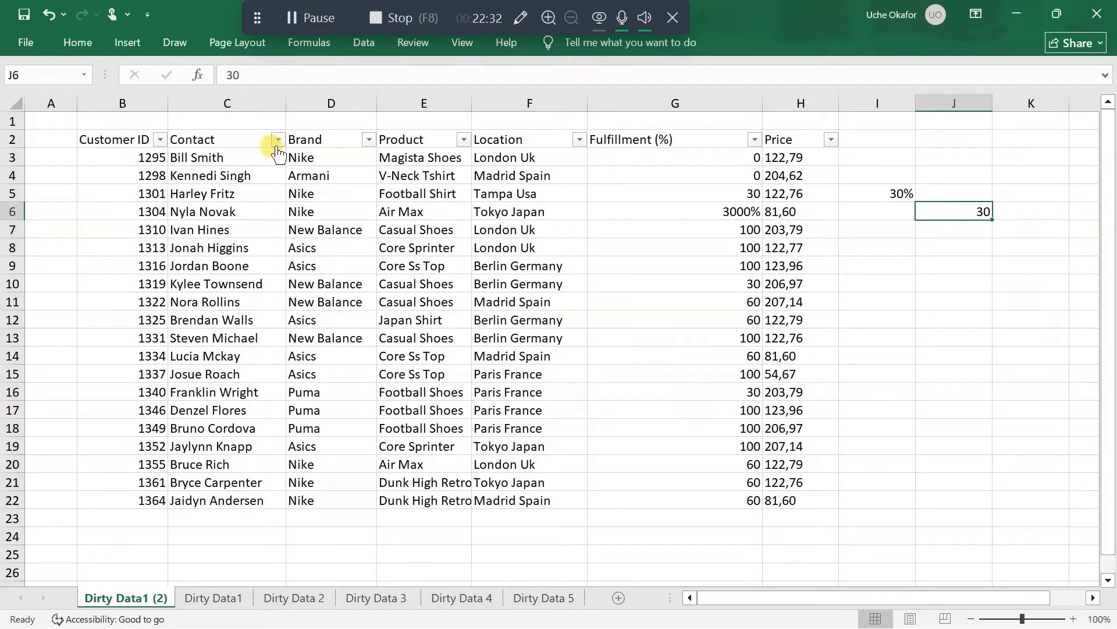
{"action": "left_click", "coordinate": [72, 43]}
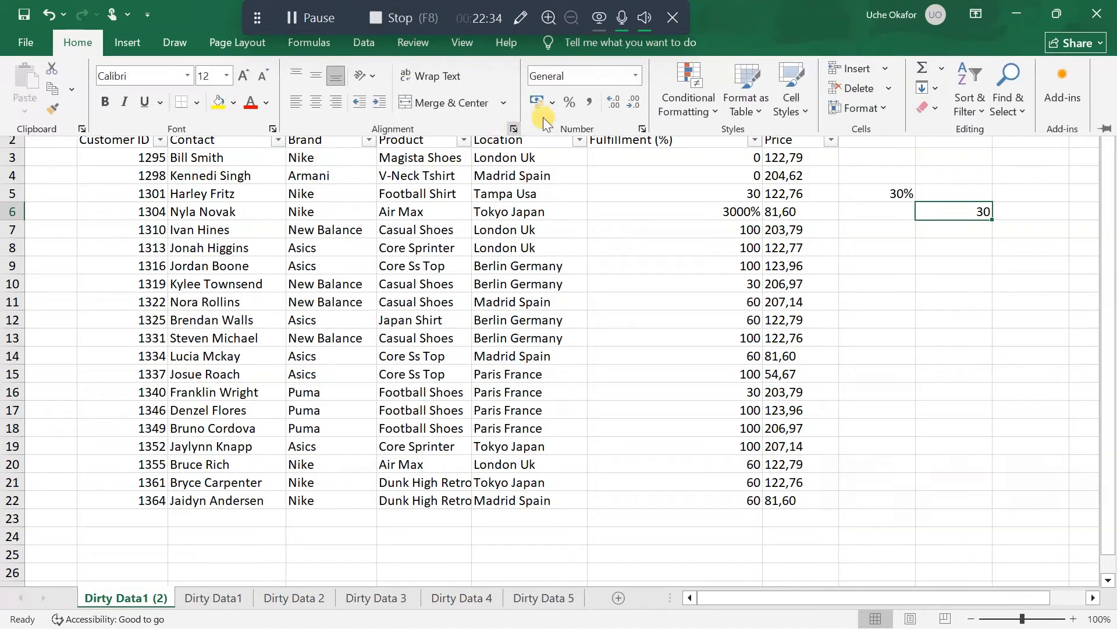
{"action": "left_click", "coordinate": [573, 103]}
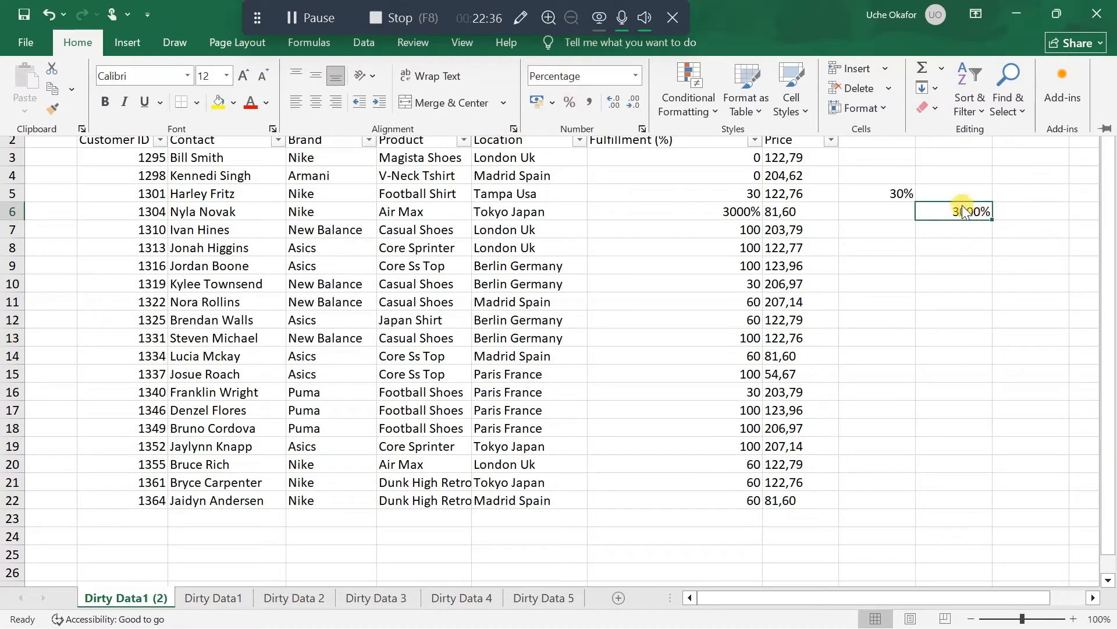
Clear the test values from the range I4:J7 beside the table
{"action": "left_click", "coordinate": [894, 180]}
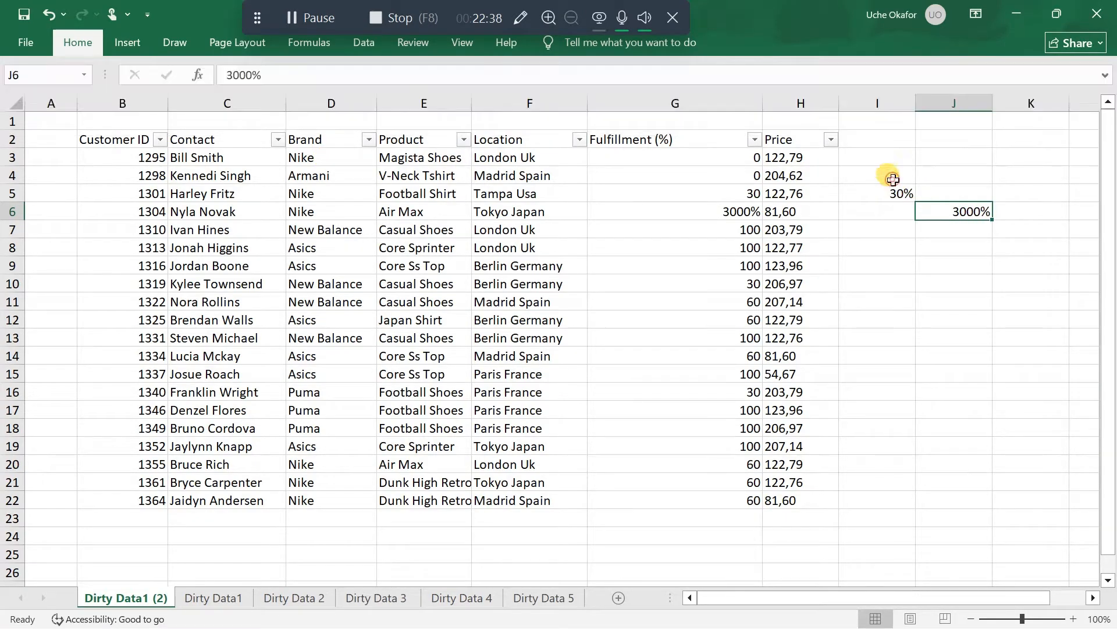
{"action": "left_click_drag", "start_coordinate": [886, 175], "coordinate": [965, 229]}
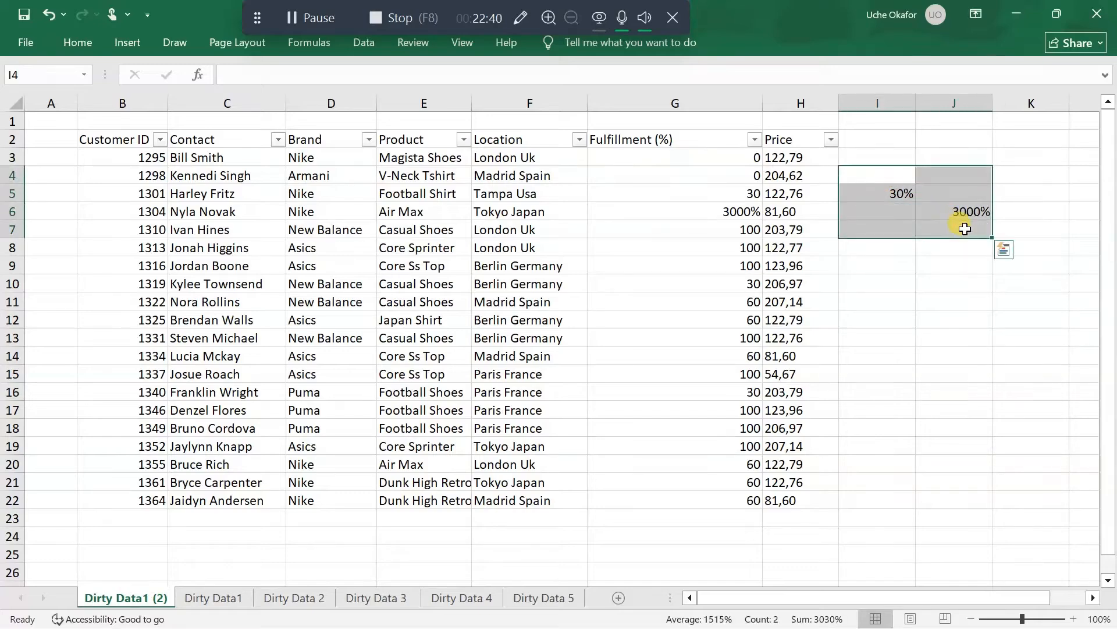
{"action": "key", "text": "Delete"}
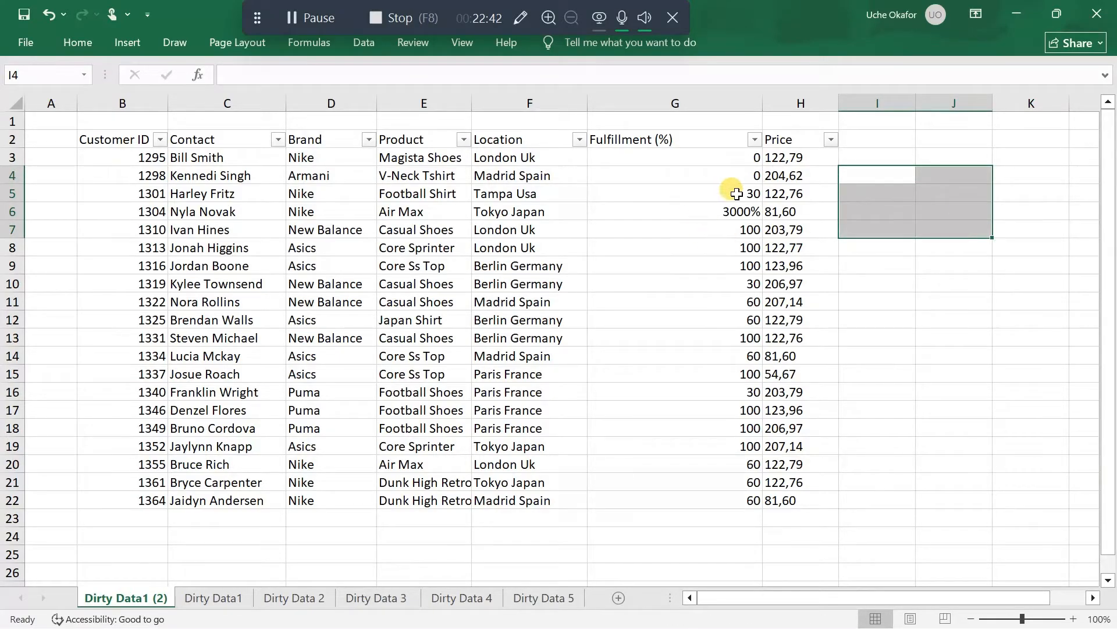
Try to remove the percent sign from the fulfillment value in G6 by editing the cell's content
{"action": "left_click", "coordinate": [744, 212]}
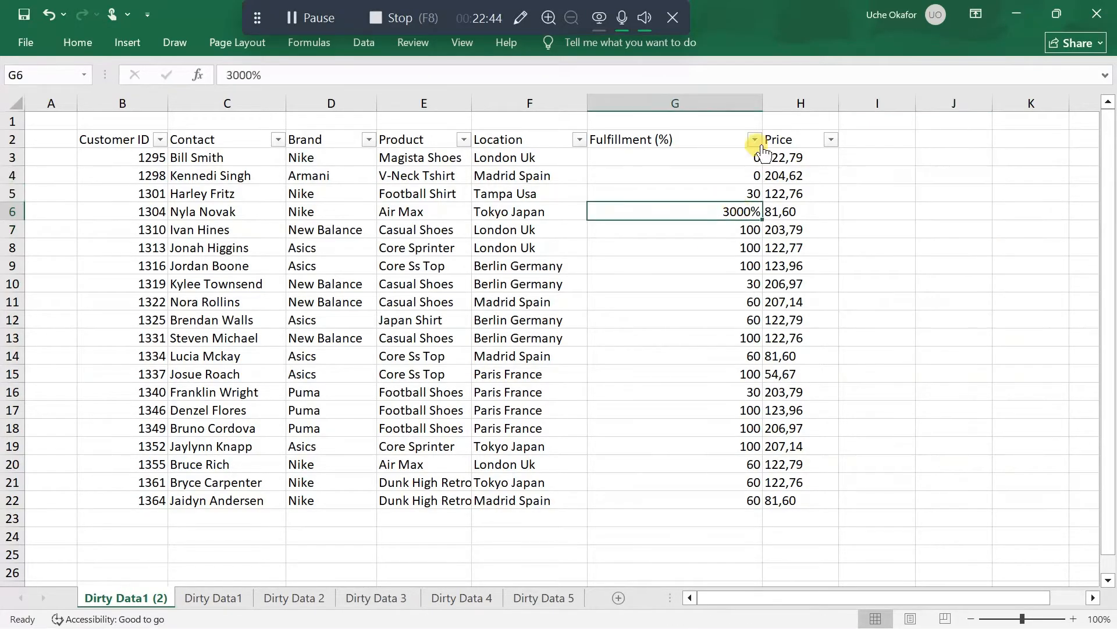
{"action": "double_click", "coordinate": [748, 212]}
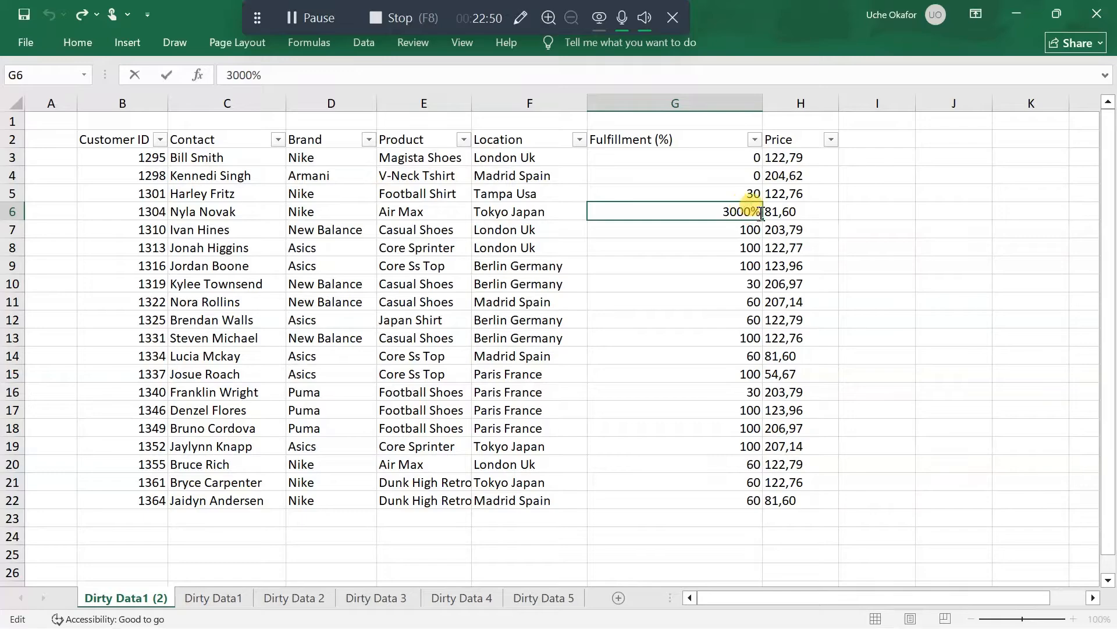
{"action": "left_click", "coordinate": [711, 356]}
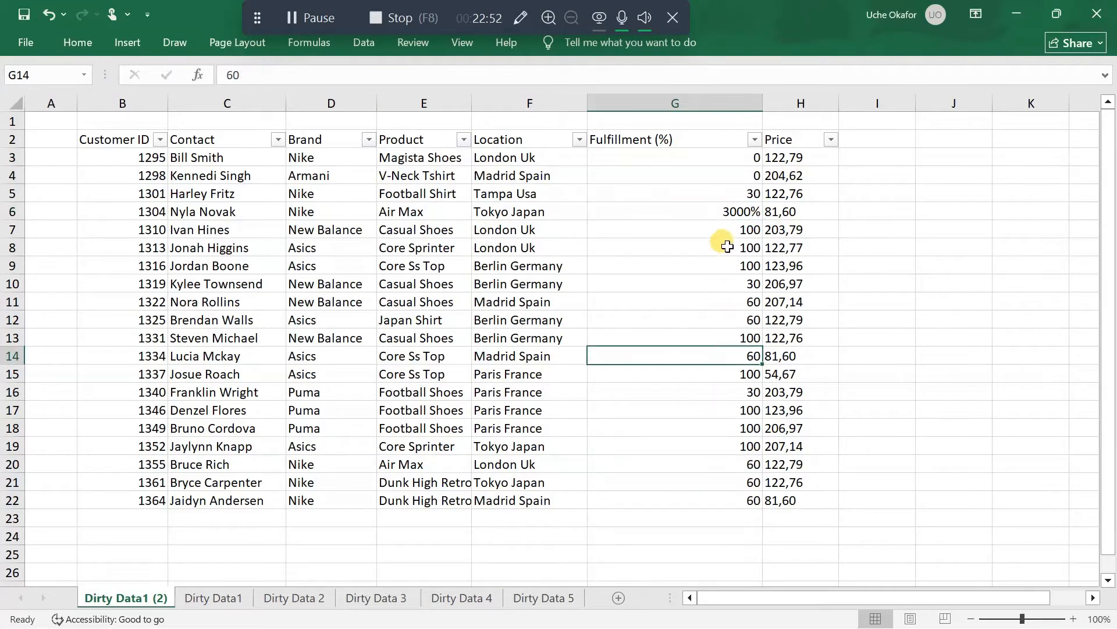
{"action": "left_click", "coordinate": [700, 208]}
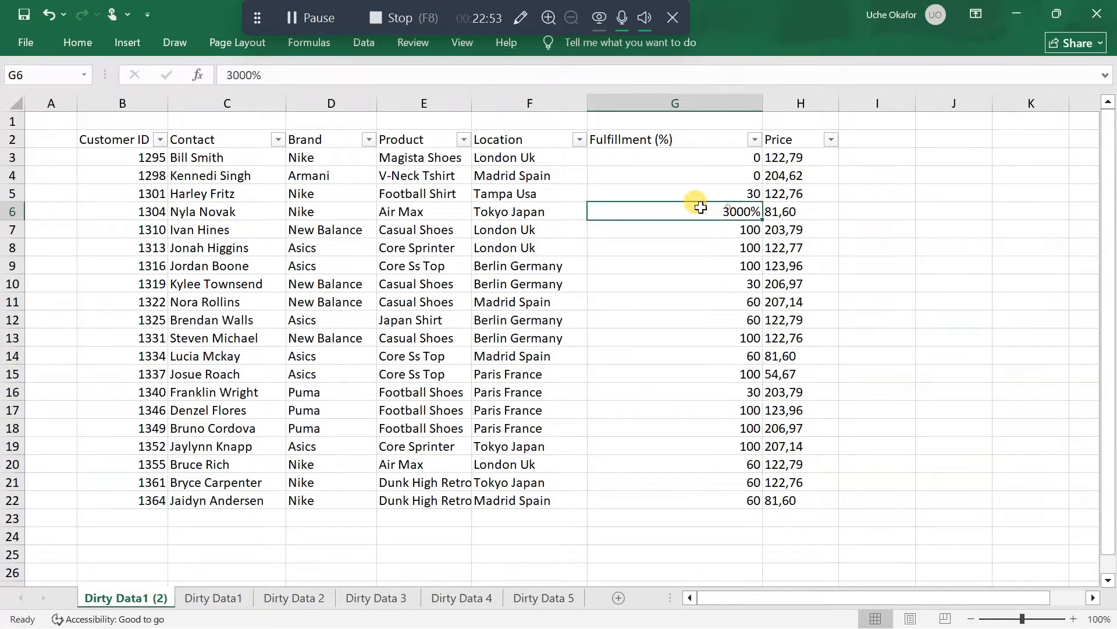
{"action": "left_click", "coordinate": [68, 43]}
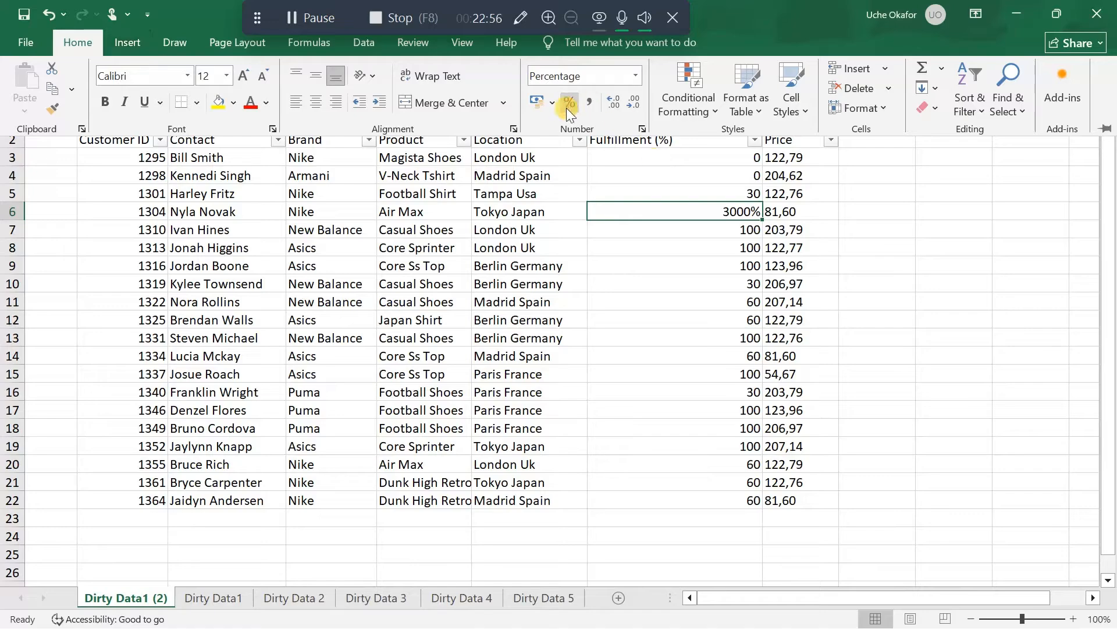
{"action": "left_click", "coordinate": [698, 210]}
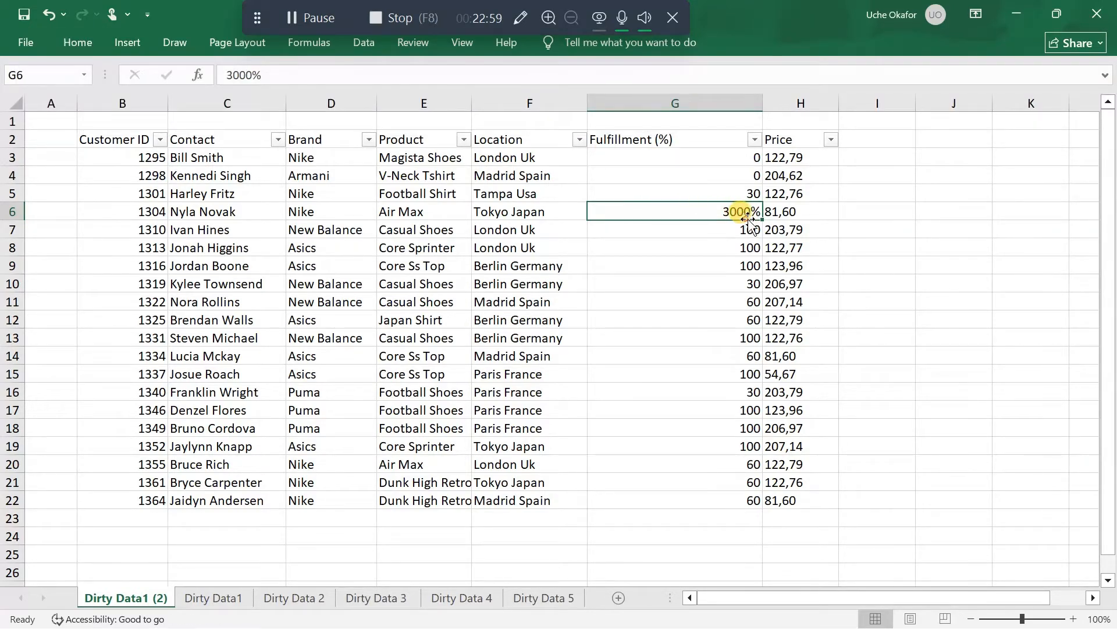
{"action": "double_click", "coordinate": [756, 214]}
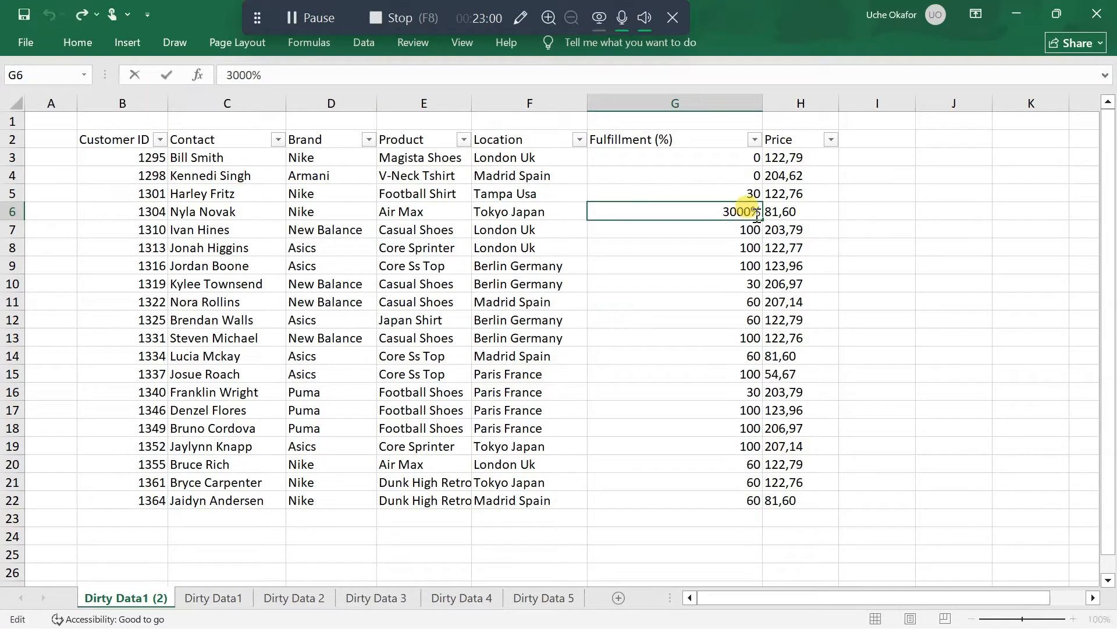
{"action": "key", "text": "BackSpace"}
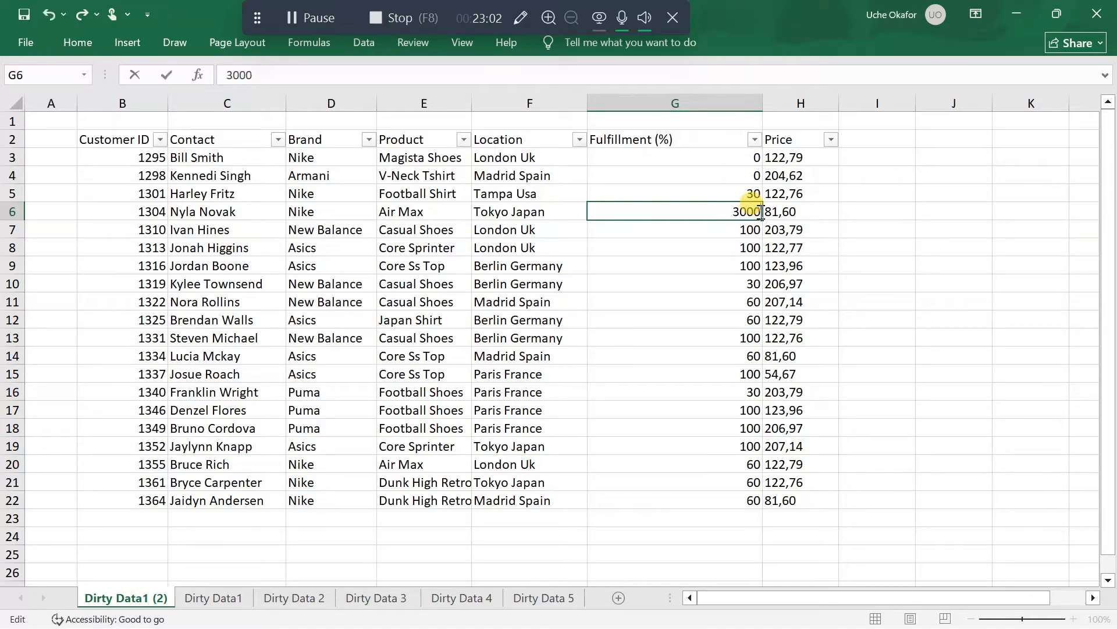
{"action": "left_click", "coordinate": [902, 207]}
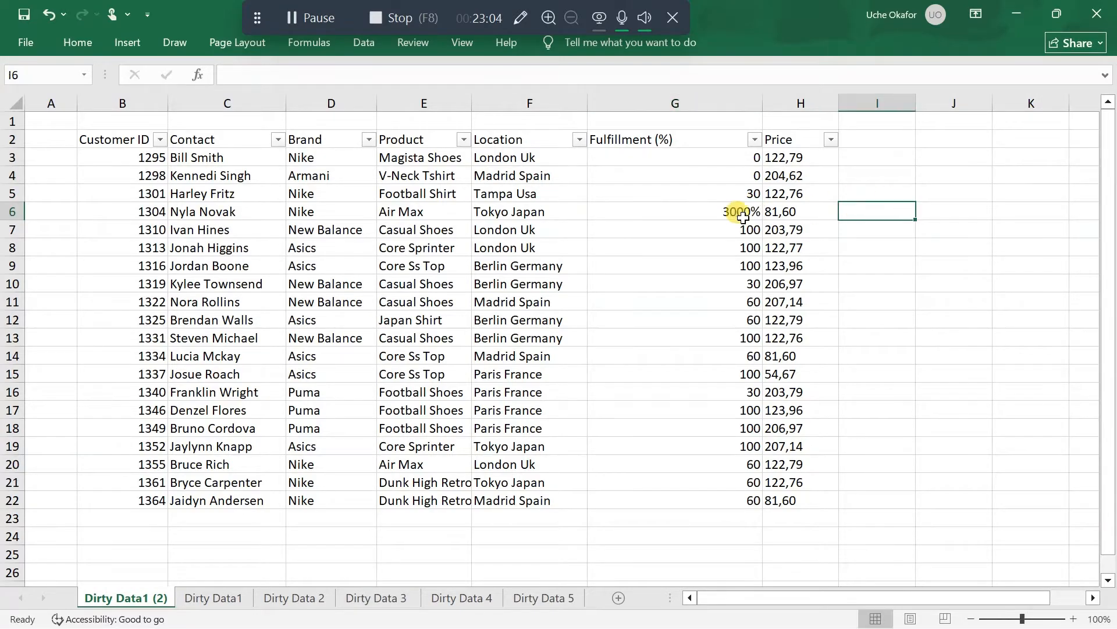
Undo the test entries beside the table and the percent style applied to the fulfillment value in G6
{"action": "left_click", "coordinate": [718, 207]}
{"action": "key", "text": "ctrl+z"}
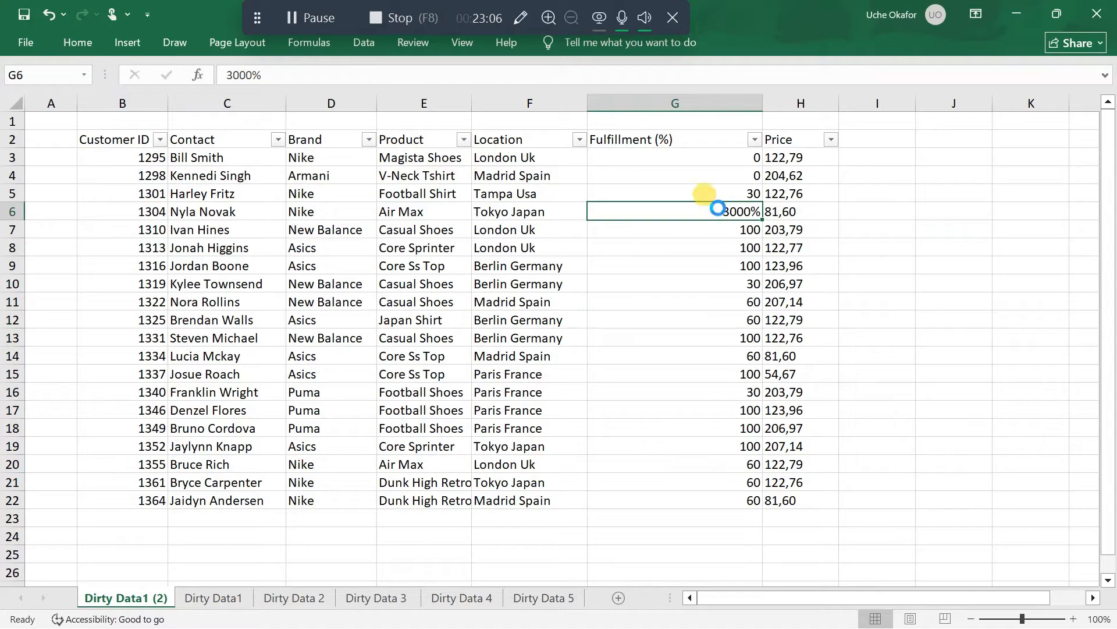
{"action": "left_click", "coordinate": [883, 246]}
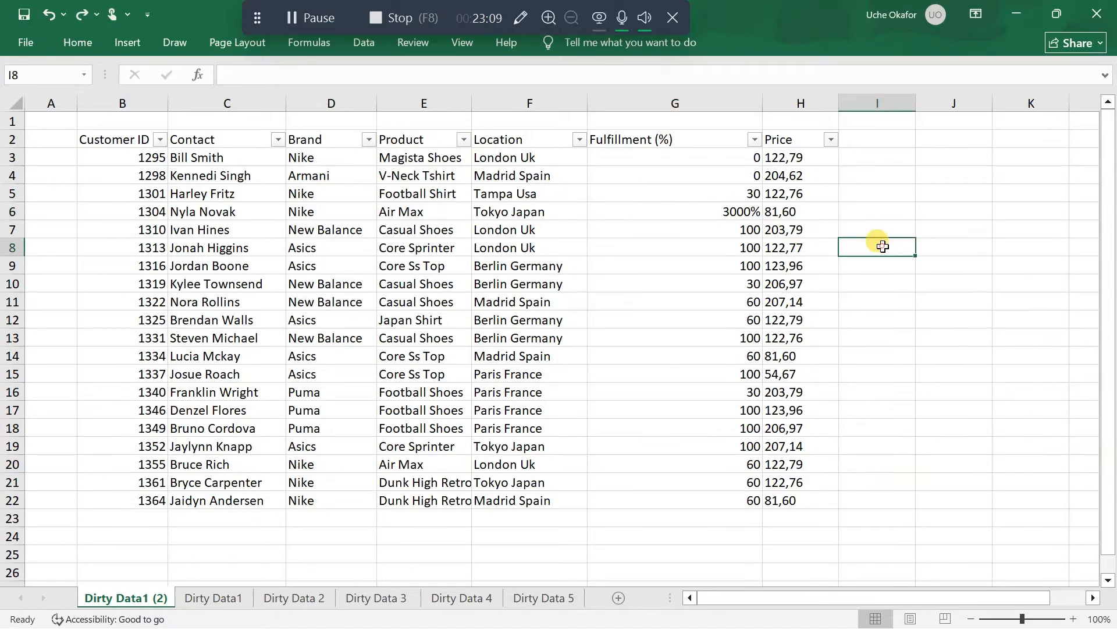
{"action": "key", "text": "ctrl+z"}
{"action": "key", "text": "ctrl+z"}
{"action": "key", "text": "ctrl+z"}
{"action": "key", "text": "ctrl+z"}
{"action": "key", "text": "ctrl+z"}
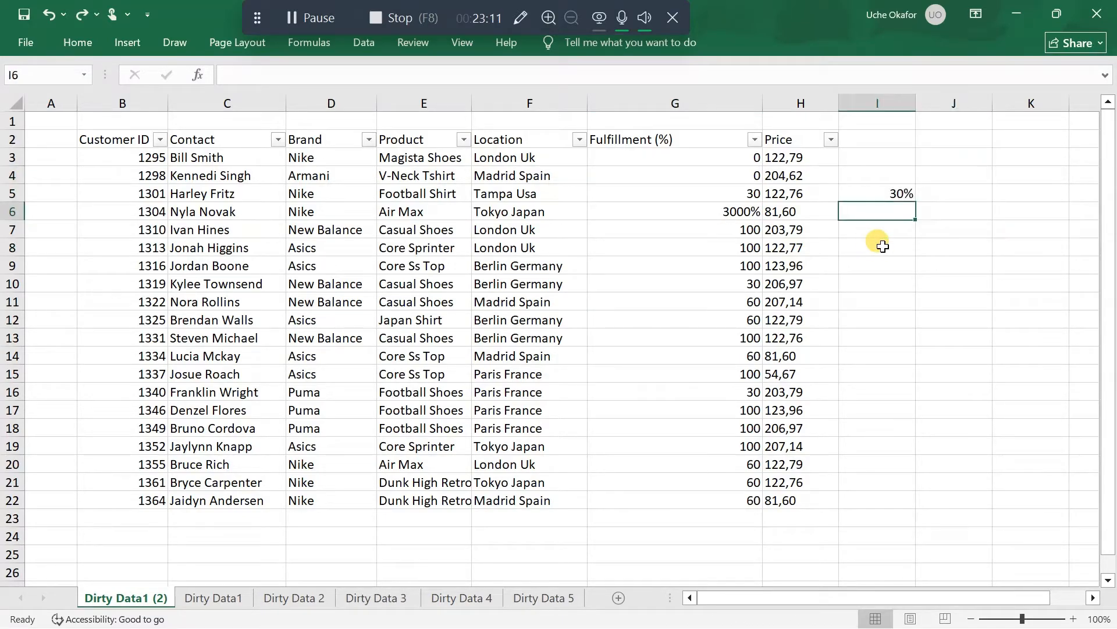
{"action": "key", "text": "ctrl+z"}
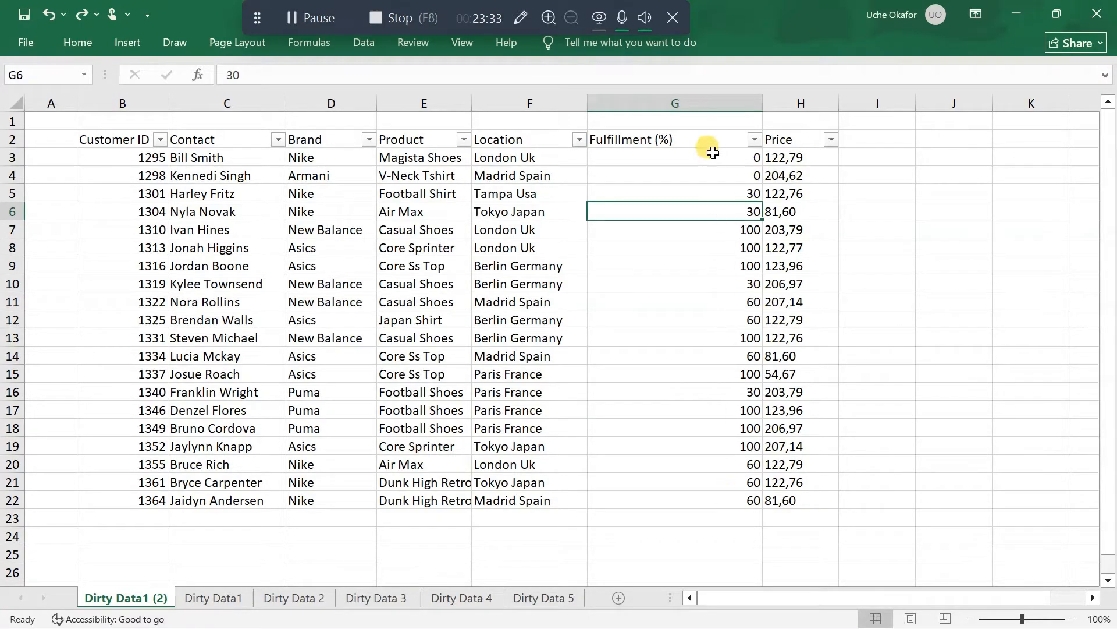
Enter 100 as a helper value in the empty cell J7
{"action": "left_click_drag", "start_coordinate": [712, 157], "coordinate": [718, 493]}
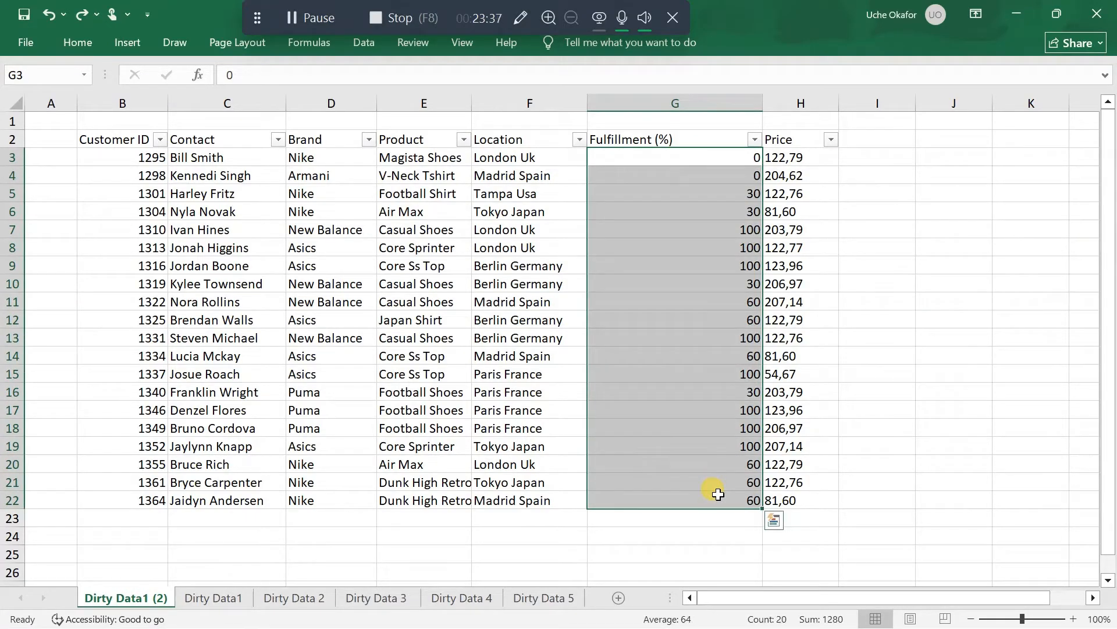
{"action": "left_click", "coordinate": [960, 229]}
{"action": "type", "text": "100"}
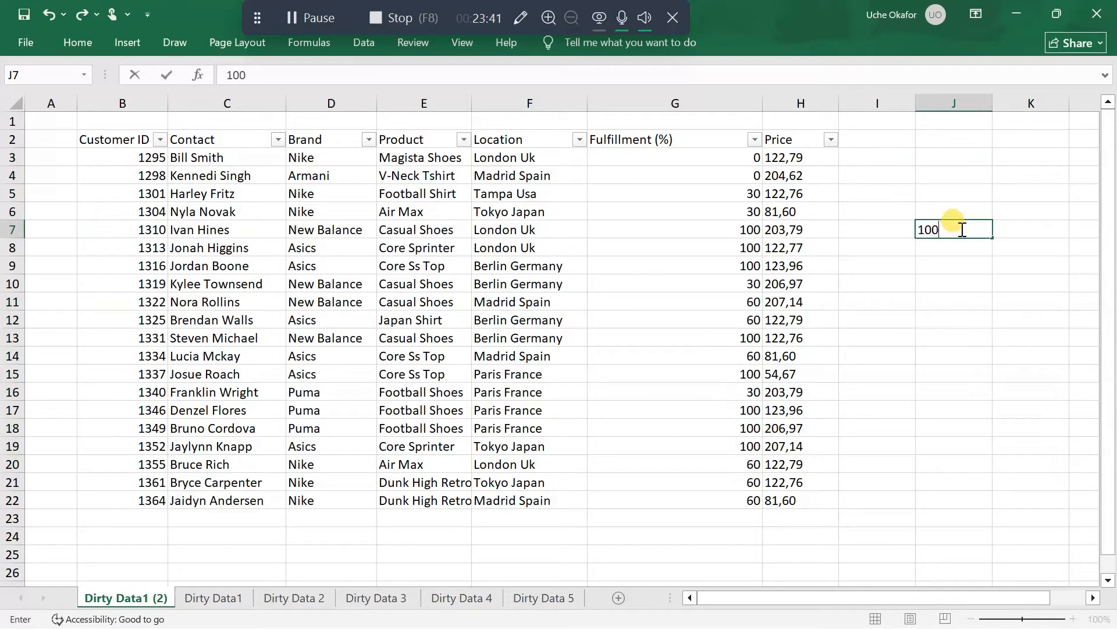
{"action": "key", "text": "Return"}
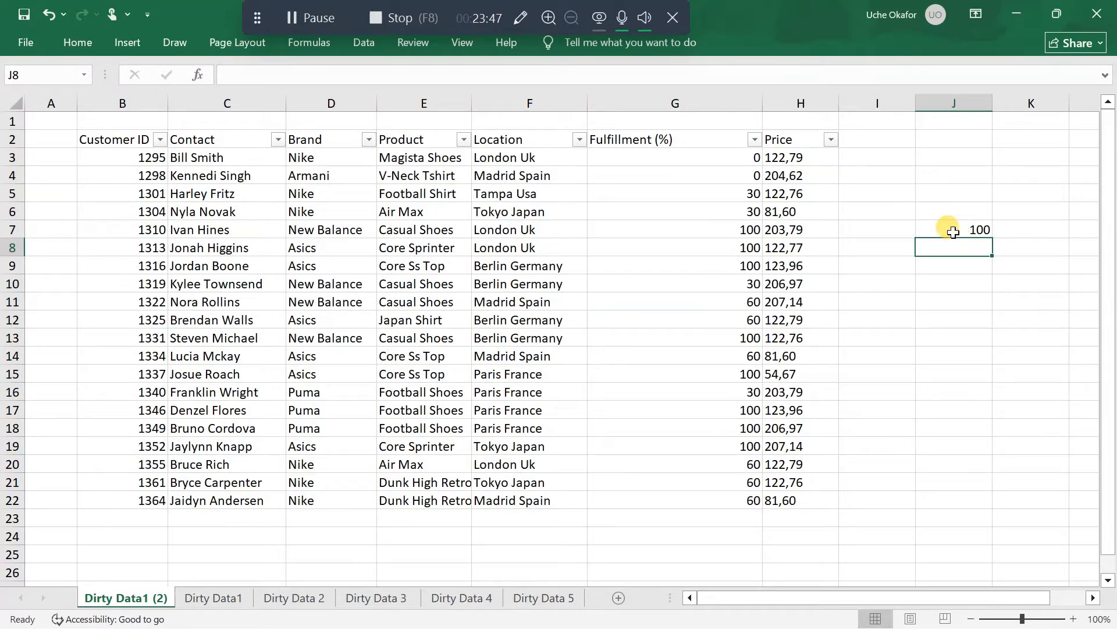
Copy the helper value in J7 and divide the fulfillment values in G3:G22 by it using Paste Special with the Divide operation
{"action": "left_click", "coordinate": [953, 232]}
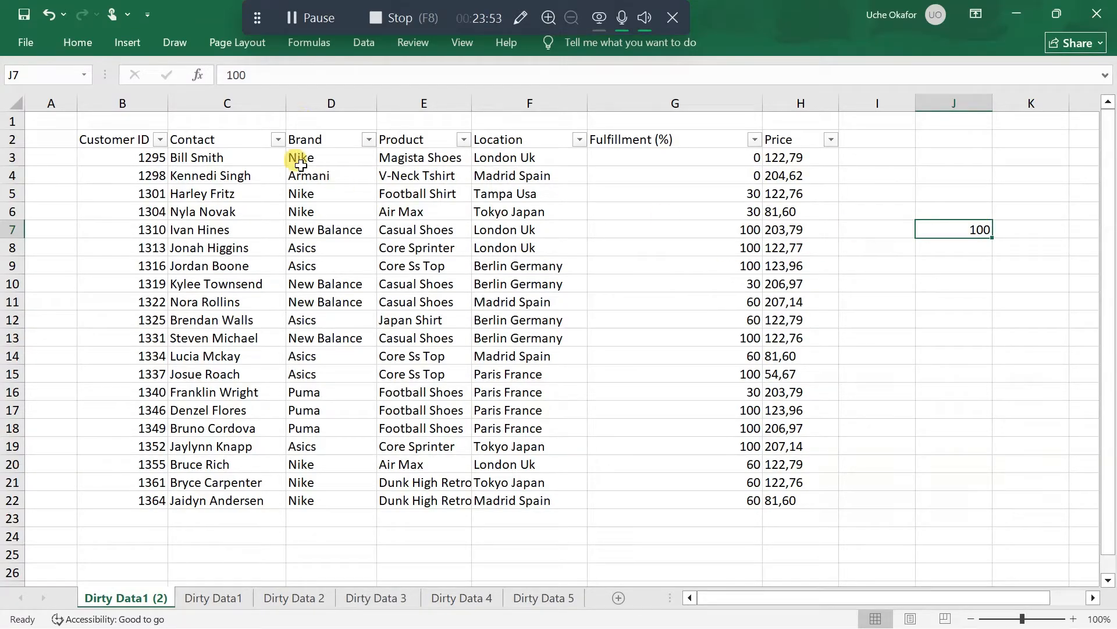
{"action": "left_click", "coordinate": [72, 44]}
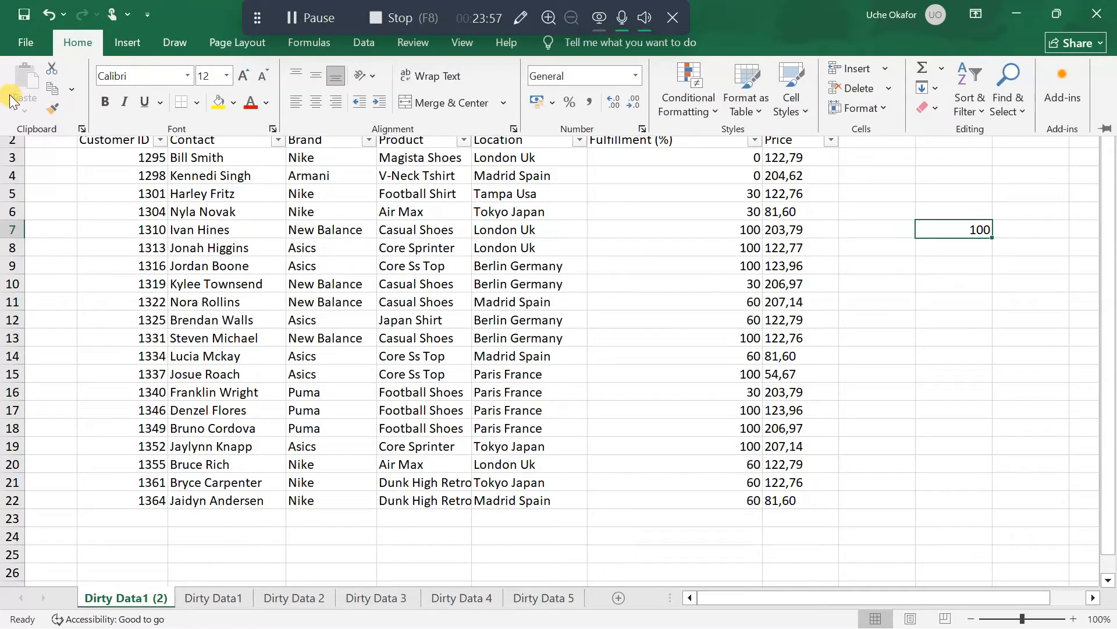
{"action": "left_click", "coordinate": [958, 229]}
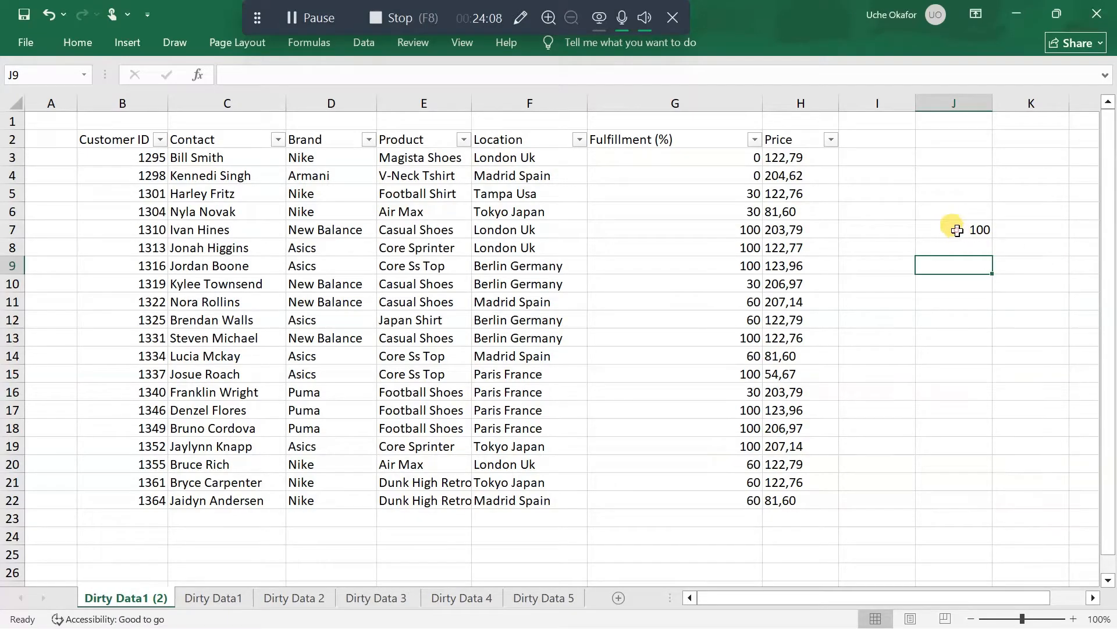
{"action": "left_click", "coordinate": [957, 229]}
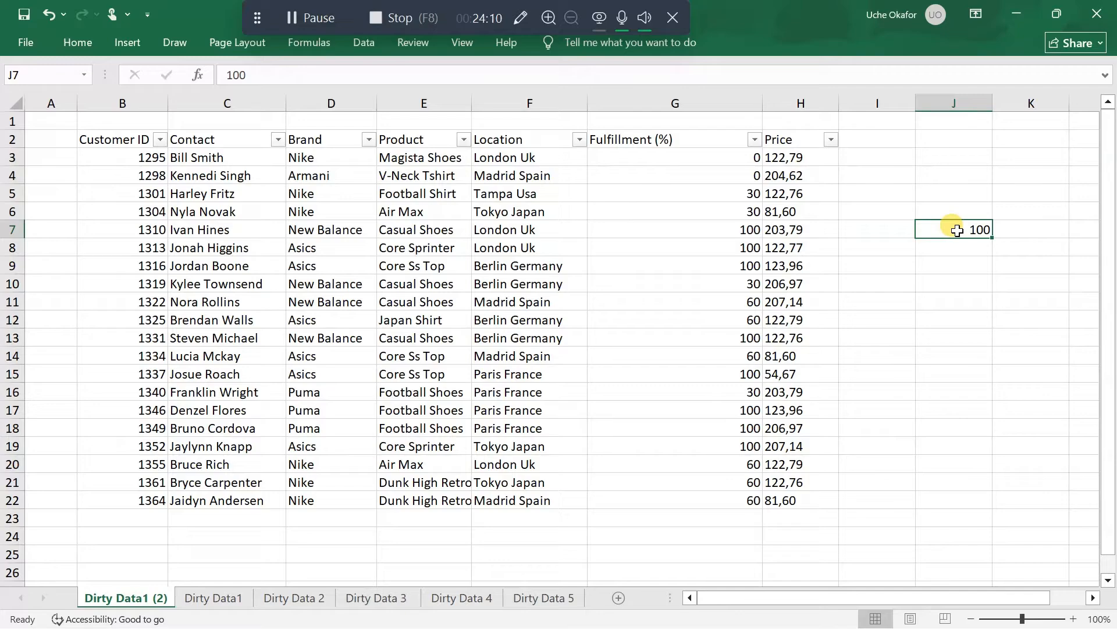
{"action": "key", "text": "ctrl+c"}
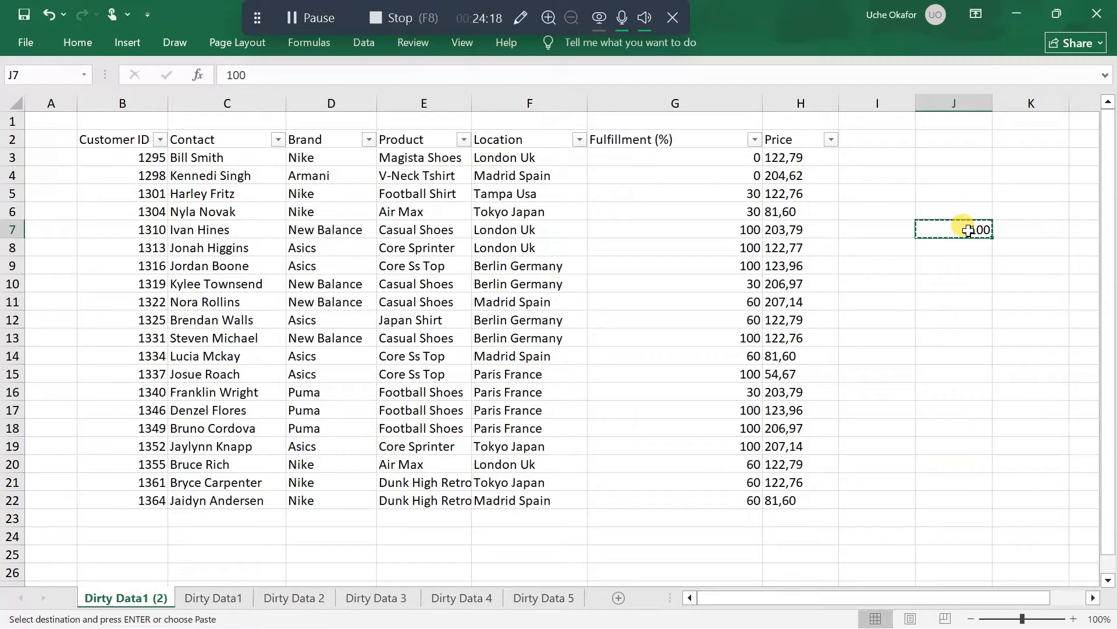
{"action": "left_click_drag", "start_coordinate": [720, 158], "coordinate": [736, 507]}
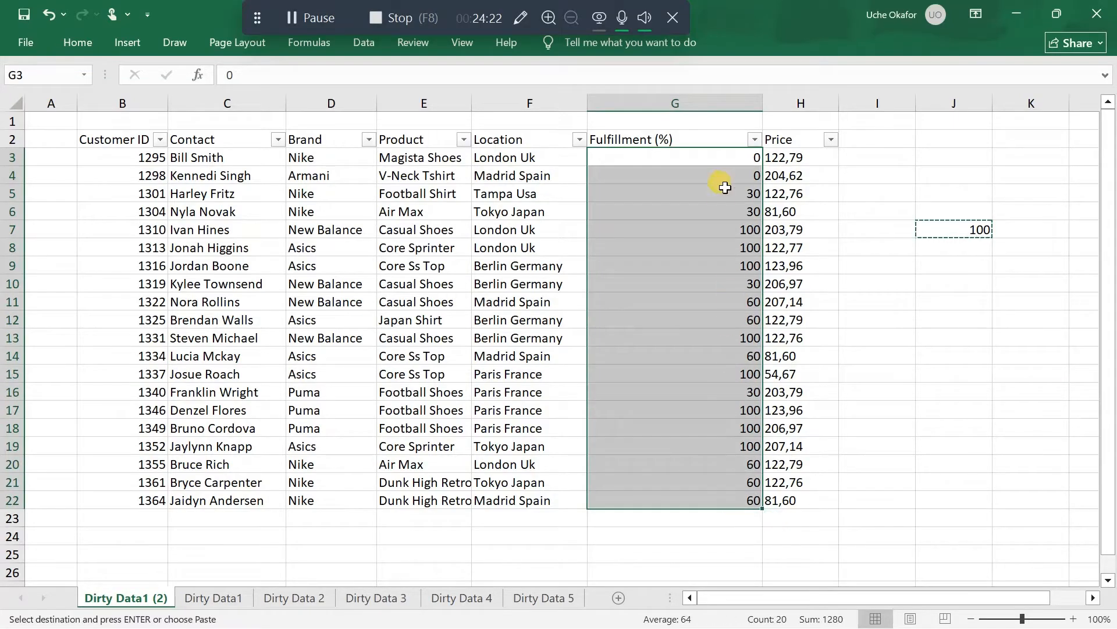
{"action": "right_click", "coordinate": [705, 156]}
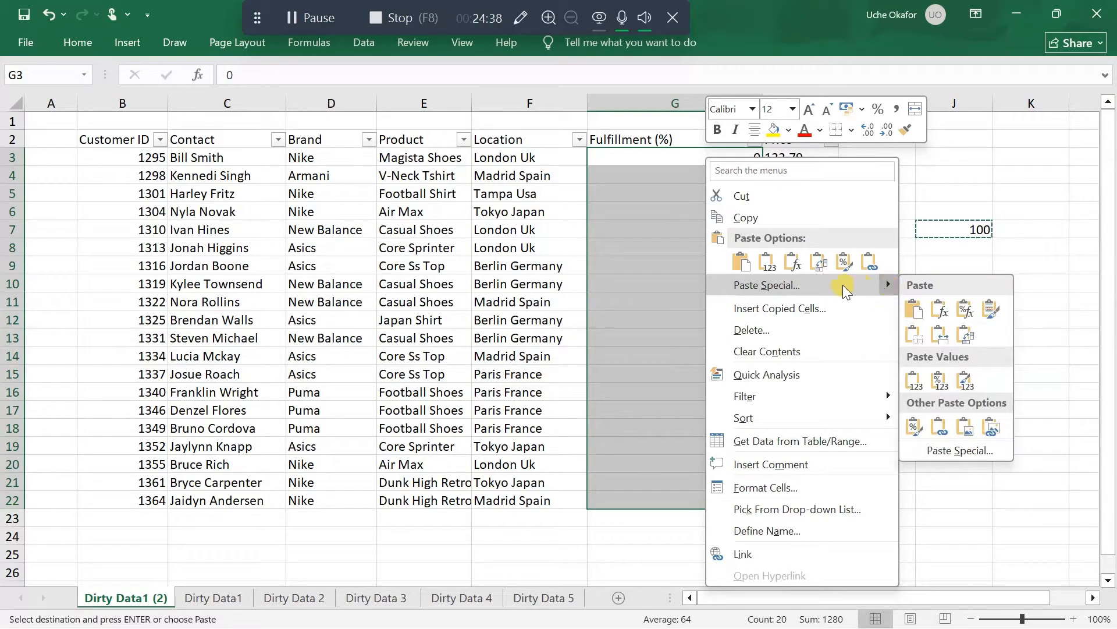
{"action": "mouse_move", "coordinate": [887, 284]}
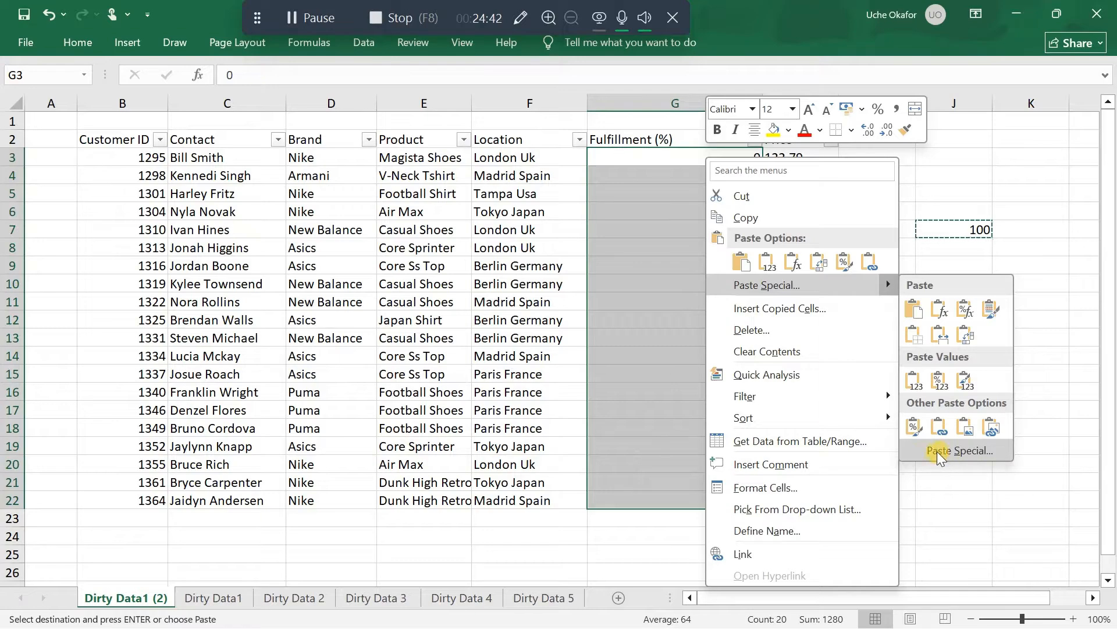
{"action": "left_click", "coordinate": [951, 449]}
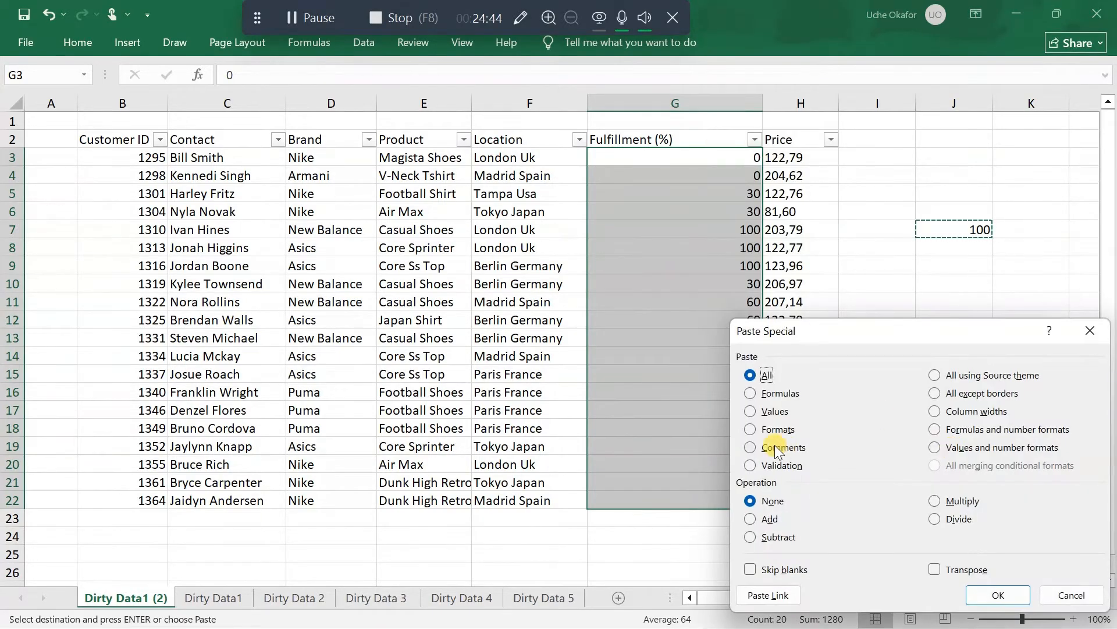
{"action": "left_click", "coordinate": [933, 520]}
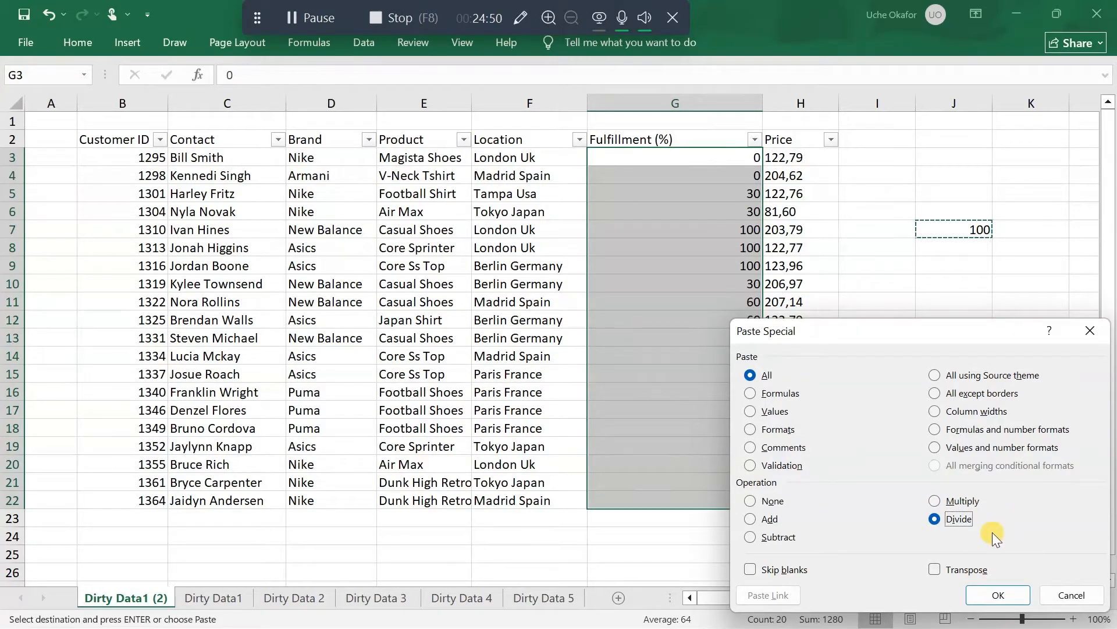
{"action": "left_click", "coordinate": [1019, 592]}
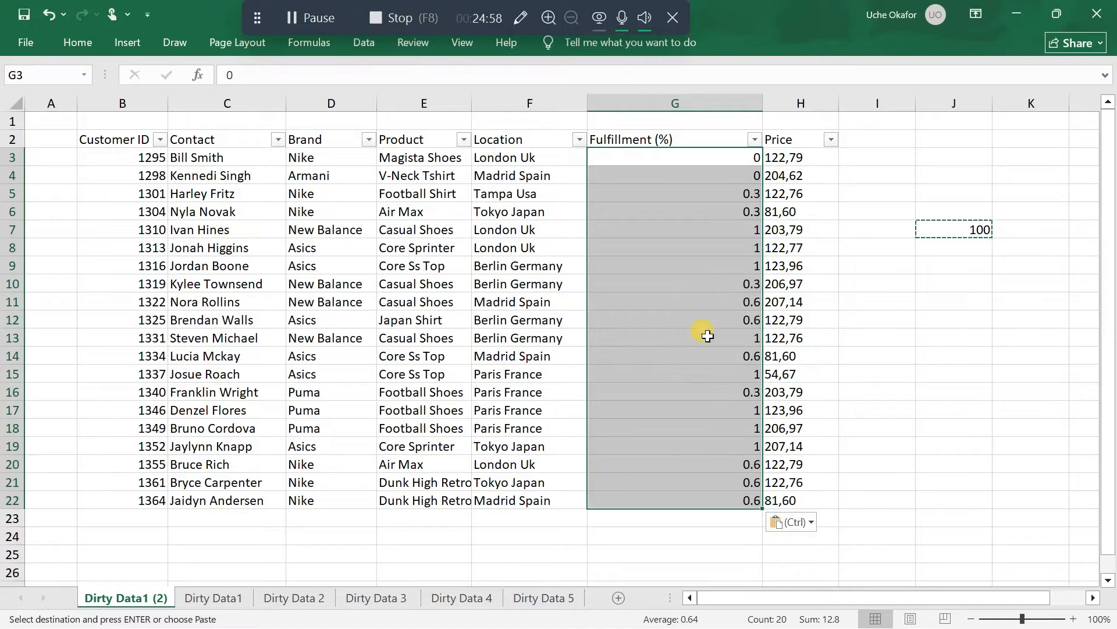
Apply the percent style to the fulfillment values in G3:G22
{"action": "left_click", "coordinate": [83, 43]}
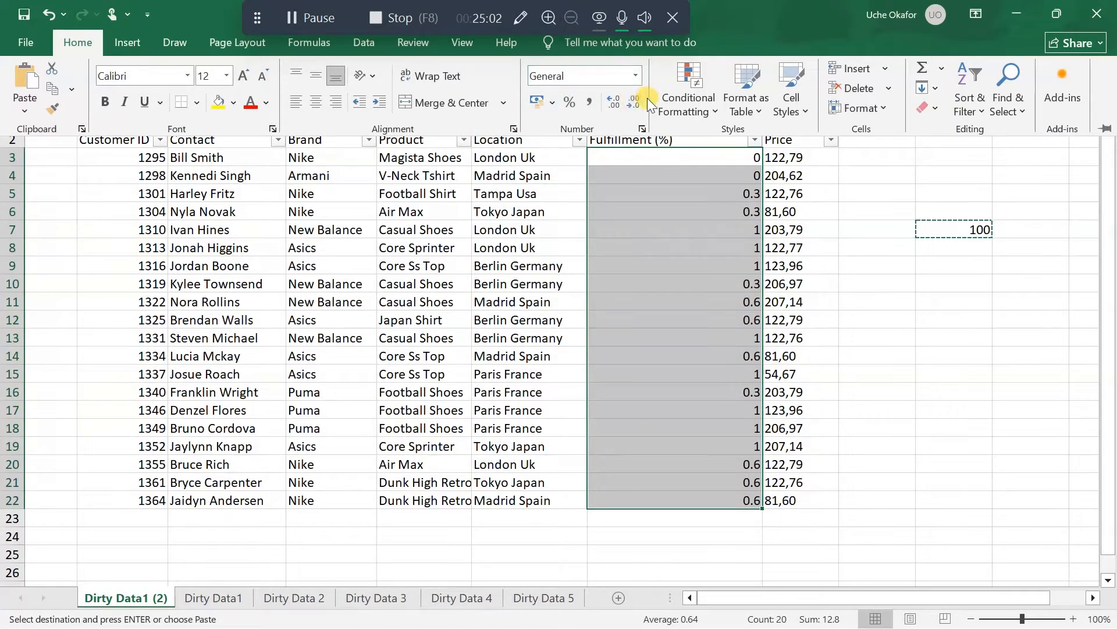
{"action": "left_click", "coordinate": [568, 102]}
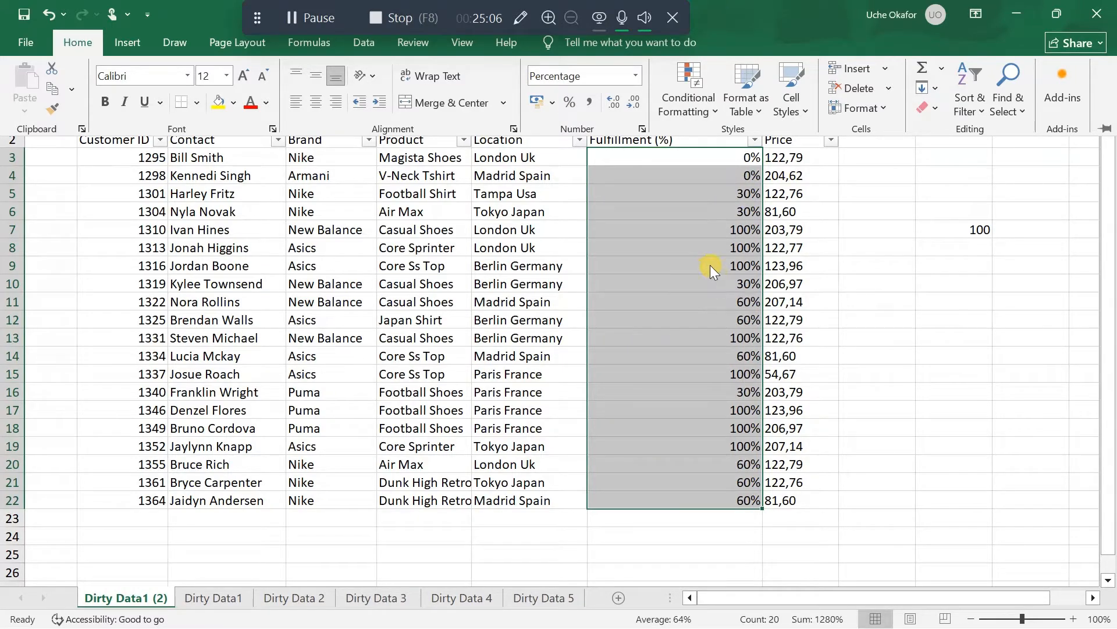
Delete the helper value from J7 and widen the Price column slightly
{"action": "left_click", "coordinate": [953, 275]}
{"action": "left_click", "coordinate": [969, 245]}
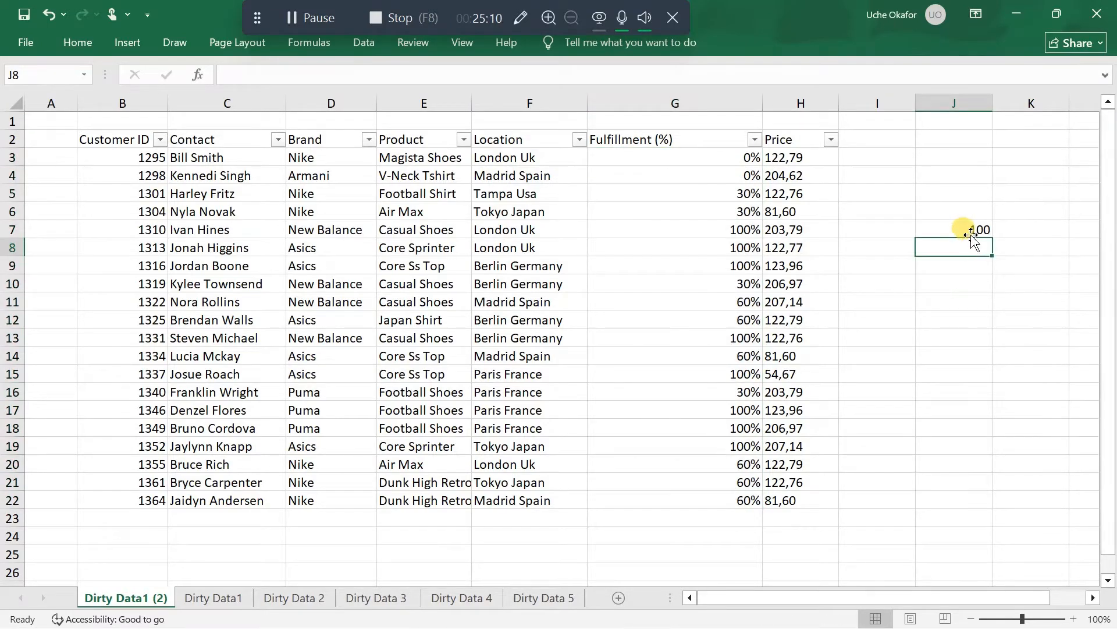
{"action": "left_click", "coordinate": [970, 232]}
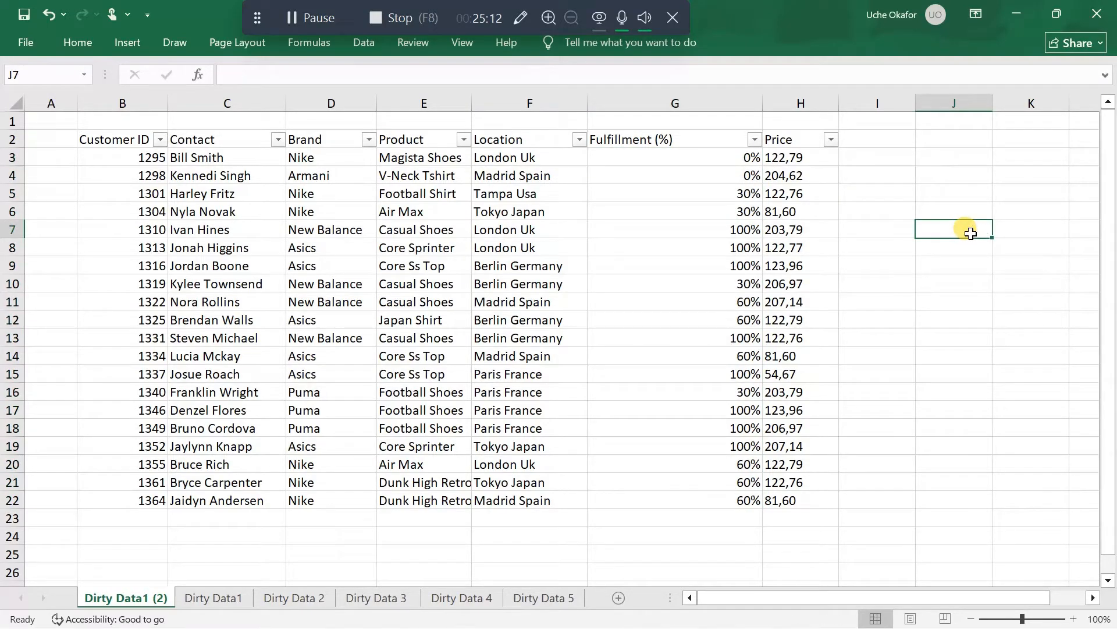
{"action": "left_click", "coordinate": [963, 320]}
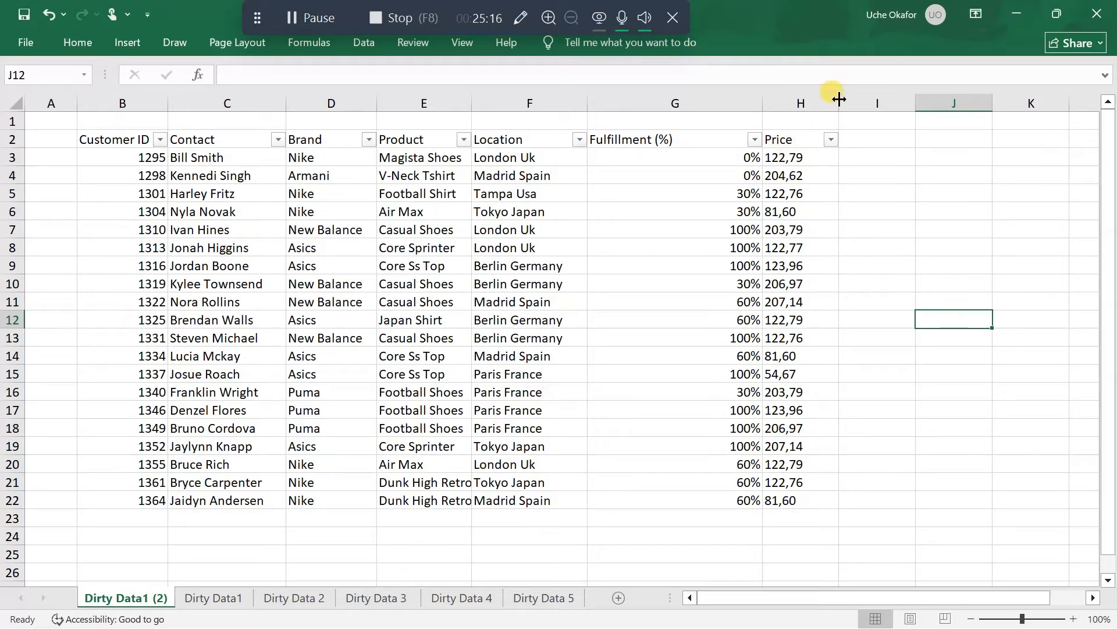
{"action": "left_click_drag", "start_coordinate": [839, 99], "coordinate": [868, 101]}
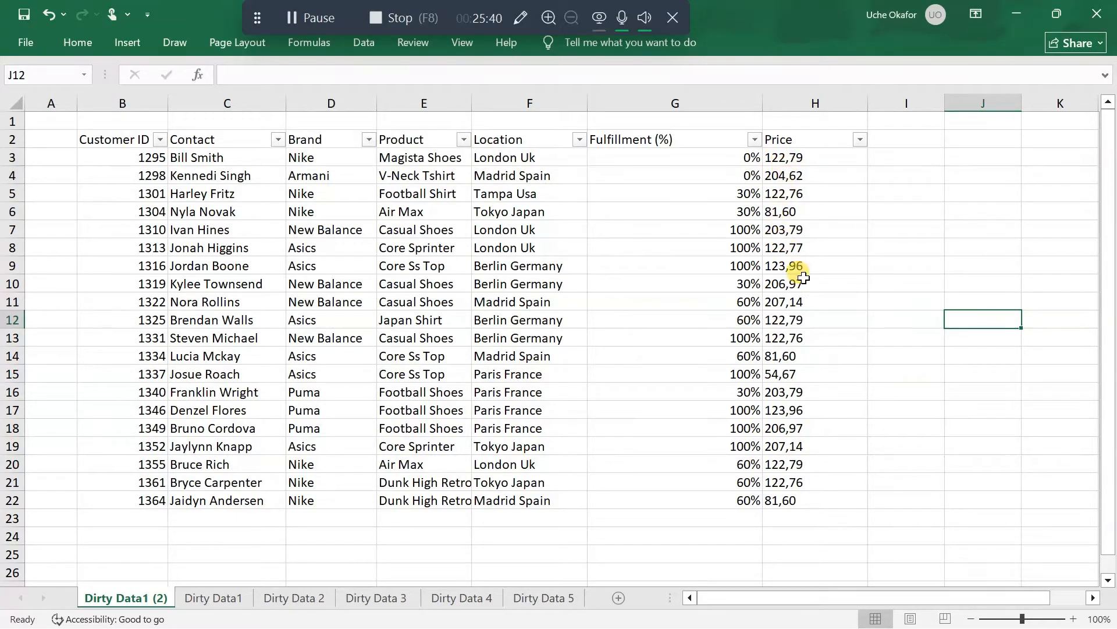
Inspect the Price values in H3:H10 and the number format applied to them
{"action": "left_click", "coordinate": [784, 213]}
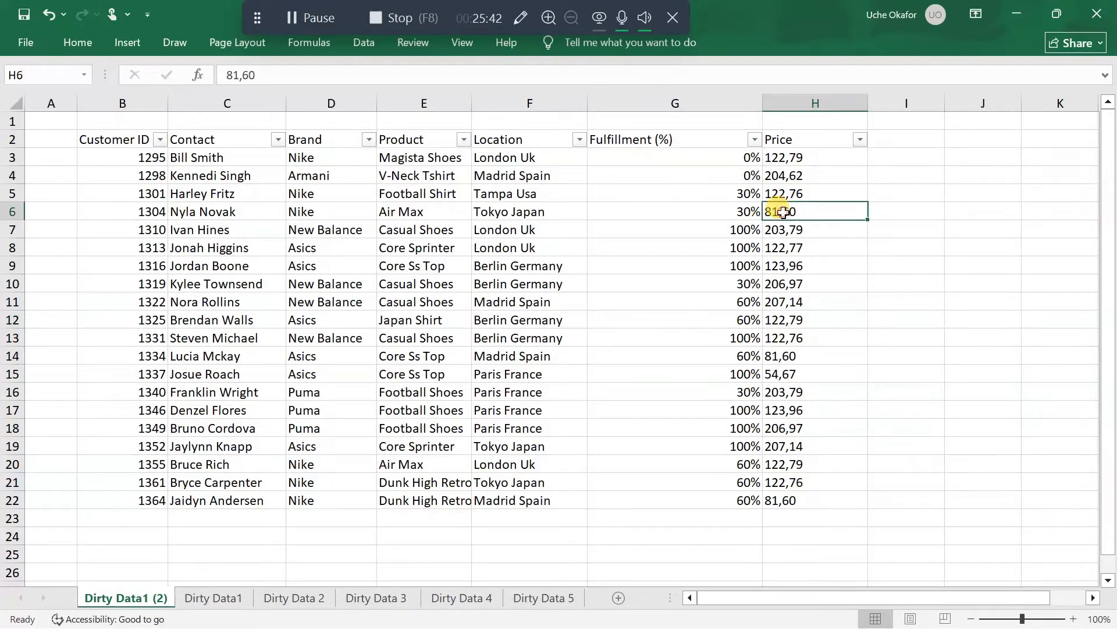
{"action": "left_click_drag", "start_coordinate": [802, 155], "coordinate": [807, 288]}
{"action": "left_click", "coordinate": [786, 193]}
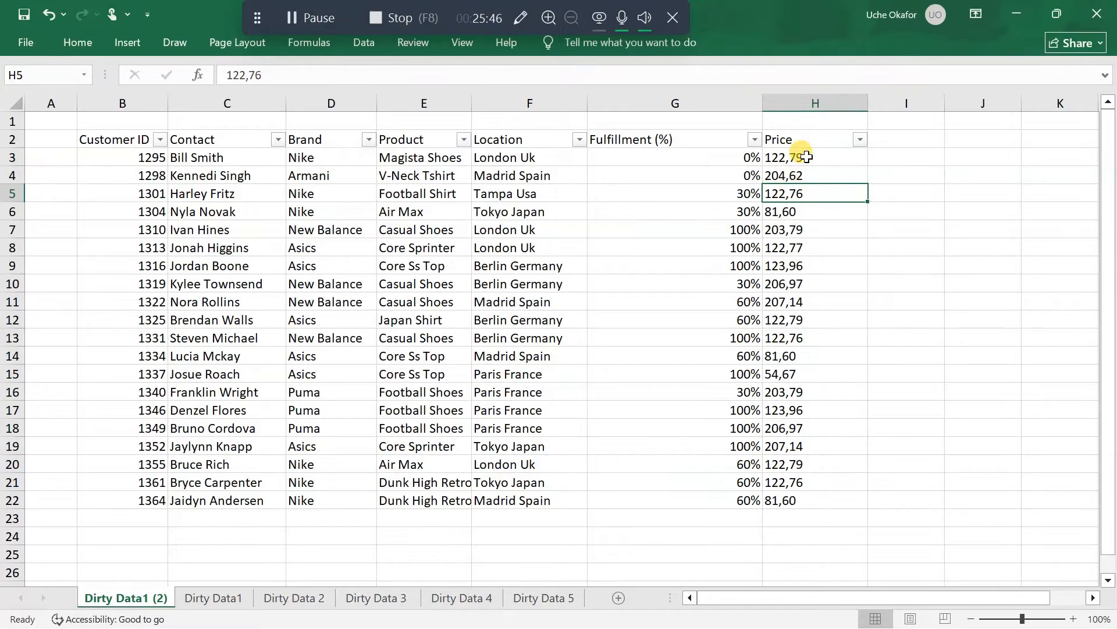
{"action": "left_click_drag", "start_coordinate": [799, 156], "coordinate": [801, 284]}
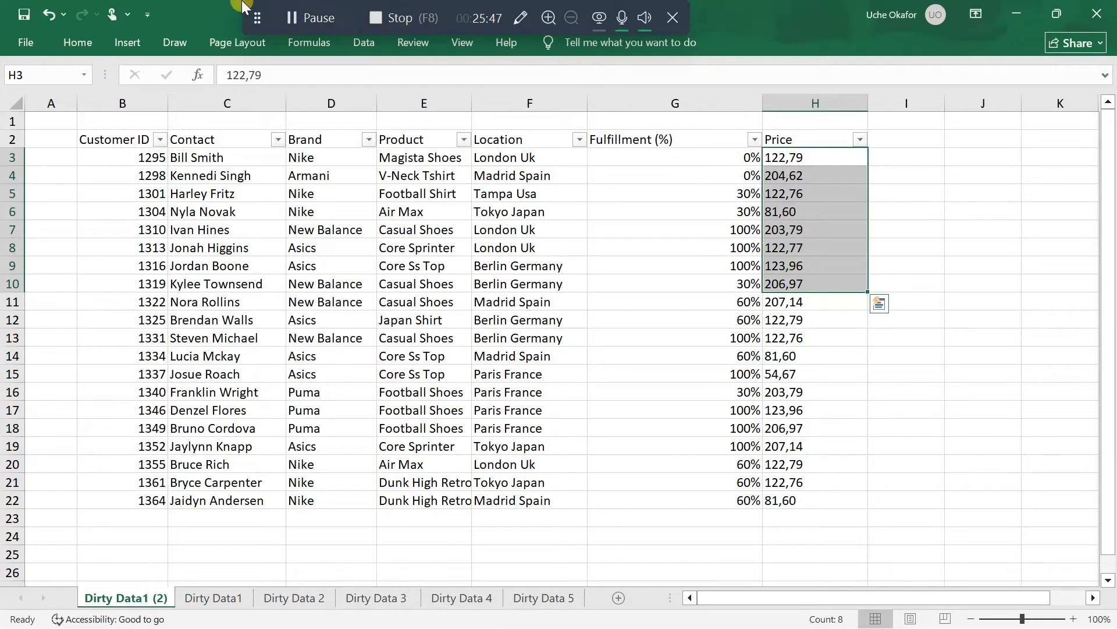
{"action": "left_click", "coordinate": [68, 43]}
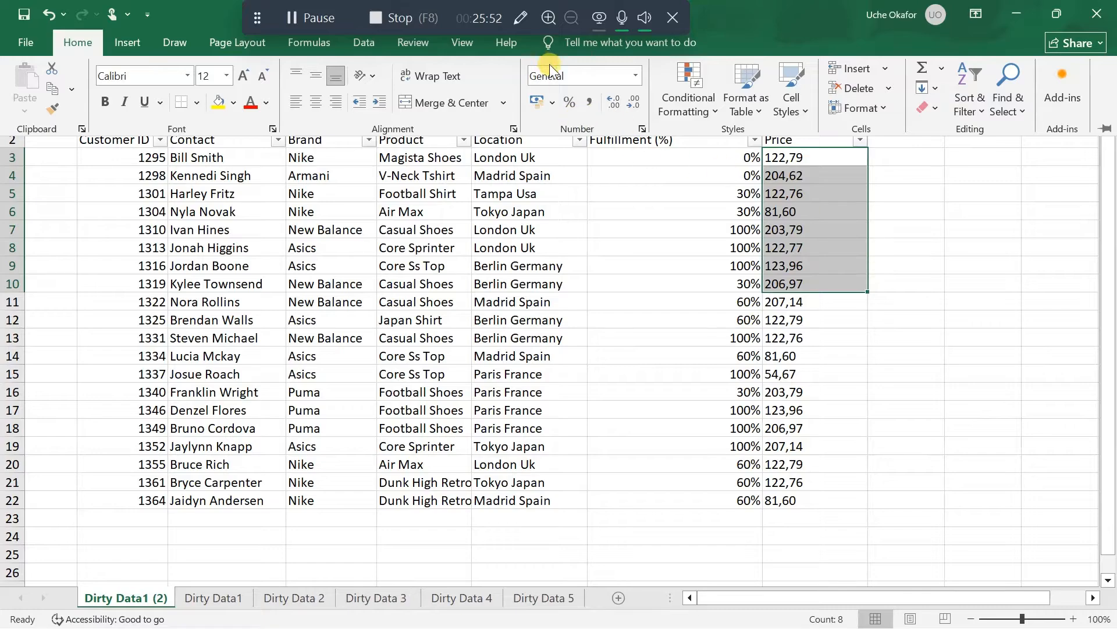
{"action": "left_click", "coordinate": [853, 249]}
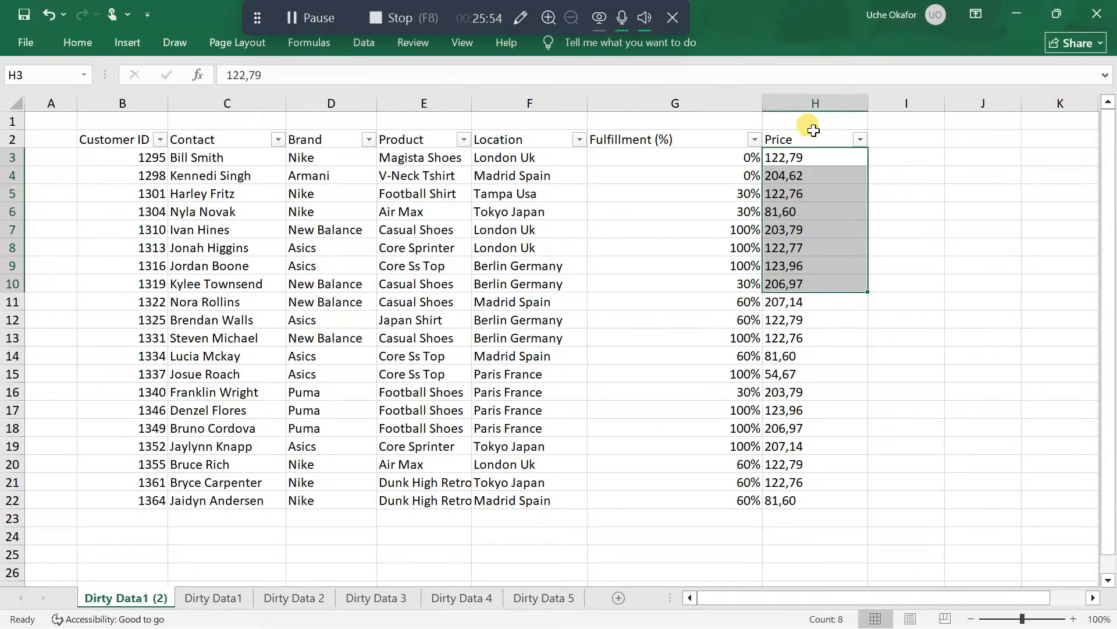
{"action": "left_click_drag", "start_coordinate": [813, 130], "coordinate": [815, 147]}
{"action": "left_click", "coordinate": [811, 175]}
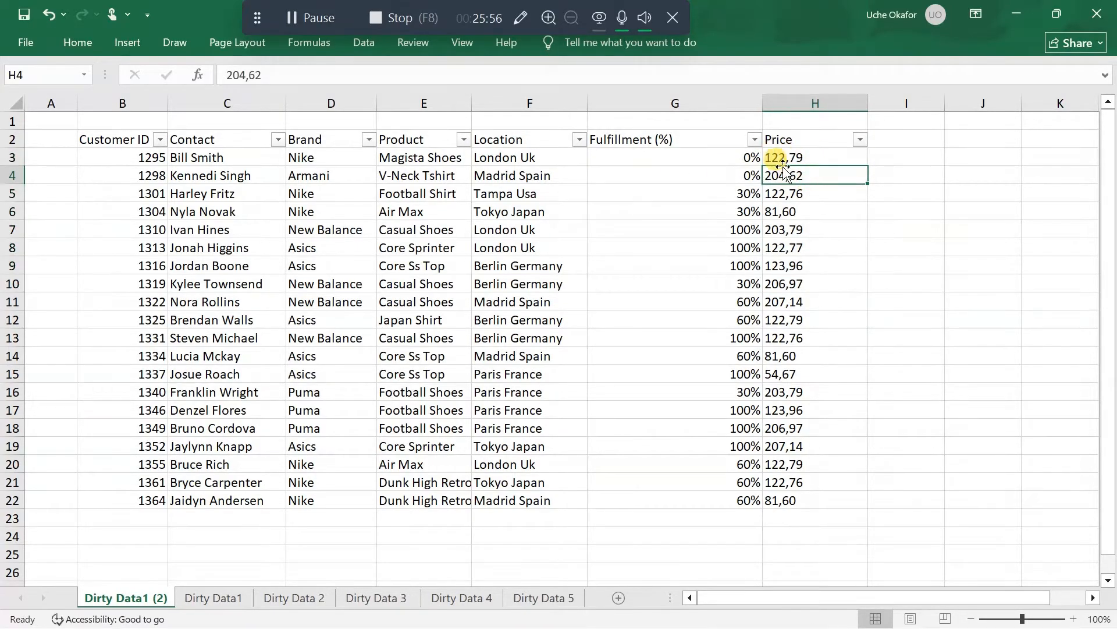
Remove every comma from the Price column H by using Find and Replace with an empty replacement
{"action": "left_click", "coordinate": [824, 103]}
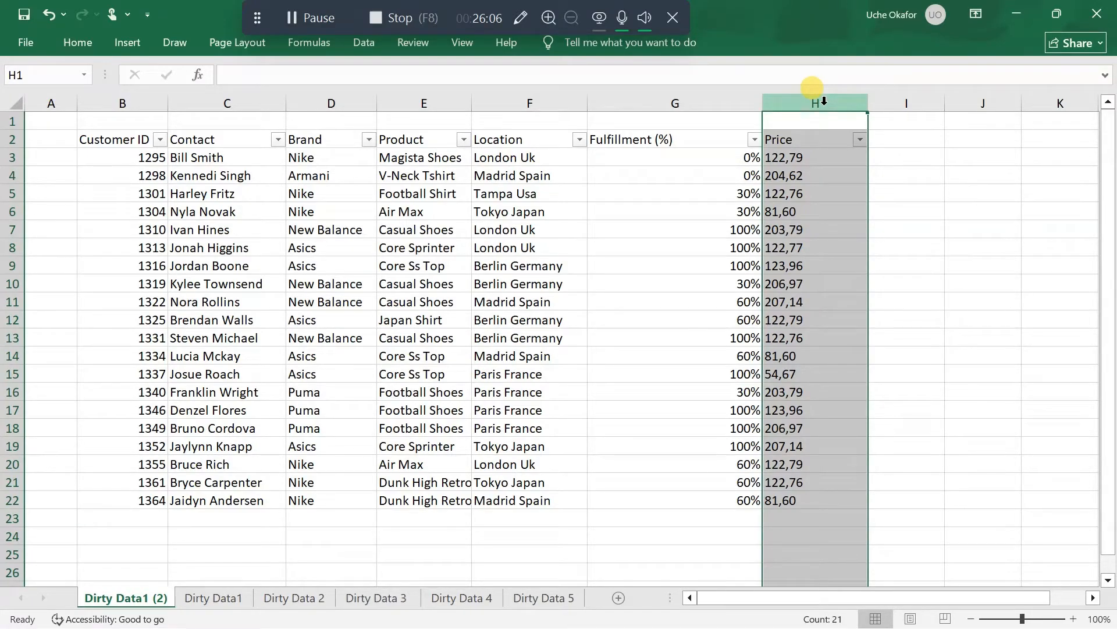
{"action": "key", "text": "ctrl+h"}
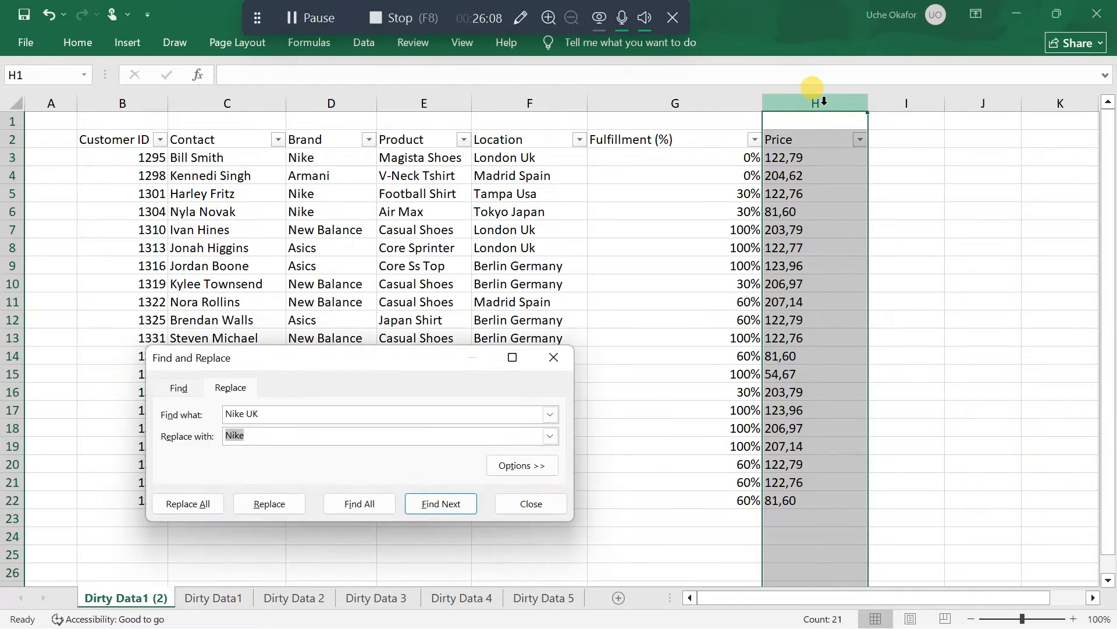
{"action": "left_click", "coordinate": [288, 411]}
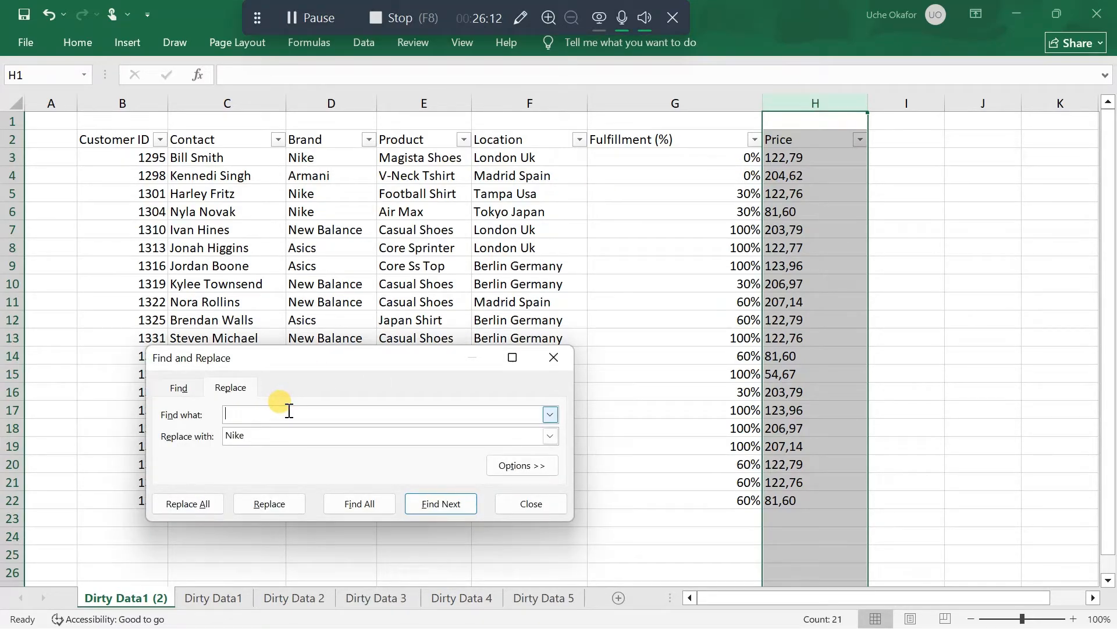
{"action": "left_click", "coordinate": [253, 438]}
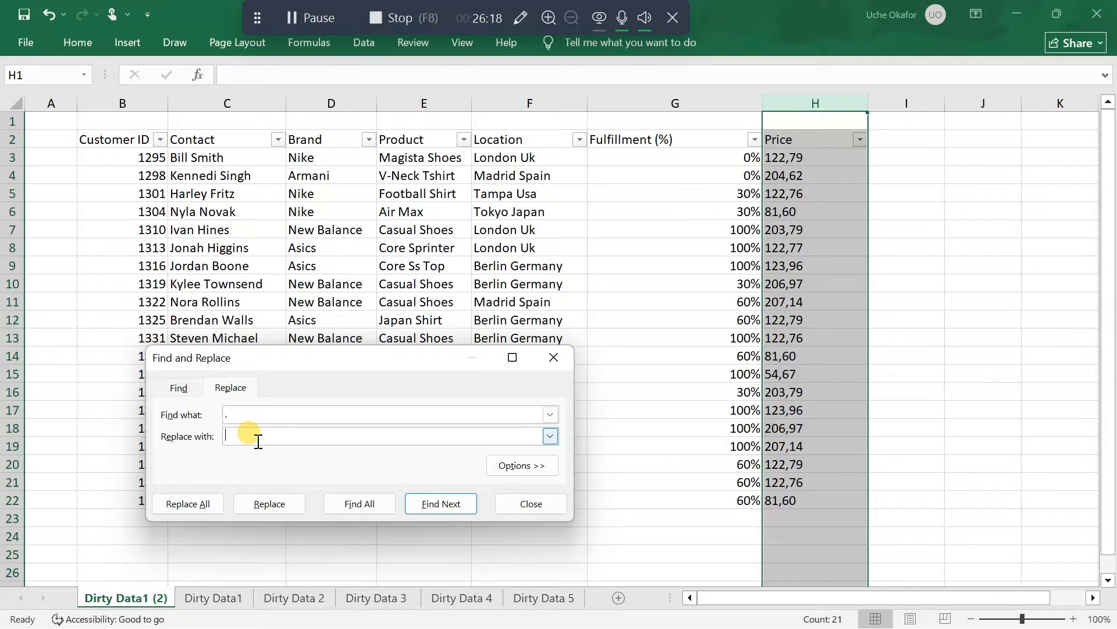
{"action": "left_click", "coordinate": [204, 502]}
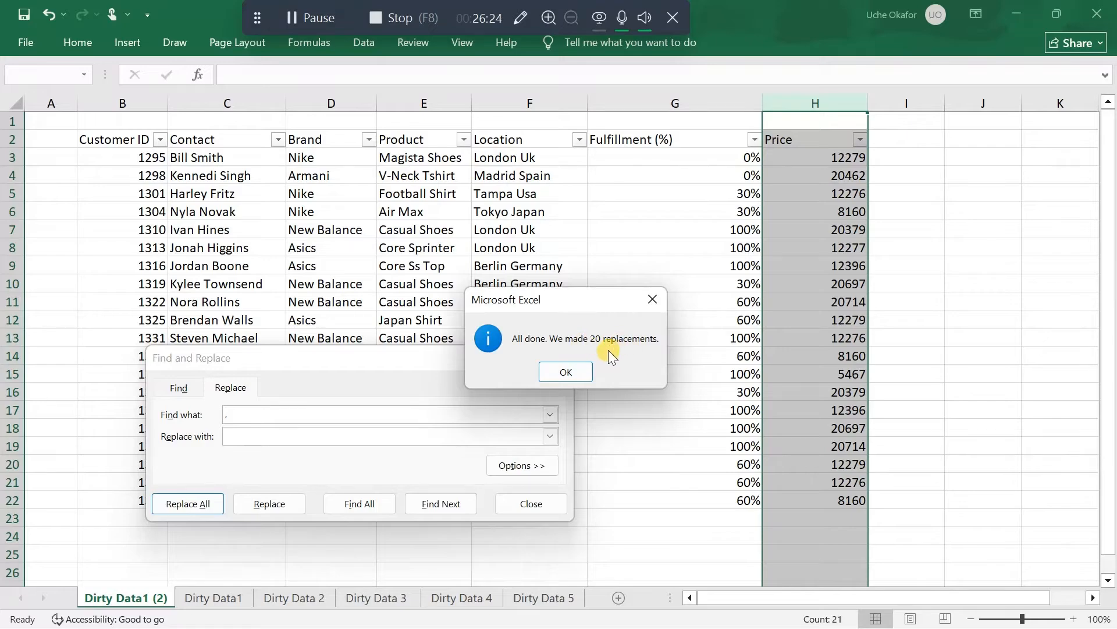
{"action": "left_click", "coordinate": [567, 372]}
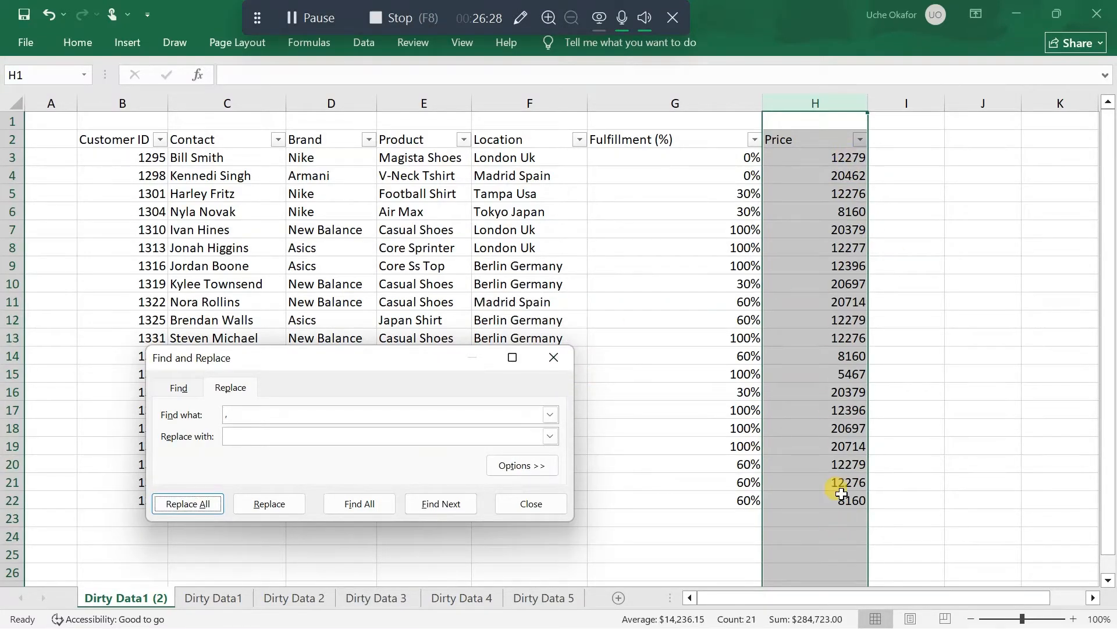
{"action": "left_click", "coordinate": [554, 358]}
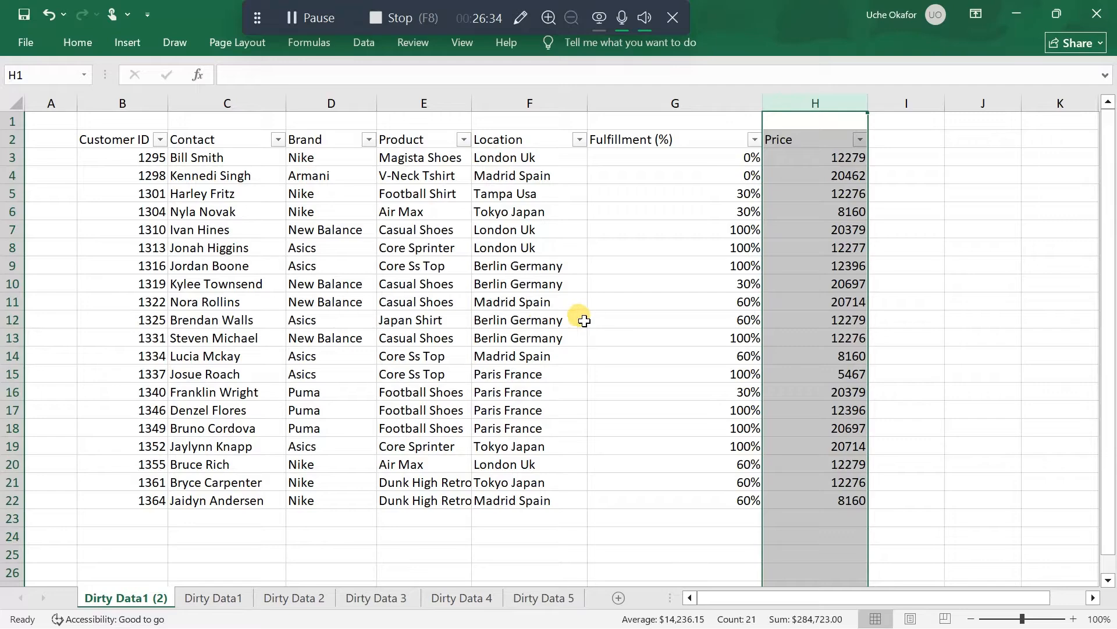
Compare the cleaned table with the original data on the Dirty Data1 sheet and return to Dirty Data1 (2)
{"action": "left_click", "coordinate": [649, 284]}
{"action": "left_click", "coordinate": [914, 264]}
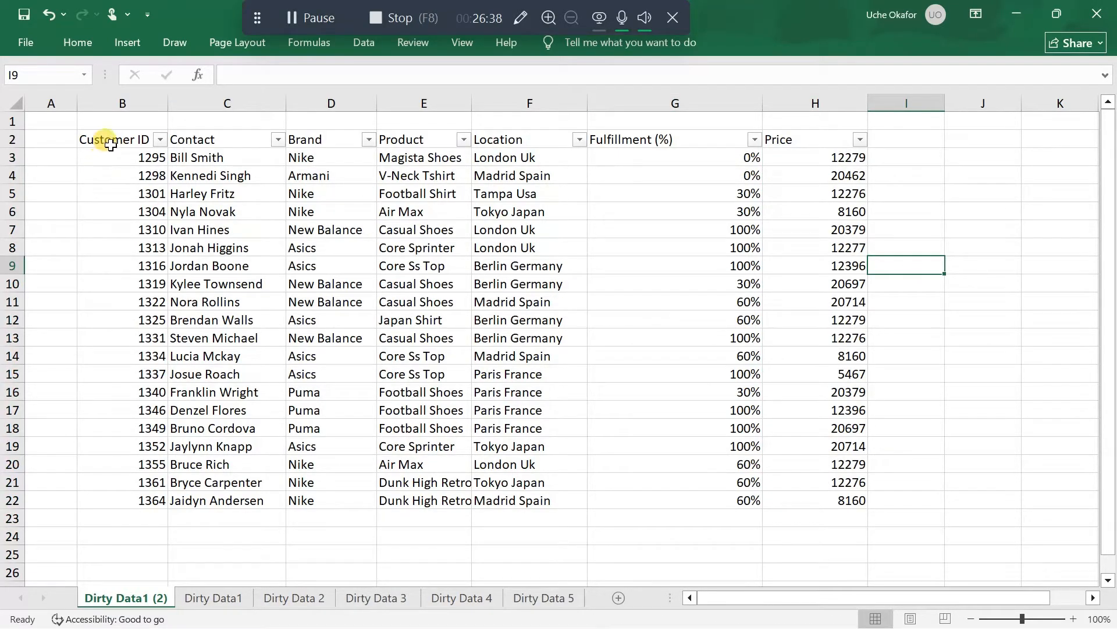
{"action": "left_click", "coordinate": [227, 598]}
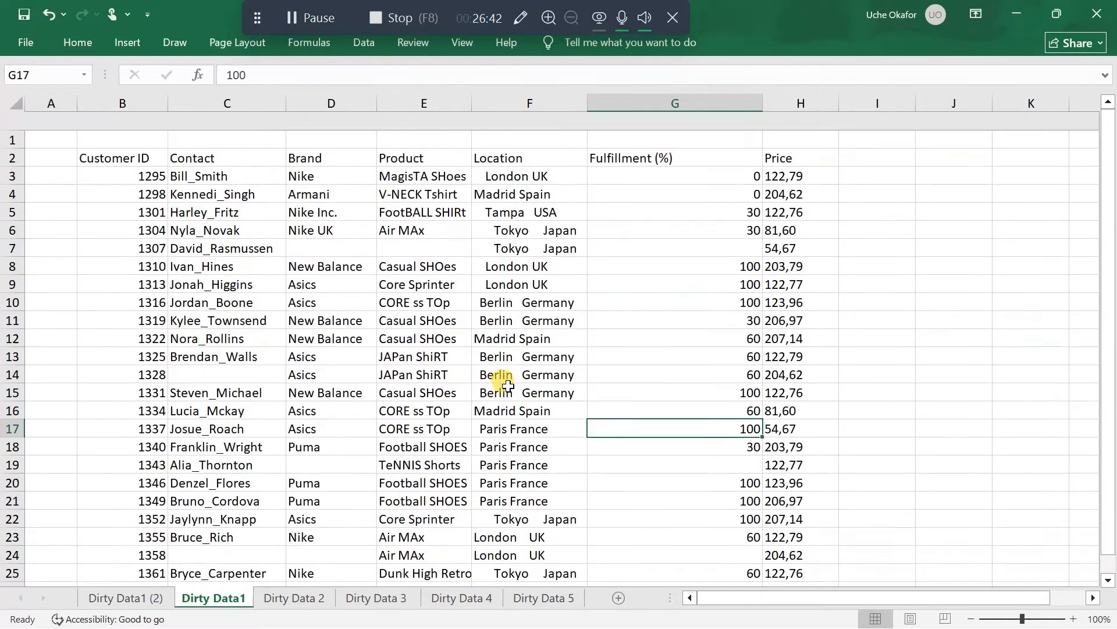
{"action": "left_click", "coordinate": [124, 597]}
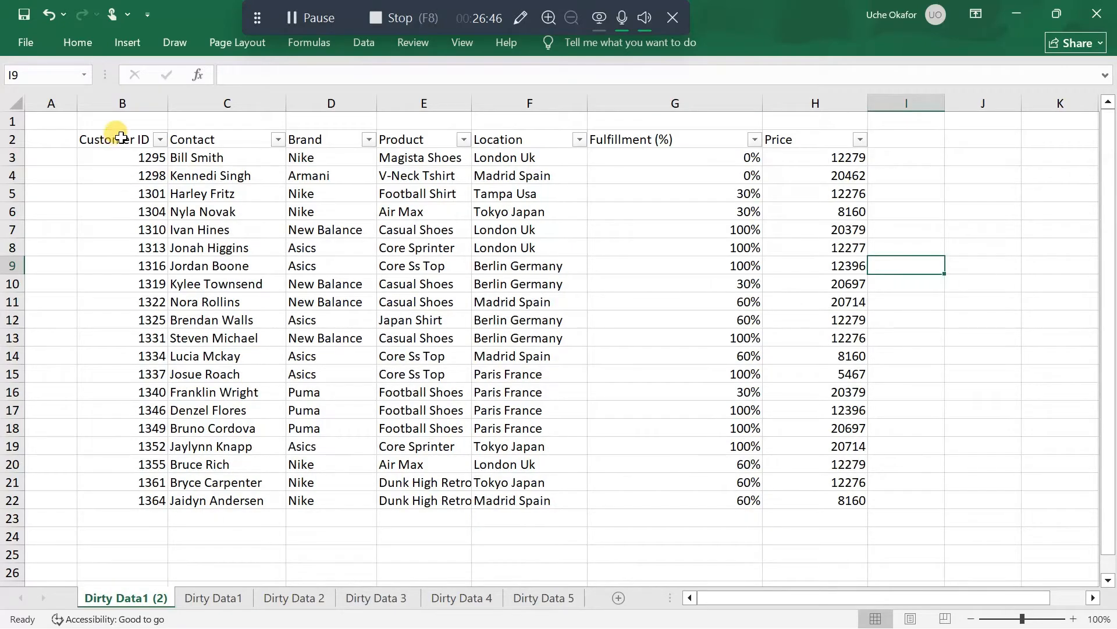
Fill the table's header row B2:H2 with a dark blue theme colour
{"action": "left_click_drag", "start_coordinate": [121, 138], "coordinate": [837, 144]}
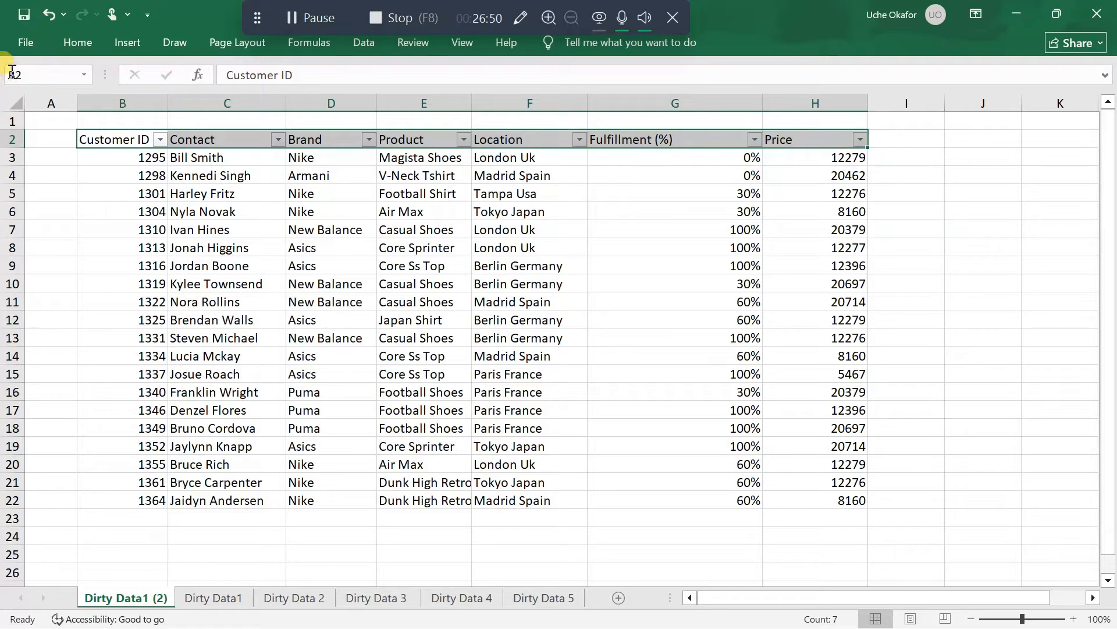
{"action": "left_click", "coordinate": [77, 42]}
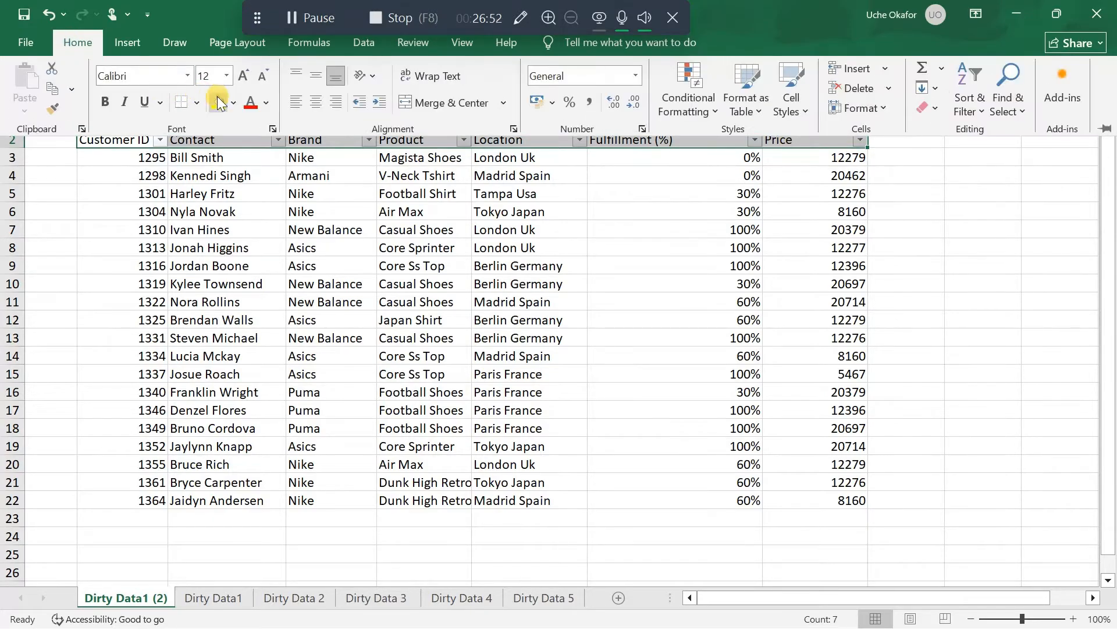
{"action": "left_click", "coordinate": [251, 102]}
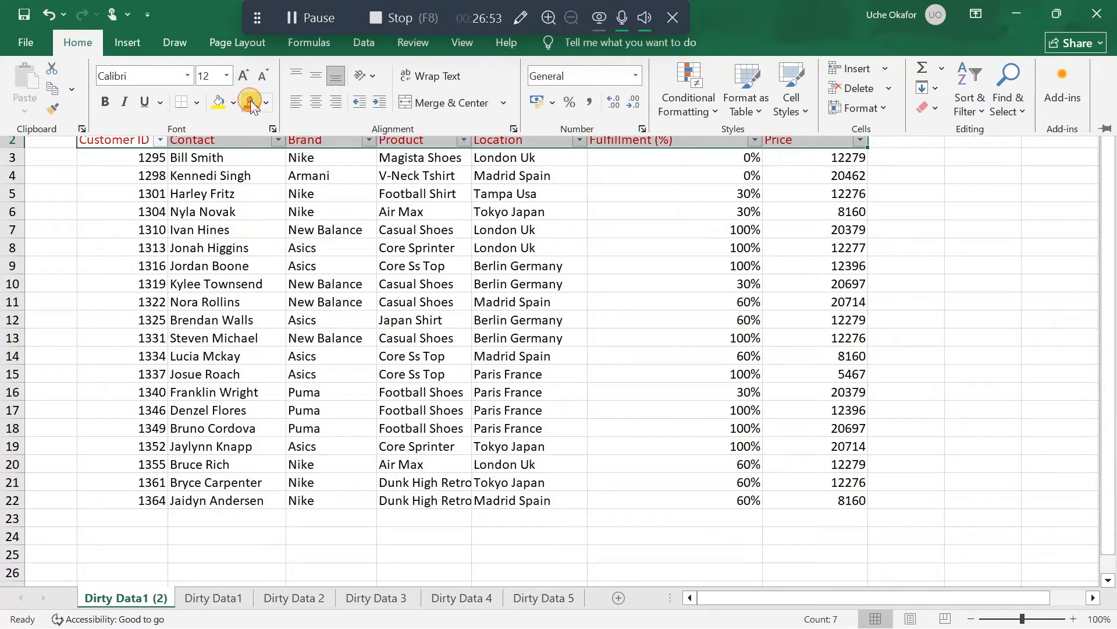
{"action": "left_click", "coordinate": [219, 103]}
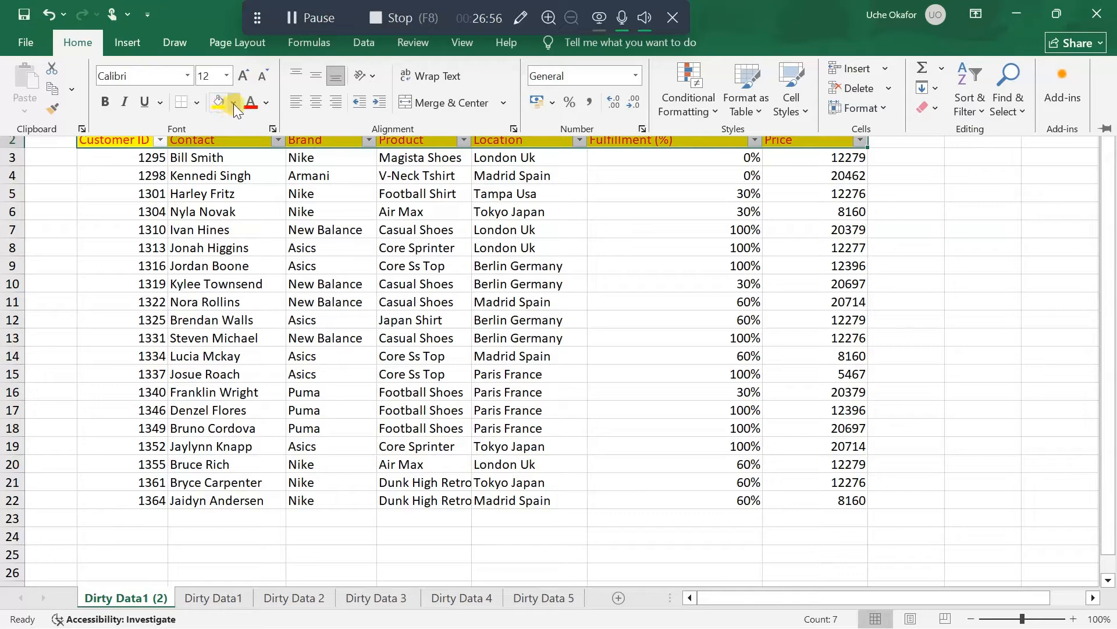
{"action": "left_click", "coordinate": [233, 104]}
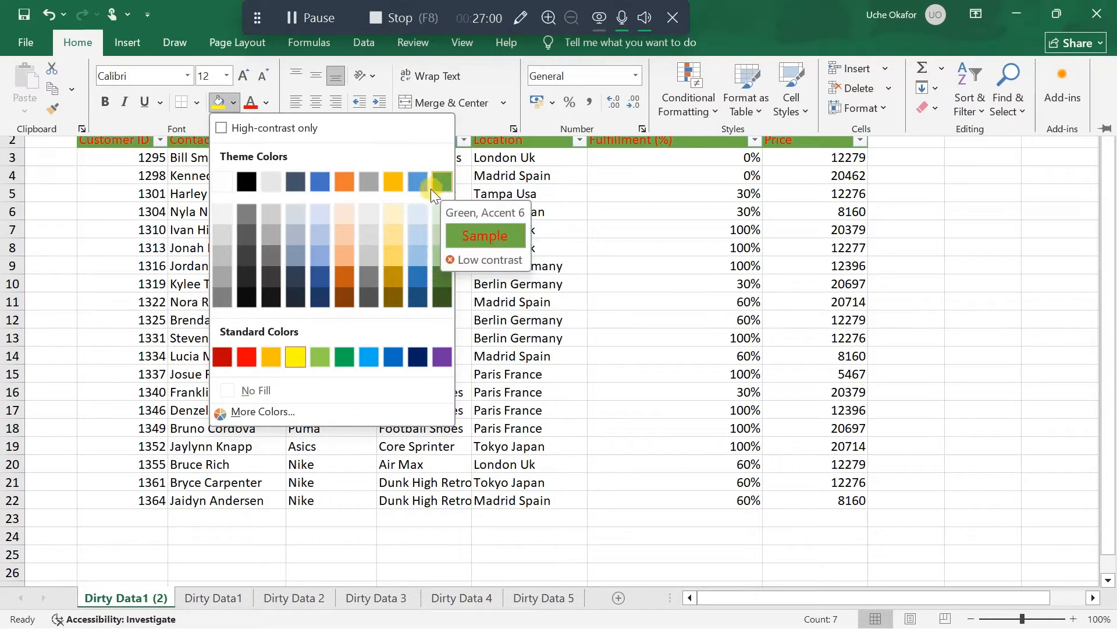
{"action": "left_click", "coordinate": [417, 274]}
Change the header row's text to a black theme shade and make it bold
{"action": "left_click", "coordinate": [268, 102]}
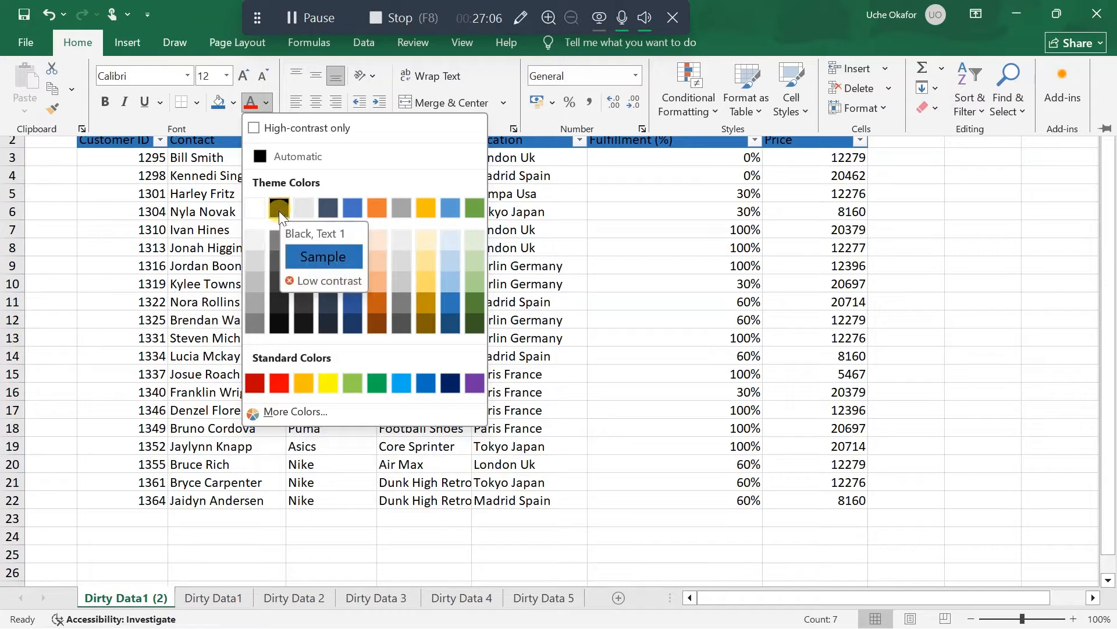
{"action": "left_click", "coordinate": [285, 327]}
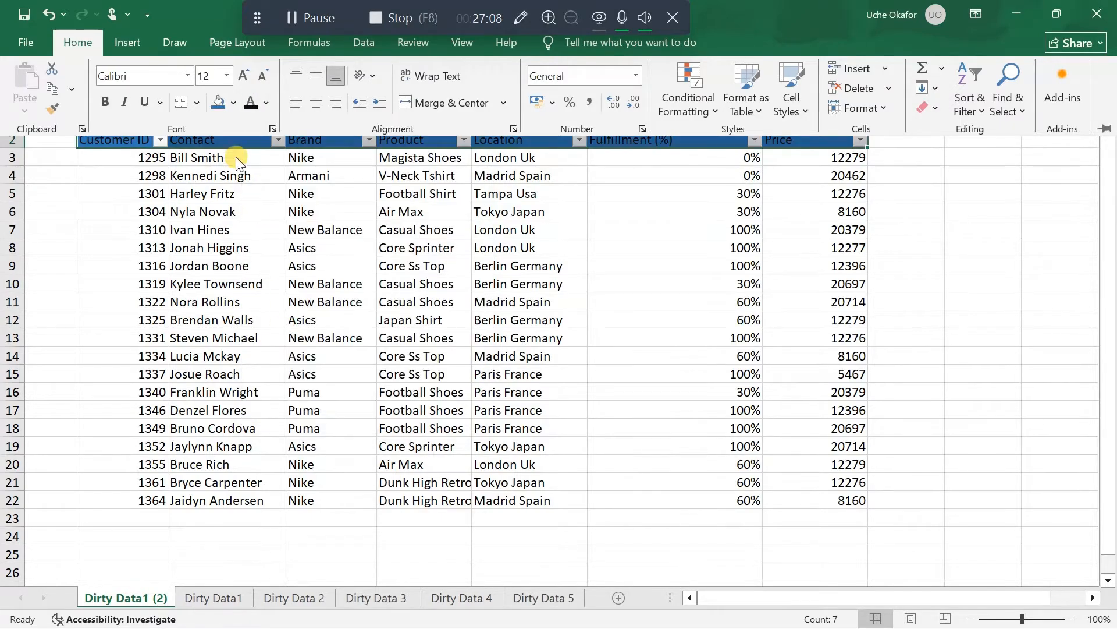
{"action": "left_click", "coordinate": [106, 105]}
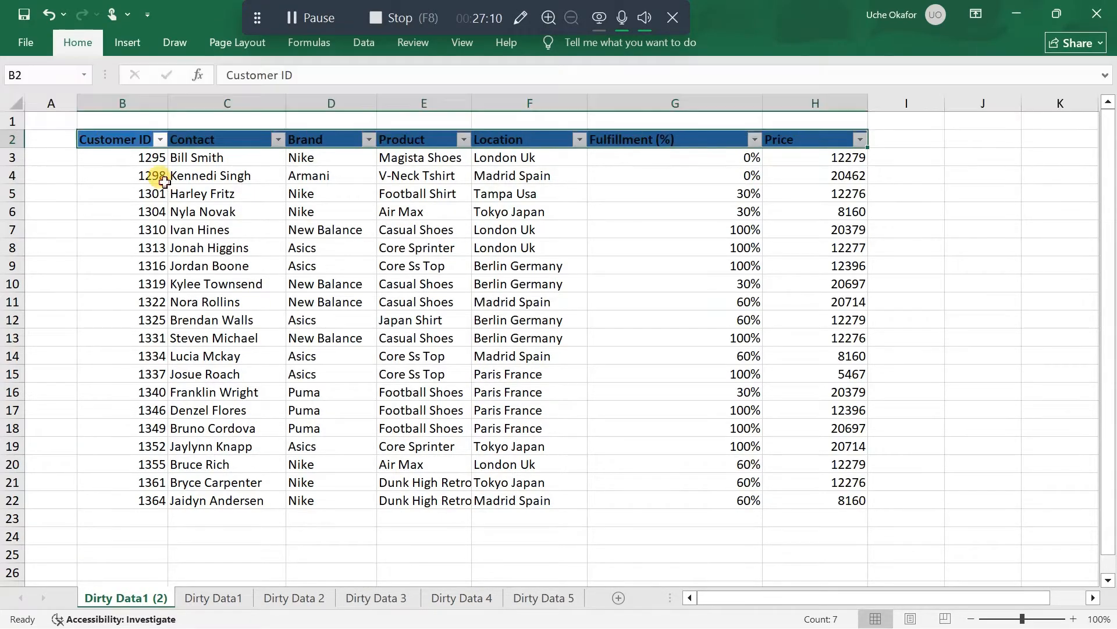
{"action": "left_click", "coordinate": [123, 152]}
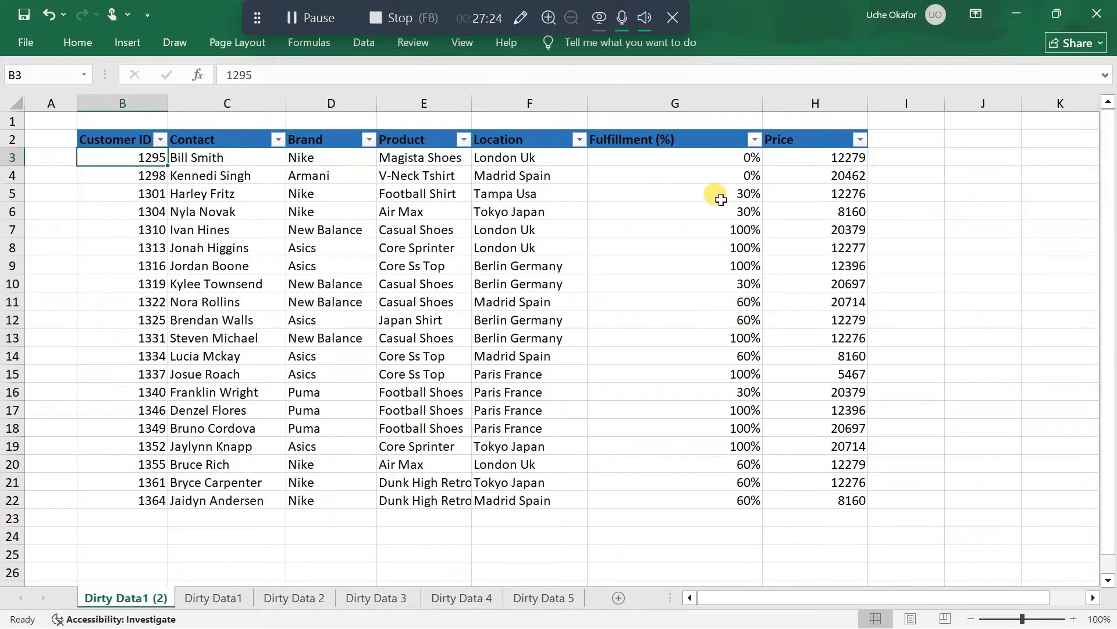
Look through the records on the Dirty Data 2 sheet from the header row down to the last rows
{"action": "left_click", "coordinate": [298, 596]}
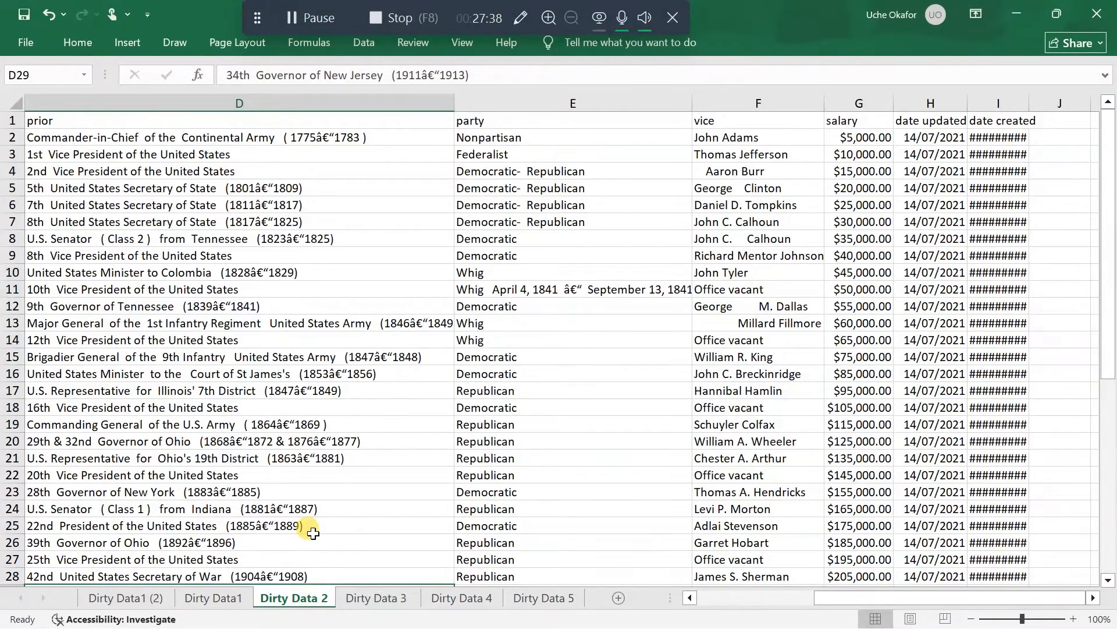
{"action": "scroll", "coordinate": [303, 579], "scroll_direction": "down", "scroll_amount": 9}
{"action": "scroll", "coordinate": [309, 559], "scroll_direction": "up", "scroll_amount": 6}
{"action": "scroll", "coordinate": [313, 533], "scroll_direction": "up", "scroll_amount": 3}
{"action": "scroll", "coordinate": [313, 534], "scroll_direction": "down", "scroll_amount": 6}
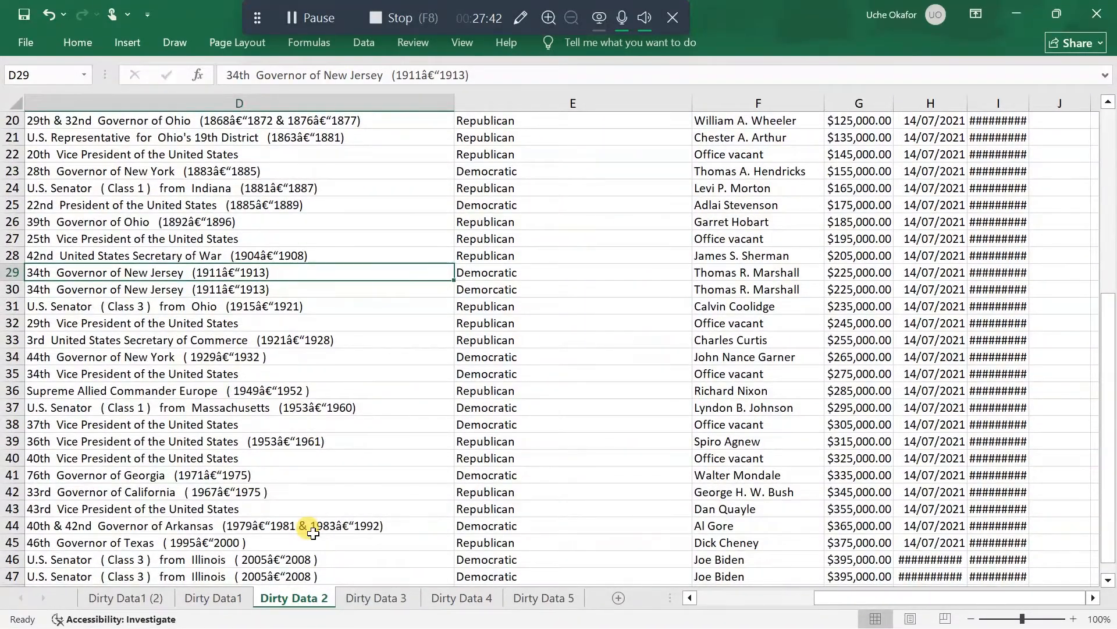
{"action": "scroll", "coordinate": [313, 533], "scroll_direction": "up", "scroll_amount": 6}
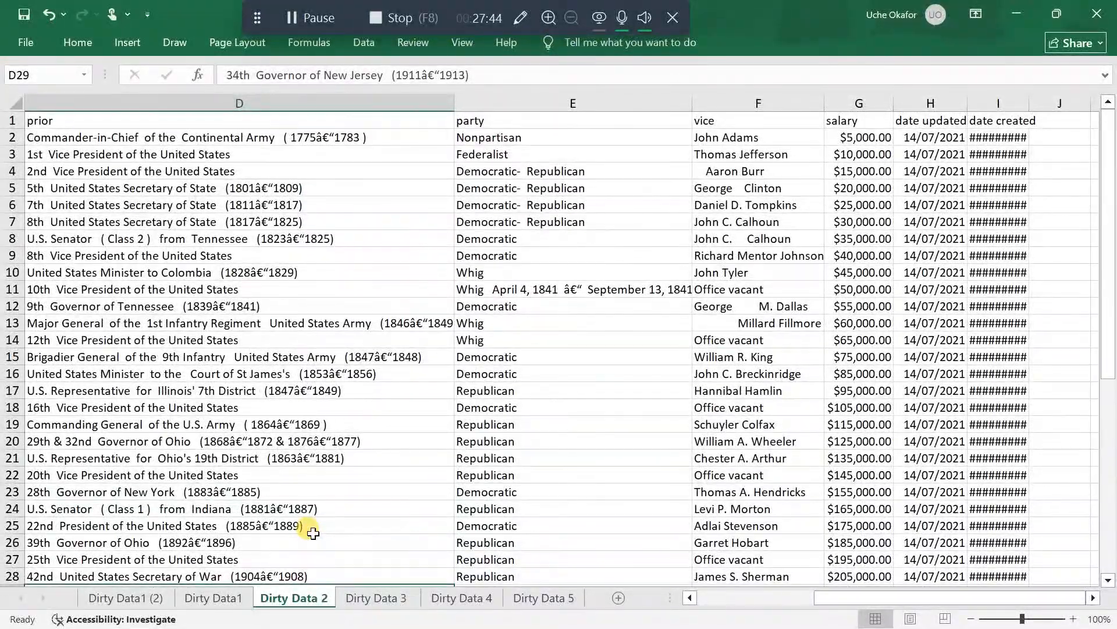
Create a copy of the Dirty Data 2 sheet in the same workbook, placed before Dirty Data 2
{"action": "right_click", "coordinate": [285, 599]}
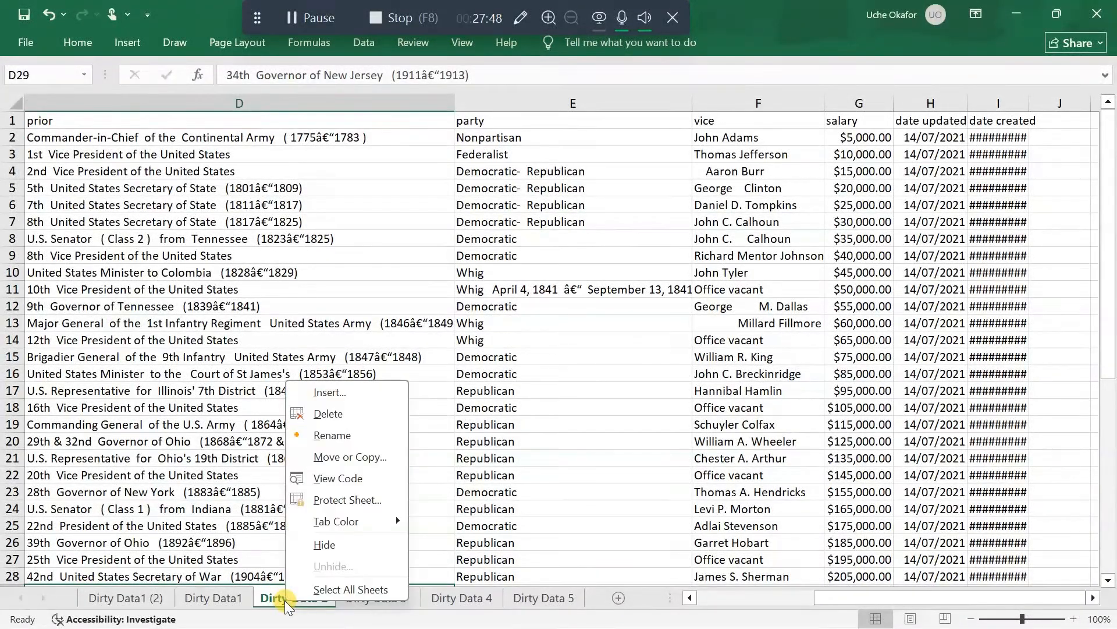
{"action": "left_click", "coordinate": [347, 456]}
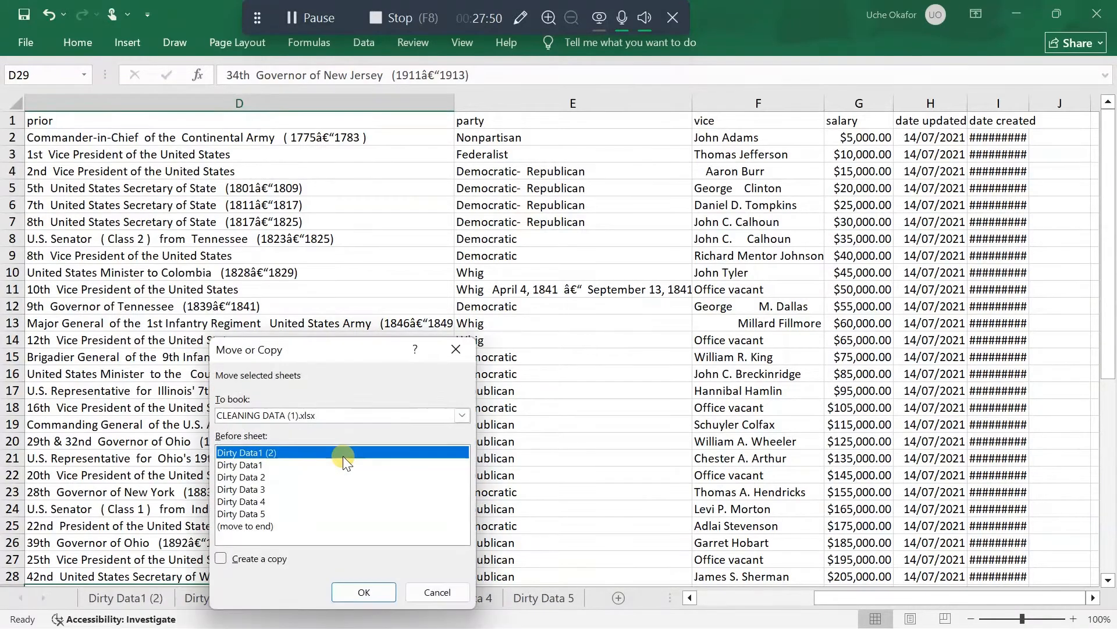
{"action": "left_click", "coordinate": [261, 476]}
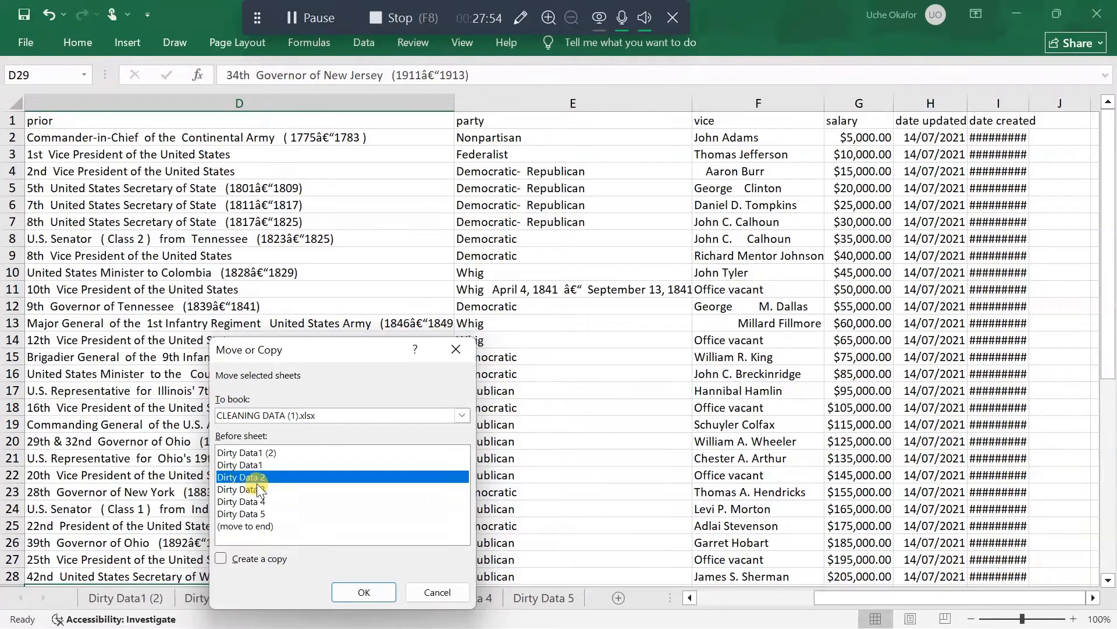
{"action": "left_click", "coordinate": [220, 557]}
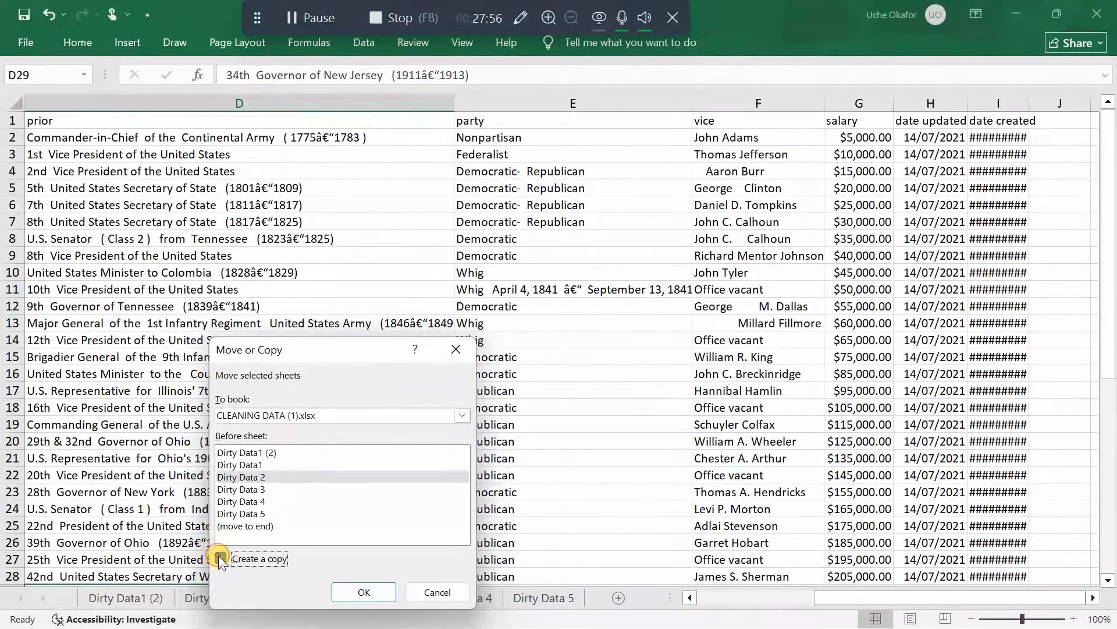
{"action": "left_click", "coordinate": [364, 592]}
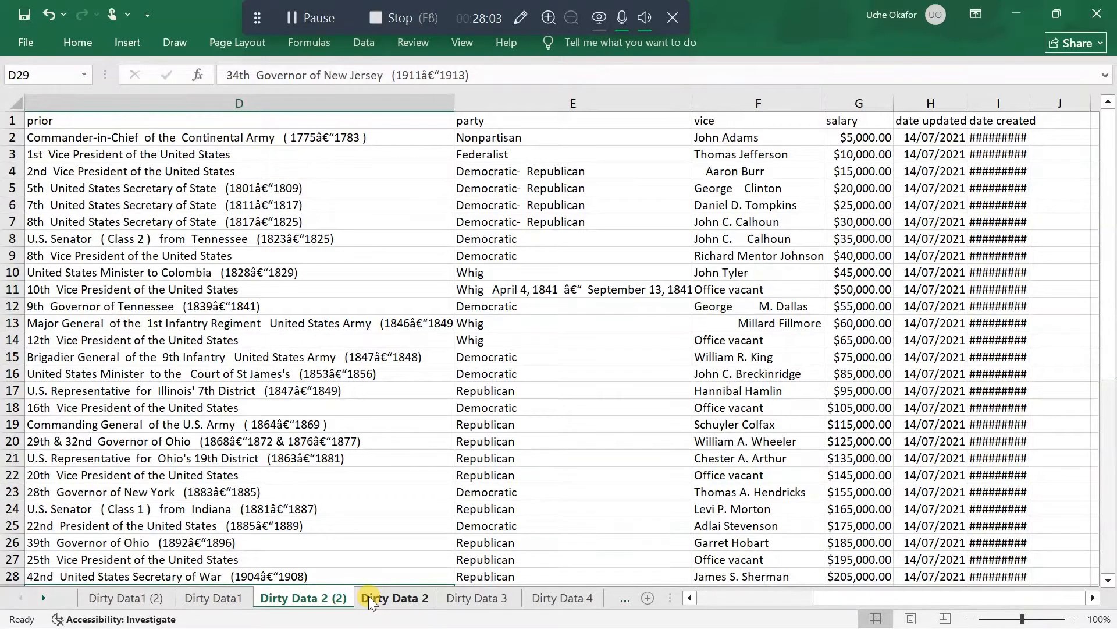
Look through all columns and rows of the copied sheet, checking the index columns and records for data problems
{"action": "scroll", "coordinate": [399, 453], "scroll_direction": "down", "scroll_amount": 1}
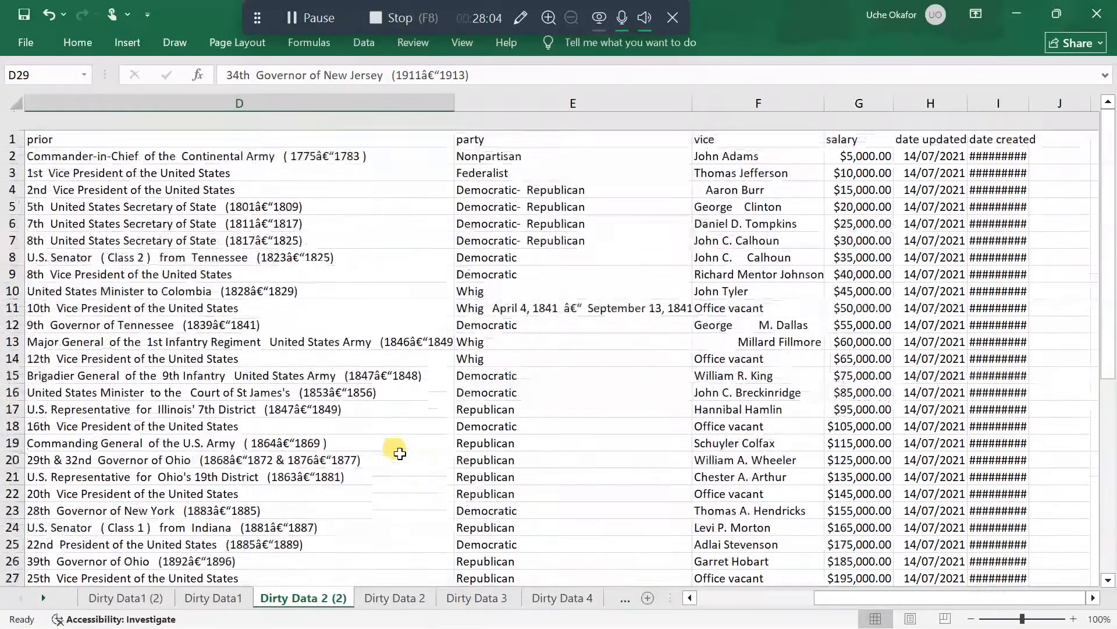
{"action": "scroll", "coordinate": [399, 453], "scroll_direction": "up", "scroll_amount": 1}
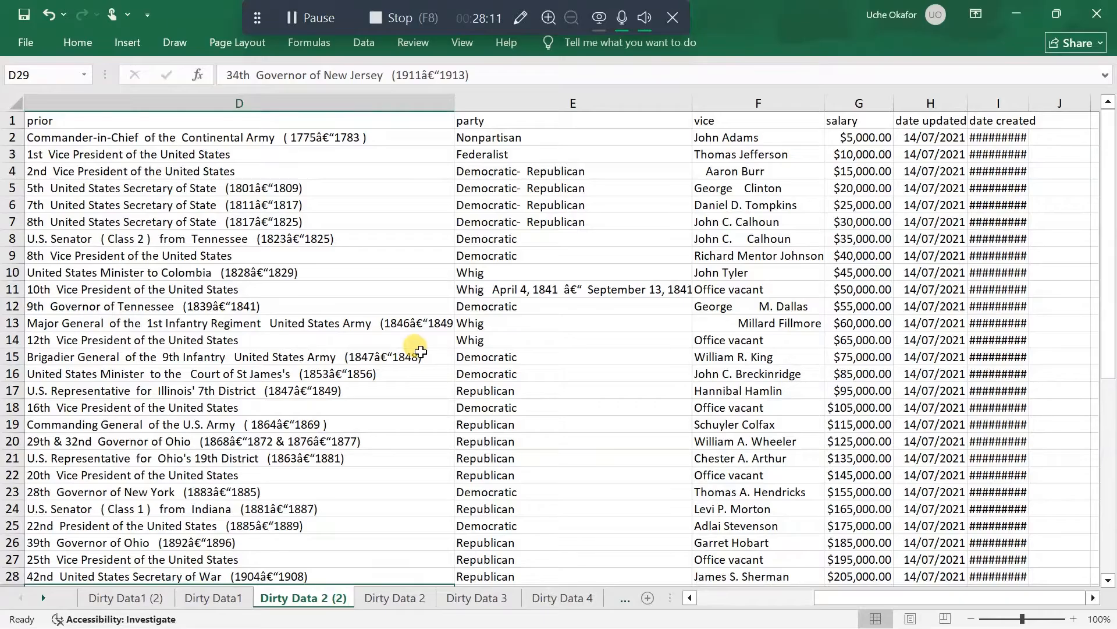
{"action": "scroll", "coordinate": [632, 305], "scroll_direction": "right", "scroll_amount": 3}
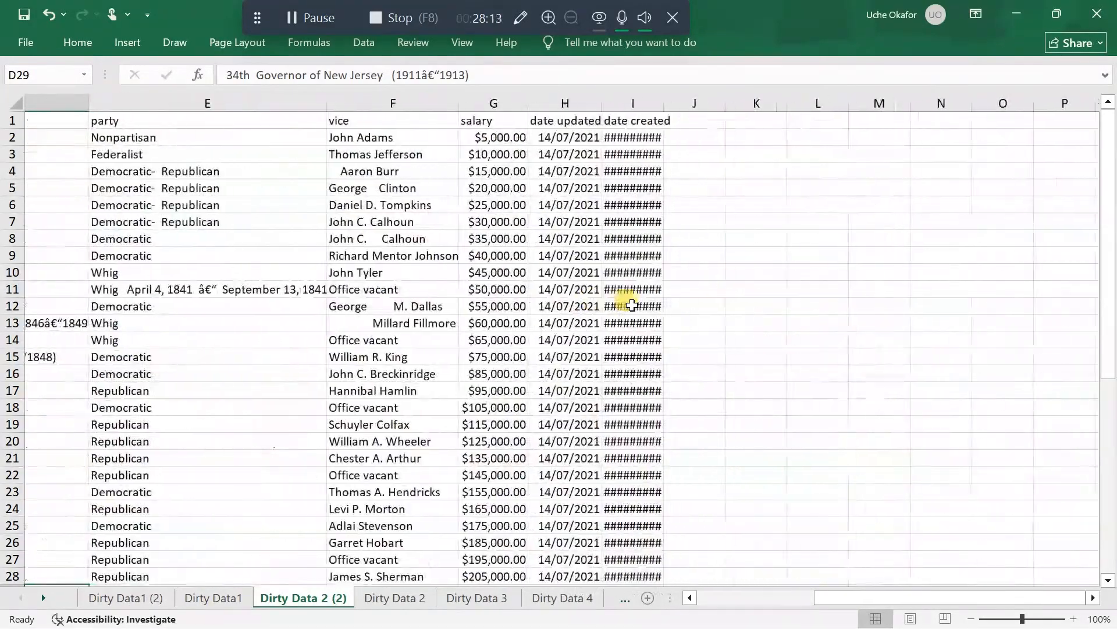
{"action": "scroll", "coordinate": [632, 305], "scroll_direction": "left", "scroll_amount": 3}
{"action": "scroll", "coordinate": [632, 305], "scroll_direction": "down", "scroll_amount": 3}
{"action": "scroll", "coordinate": [632, 305], "scroll_direction": "up", "scroll_amount": 3}
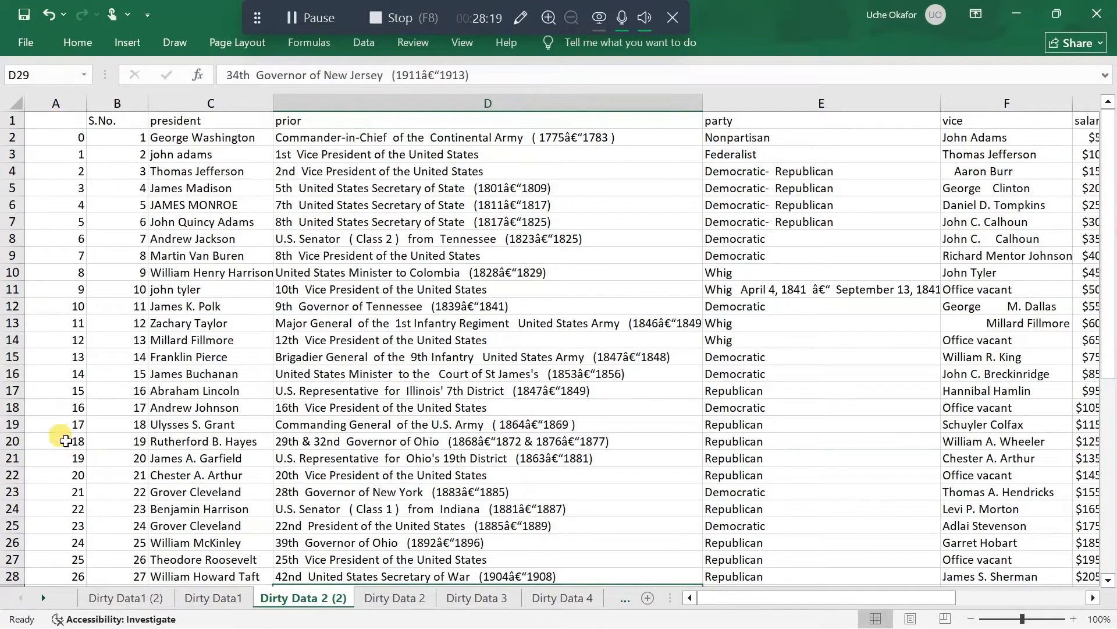
{"action": "scroll", "coordinate": [149, 358], "scroll_direction": "down", "scroll_amount": 10}
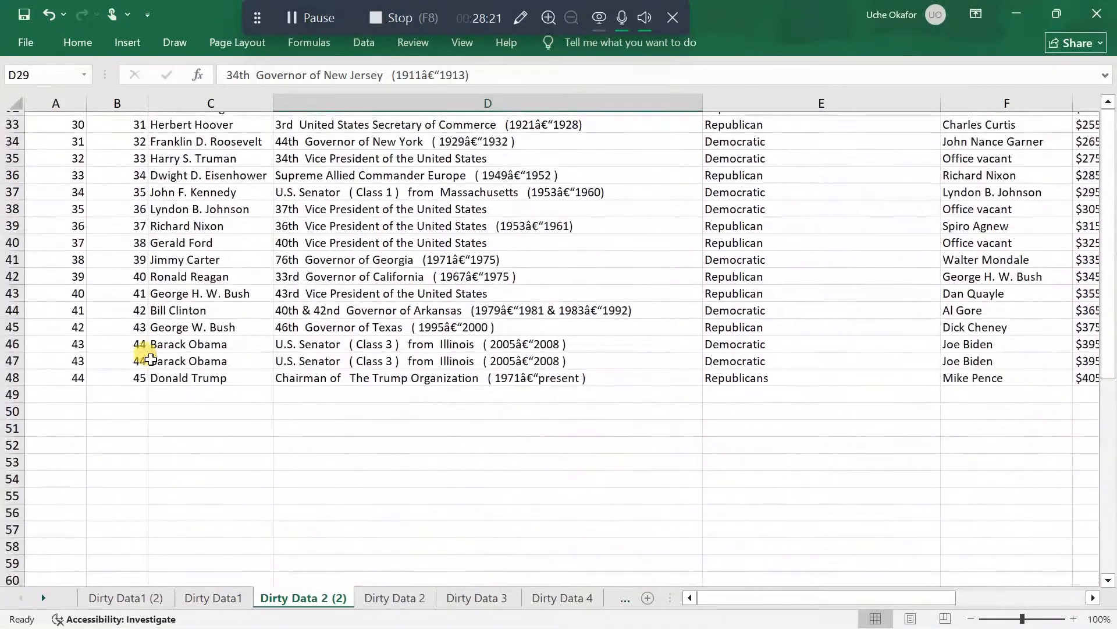
{"action": "scroll", "coordinate": [150, 359], "scroll_direction": "up", "scroll_amount": 11}
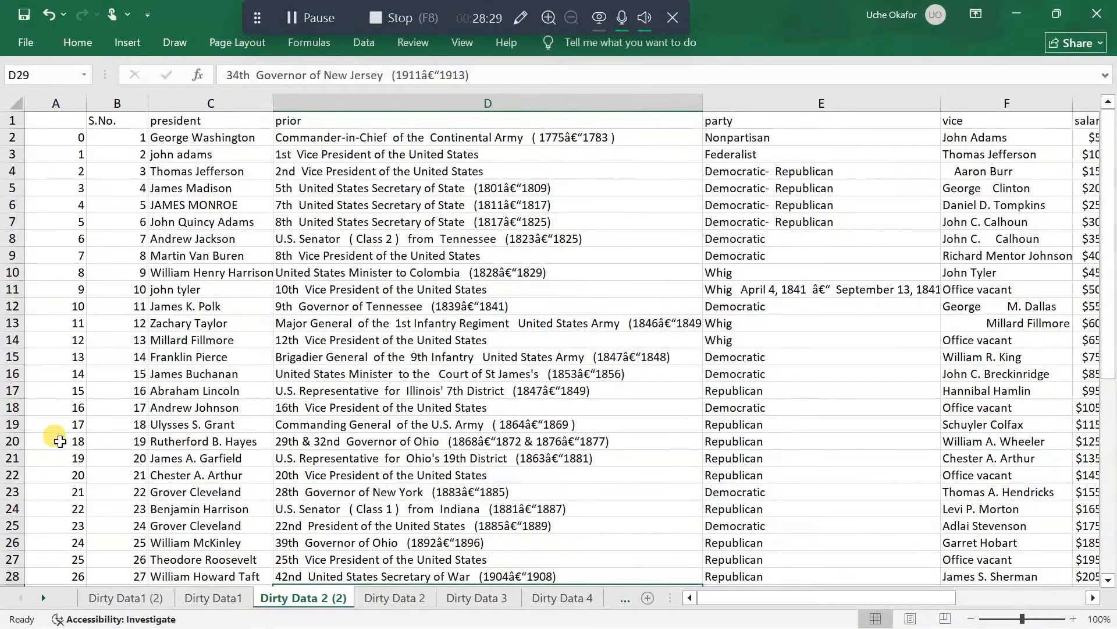
{"action": "scroll", "coordinate": [60, 441], "scroll_direction": "down", "scroll_amount": 1}
{"action": "scroll", "coordinate": [55, 429], "scroll_direction": "up", "scroll_amount": 1}
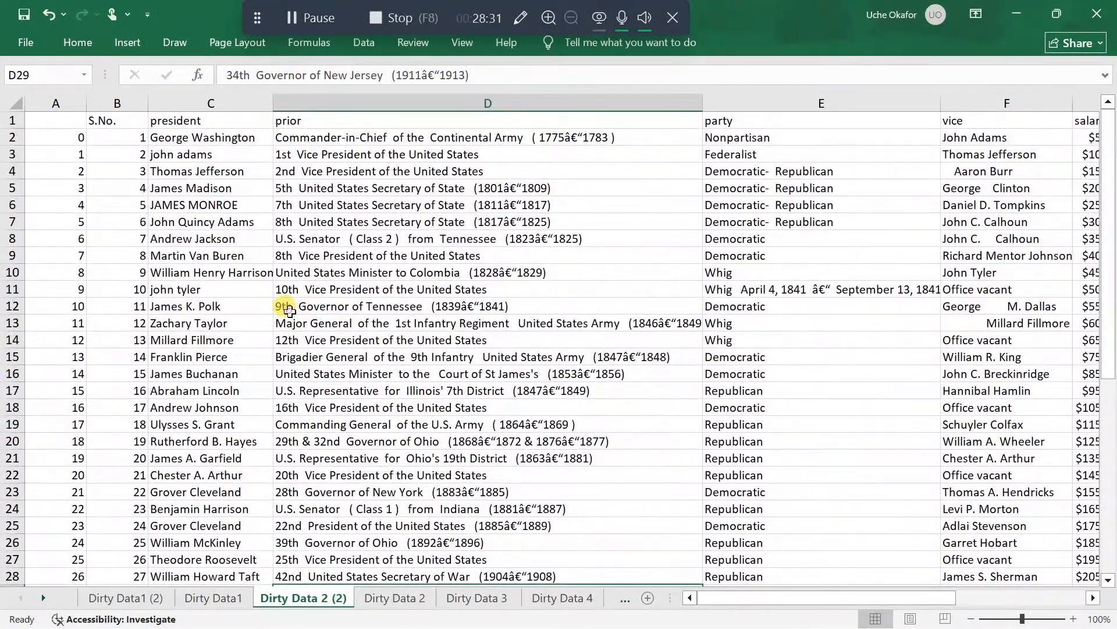
Add filters to the header row of the presidents table
{"action": "left_click", "coordinate": [289, 309]}
{"action": "left_click", "coordinate": [107, 236]}
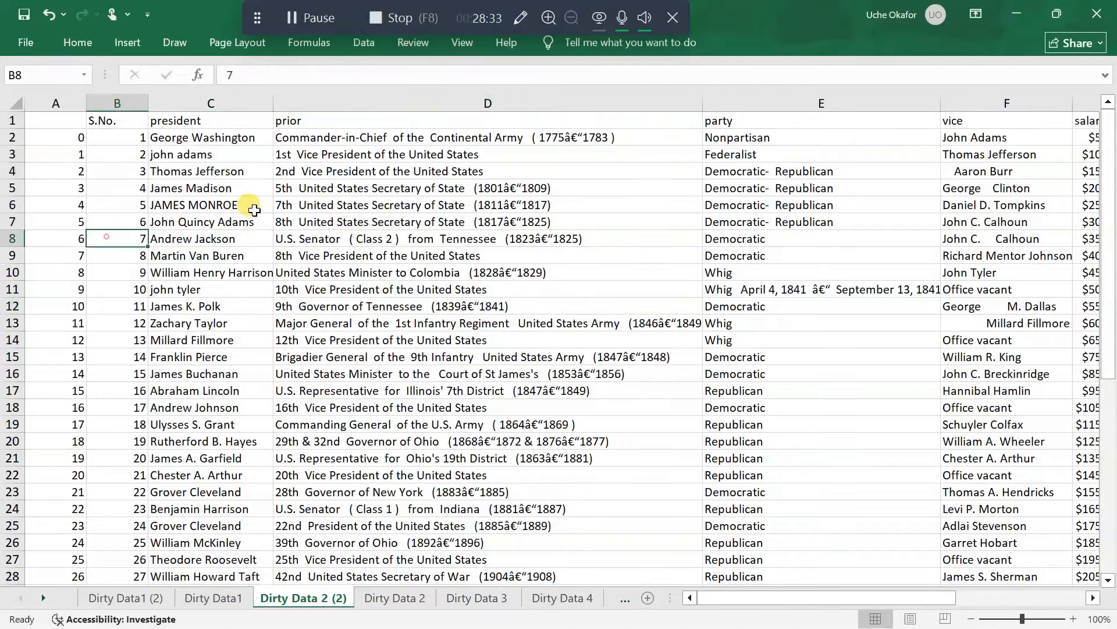
{"action": "left_click", "coordinate": [362, 45]}
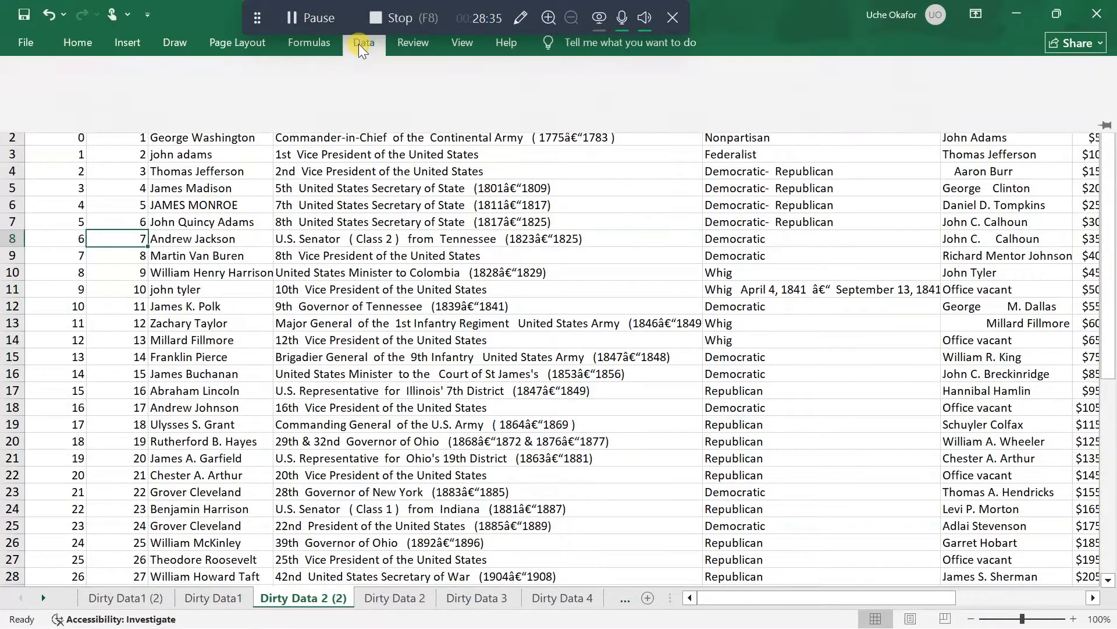
{"action": "left_click", "coordinate": [546, 96]}
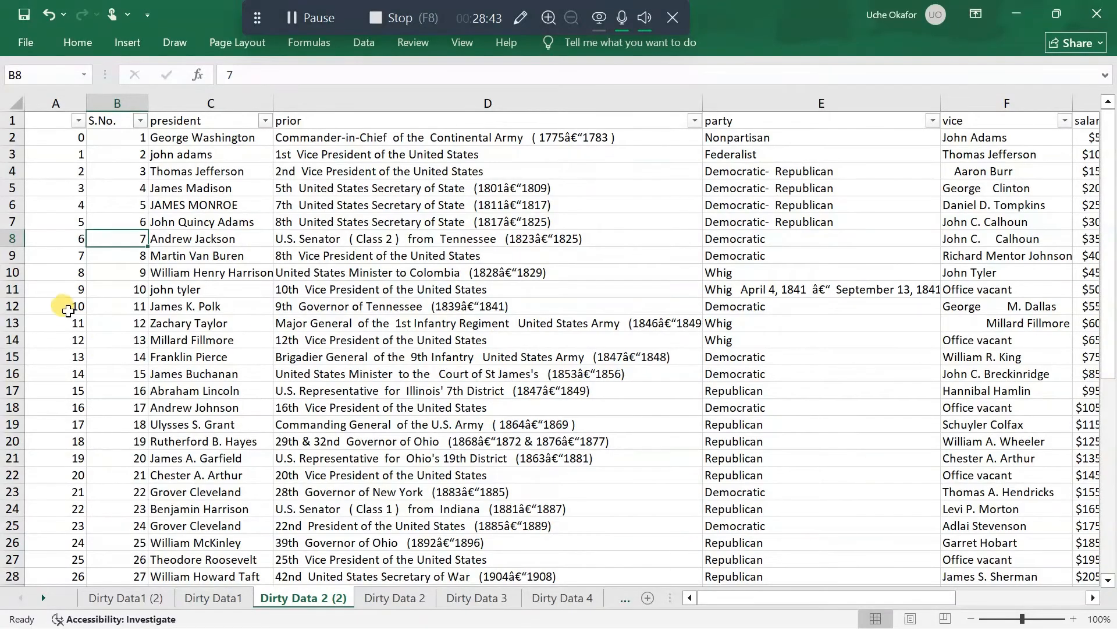
Delete the unlabelled index column A in front of the S.No. column
{"action": "scroll", "coordinate": [52, 282], "scroll_direction": "down", "scroll_amount": 4}
{"action": "scroll", "coordinate": [54, 283], "scroll_direction": "down", "scroll_amount": 4}
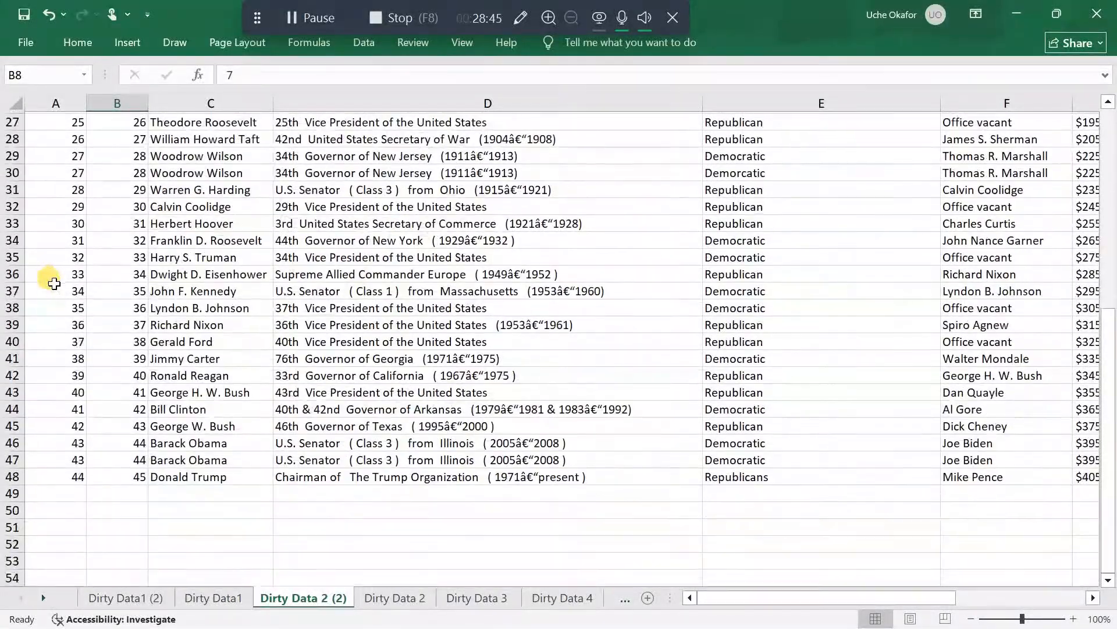
{"action": "scroll", "coordinate": [52, 281], "scroll_direction": "up", "scroll_amount": 9}
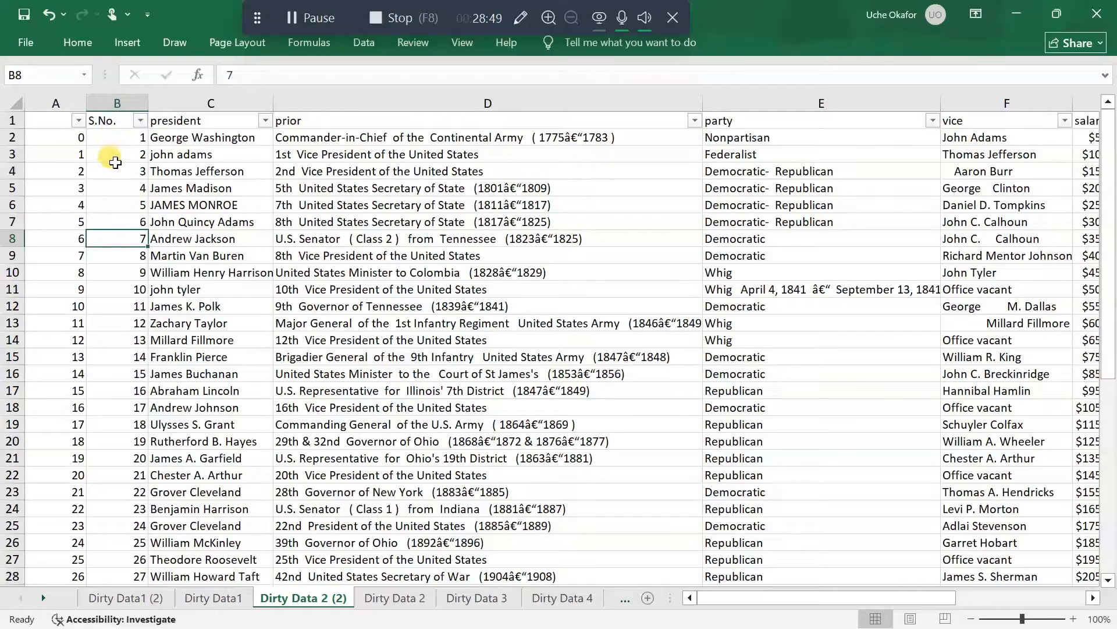
{"action": "left_click", "coordinate": [56, 103]}
{"action": "right_click", "coordinate": [55, 105]}
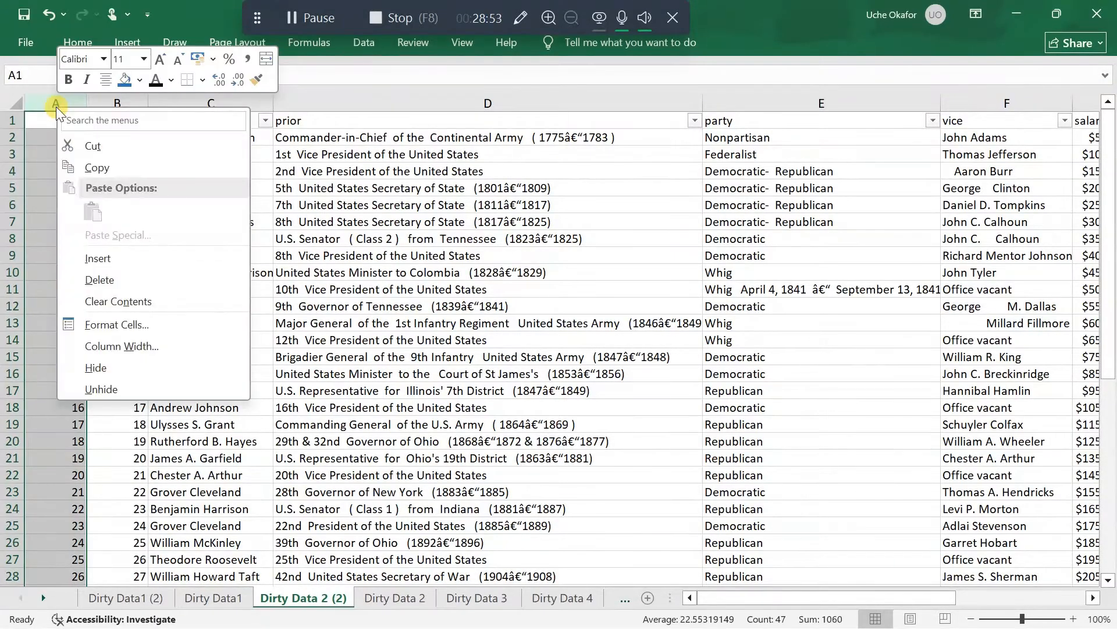
{"action": "left_click", "coordinate": [139, 282]}
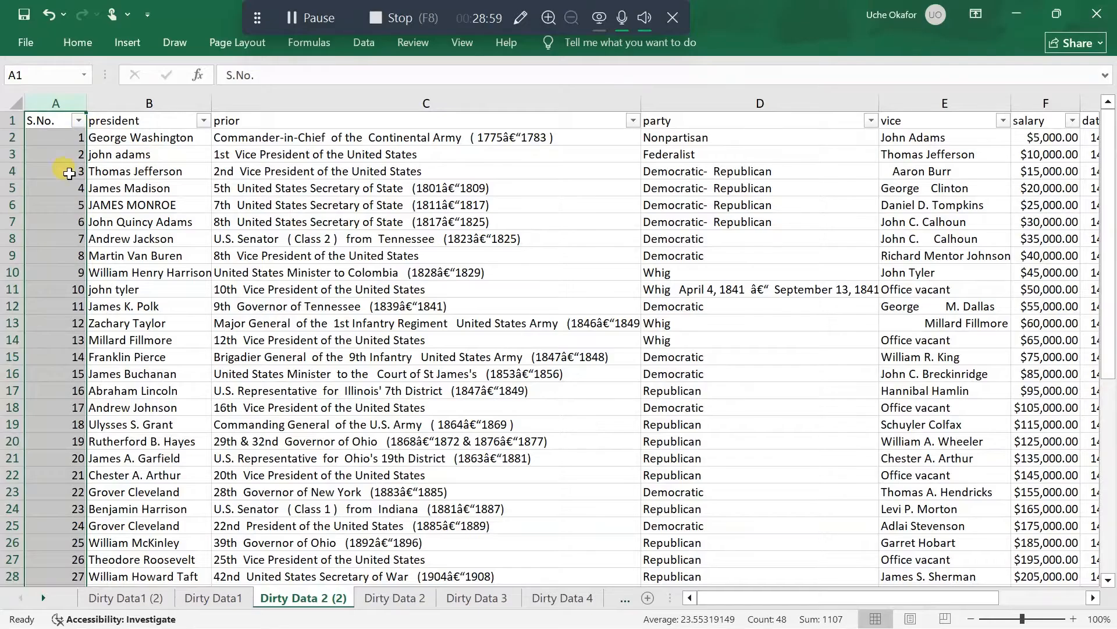
Examine the distinct names in the president column's filter list for inconsistent entries
{"action": "scroll", "coordinate": [57, 356], "scroll_direction": "down", "scroll_amount": 6}
{"action": "scroll", "coordinate": [57, 356], "scroll_direction": "up", "scroll_amount": 6}
{"action": "left_click", "coordinate": [203, 121]}
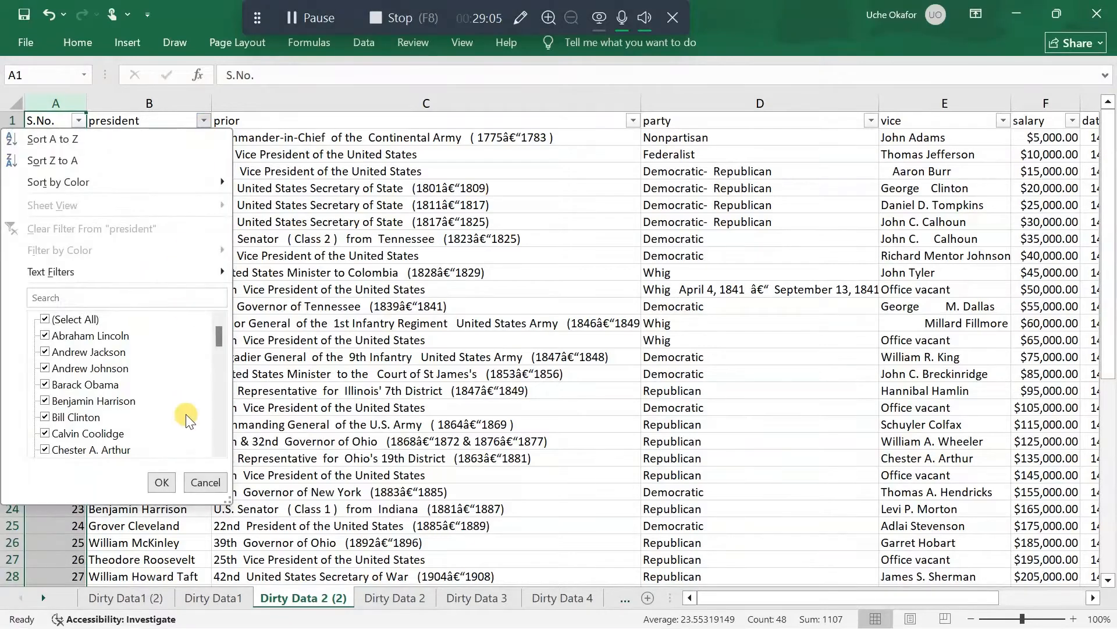
{"action": "scroll", "coordinate": [187, 419], "scroll_direction": "down", "scroll_amount": 7}
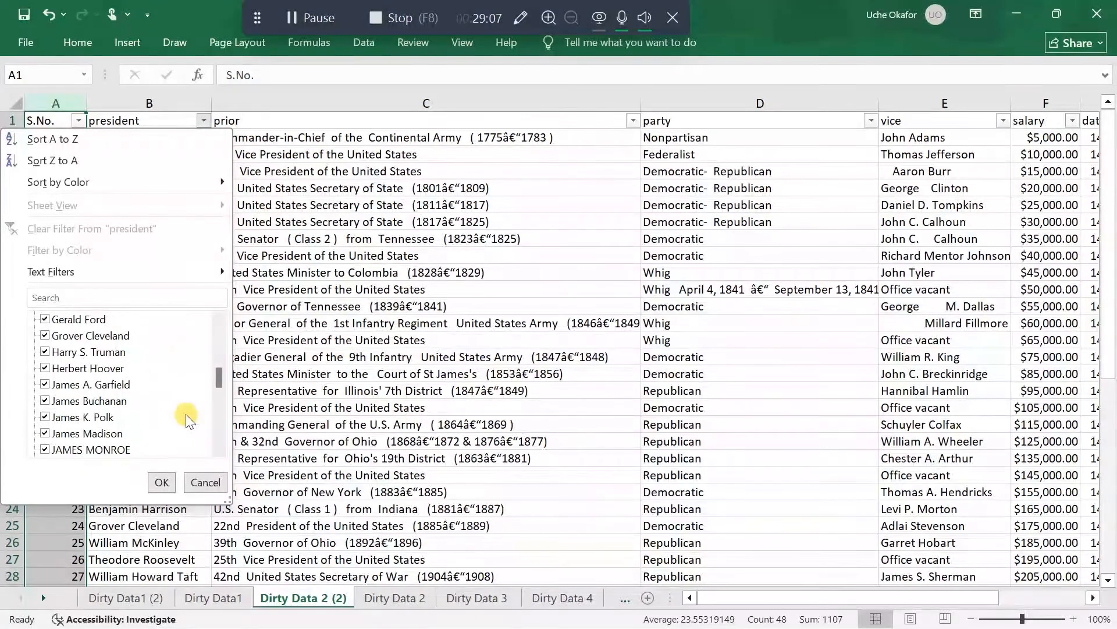
{"action": "scroll", "coordinate": [187, 419], "scroll_direction": "down", "scroll_amount": 2}
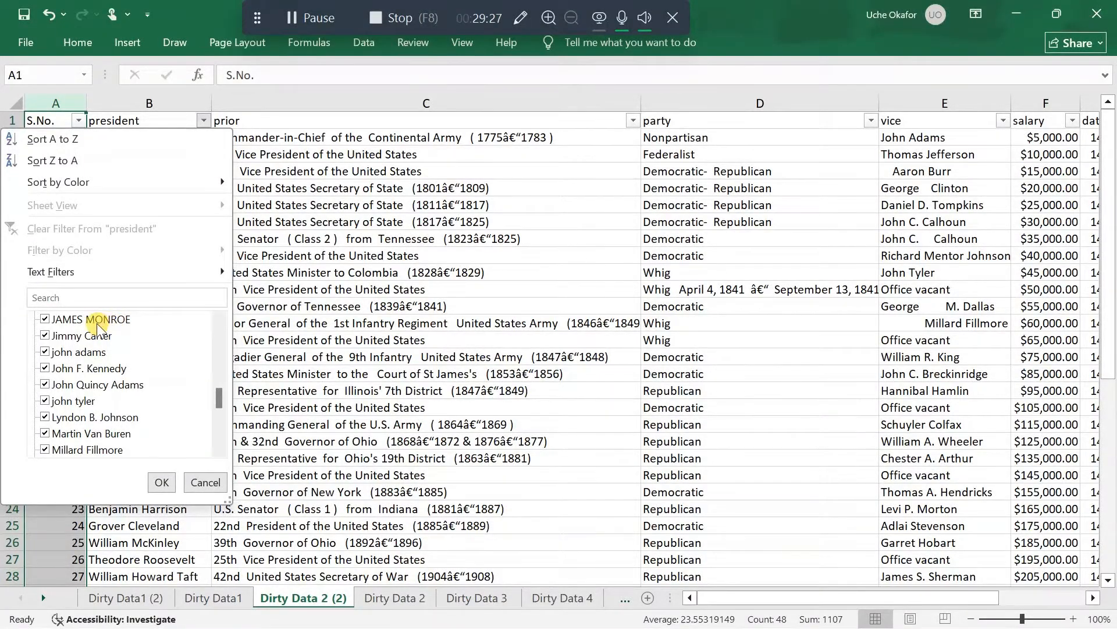
Check the full list of president names in the column filter for inconsistent letter case, keeping every name selected
{"action": "scroll", "coordinate": [81, 356], "scroll_direction": "up", "scroll_amount": 2}
{"action": "scroll", "coordinate": [82, 357], "scroll_direction": "down", "scroll_amount": 6}
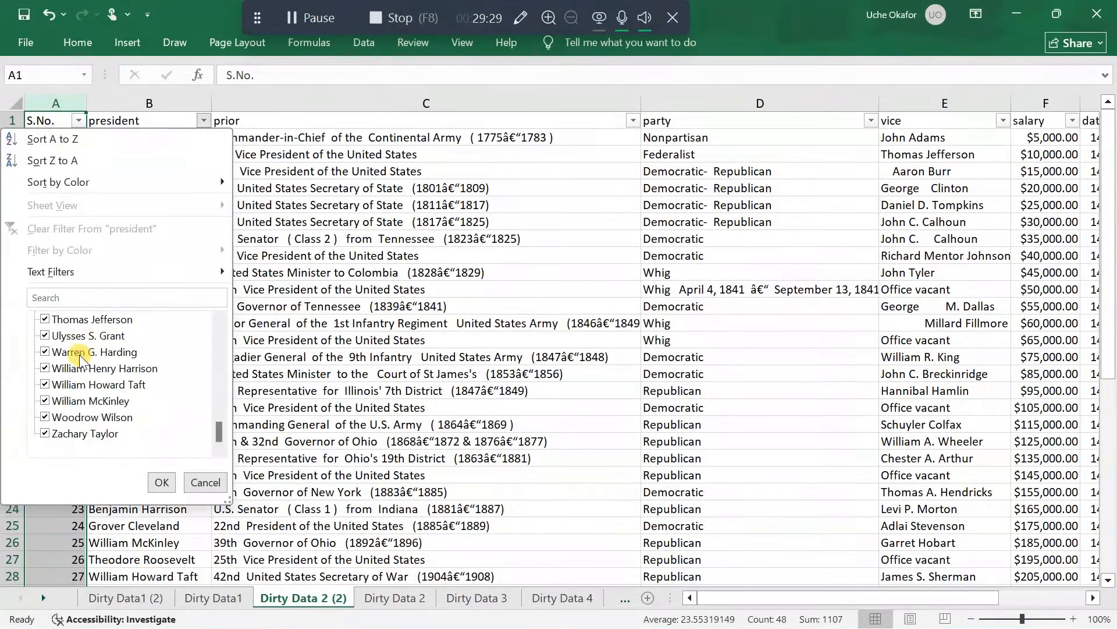
{"action": "scroll", "coordinate": [82, 356], "scroll_direction": "up", "scroll_amount": 13}
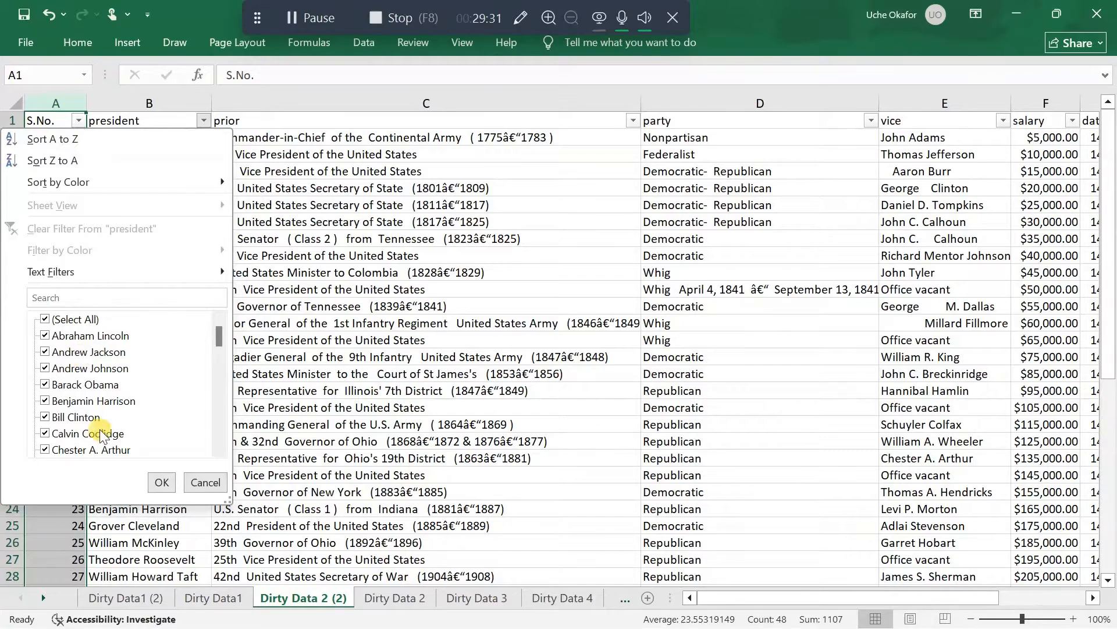
{"action": "scroll", "coordinate": [120, 385], "scroll_direction": "down", "scroll_amount": 3}
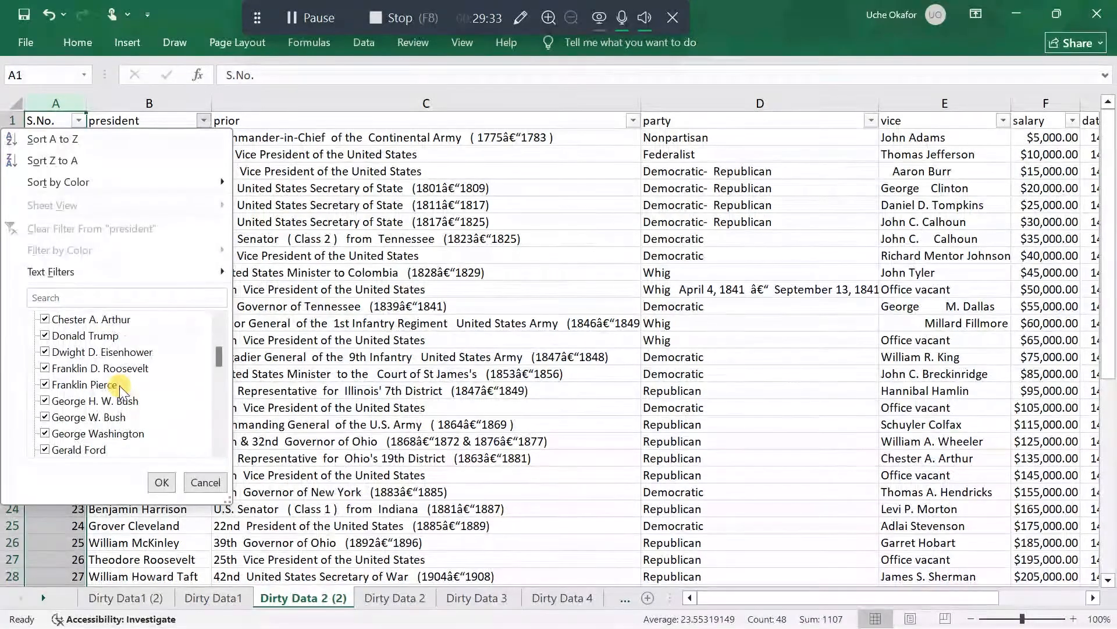
{"action": "scroll", "coordinate": [120, 386], "scroll_direction": "up", "scroll_amount": 3}
{"action": "scroll", "coordinate": [120, 385], "scroll_direction": "down", "scroll_amount": 6}
{"action": "scroll", "coordinate": [119, 385], "scroll_direction": "up", "scroll_amount": 6}
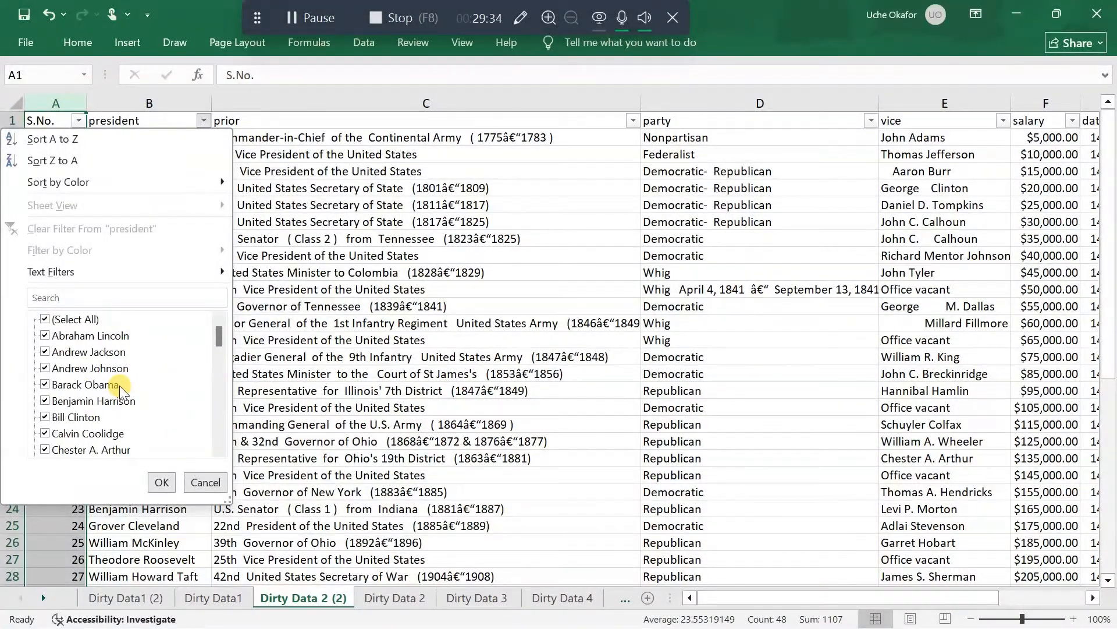
{"action": "left_click", "coordinate": [162, 482]}
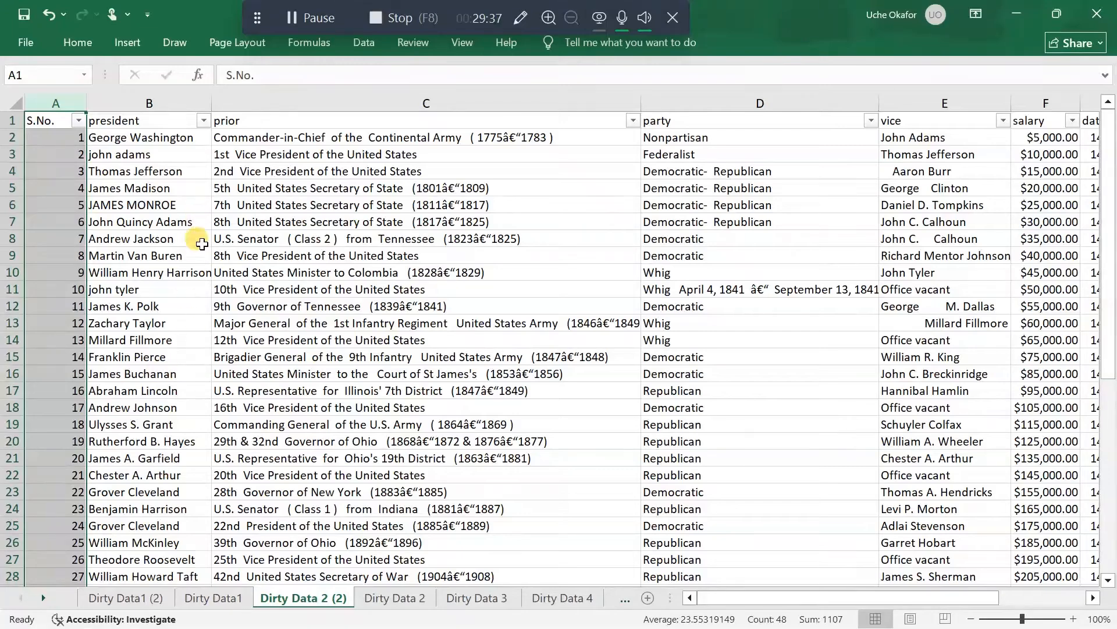
Insert a blank column C between the president and prior columns
{"action": "left_click", "coordinate": [252, 101]}
{"action": "right_click", "coordinate": [252, 103]}
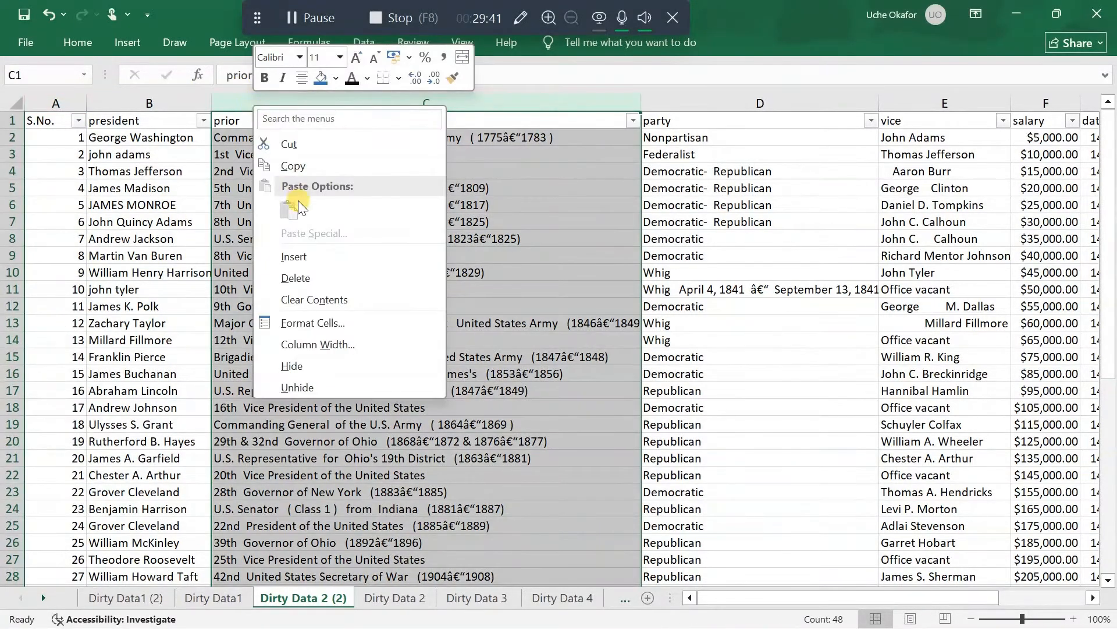
{"action": "left_click", "coordinate": [294, 257]}
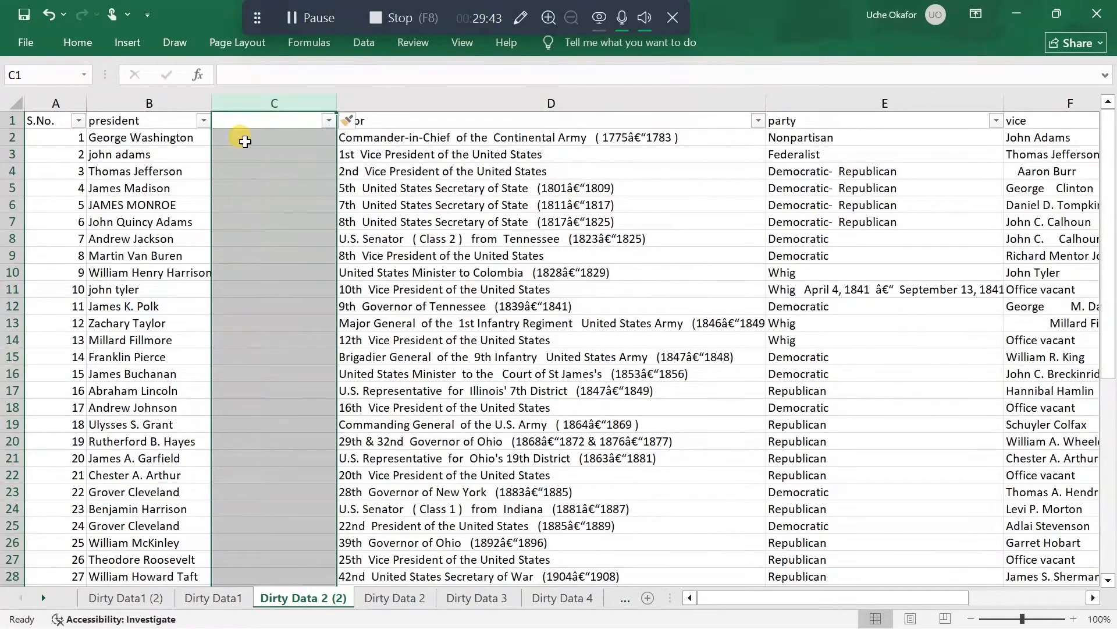
Enter the formula =PROPER(B1) in cell C1 to put the president header in proper case
{"action": "left_click", "coordinate": [248, 116]}
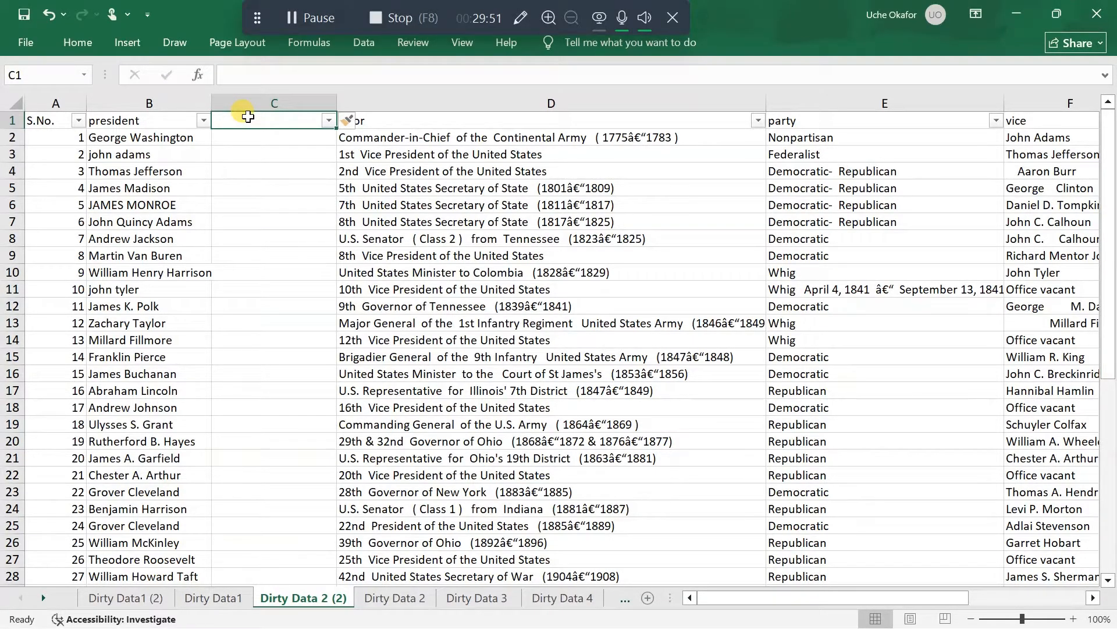
{"action": "type", "text": "="}
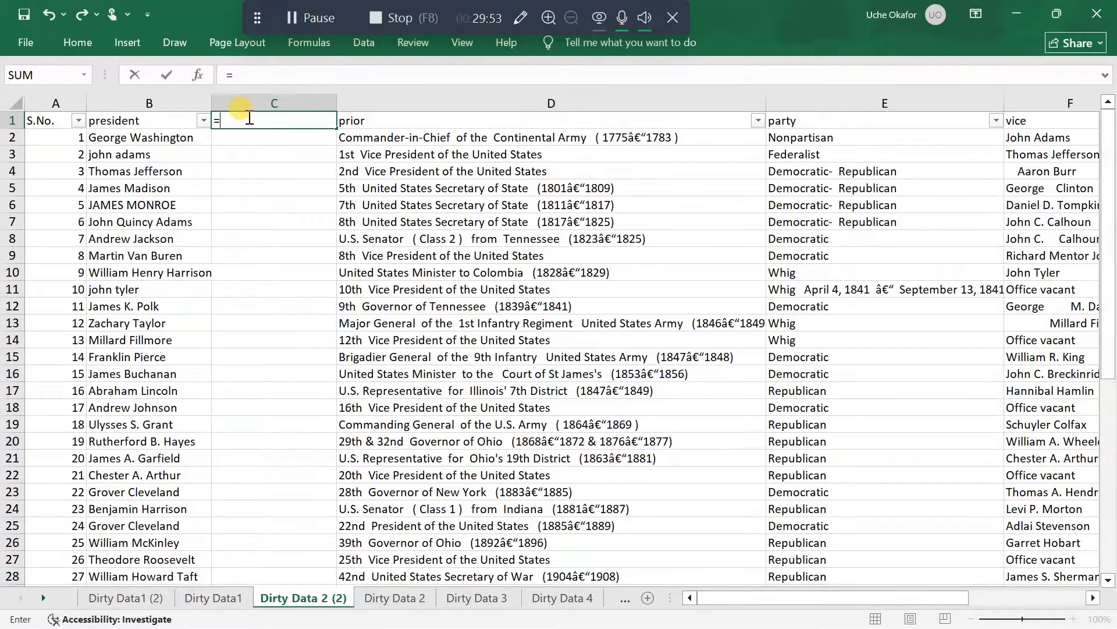
{"action": "type", "text": "pr"}
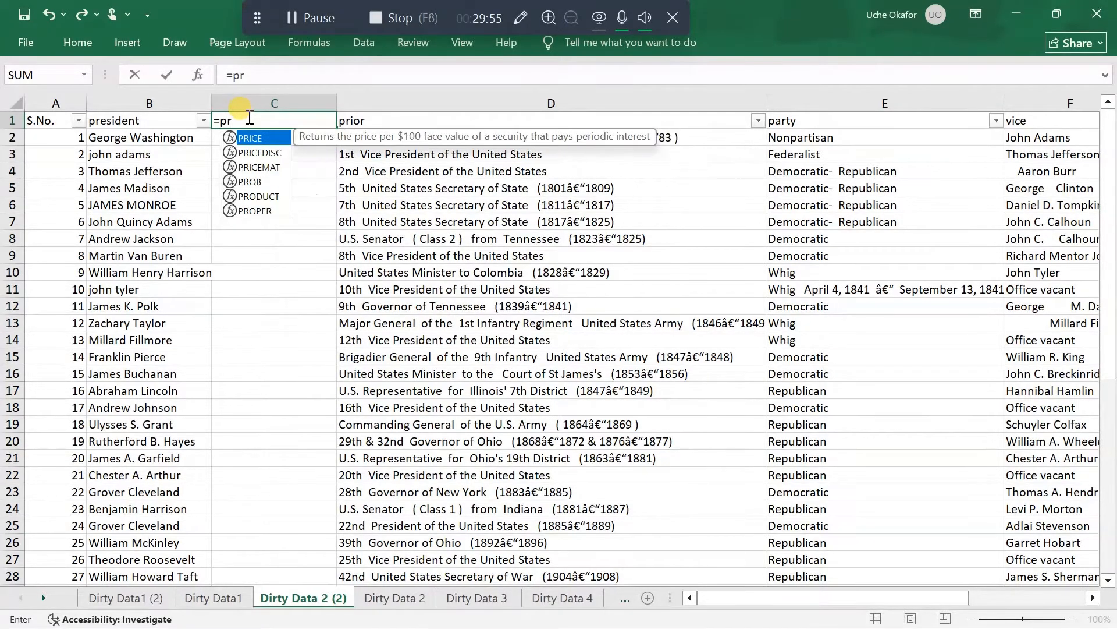
{"action": "type", "text": "op"}
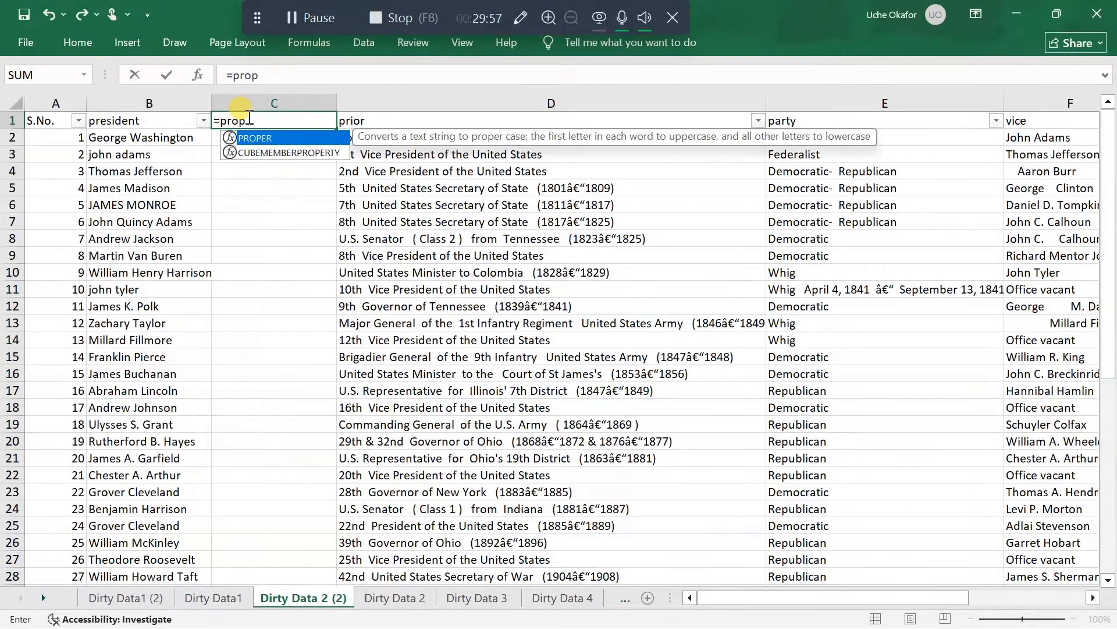
{"action": "key", "text": "Tab"}
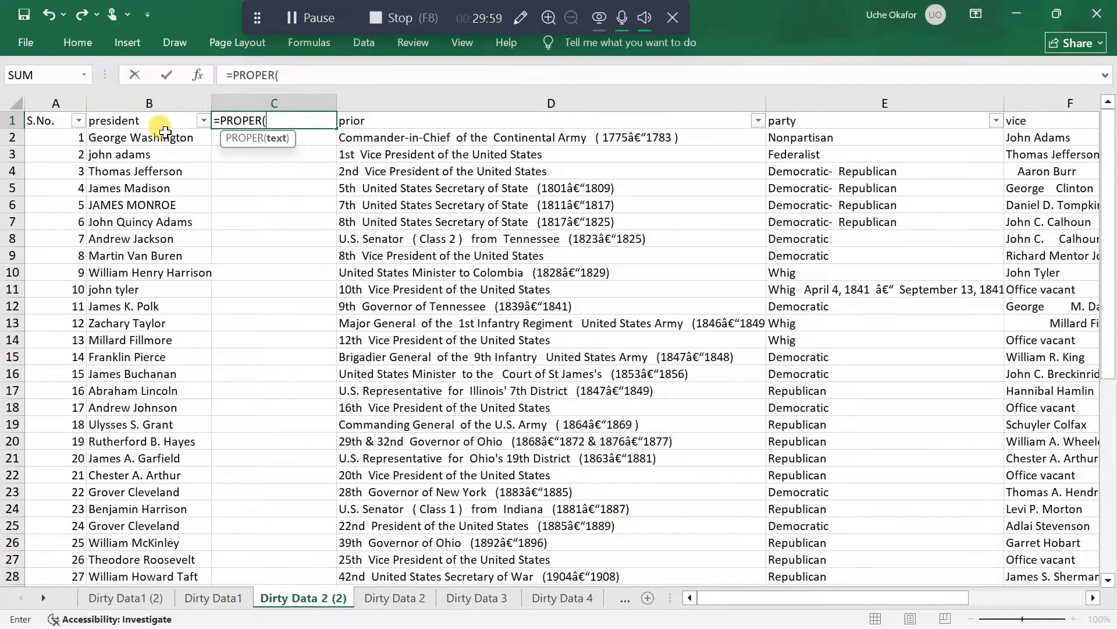
{"action": "left_click", "coordinate": [160, 120]}
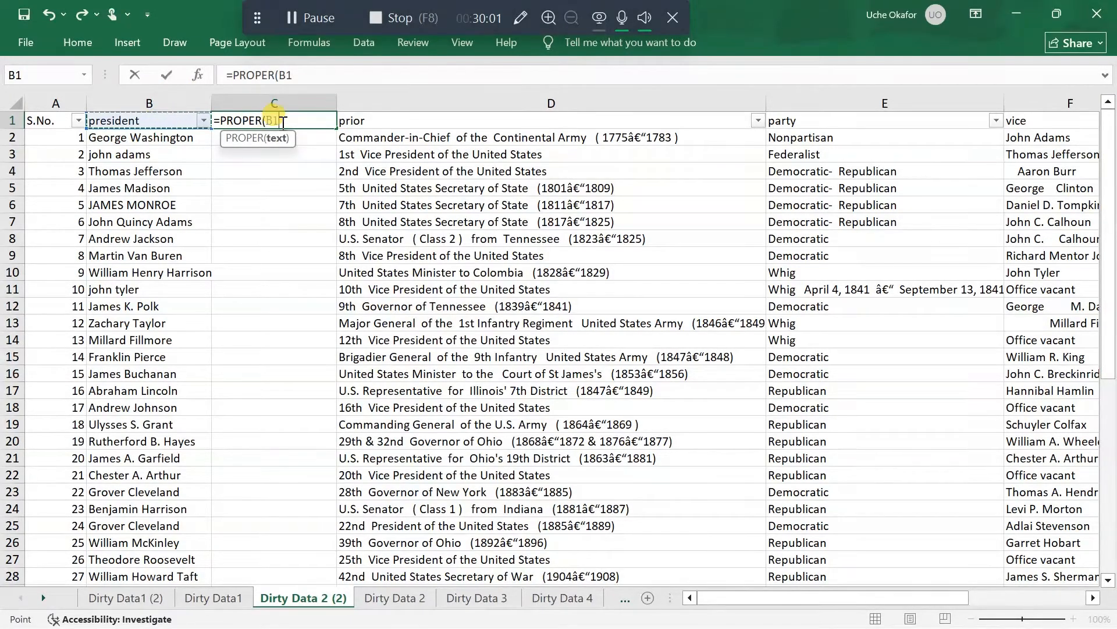
{"action": "type", "text": ")"}
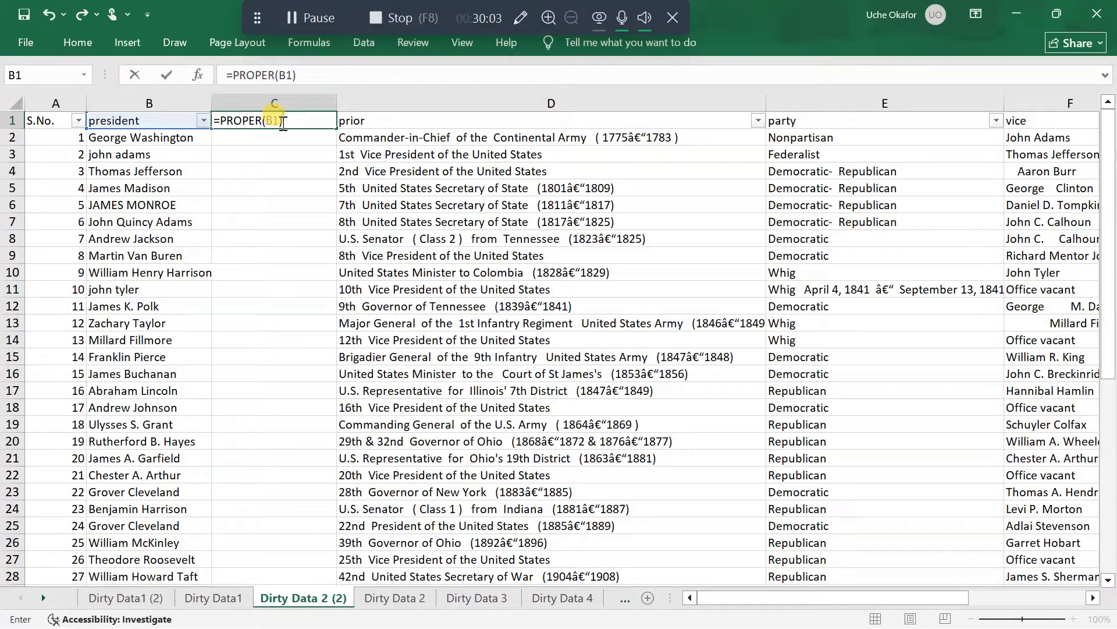
{"action": "key", "text": "ctrl+Return"}
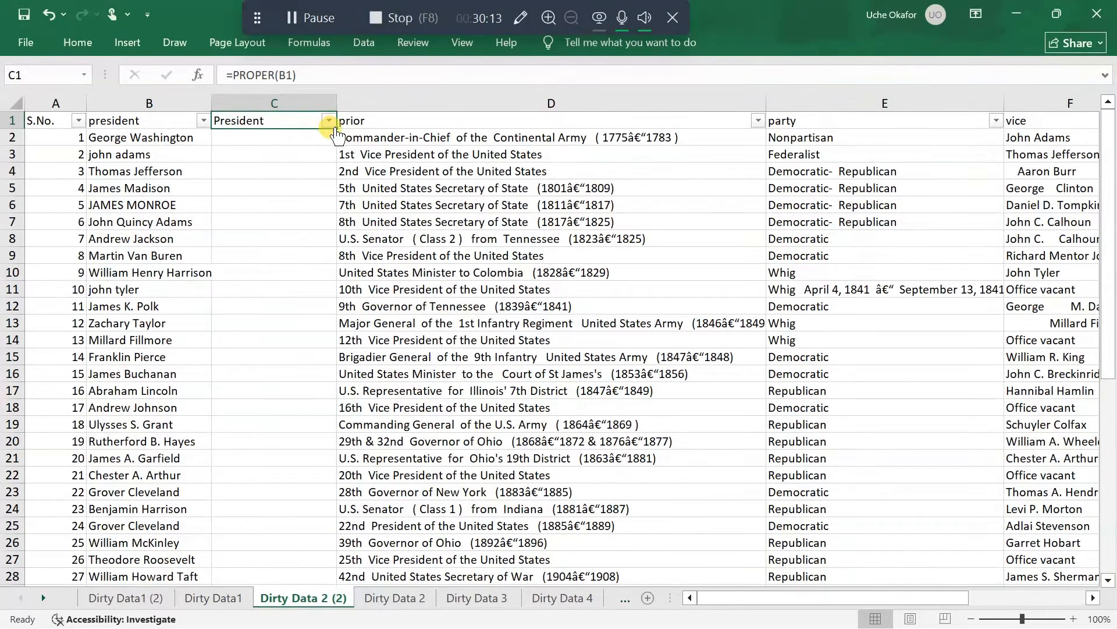
Fill the PROPER formula from C1 down to the last record in row 48 and check the converted names
{"action": "left_click", "coordinate": [337, 130]}
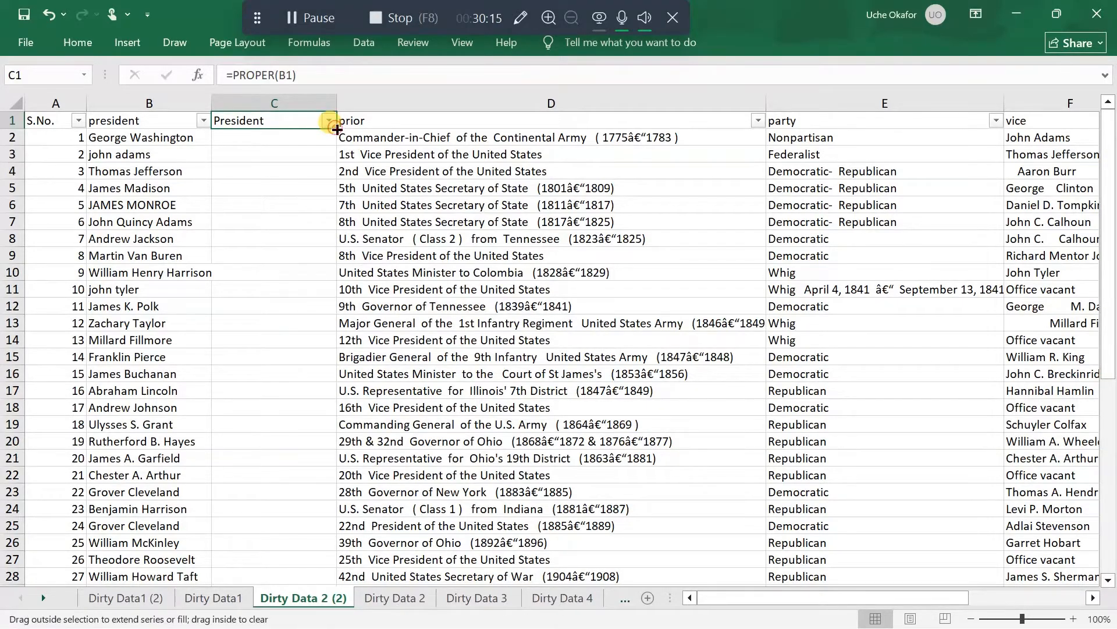
{"action": "double_click", "coordinate": [337, 130]}
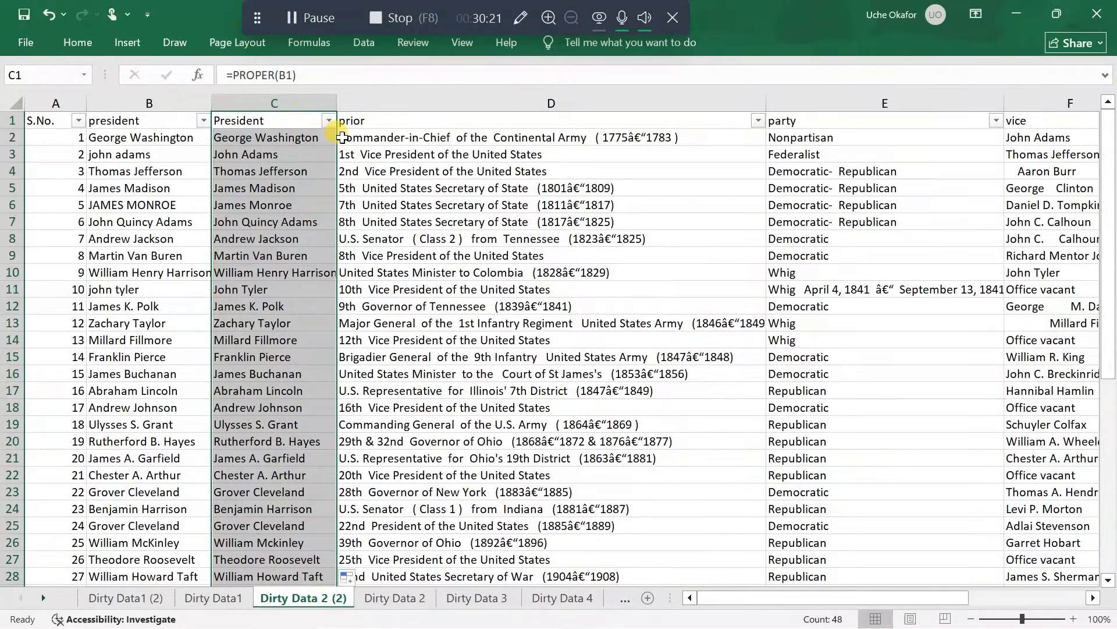
{"action": "left_click", "coordinate": [314, 126]}
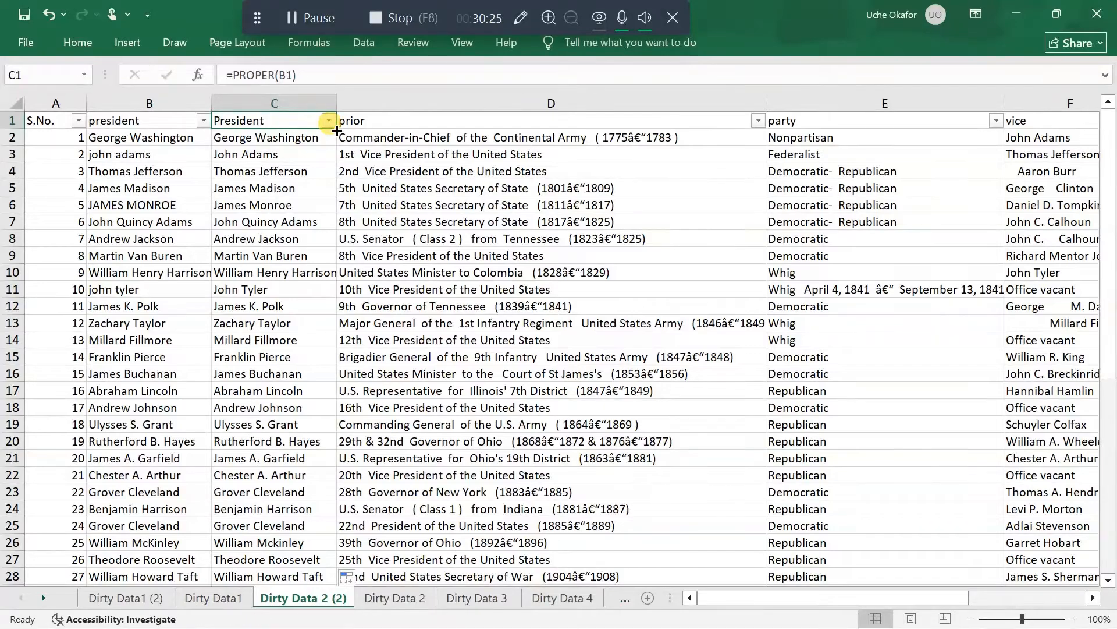
{"action": "double_click", "coordinate": [336, 130]}
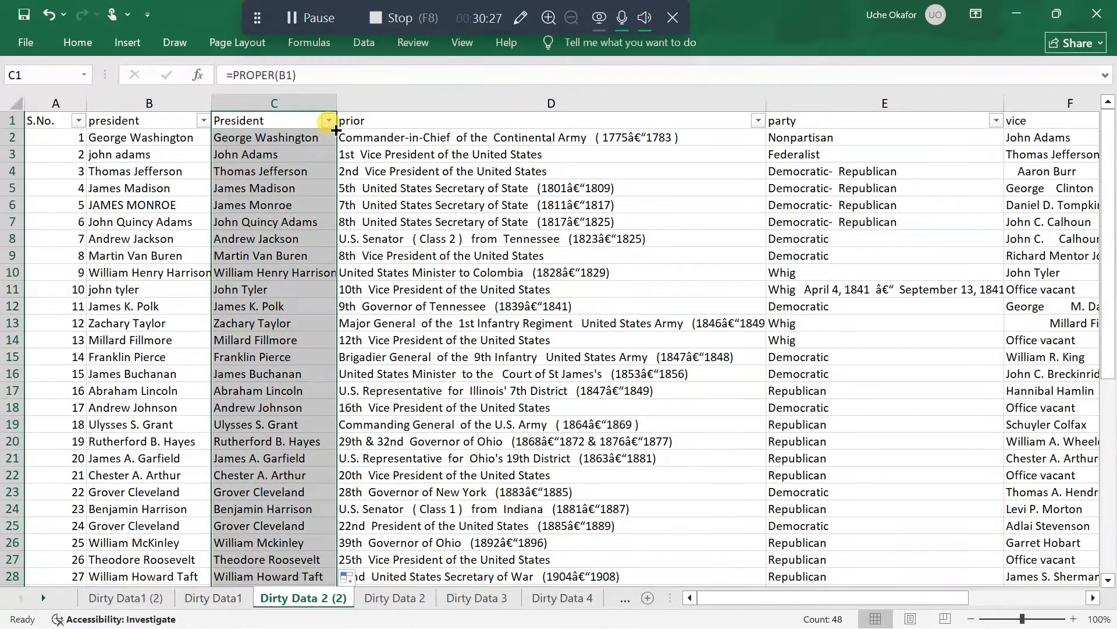
{"action": "left_click", "coordinate": [336, 130]}
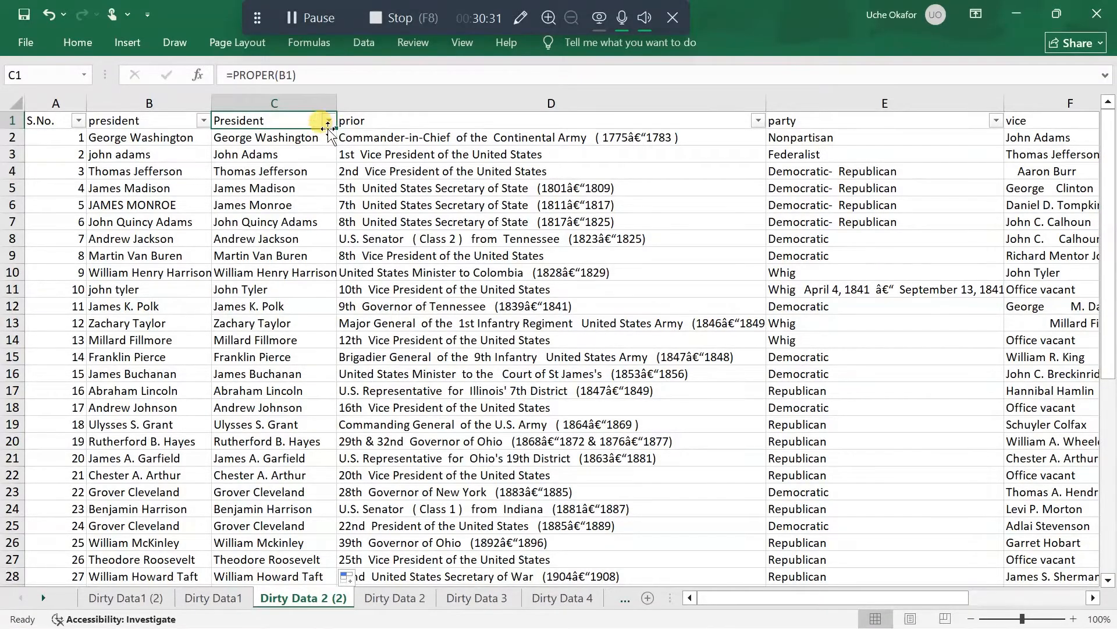
{"action": "scroll", "coordinate": [319, 327], "scroll_direction": "down", "scroll_amount": 1}
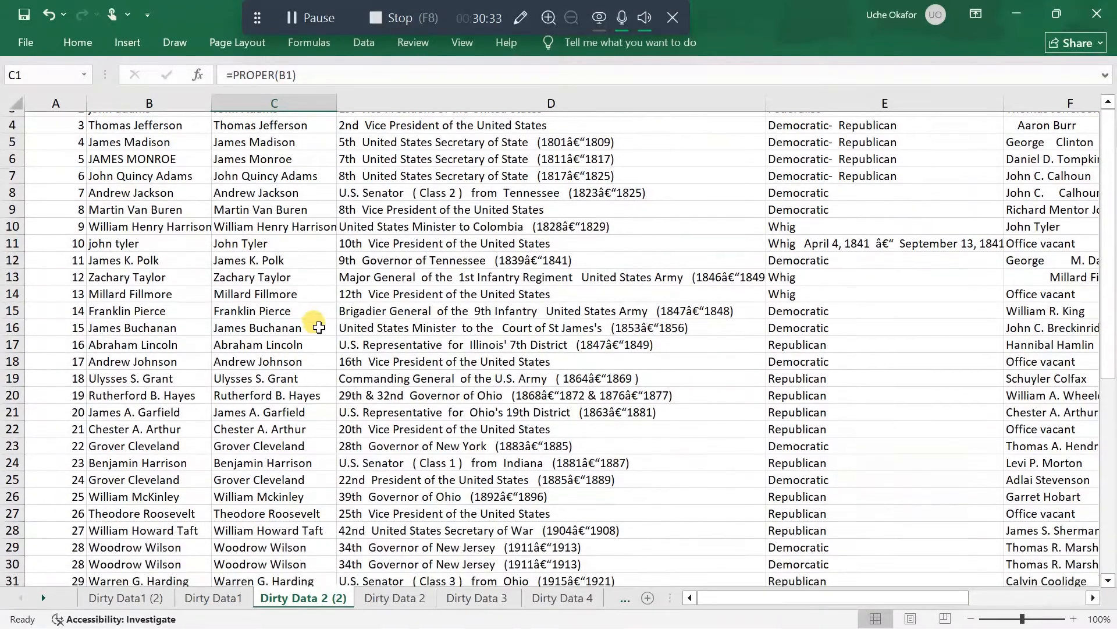
{"action": "scroll", "coordinate": [319, 327], "scroll_direction": "up", "scroll_amount": 1}
{"action": "scroll", "coordinate": [319, 327], "scroll_direction": "down", "scroll_amount": 1}
{"action": "scroll", "coordinate": [319, 328], "scroll_direction": "up", "scroll_amount": 1}
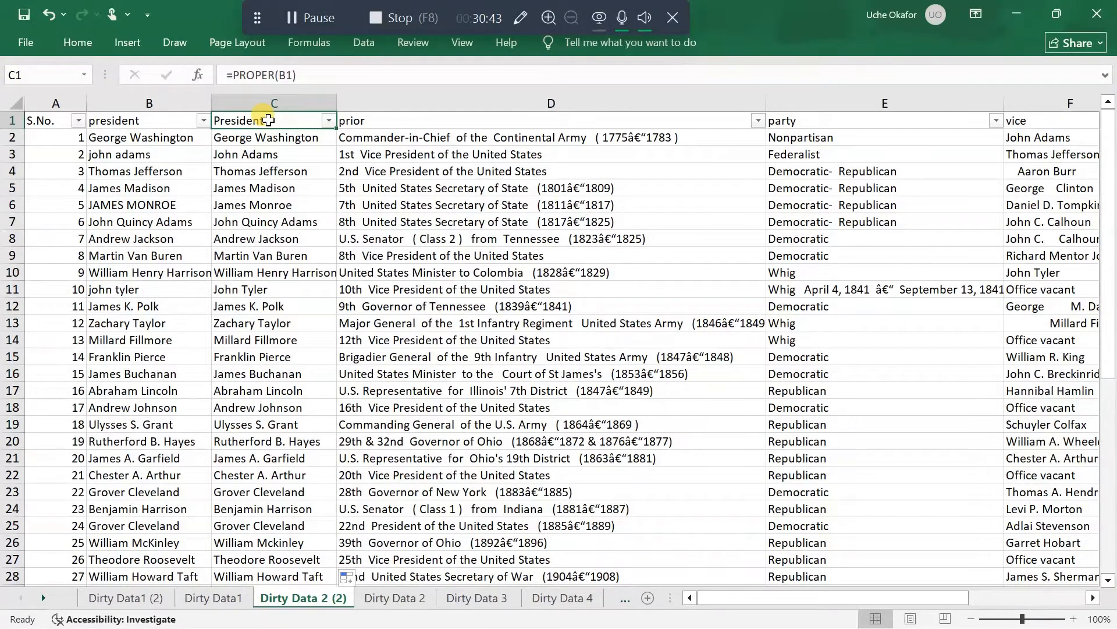
Replace the PROPER formulas in C1:C48 with their values by copying the range and pasting values only over it
{"action": "key", "text": "ctrl+shift+Down"}
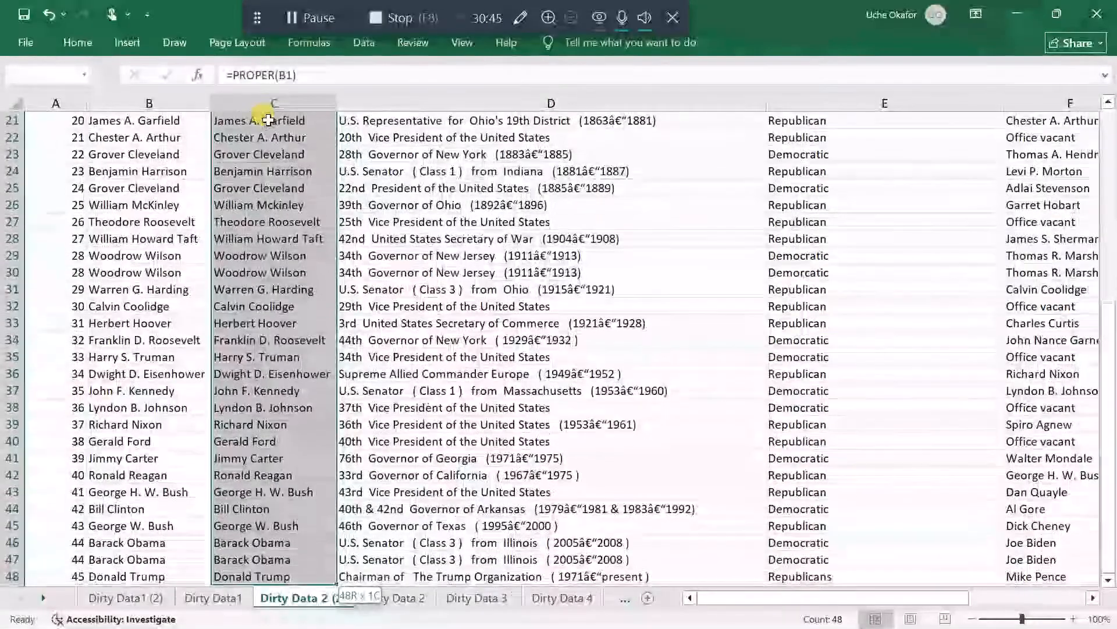
{"action": "scroll", "coordinate": [263, 176], "scroll_direction": "down", "scroll_amount": 1}
{"action": "scroll", "coordinate": [263, 176], "scroll_direction": "up", "scroll_amount": 8}
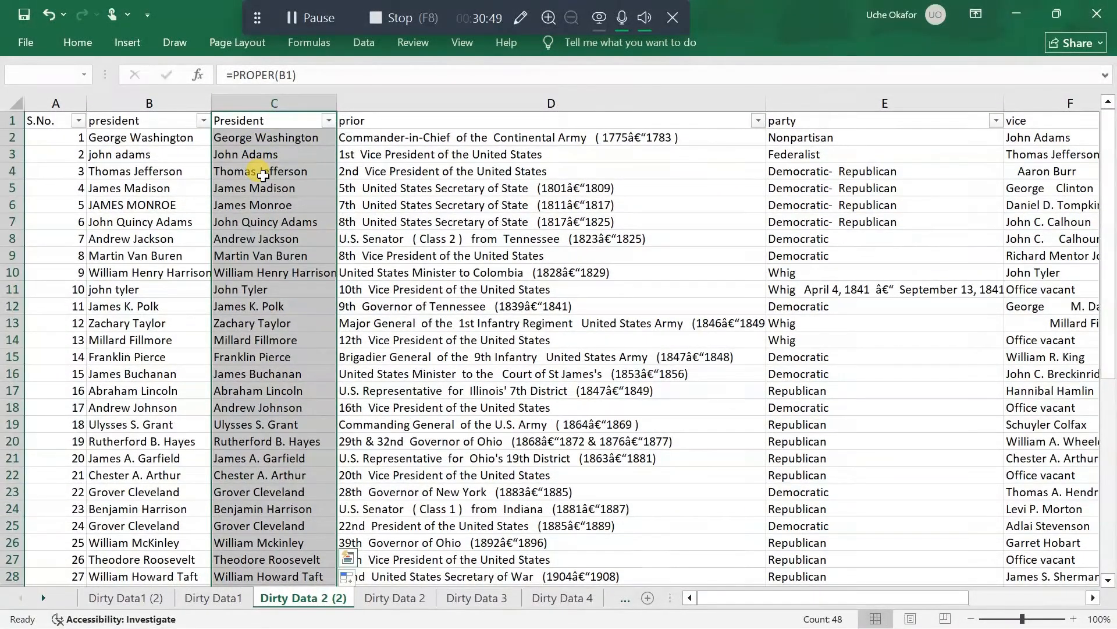
{"action": "key", "text": "ctrl"}
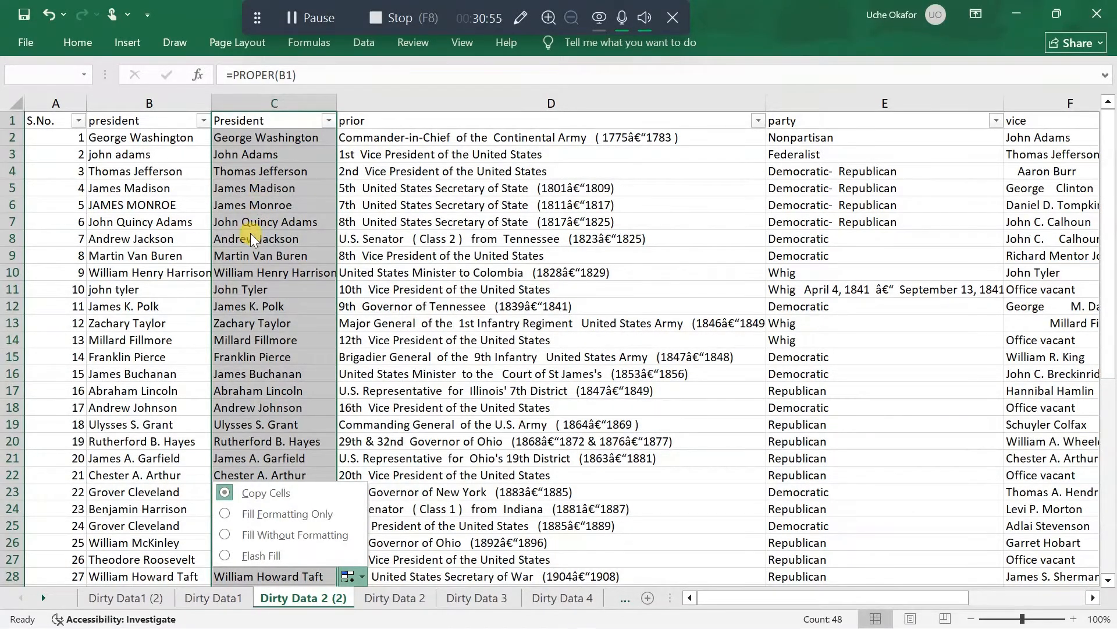
{"action": "key", "text": "Escape"}
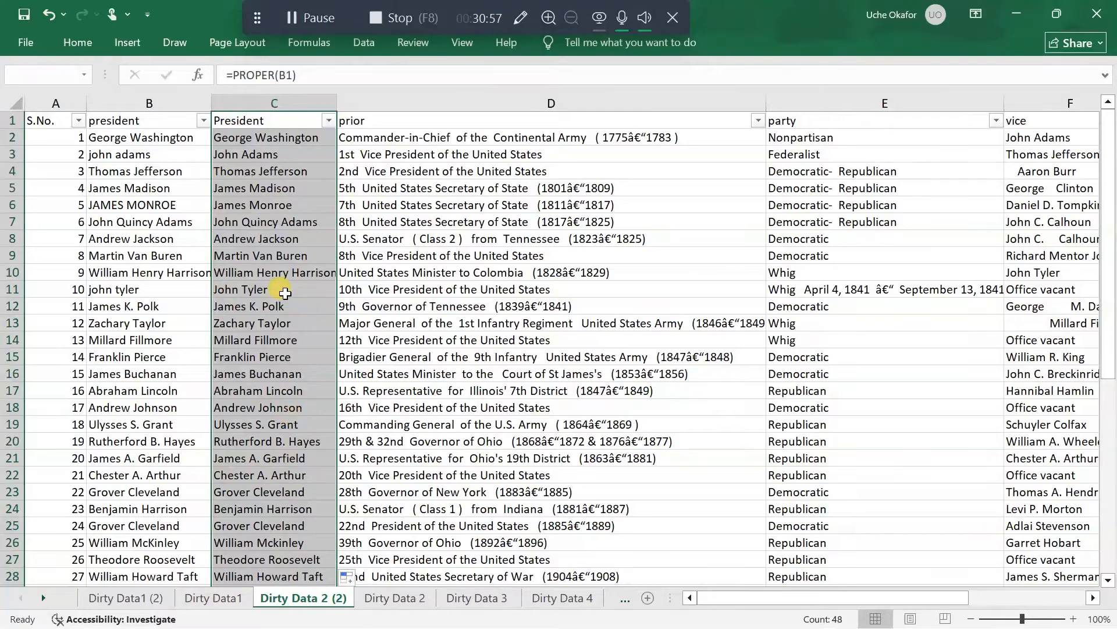
{"action": "key", "text": "ctrl+c"}
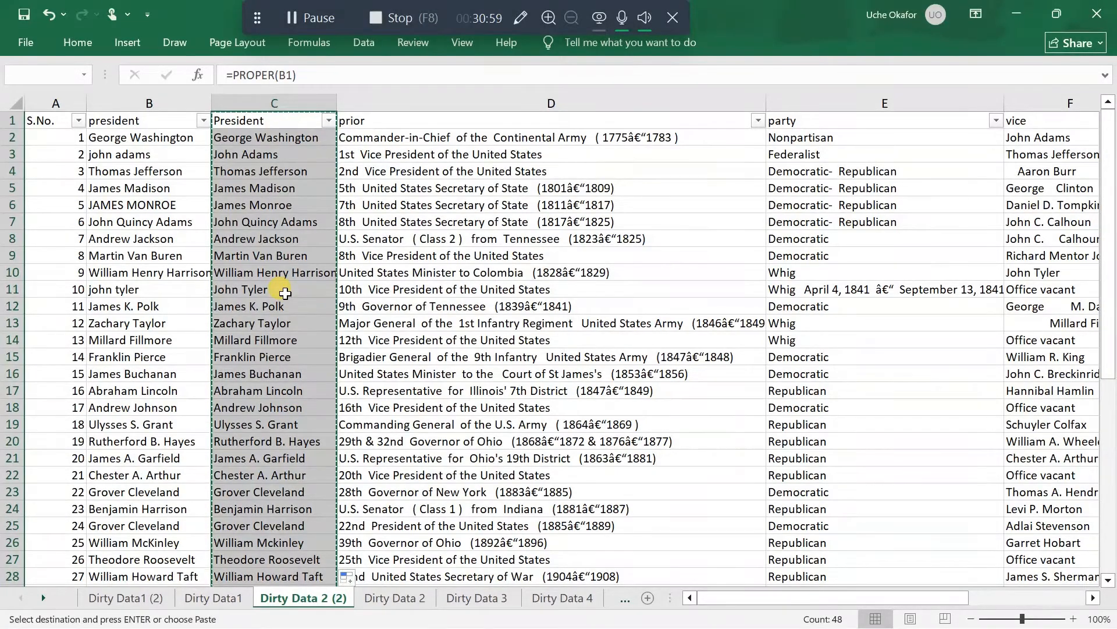
{"action": "right_click", "coordinate": [274, 123]}
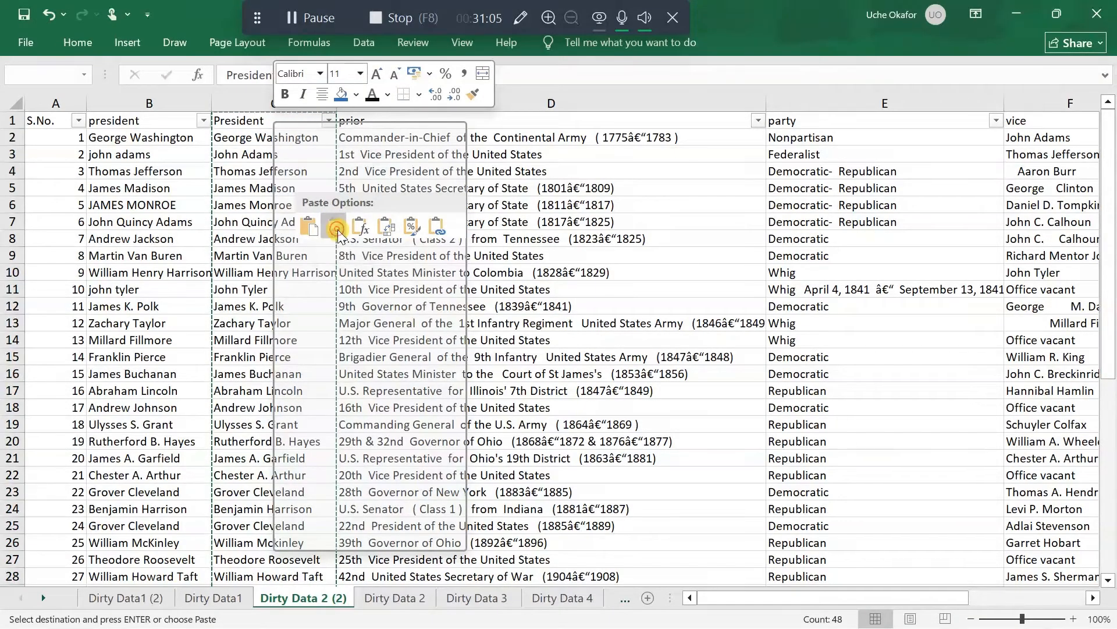
{"action": "left_click", "coordinate": [337, 230]}
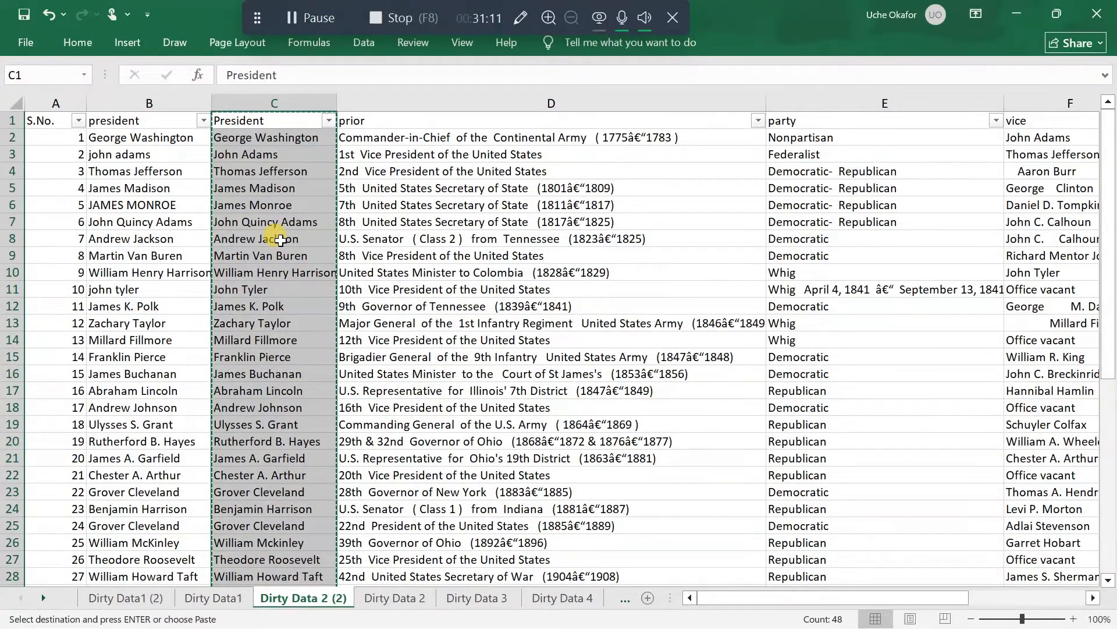
{"action": "scroll", "coordinate": [282, 229], "scroll_direction": "down", "scroll_amount": 2}
{"action": "scroll", "coordinate": [244, 208], "scroll_direction": "up", "scroll_amount": 2}
Delete the original president column B, keeping the proper-case President column
{"action": "left_click", "coordinate": [151, 103]}
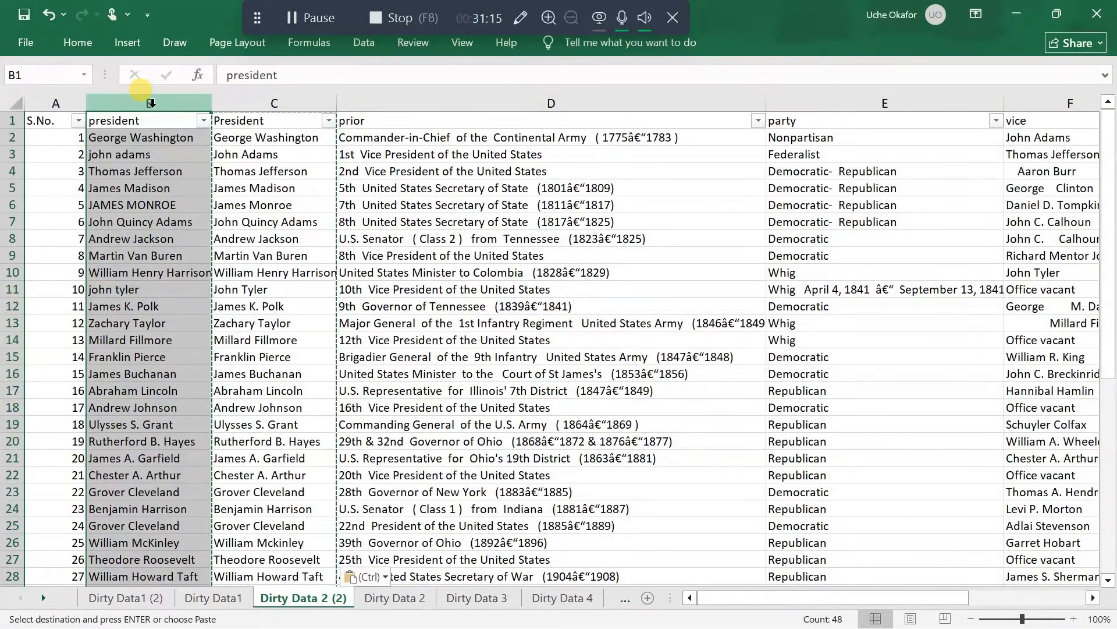
{"action": "right_click", "coordinate": [151, 103]}
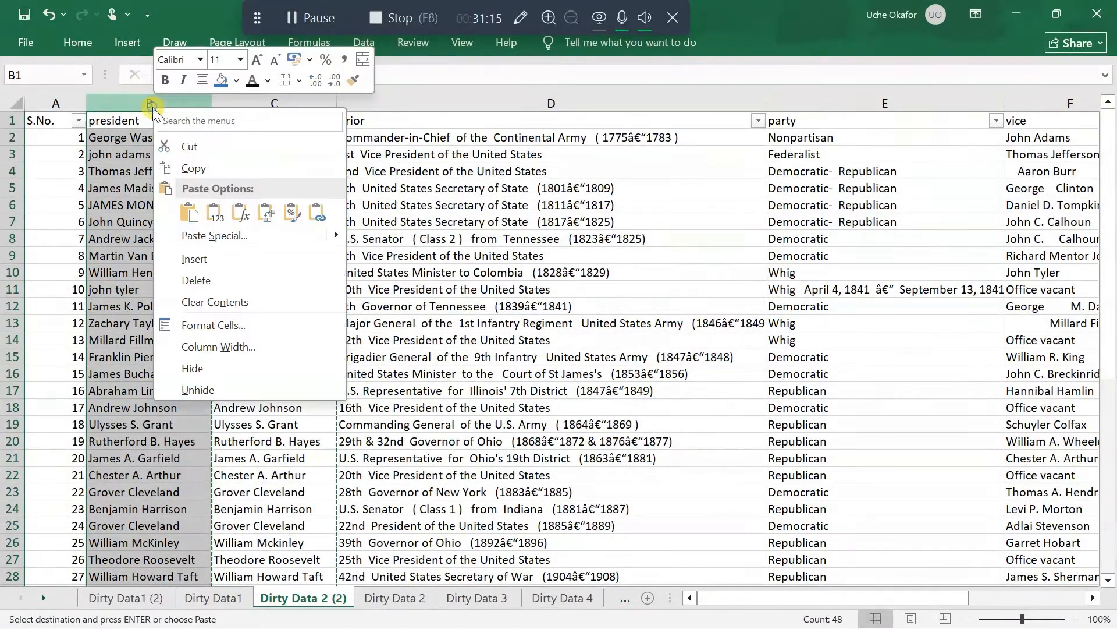
{"action": "left_click", "coordinate": [214, 279]}
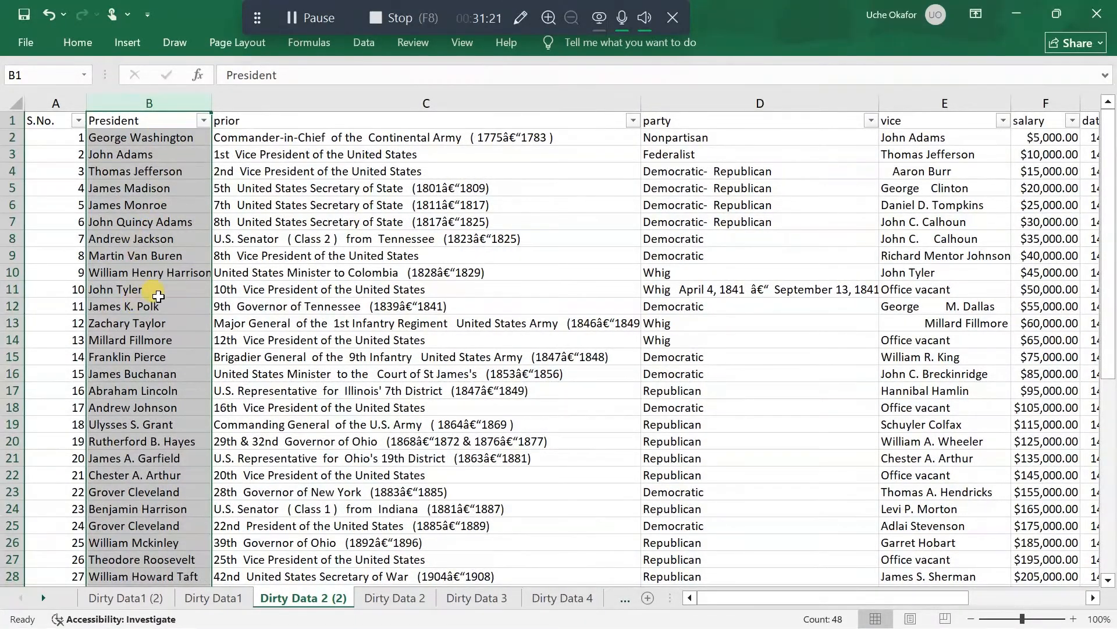
{"action": "scroll", "coordinate": [150, 294], "scroll_direction": "down", "scroll_amount": 3}
{"action": "scroll", "coordinate": [158, 296], "scroll_direction": "up", "scroll_amount": 2}
{"action": "scroll", "coordinate": [159, 295], "scroll_direction": "up", "scroll_amount": 1}
Examine the entries in the prior column down to the last record and in its filter list for garbled characters and inconsistent text
{"action": "left_click", "coordinate": [337, 201]}
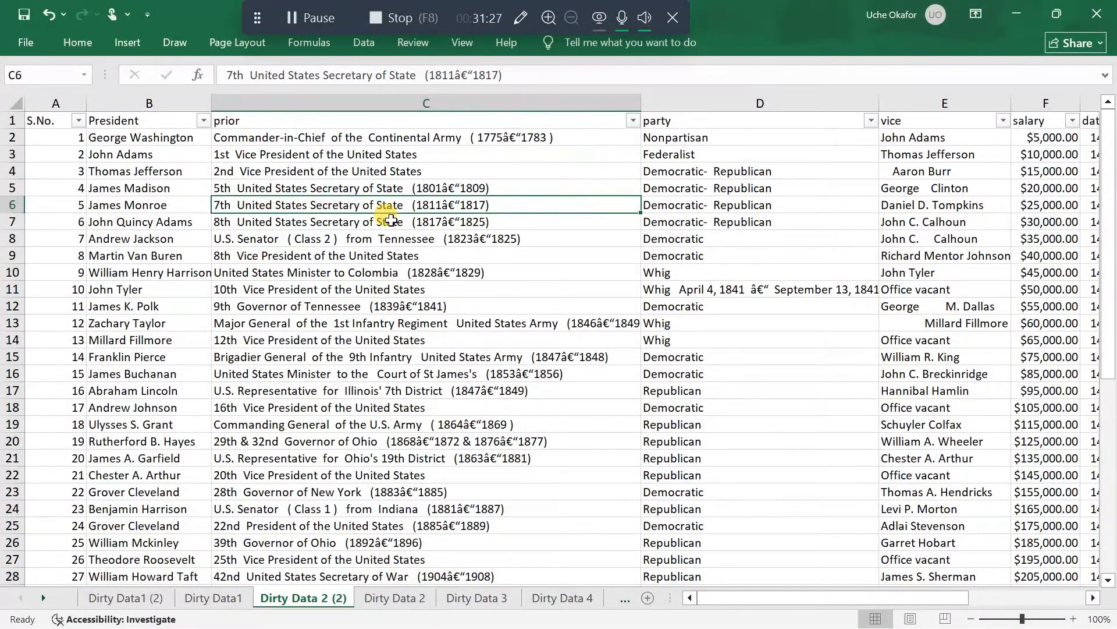
{"action": "scroll", "coordinate": [391, 262], "scroll_direction": "down", "scroll_amount": 6}
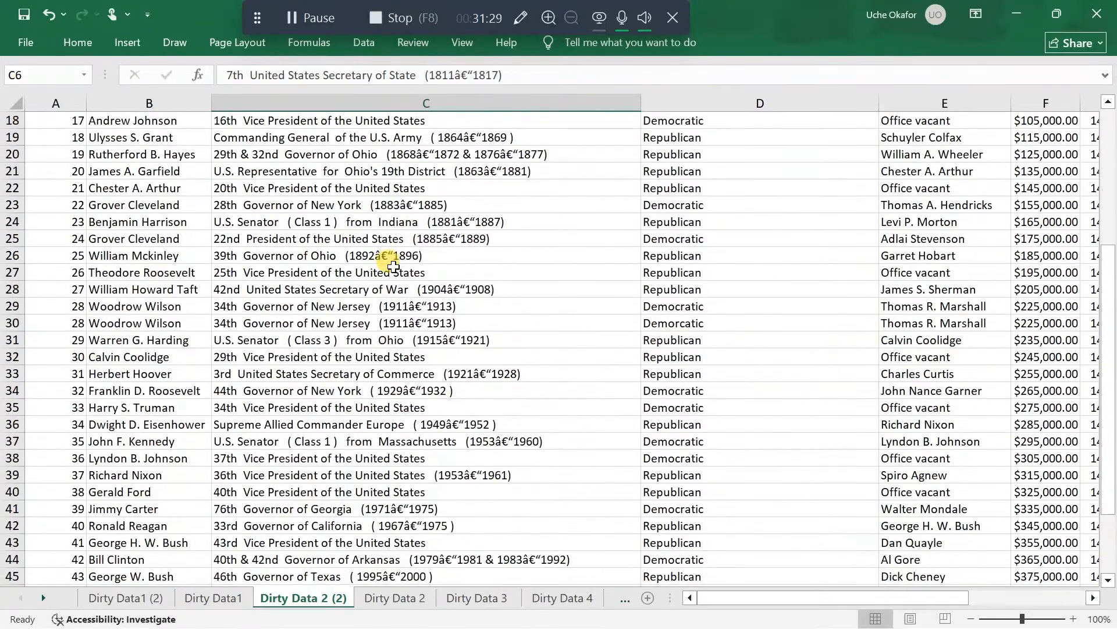
{"action": "scroll", "coordinate": [393, 266], "scroll_direction": "down", "scroll_amount": 2}
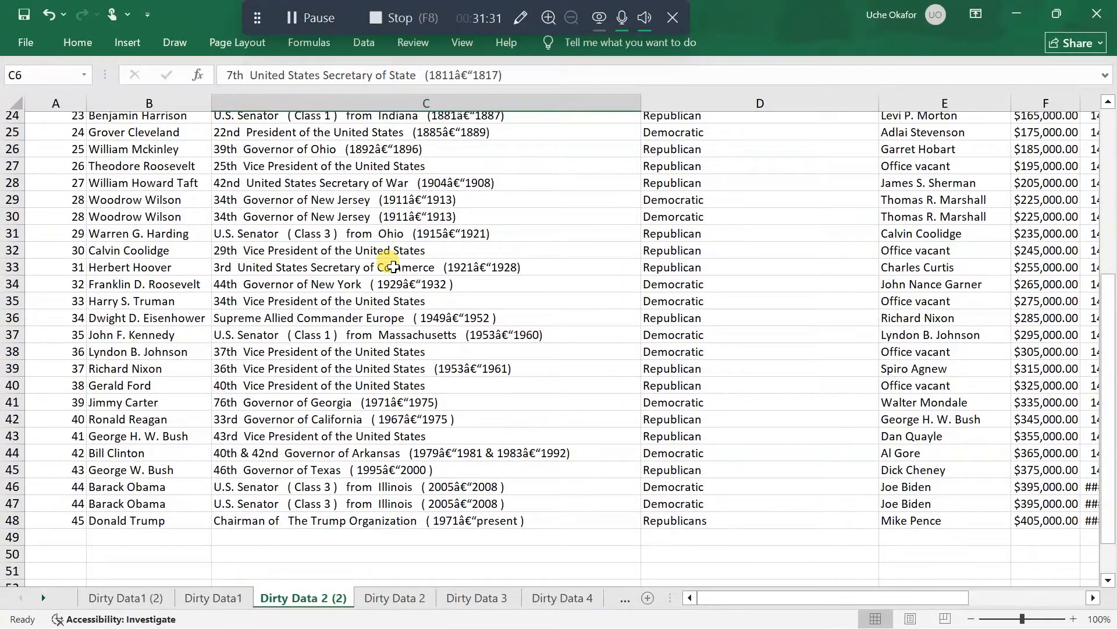
{"action": "scroll", "coordinate": [393, 267], "scroll_direction": "up", "scroll_amount": 8}
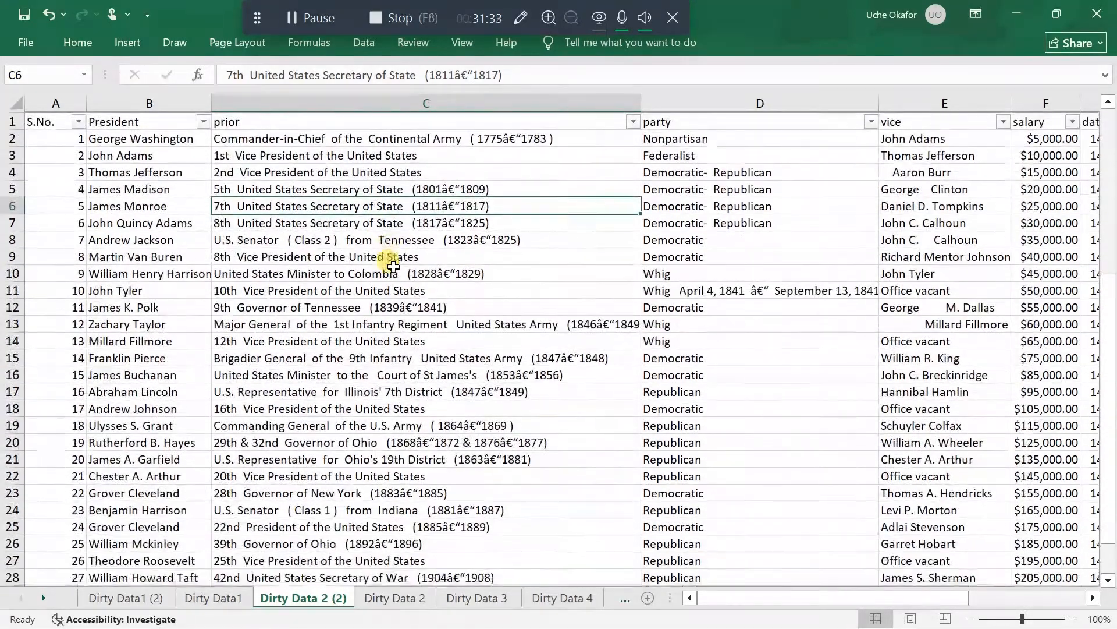
{"action": "left_click", "coordinate": [633, 122]}
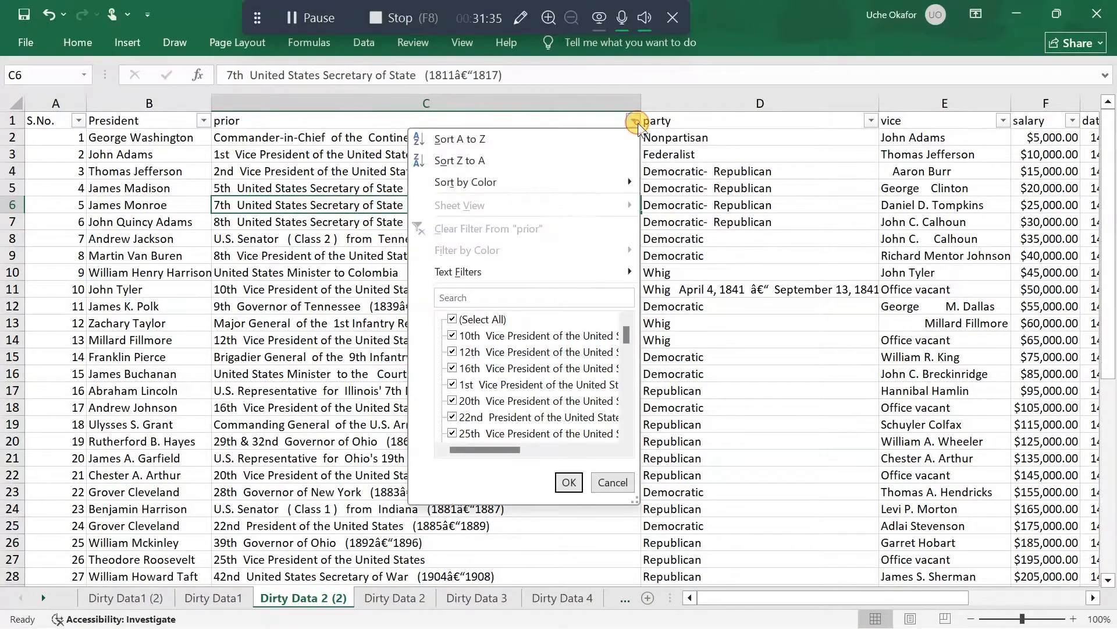
{"action": "scroll", "coordinate": [539, 395], "scroll_direction": "right", "scroll_amount": 3}
{"action": "scroll", "coordinate": [542, 403], "scroll_direction": "right", "scroll_amount": 3}
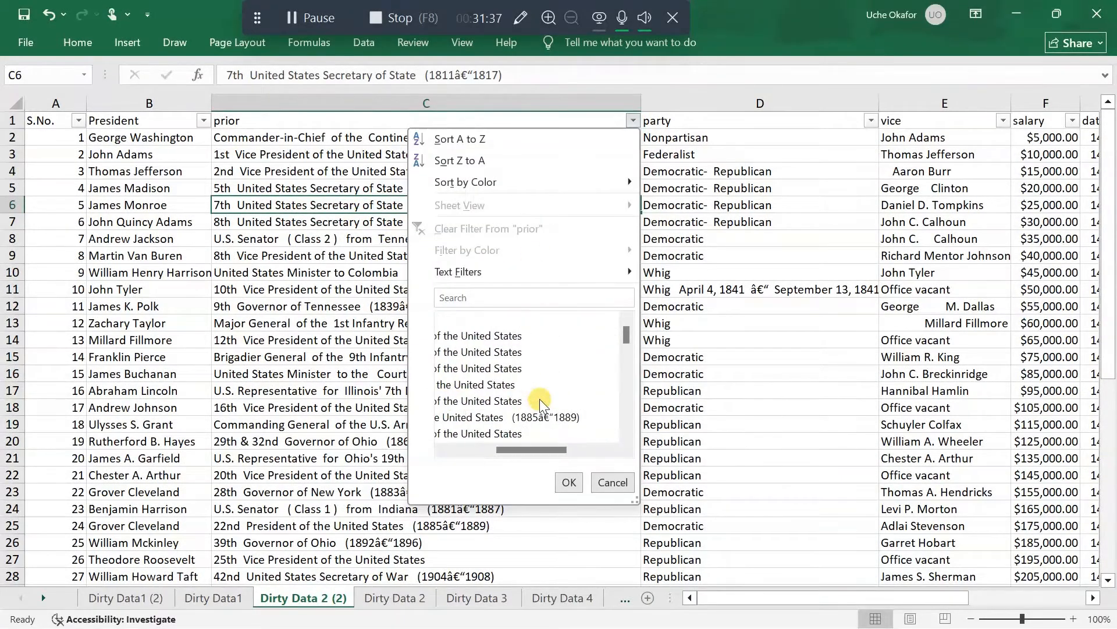
{"action": "scroll", "coordinate": [541, 403], "scroll_direction": "left", "scroll_amount": 6}
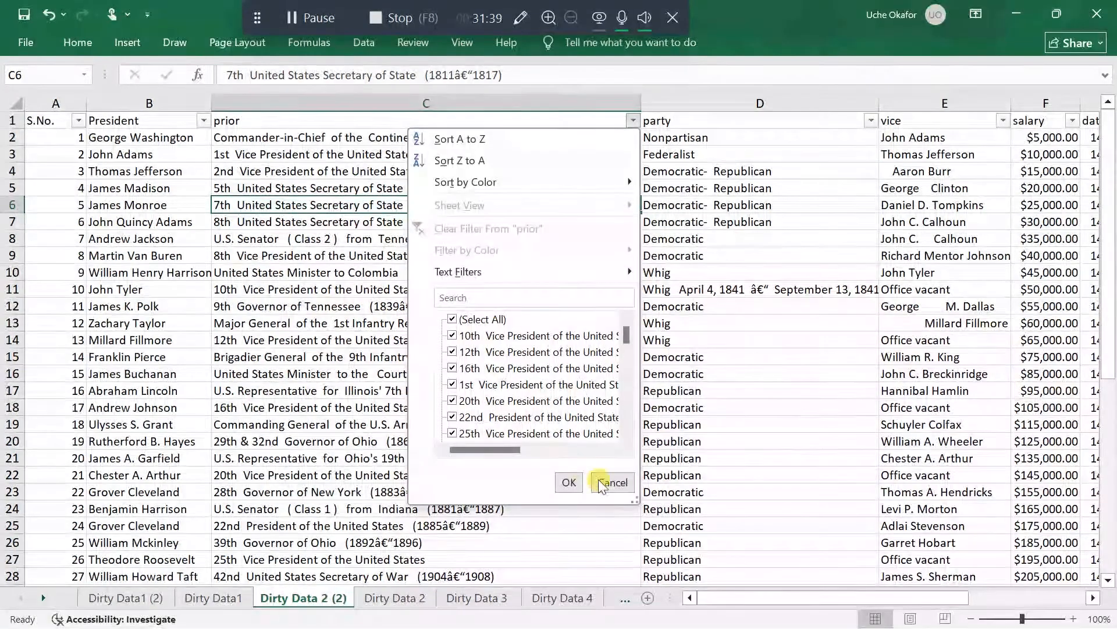
{"action": "left_click", "coordinate": [571, 483]}
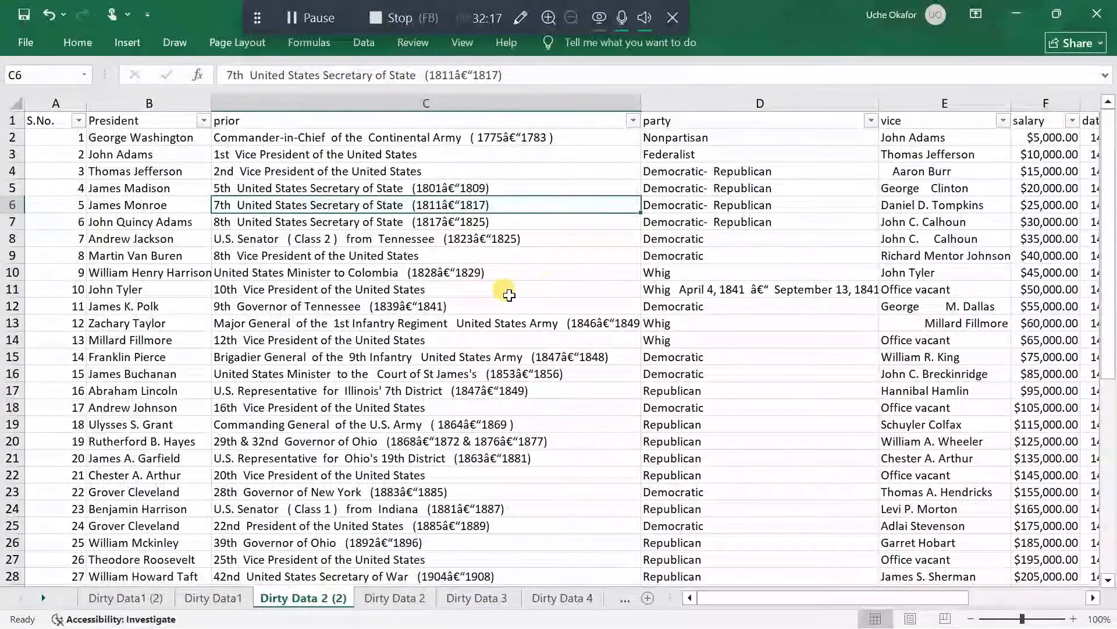
Copy the date range "April 4, 1841 â€“ September 13, 1841" from the party cell D11 to the end of the prior text in C11
{"action": "left_click", "coordinate": [699, 288]}
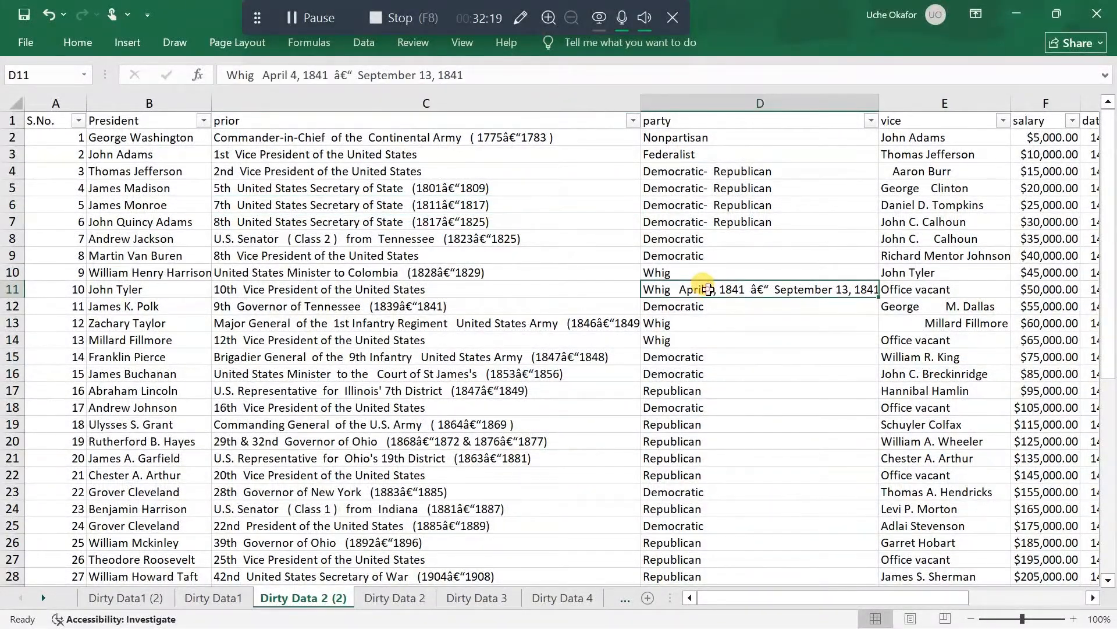
{"action": "double_click", "coordinate": [685, 290]}
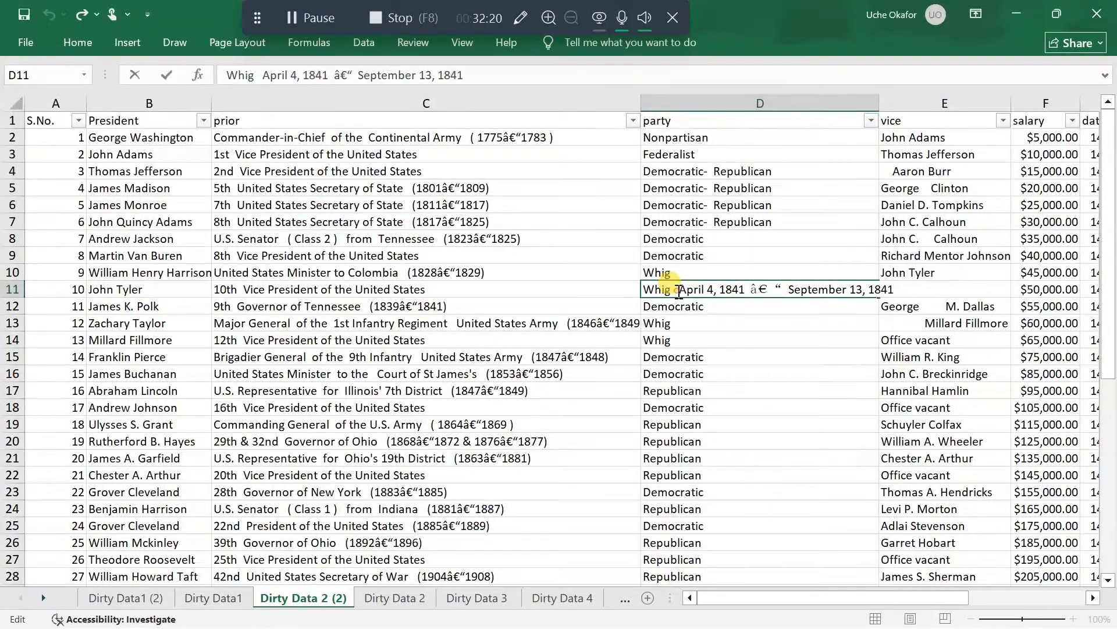
{"action": "left_click_drag", "start_coordinate": [679, 290], "coordinate": [904, 290]}
{"action": "key", "text": "ctrl+c"}
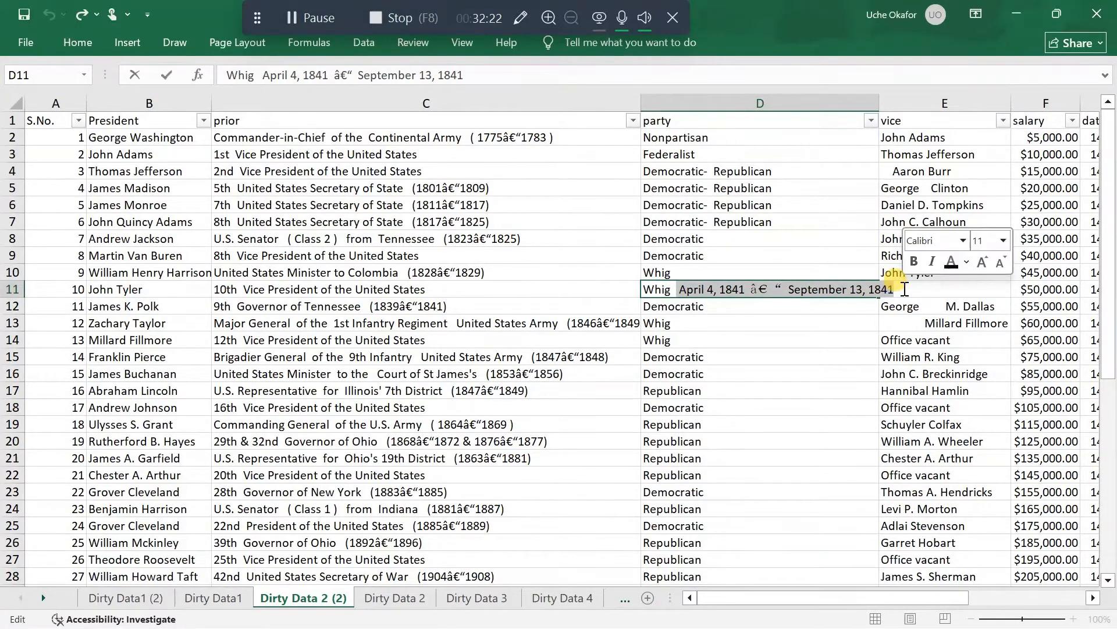
{"action": "double_click", "coordinate": [433, 289]}
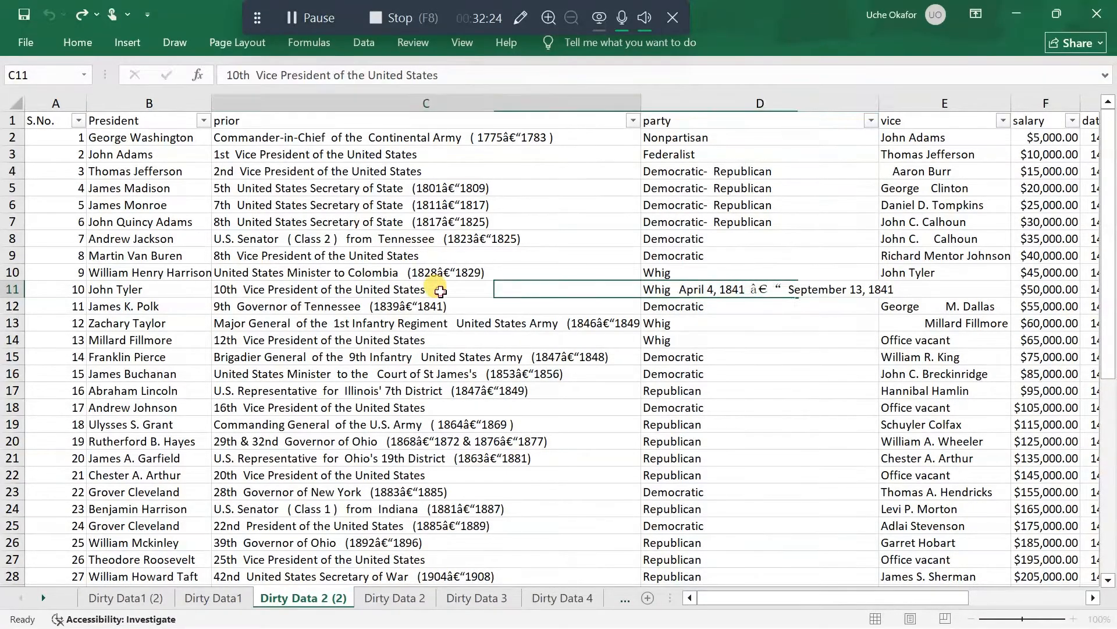
{"action": "left_click", "coordinate": [497, 291]}
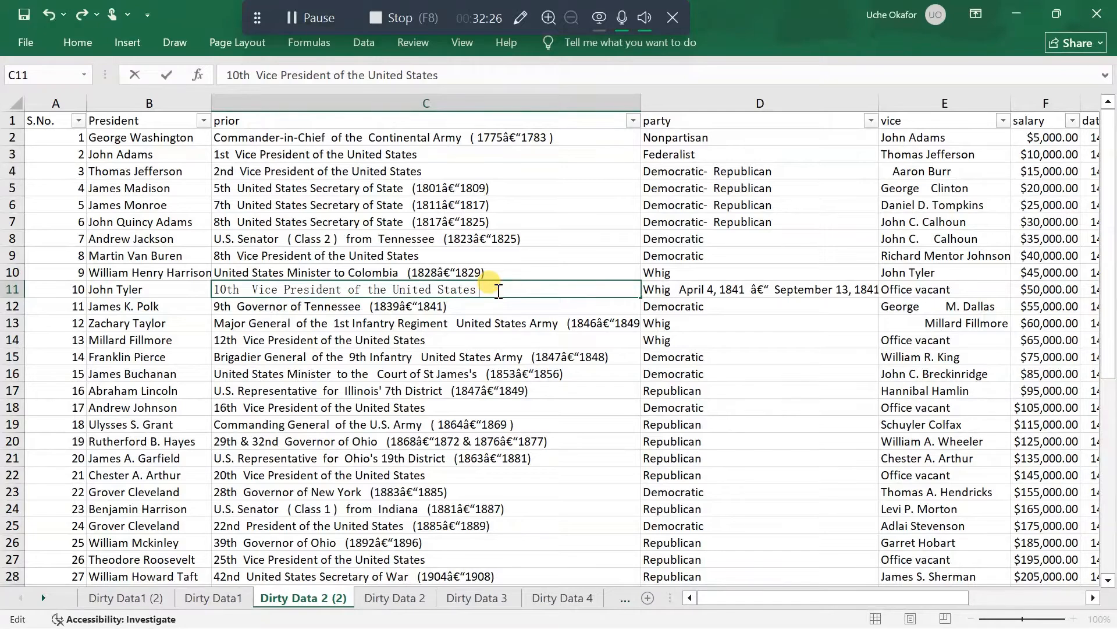
{"action": "key", "text": "ctrl+v"}
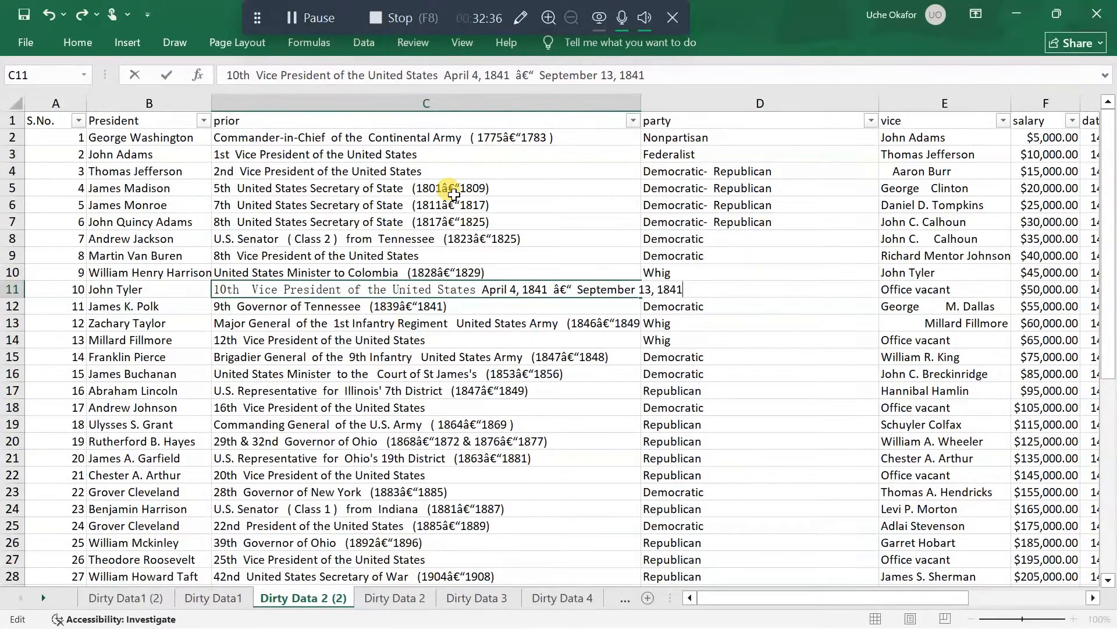
Open Find and Replace for the prior column, clear the old search text, and copy the garbled characters â€“ between the years in C2
{"action": "left_click", "coordinate": [492, 99]}
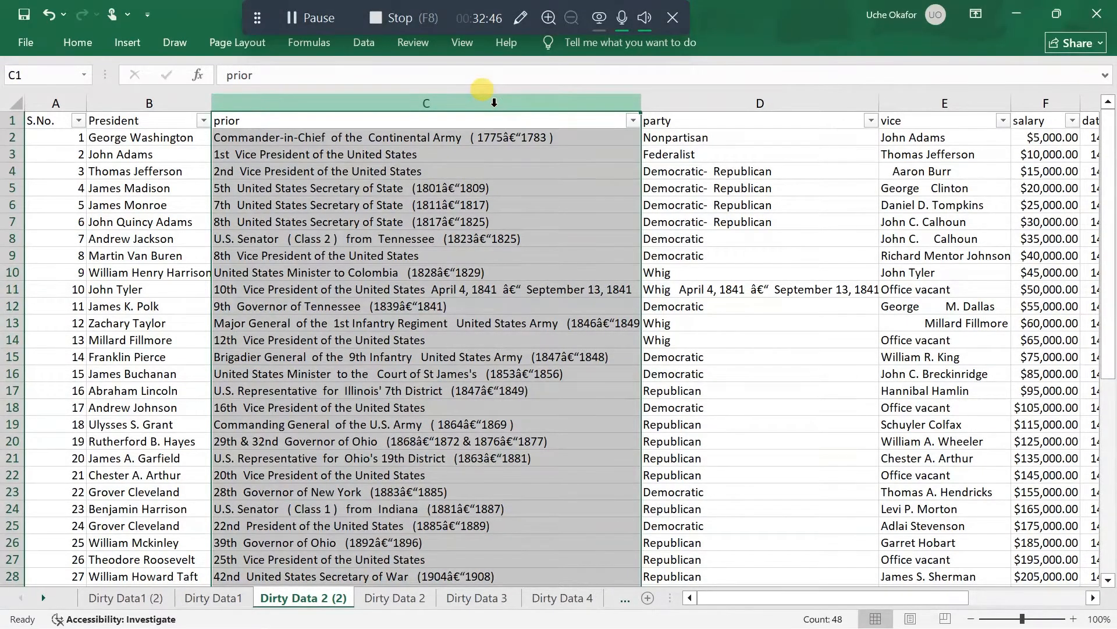
{"action": "key", "text": "ctrl+h"}
{"action": "type", "text": ","}
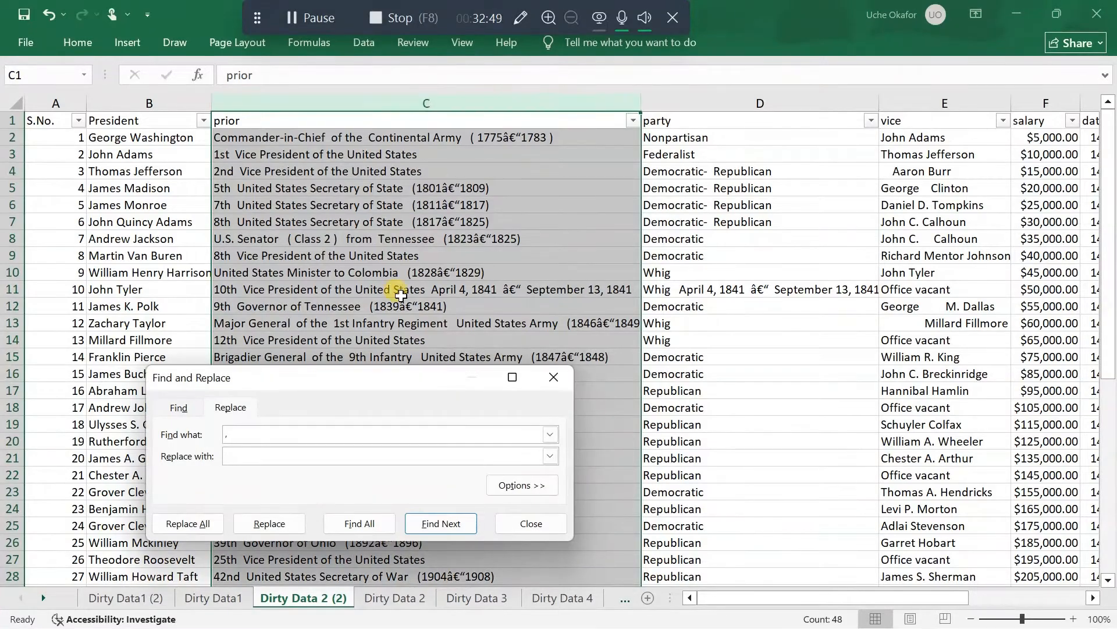
{"action": "left_click", "coordinate": [291, 433]}
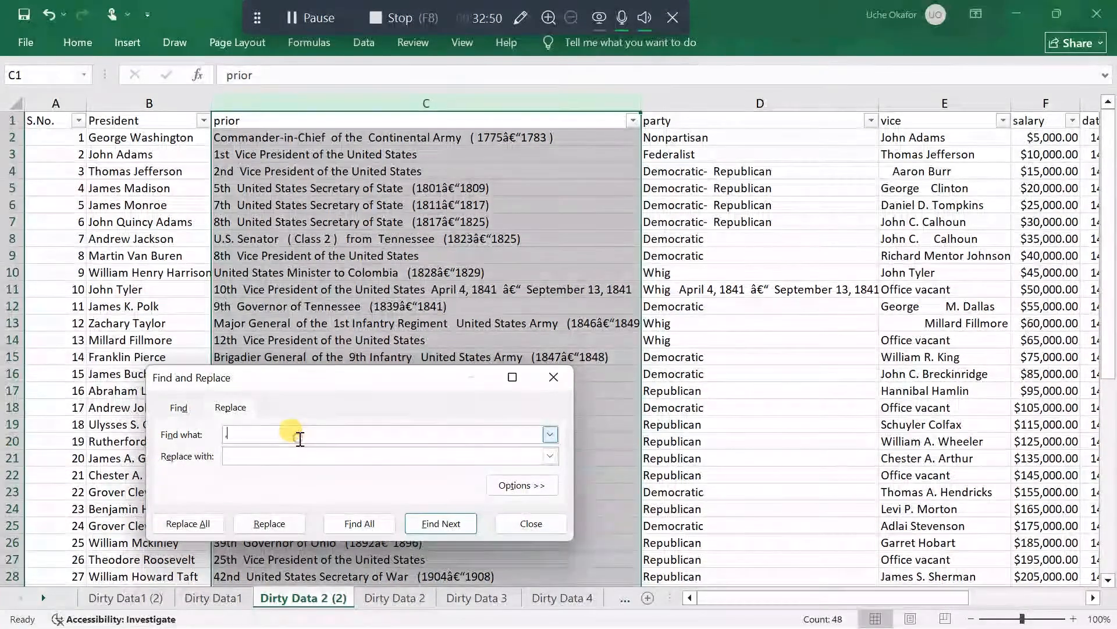
{"action": "left_click", "coordinate": [518, 136]}
{"action": "double_click", "coordinate": [517, 137]}
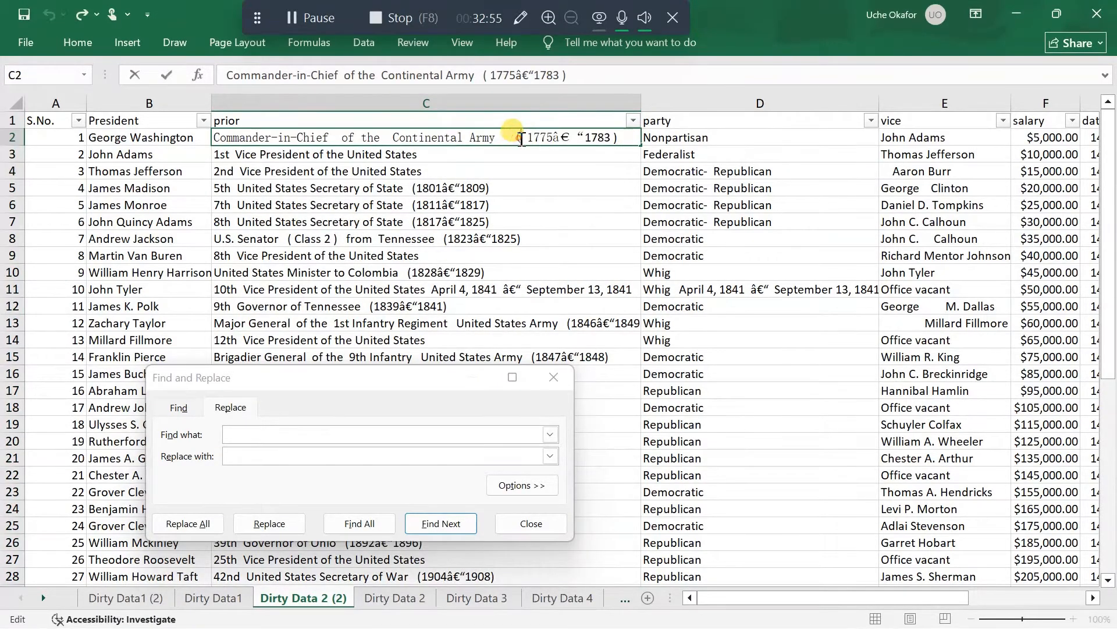
{"action": "left_click_drag", "start_coordinate": [582, 138], "coordinate": [557, 138]}
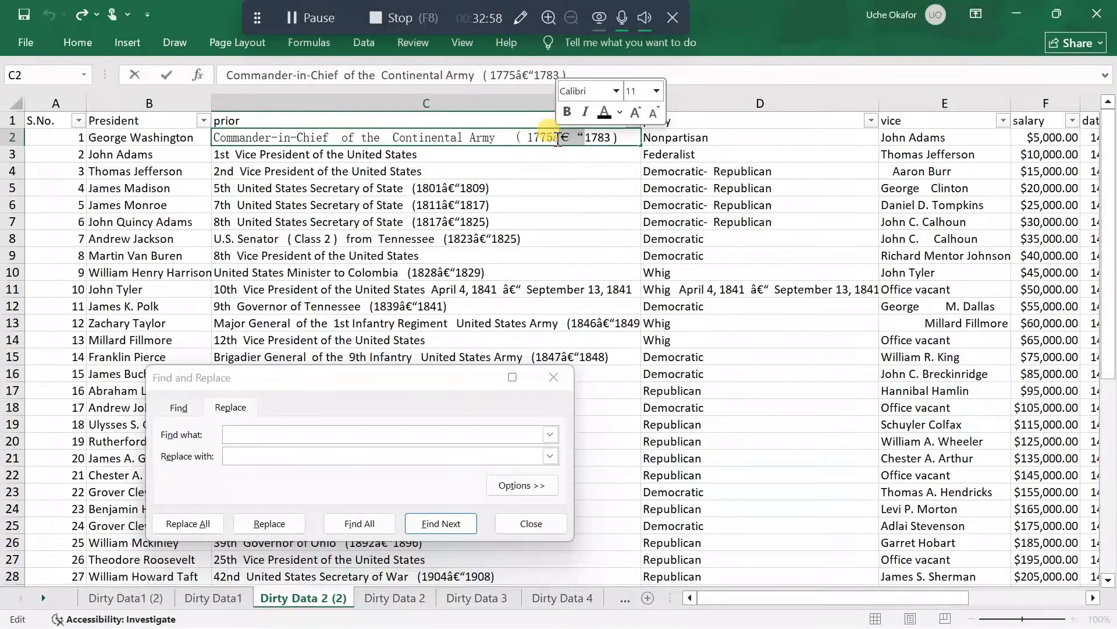
{"action": "double_click", "coordinate": [587, 138]}
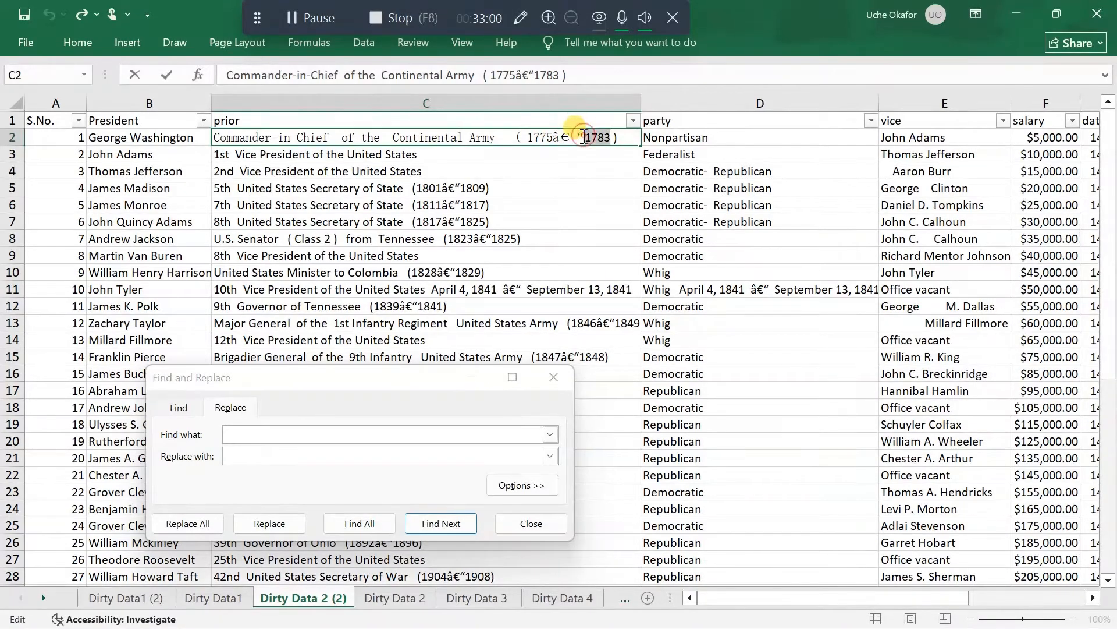
{"action": "left_click_drag", "start_coordinate": [586, 138], "coordinate": [559, 140]}
{"action": "left_click", "coordinate": [559, 140]}
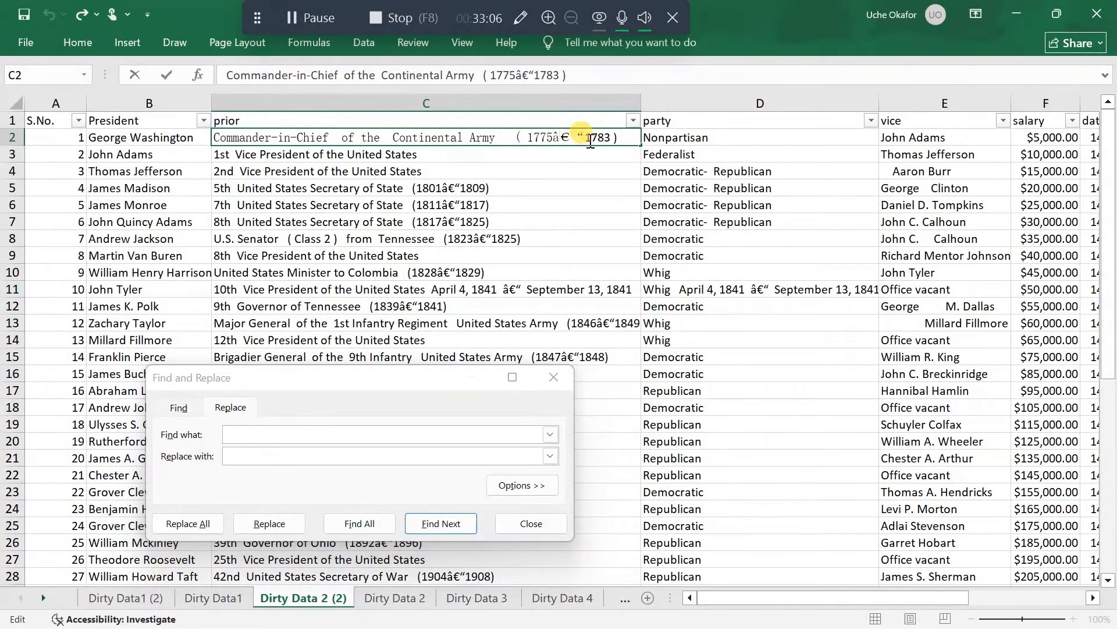
{"action": "left_click_drag", "start_coordinate": [585, 137], "coordinate": [553, 142]}
{"action": "key", "text": "ctrl+c"}
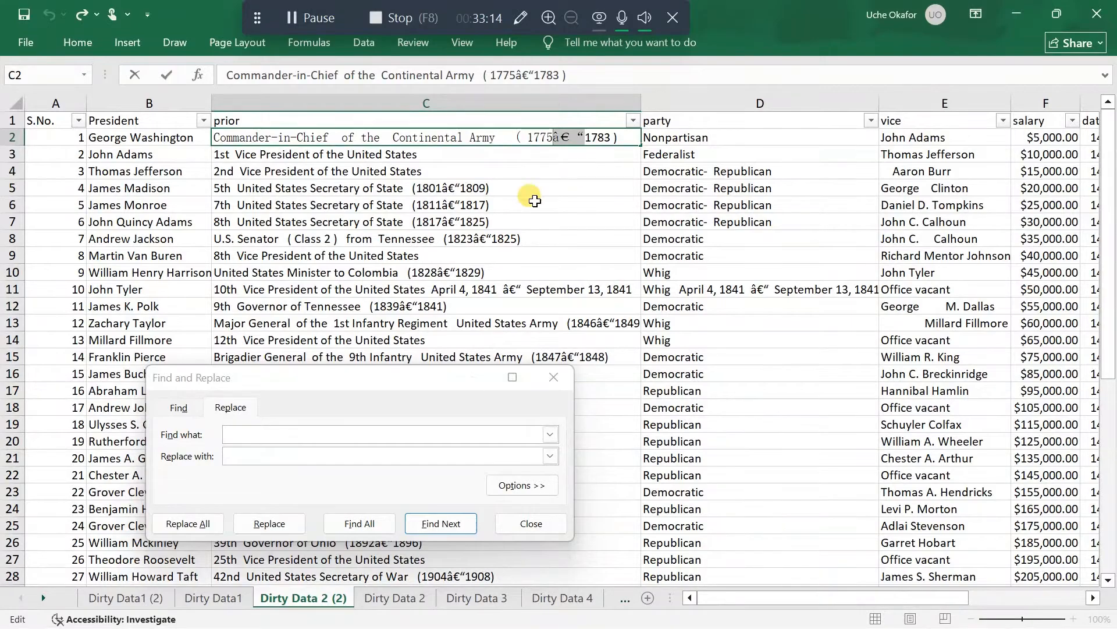
Replace all occurrences of the copied garbled characters â€“ with a hyphen (-) and close Find and Replace
{"action": "left_click", "coordinate": [316, 436]}
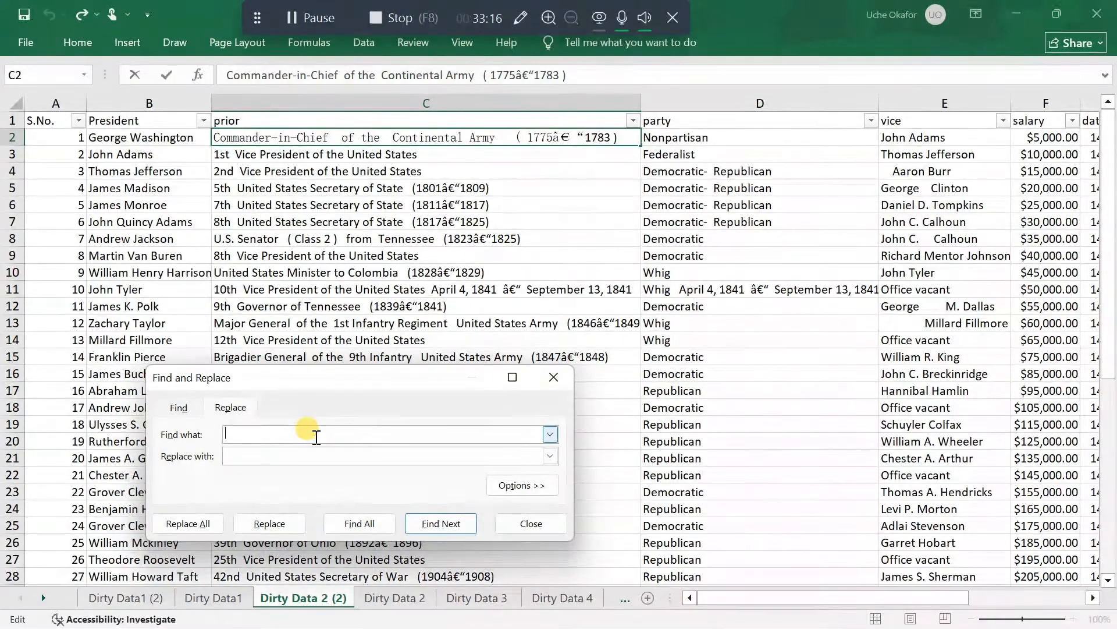
{"action": "key", "text": "ctrl+v"}
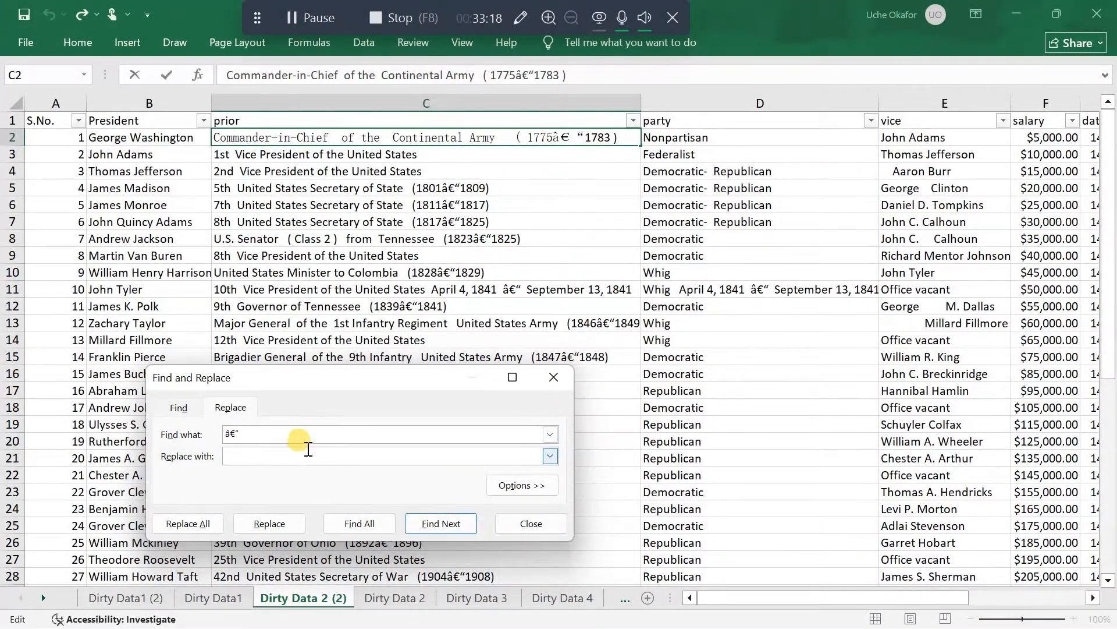
{"action": "left_click", "coordinate": [295, 454]}
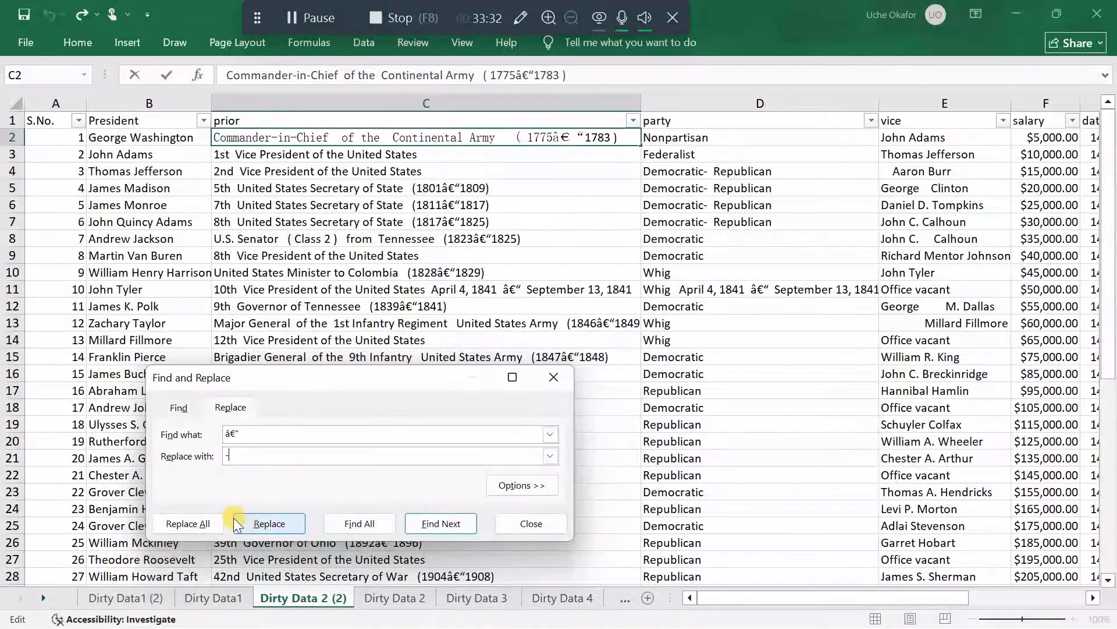
{"action": "left_click", "coordinate": [205, 523]}
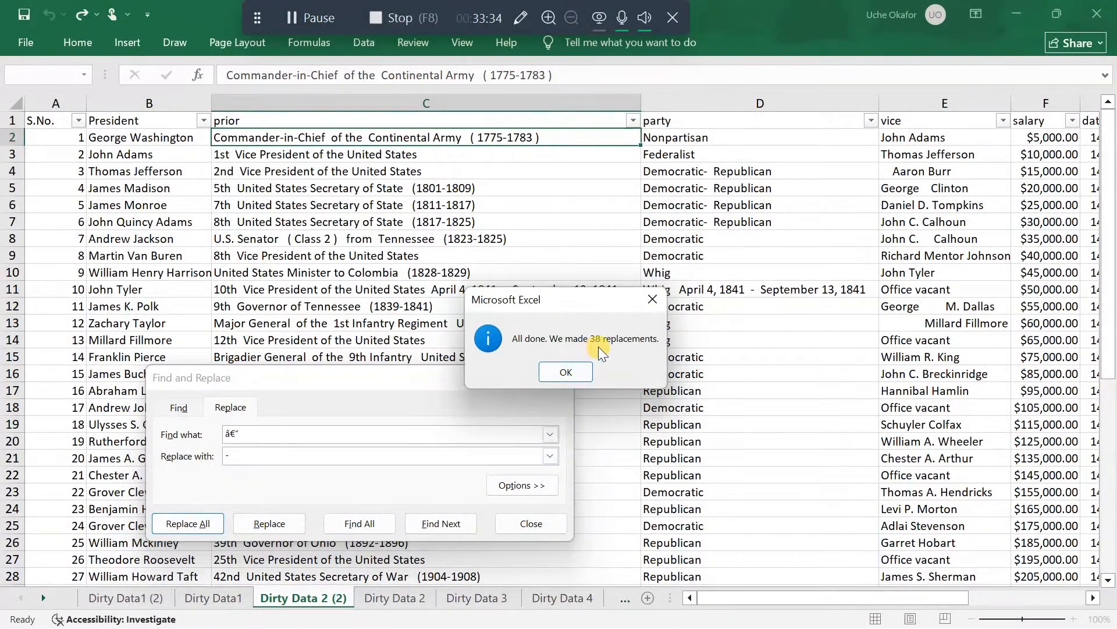
{"action": "left_click", "coordinate": [565, 372]}
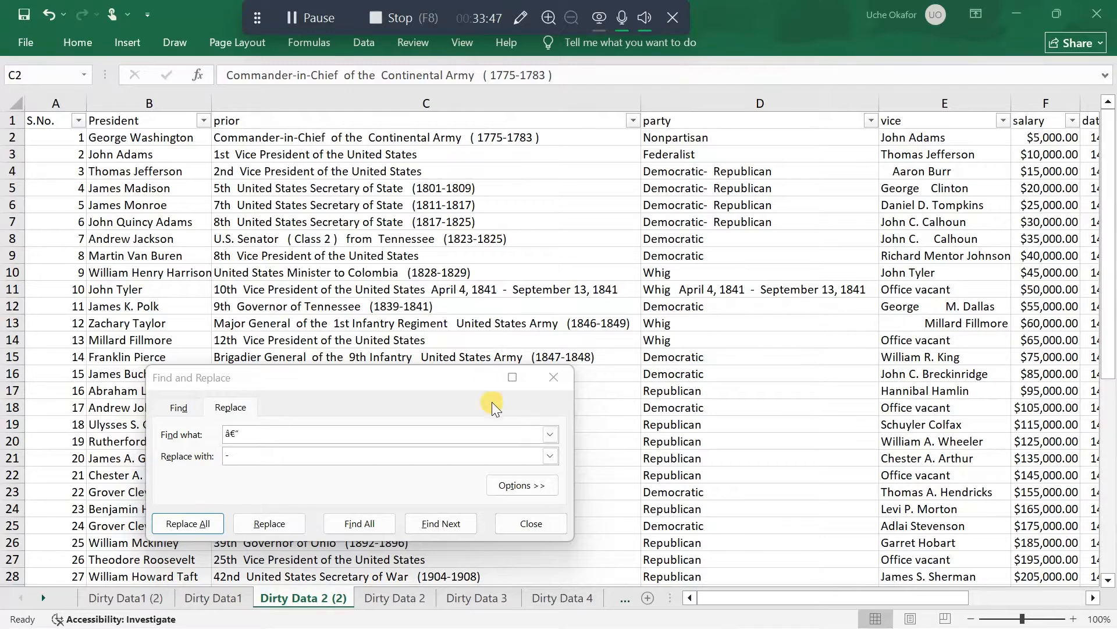
{"action": "left_click", "coordinate": [560, 377]}
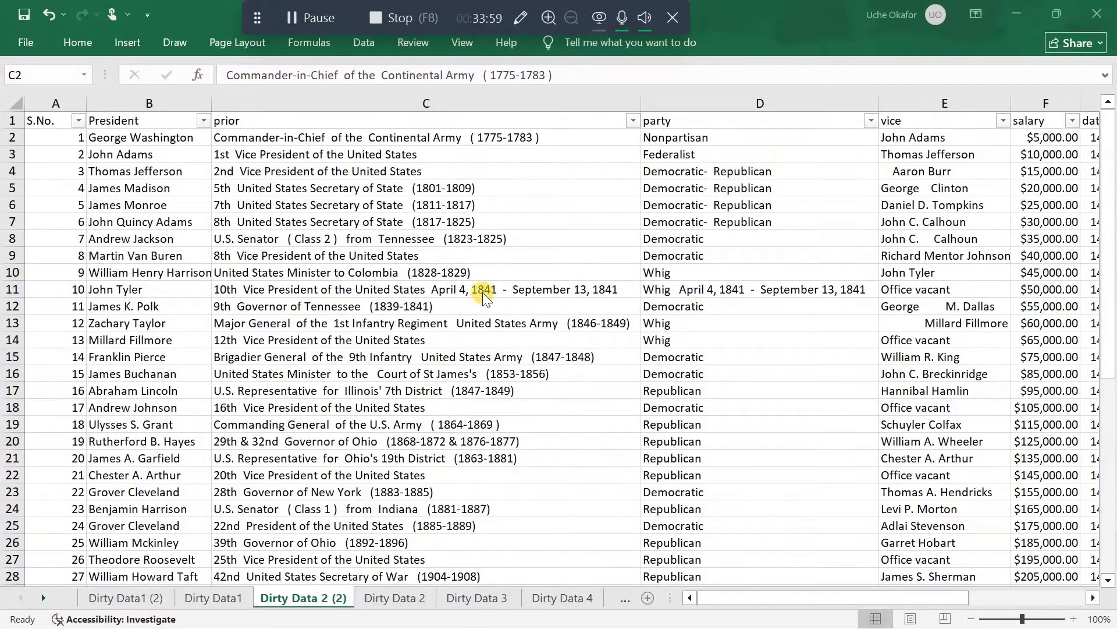
Insert a blank helper column between the prior and party columns
{"action": "right_click", "coordinate": [696, 103]}
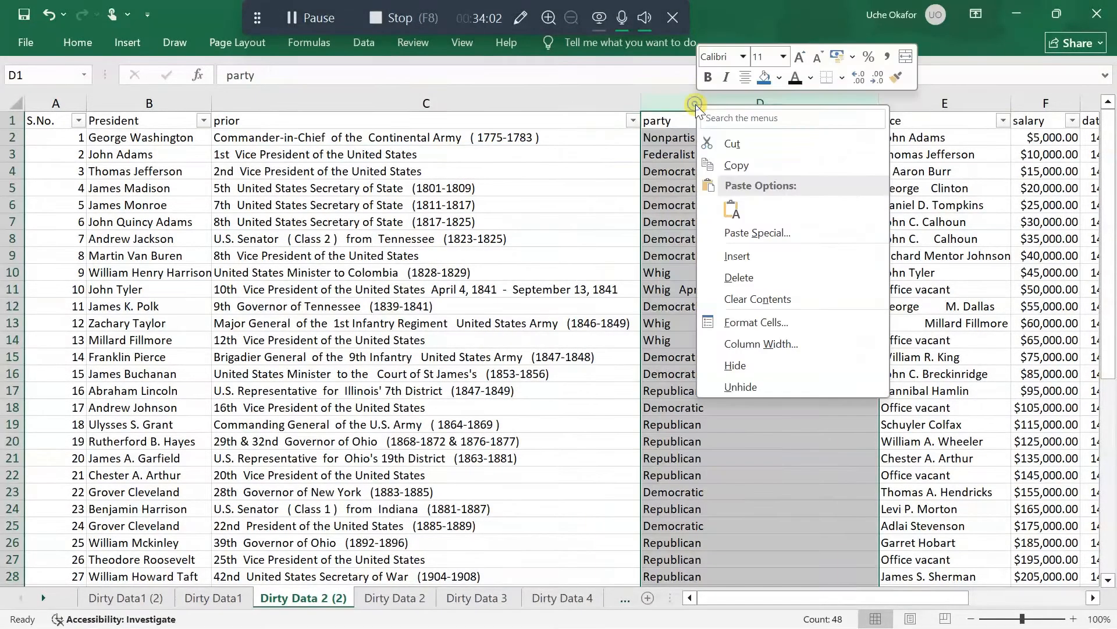
{"action": "left_click", "coordinate": [743, 256]}
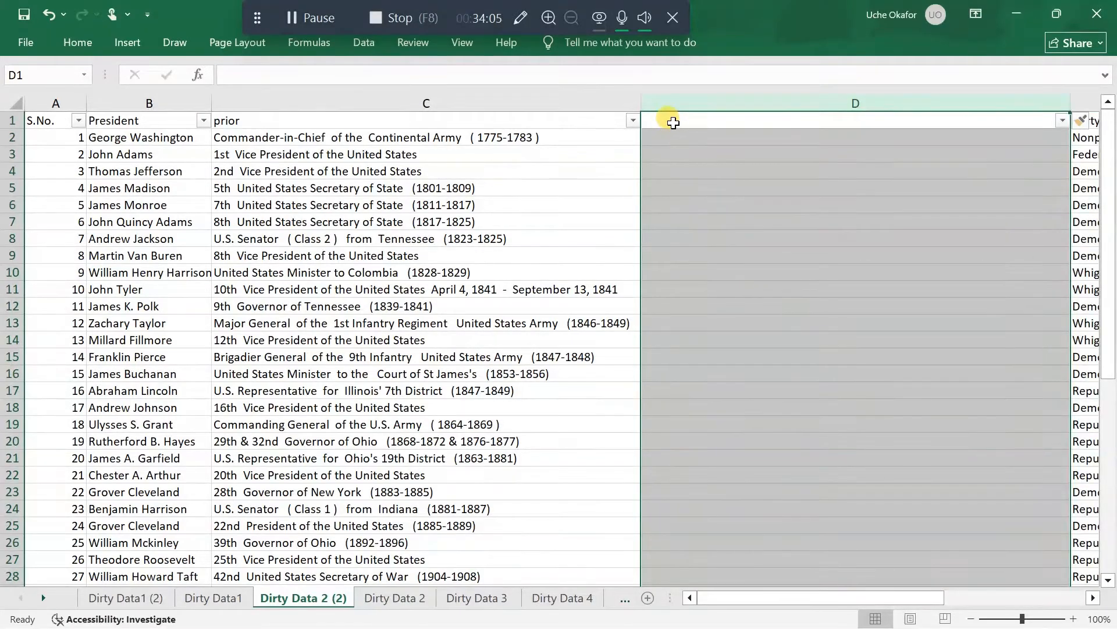
Enter the formula =PROPER(TRIM(C1)) in D1 to capitalise and trim the prior text
{"action": "left_click", "coordinate": [673, 121]}
{"action": "type", "text": "="}
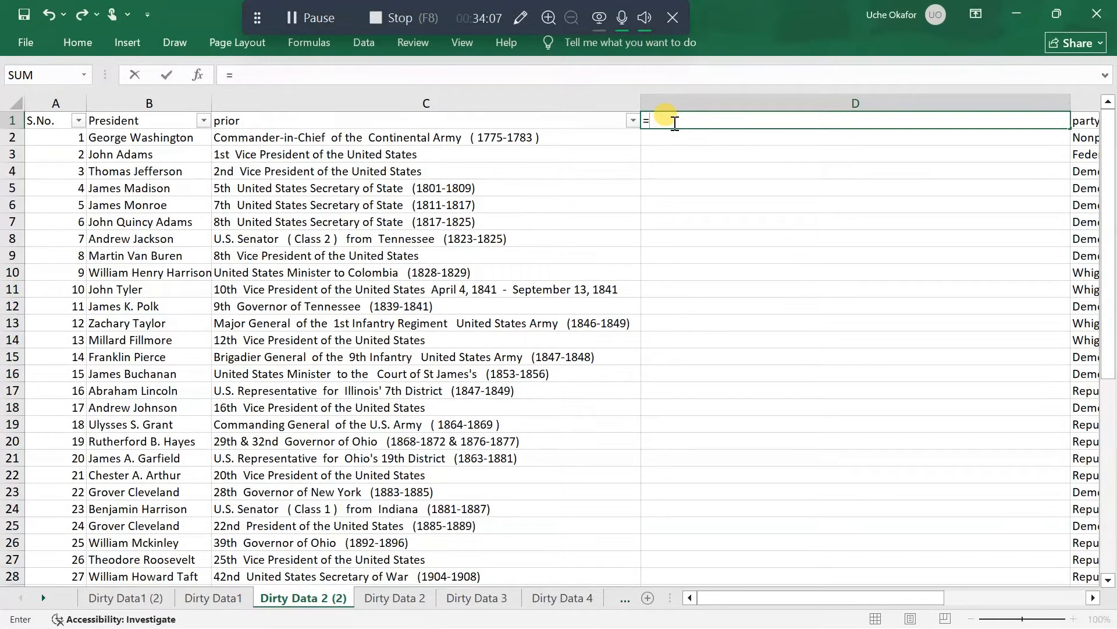
{"action": "type", "text": "prop"}
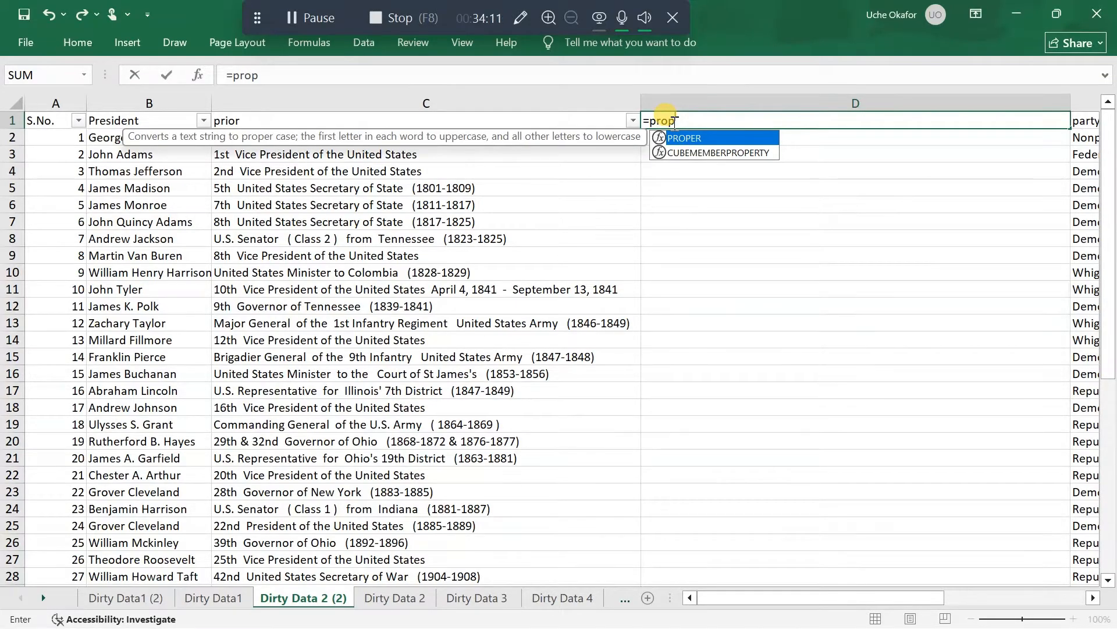
{"action": "key", "text": "Tab"}
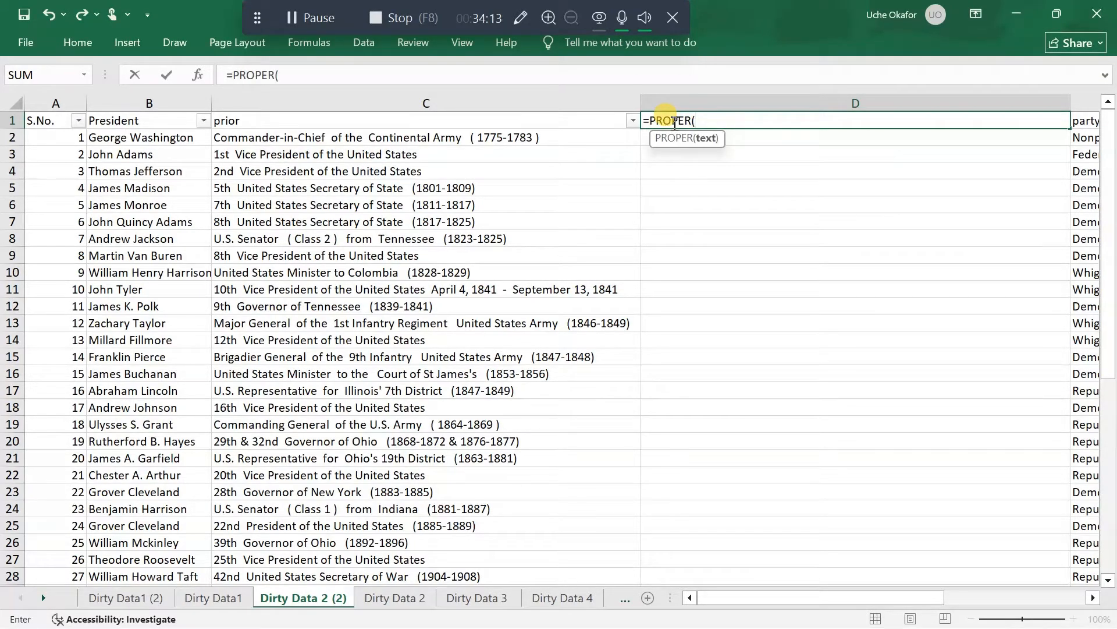
{"action": "type", "text": "tr"}
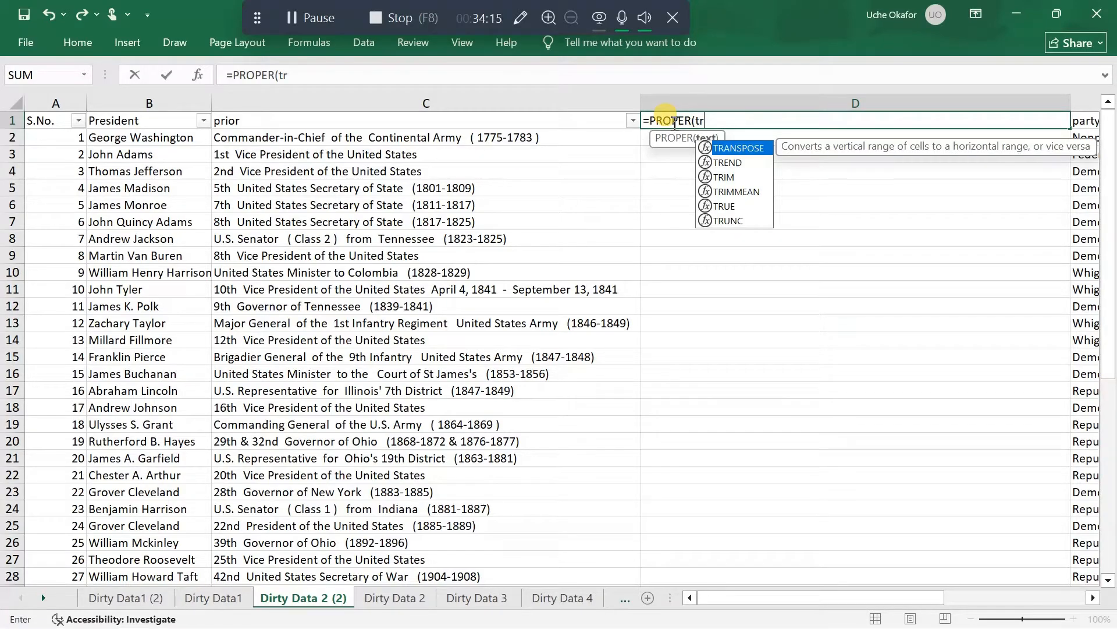
{"action": "type", "text": "i"}
{"action": "key", "text": "Tab"}
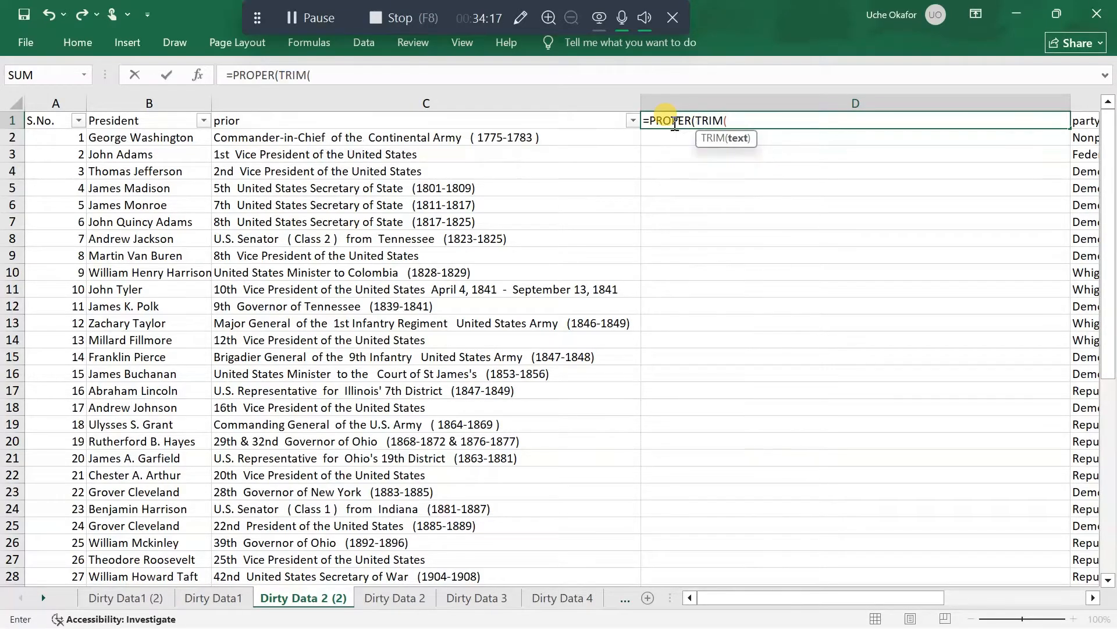
{"action": "left_click", "coordinate": [573, 124]}
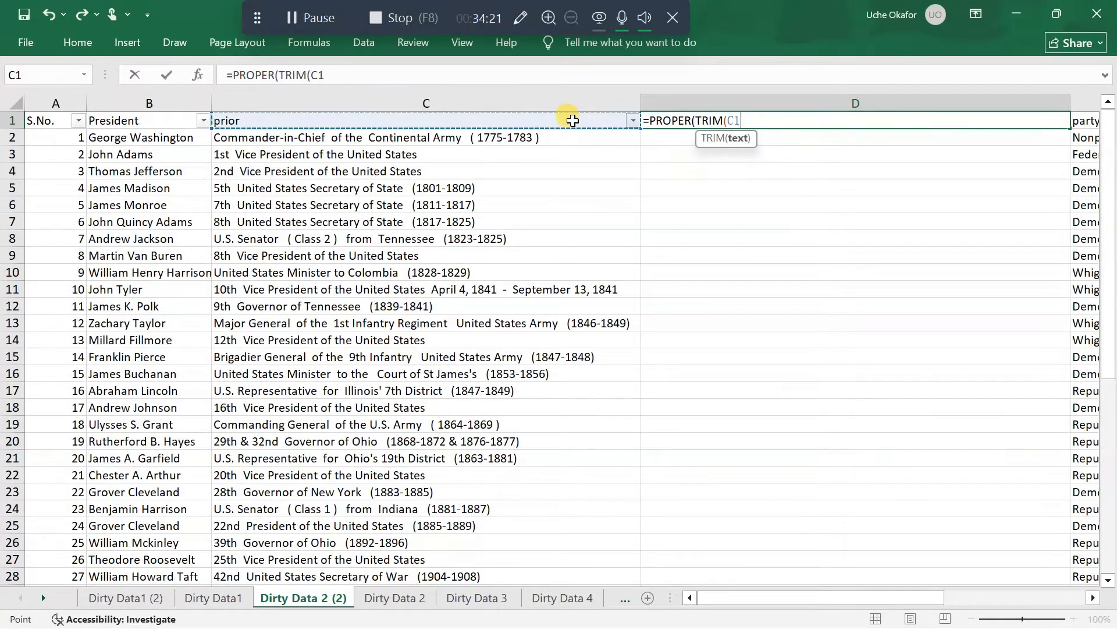
{"action": "type", "text": "))"}
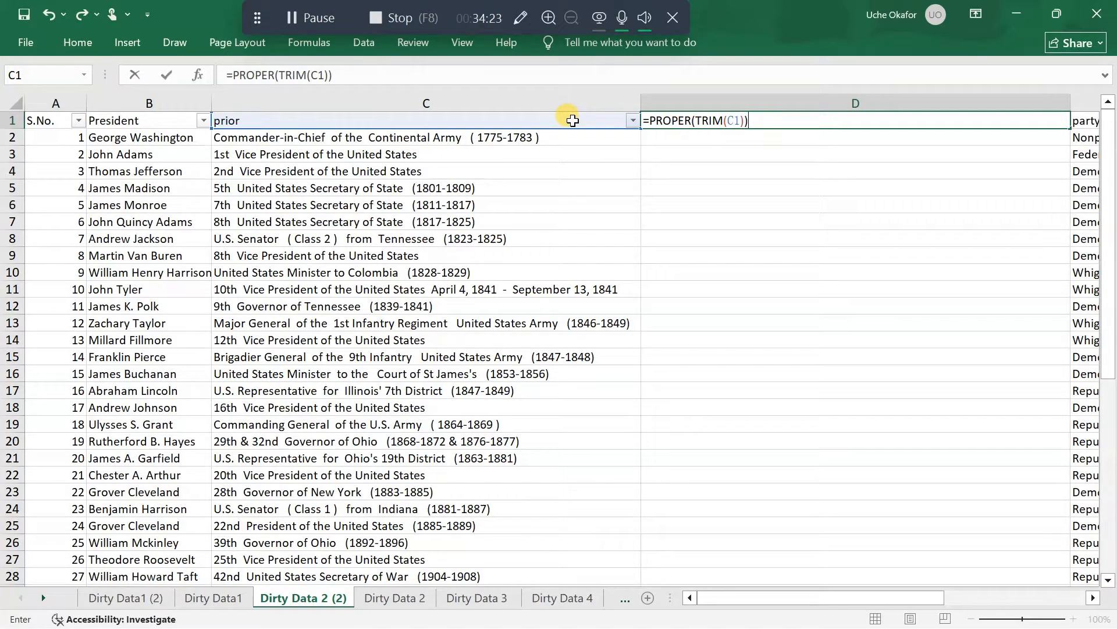
{"action": "key", "text": "Return"}
Fill the PROPER and TRIM formula from D1 down to the last record and replace the formulas in column D with their values
{"action": "left_click", "coordinate": [672, 120]}
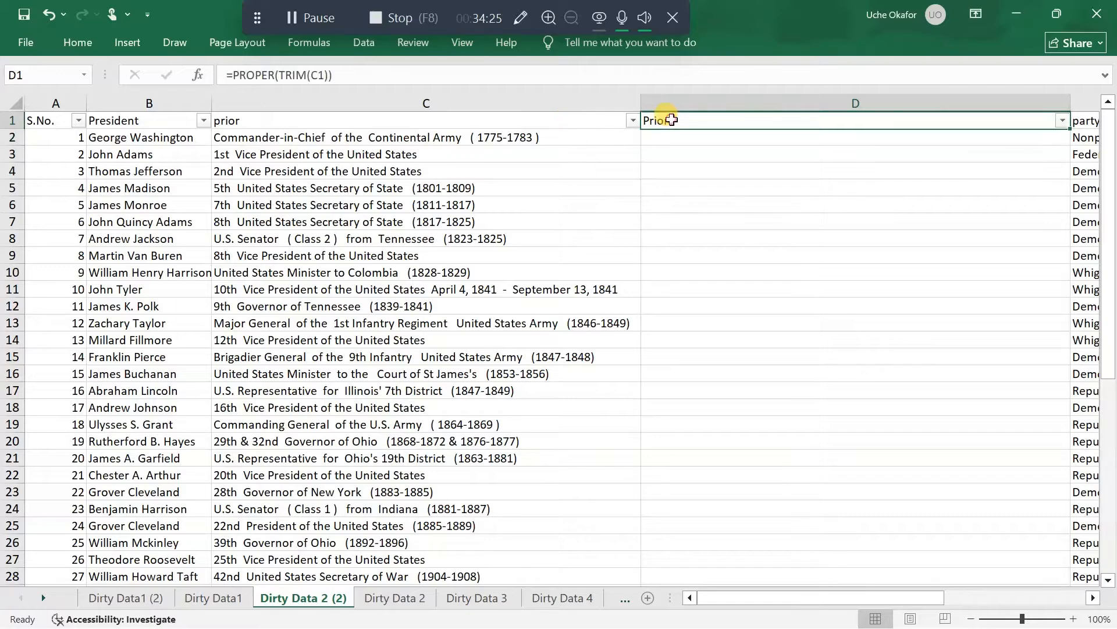
{"action": "left_click", "coordinate": [1063, 121]}
{"action": "left_click", "coordinate": [1067, 125]}
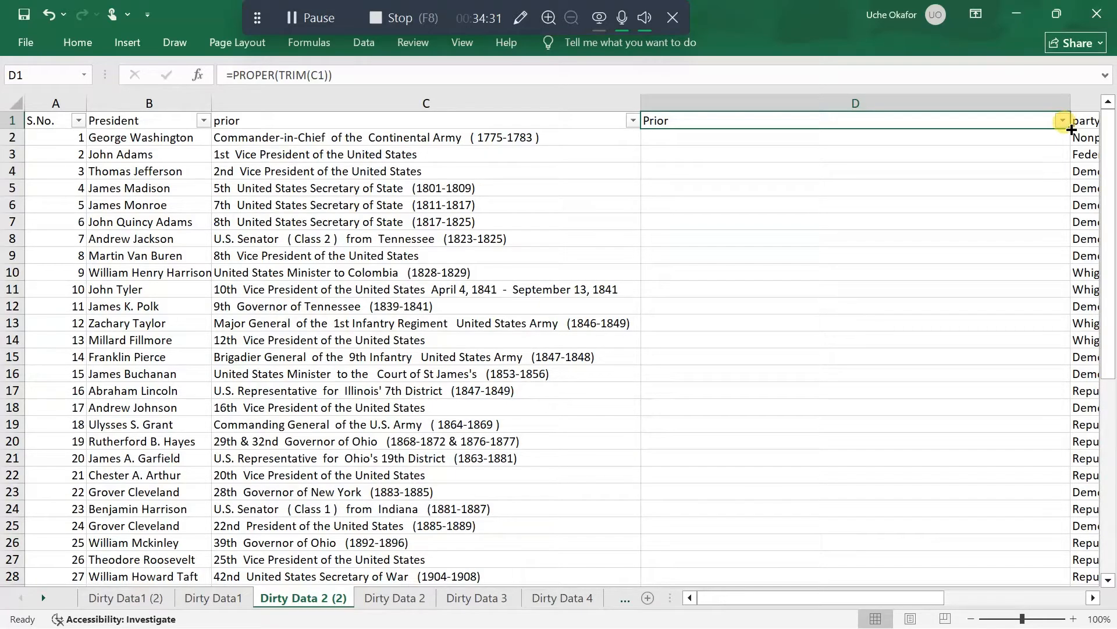
{"action": "double_click", "coordinate": [1072, 130]}
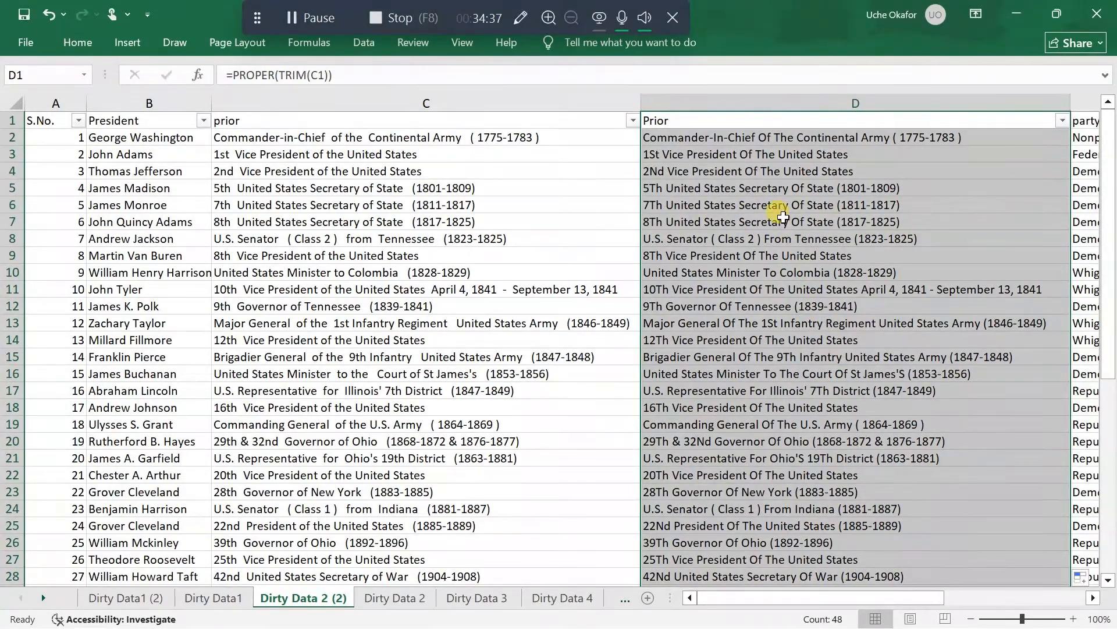
{"action": "key", "text": "ctrl+c"}
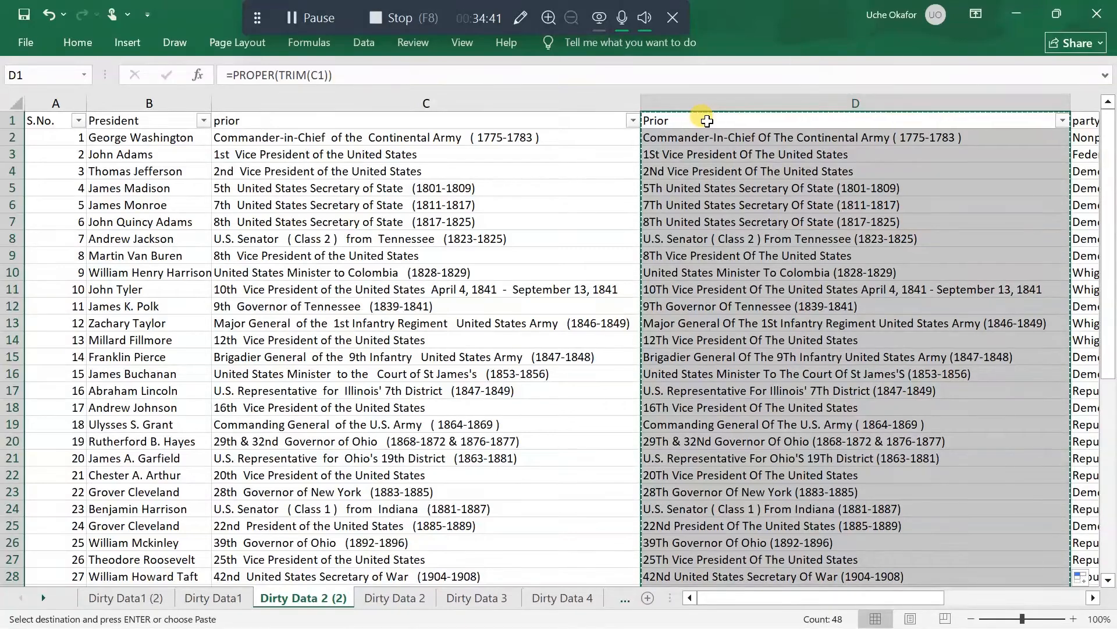
{"action": "right_click", "coordinate": [709, 122]}
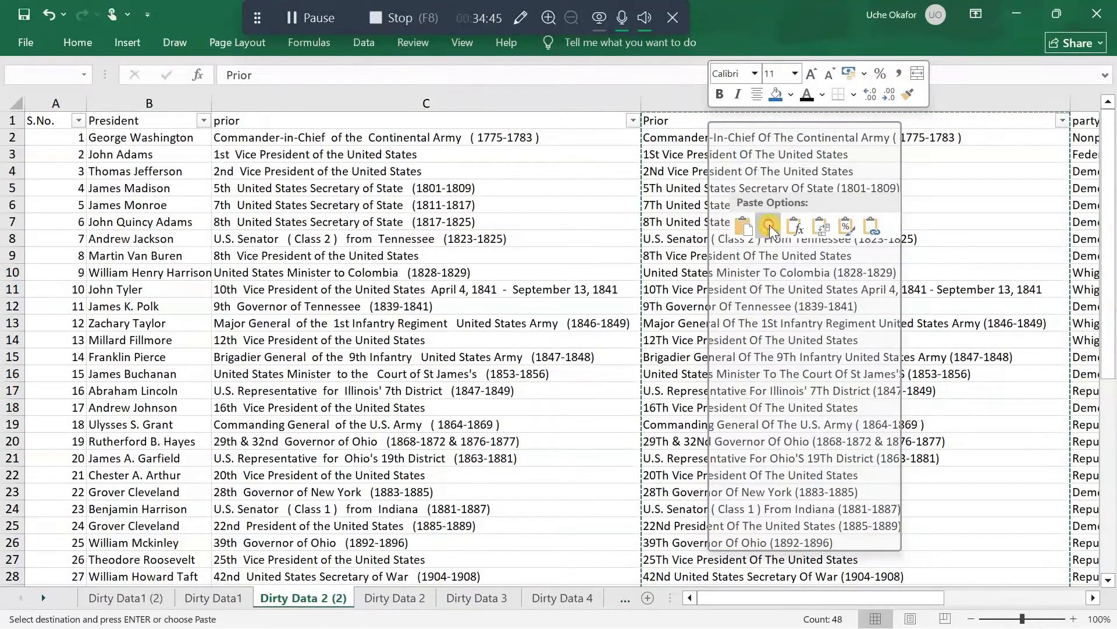
{"action": "left_click", "coordinate": [770, 227]}
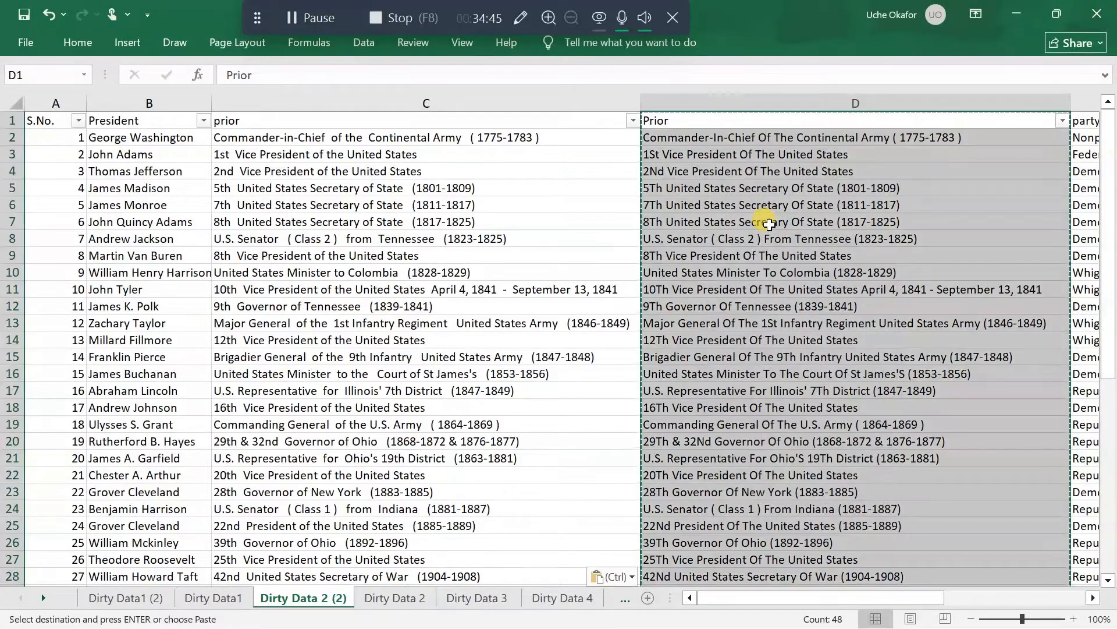
{"action": "right_click", "coordinate": [496, 103]}
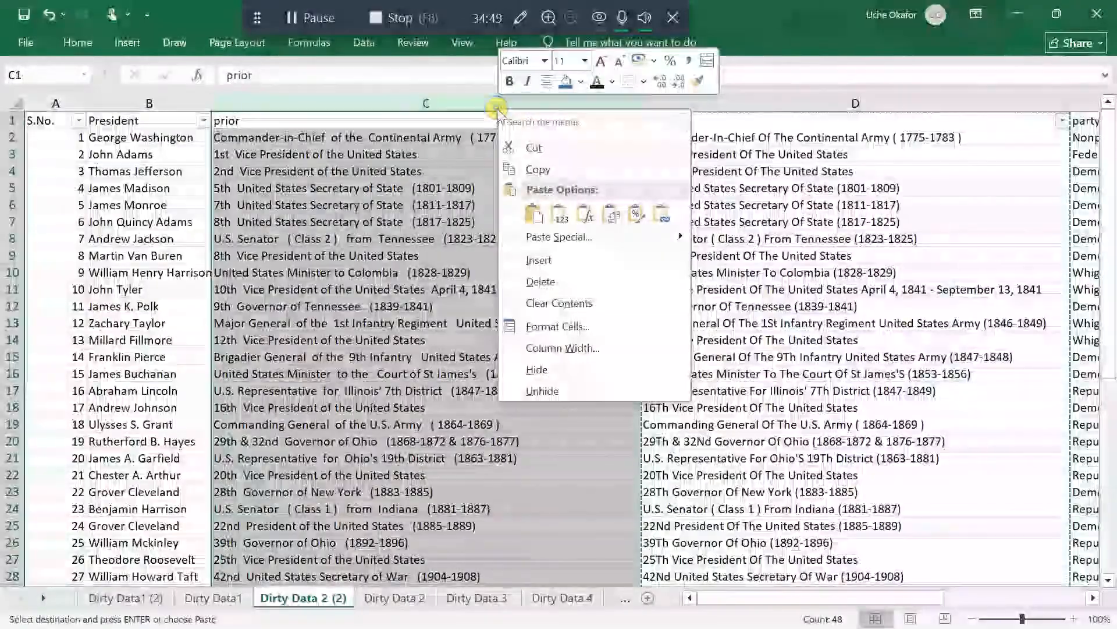
{"action": "left_click", "coordinate": [564, 267]}
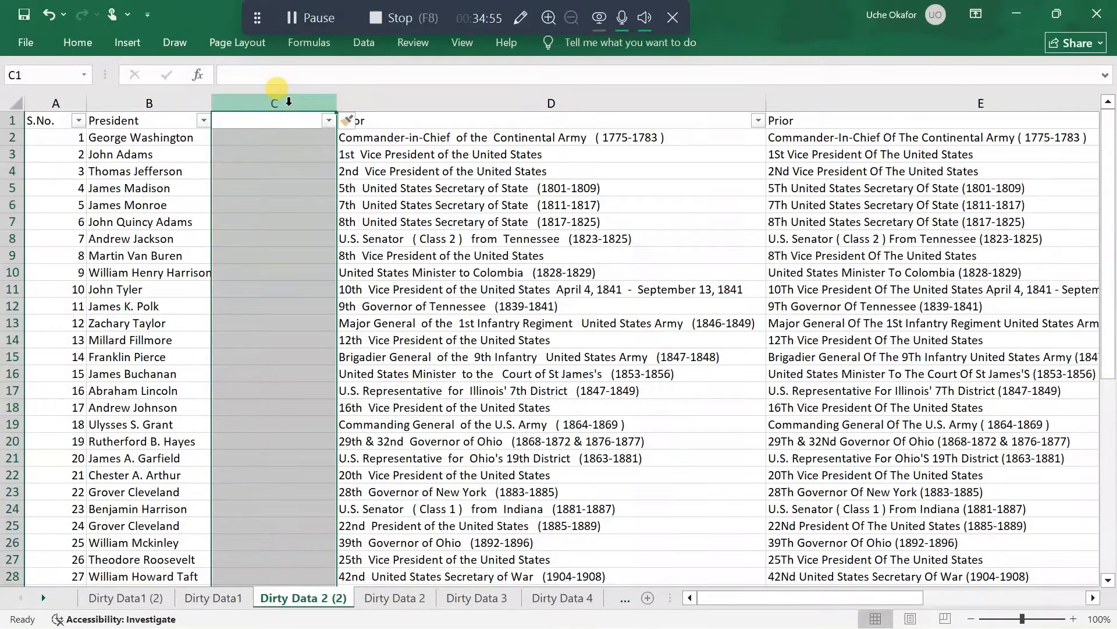
{"action": "right_click", "coordinate": [288, 102]}
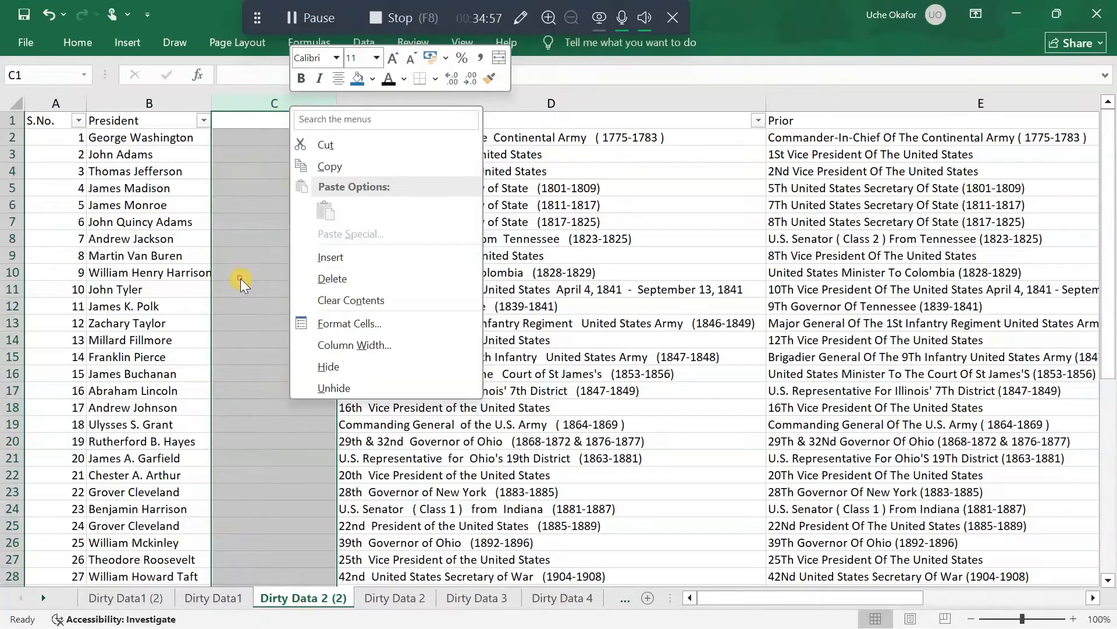
{"action": "key", "text": "Escape"}
{"action": "key", "text": "ctrl+z"}
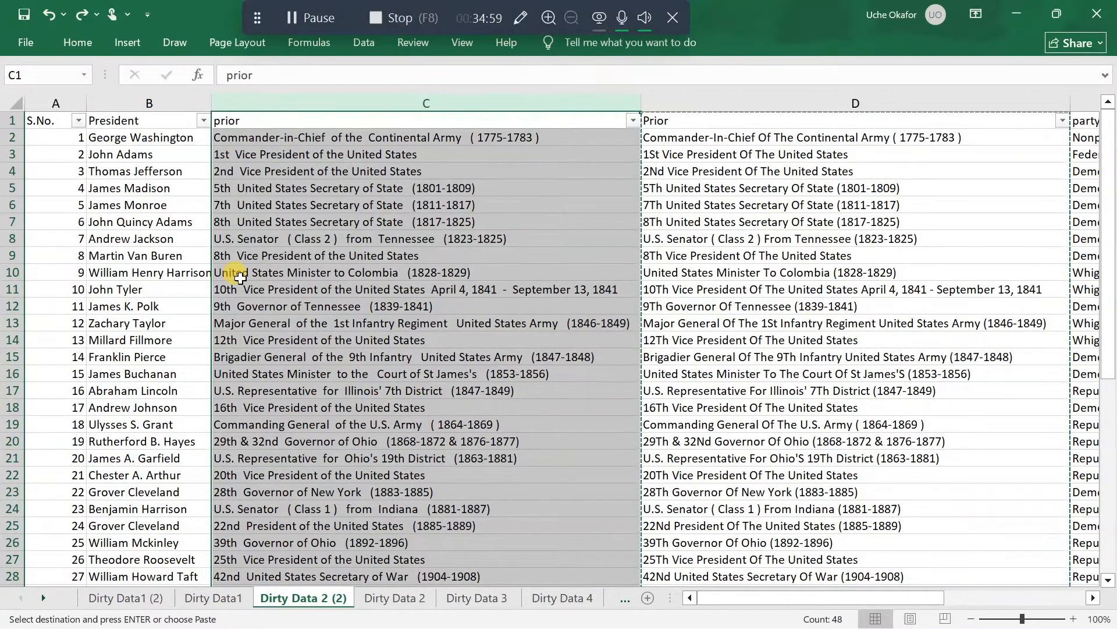
Try to replace the original prior column with the proper-case version by deleting column C, and undo the deletion
{"action": "right_click", "coordinate": [376, 100]}
{"action": "left_click", "coordinate": [460, 272]}
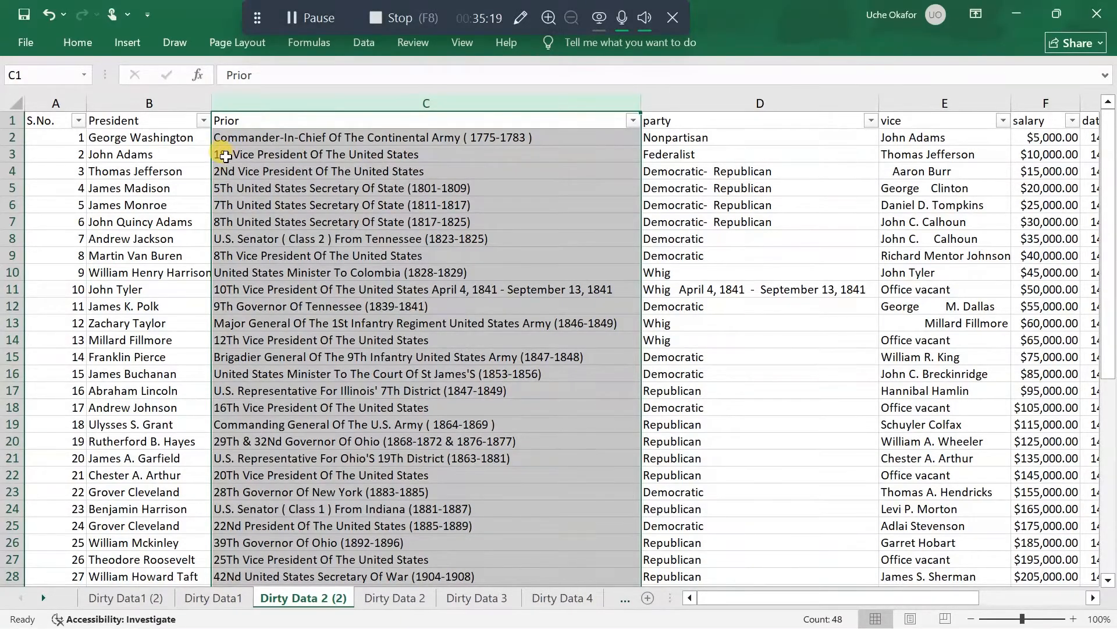
{"action": "key", "text": "ctrl+z"}
{"action": "key", "text": "ctrl+z"}
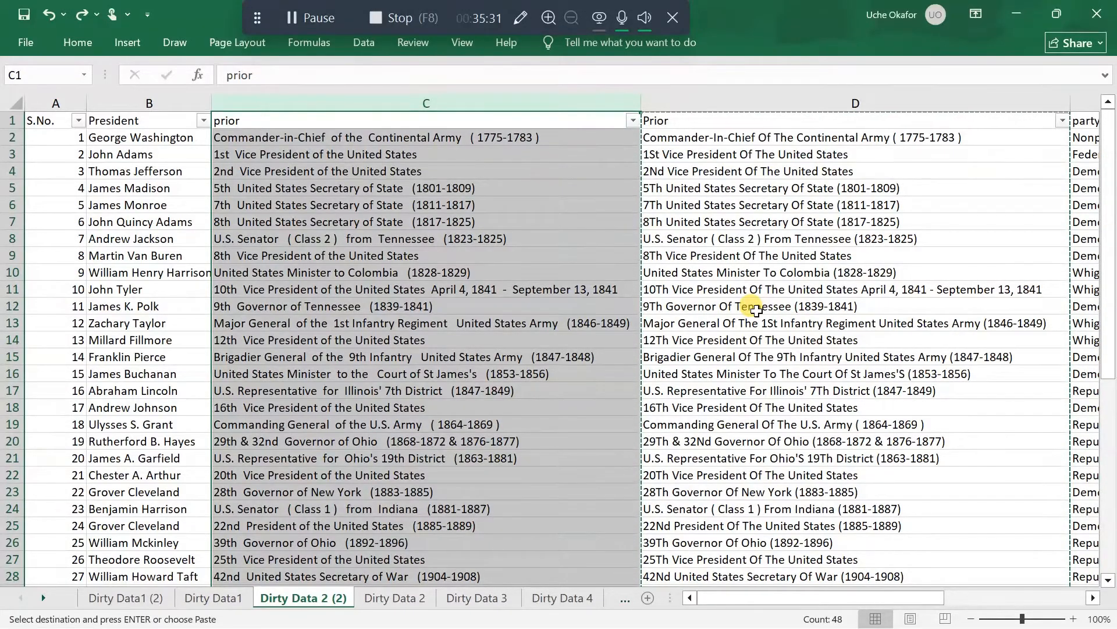
Replace the header in D1 with the formula =TRIM(C1) to remove extra spaces while keeping the original letter case
{"action": "left_click", "coordinate": [772, 95]}
{"action": "key", "text": "Return"}
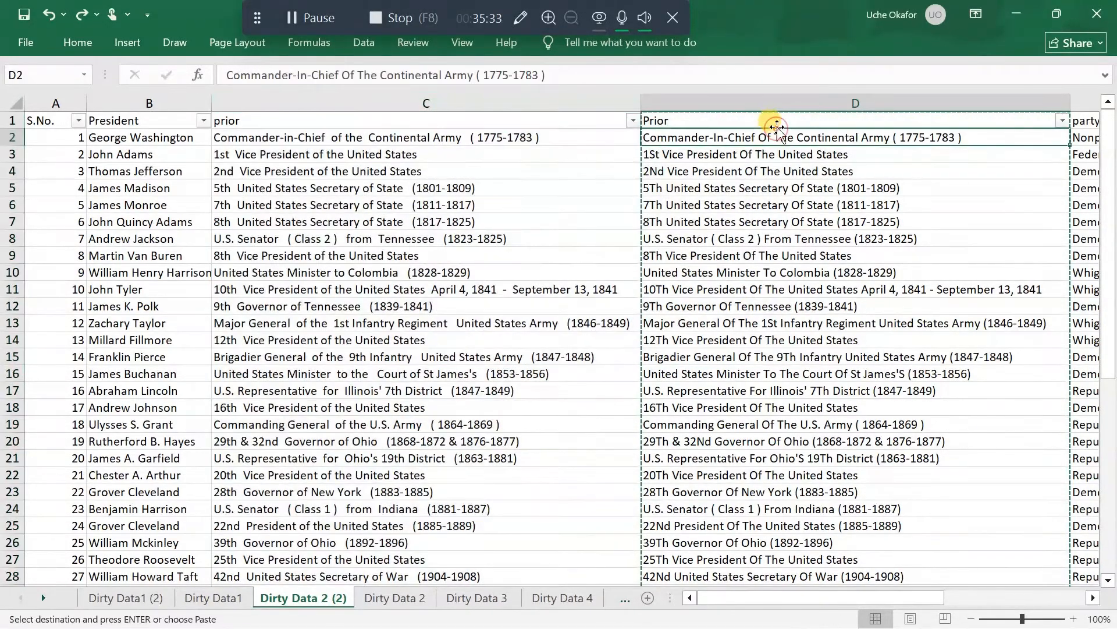
{"action": "double_click", "coordinate": [779, 121]}
{"action": "double_click", "coordinate": [773, 120]}
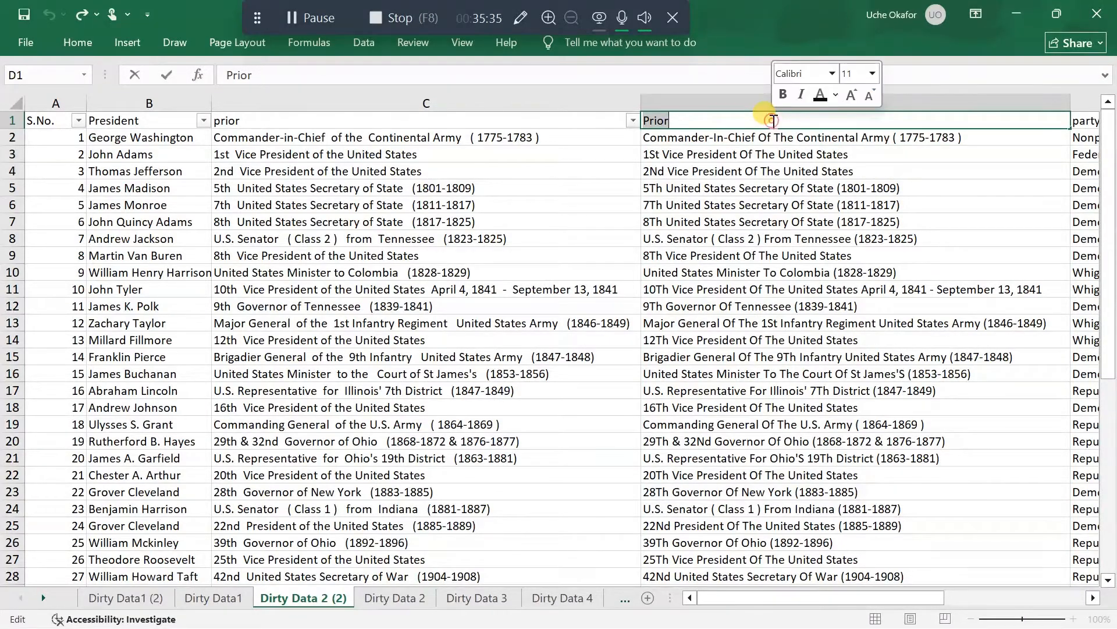
{"action": "left_click", "coordinate": [773, 120]}
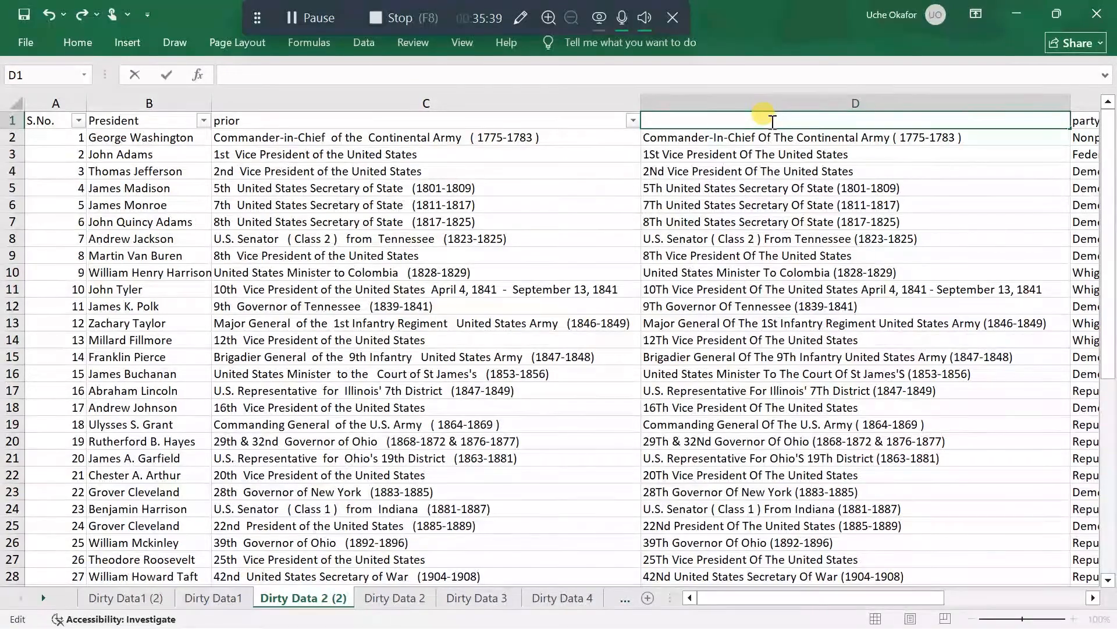
{"action": "type", "text": "=t"}
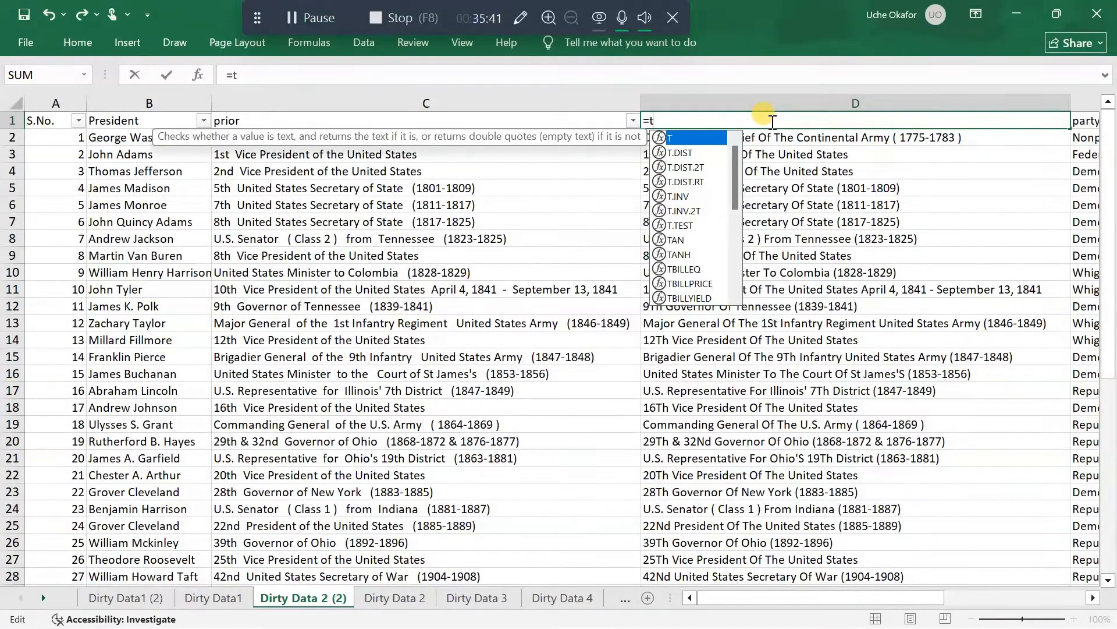
{"action": "type", "text": "ri"}
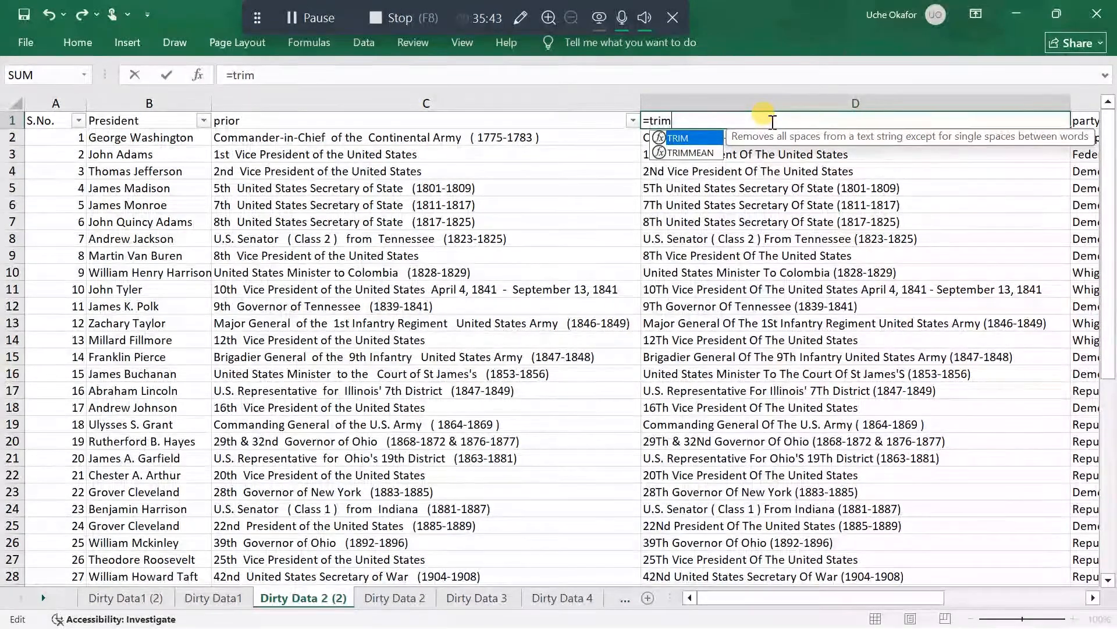
{"action": "type", "text": "m"}
{"action": "key", "text": "Tab"}
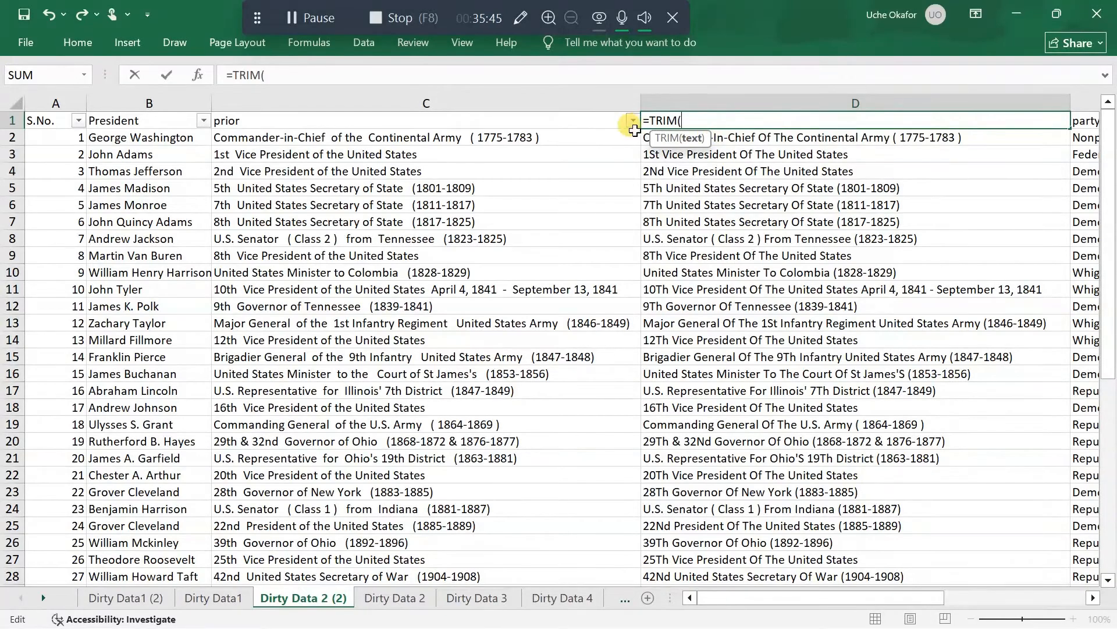
{"action": "left_click", "coordinate": [595, 122]}
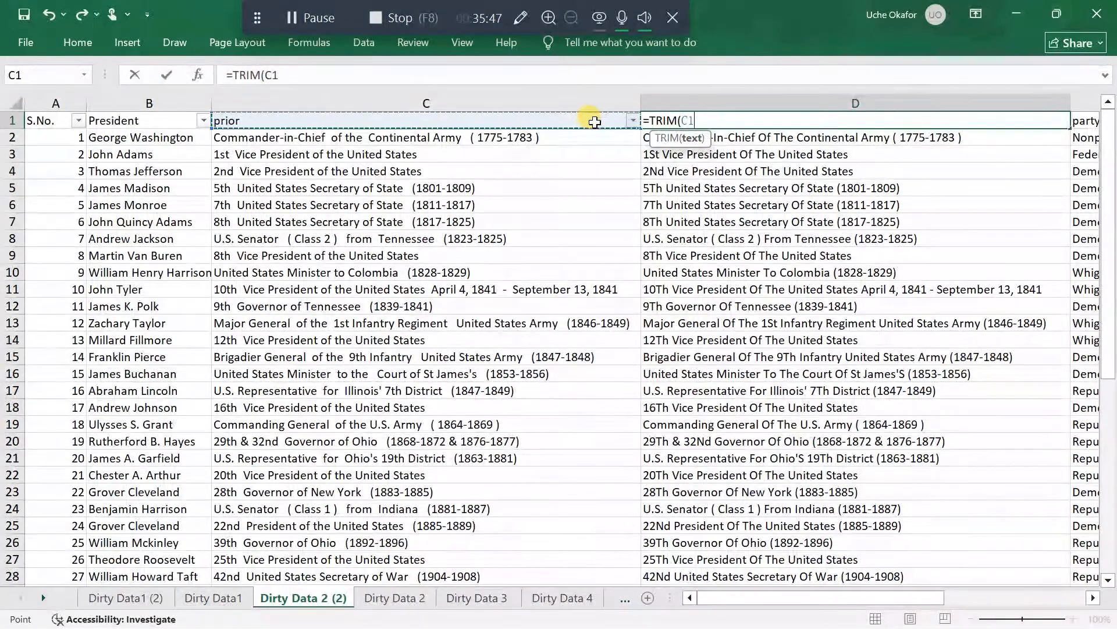
{"action": "type", "text": ")"}
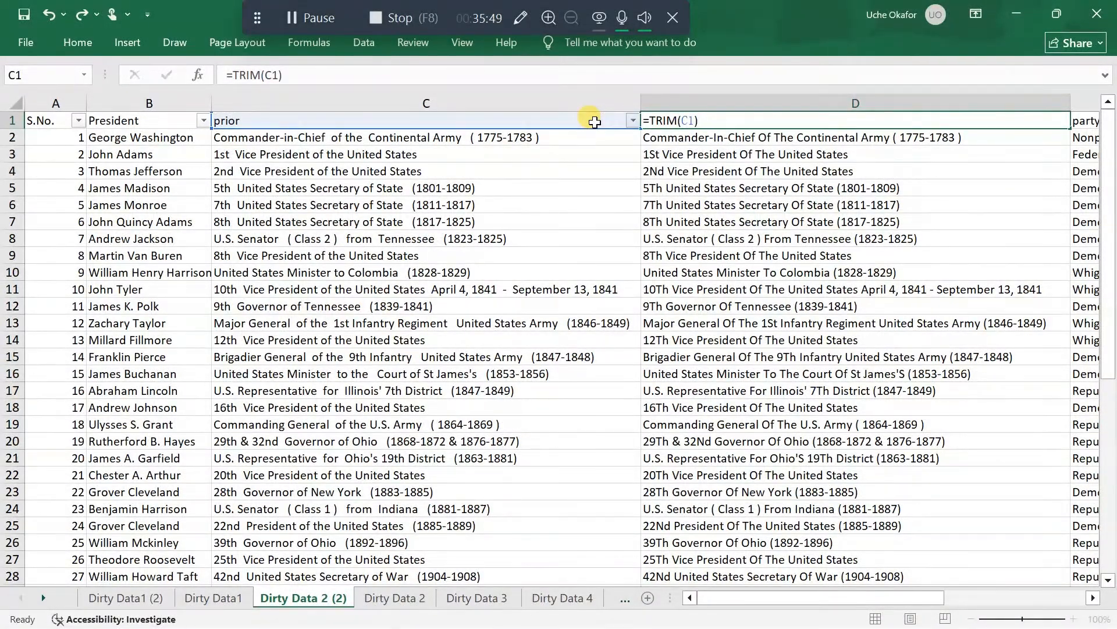
{"action": "key", "text": "Return"}
Fill the TRIM formula from D1 down to the last record and replace the formulas in column D with their values
{"action": "left_click", "coordinate": [652, 121]}
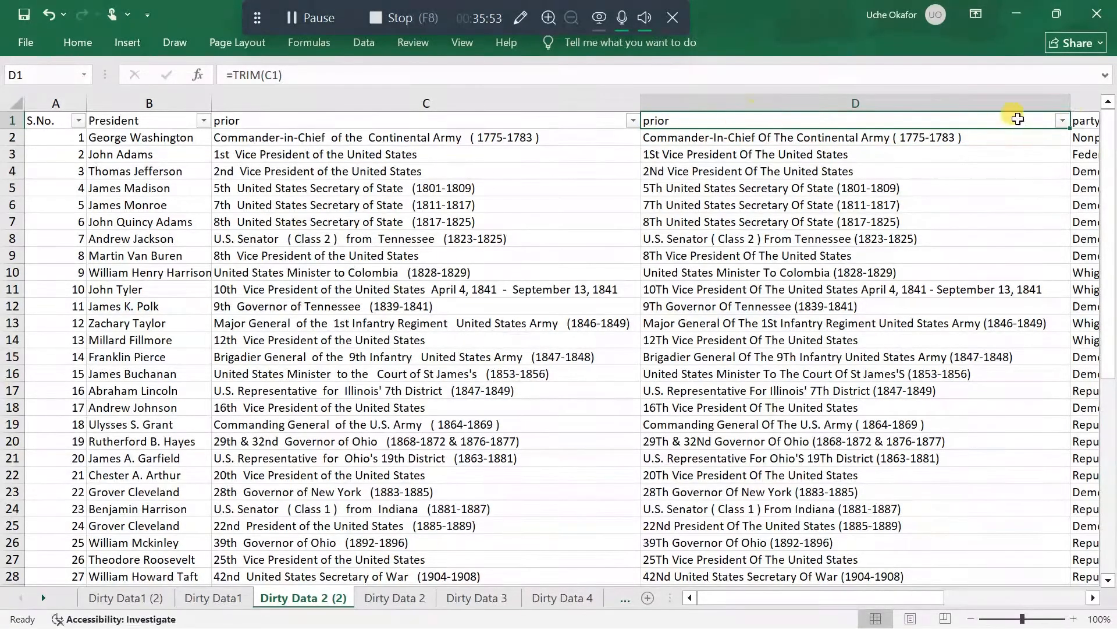
{"action": "double_click", "coordinate": [1073, 129]}
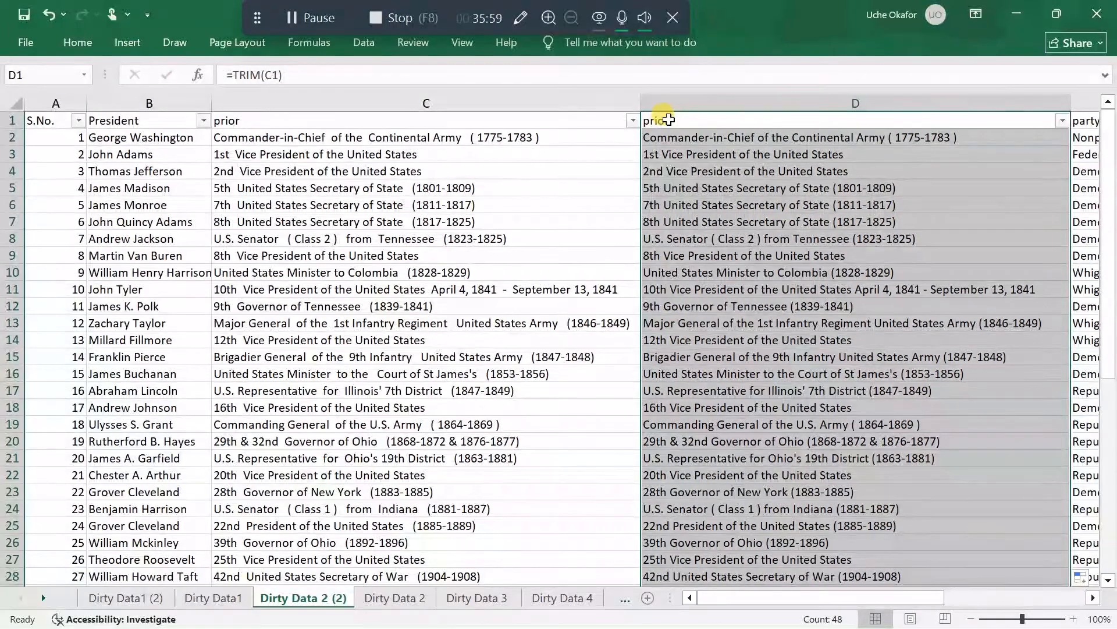
{"action": "key", "text": "ctrl+c"}
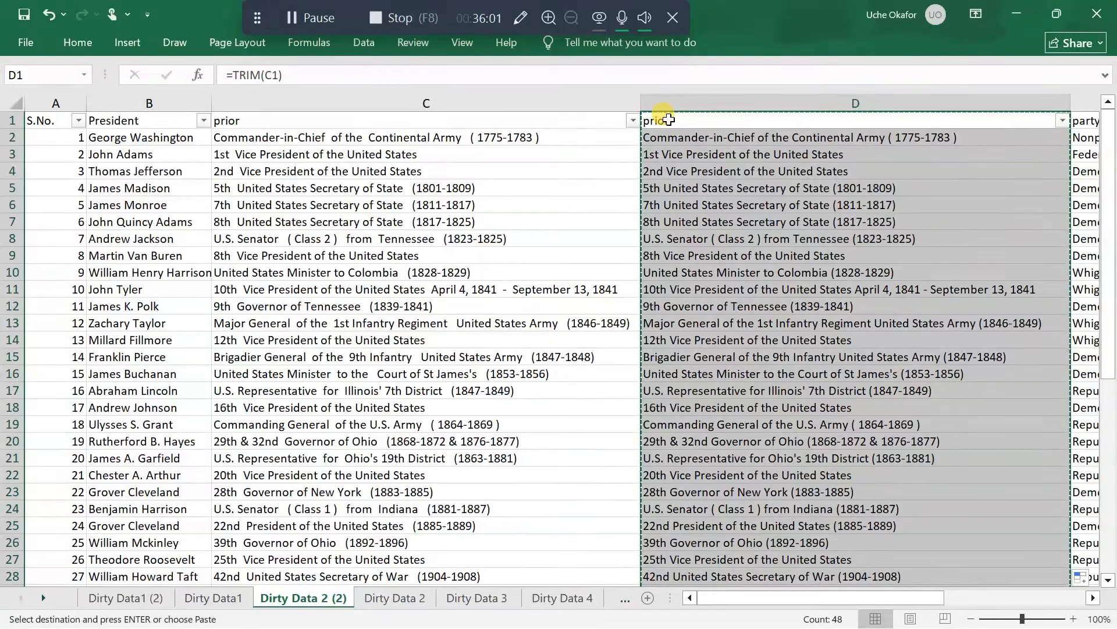
{"action": "right_click", "coordinate": [669, 120]}
{"action": "left_click", "coordinate": [732, 224]}
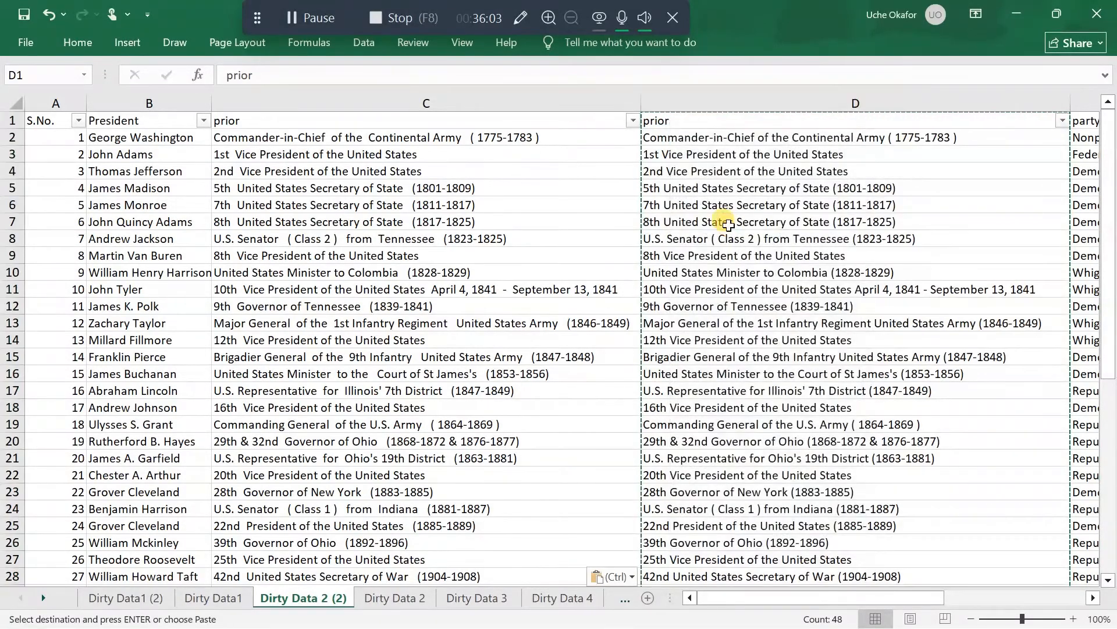
Delete the original untrimmed prior column C, leaving the trimmed copy in its place
{"action": "left_click", "coordinate": [554, 98]}
{"action": "right_click", "coordinate": [553, 99]}
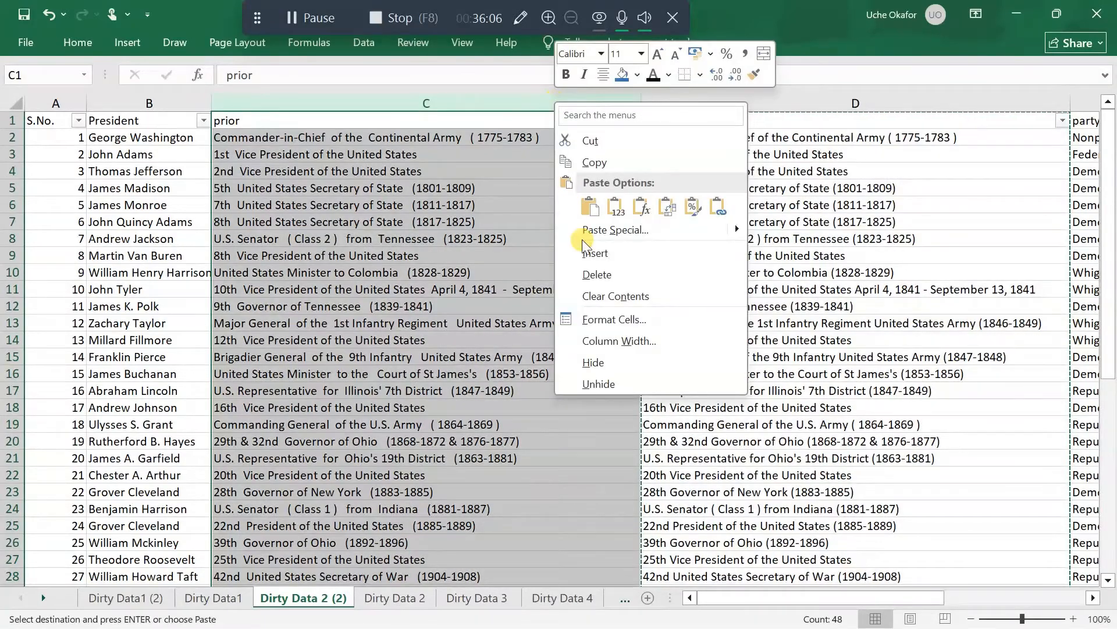
{"action": "left_click", "coordinate": [613, 274]}
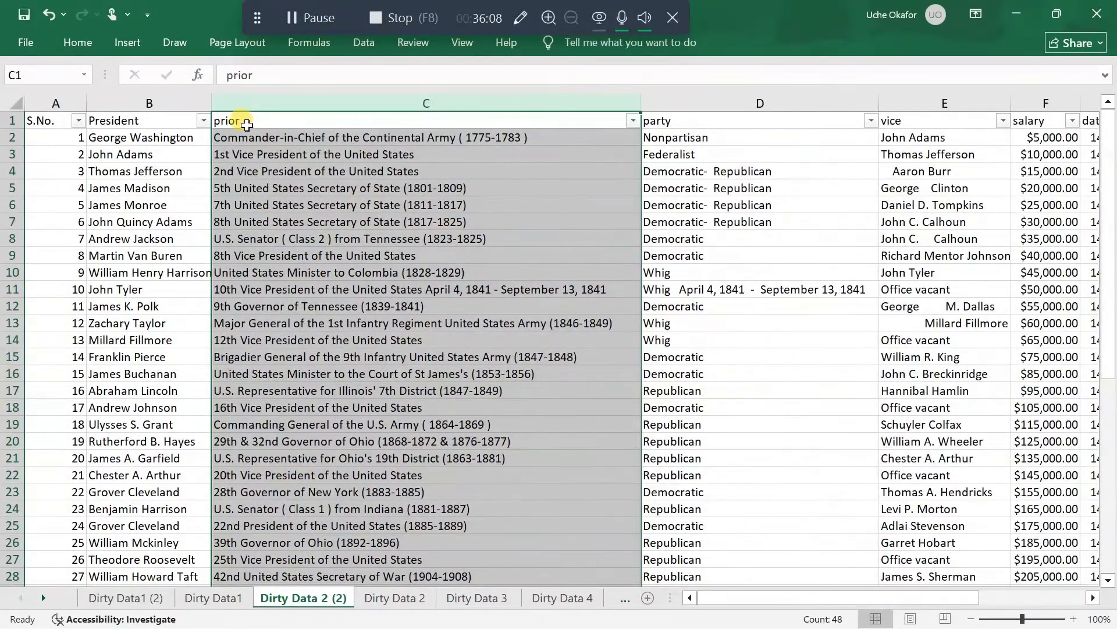
Capitalize the header in C1 so that it reads Prior
{"action": "double_click", "coordinate": [225, 120]}
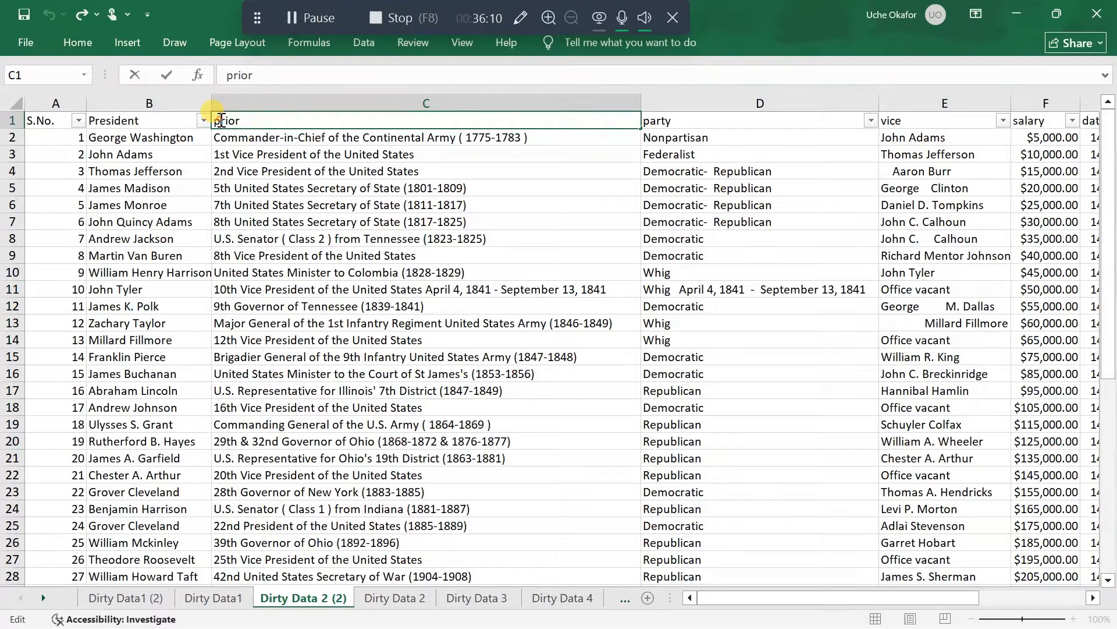
{"action": "key", "text": "BackSpace"}
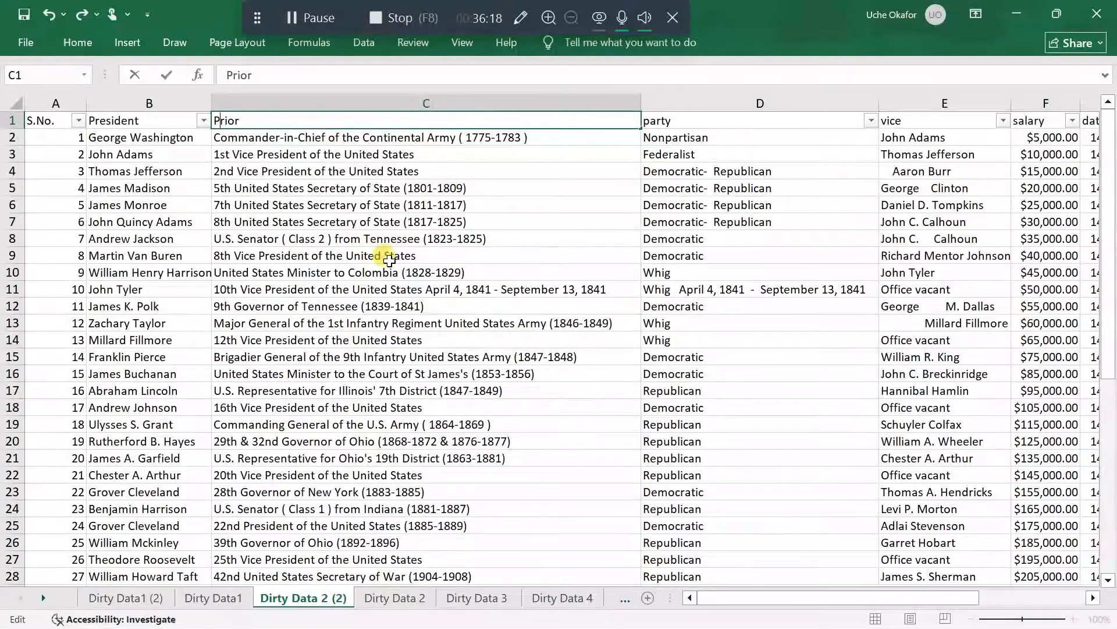
{"action": "left_click", "coordinate": [443, 302]}
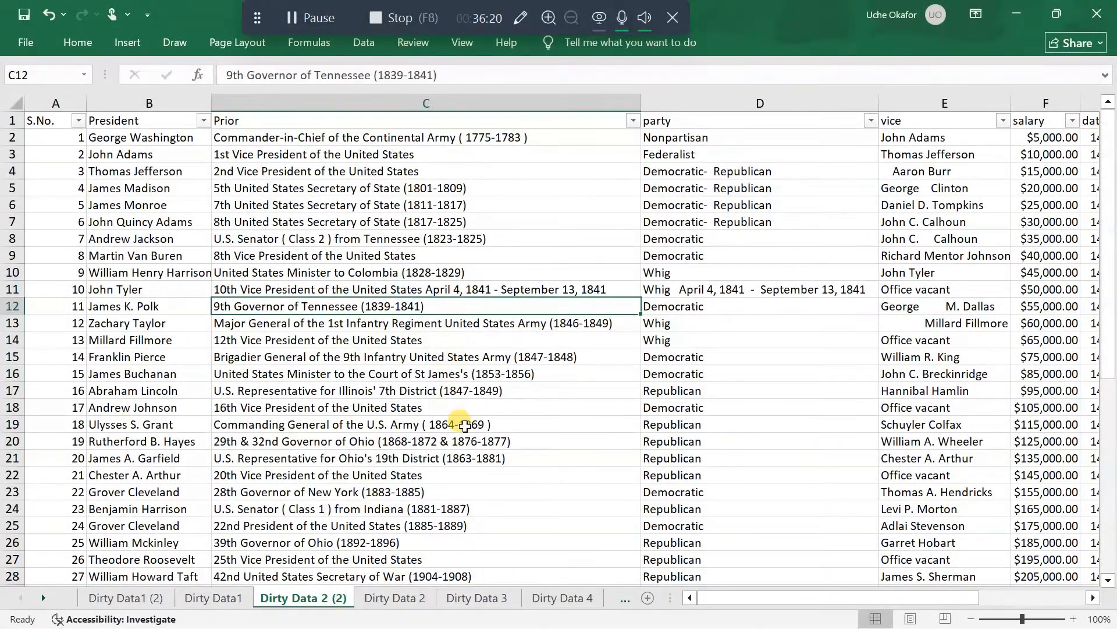
Filter the party column to show only the misspelled entries Demorcatic and Republicans
{"action": "scroll", "coordinate": [465, 413], "scroll_direction": "down", "scroll_amount": 3}
{"action": "scroll", "coordinate": [465, 414], "scroll_direction": "up", "scroll_amount": 3}
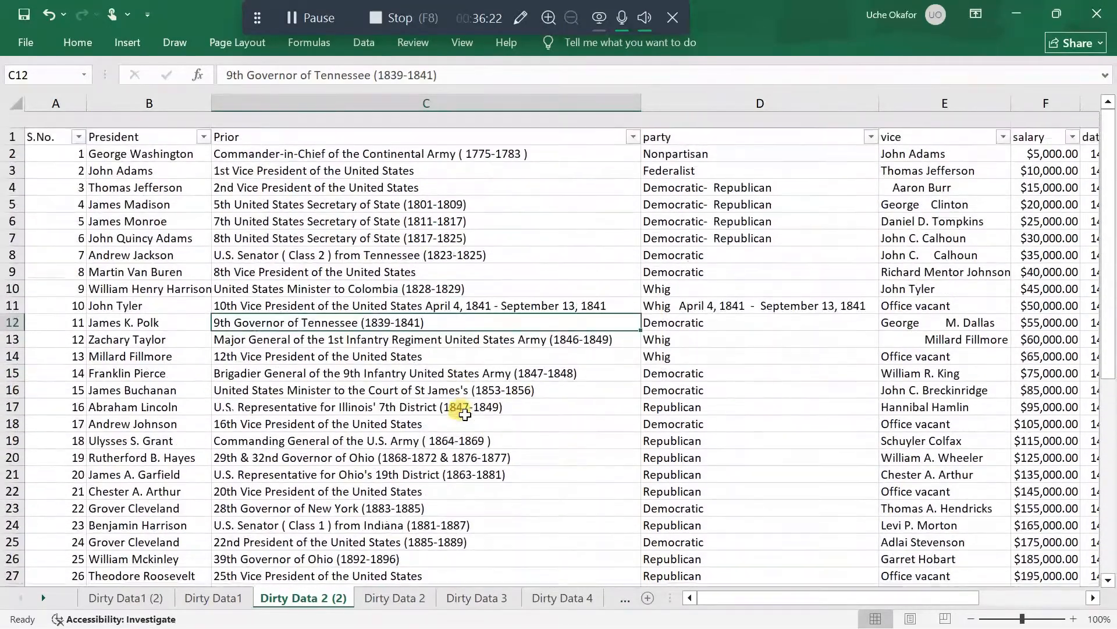
{"action": "scroll", "coordinate": [589, 297], "scroll_direction": "right", "scroll_amount": 3}
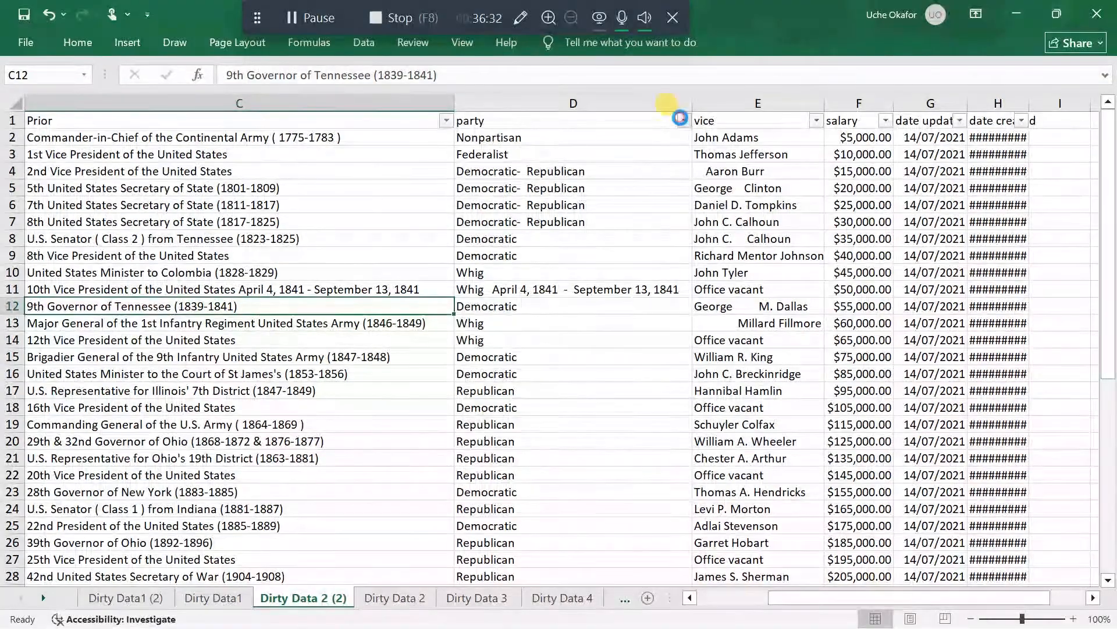
{"action": "left_click", "coordinate": [684, 121]}
{"action": "scroll", "coordinate": [571, 409], "scroll_direction": "down", "scroll_amount": 2}
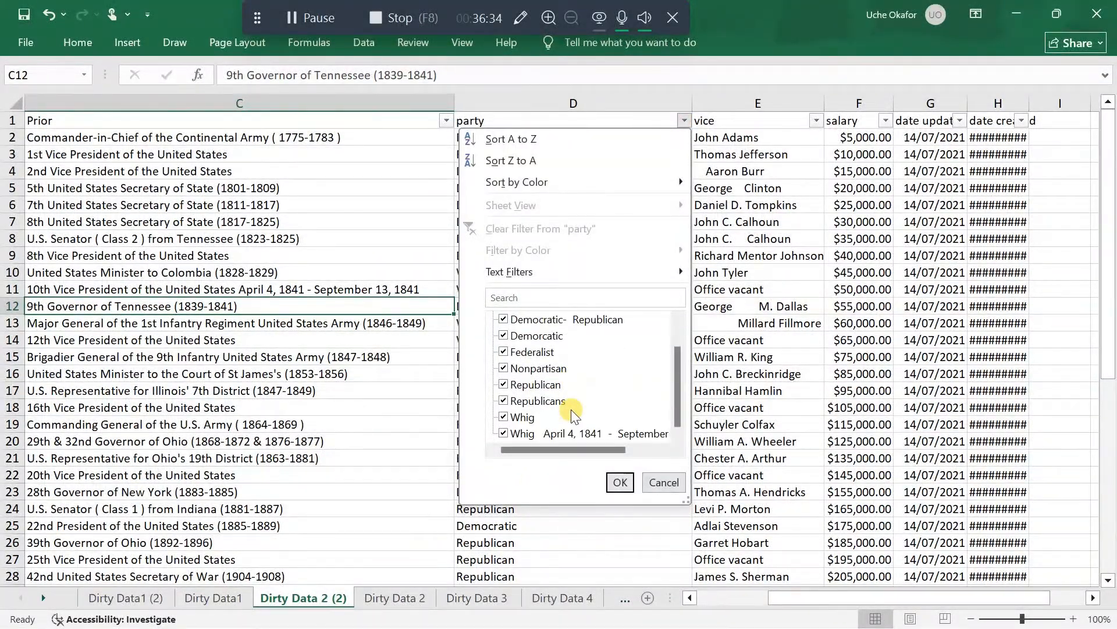
{"action": "scroll", "coordinate": [571, 409], "scroll_direction": "up", "scroll_amount": 2}
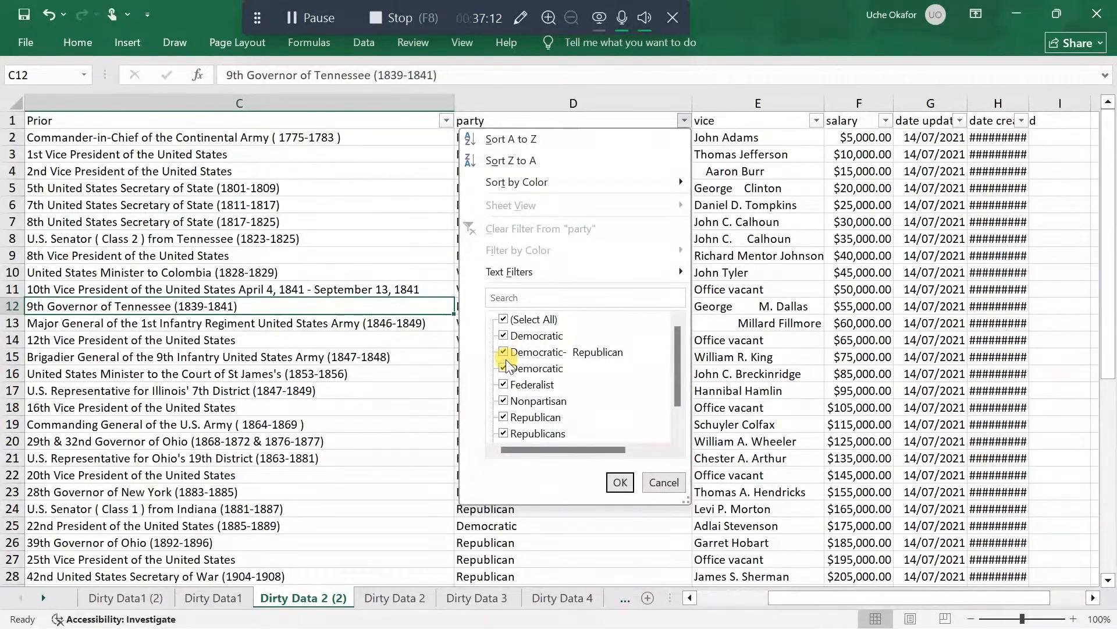
{"action": "left_click", "coordinate": [502, 318]}
{"action": "left_click", "coordinate": [503, 367]}
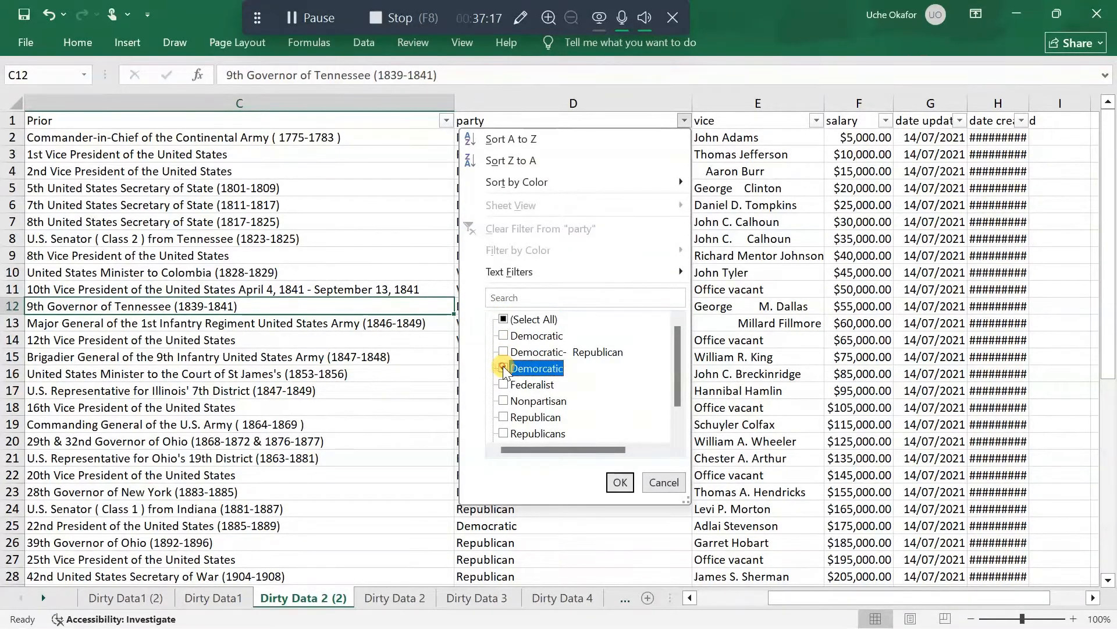
{"action": "left_click", "coordinate": [503, 433]}
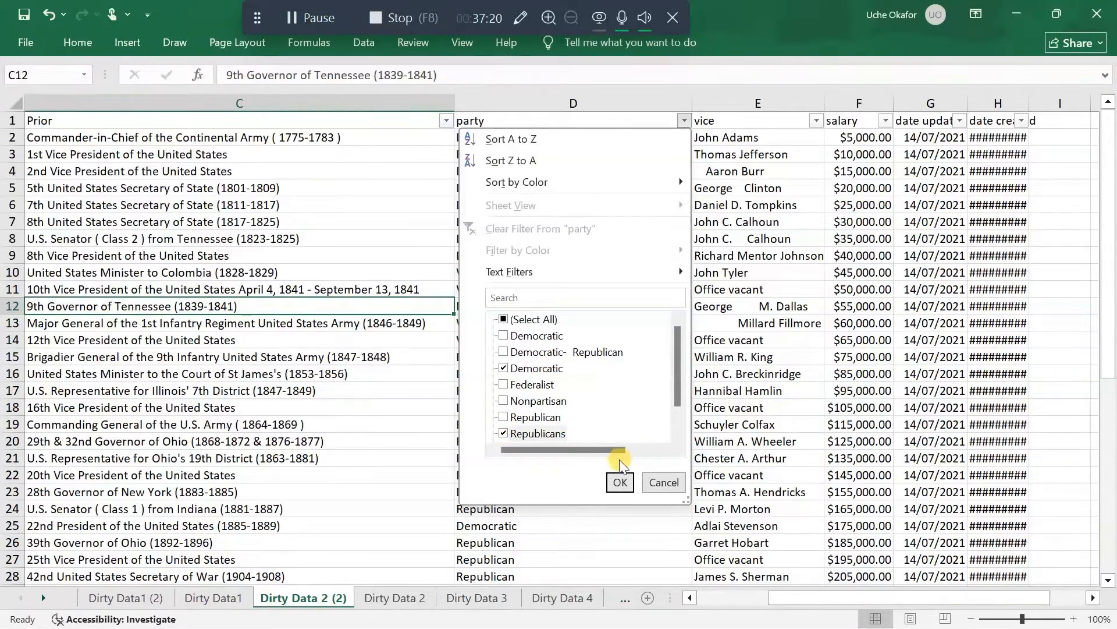
{"action": "left_click", "coordinate": [617, 480]}
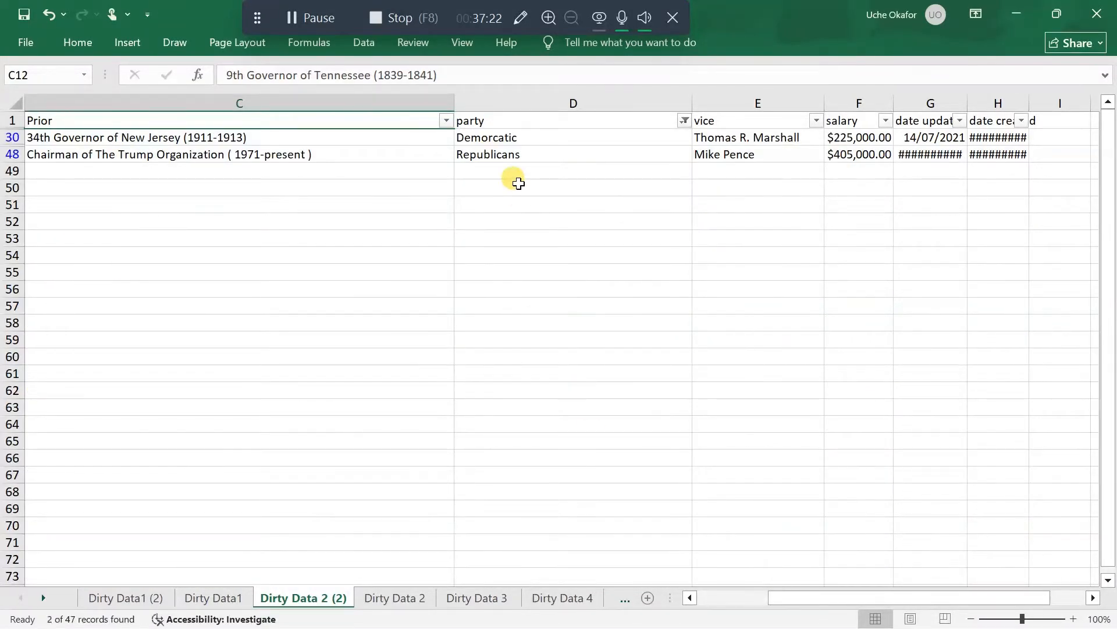
Correct the misspelled party entry in D30 to Democratic
{"action": "left_click", "coordinate": [489, 139]}
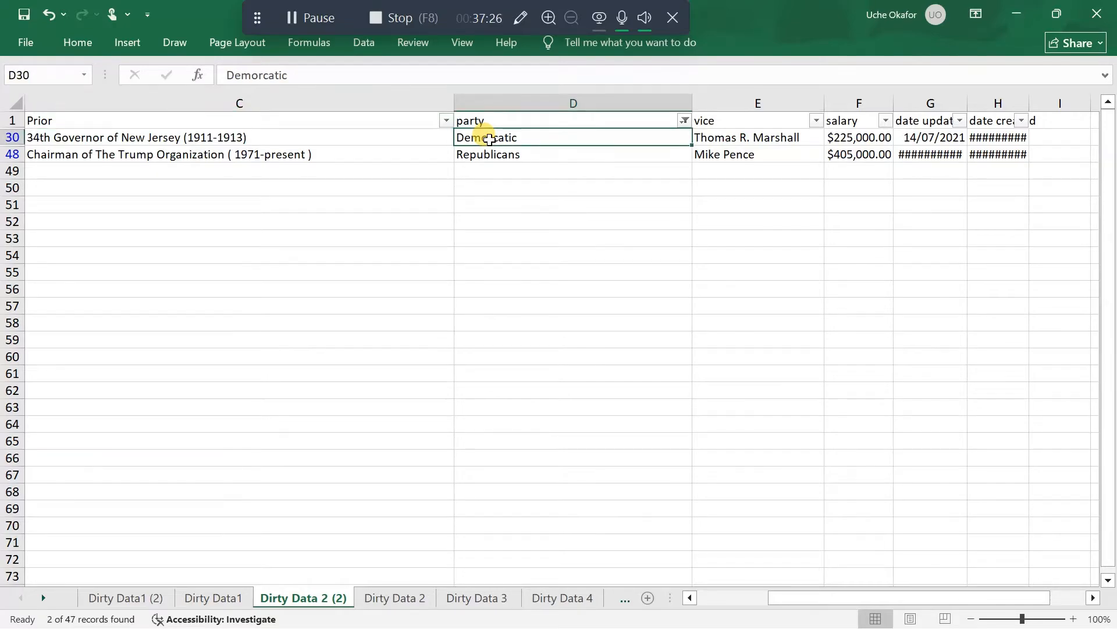
{"action": "double_click", "coordinate": [489, 139]}
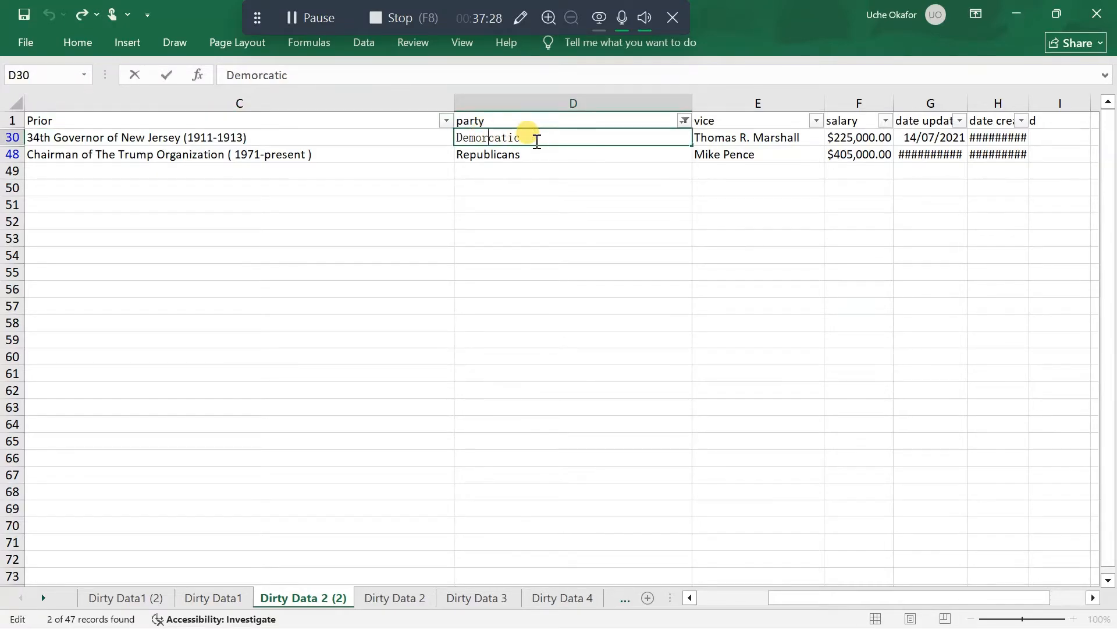
{"action": "key", "text": "BackSpace"}
{"action": "key", "text": "BackSpace"}
{"action": "type", "text": "ra"}
{"action": "key", "text": "BackSpace"}
{"action": "key", "text": "BackSpace"}
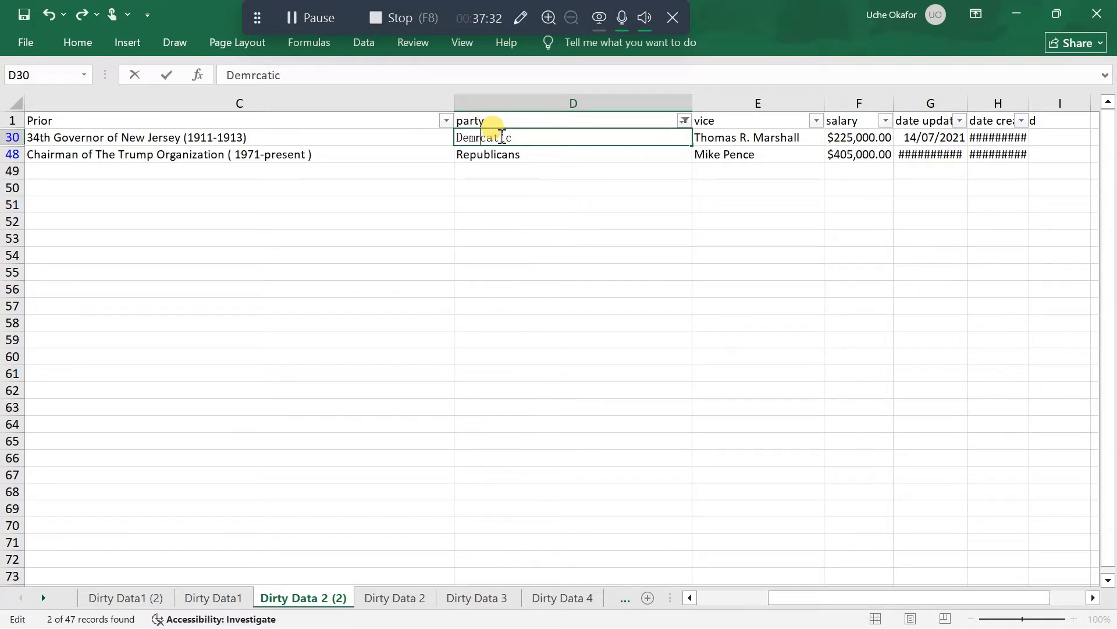
{"action": "type", "text": "o"}
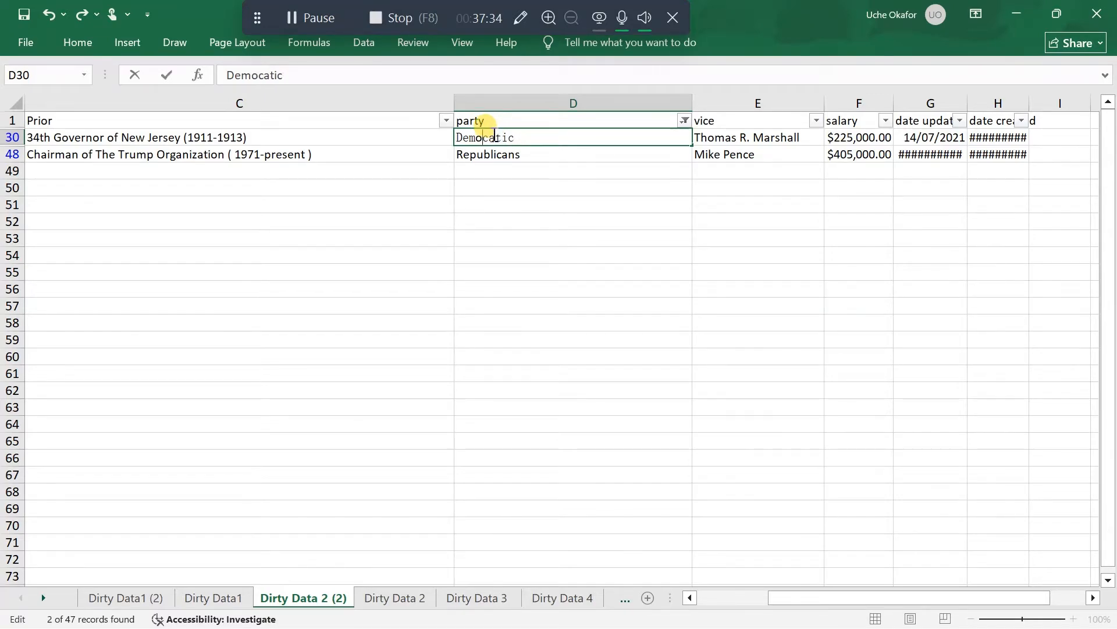
{"action": "left_click", "coordinate": [494, 138]}
{"action": "type", "text": "r"}
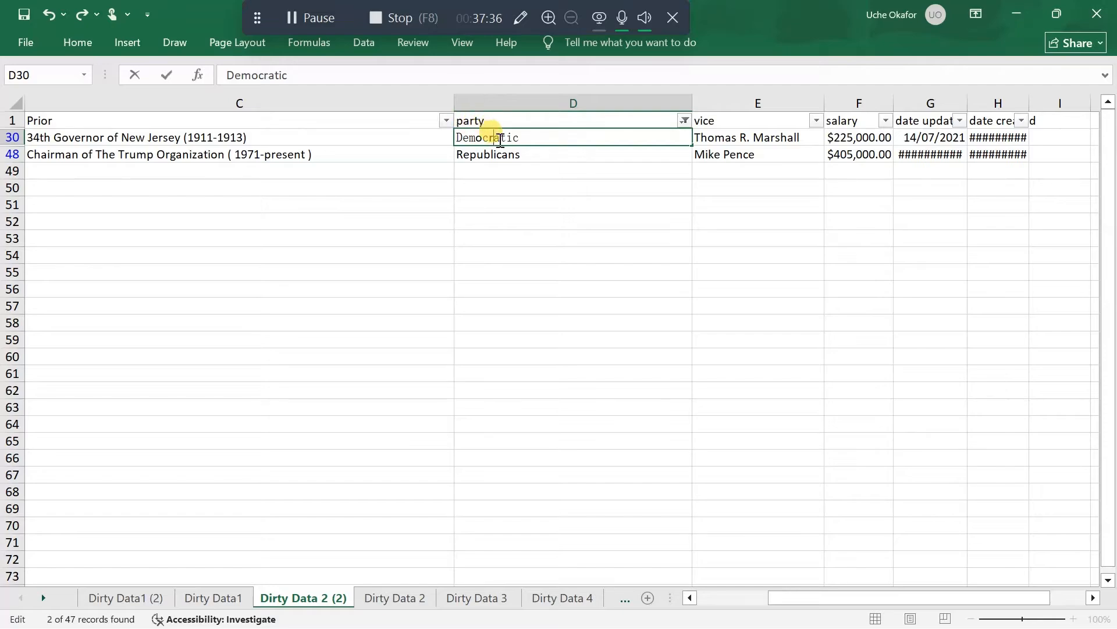
Correct the plural party entry in D48 to Republican
{"action": "left_click", "coordinate": [514, 156]}
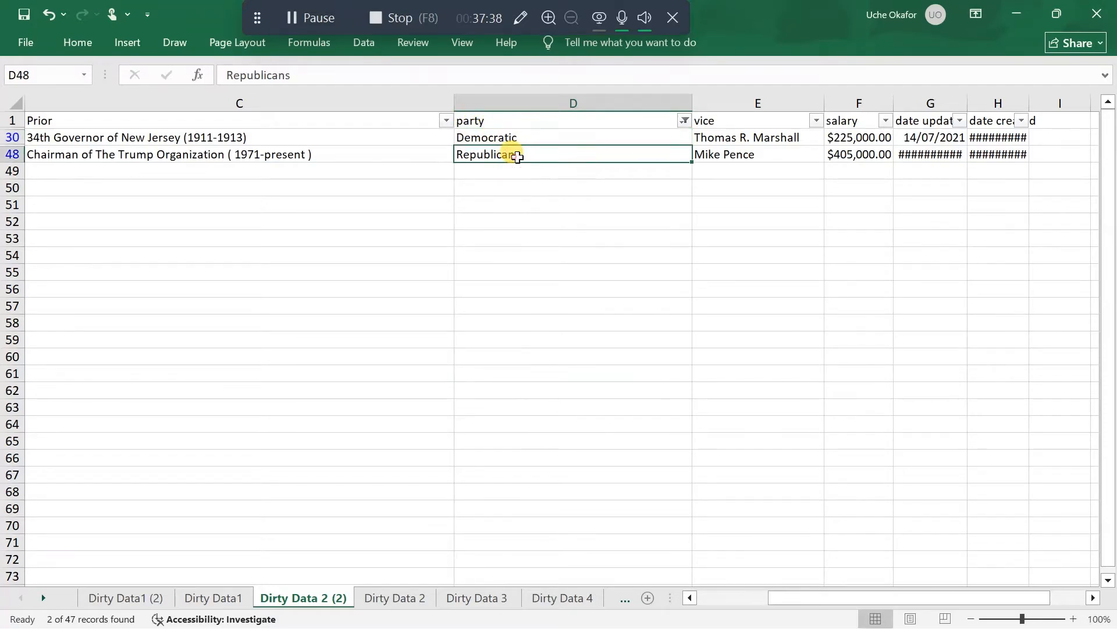
{"action": "double_click", "coordinate": [537, 156]}
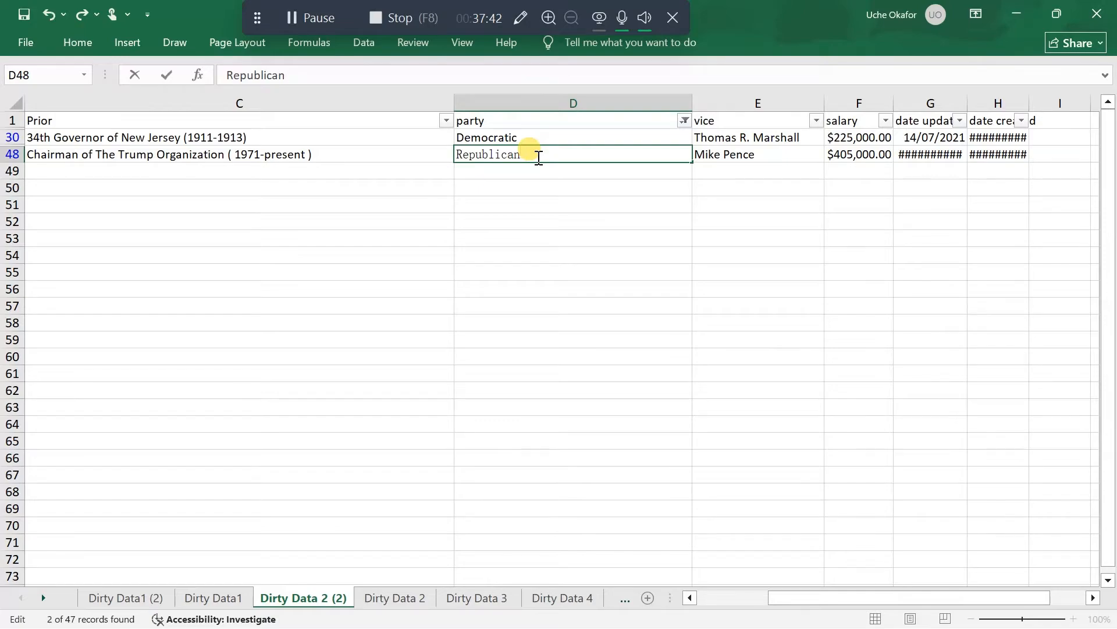
{"action": "key", "text": "Return"}
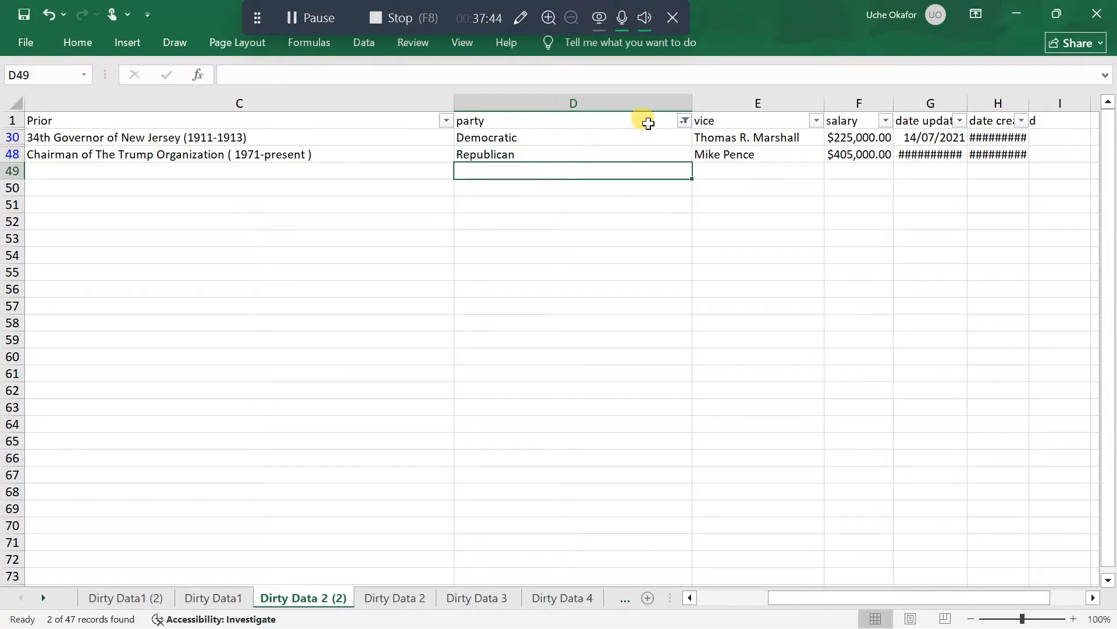
Filter the party column to show only the Whig entry that also contains dates
{"action": "left_click", "coordinate": [685, 121]}
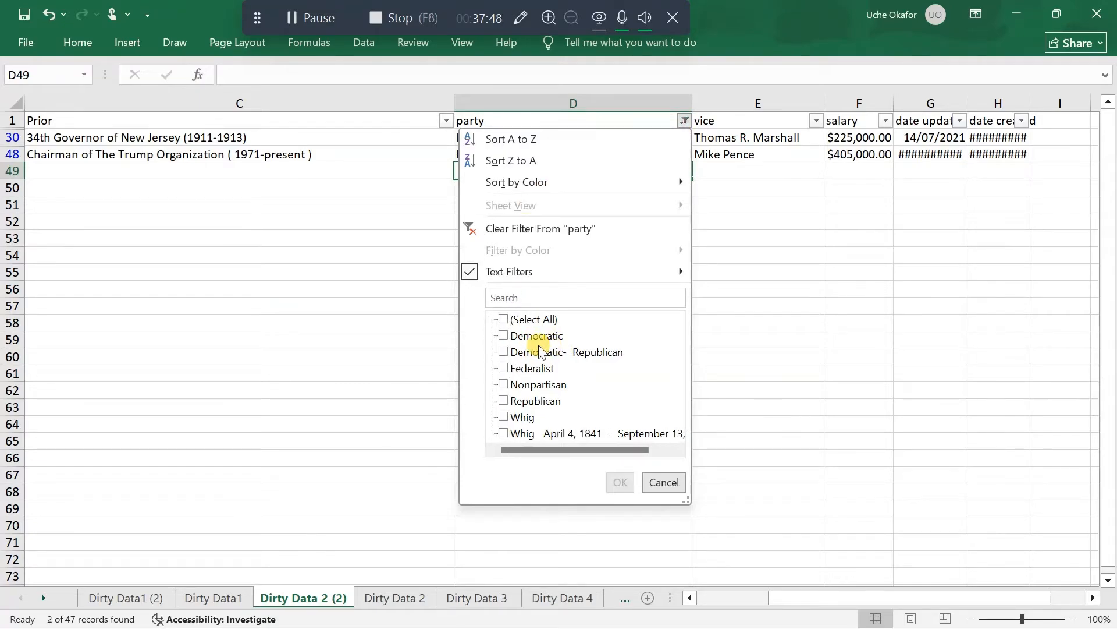
{"action": "left_click", "coordinate": [504, 434]}
{"action": "left_click", "coordinate": [620, 482]}
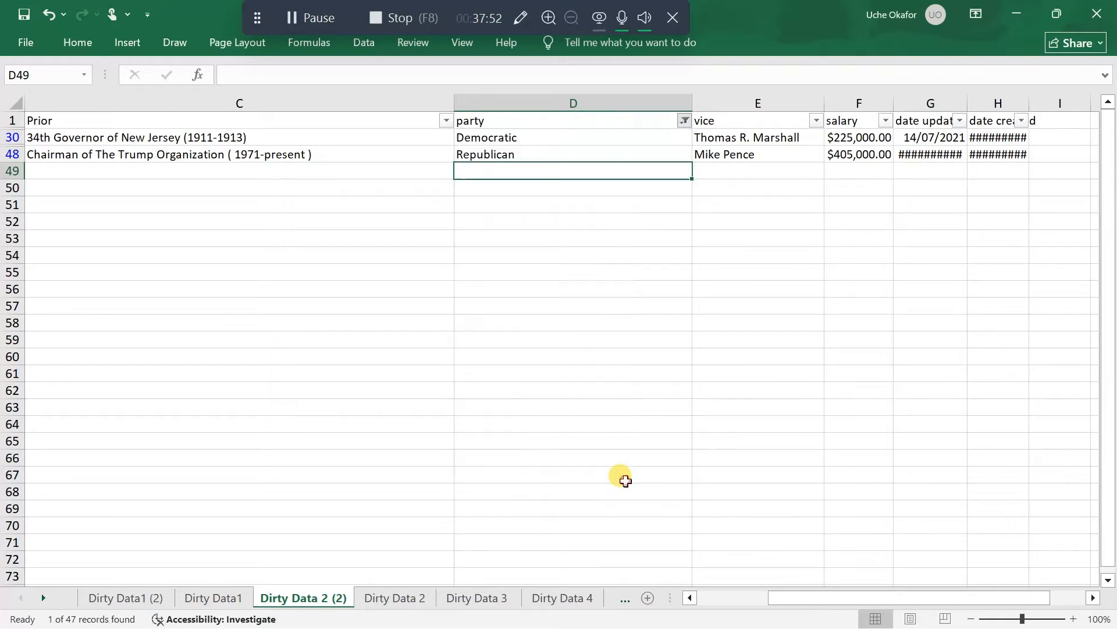
{"action": "left_click", "coordinate": [491, 140]}
{"action": "left_click_drag", "start_coordinate": [490, 142], "coordinate": [626, 193]}
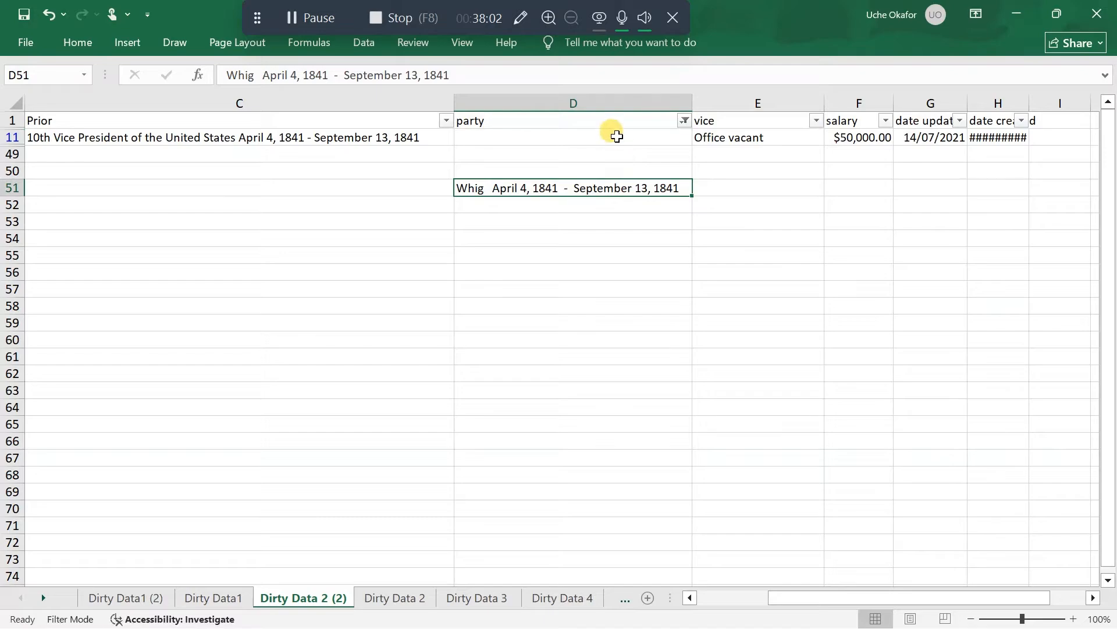
{"action": "key", "text": "ctrl+z"}
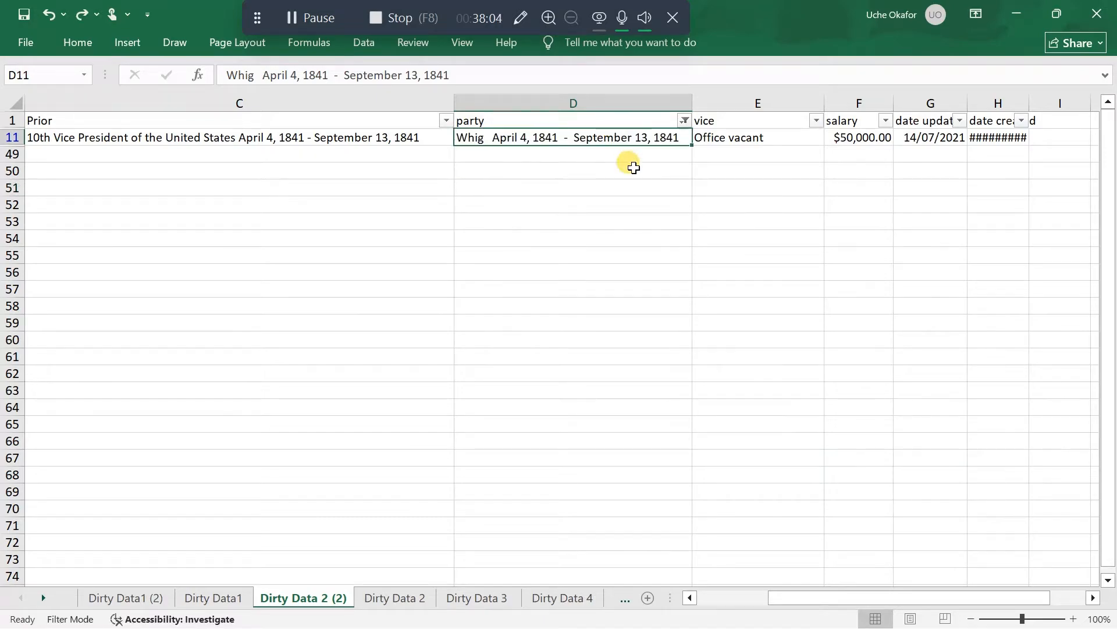
Remove the dates from the party entry in D11, leaving only Whig
{"action": "left_click", "coordinate": [642, 219]}
{"action": "left_click", "coordinate": [618, 142]}
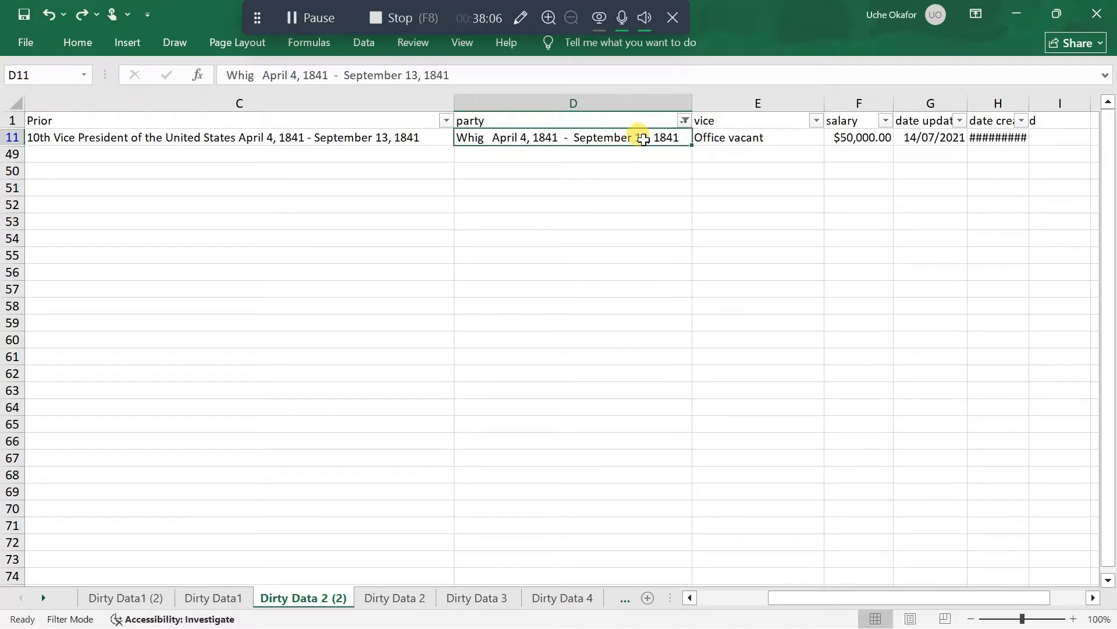
{"action": "double_click", "coordinate": [644, 140]}
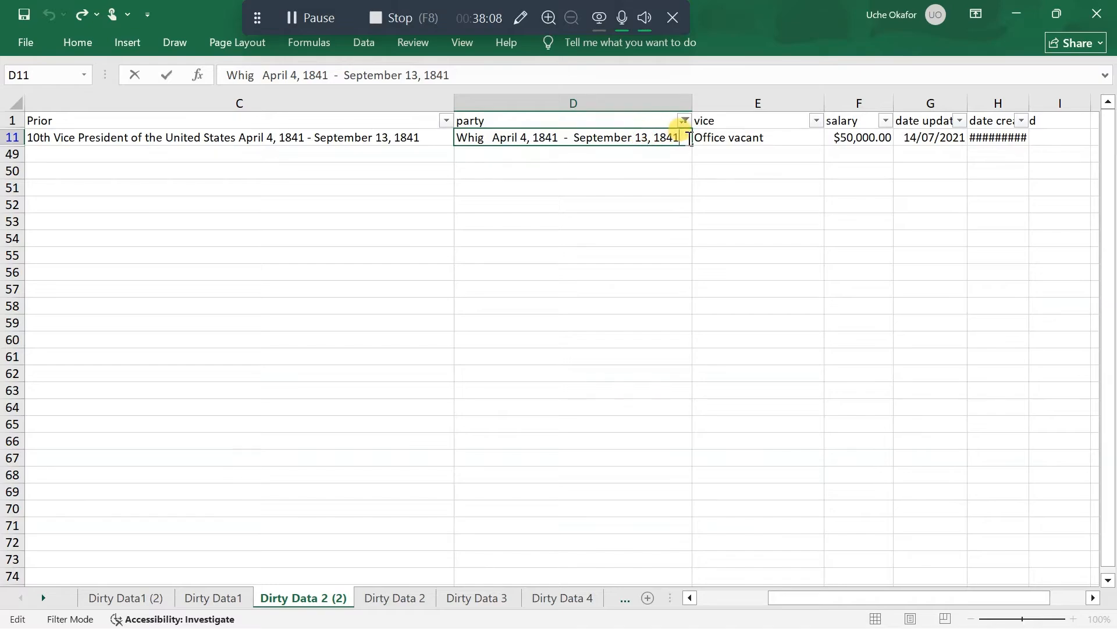
{"action": "key", "text": "BackSpace"}
{"action": "key", "text": "BackSpace"}
{"action": "key", "text": "BackSpace"}
{"action": "key", "text": "BackSpace"}
{"action": "key", "text": "BackSpace"}
{"action": "key", "text": "BackSpace"}
{"action": "key", "text": "BackSpace"}
{"action": "key", "text": "BackSpace"}
{"action": "key", "text": "BackSpace"}
{"action": "key", "text": "BackSpace"}
{"action": "key", "text": "BackSpace"}
{"action": "key", "text": "BackSpace"}
{"action": "key", "text": "BackSpace"}
{"action": "key", "text": "BackSpace"}
{"action": "key", "text": "BackSpace"}
{"action": "key", "text": "BackSpace"}
{"action": "key", "text": "BackSpace"}
{"action": "key", "text": "BackSpace"}
{"action": "key", "text": "BackSpace"}
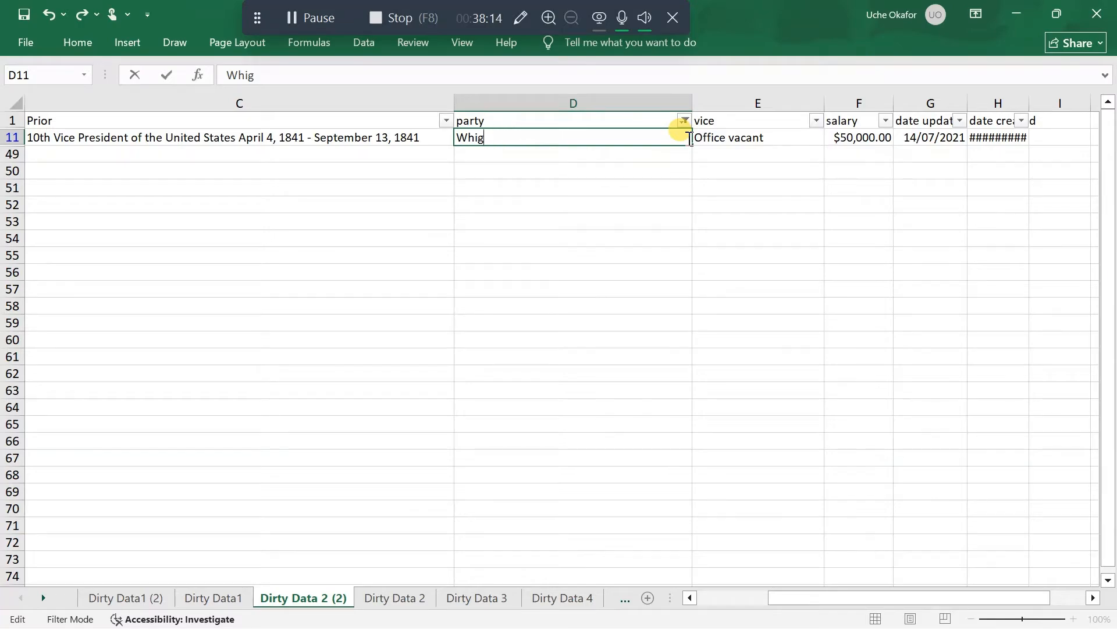
Select all values in the party column's filter to show every record again
{"action": "left_click", "coordinate": [684, 121]}
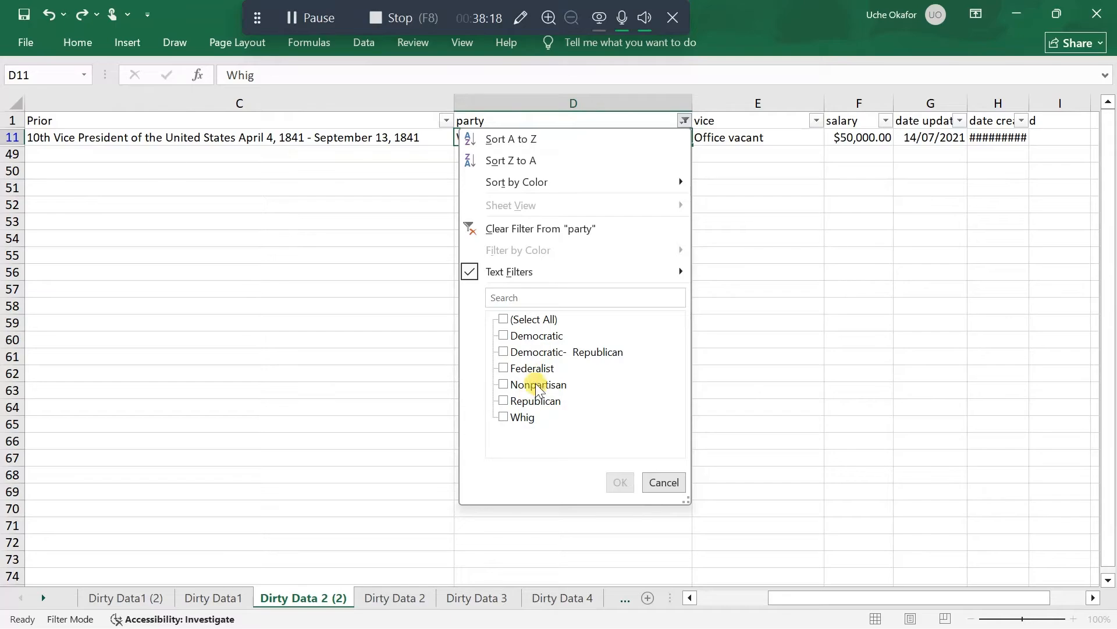
{"action": "left_click", "coordinate": [514, 322]}
{"action": "left_click", "coordinate": [614, 481]}
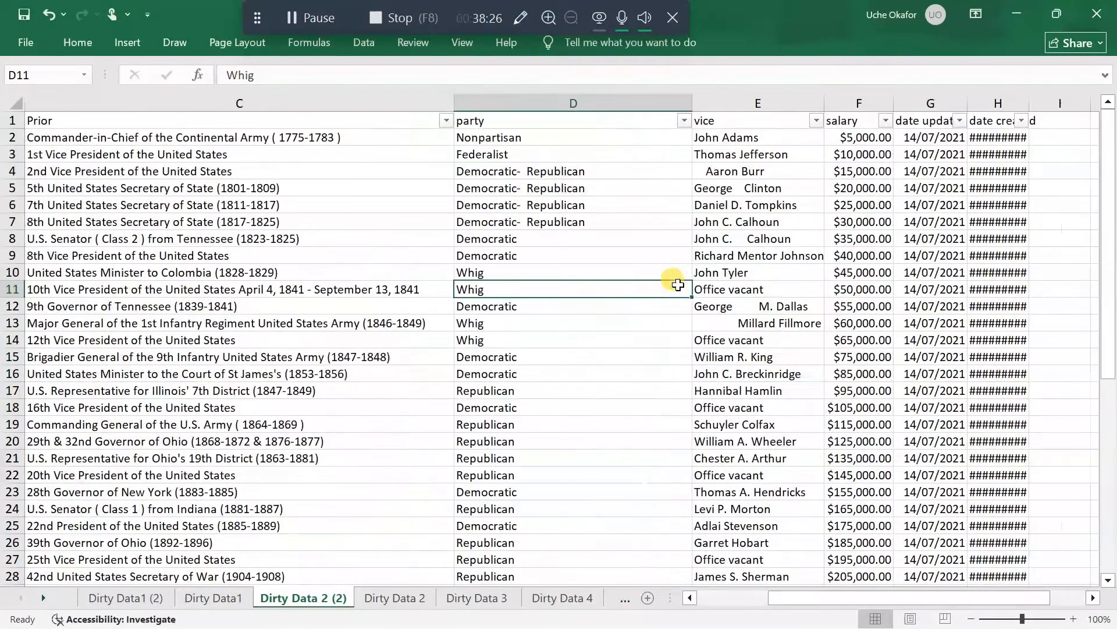
Review the distinct values in the vice column's filter and insert a blank column between vice and salary
{"action": "scroll", "coordinate": [678, 285], "scroll_direction": "right", "scroll_amount": 3}
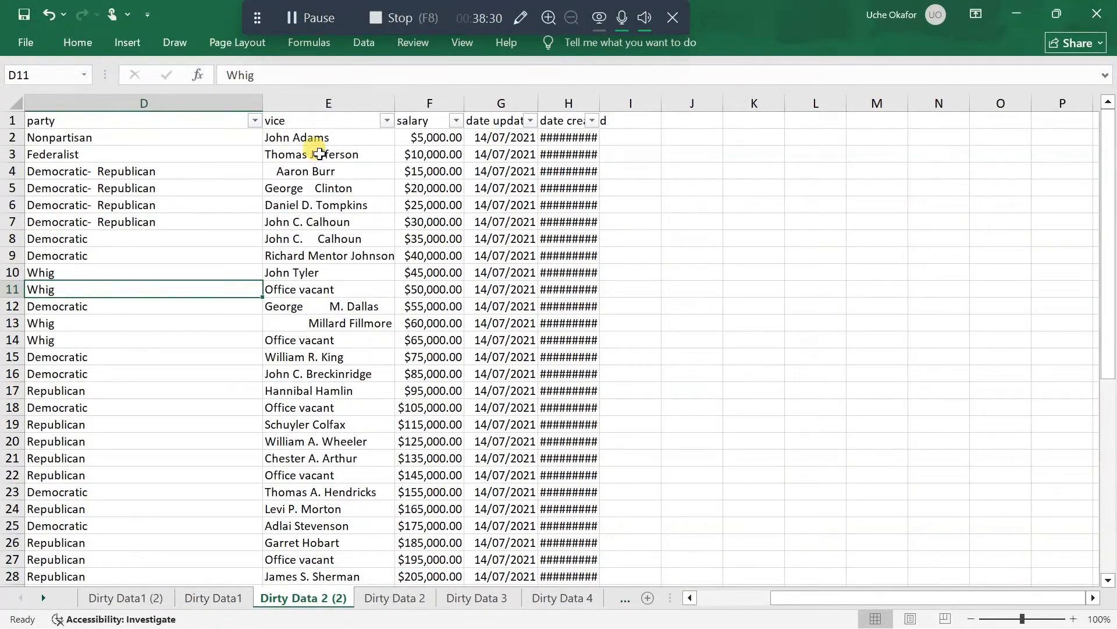
{"action": "left_click", "coordinate": [387, 120]}
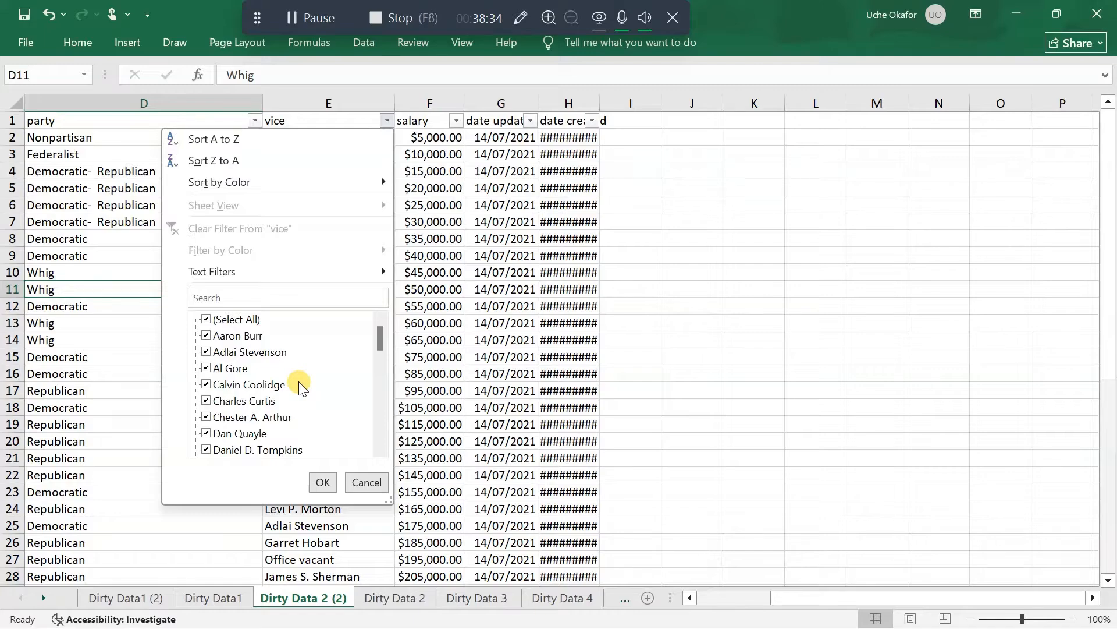
{"action": "scroll", "coordinate": [299, 385], "scroll_direction": "down", "scroll_amount": 12}
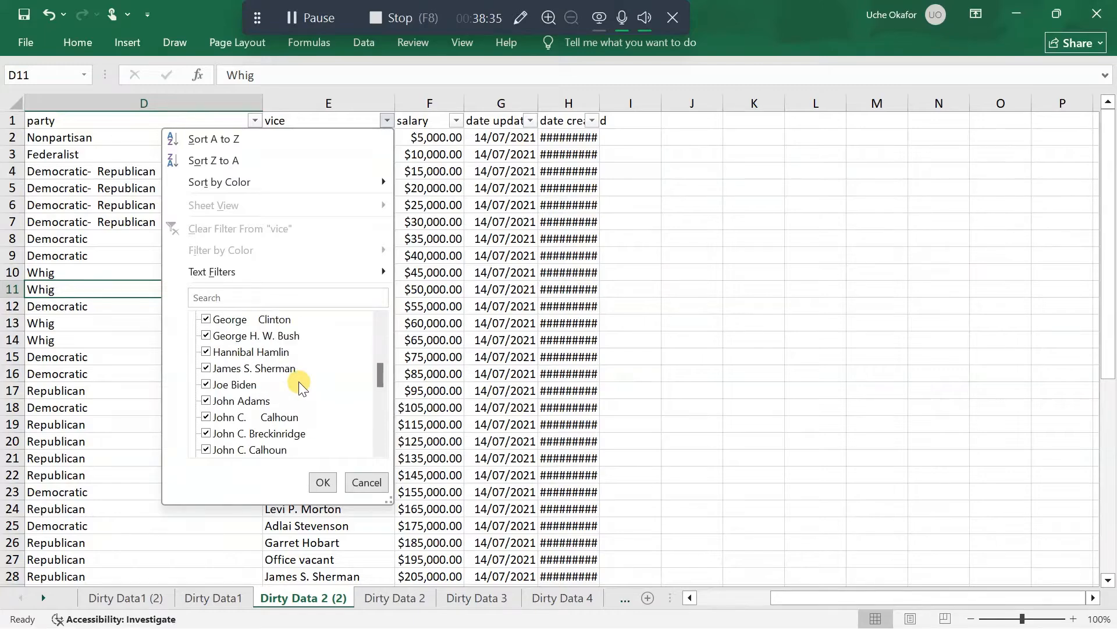
{"action": "left_click", "coordinate": [323, 481]}
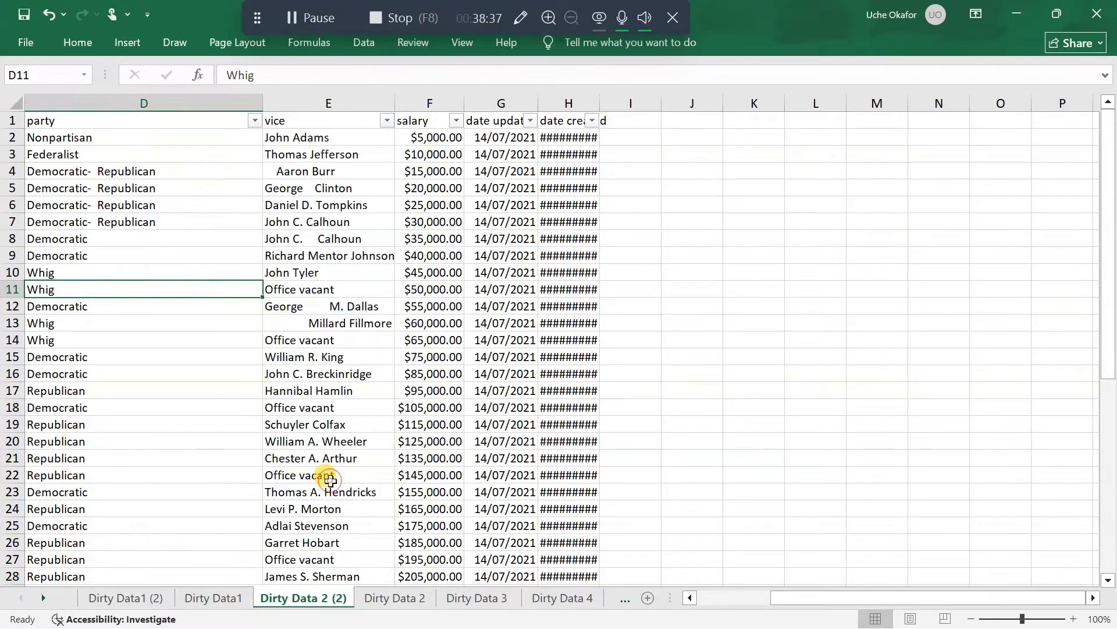
{"action": "right_click", "coordinate": [428, 100]}
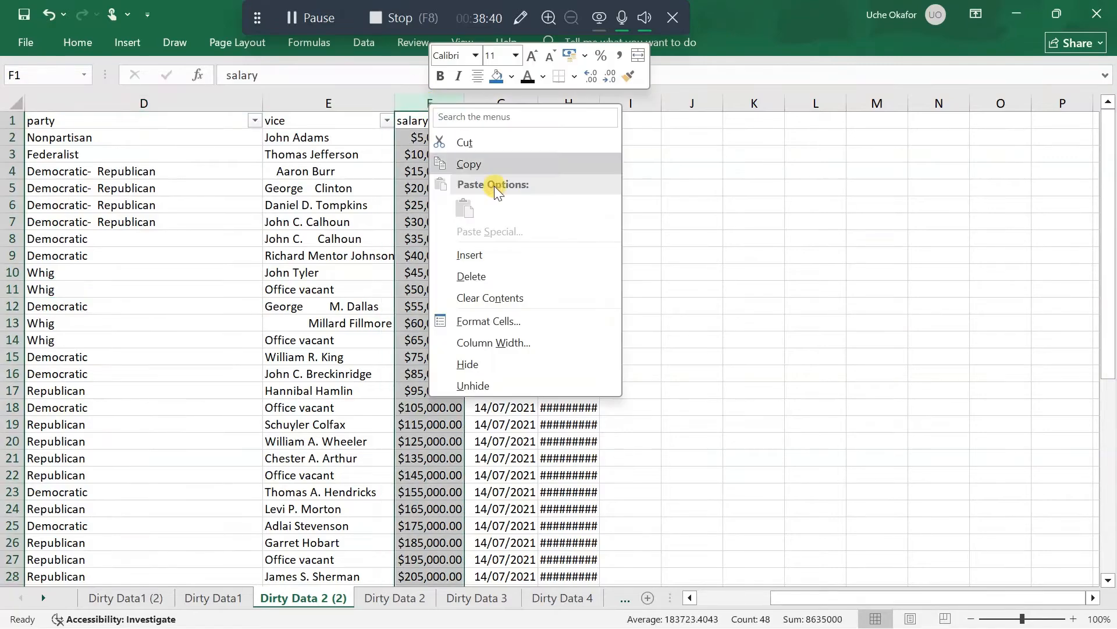
{"action": "left_click", "coordinate": [507, 244]}
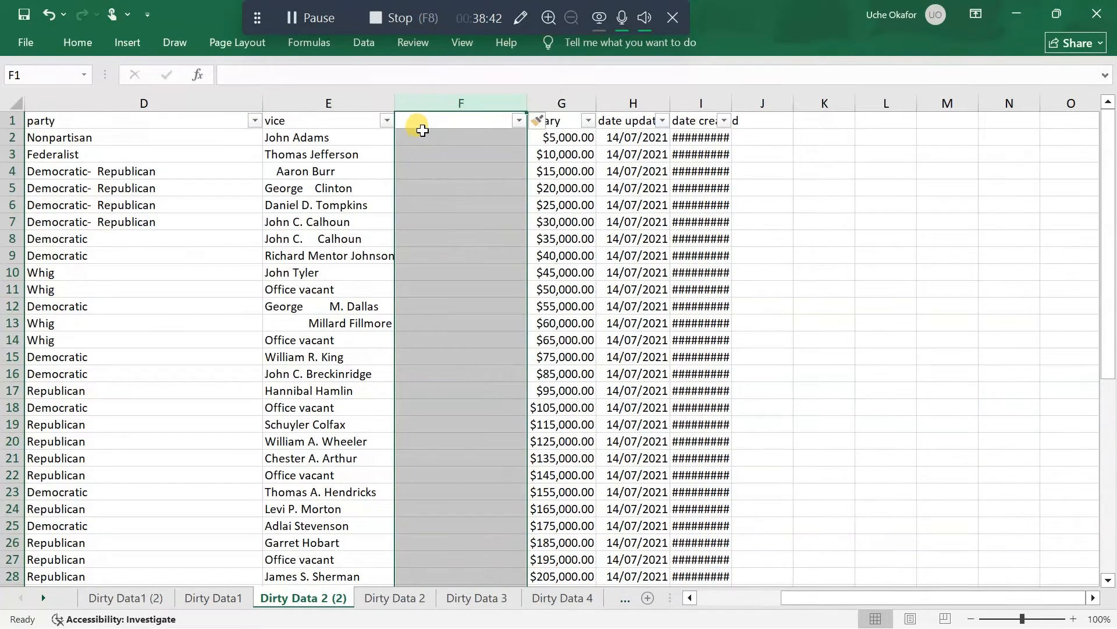
Enter the formula =TRIM(E1) in F1 to strip extra spaces from the vice header
{"action": "left_click", "coordinate": [421, 123]}
{"action": "type", "text": "="}
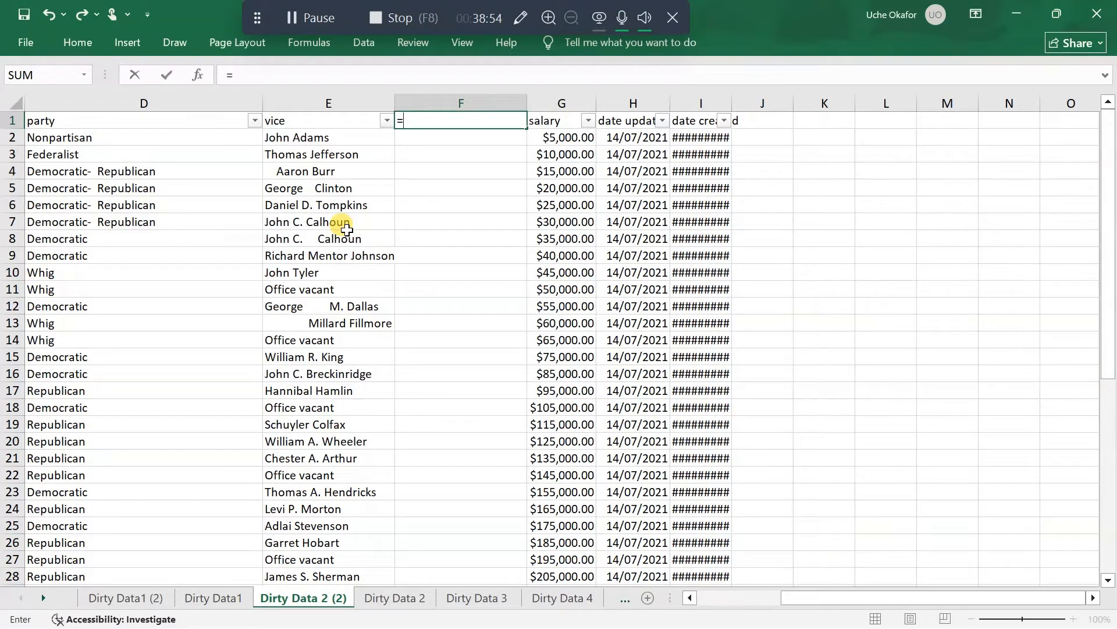
{"action": "type", "text": "tr"}
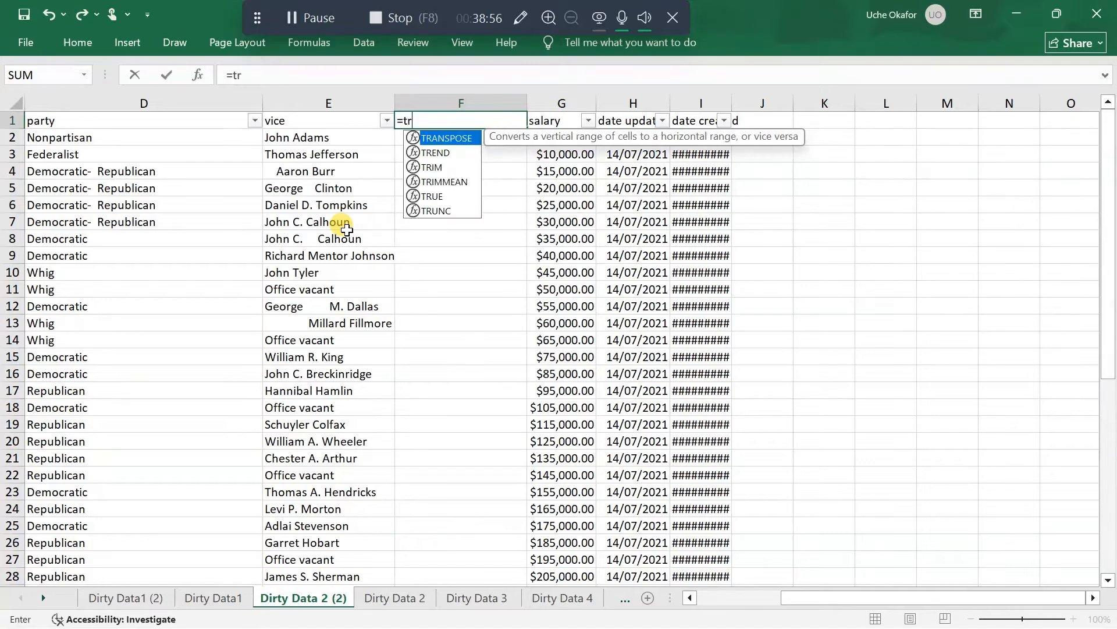
{"action": "type", "text": "im"}
{"action": "key", "text": "Tab"}
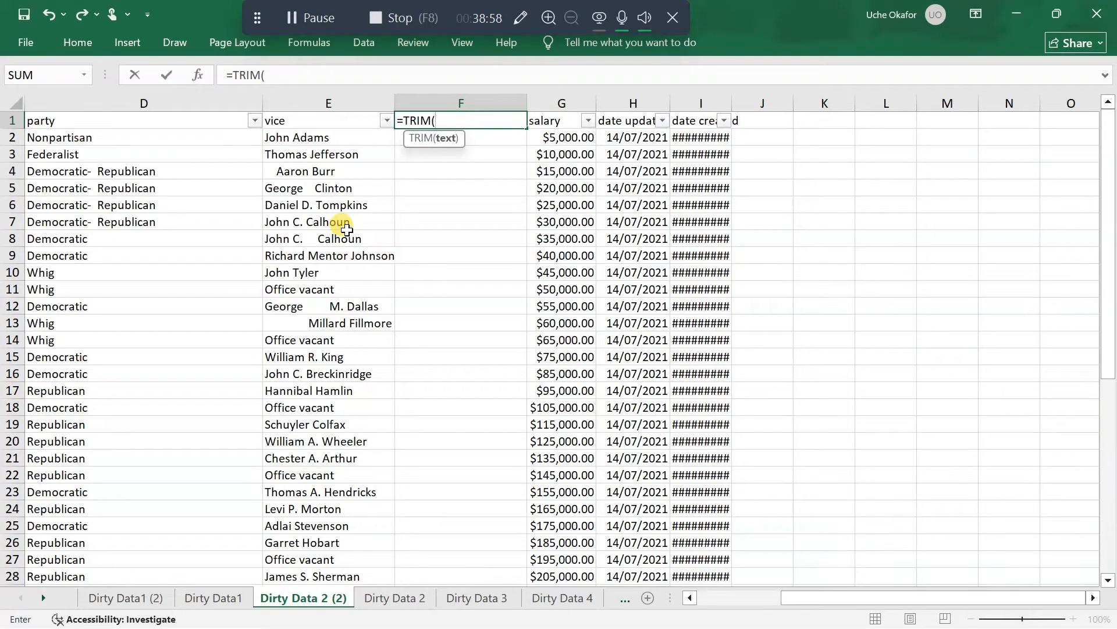
{"action": "left_click", "coordinate": [339, 120]}
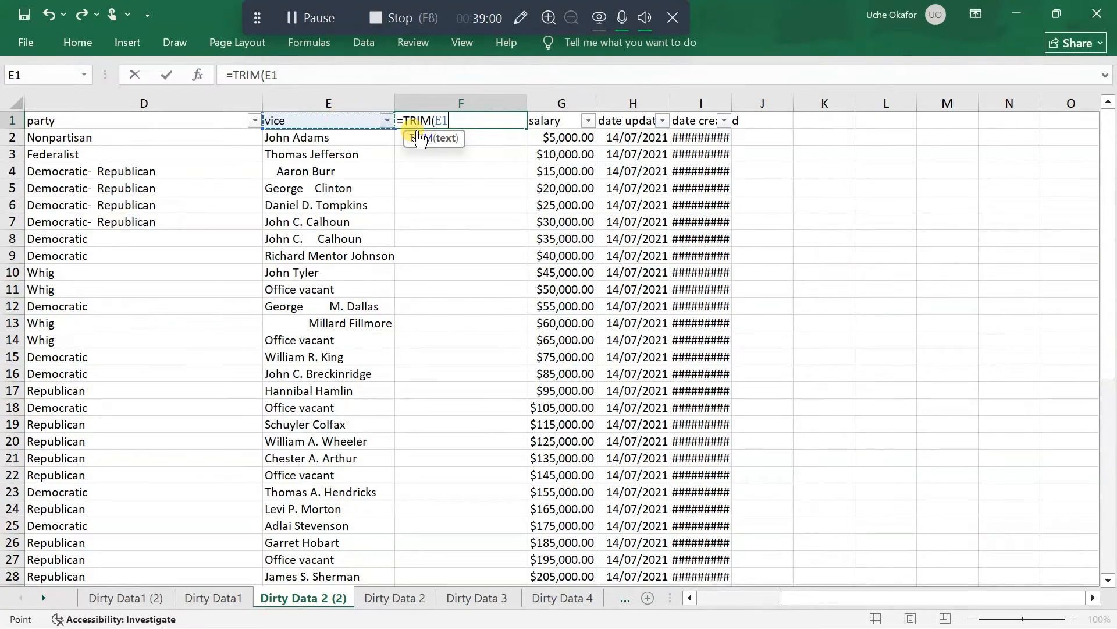
{"action": "type", "text": ")"}
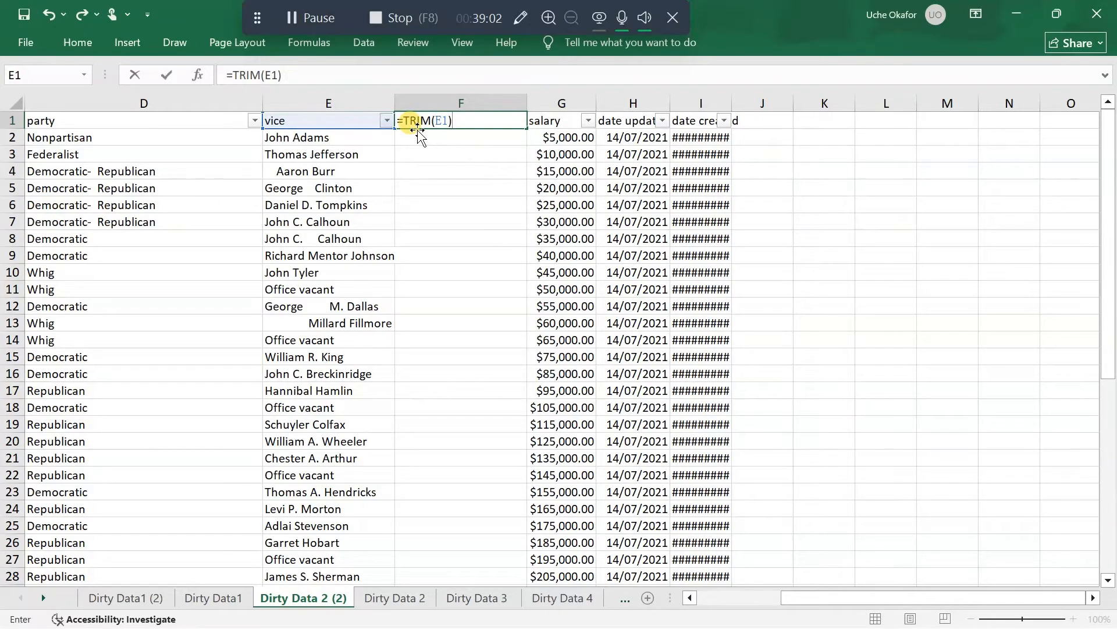
{"action": "key", "text": "Return"}
Fill the TRIM formula from F1 down the helper column through the last record and check the trimmed names
{"action": "left_click", "coordinate": [420, 123]}
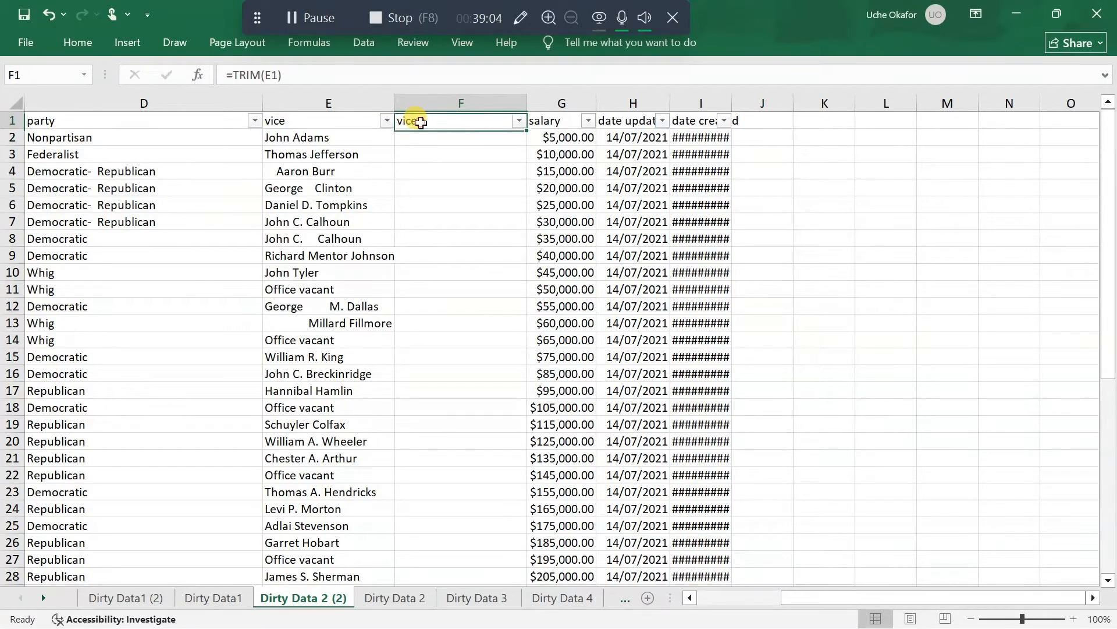
{"action": "left_click", "coordinate": [518, 120]}
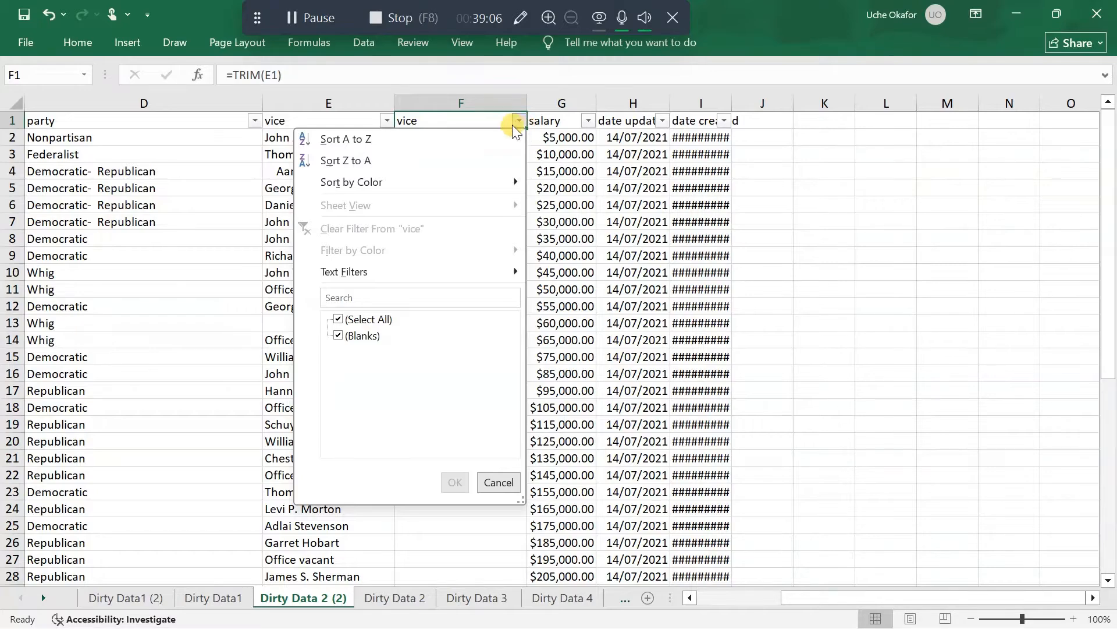
{"action": "left_click", "coordinate": [517, 121]}
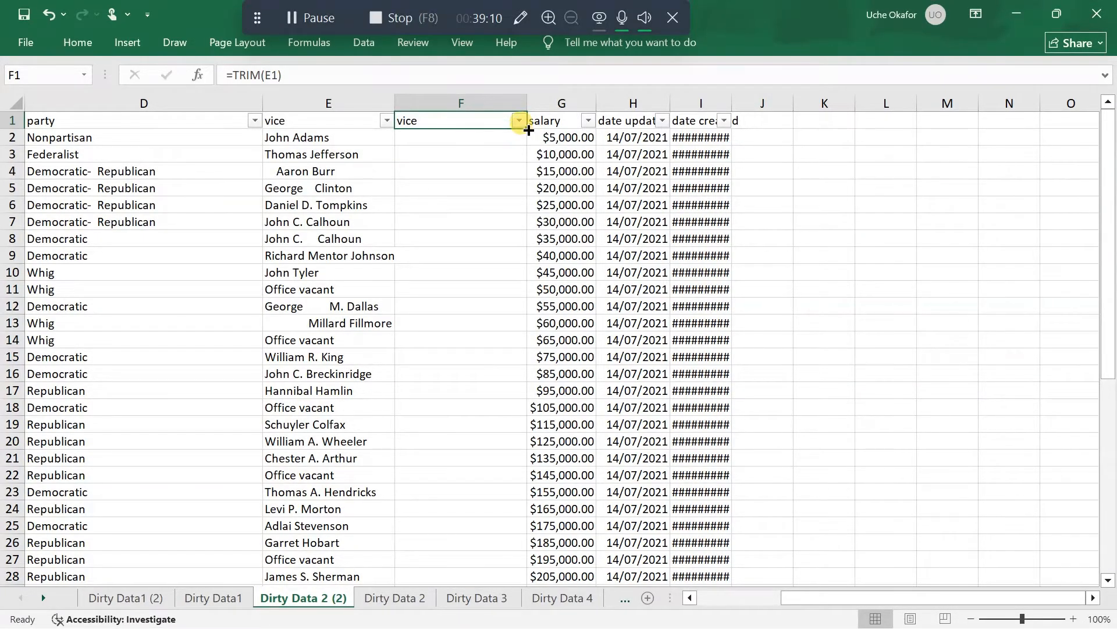
{"action": "double_click", "coordinate": [527, 129]}
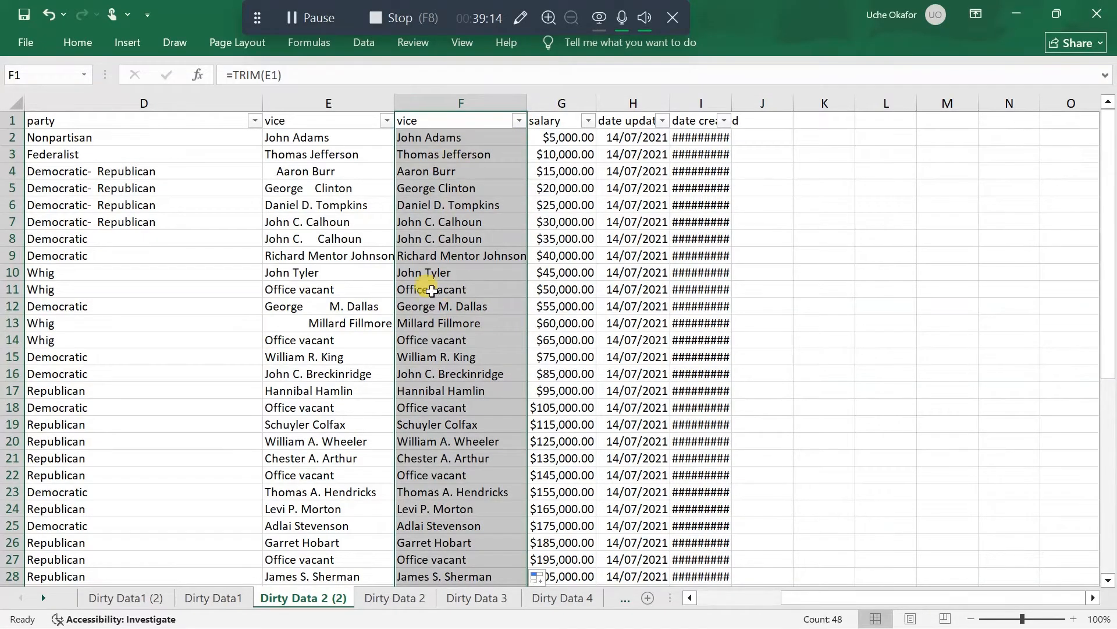
{"action": "scroll", "coordinate": [434, 464], "scroll_direction": "down", "scroll_amount": 4}
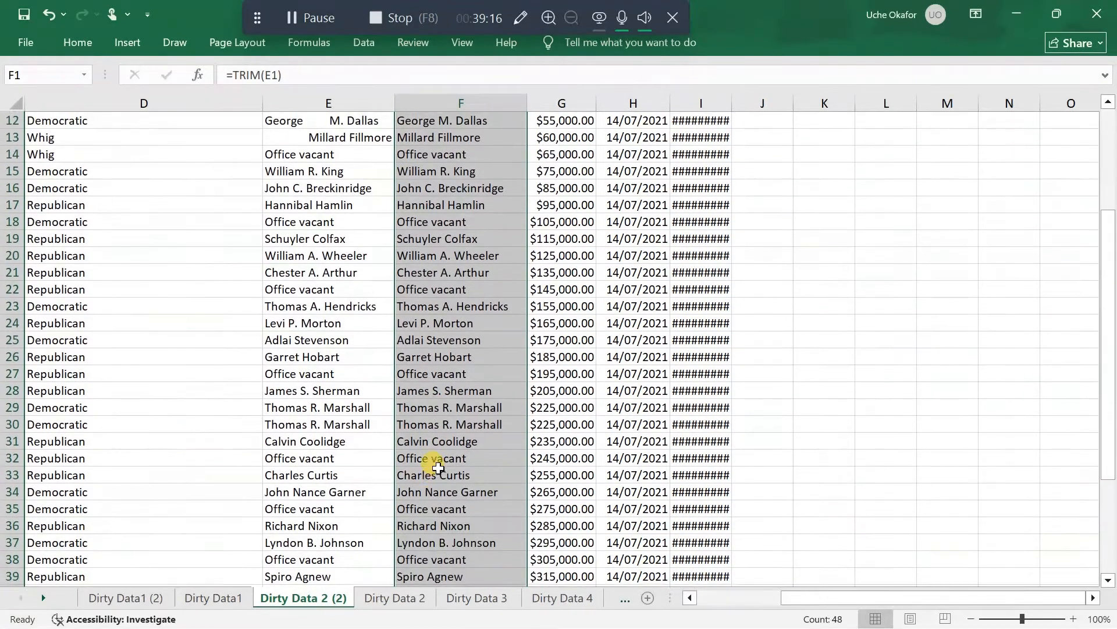
{"action": "scroll", "coordinate": [430, 349], "scroll_direction": "up", "scroll_amount": 4}
{"action": "double_click", "coordinate": [408, 120]}
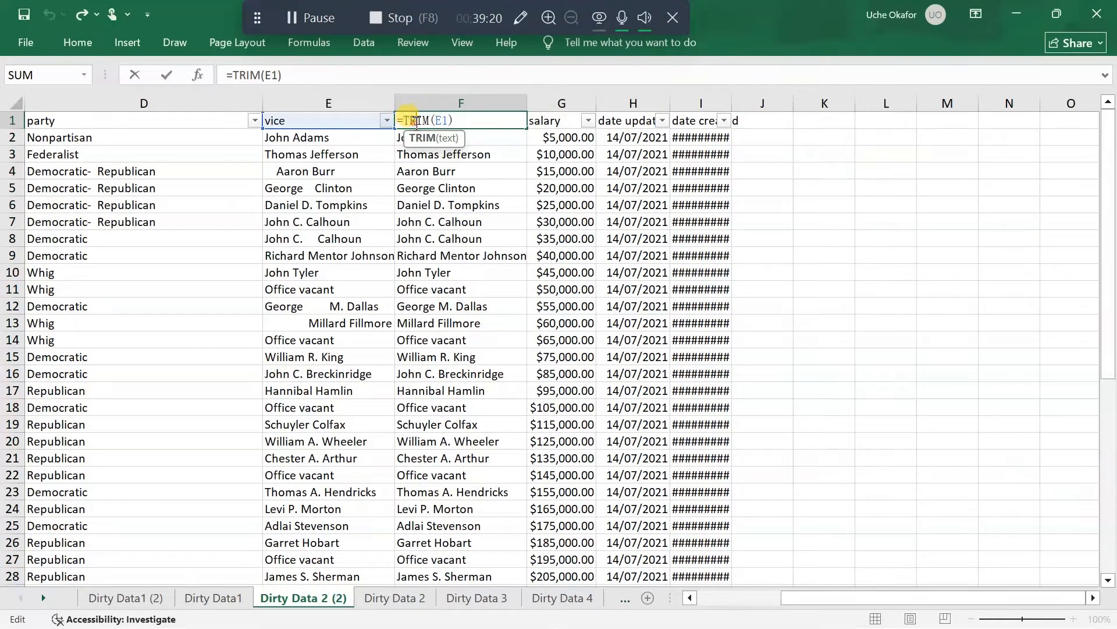
{"action": "left_click", "coordinate": [448, 156]}
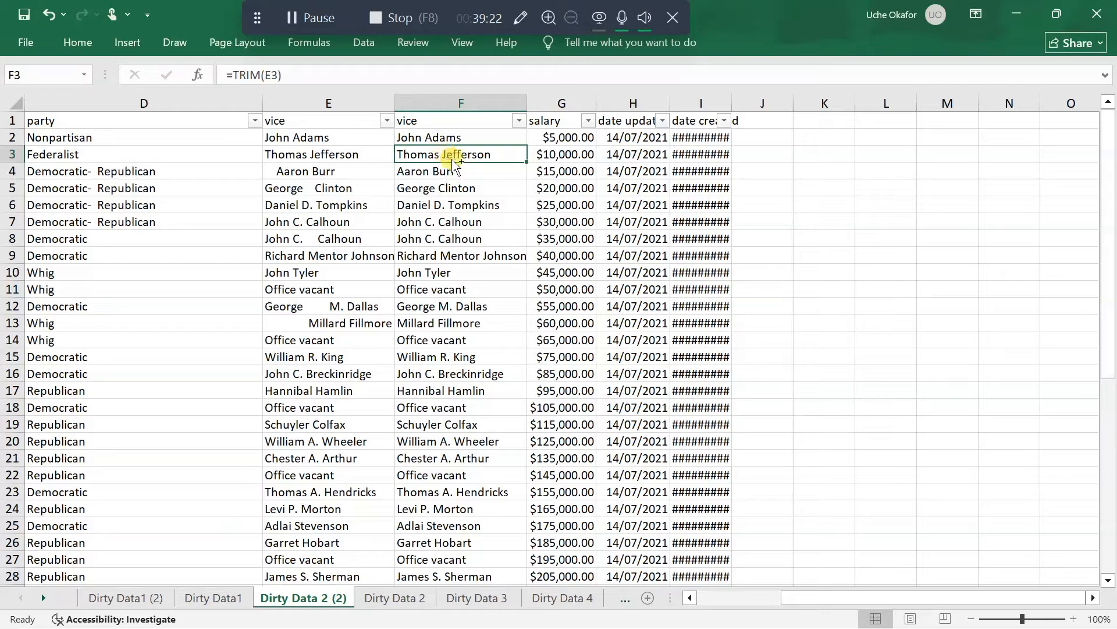
Convert the TRIM formulas in column F to static text by copying them and pasting values over the same cells
{"action": "left_click", "coordinate": [463, 122]}
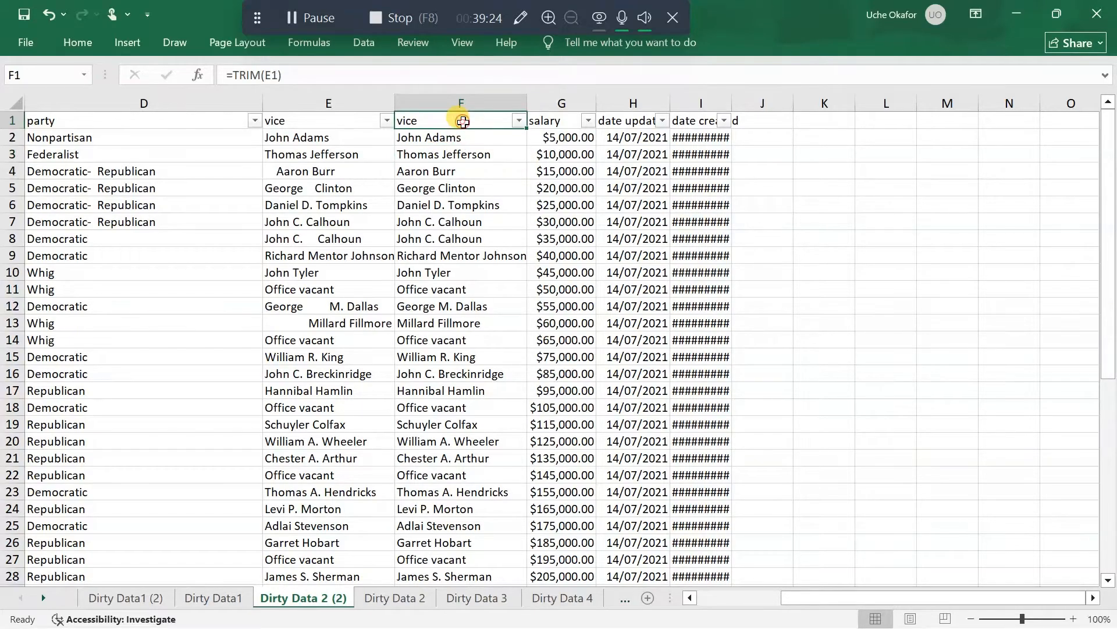
{"action": "key", "text": "ctrl+shift+Down"}
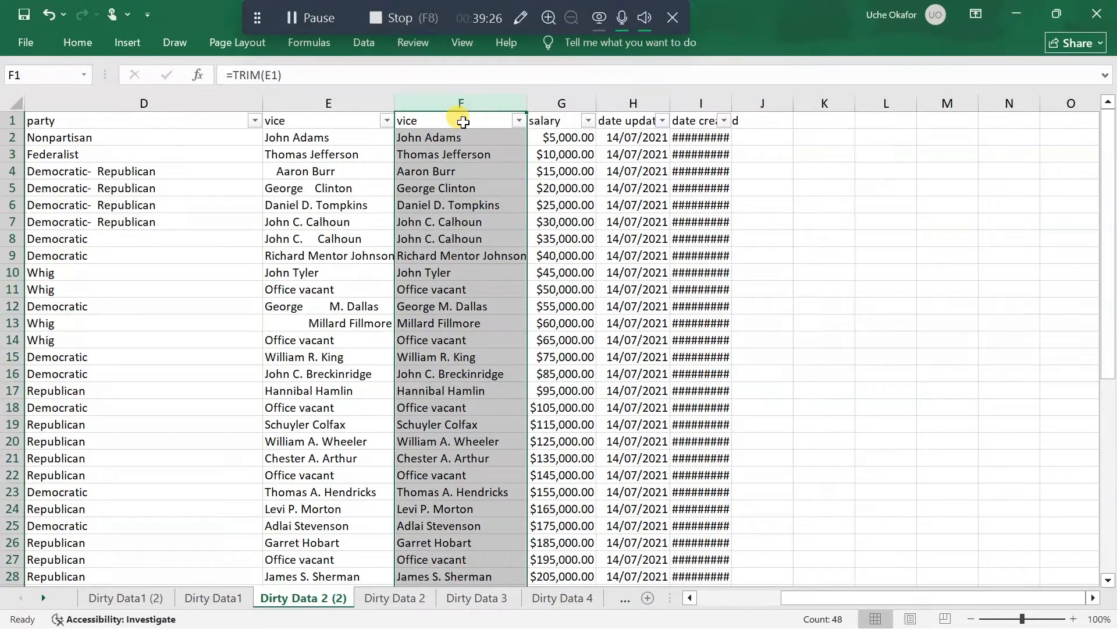
{"action": "key", "text": "ctrl+c"}
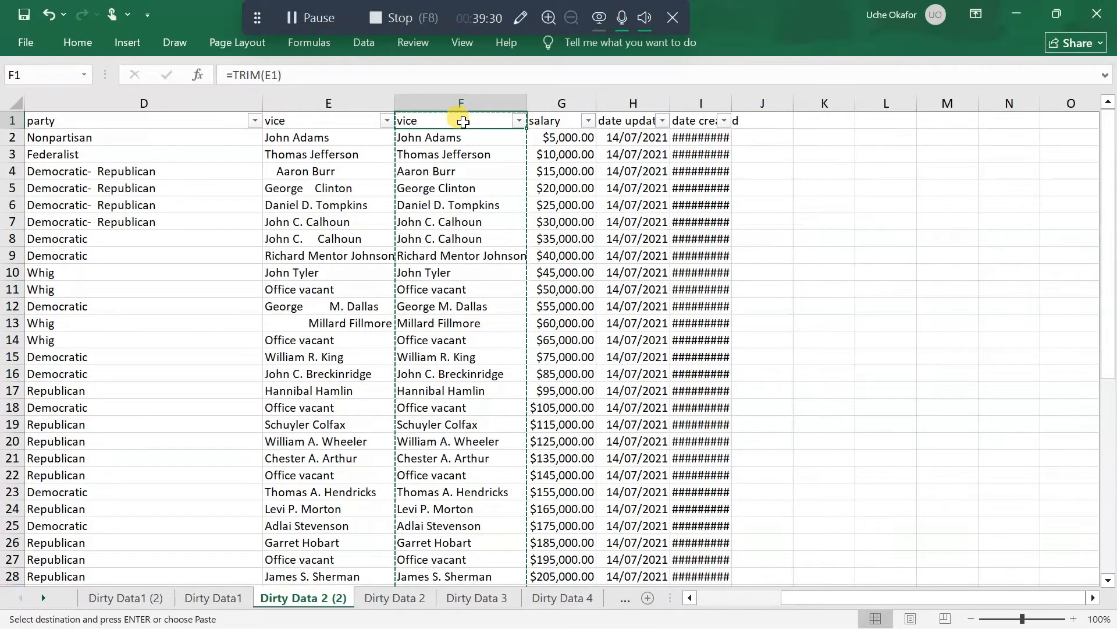
{"action": "right_click", "coordinate": [462, 121]}
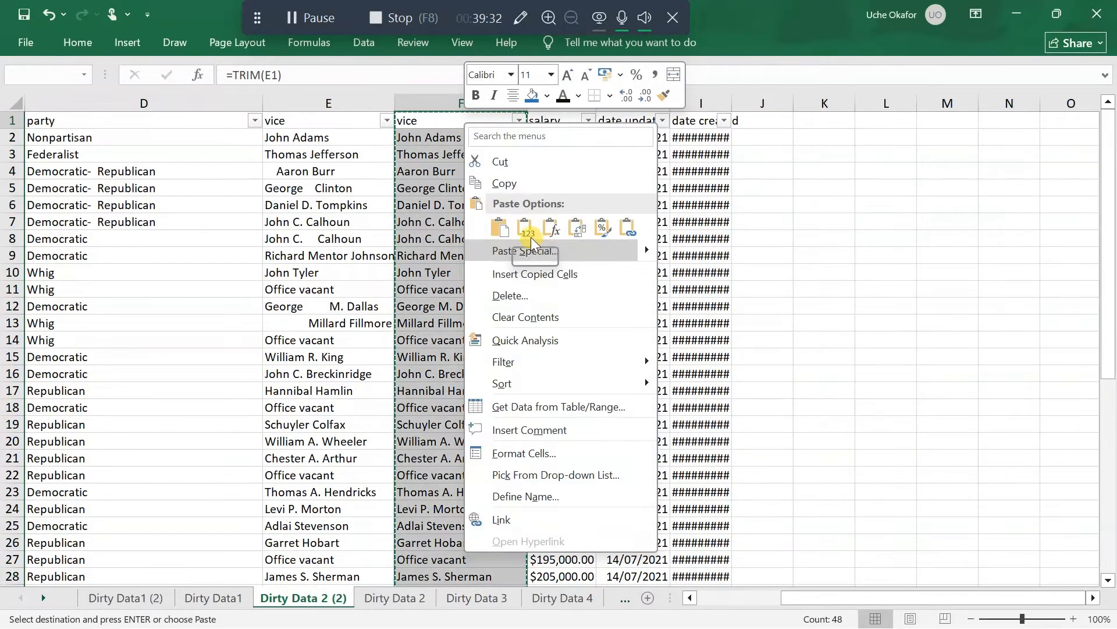
{"action": "left_click", "coordinate": [526, 227]}
Delete the original untrimmed vice column E
{"action": "left_click", "coordinate": [316, 102]}
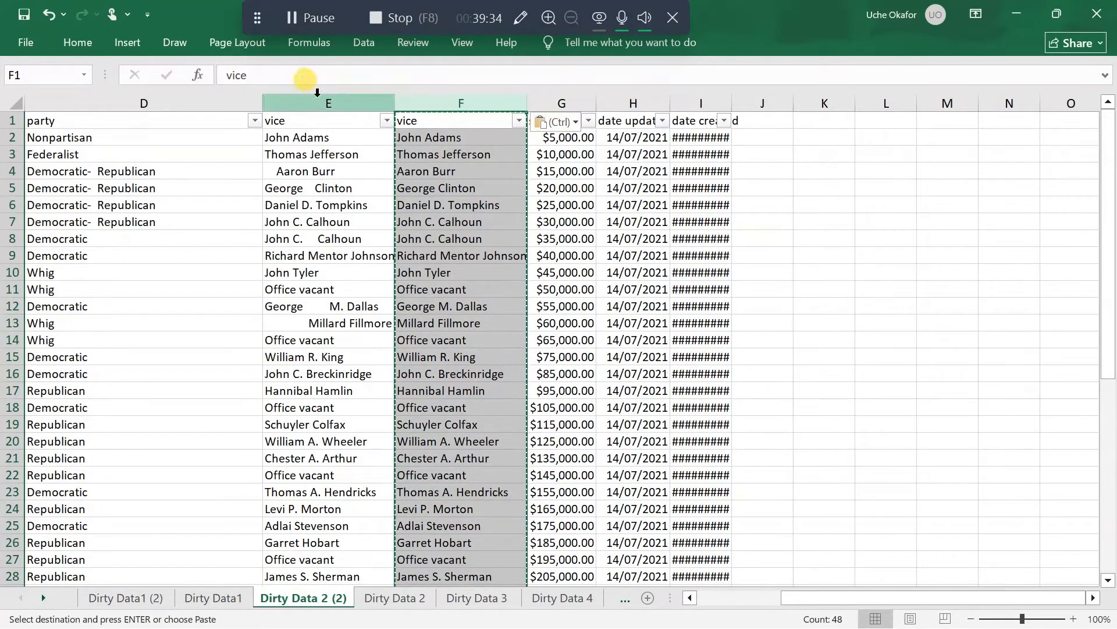
{"action": "right_click", "coordinate": [326, 112]}
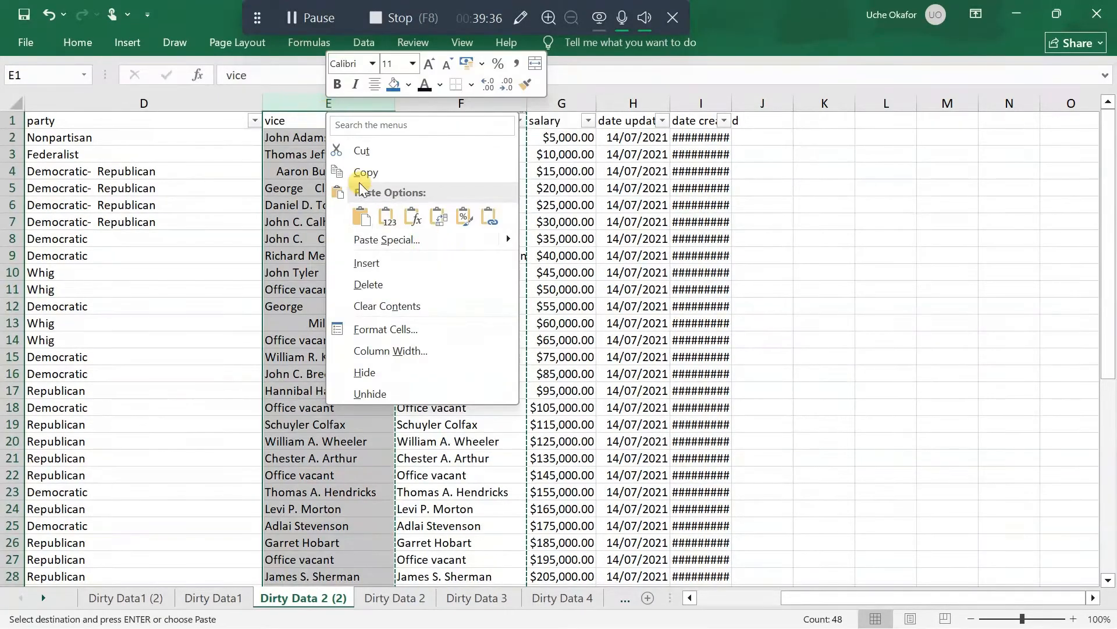
{"action": "left_click", "coordinate": [379, 282]}
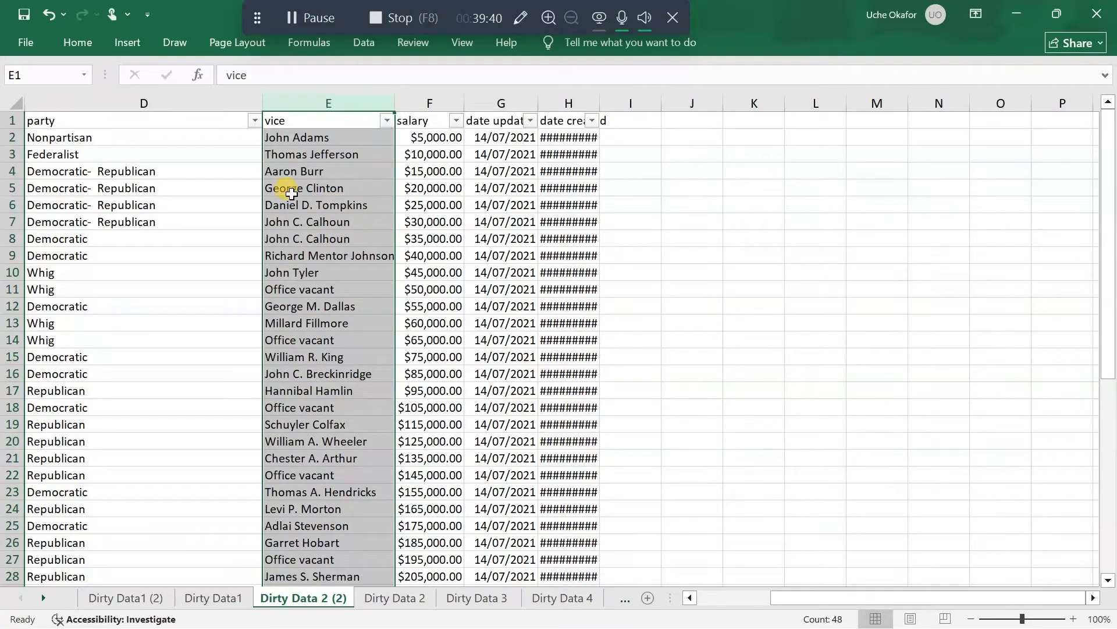
Capitalize the header in E1 so it reads Vice
{"action": "left_click", "coordinate": [269, 118]}
{"action": "double_click", "coordinate": [269, 119]}
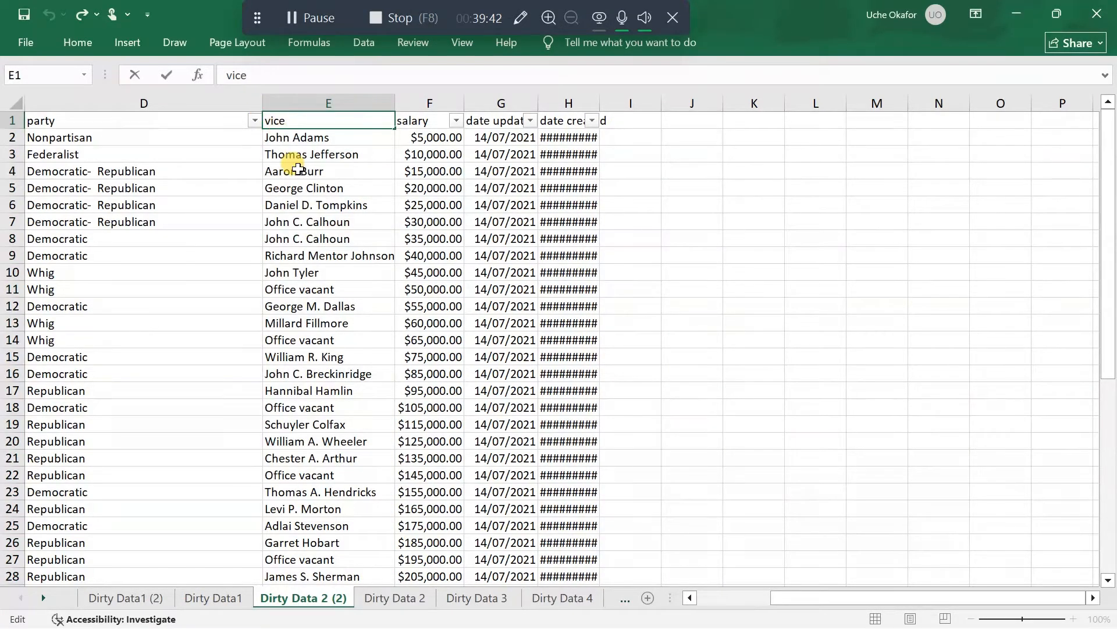
{"action": "key", "text": "BackSpace"}
{"action": "type", "text": "V"}
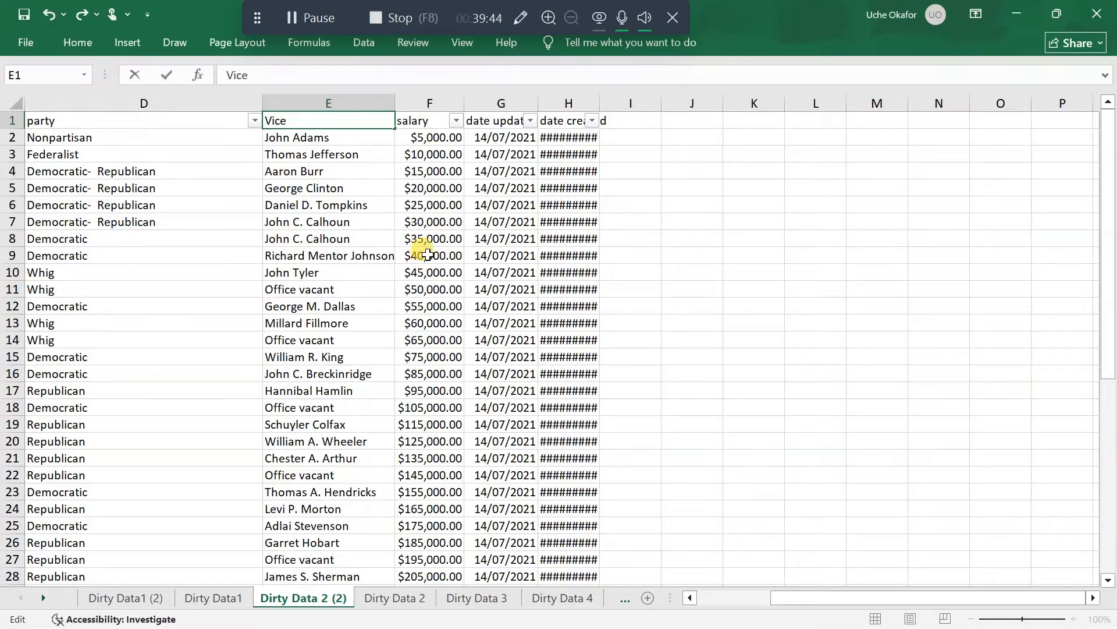
{"action": "left_click", "coordinate": [446, 152]}
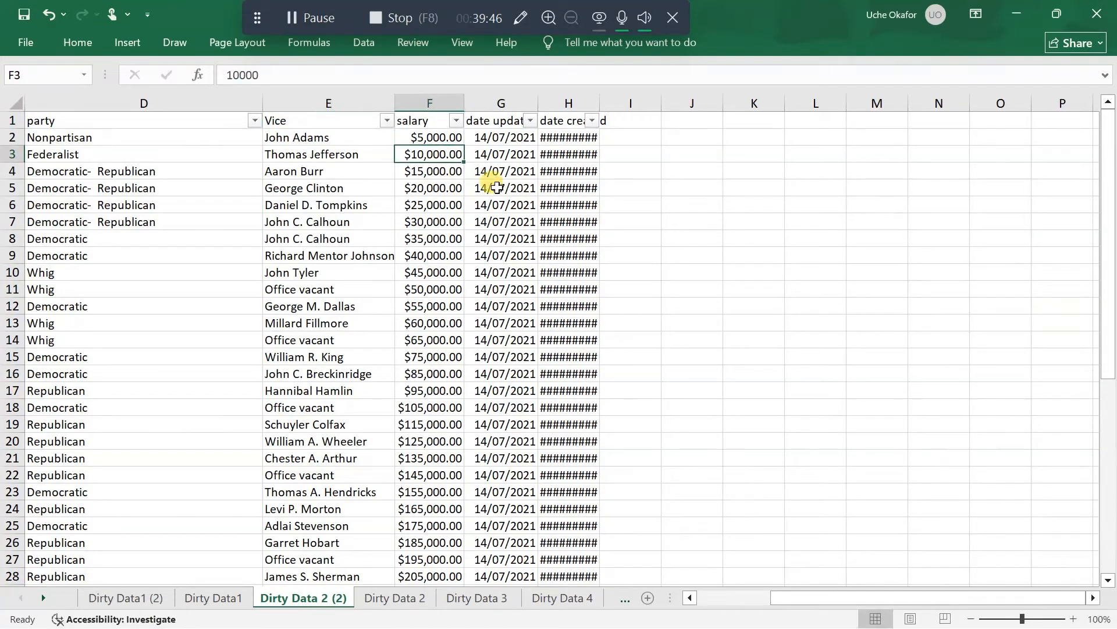
Widen the salary column and review the distinct amounts in its filter, keeping all values selected
{"action": "left_click_drag", "start_coordinate": [465, 105], "coordinate": [501, 105]}
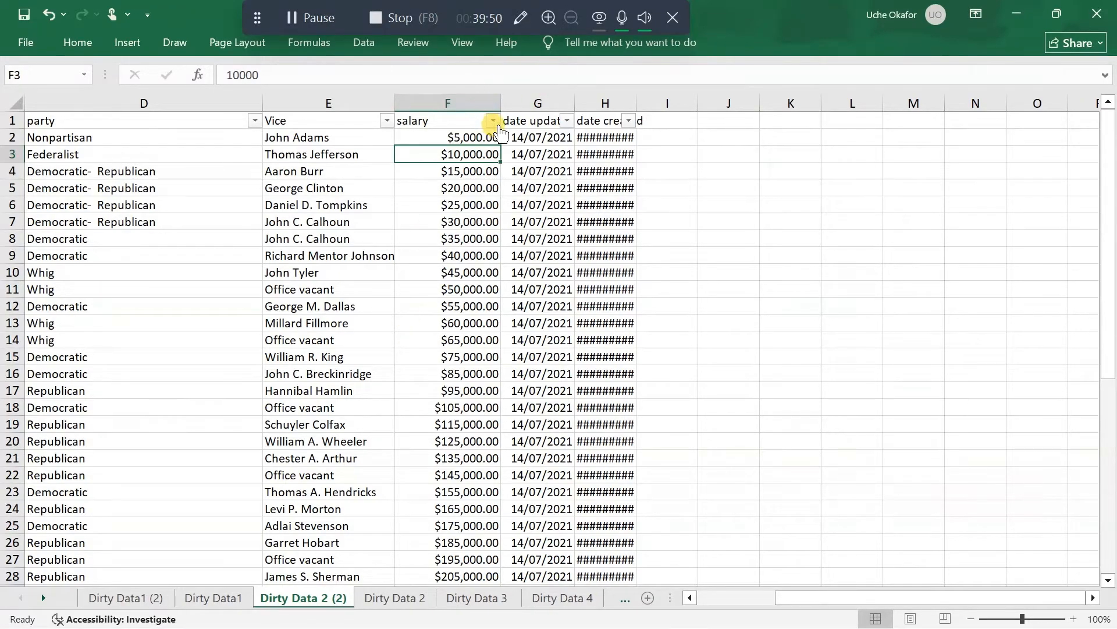
{"action": "left_click", "coordinate": [494, 121]}
{"action": "scroll", "coordinate": [446, 399], "scroll_direction": "down", "scroll_amount": 10}
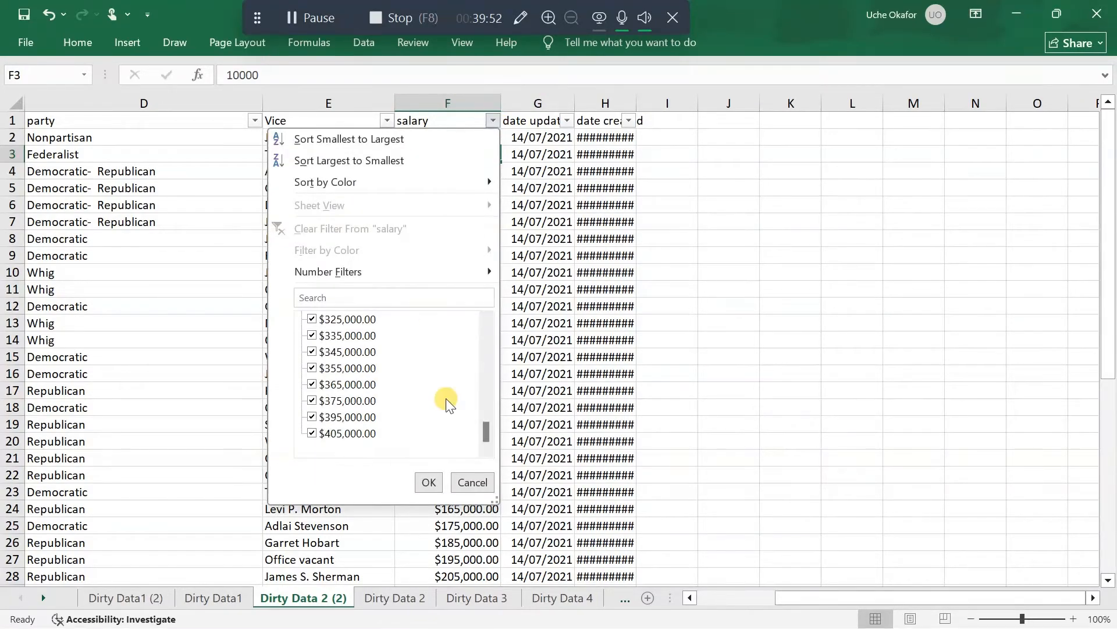
{"action": "scroll", "coordinate": [446, 399], "scroll_direction": "up", "scroll_amount": 10}
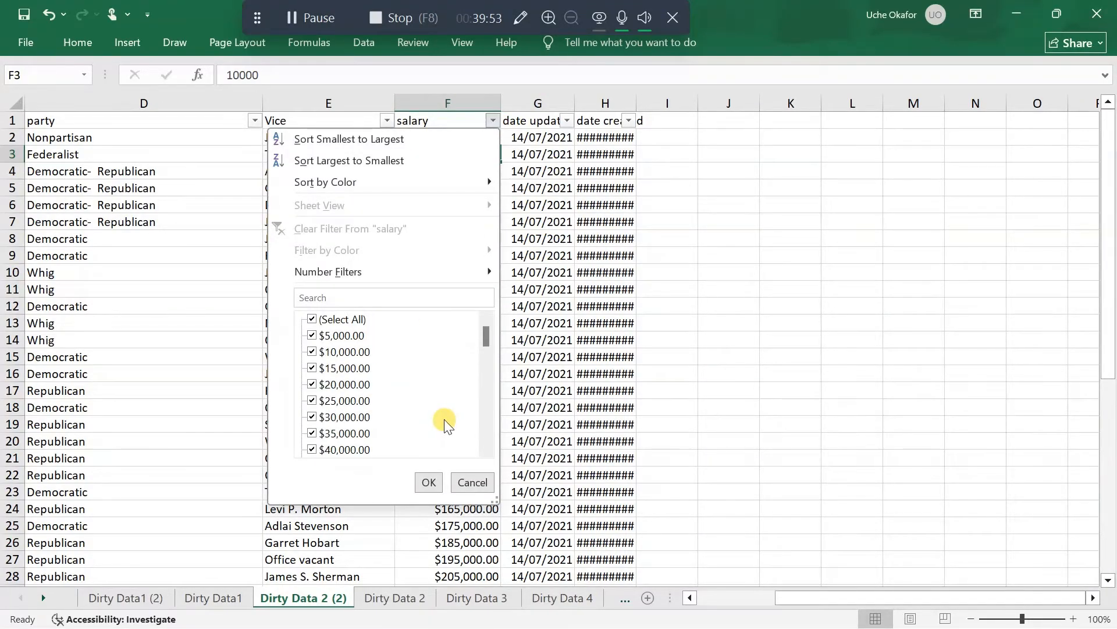
{"action": "left_click", "coordinate": [428, 481]}
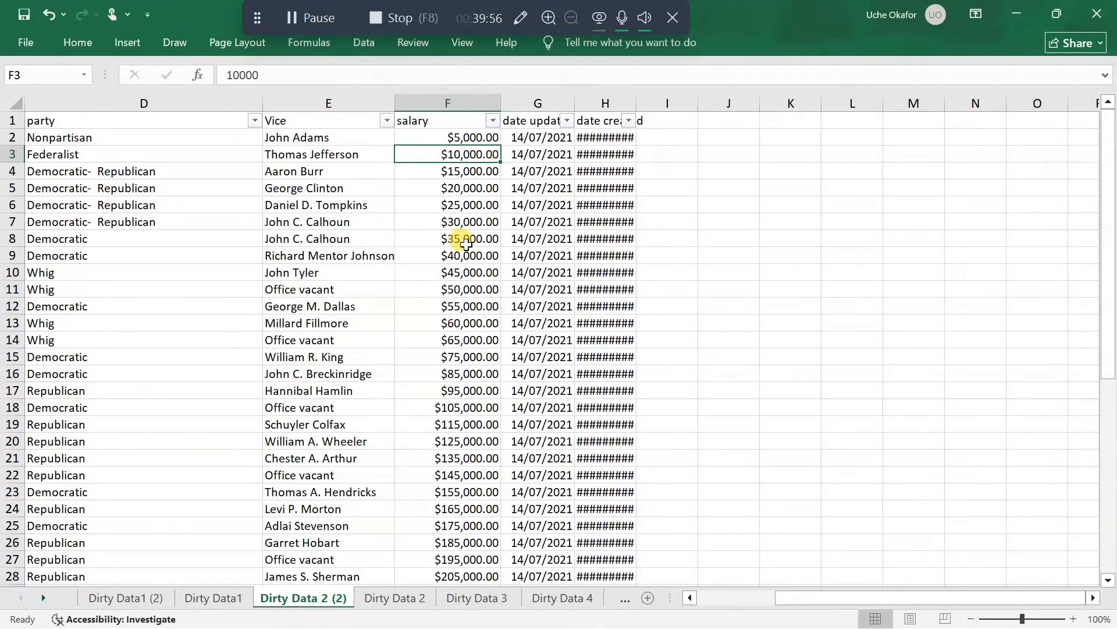
{"action": "left_click", "coordinate": [460, 103]}
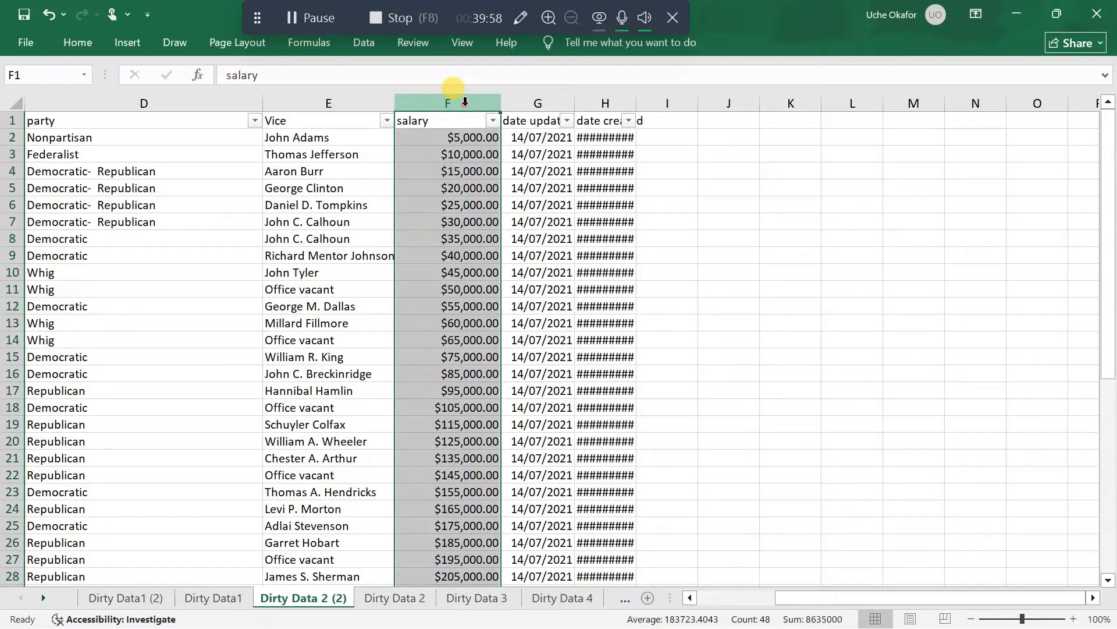
{"action": "left_click", "coordinate": [78, 40]}
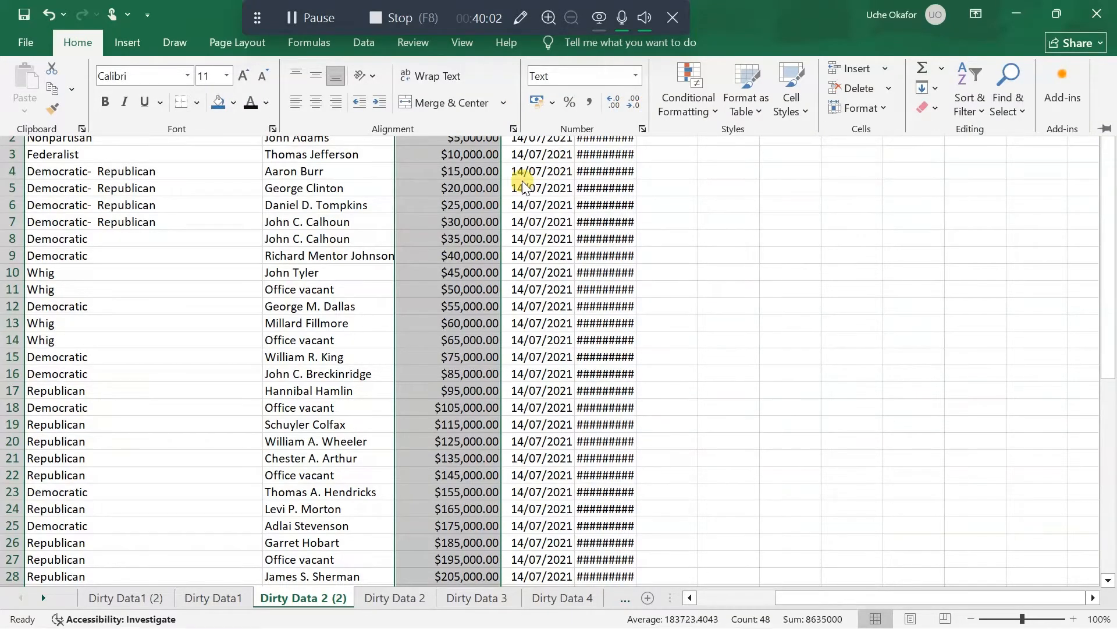
{"action": "left_click", "coordinate": [458, 185]}
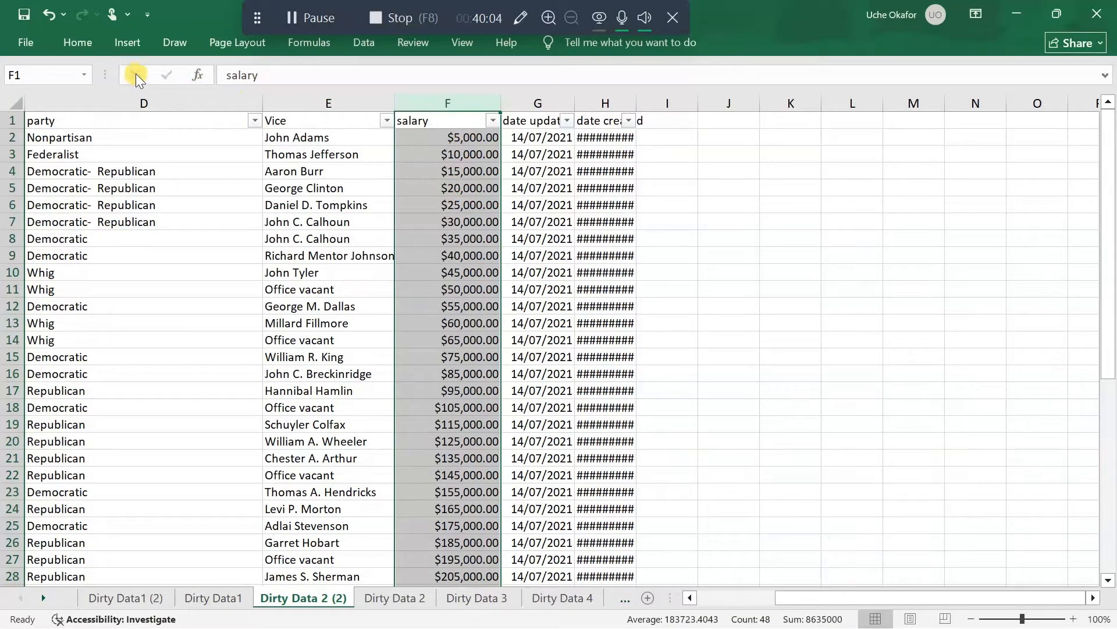
{"action": "left_click", "coordinate": [87, 34]}
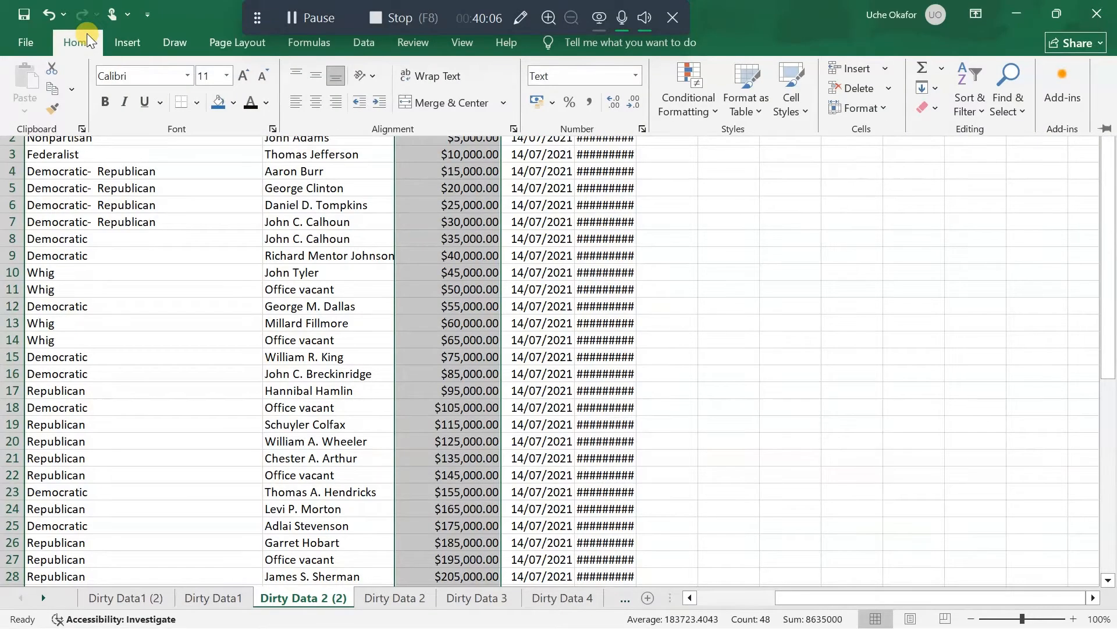
{"action": "left_click", "coordinate": [86, 33]}
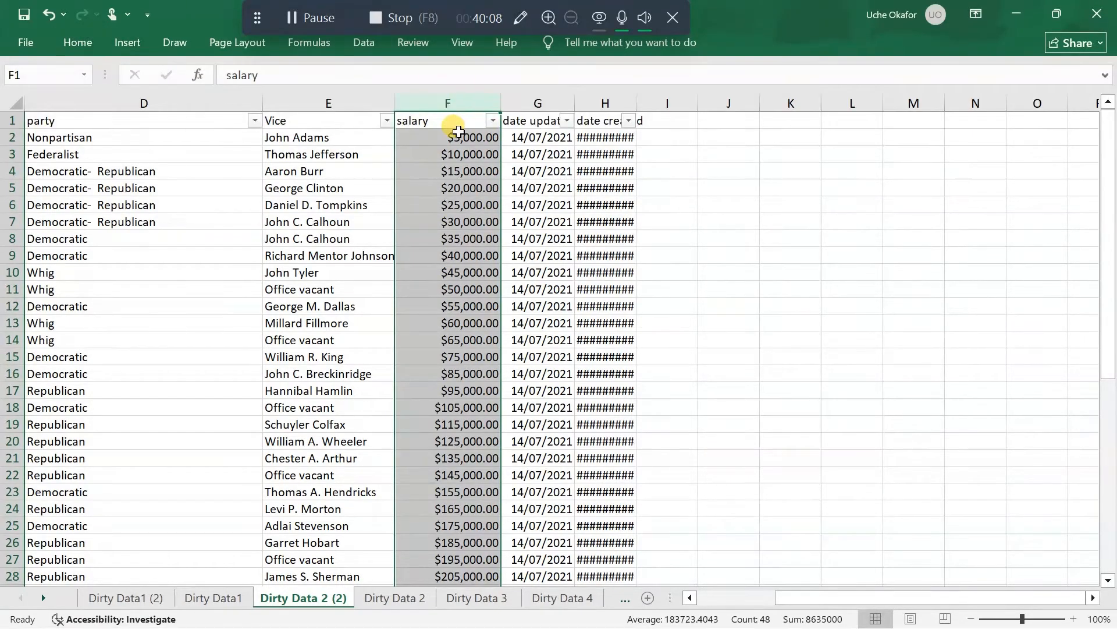
Remove both decimal places from the salary amounts in F2:F48
{"action": "left_click", "coordinate": [458, 132]}
{"action": "left_click_drag", "start_coordinate": [459, 136], "coordinate": [464, 527]}
{"action": "left_click", "coordinate": [73, 42]}
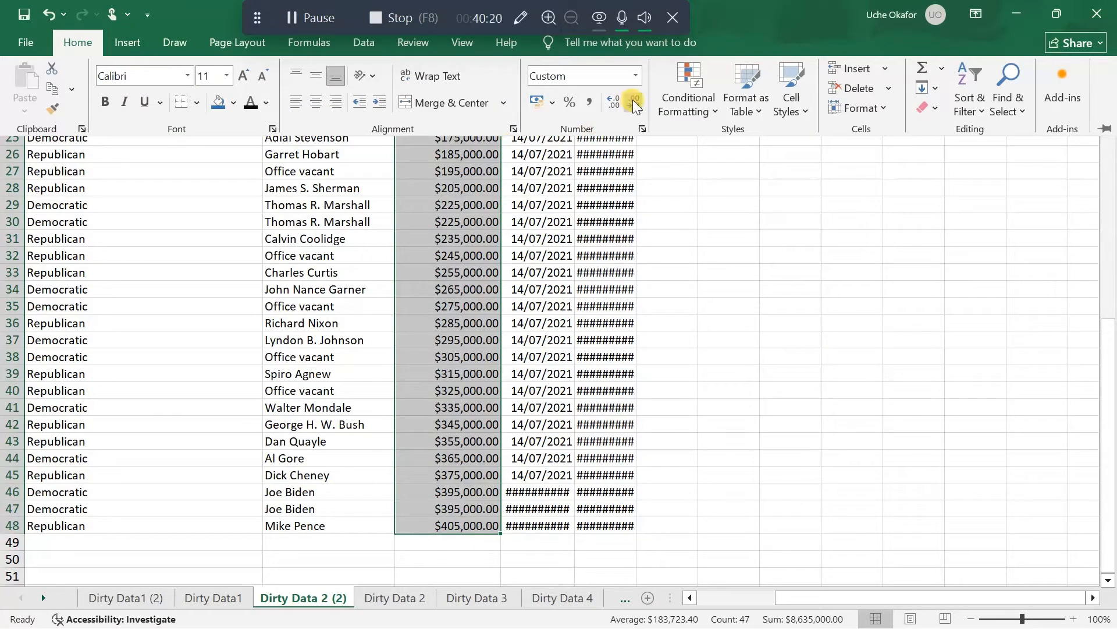
{"action": "left_click", "coordinate": [635, 104]}
{"action": "left_click", "coordinate": [634, 105]}
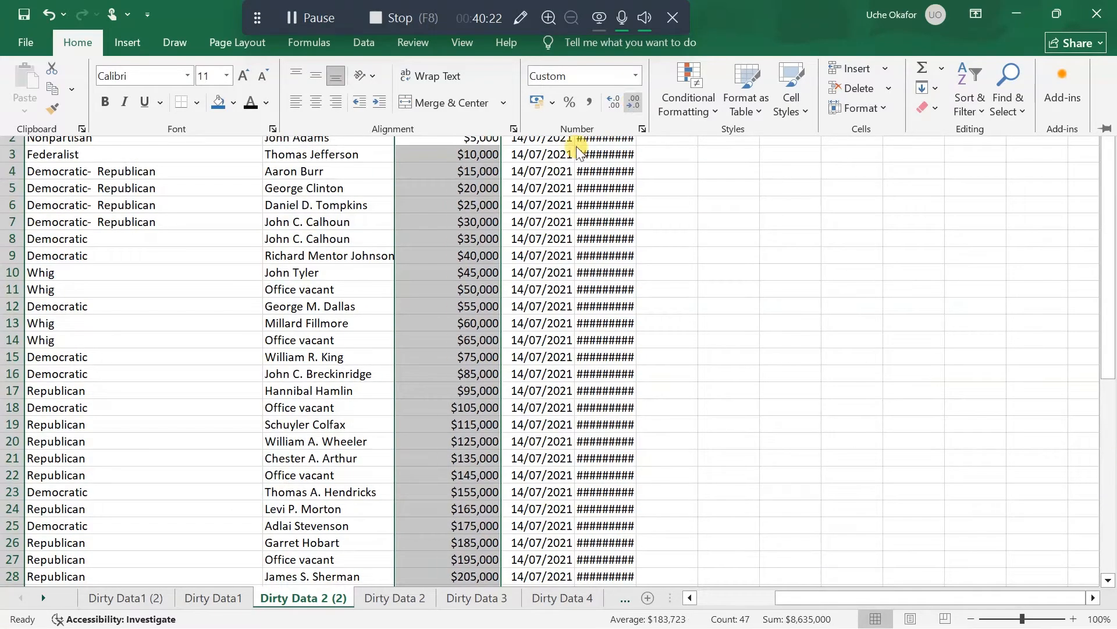
{"action": "left_click", "coordinate": [445, 188]}
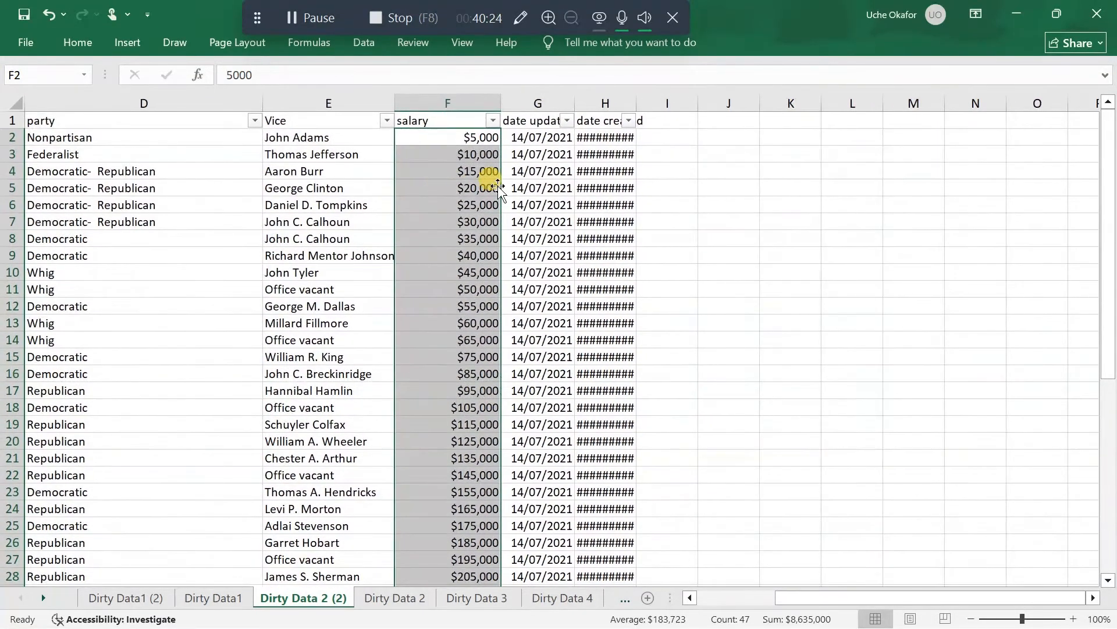
Capitalize the header in F1 so it reads Salary
{"action": "left_click", "coordinate": [403, 117]}
{"action": "double_click", "coordinate": [403, 119]}
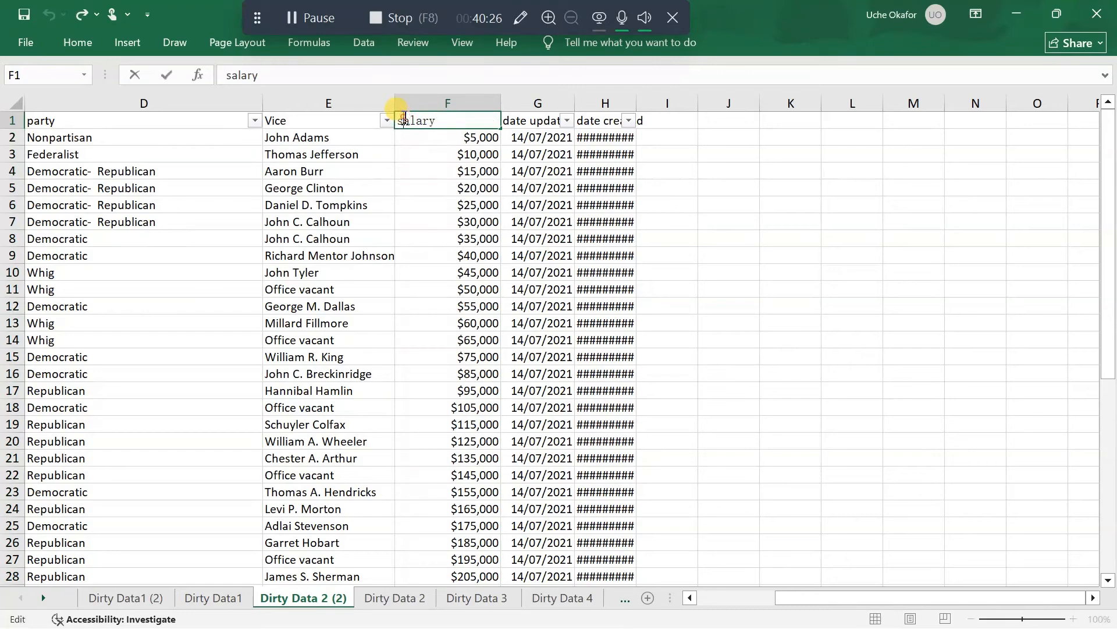
{"action": "key", "text": "BackSpace"}
{"action": "type", "text": "S"}
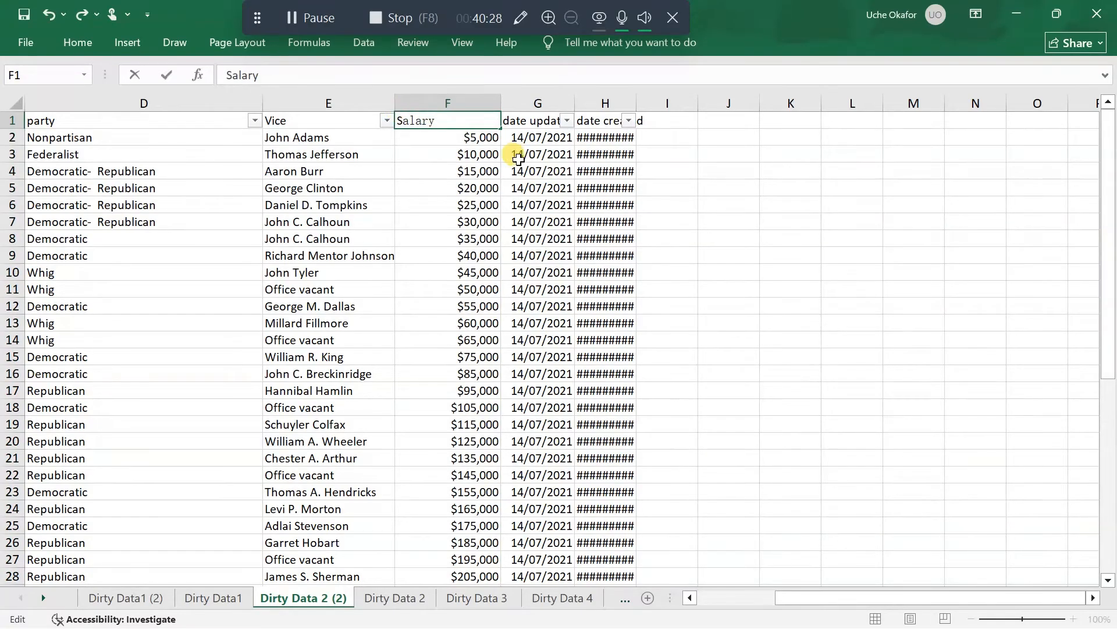
{"action": "left_click", "coordinate": [534, 186]}
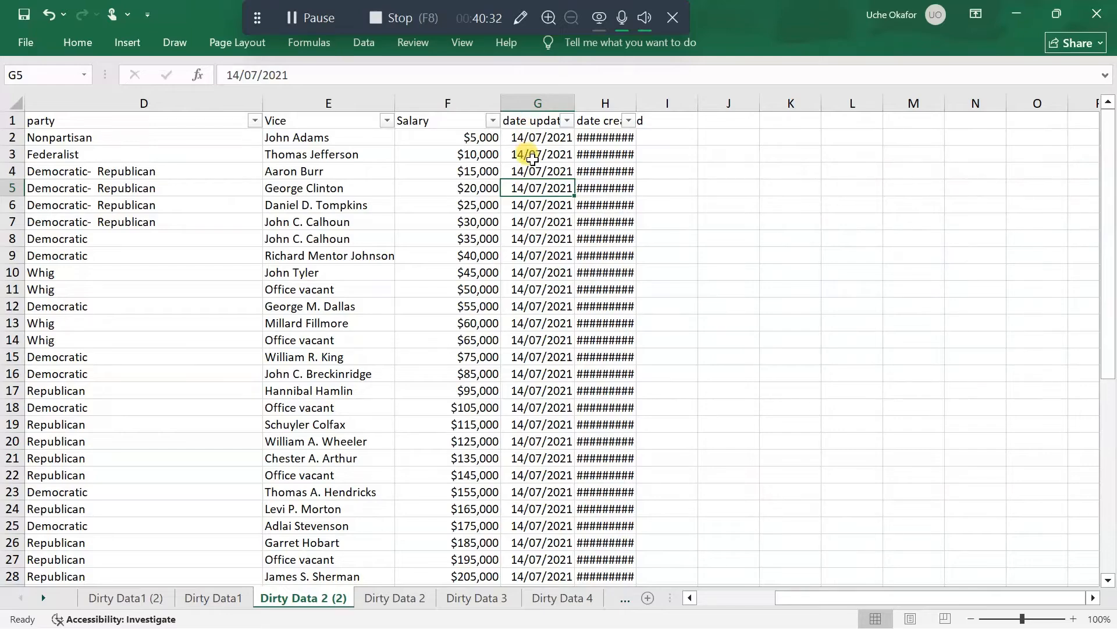
{"action": "left_click", "coordinate": [292, 18]}
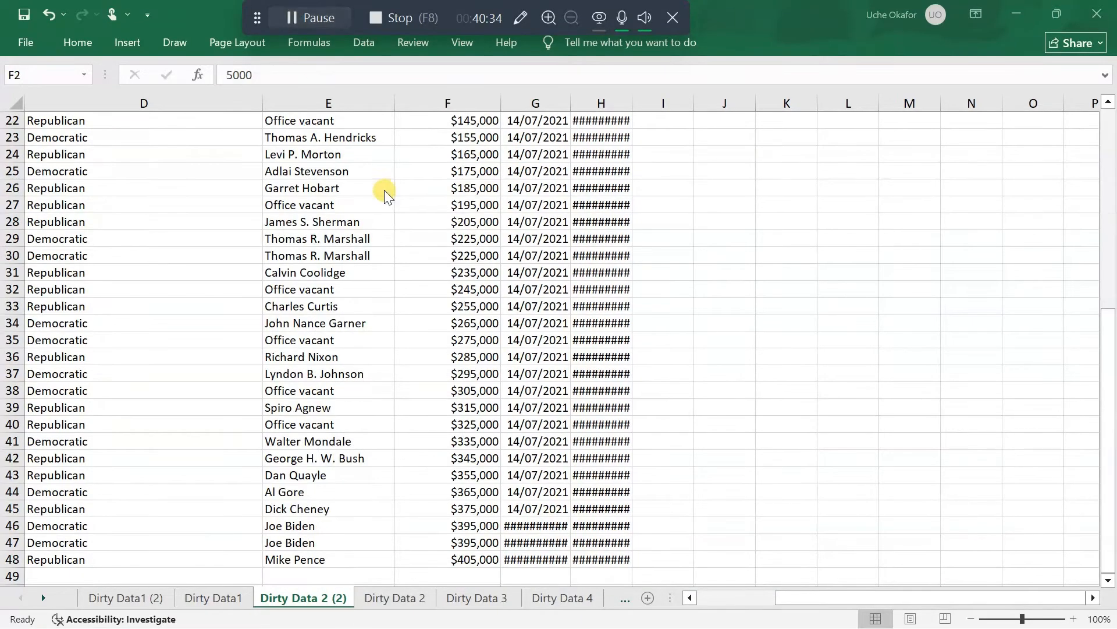
Autofit the date updated column G and check its date formats down to the last data row
{"action": "scroll", "coordinate": [416, 242], "scroll_direction": "up", "scroll_amount": 3}
{"action": "scroll", "coordinate": [417, 242], "scroll_direction": "up", "scroll_amount": 5}
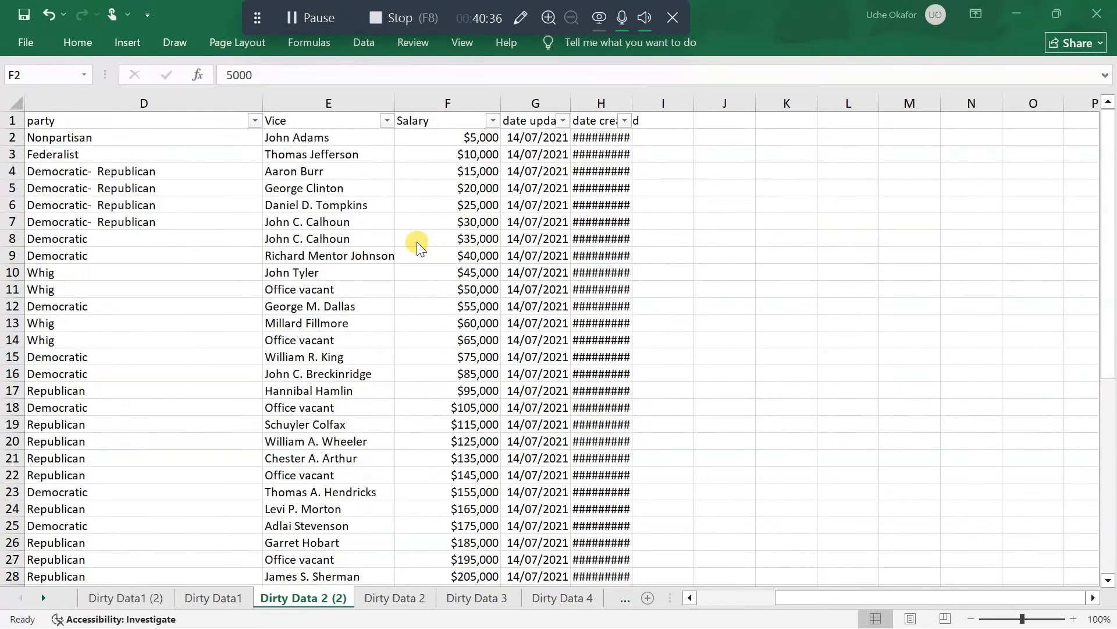
{"action": "double_click", "coordinate": [571, 103]}
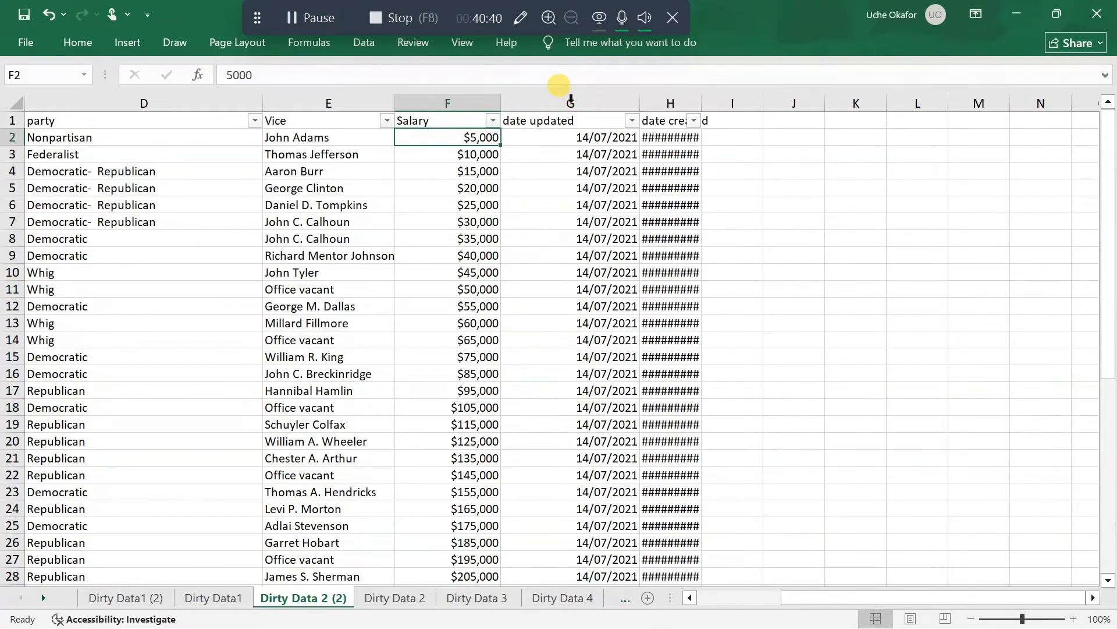
{"action": "scroll", "coordinate": [579, 215], "scroll_direction": "down", "scroll_amount": 9}
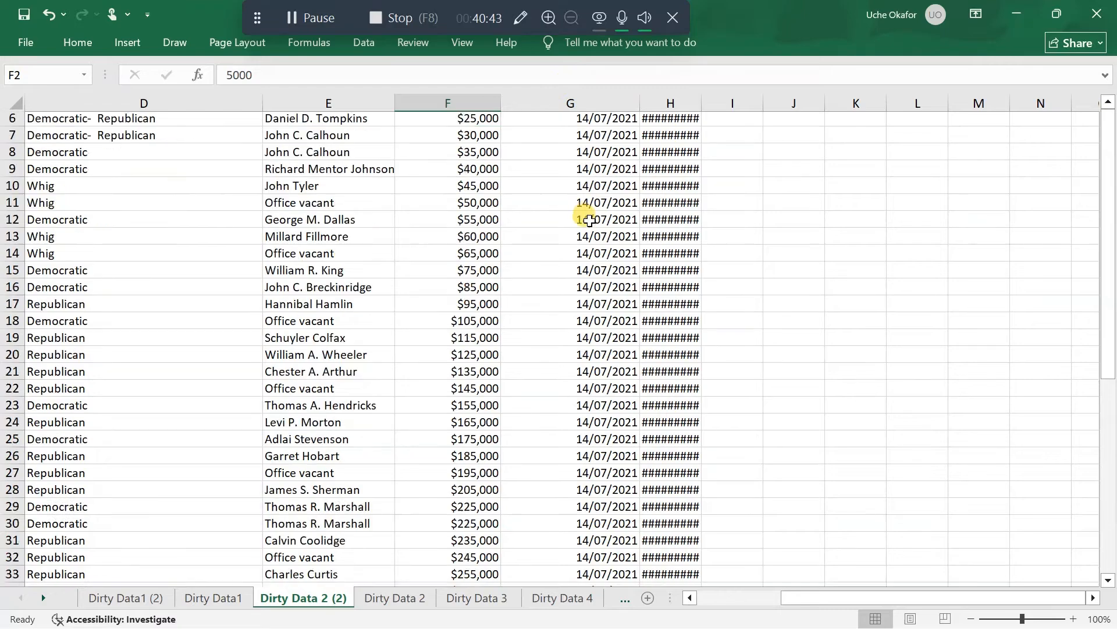
{"action": "scroll", "coordinate": [589, 219], "scroll_direction": "down", "scroll_amount": 1}
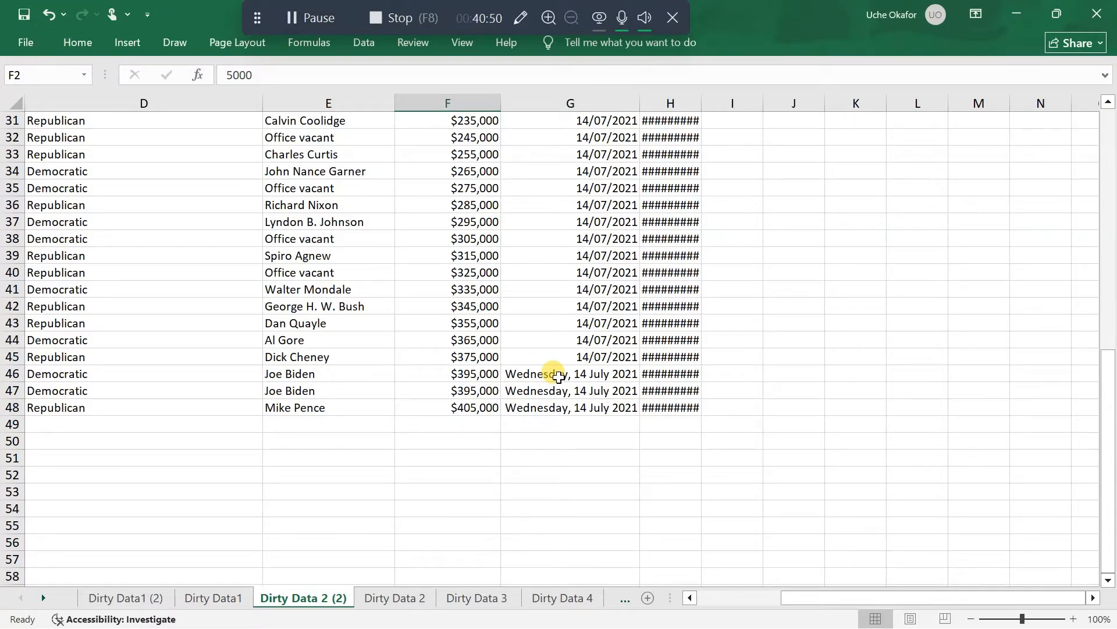
{"action": "scroll", "coordinate": [558, 378], "scroll_direction": "up", "scroll_amount": 1}
{"action": "scroll", "coordinate": [558, 378], "scroll_direction": "up", "scroll_amount": 3}
{"action": "scroll", "coordinate": [558, 377], "scroll_direction": "down", "scroll_amount": 2}
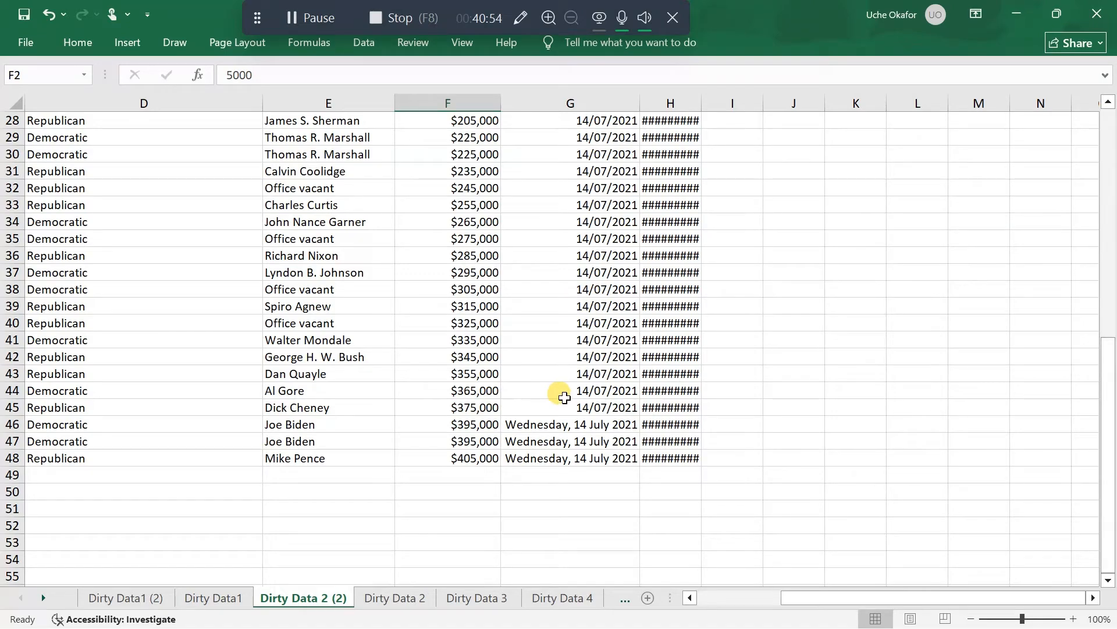
{"action": "scroll", "coordinate": [565, 398], "scroll_direction": "up", "scroll_amount": 9}
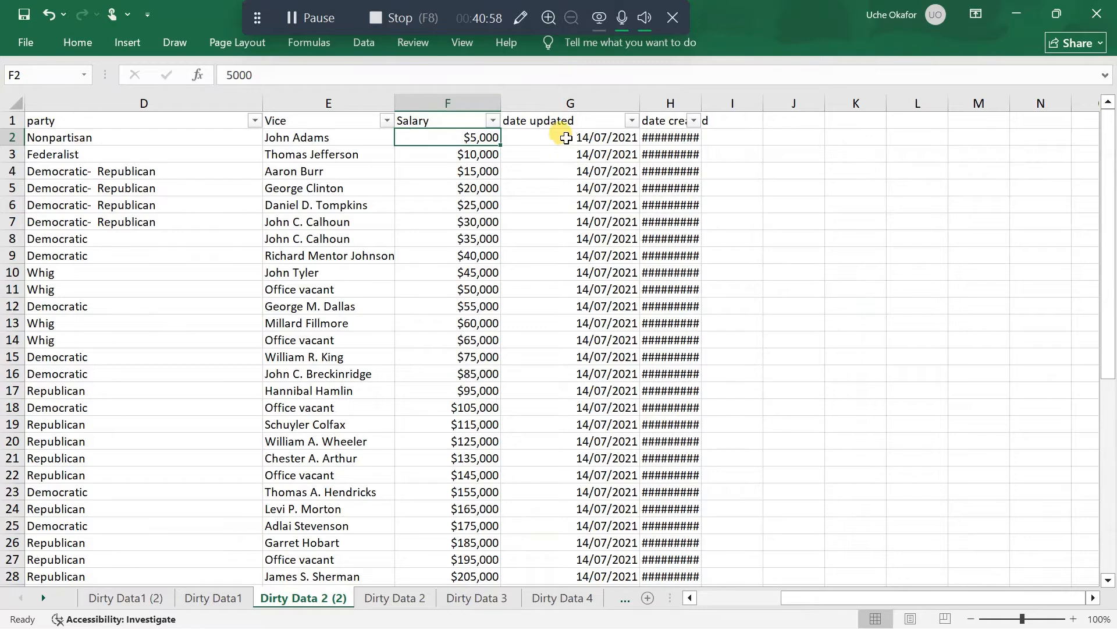
Format the date updated values in G2:G48 as Short Date and check the whole column
{"action": "left_click", "coordinate": [565, 138]}
{"action": "left_click_drag", "start_coordinate": [565, 138], "coordinate": [574, 532]}
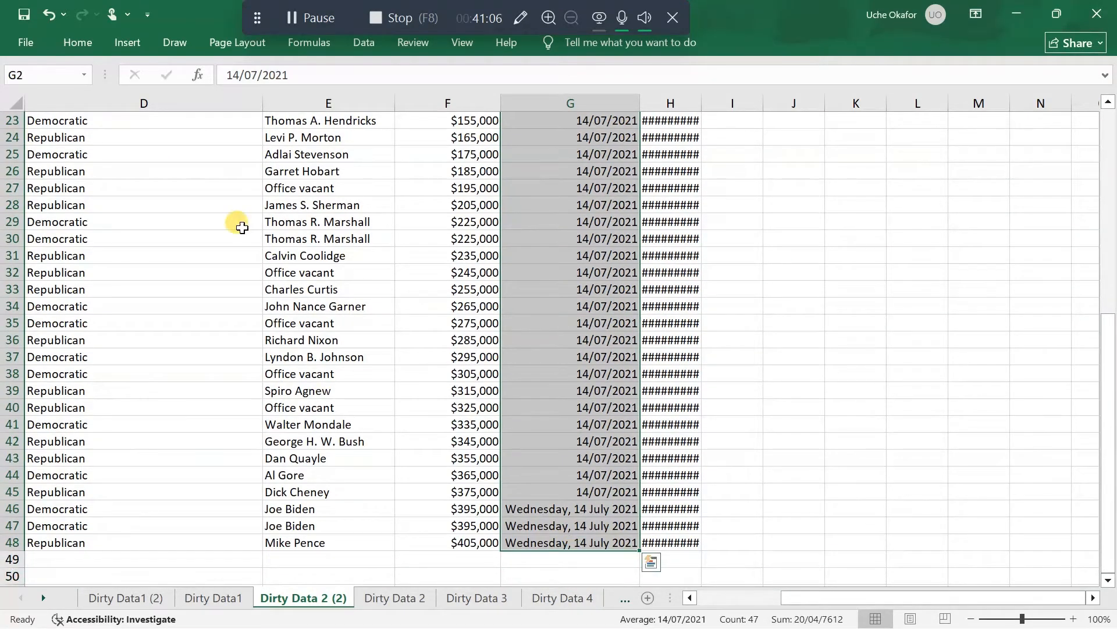
{"action": "left_click", "coordinate": [76, 41]}
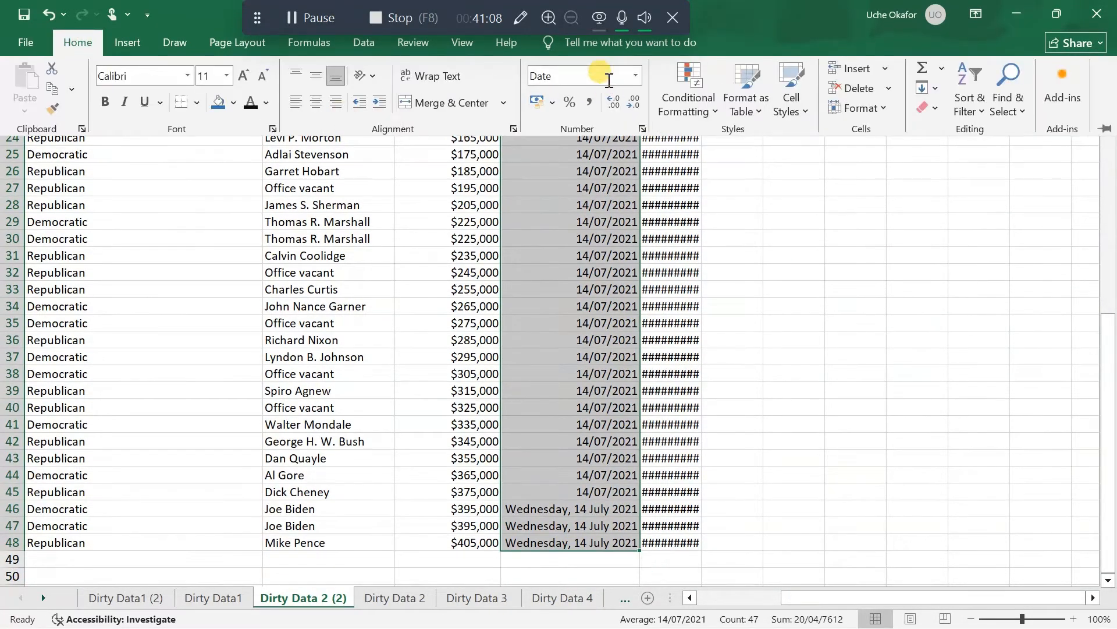
{"action": "left_click", "coordinate": [636, 77]}
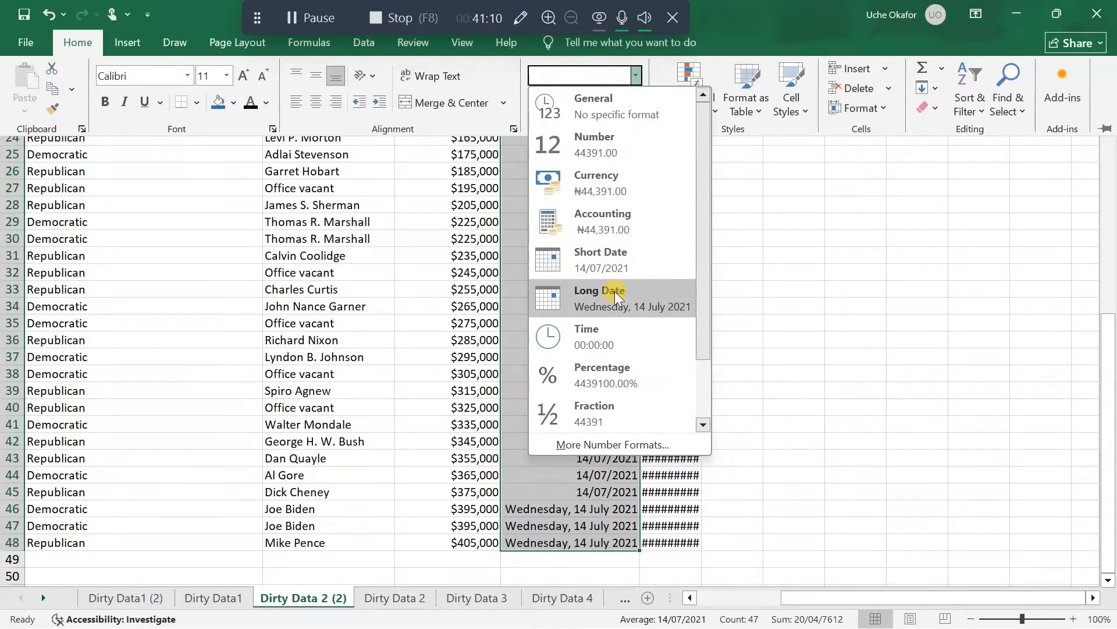
{"action": "left_click", "coordinate": [617, 265]}
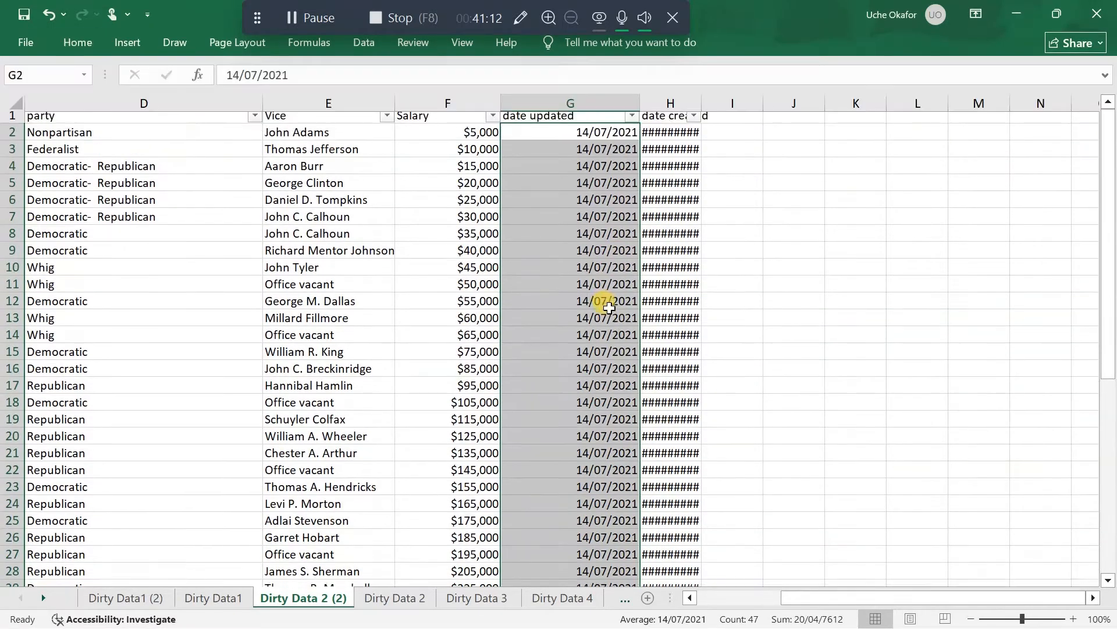
{"action": "scroll", "coordinate": [609, 309], "scroll_direction": "down", "scroll_amount": 8}
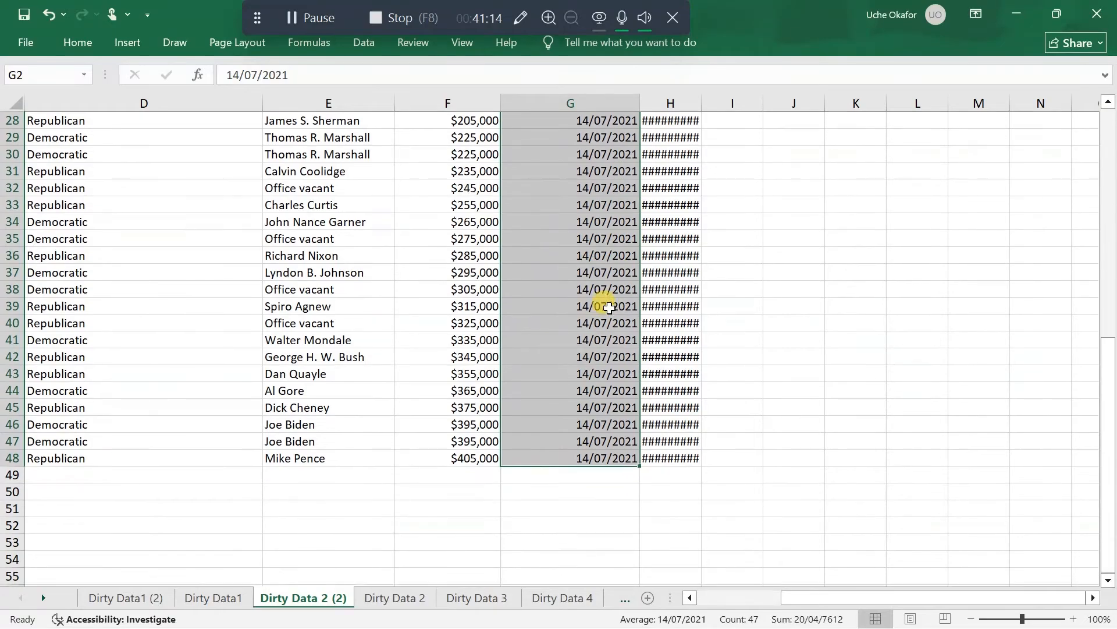
{"action": "scroll", "coordinate": [608, 306], "scroll_direction": "up", "scroll_amount": 9}
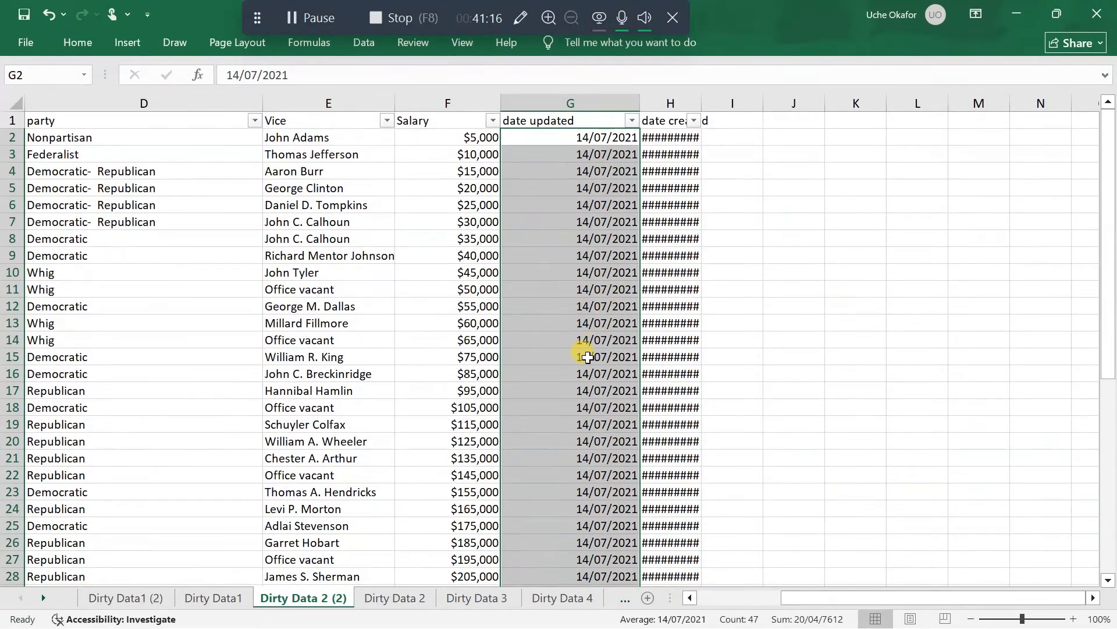
{"action": "scroll", "coordinate": [588, 358], "scroll_direction": "down", "scroll_amount": 9}
{"action": "scroll", "coordinate": [588, 357], "scroll_direction": "up", "scroll_amount": 9}
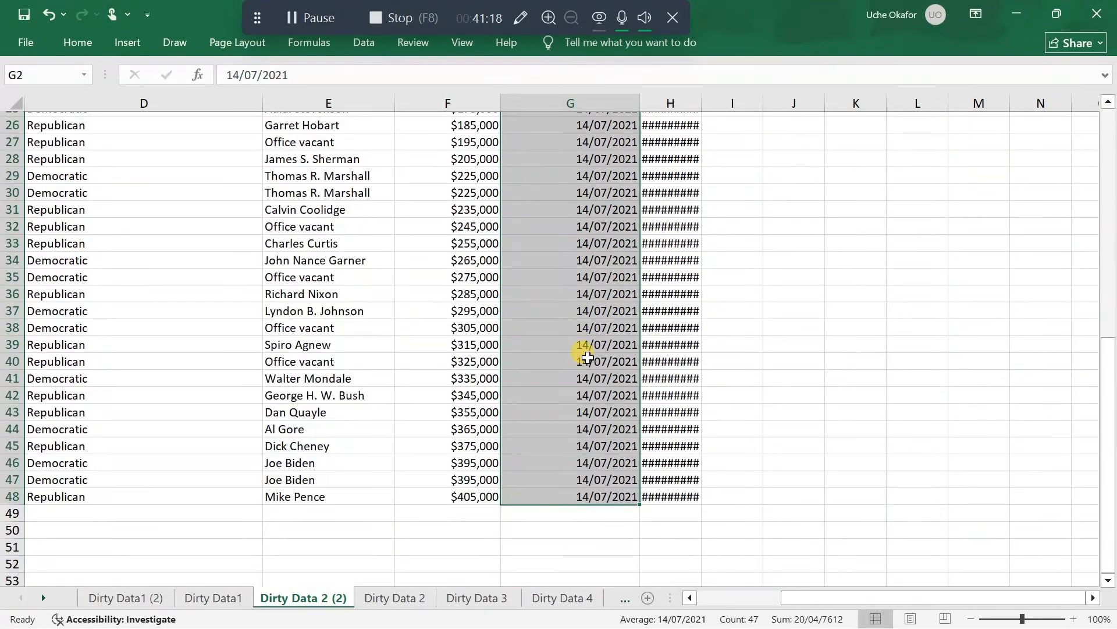
{"action": "left_click", "coordinate": [600, 289]}
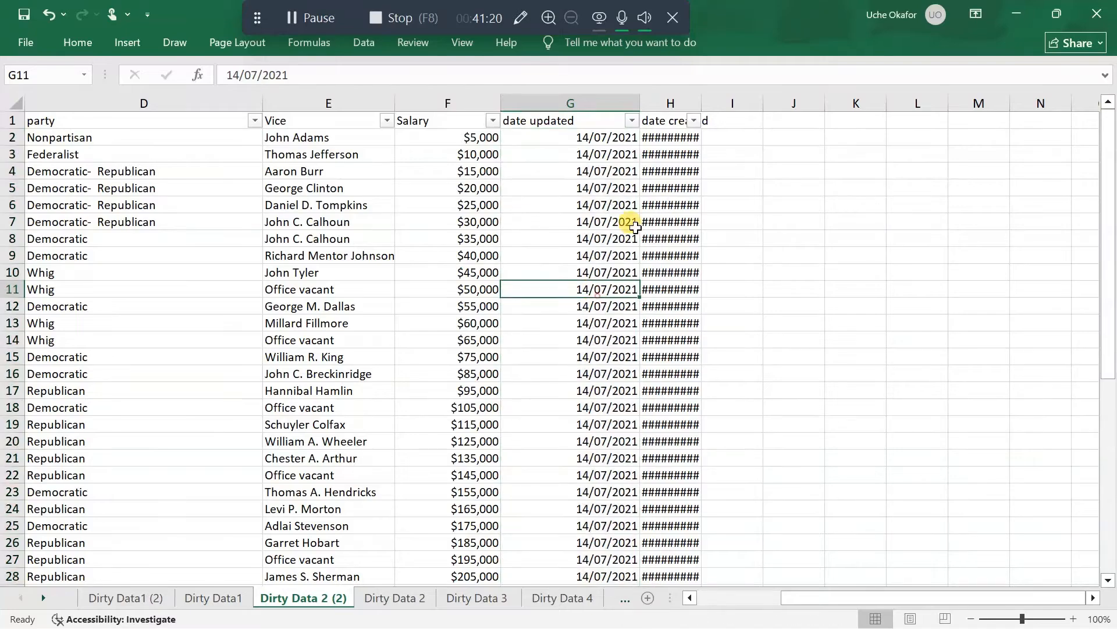
Autofit the date created column H and check its date formats down to the last data row
{"action": "double_click", "coordinate": [699, 104]}
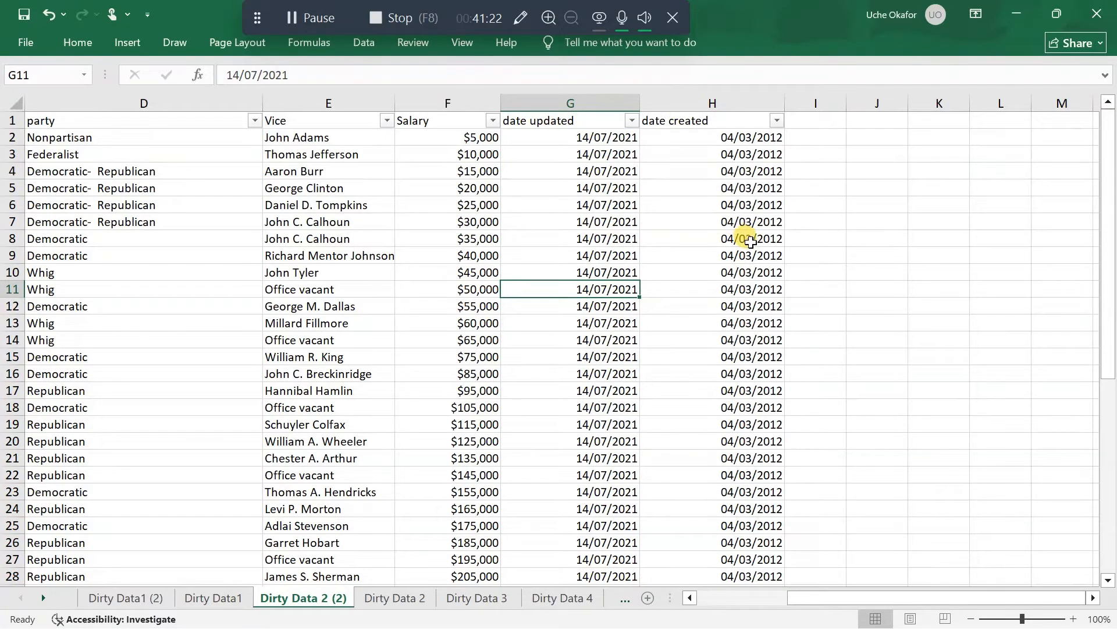
{"action": "scroll", "coordinate": [750, 241], "scroll_direction": "down", "scroll_amount": 9}
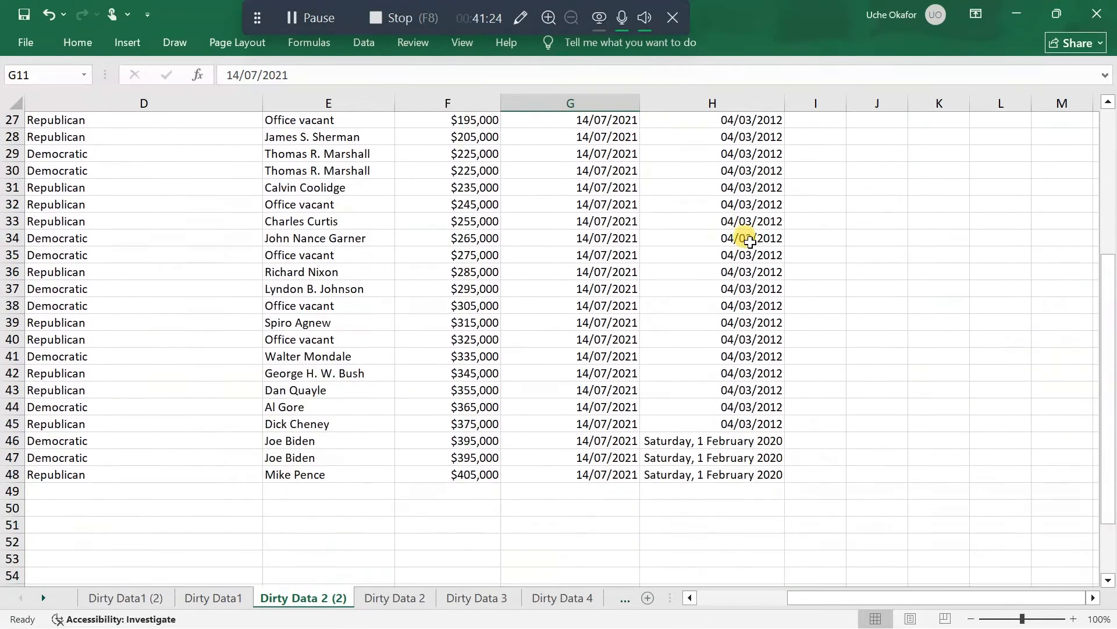
{"action": "scroll", "coordinate": [750, 241], "scroll_direction": "up", "scroll_amount": 9}
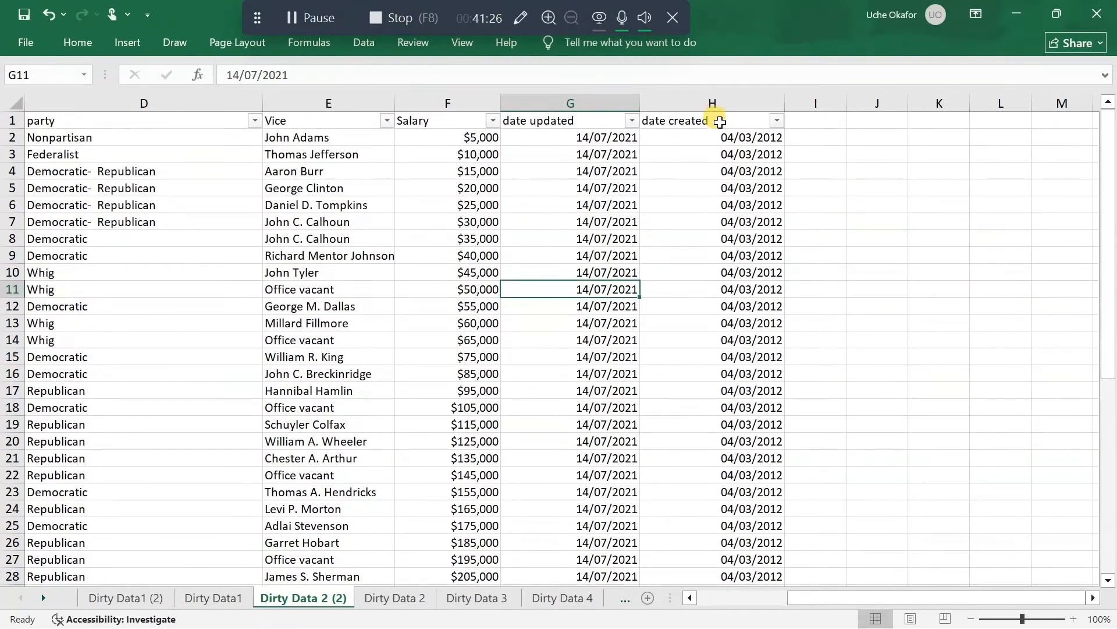
Apply the Short Date format to the date created values in H2:H48
{"action": "left_click_drag", "start_coordinate": [721, 142], "coordinate": [740, 561]}
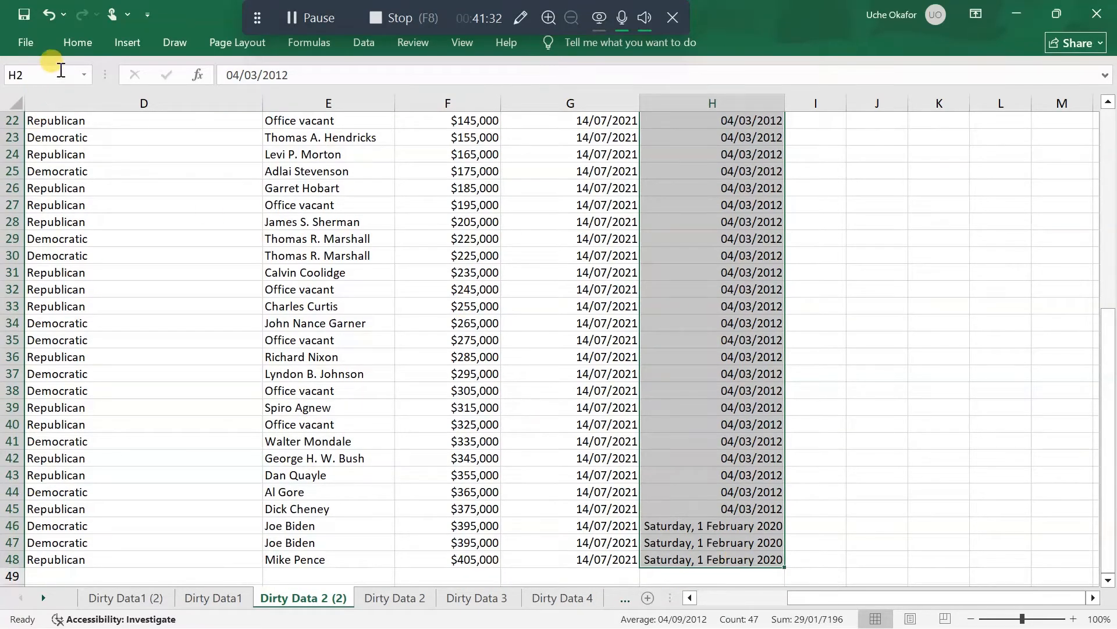
{"action": "left_click", "coordinate": [72, 40]}
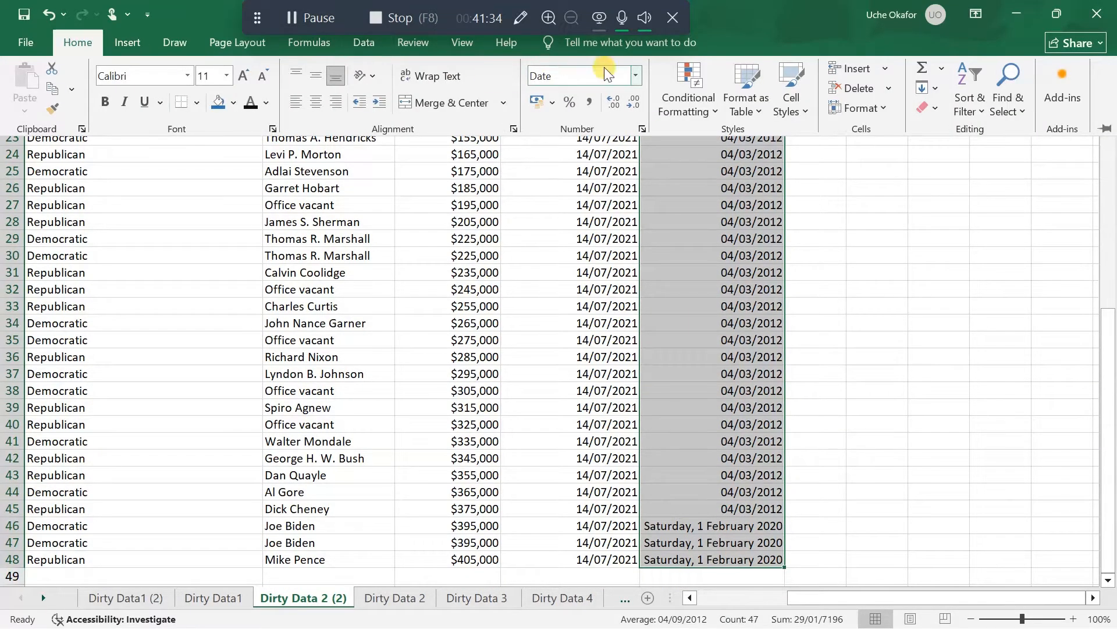
{"action": "left_click", "coordinate": [638, 74]}
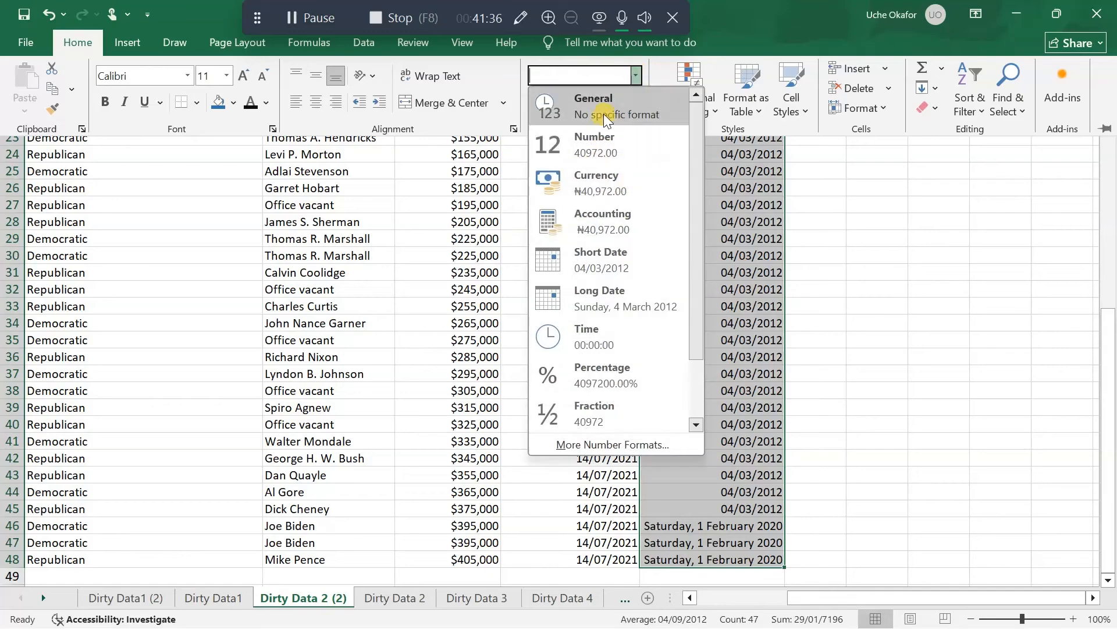
{"action": "left_click", "coordinate": [623, 249]}
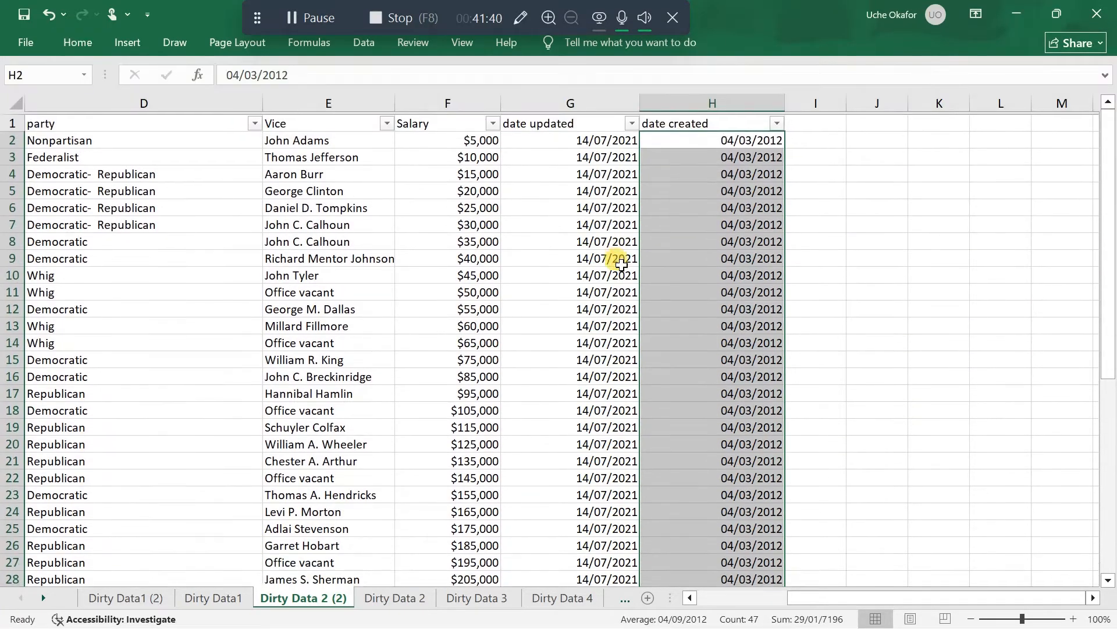
Capitalize both words of the header in G1 so it reads Date Updated
{"action": "left_click", "coordinate": [516, 121]}
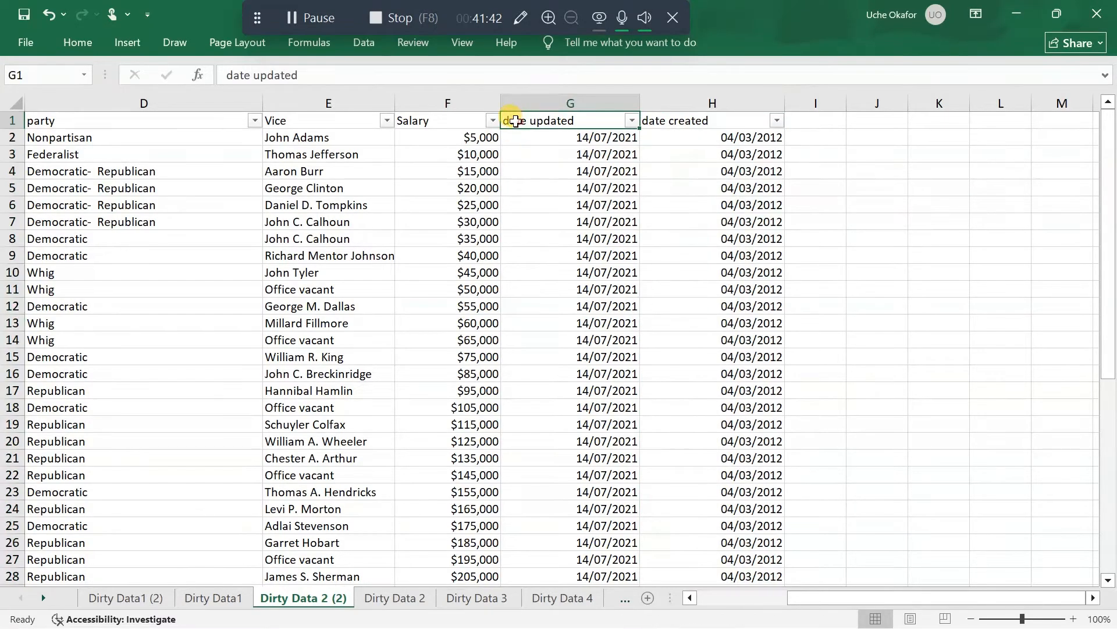
{"action": "double_click", "coordinate": [512, 121]}
{"action": "key", "text": "BackSpace"}
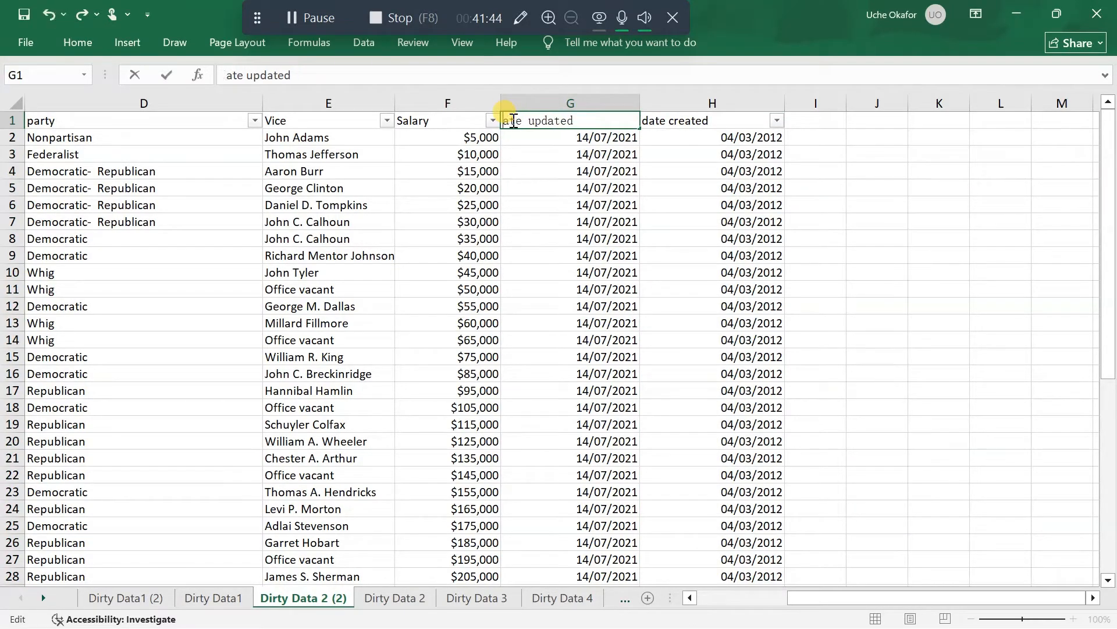
{"action": "type", "text": "D"}
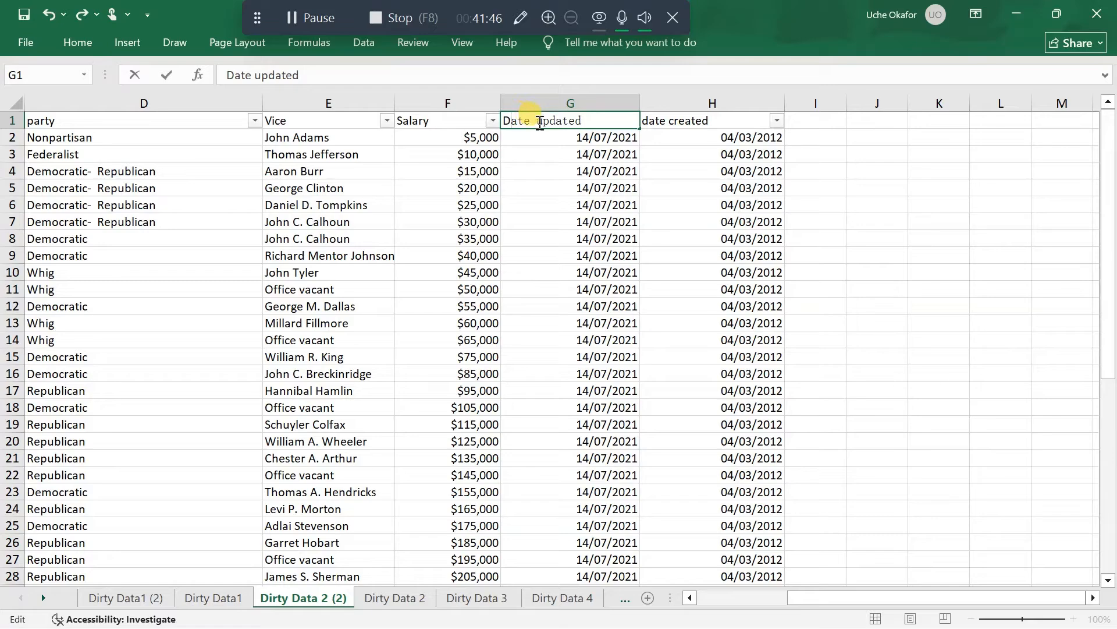
{"action": "key", "text": "BackSpace"}
{"action": "type", "text": "U"}
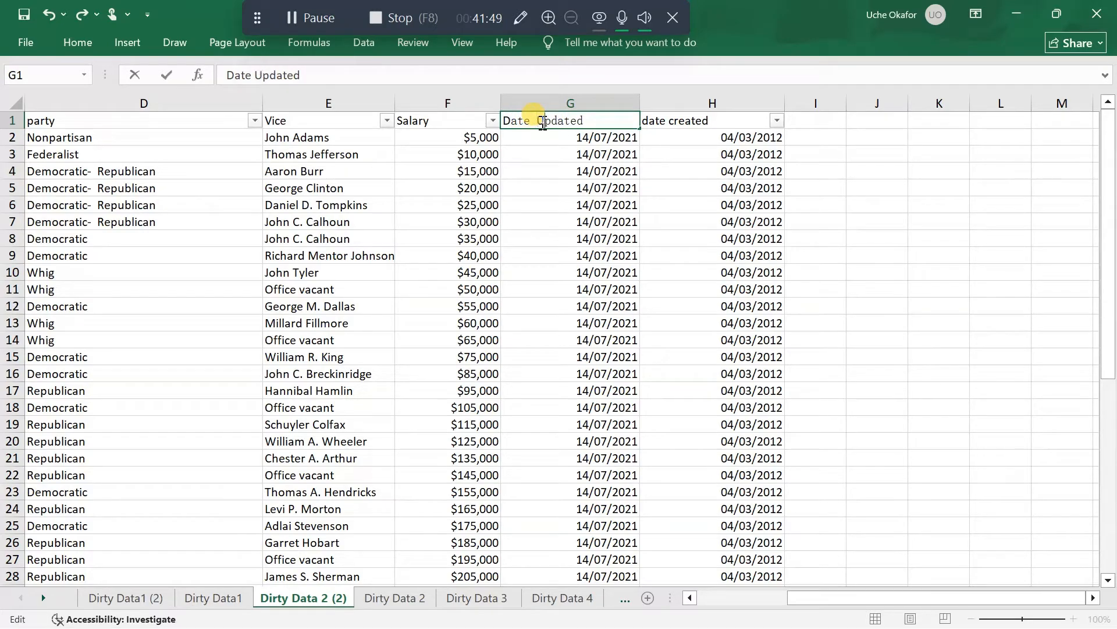
Capitalize the header in H1 so it reads Date Created and check the dates down to row 48
{"action": "left_click", "coordinate": [645, 122]}
{"action": "double_click", "coordinate": [656, 124]}
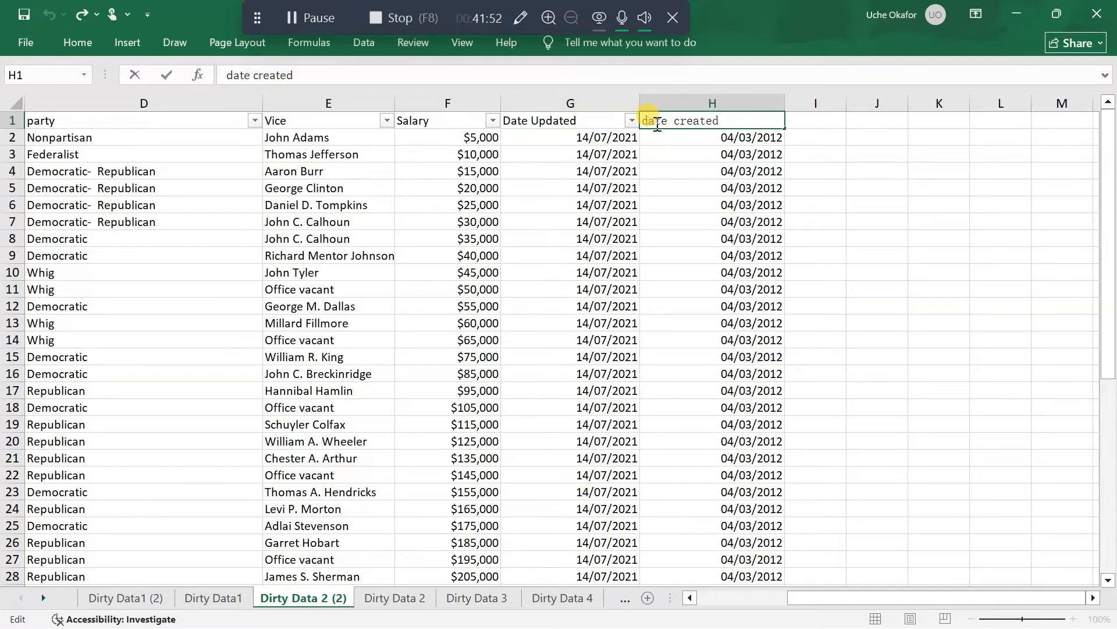
{"action": "key", "text": "BackSpace"}
{"action": "type", "text": "D"}
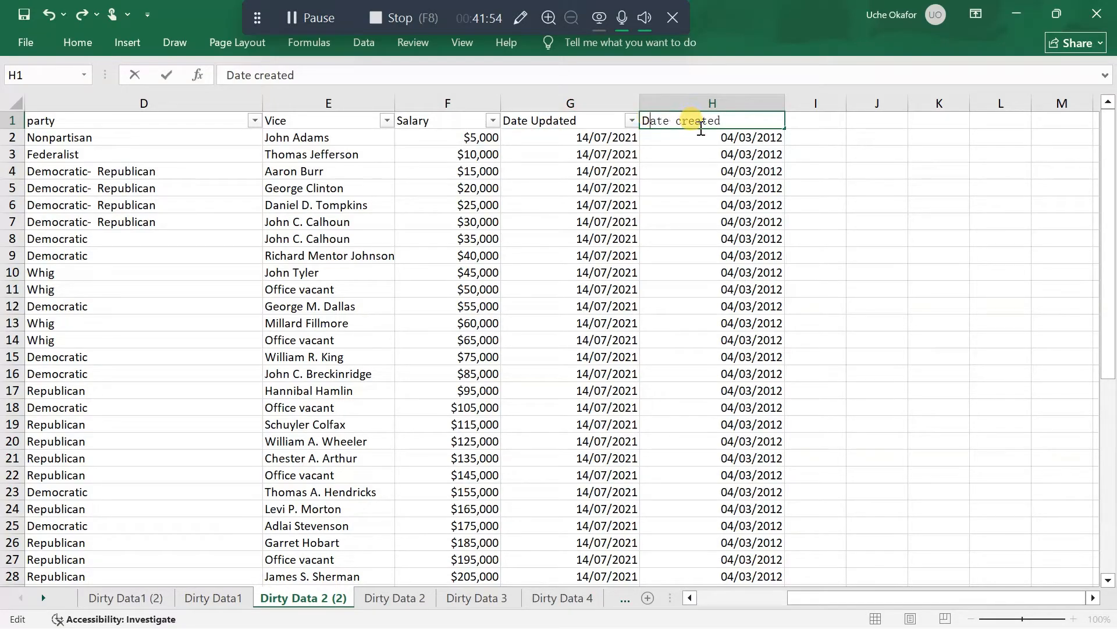
{"action": "left_click", "coordinate": [683, 122]}
{"action": "key", "text": "BackSpace"}
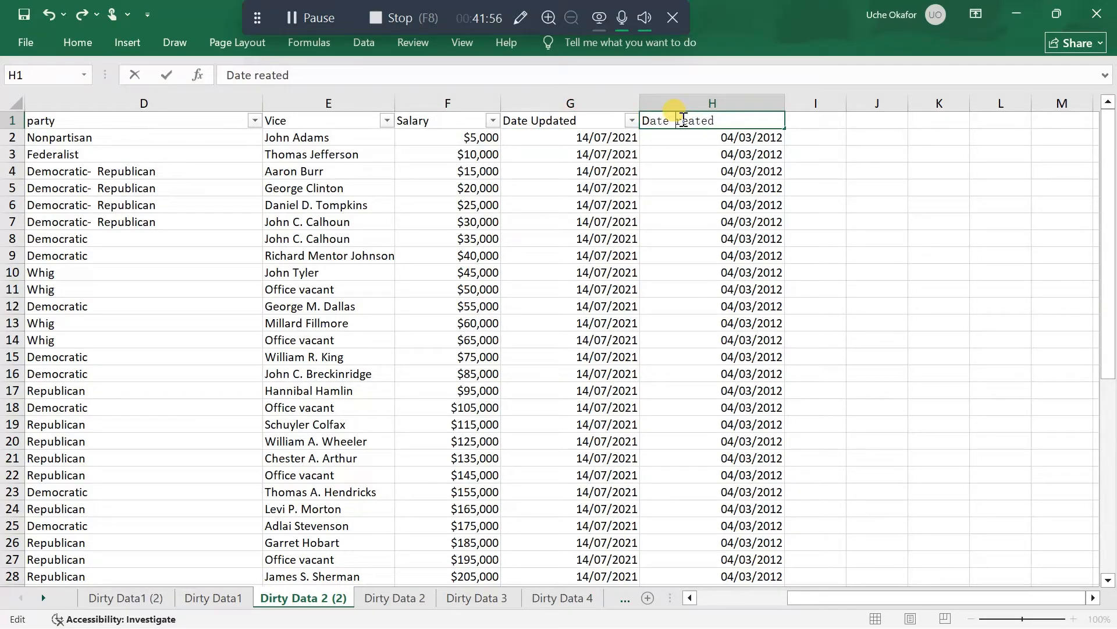
{"action": "type", "text": "C"}
{"action": "key", "text": "Return"}
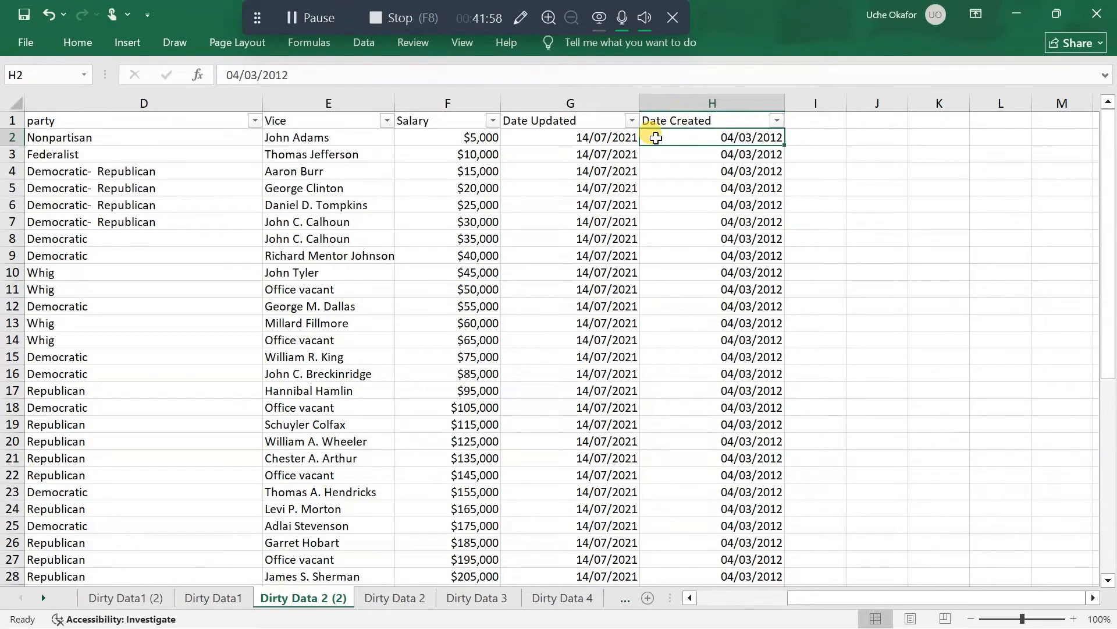
{"action": "scroll", "coordinate": [646, 137], "scroll_direction": "down", "scroll_amount": 2}
{"action": "scroll", "coordinate": [653, 135], "scroll_direction": "down", "scroll_amount": 8}
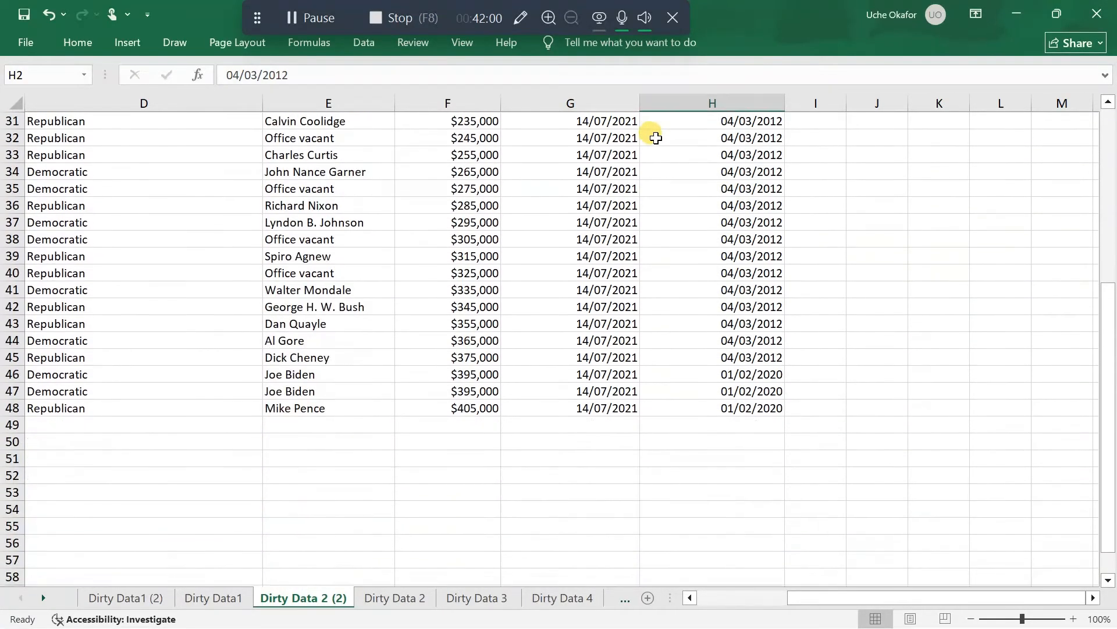
{"action": "scroll", "coordinate": [652, 131], "scroll_direction": "up", "scroll_amount": 10}
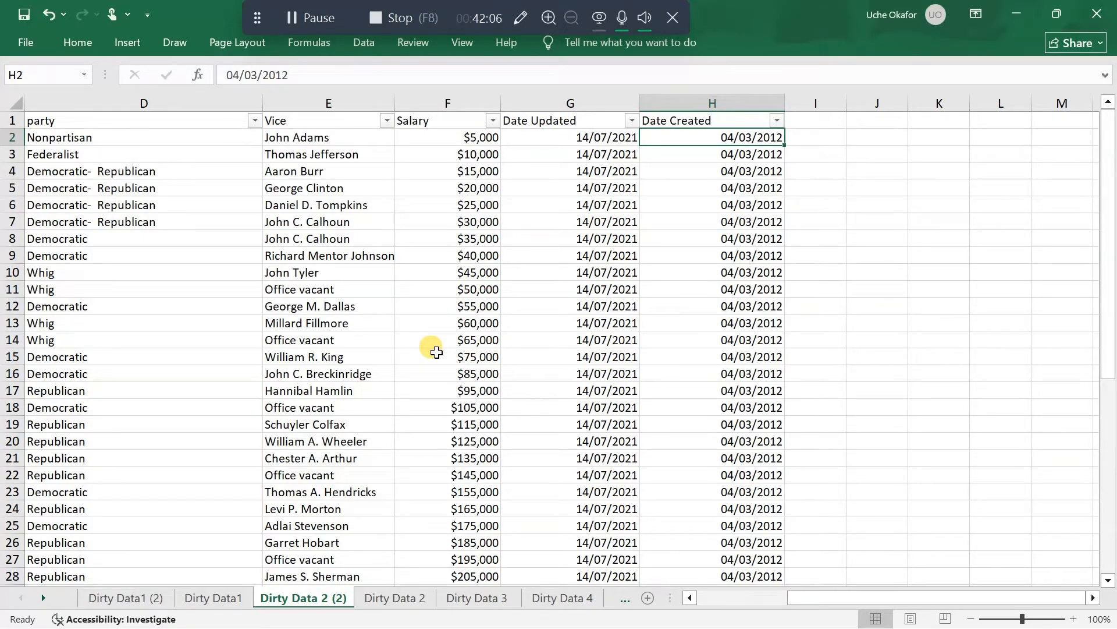
Review the party, vice, salary and date columns of Dirty Data 2 (2) down to row 48
{"action": "scroll", "coordinate": [436, 352], "scroll_direction": "down", "scroll_amount": 8}
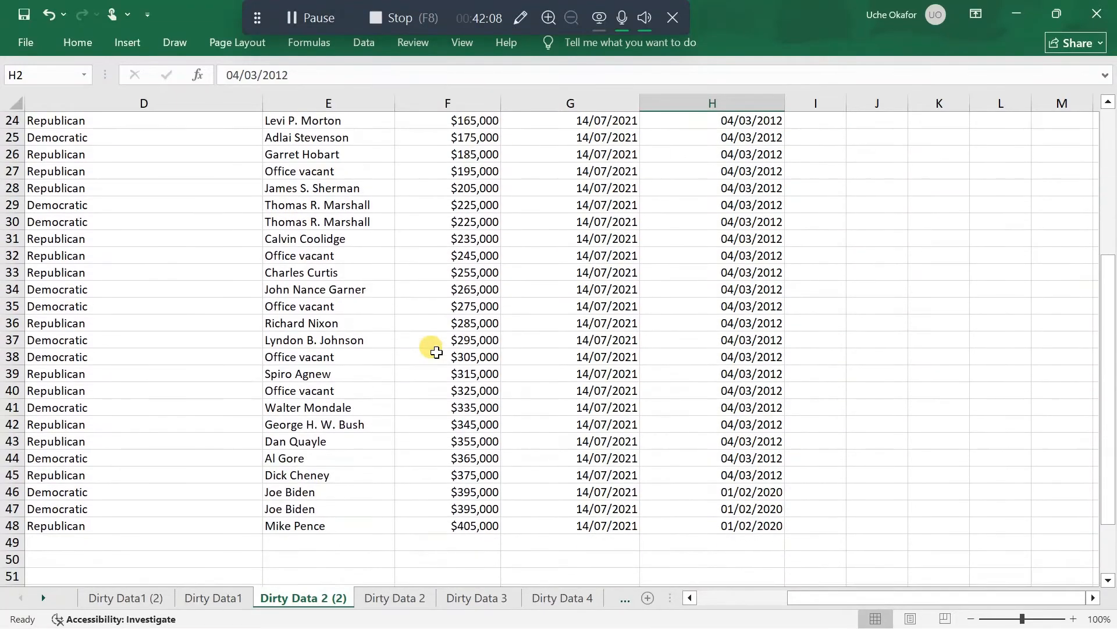
{"action": "scroll", "coordinate": [433, 350], "scroll_direction": "down", "scroll_amount": 1}
{"action": "scroll", "coordinate": [431, 350], "scroll_direction": "up", "scroll_amount": 9}
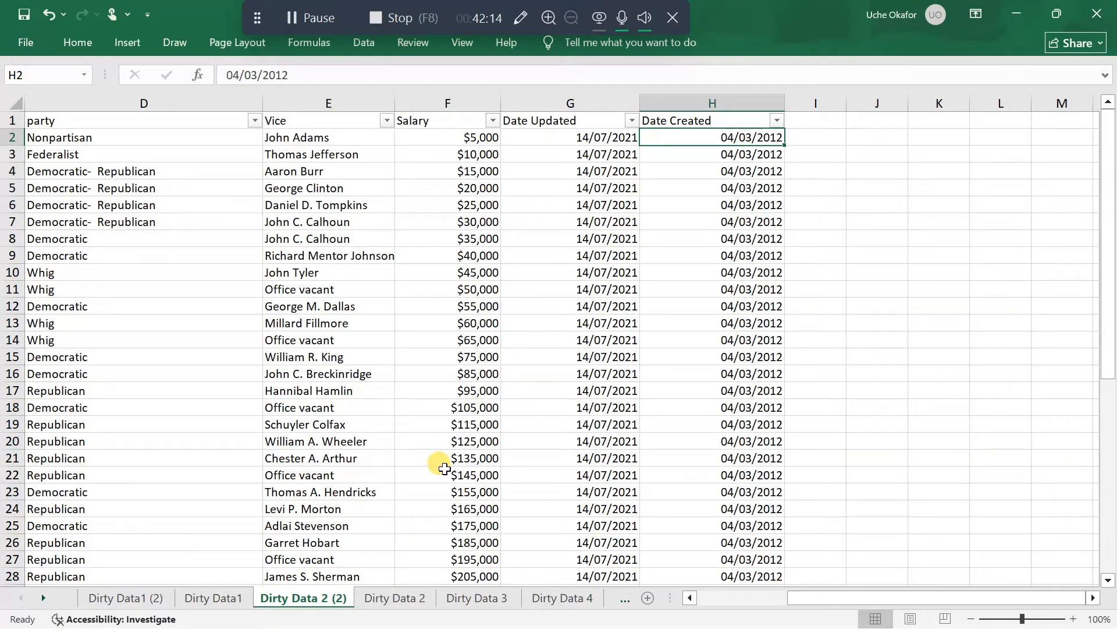
{"action": "scroll", "coordinate": [463, 410], "scroll_direction": "down", "scroll_amount": 6}
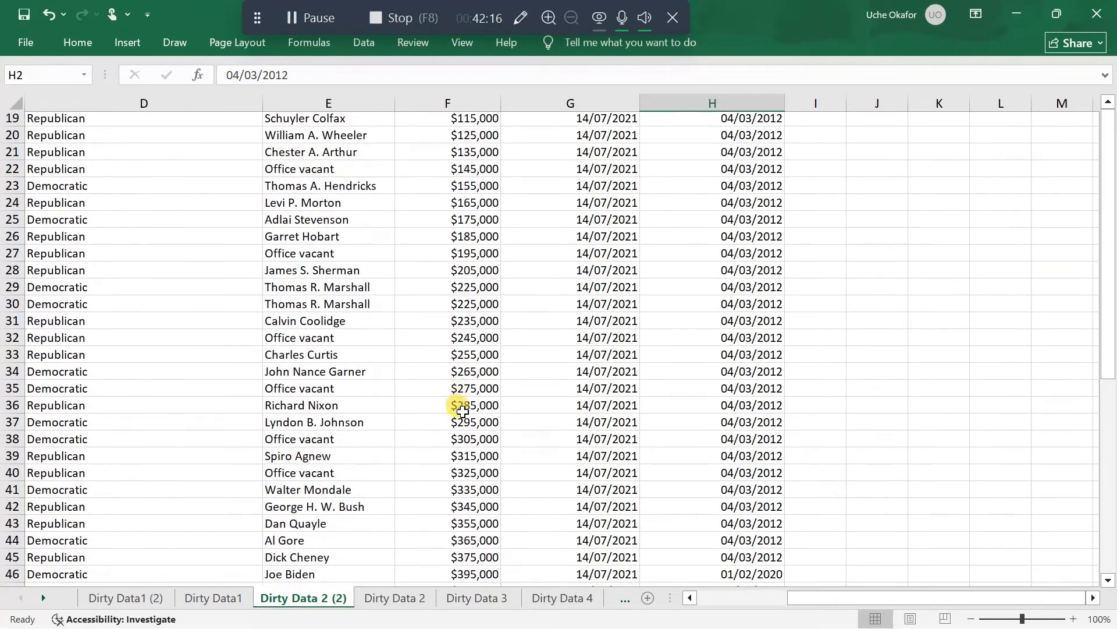
{"action": "scroll", "coordinate": [463, 411], "scroll_direction": "up", "scroll_amount": 6}
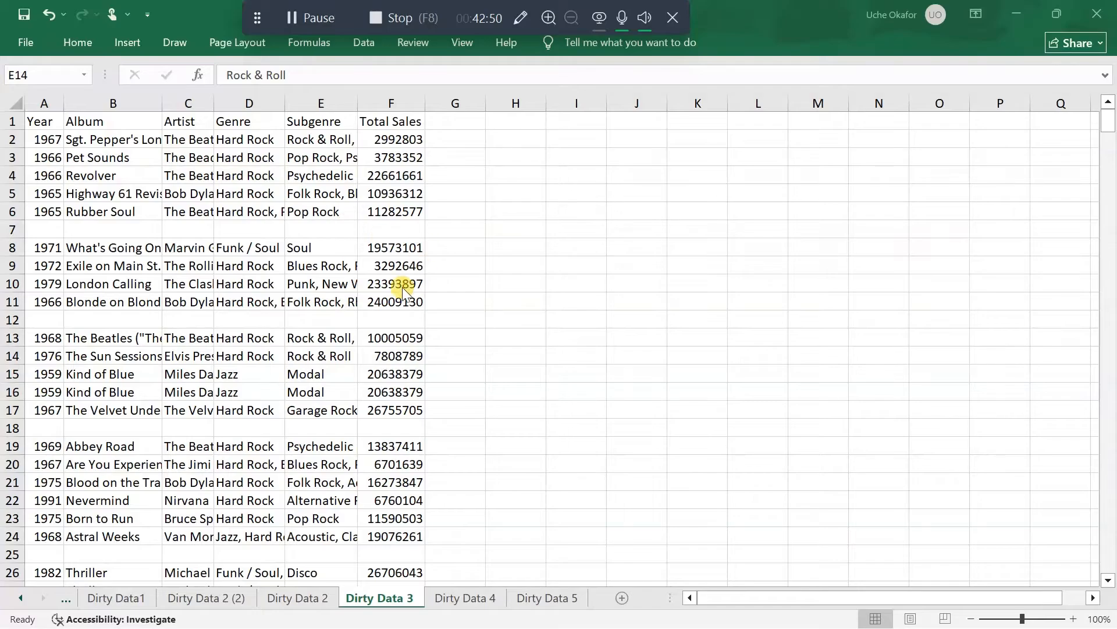
Examine the album records in the Dirty Data 3 sheet for blank rows and other data problems
{"action": "scroll", "coordinate": [351, 473], "scroll_direction": "down", "scroll_amount": 4}
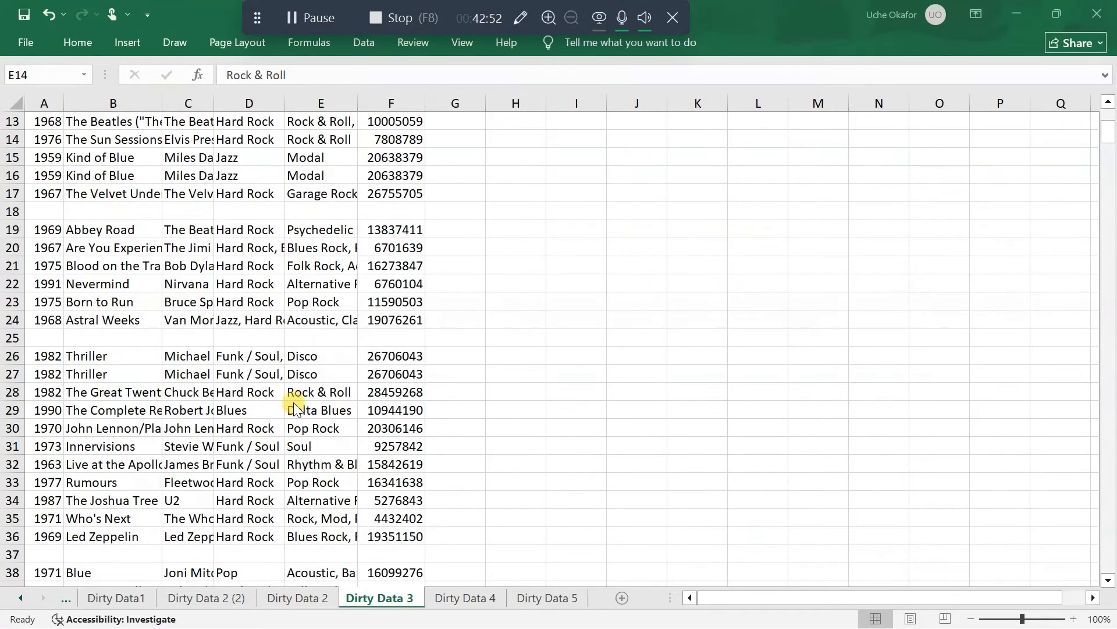
{"action": "scroll", "coordinate": [337, 418], "scroll_direction": "down", "scroll_amount": 7}
{"action": "scroll", "coordinate": [338, 429], "scroll_direction": "down", "scroll_amount": 7}
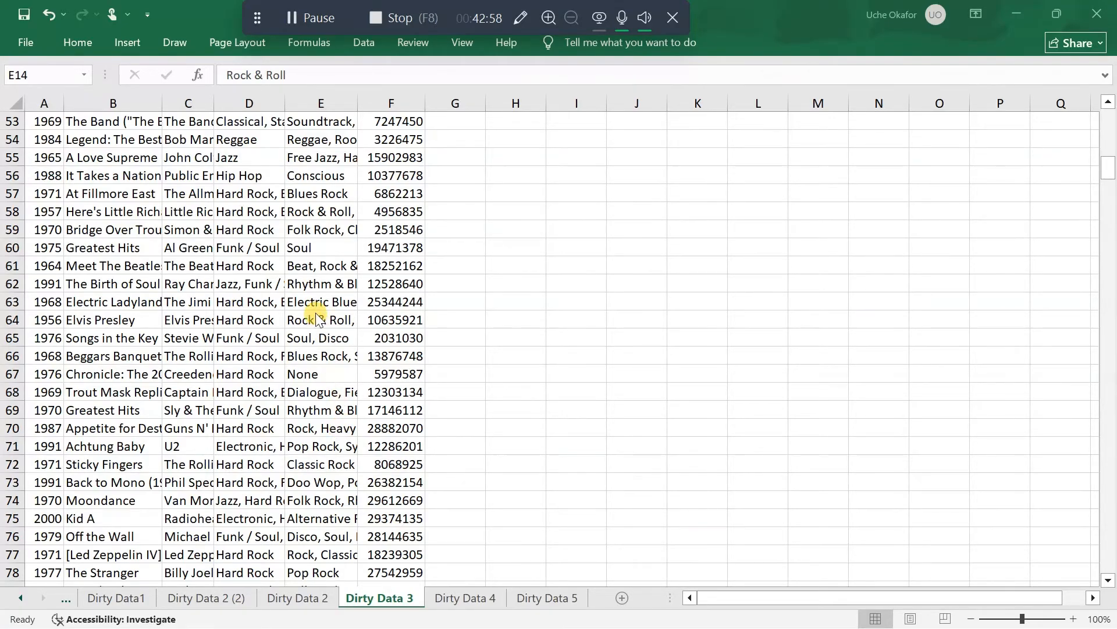
{"action": "scroll", "coordinate": [315, 312], "scroll_direction": "up", "scroll_amount": 17}
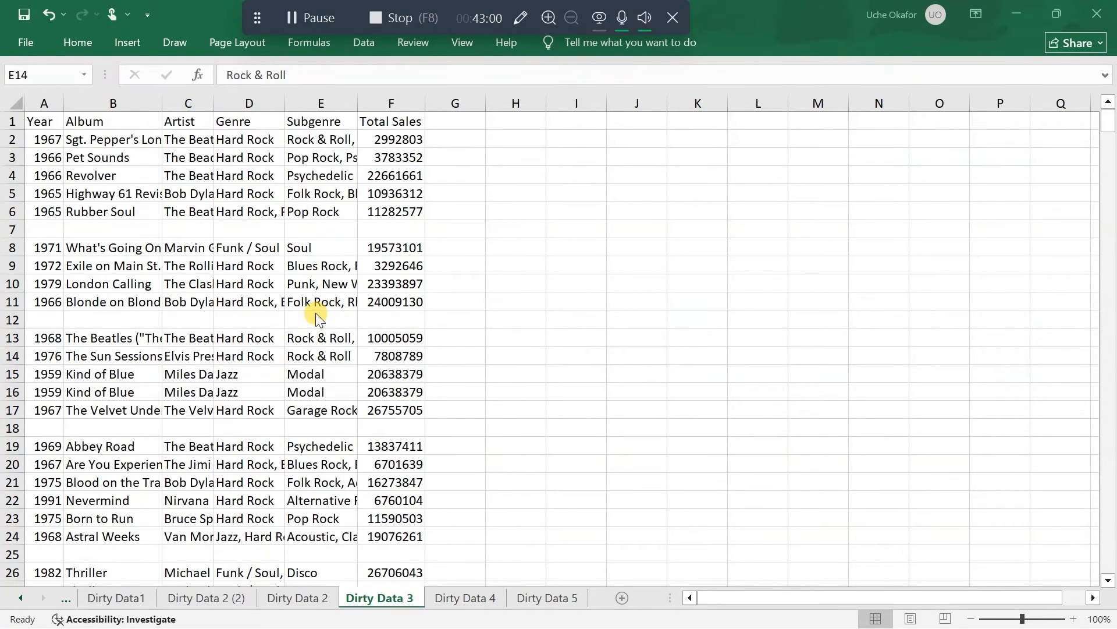
{"action": "left_click", "coordinate": [108, 157]}
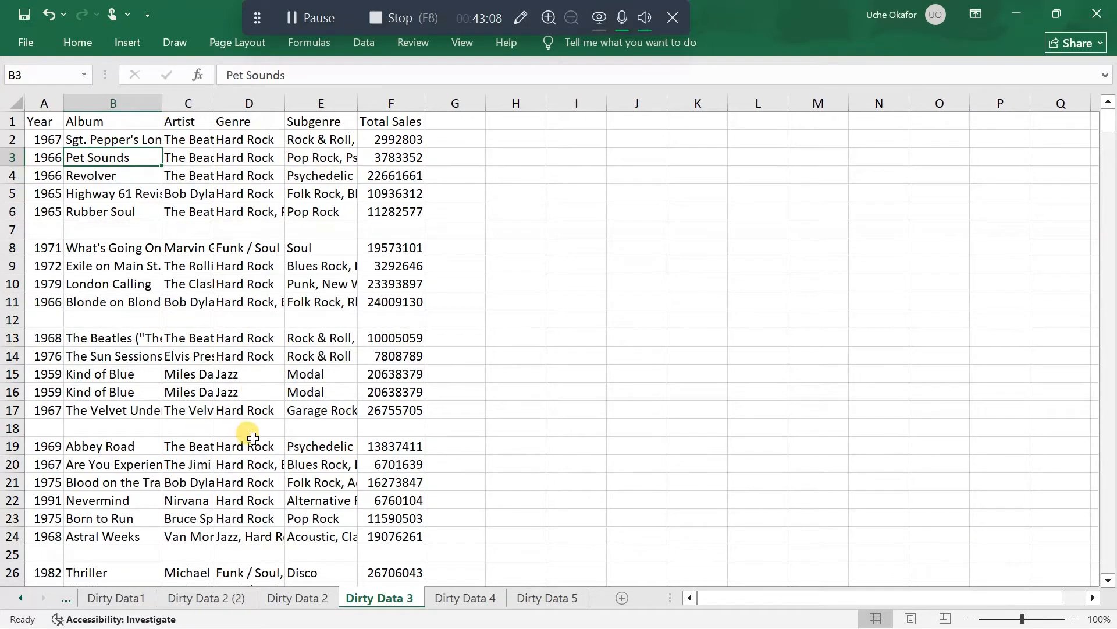
Try selecting the blank rows 7, 12, 18 and 25 together in Dirty Data 3
{"action": "left_click", "coordinate": [12, 229]}
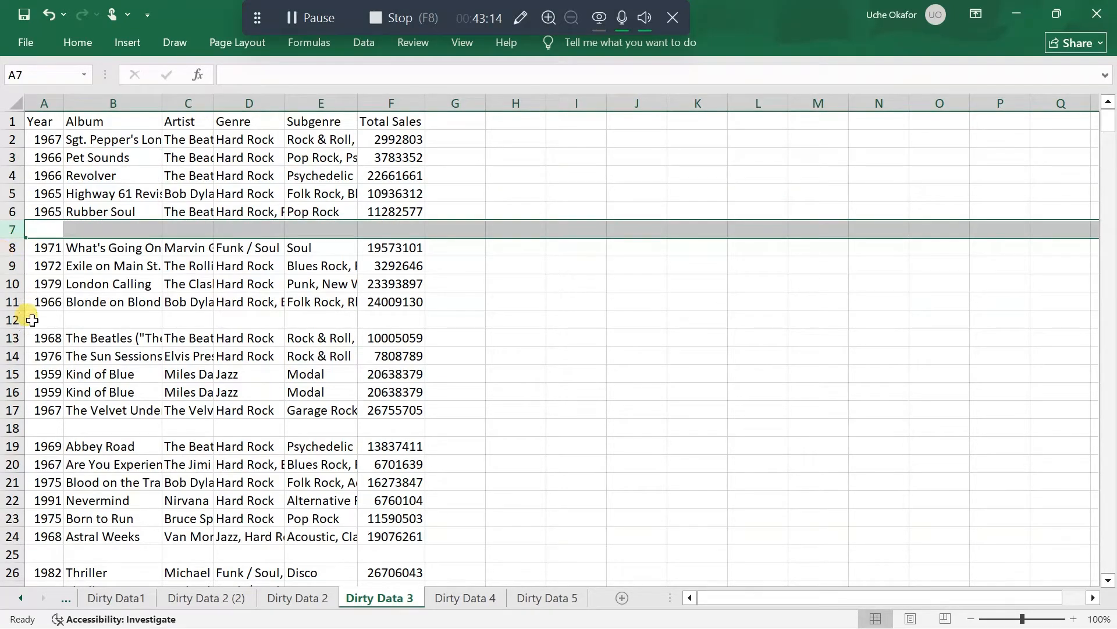
{"action": "left_click", "coordinate": [11, 319], "text": "shift"}
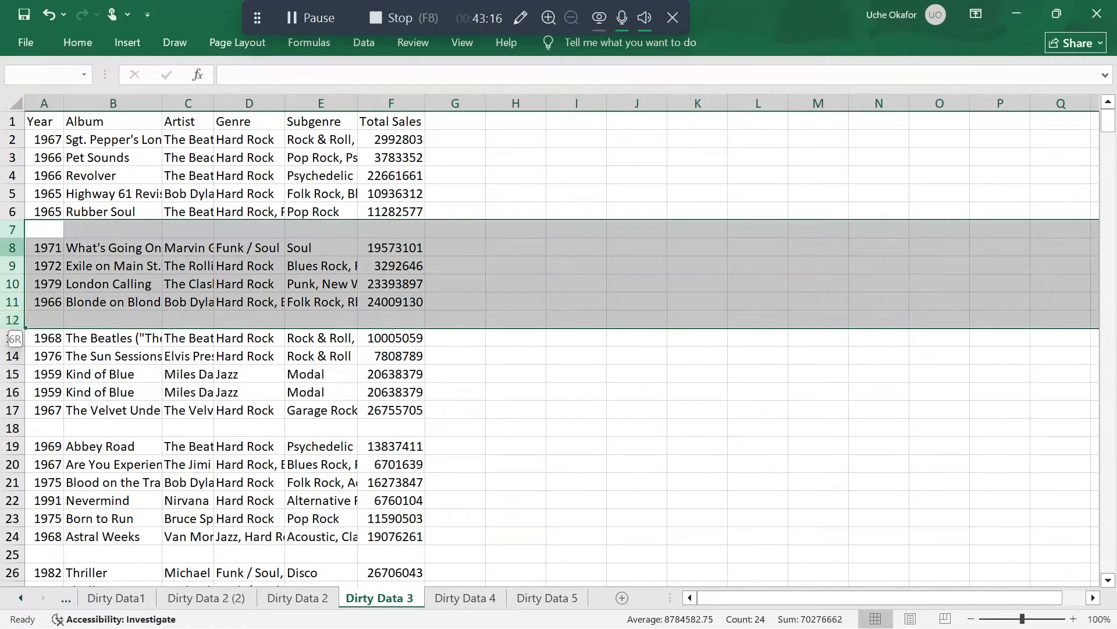
{"action": "left_click", "coordinate": [11, 229]}
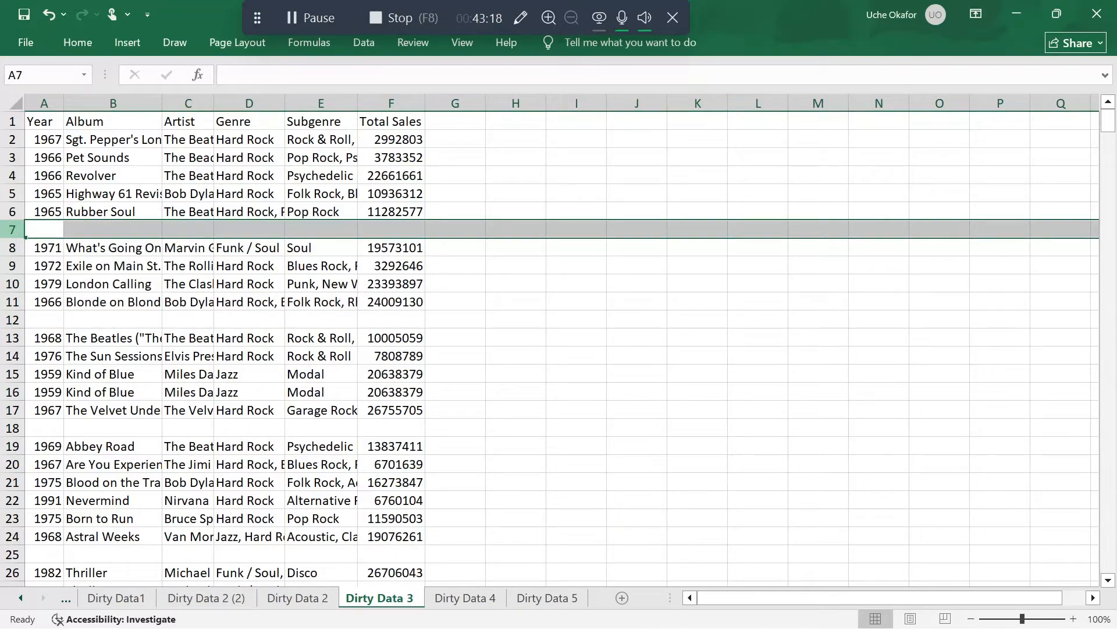
{"action": "left_click", "coordinate": [12, 320], "text": "ctrl"}
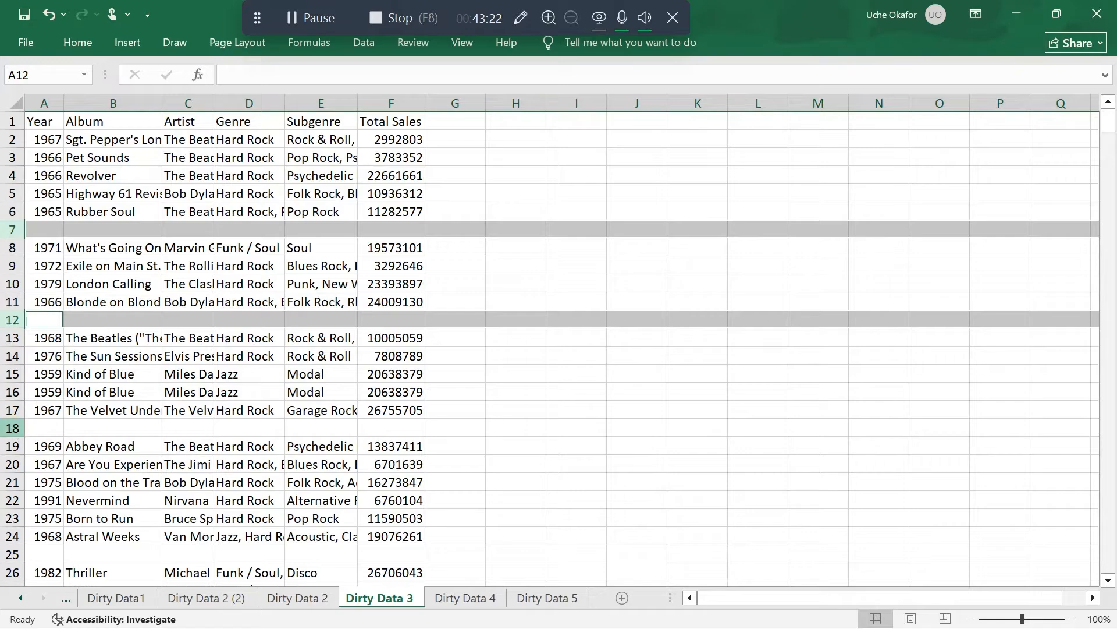
{"action": "left_click", "coordinate": [12, 428], "text": "ctrl"}
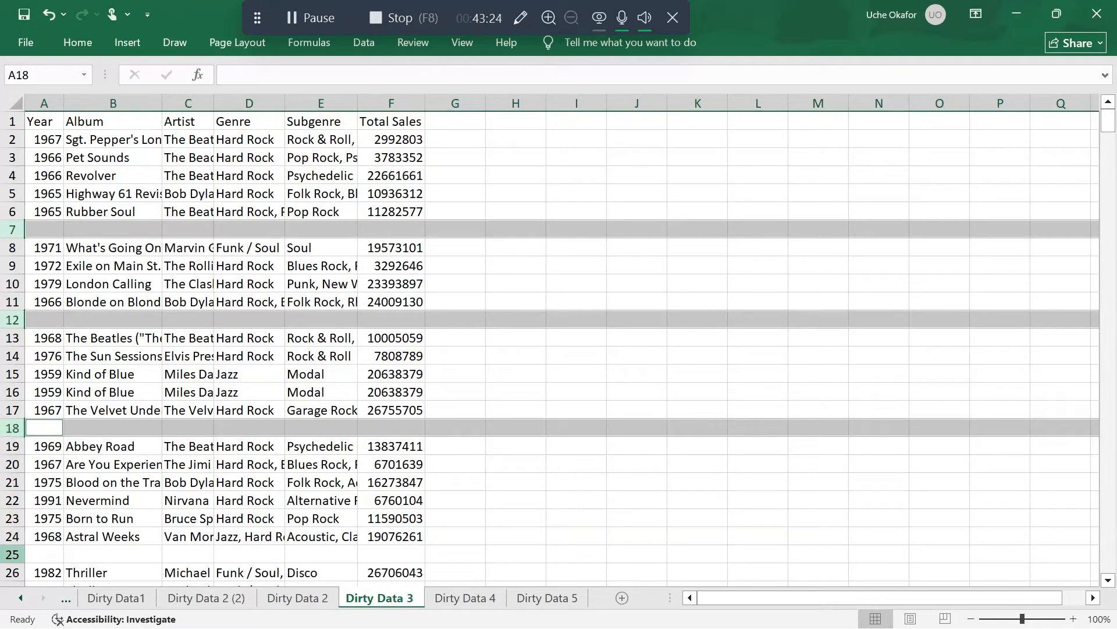
{"action": "left_click", "coordinate": [11, 553], "text": "ctrl"}
{"action": "scroll", "coordinate": [13, 552], "scroll_direction": "down", "scroll_amount": 7}
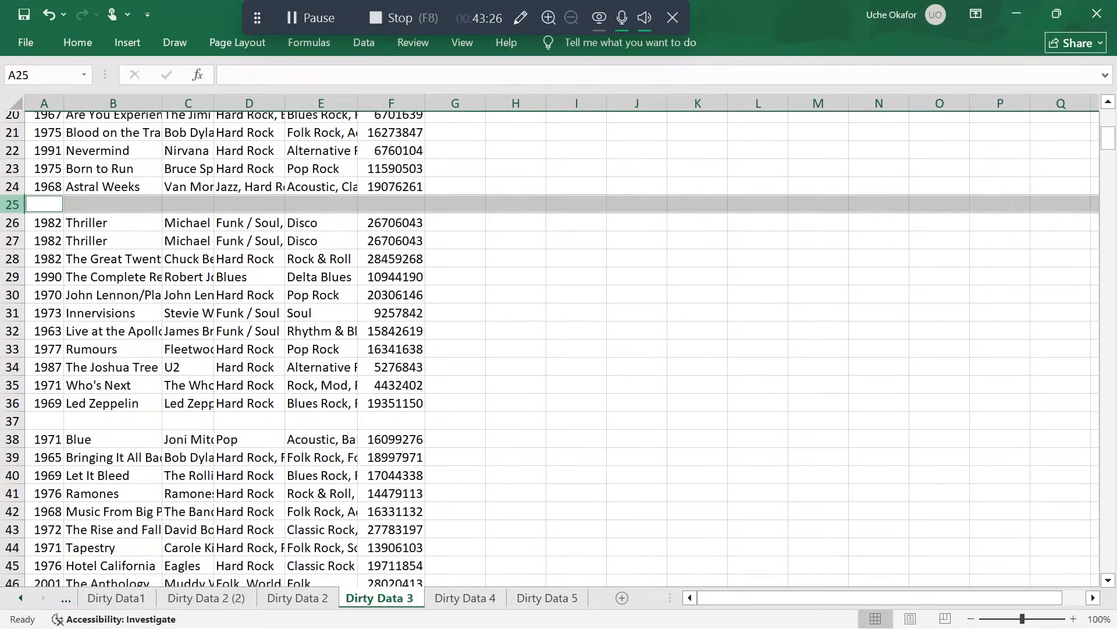
{"action": "scroll", "coordinate": [52, 404], "scroll_direction": "up", "scroll_amount": 7}
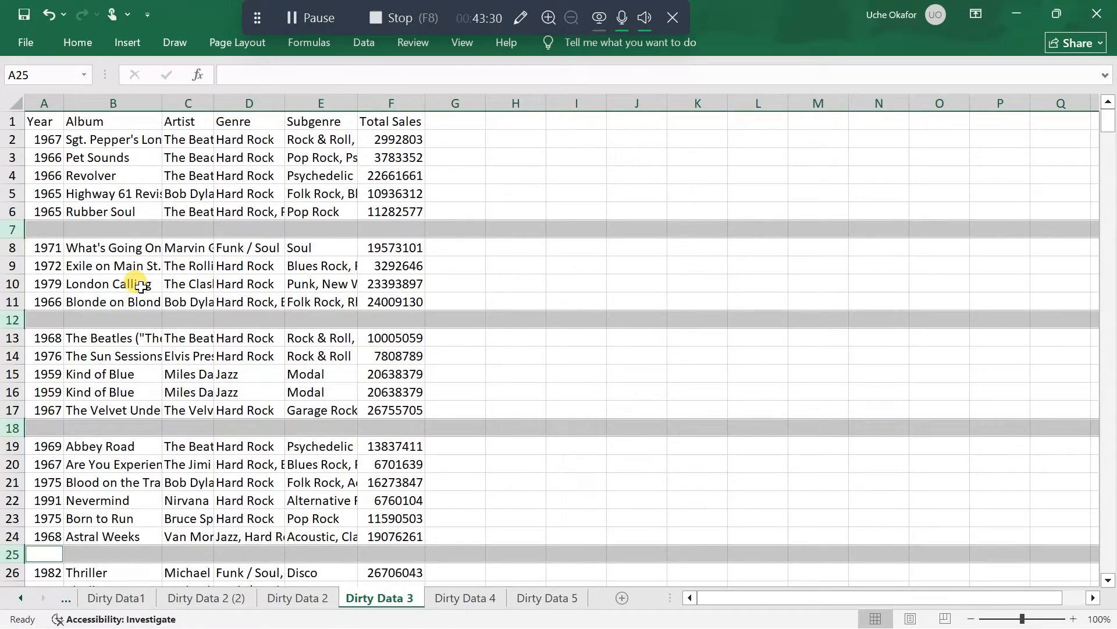
{"action": "left_click", "coordinate": [140, 285]}
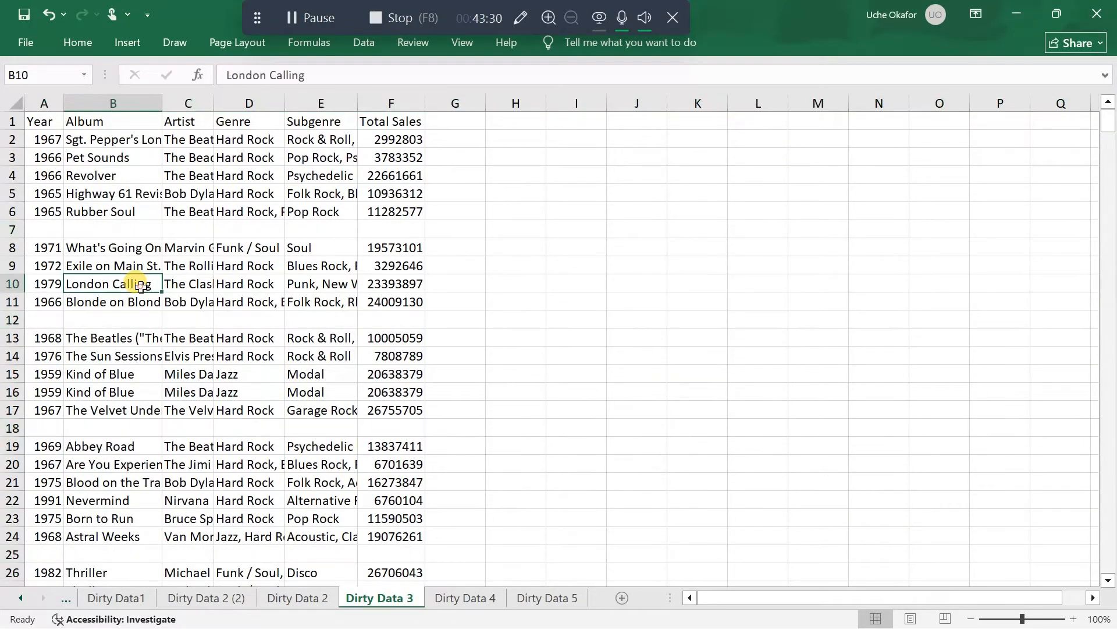
{"action": "left_click", "coordinate": [111, 229]}
{"action": "left_click", "coordinate": [115, 211]}
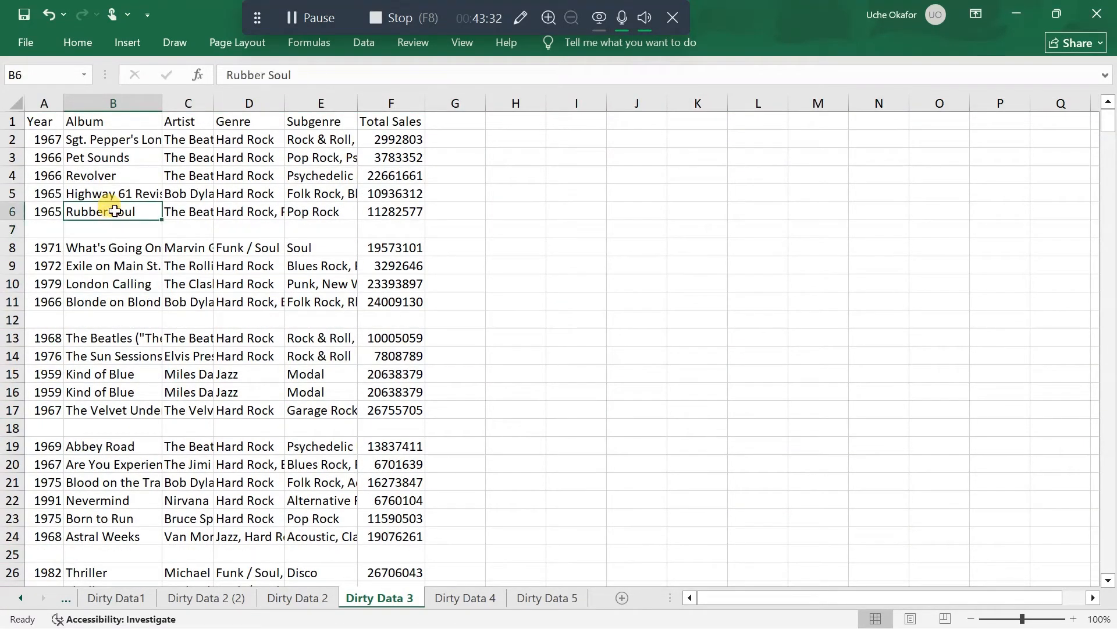
{"action": "key", "text": "ctrl+a"}
{"action": "key", "text": "ctrl+a"}
{"action": "left_click", "coordinate": [114, 210]}
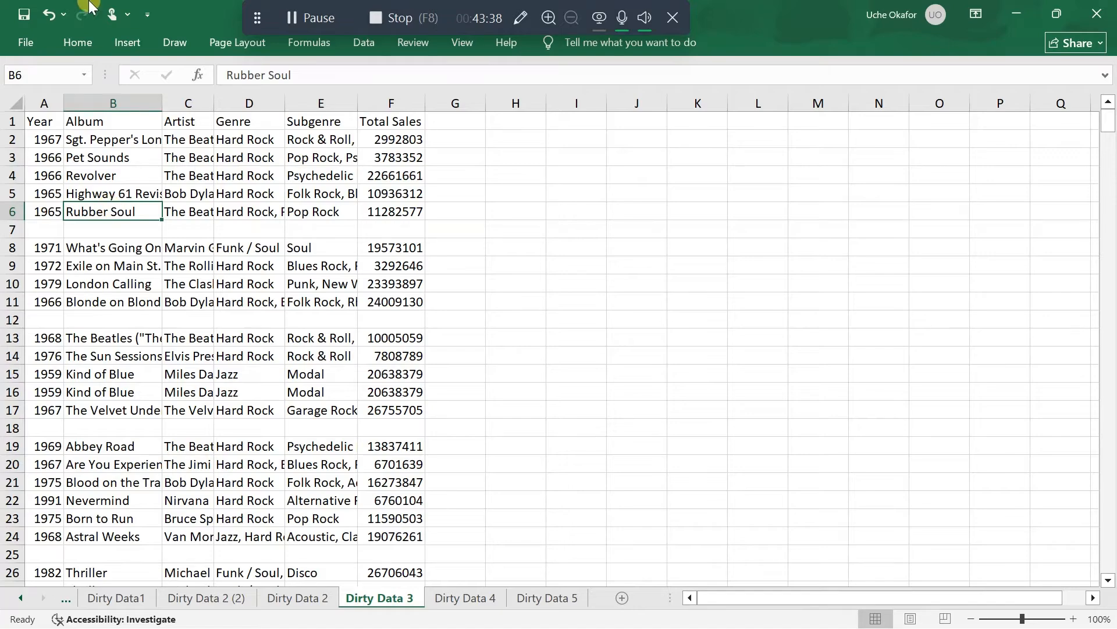
{"action": "left_click", "coordinate": [292, 15]}
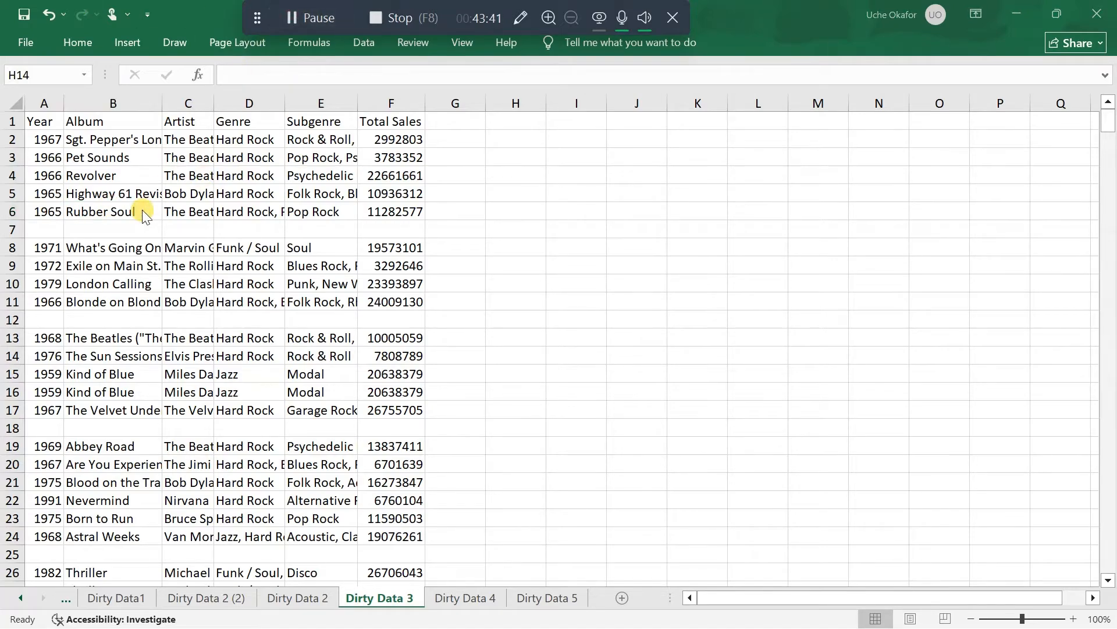
Try to select all the album data across the blank rows in Dirty Data 3
{"action": "left_click", "coordinate": [41, 123]}
{"action": "left_click_drag", "start_coordinate": [42, 124], "coordinate": [351, 174]}
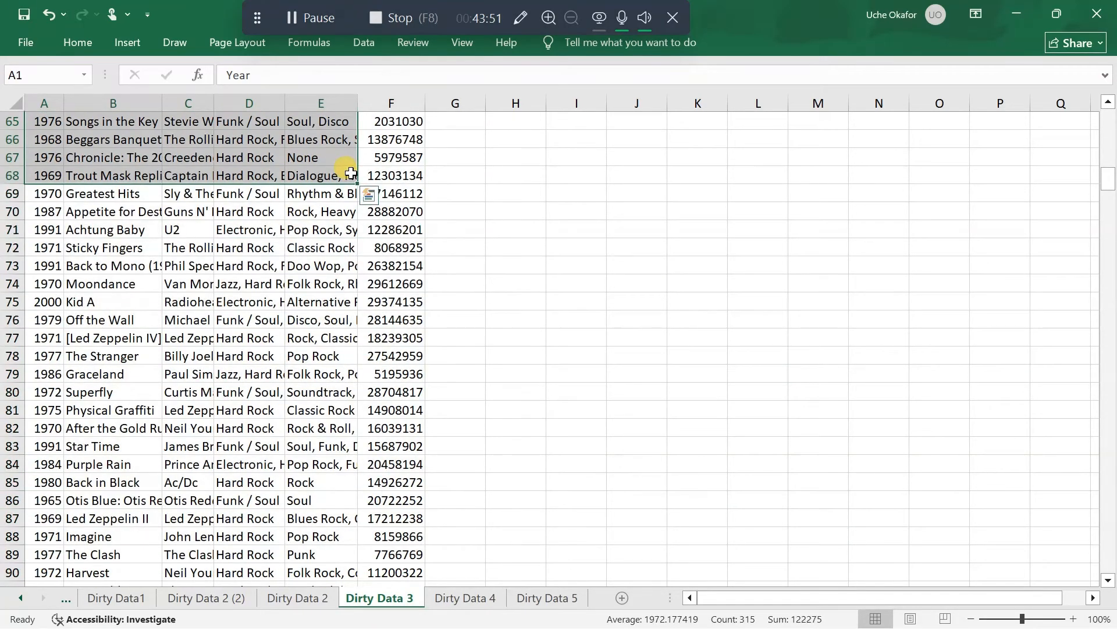
{"action": "left_click", "coordinate": [351, 172]}
{"action": "key", "text": "ctrl+a"}
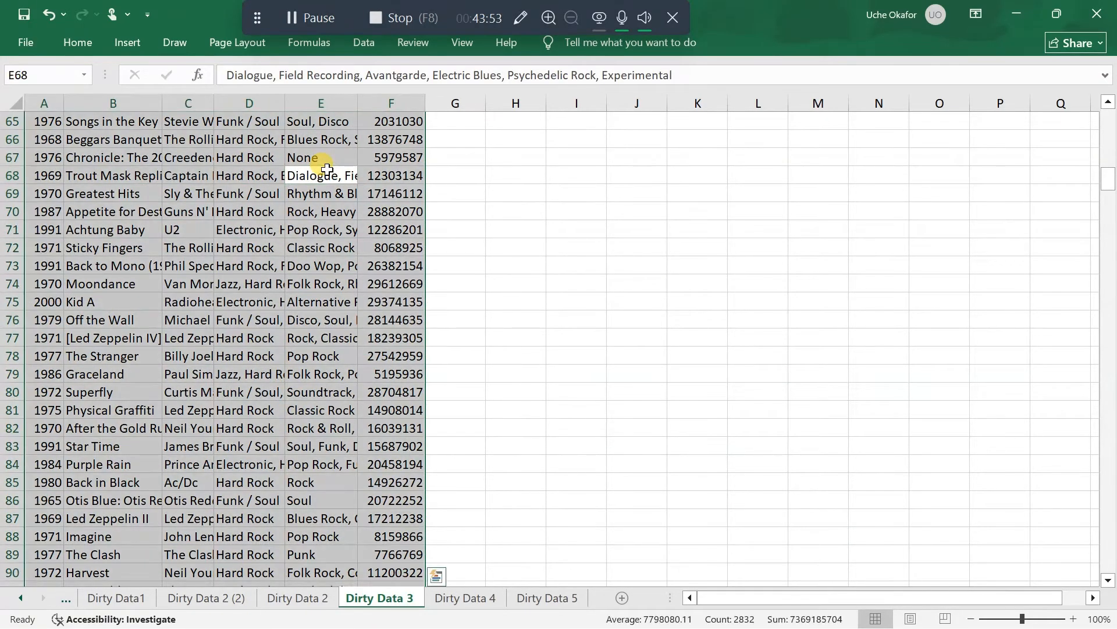
{"action": "scroll", "coordinate": [327, 168], "scroll_direction": "up", "scroll_amount": 7}
{"action": "scroll", "coordinate": [327, 169], "scroll_direction": "up", "scroll_amount": 14}
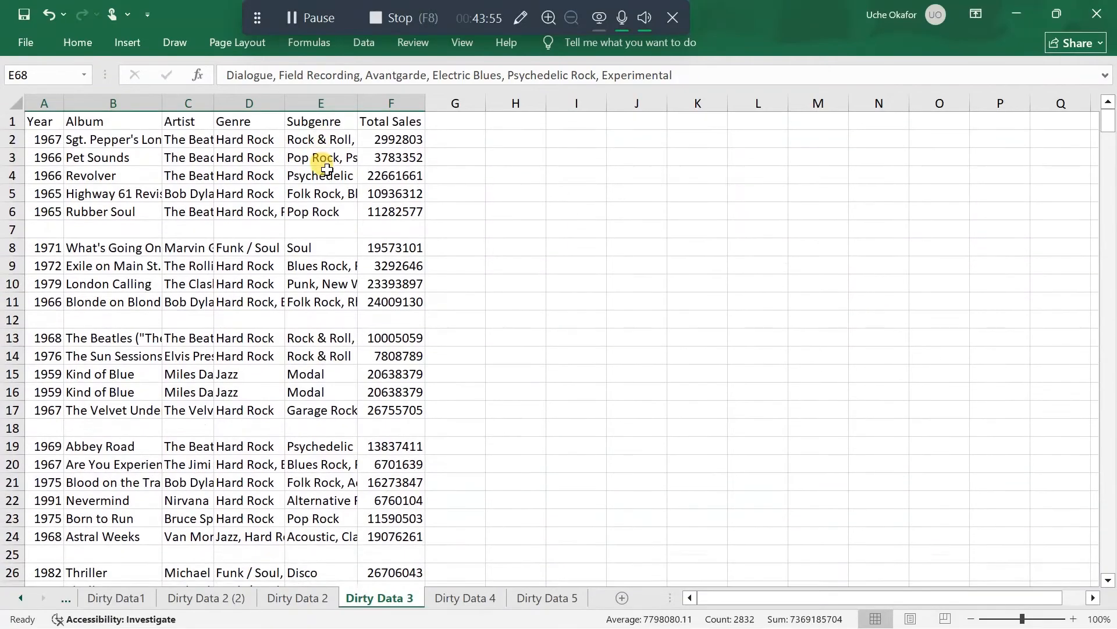
{"action": "scroll", "coordinate": [327, 169], "scroll_direction": "down", "scroll_amount": 5}
{"action": "scroll", "coordinate": [327, 169], "scroll_direction": "down", "scroll_amount": 3}
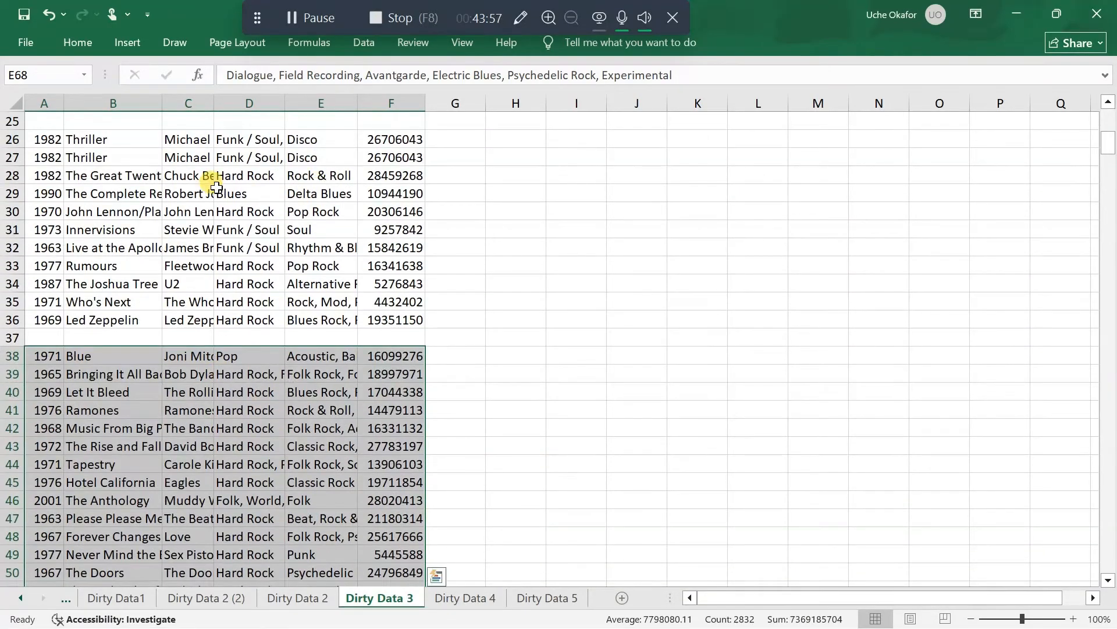
{"action": "scroll", "coordinate": [216, 186], "scroll_direction": "up", "scroll_amount": 2}
{"action": "key", "text": "ctrl+a"}
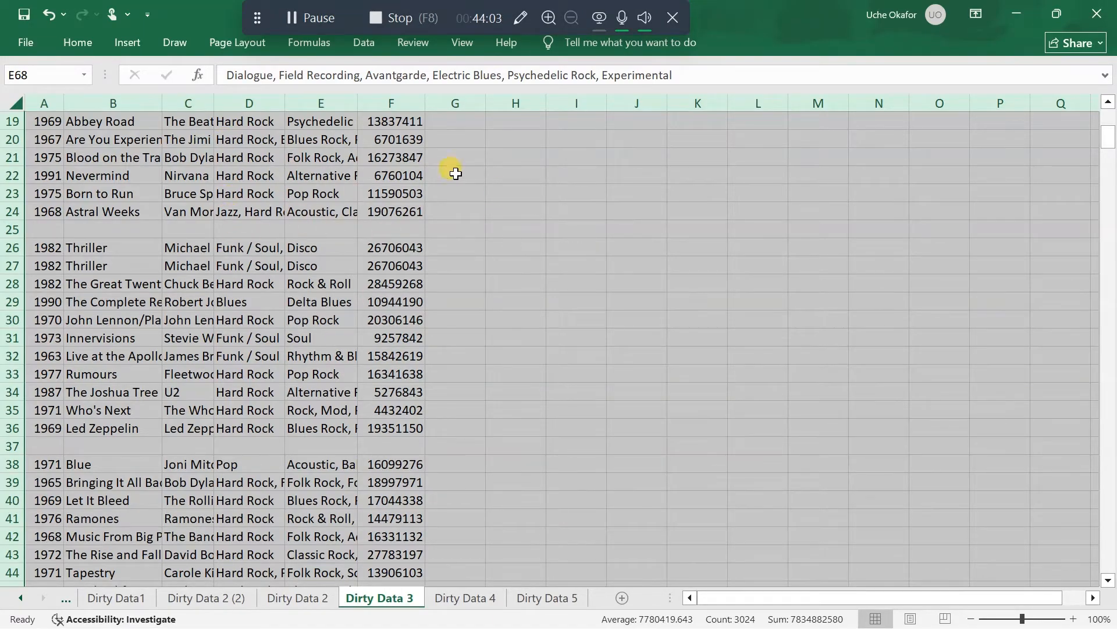
{"action": "left_click", "coordinate": [361, 279]}
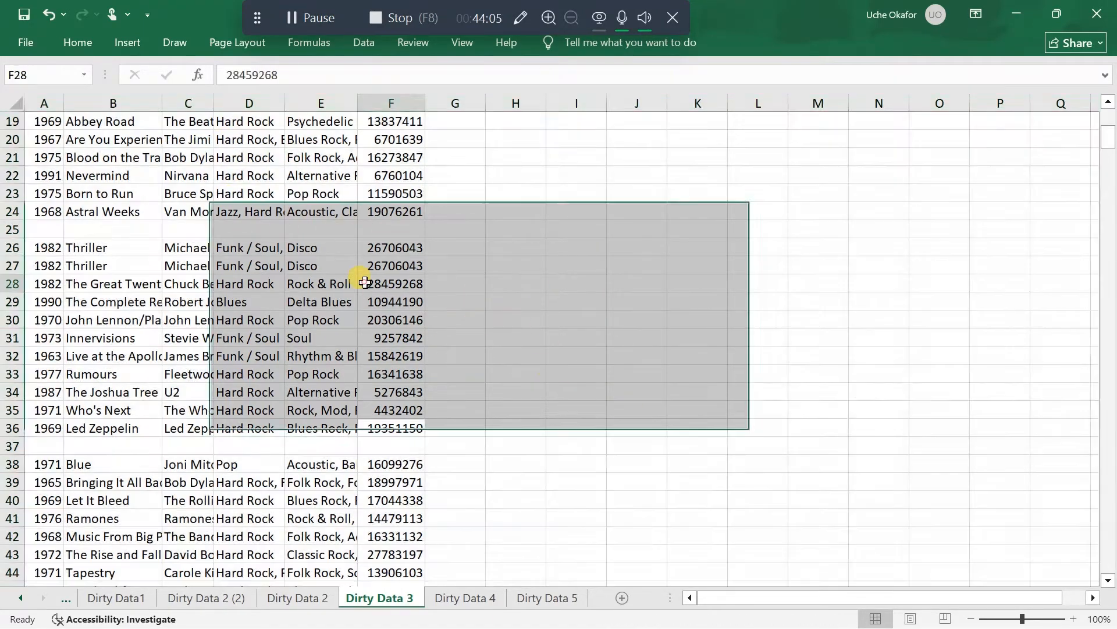
{"action": "scroll", "coordinate": [70, 129], "scroll_direction": "up", "scroll_amount": 6}
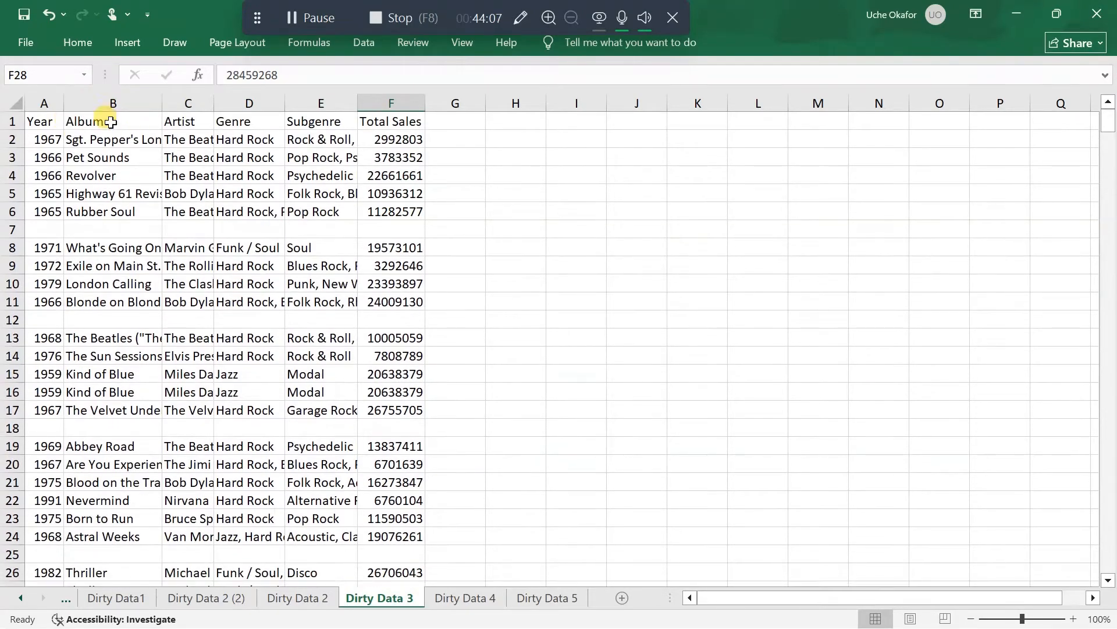
Select the whole Dirty Data 3 album table from the header row to row 509, columns A to F, including its blank rows
{"action": "left_click", "coordinate": [391, 120]}
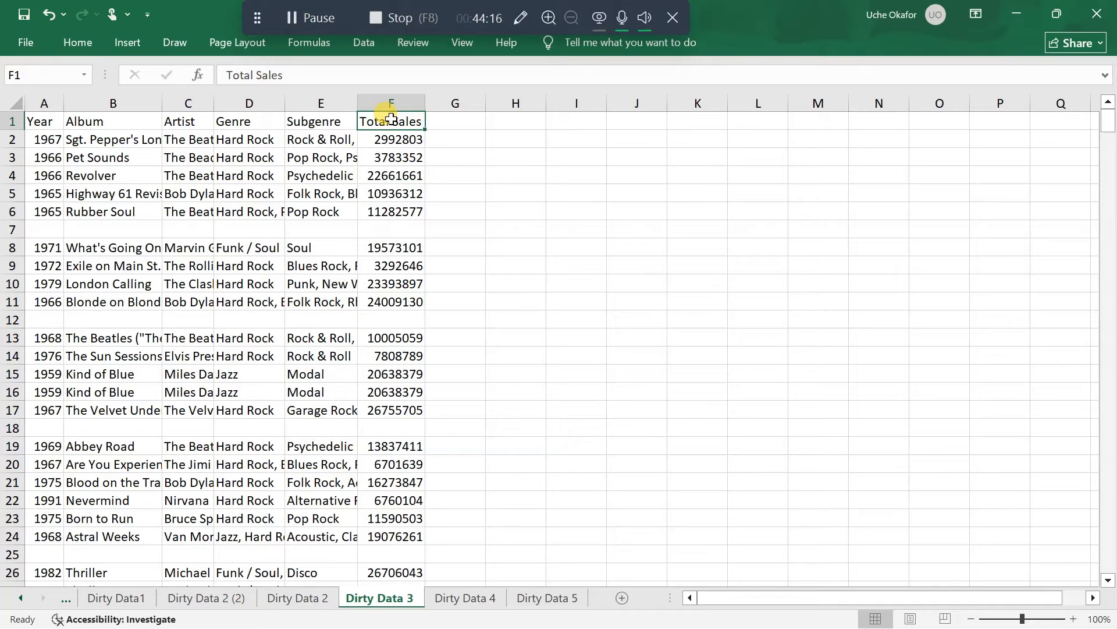
{"action": "key", "text": "ctrl+shift+Left"}
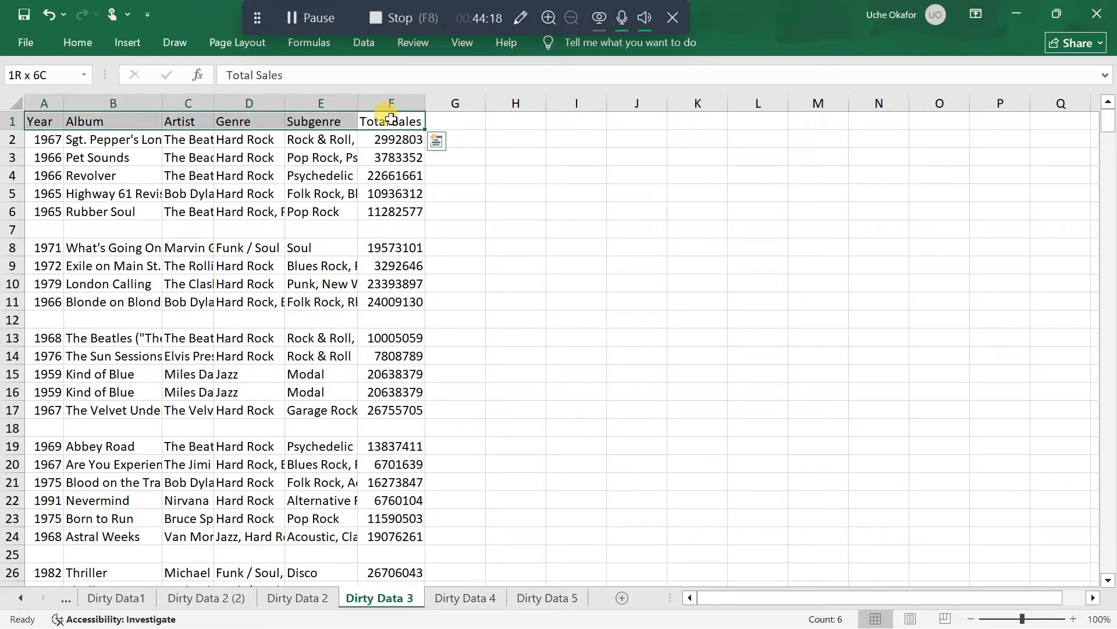
{"action": "key", "text": "ctrl+shift+Down"}
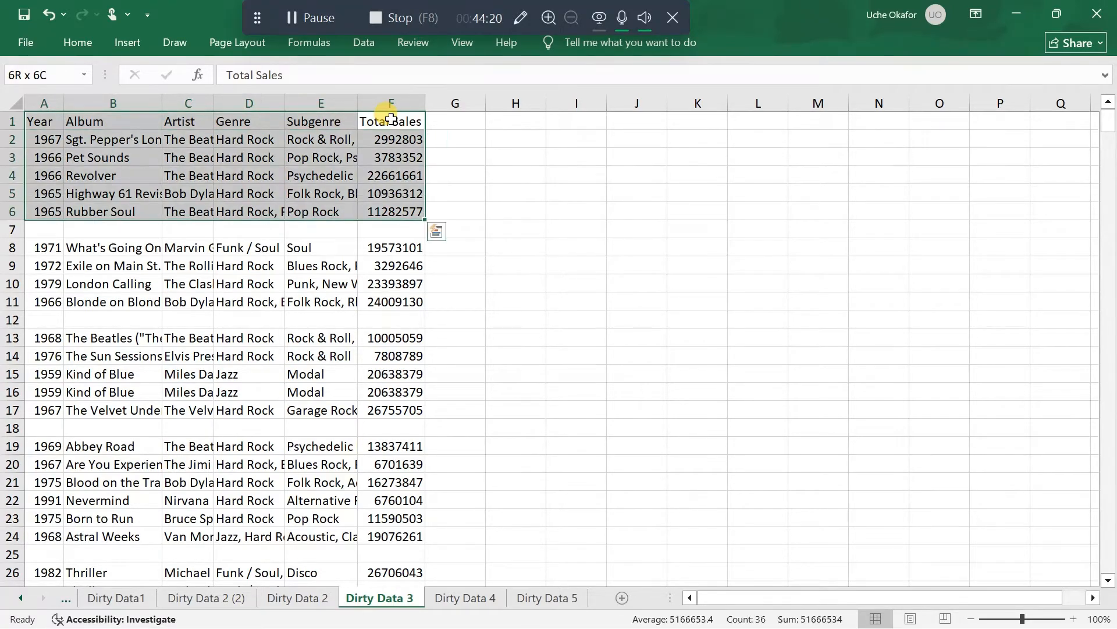
{"action": "key", "text": "ctrl+shift+Down"}
{"action": "key", "text": "ctrl+shift+Down"}
{"action": "key", "text": "ctrl+shift+Down"}
{"action": "key", "text": "ctrl+shift+Down"}
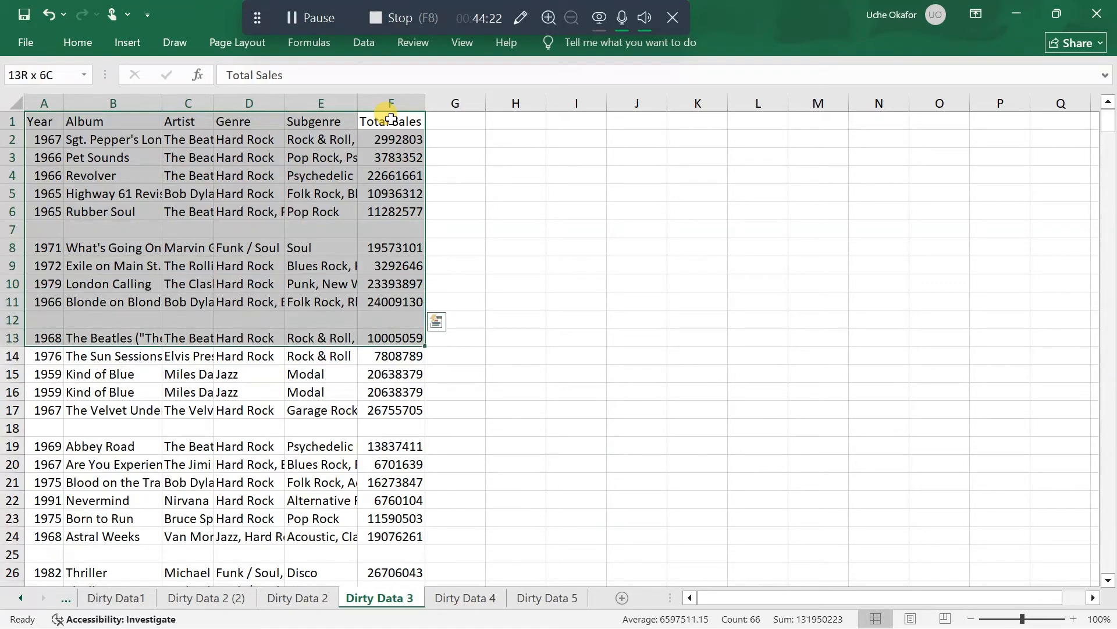
{"action": "key", "text": "shift+Down"}
{"action": "key", "text": "shift+Down"}
{"action": "key", "text": "shift+Down"}
{"action": "key", "text": "shift+Down"}
{"action": "key", "text": "shift+Down"}
{"action": "key", "text": "shift+Down"}
{"action": "key", "text": "shift+Down"}
{"action": "key", "text": "shift+Down"}
{"action": "key", "text": "shift+Down"}
{"action": "key", "text": "shift+Down"}
{"action": "key", "text": "shift+Down"}
{"action": "key", "text": "shift+Down"}
{"action": "key", "text": "shift+Down"}
{"action": "key", "text": "shift+Down"}
{"action": "key", "text": "shift+Down"}
{"action": "key", "text": "shift+Down"}
{"action": "key", "text": "shift+Down"}
{"action": "key", "text": "shift+Down"}
{"action": "key", "text": "shift+Down"}
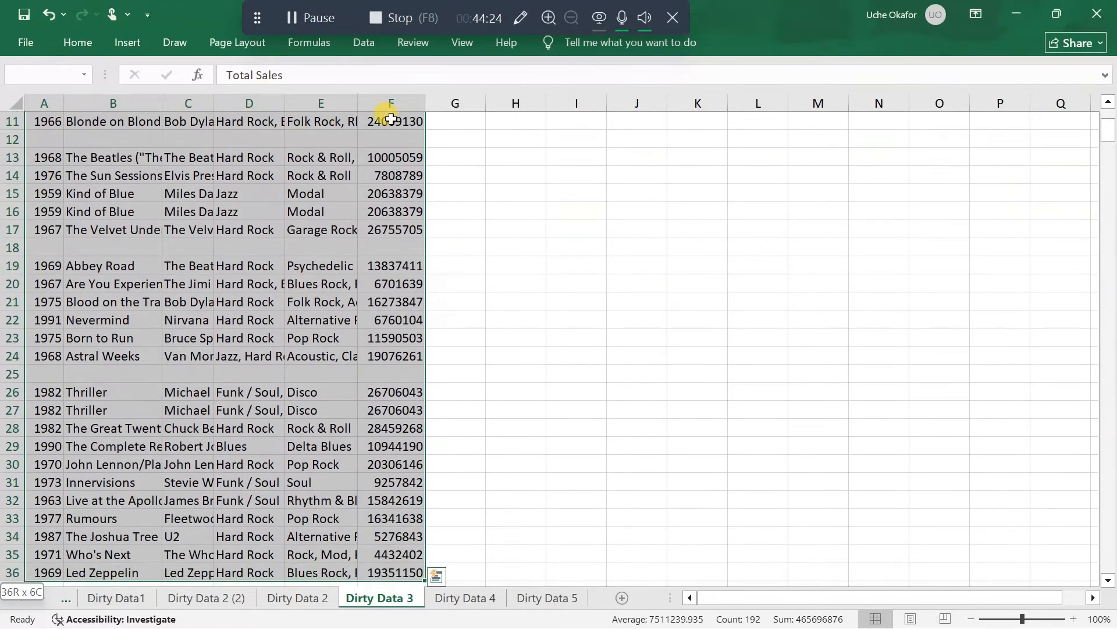
{"action": "key", "text": "shift+Down"}
{"action": "key", "text": "shift+Down"}
{"action": "key", "text": "ctrl+shift+Down"}
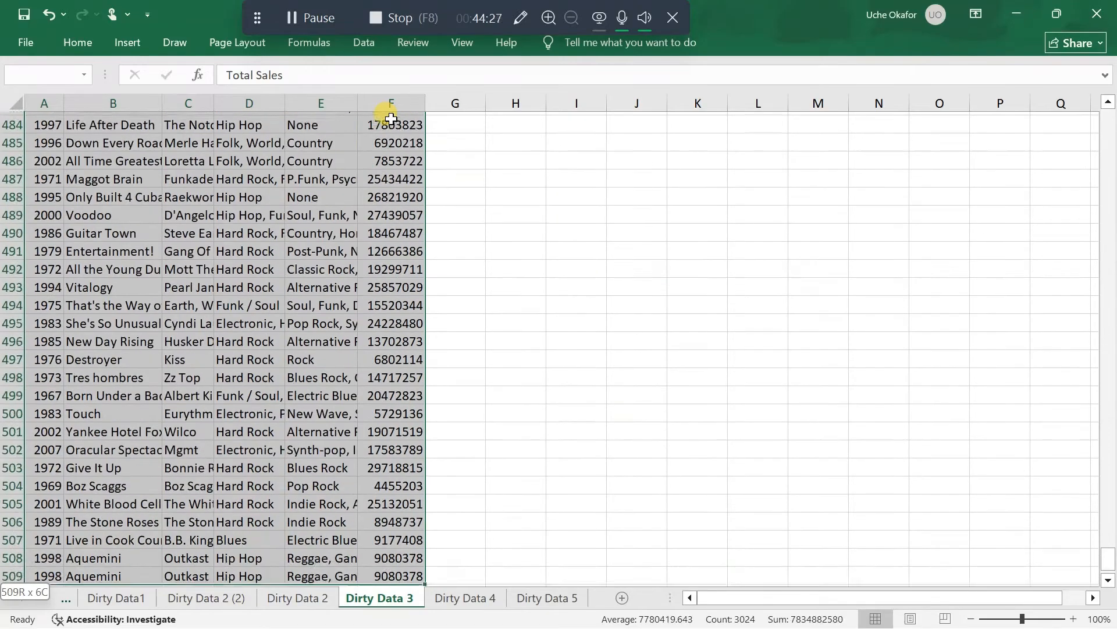
{"action": "scroll", "coordinate": [362, 286], "scroll_direction": "down", "scroll_amount": 2}
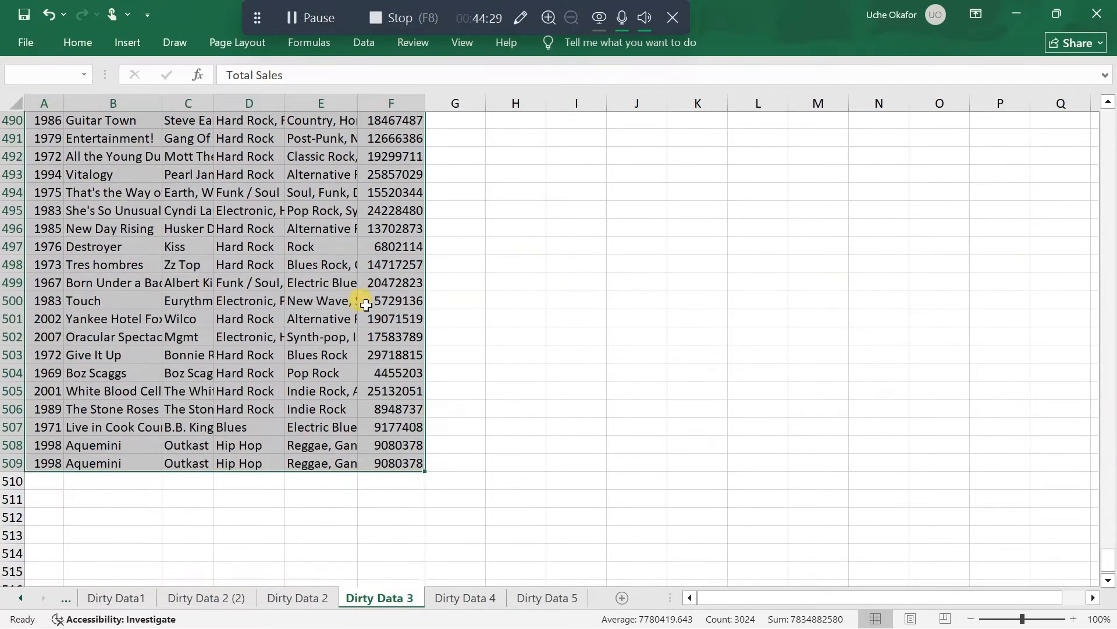
{"action": "scroll", "coordinate": [355, 279], "scroll_direction": "up", "scroll_amount": 3}
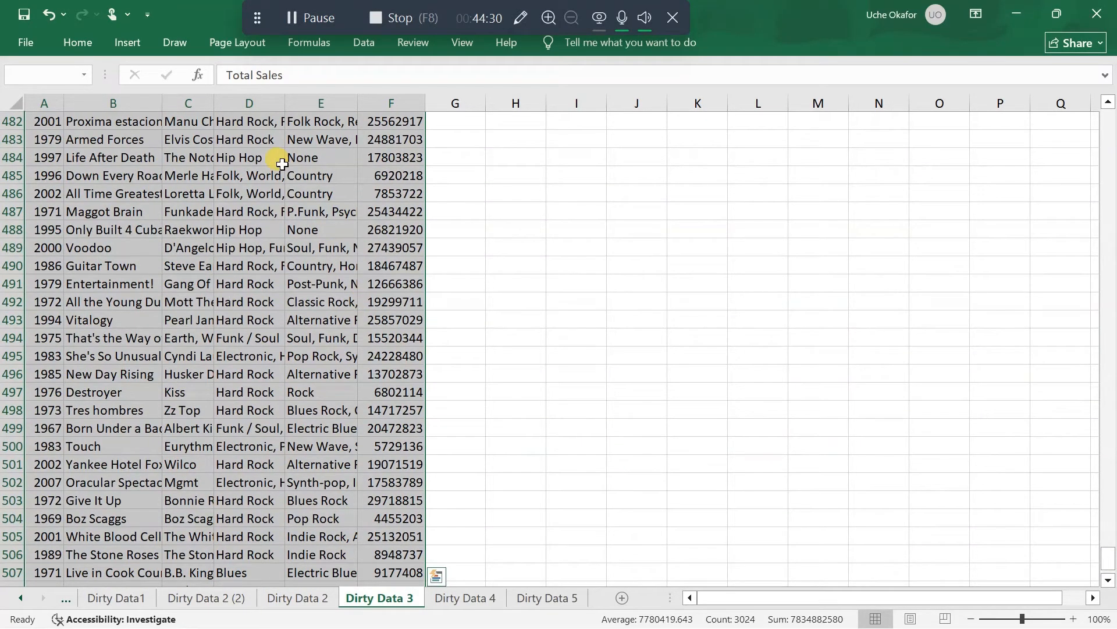
Use Go To Special with the Blanks option to select only the empty cells within the album table
{"action": "left_click", "coordinate": [75, 43]}
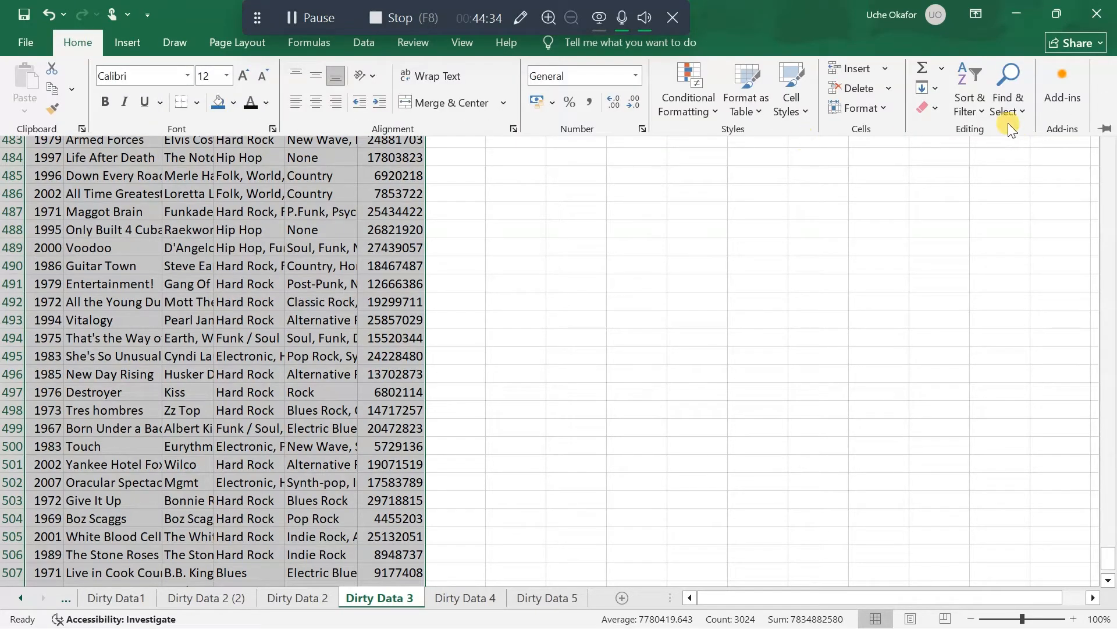
{"action": "left_click", "coordinate": [1018, 110]}
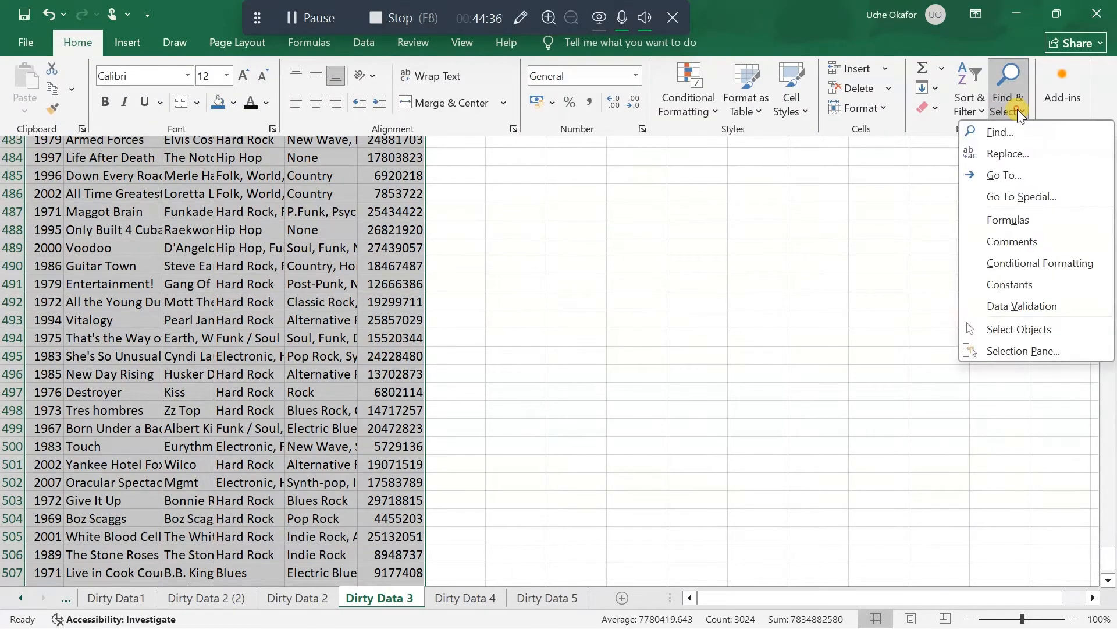
{"action": "left_click", "coordinate": [1029, 197]}
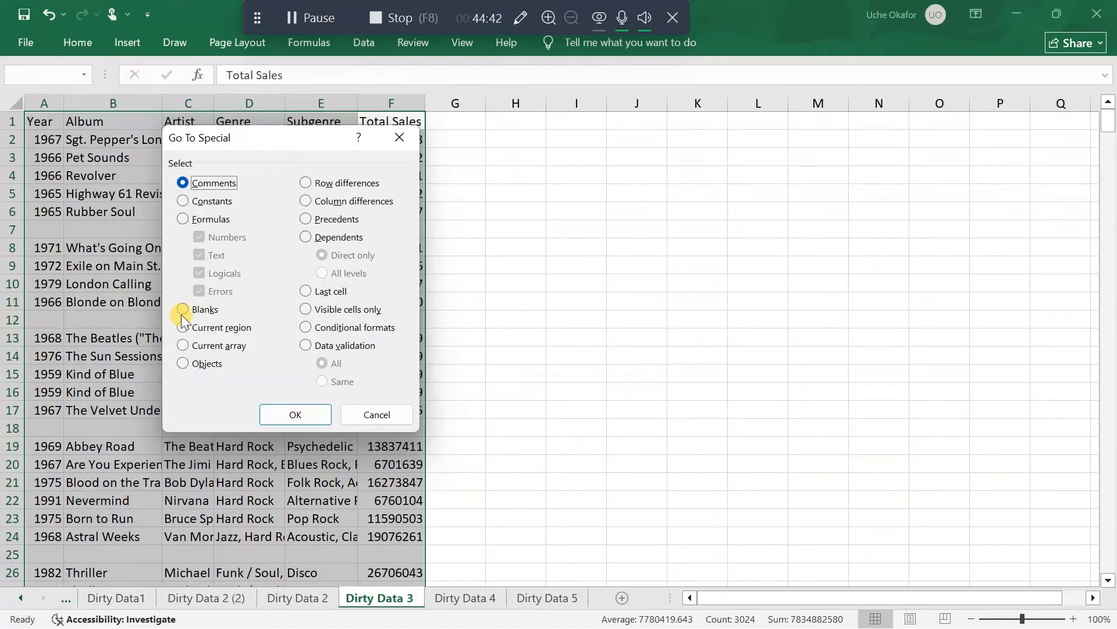
{"action": "left_click", "coordinate": [182, 312]}
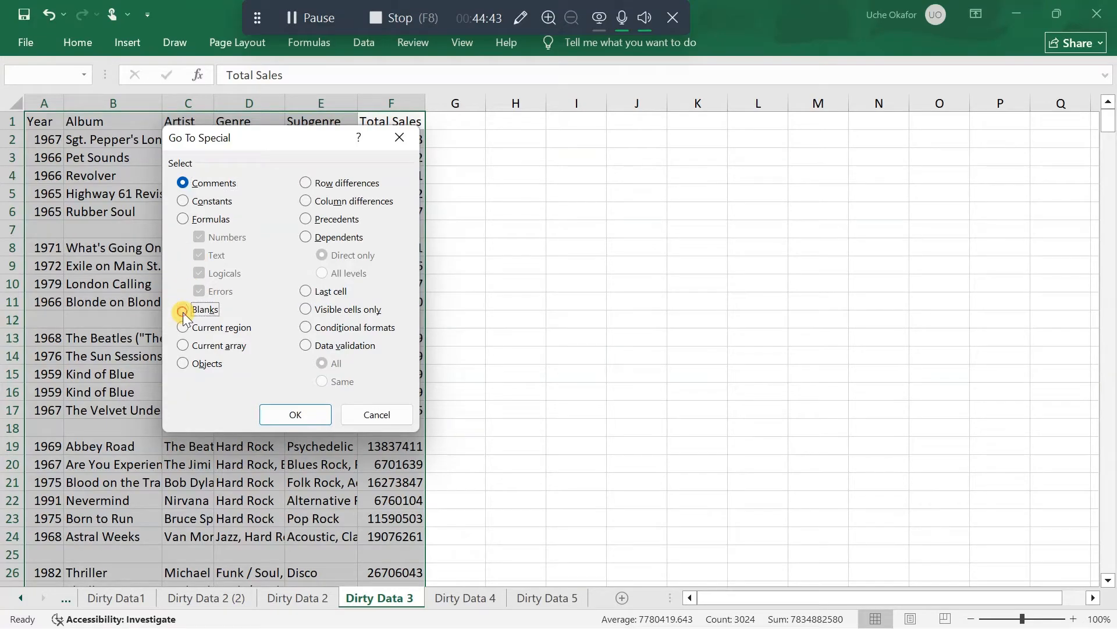
{"action": "left_click", "coordinate": [296, 414]}
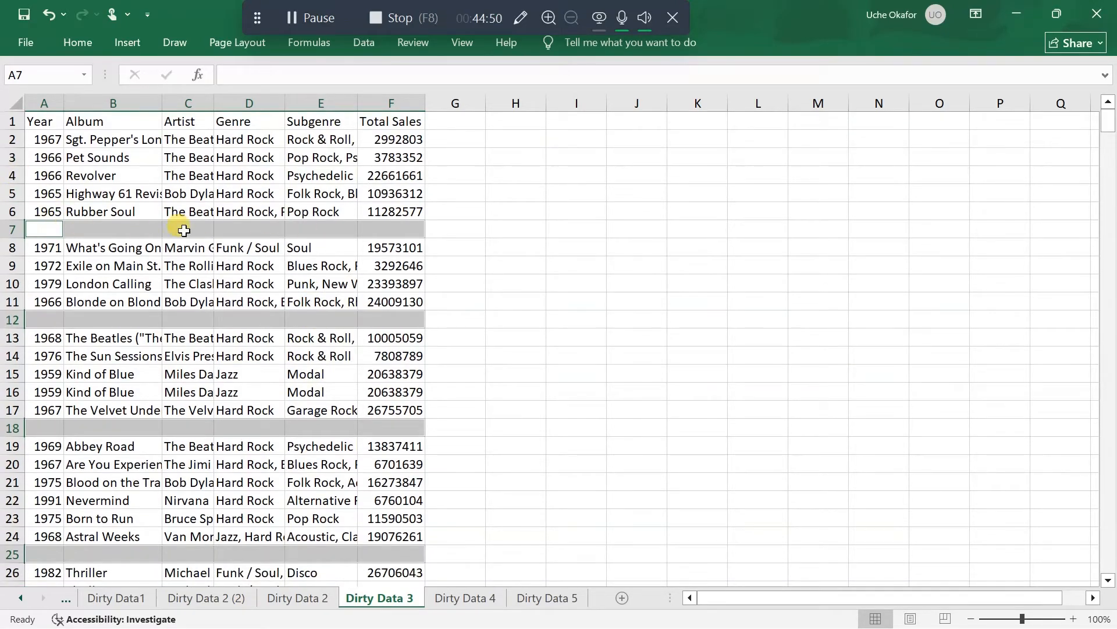
{"action": "scroll", "coordinate": [193, 431], "scroll_direction": "down", "scroll_amount": 4}
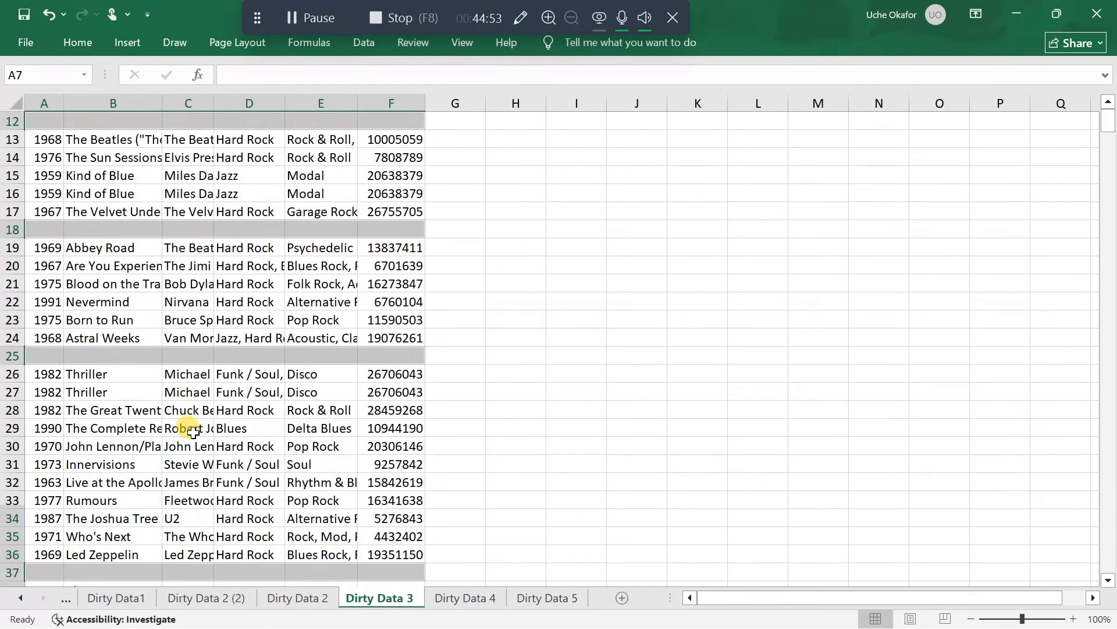
{"action": "scroll", "coordinate": [187, 429], "scroll_direction": "up", "scroll_amount": 4}
{"action": "scroll", "coordinate": [105, 119], "scroll_direction": "down", "scroll_amount": 1}
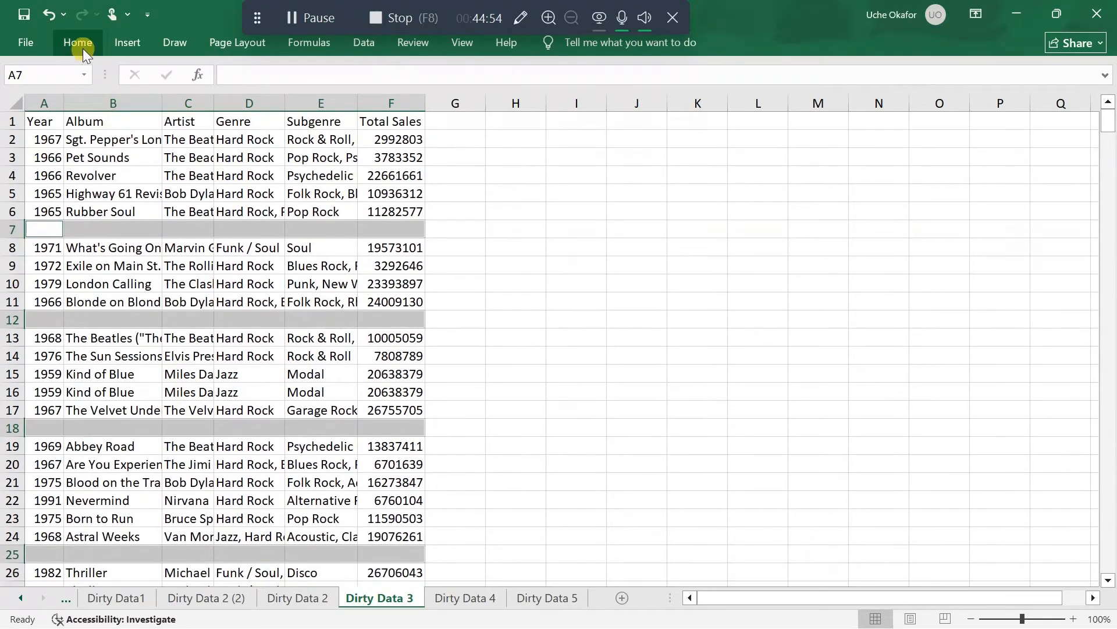
Delete the sheet rows containing the selected blank cells from Dirty Data 3
{"action": "left_click", "coordinate": [82, 44]}
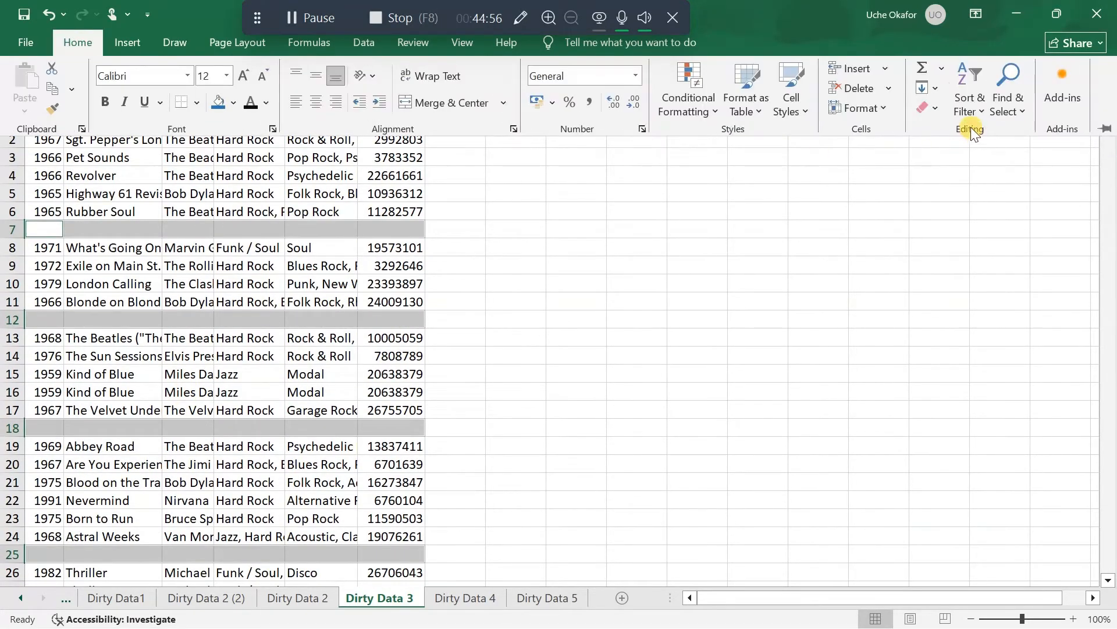
{"action": "left_click", "coordinate": [890, 90]}
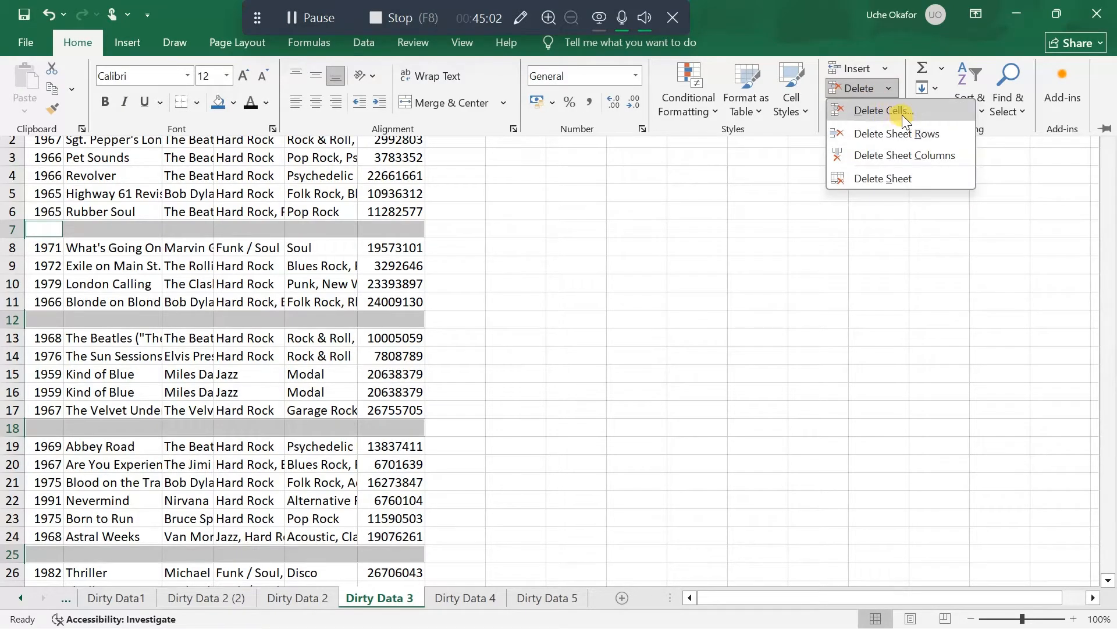
{"action": "left_click", "coordinate": [875, 134]}
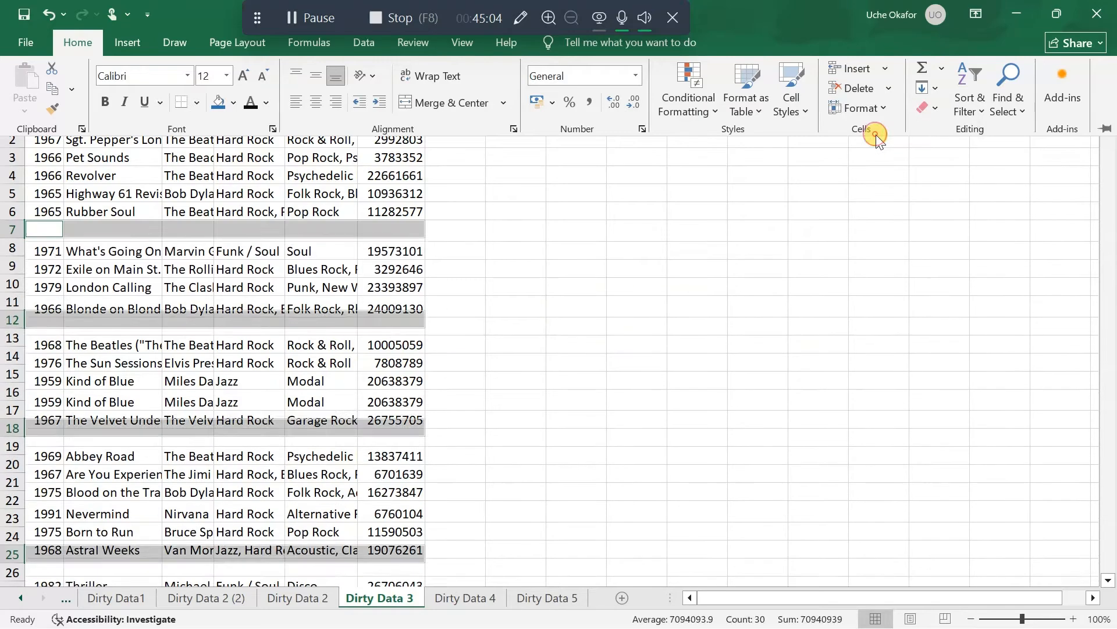
{"action": "left_click", "coordinate": [460, 279]}
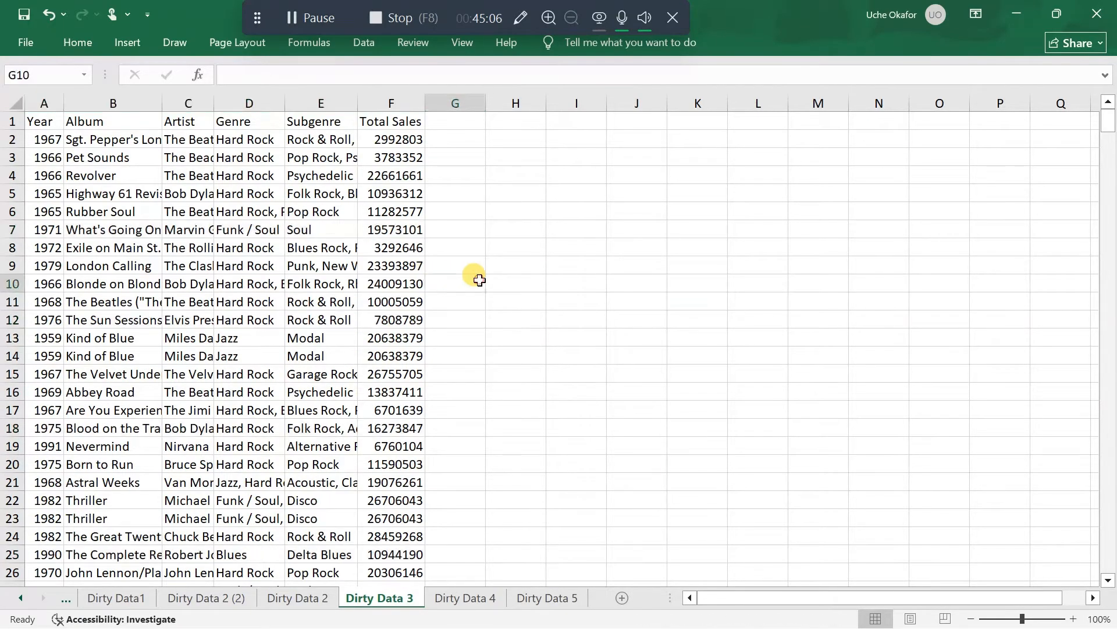
{"action": "scroll", "coordinate": [297, 244], "scroll_direction": "down", "scroll_amount": 1}
{"action": "scroll", "coordinate": [297, 244], "scroll_direction": "up", "scroll_amount": 1}
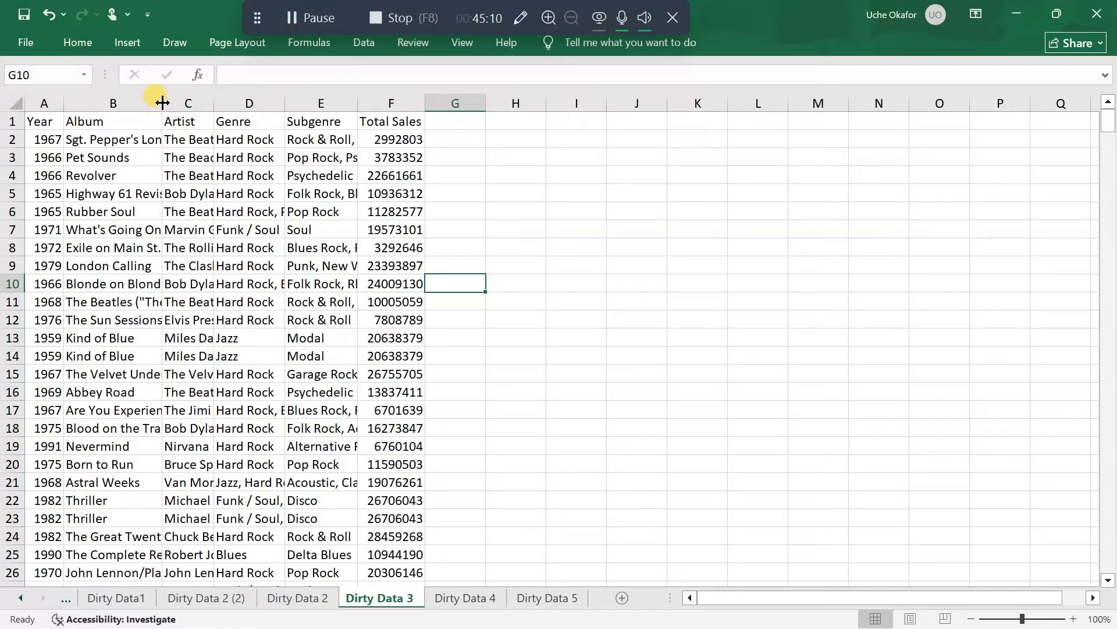
Widen the Album column so more of each title shows, and add filters to the album table's header row
{"action": "left_click_drag", "start_coordinate": [162, 103], "coordinate": [220, 103]}
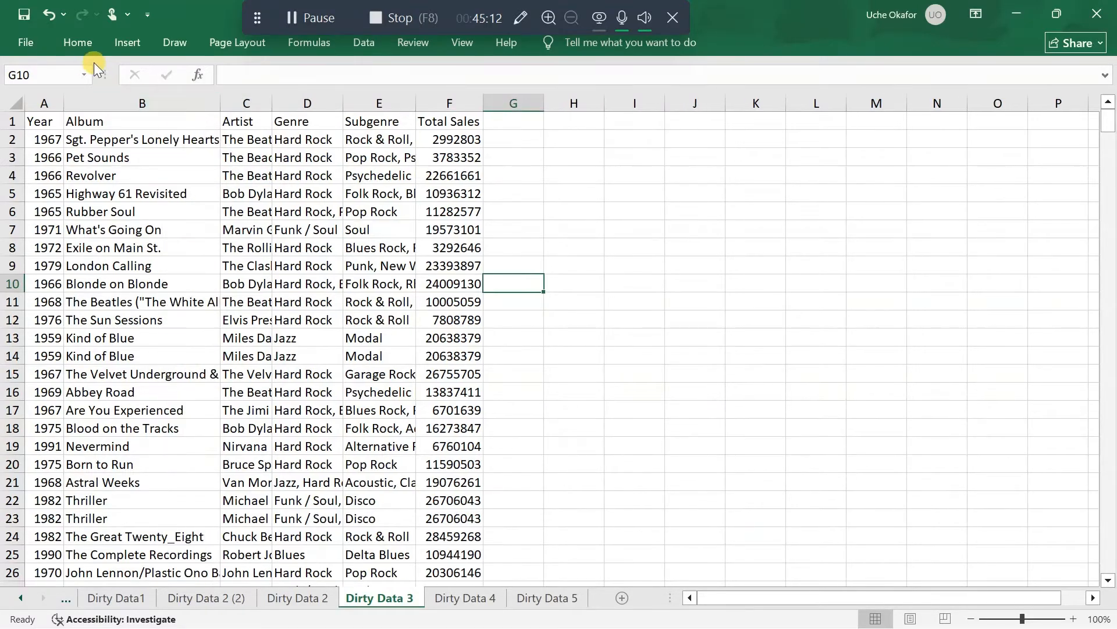
{"action": "left_click", "coordinate": [363, 44]}
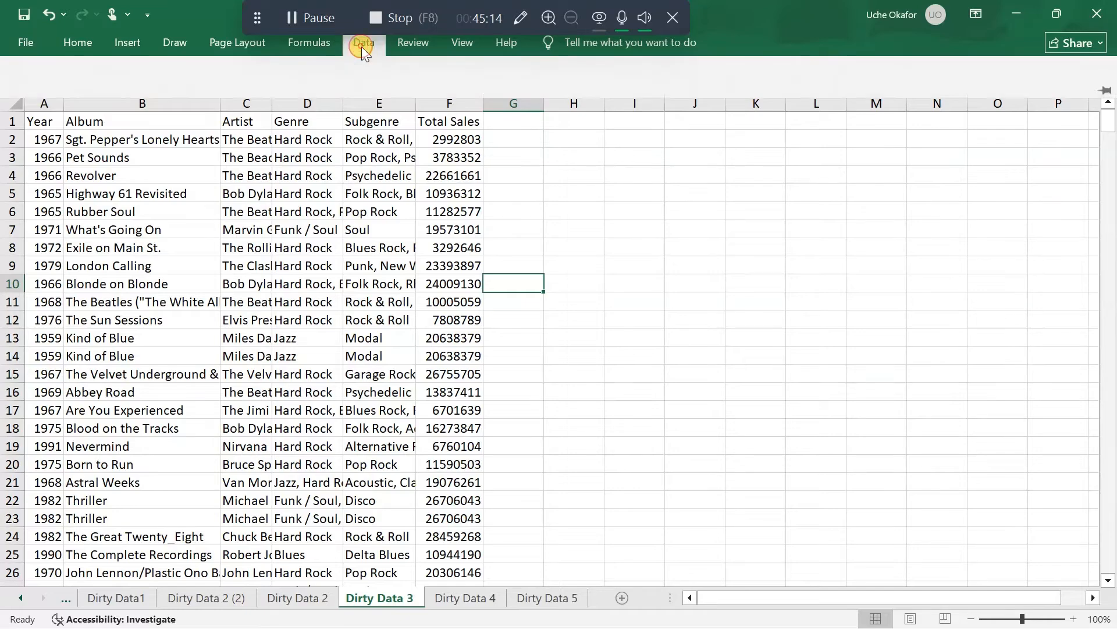
{"action": "left_click", "coordinate": [349, 287]}
{"action": "left_click", "coordinate": [294, 246]}
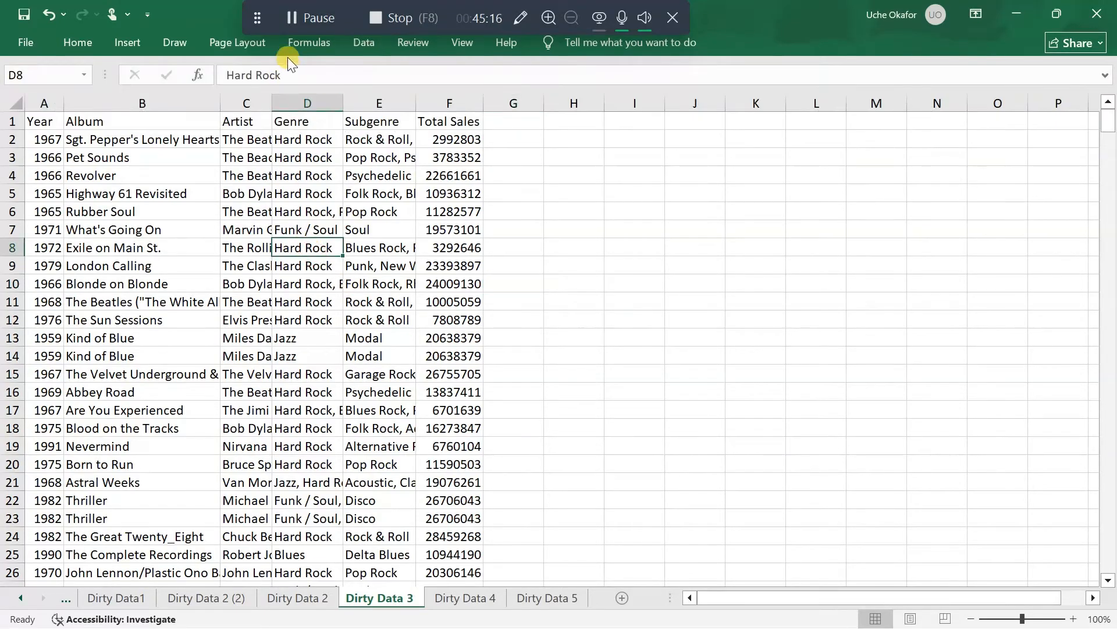
{"action": "left_click", "coordinate": [281, 262]}
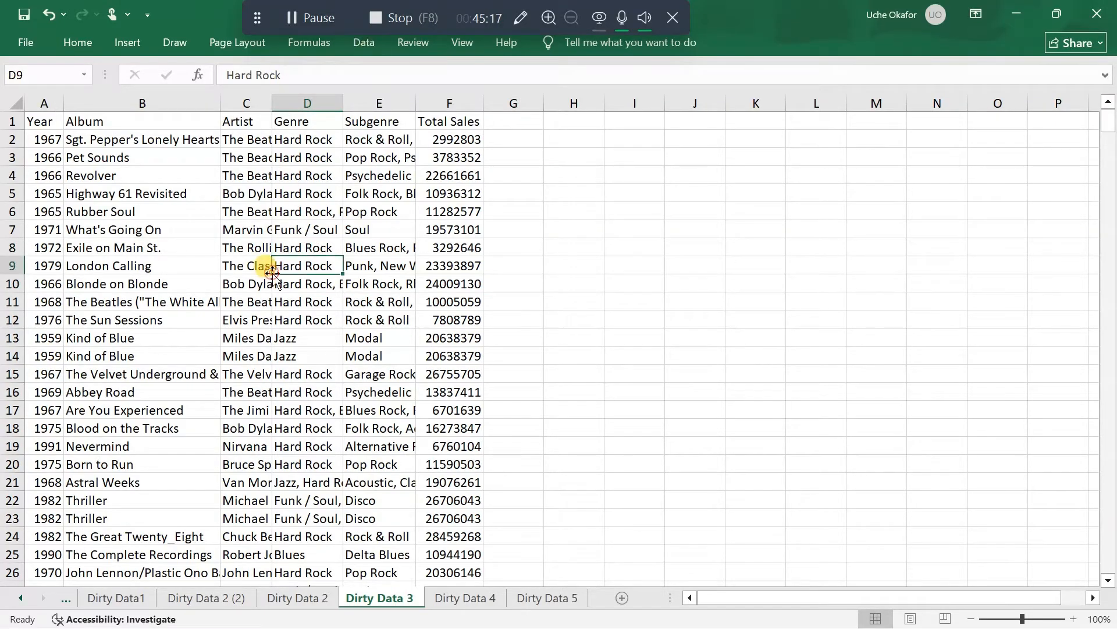
{"action": "left_click", "coordinate": [368, 48]}
{"action": "left_click", "coordinate": [544, 85]}
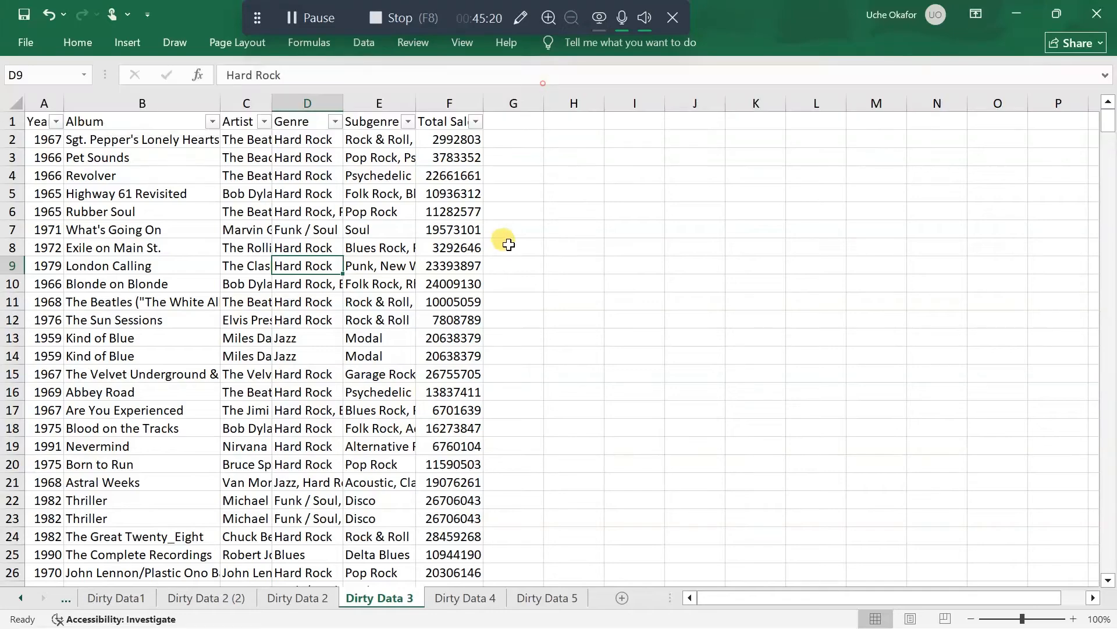
Check the Year column's filter values for blanks or irregular entries, leaving all years included
{"action": "left_click", "coordinate": [55, 122]}
{"action": "scroll", "coordinate": [135, 451], "scroll_direction": "down", "scroll_amount": 10}
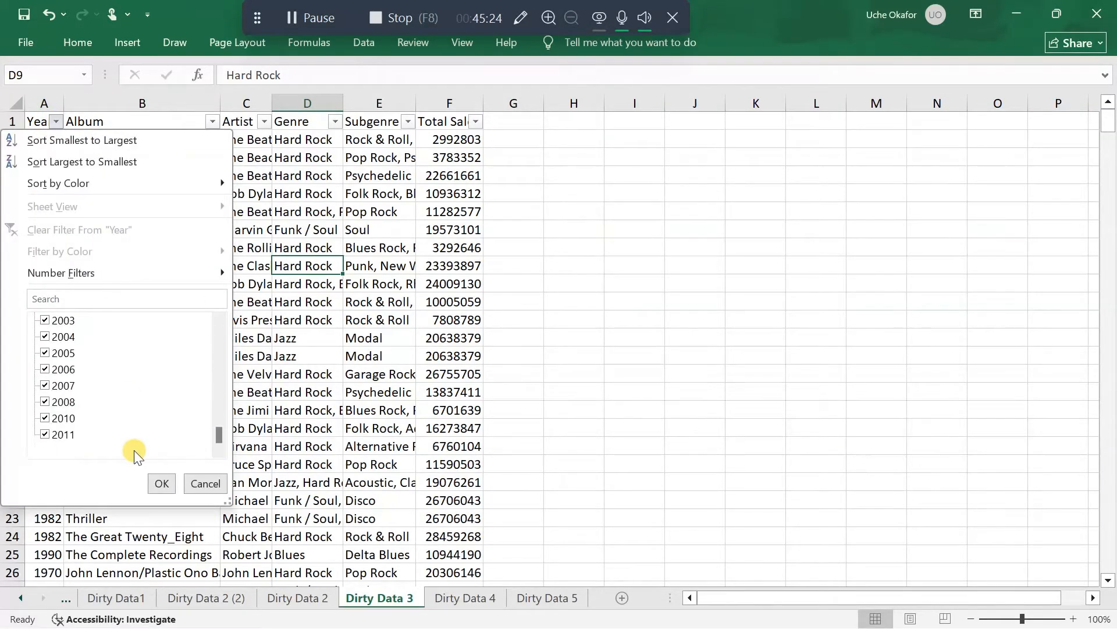
{"action": "left_click", "coordinate": [161, 483]}
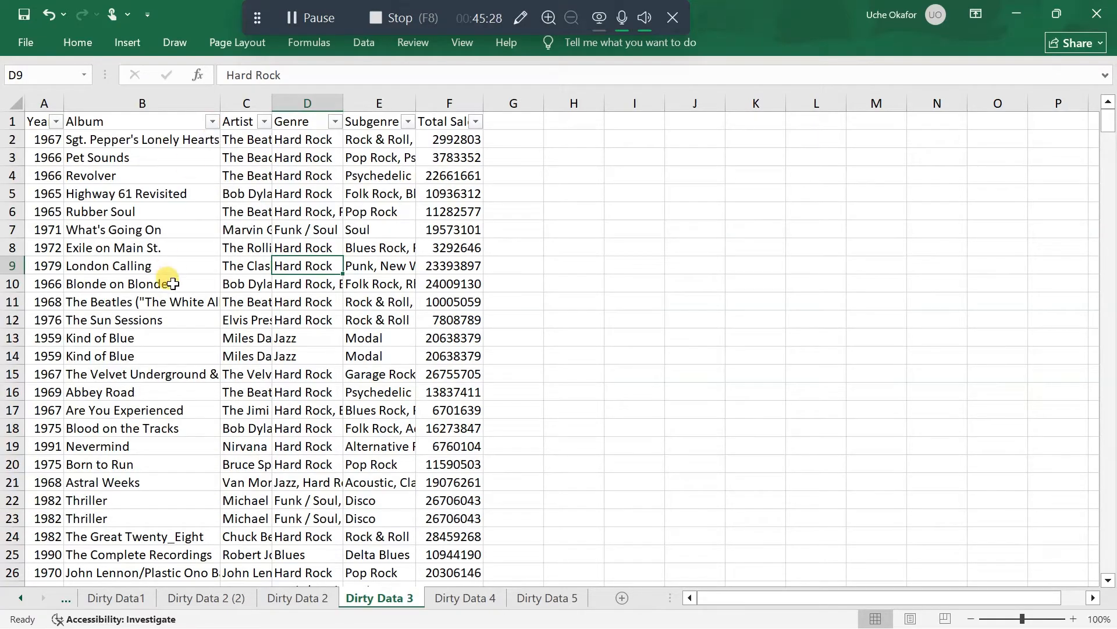
{"action": "scroll", "coordinate": [172, 284], "scroll_direction": "down", "scroll_amount": 8}
{"action": "scroll", "coordinate": [173, 283], "scroll_direction": "up", "scroll_amount": 2}
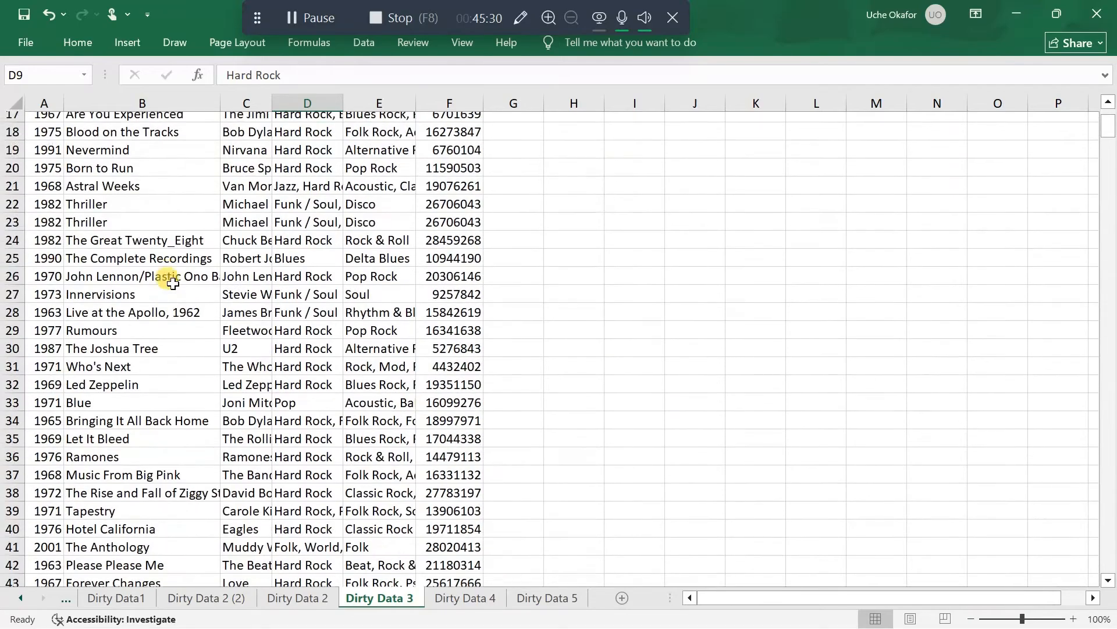
{"action": "scroll", "coordinate": [173, 284], "scroll_direction": "up", "scroll_amount": 5}
Check the Album column's filter values for irregular titles, leaving all albums included
{"action": "left_click", "coordinate": [224, 125]}
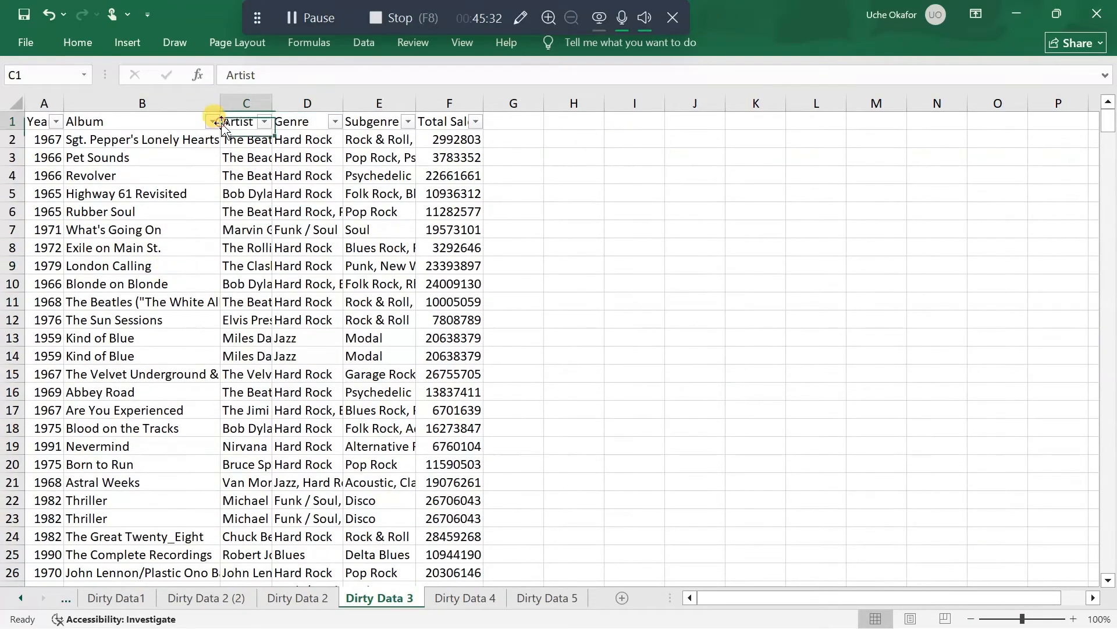
{"action": "left_click", "coordinate": [212, 121]}
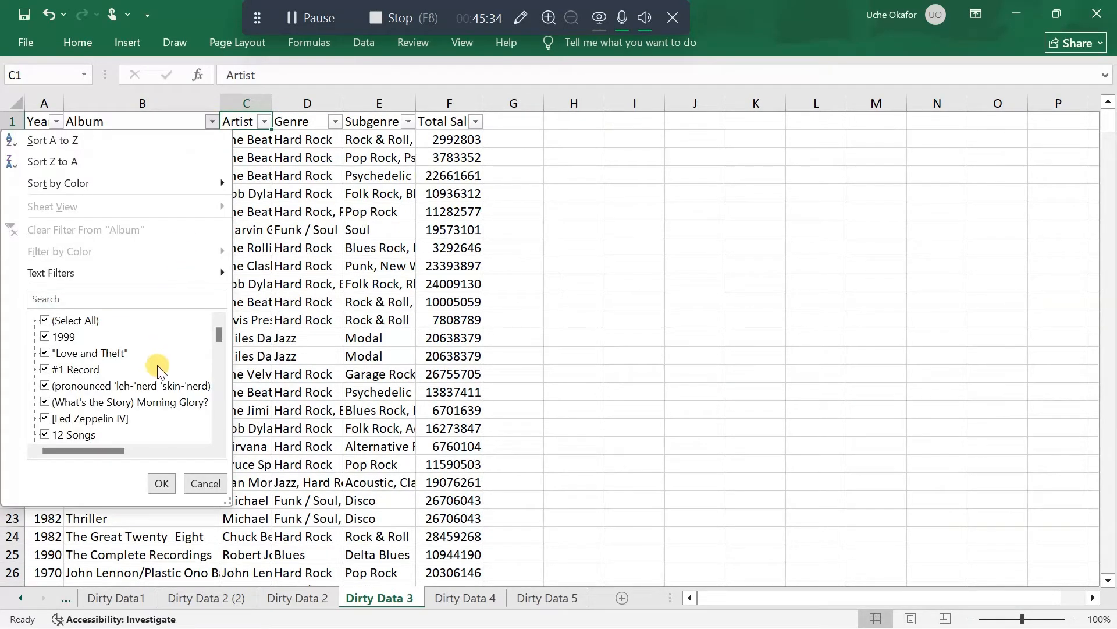
{"action": "scroll", "coordinate": [157, 365], "scroll_direction": "down", "scroll_amount": 6}
{"action": "scroll", "coordinate": [157, 365], "scroll_direction": "up", "scroll_amount": 6}
{"action": "scroll", "coordinate": [157, 365], "scroll_direction": "down", "scroll_amount": 5}
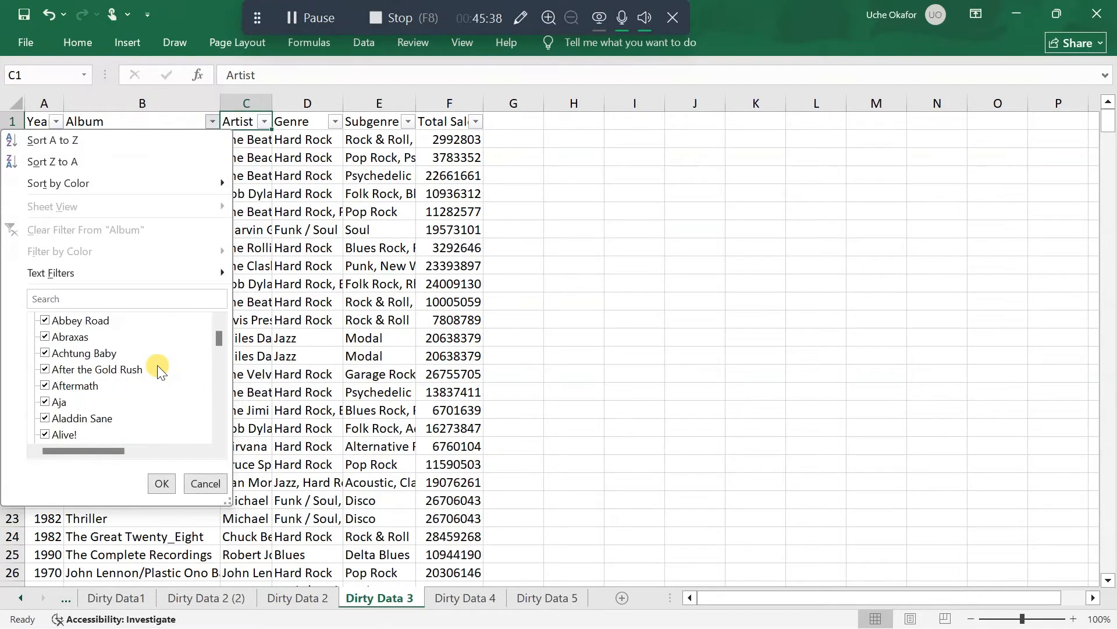
{"action": "left_click", "coordinate": [161, 482]}
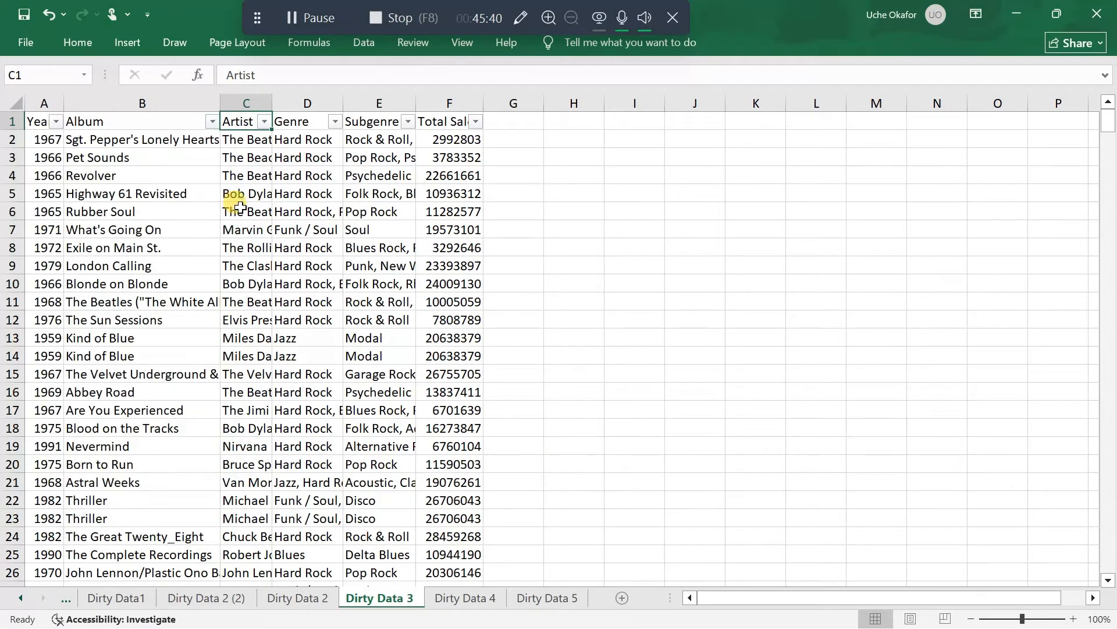
Check the Genre column's filter values for inconsistent or malformed genres, leaving all genres included
{"action": "left_click", "coordinate": [335, 121]}
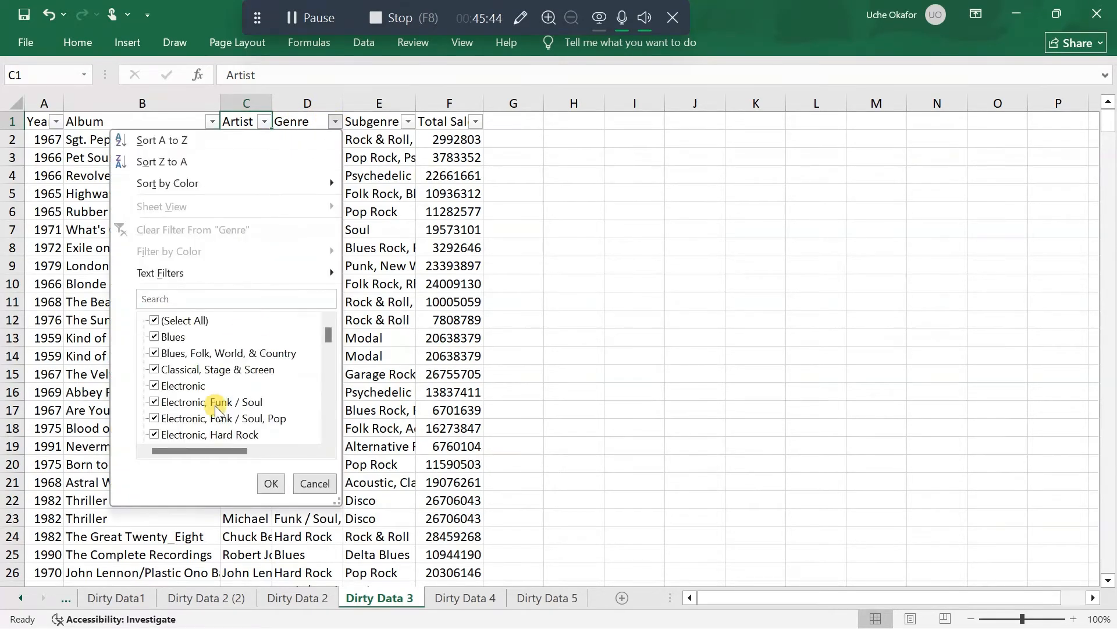
{"action": "scroll", "coordinate": [216, 410], "scroll_direction": "down", "scroll_amount": 10}
{"action": "scroll", "coordinate": [217, 410], "scroll_direction": "up", "scroll_amount": 10}
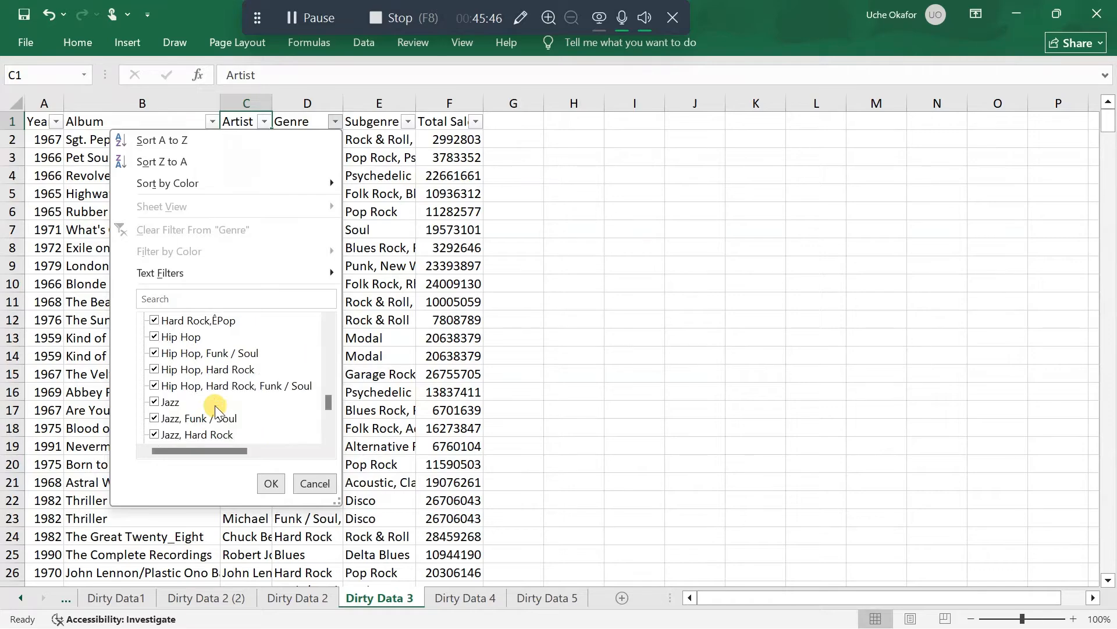
{"action": "left_click", "coordinate": [270, 483]}
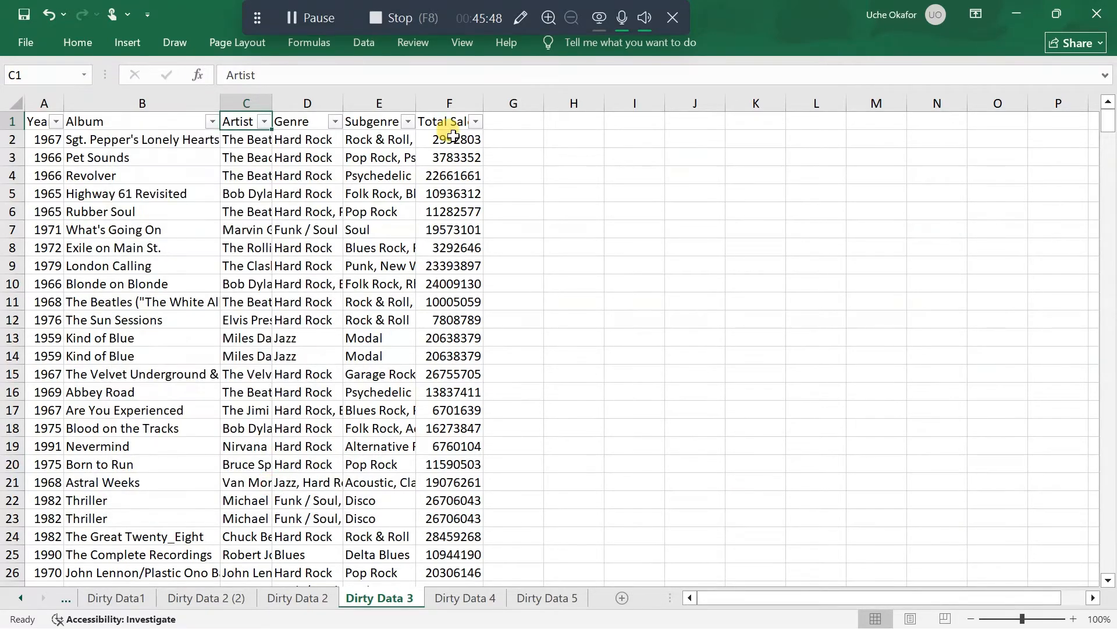
Check the Subgenre column's filter values for inconsistent or malformed entries, leaving all subgenres included
{"action": "left_click", "coordinate": [408, 122]}
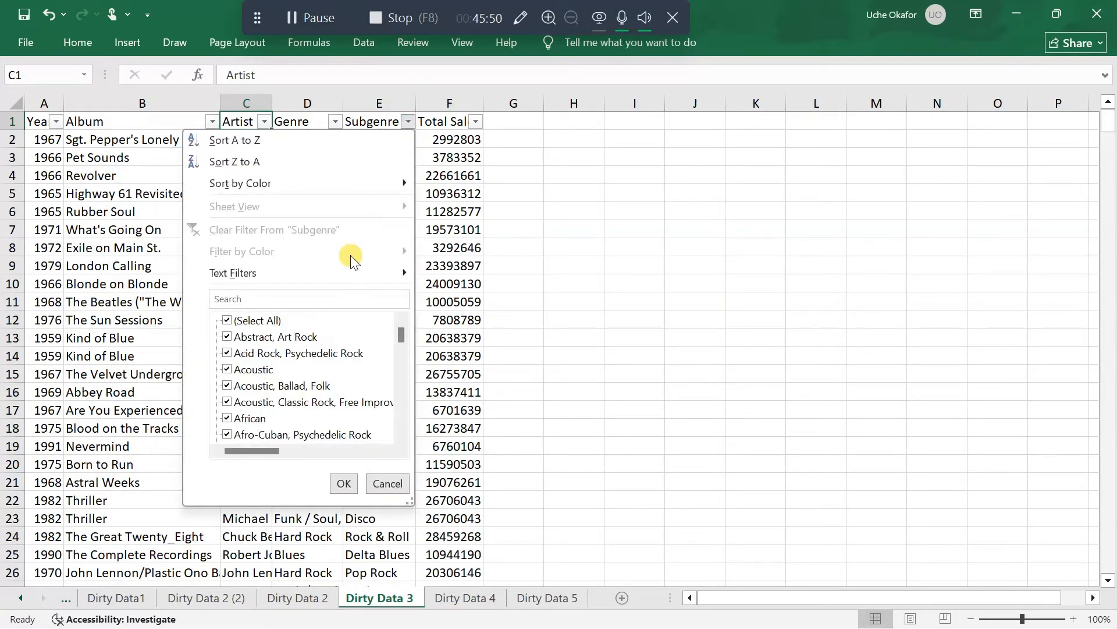
{"action": "scroll", "coordinate": [329, 418], "scroll_direction": "down", "scroll_amount": 10}
{"action": "scroll", "coordinate": [328, 417], "scroll_direction": "up", "scroll_amount": 10}
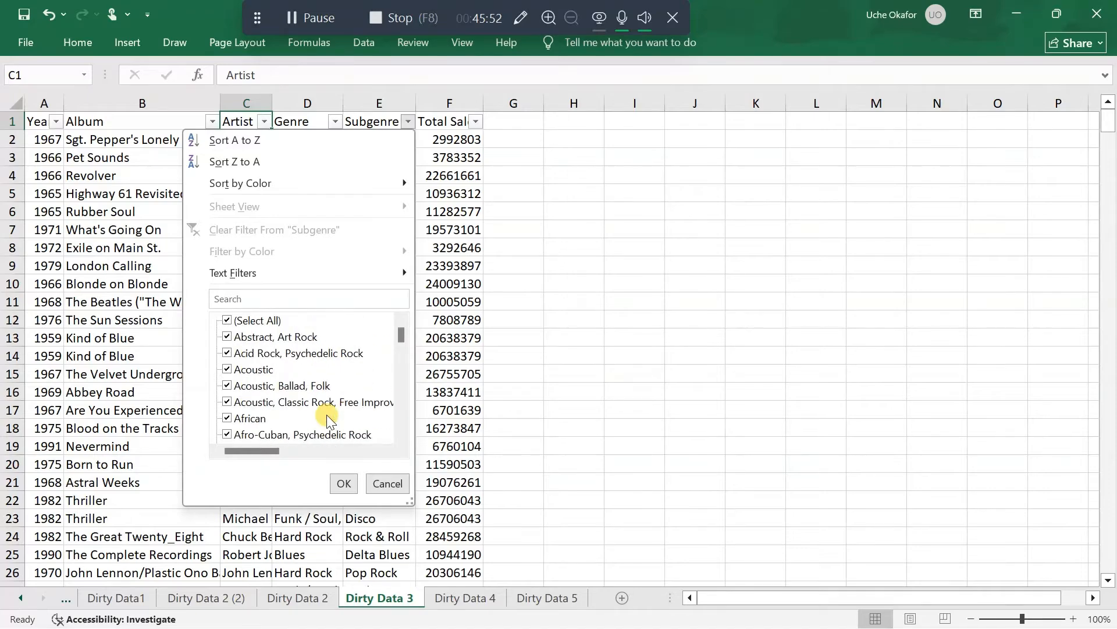
{"action": "left_click", "coordinate": [344, 483]}
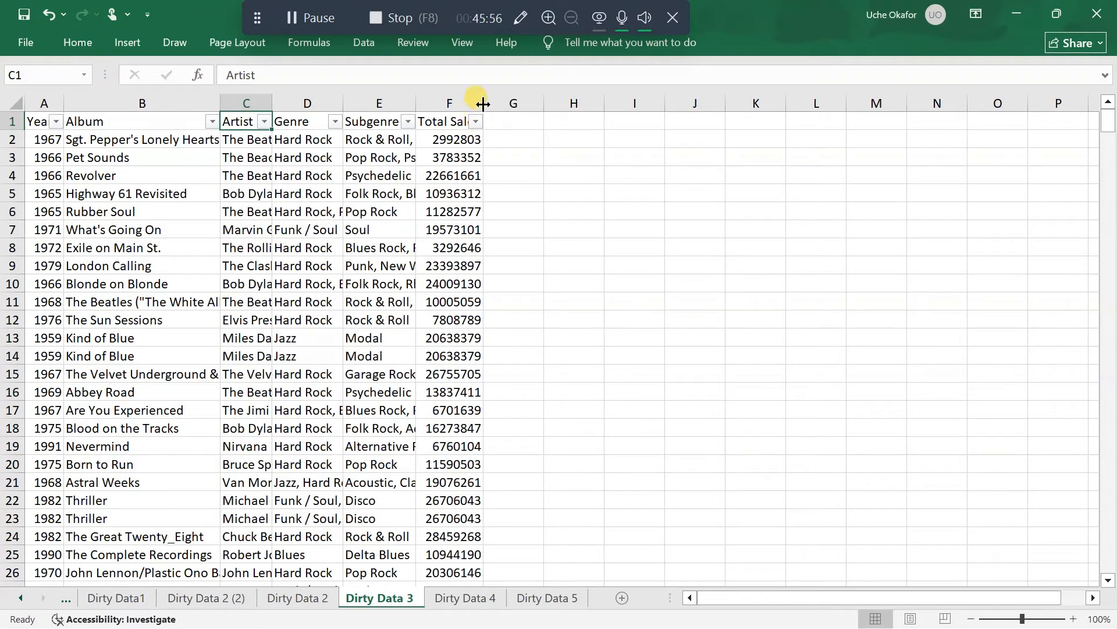
Widen the Total Sales column so its full heading shows, and look over its sales figures
{"action": "left_click_drag", "start_coordinate": [483, 103], "coordinate": [552, 103]}
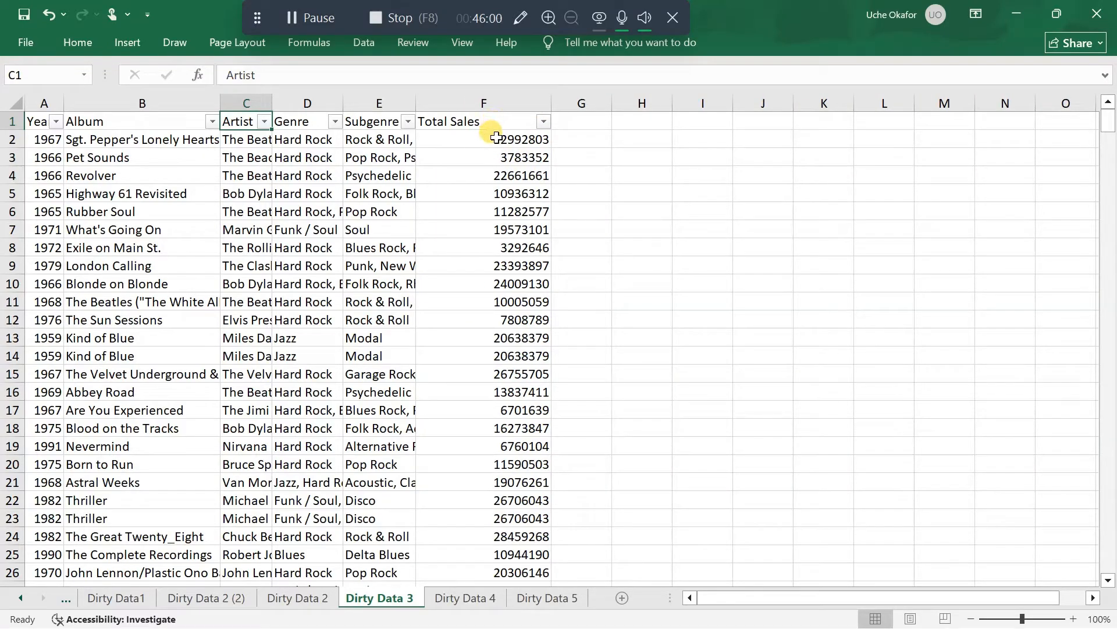
{"action": "left_click_drag", "start_coordinate": [495, 137], "coordinate": [518, 356]}
{"action": "left_click", "coordinate": [520, 140]}
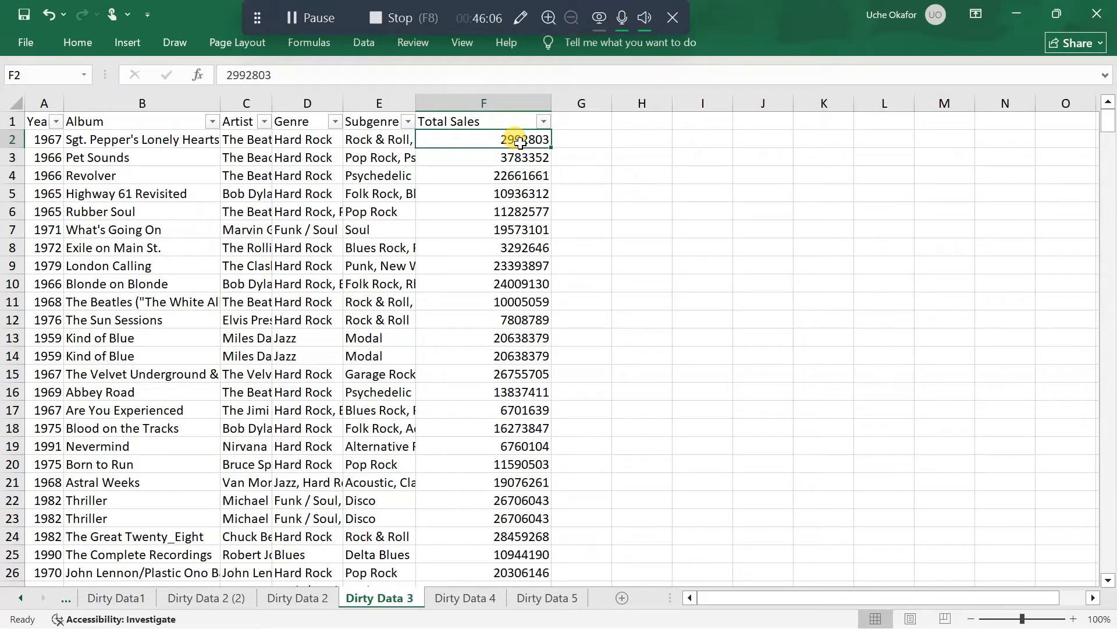
{"action": "key", "text": "ctrl+shift+Down"}
{"action": "scroll", "coordinate": [512, 140], "scroll_direction": "down", "scroll_amount": 3}
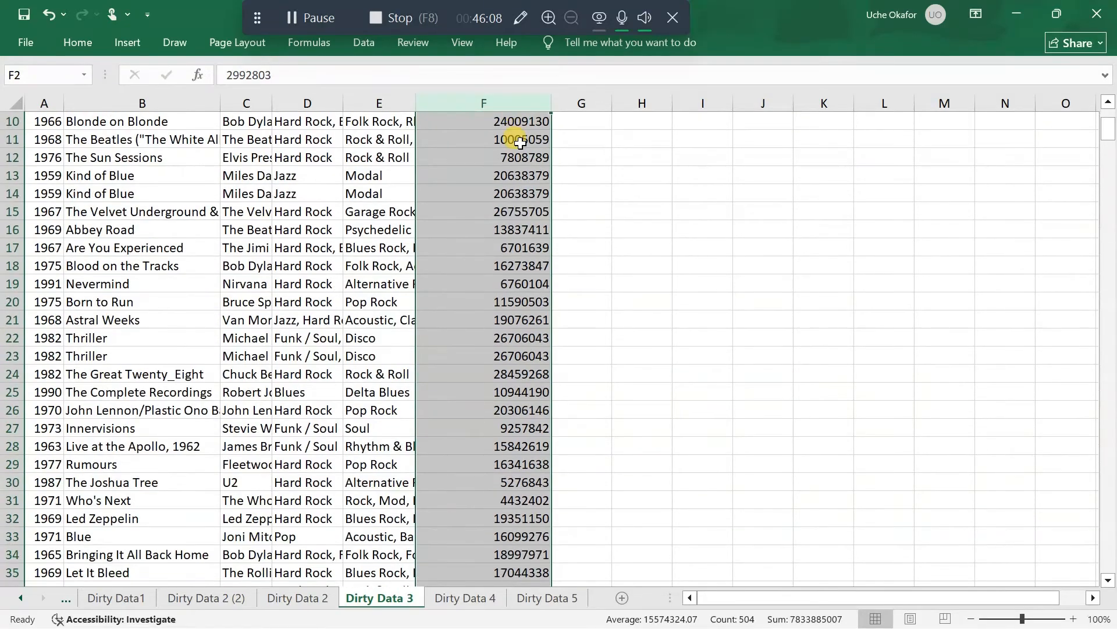
{"action": "scroll", "coordinate": [516, 140], "scroll_direction": "up", "scroll_amount": 3}
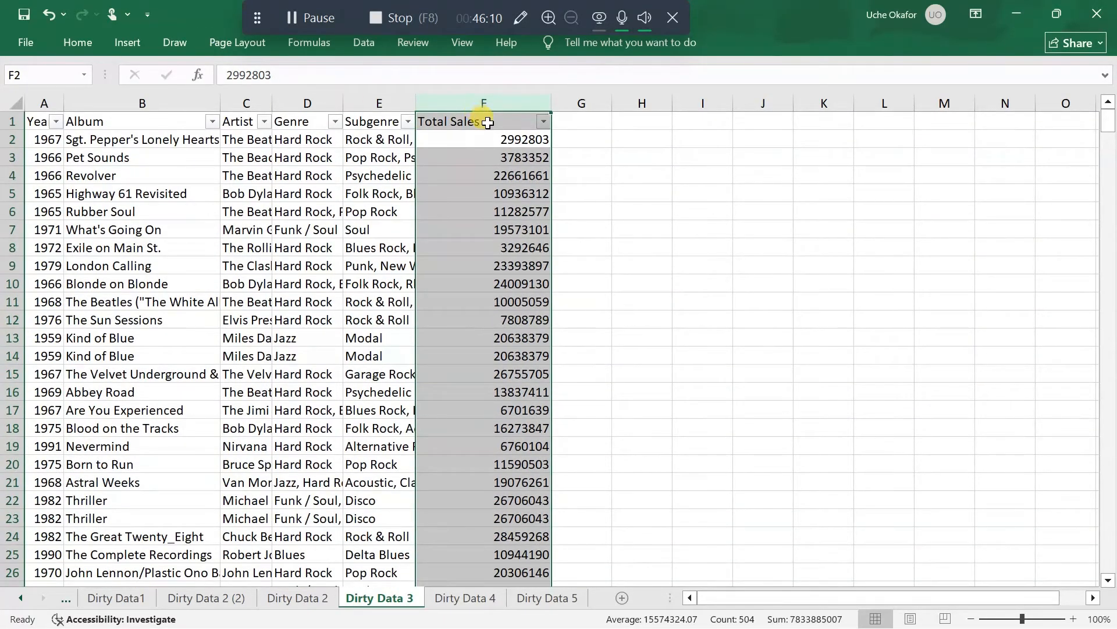
Format all Total Sales values as $ English (United States) accounting amounts with no decimal places
{"action": "left_click", "coordinate": [487, 133]}
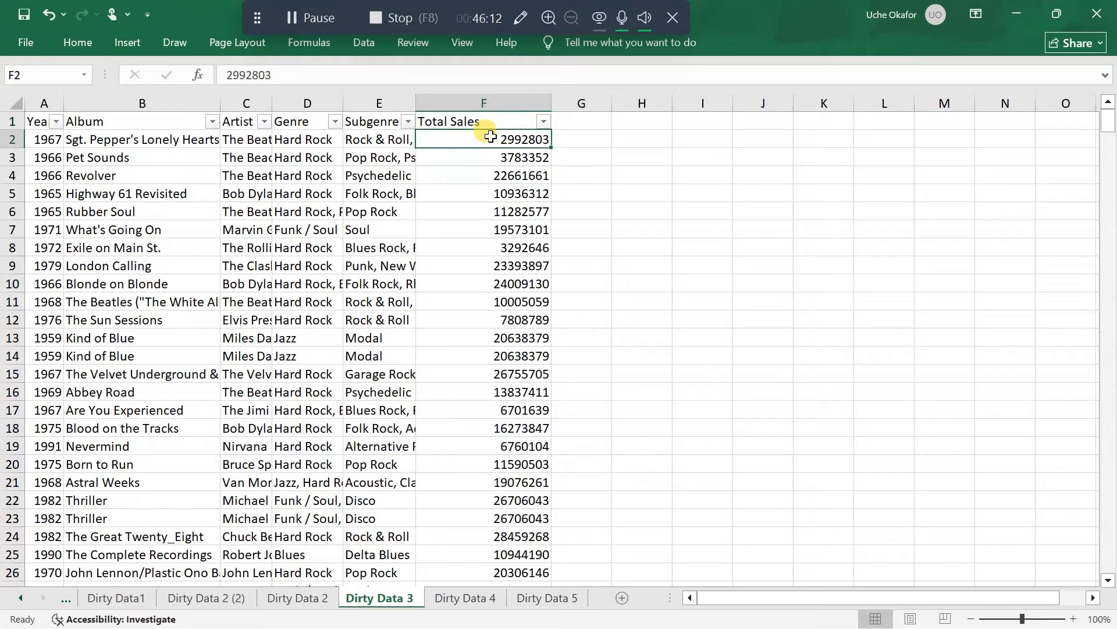
{"action": "key", "text": "ctrl+shift+Down"}
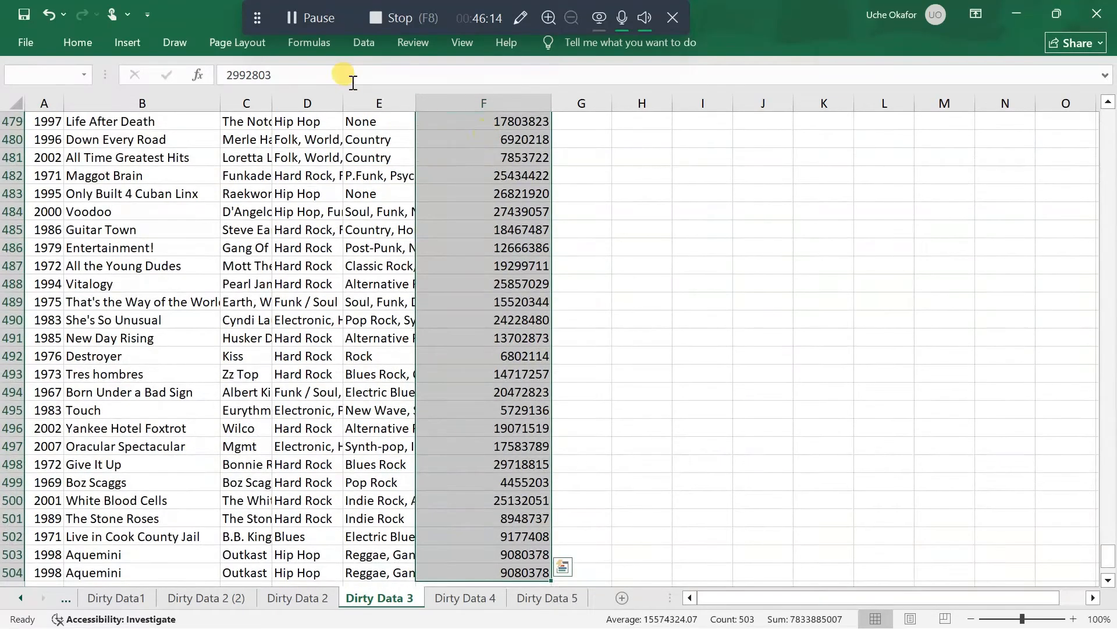
{"action": "left_click", "coordinate": [79, 38]}
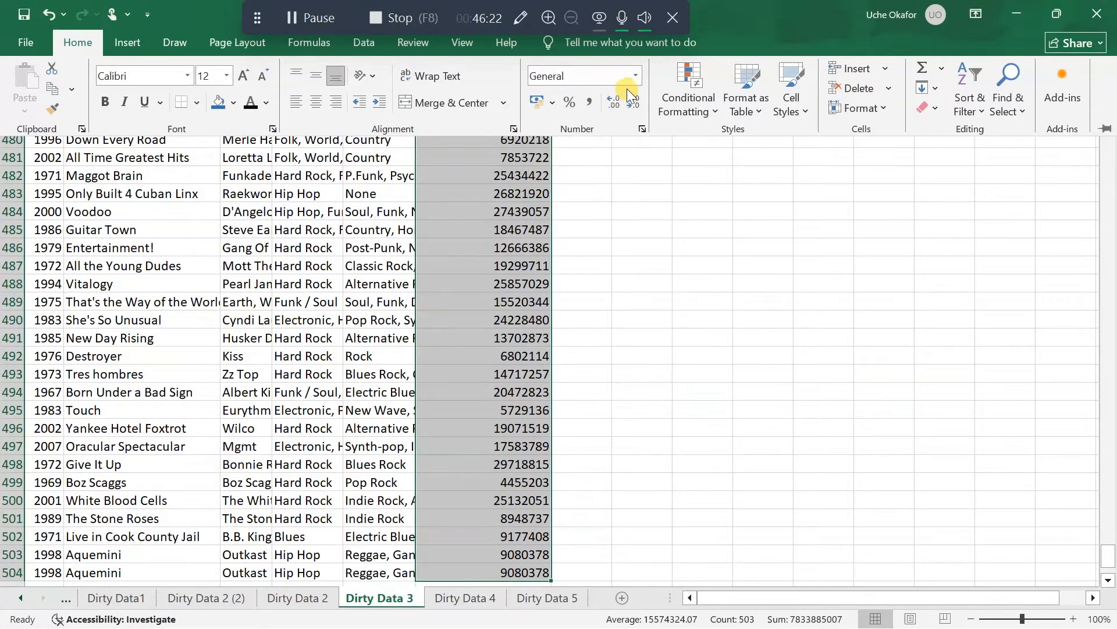
{"action": "left_click", "coordinate": [553, 102]}
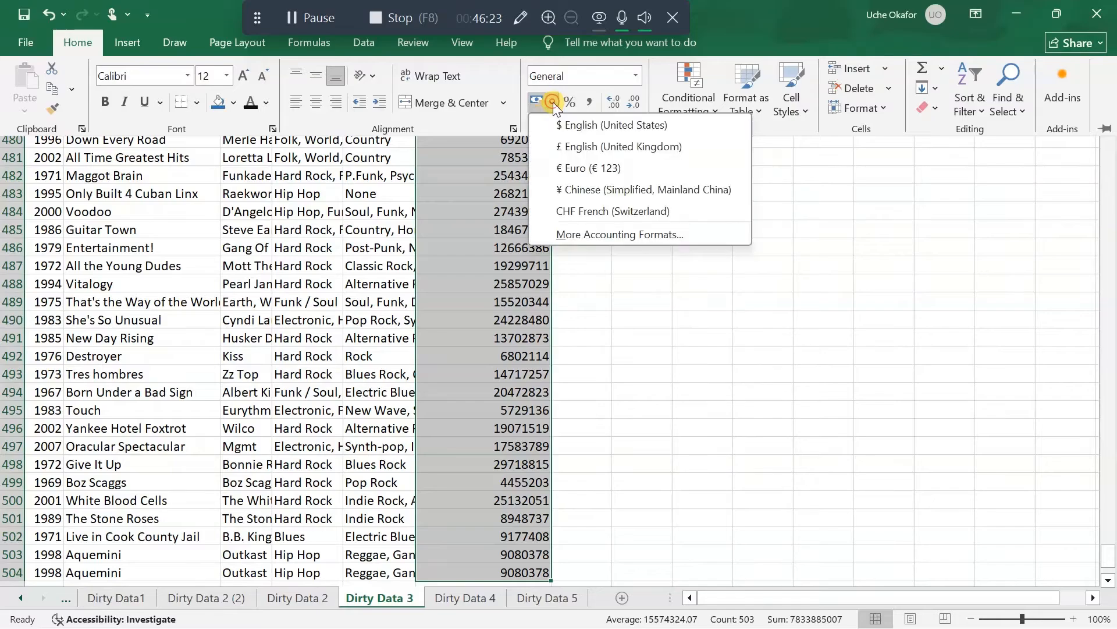
{"action": "left_click", "coordinate": [590, 124]}
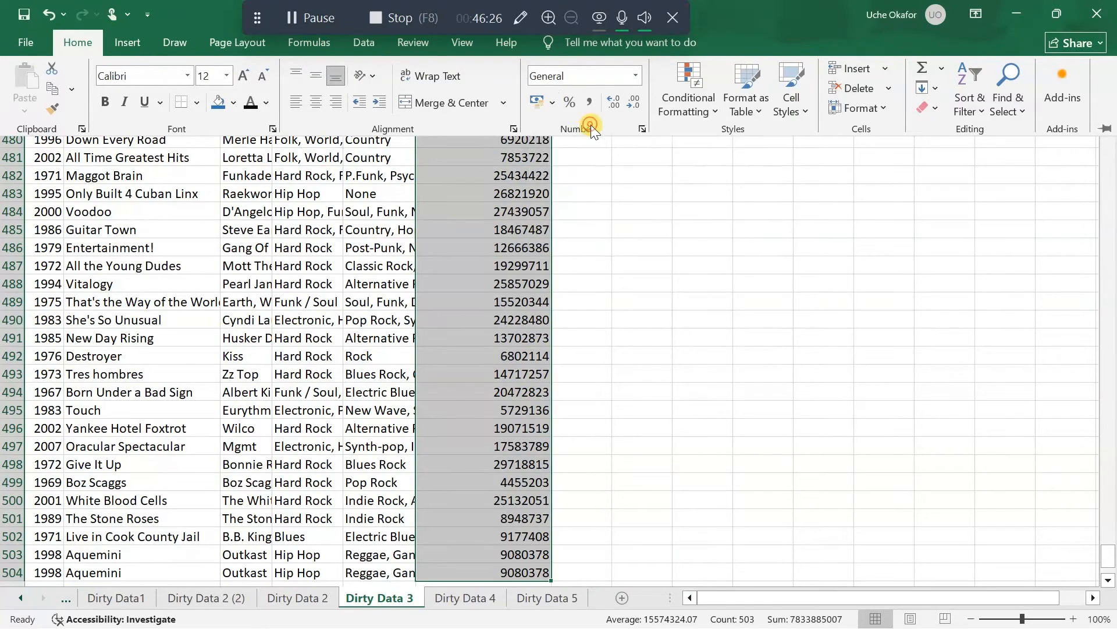
{"action": "key", "text": "ctrl+F1"}
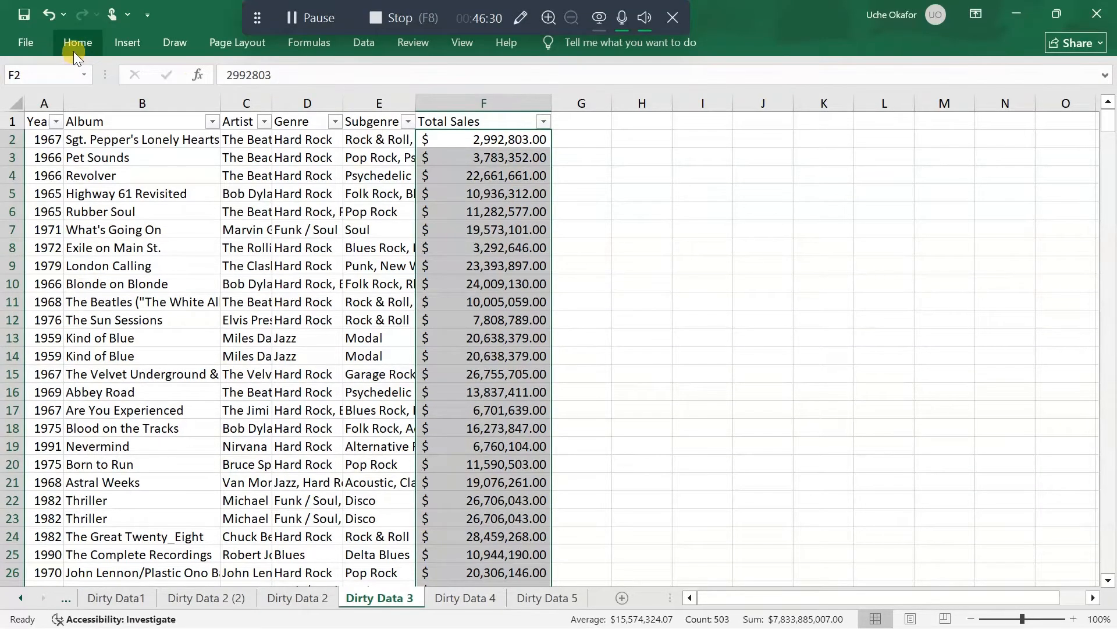
{"action": "left_click", "coordinate": [75, 44]}
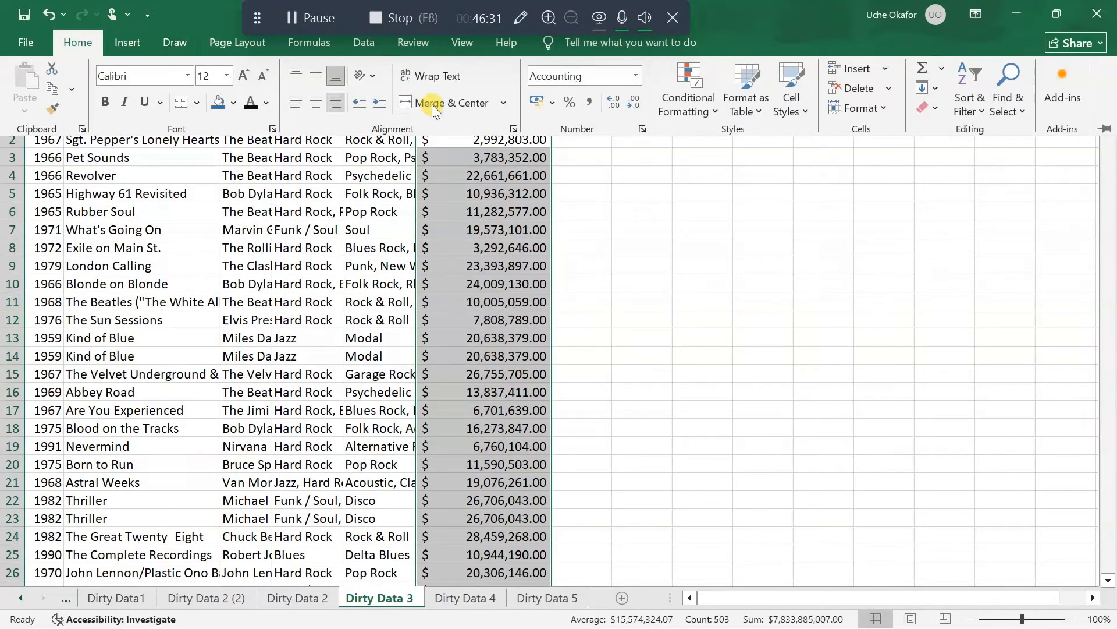
{"action": "left_click", "coordinate": [633, 103]}
{"action": "left_click", "coordinate": [634, 103]}
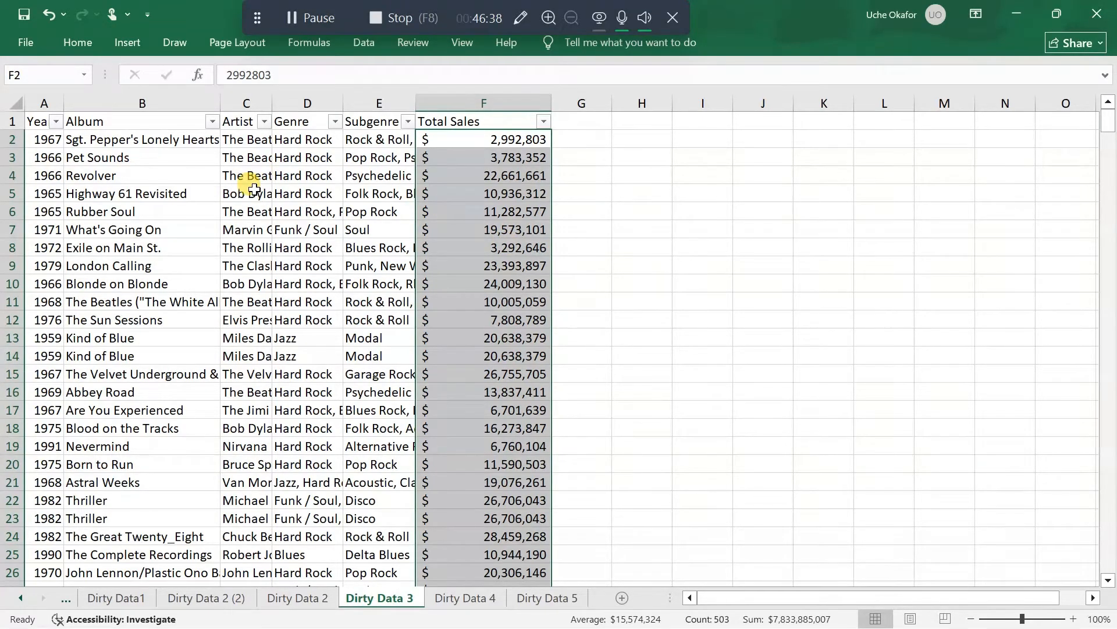
Widen the Album, Artist and Genre columns, and make the header row bold with a blue fill
{"action": "left_click_drag", "start_coordinate": [221, 105], "coordinate": [354, 104]}
{"action": "left_click_drag", "start_coordinate": [424, 95], "coordinate": [449, 98]}
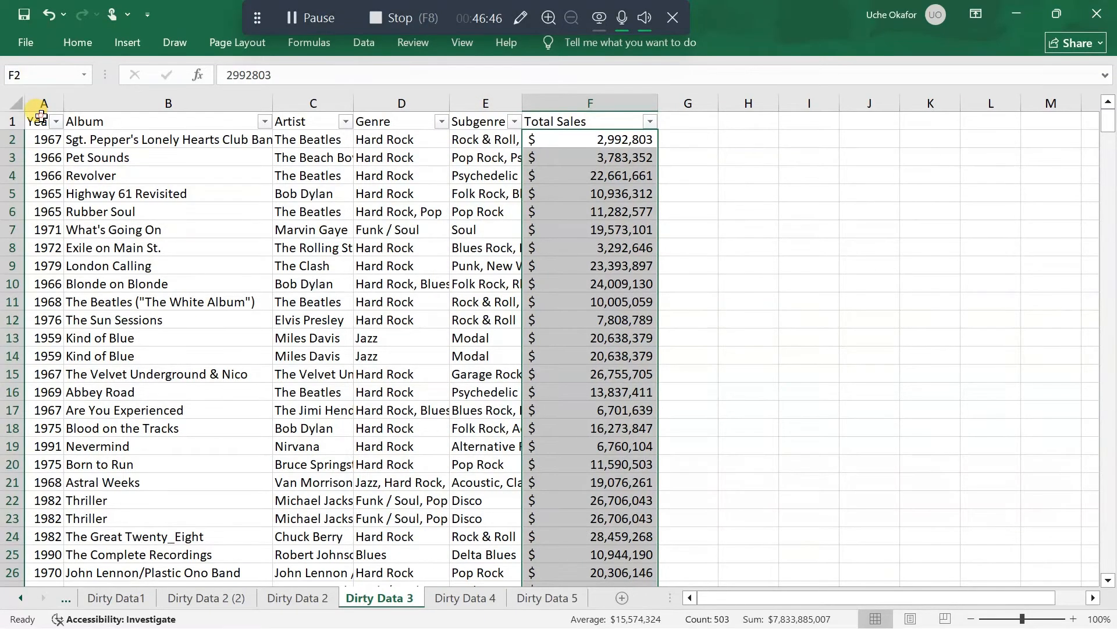
{"action": "left_click_drag", "start_coordinate": [40, 120], "coordinate": [574, 120]}
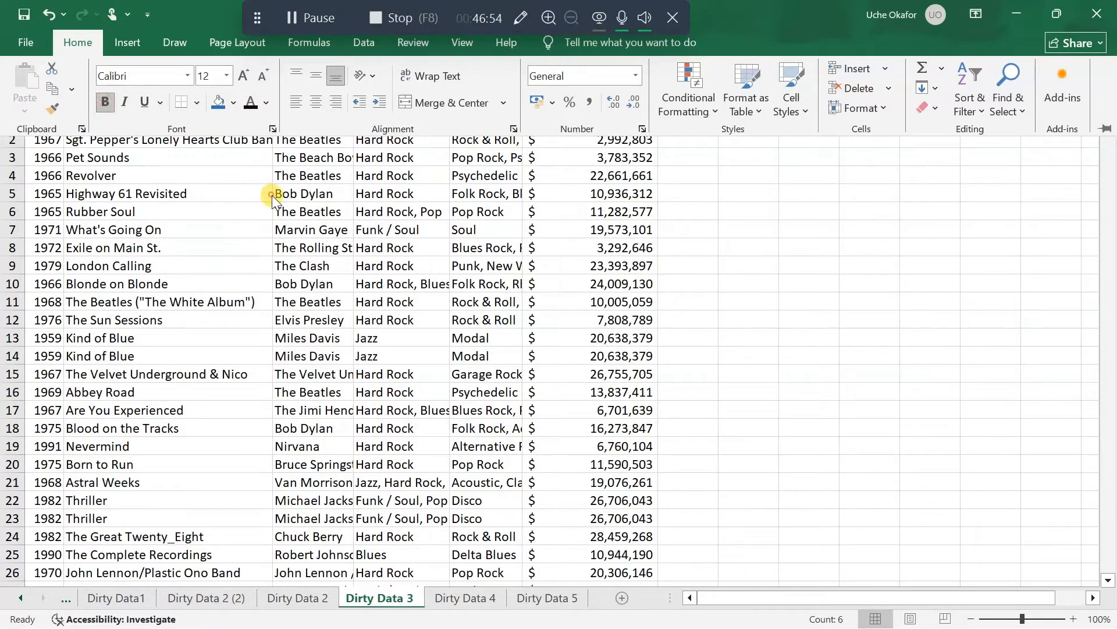
{"action": "key", "text": "ctrl+F1"}
{"action": "left_click", "coordinate": [640, 193]}
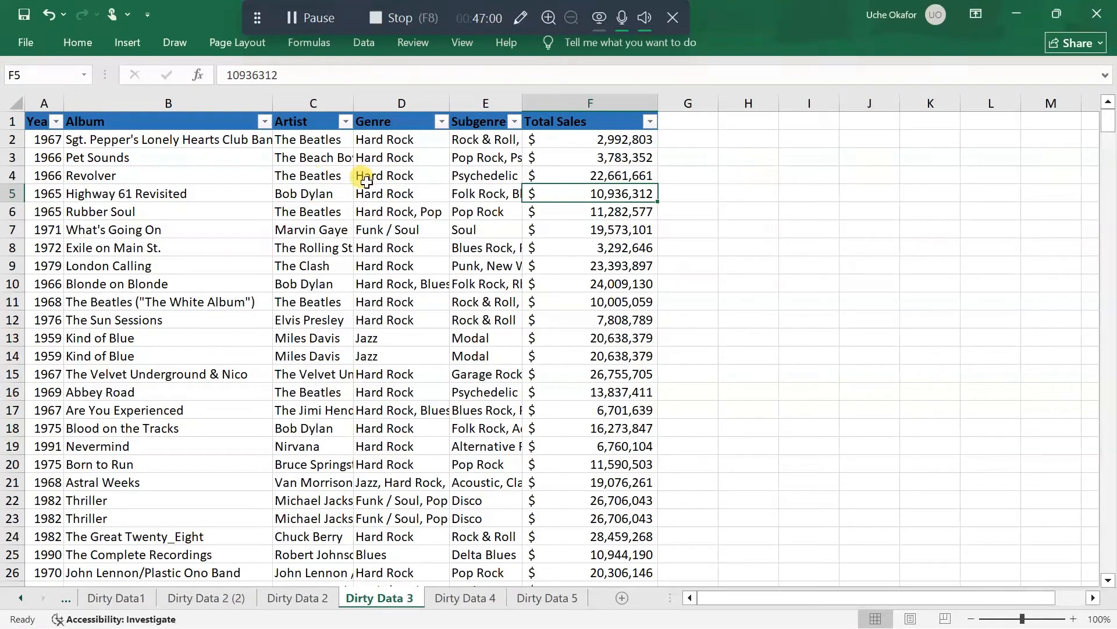
{"action": "left_click", "coordinate": [387, 227]}
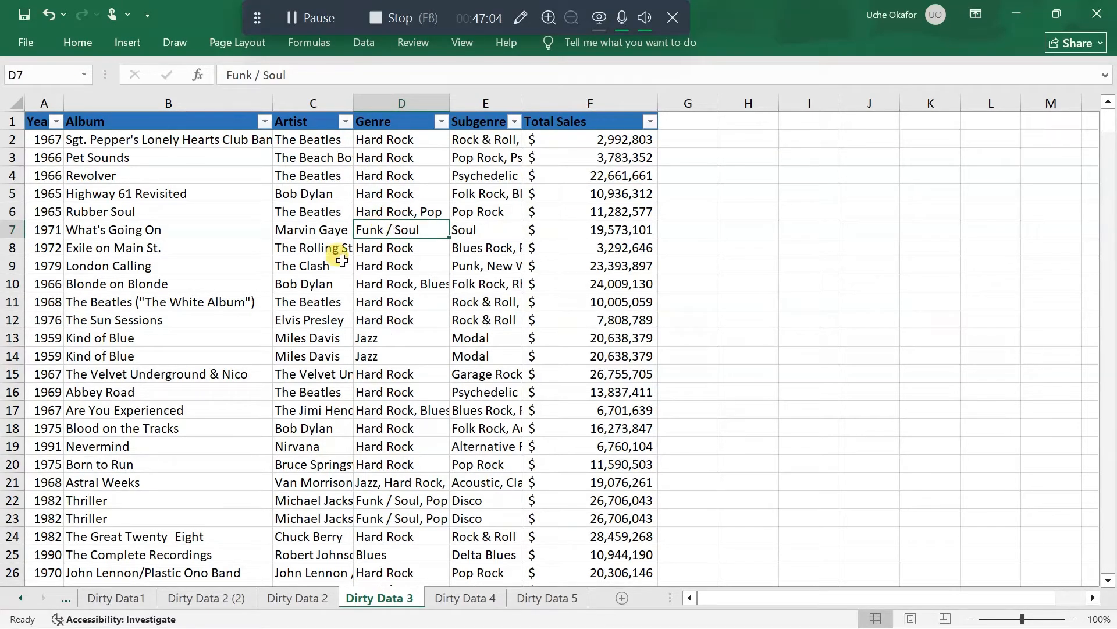
{"action": "key", "text": "ctrl+t"}
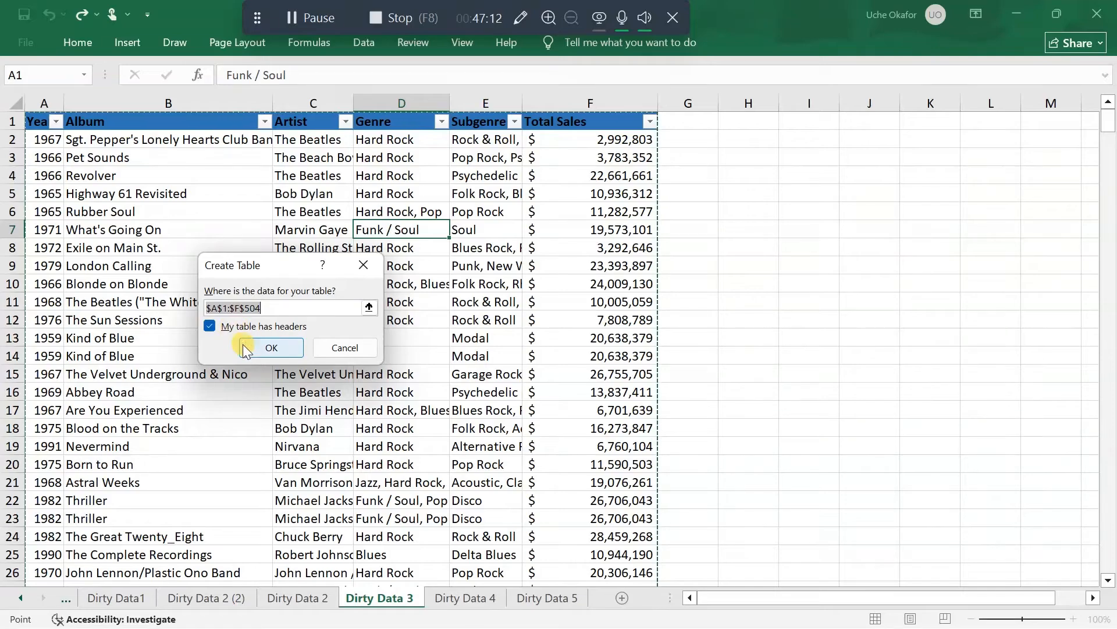
{"action": "left_click", "coordinate": [363, 265]}
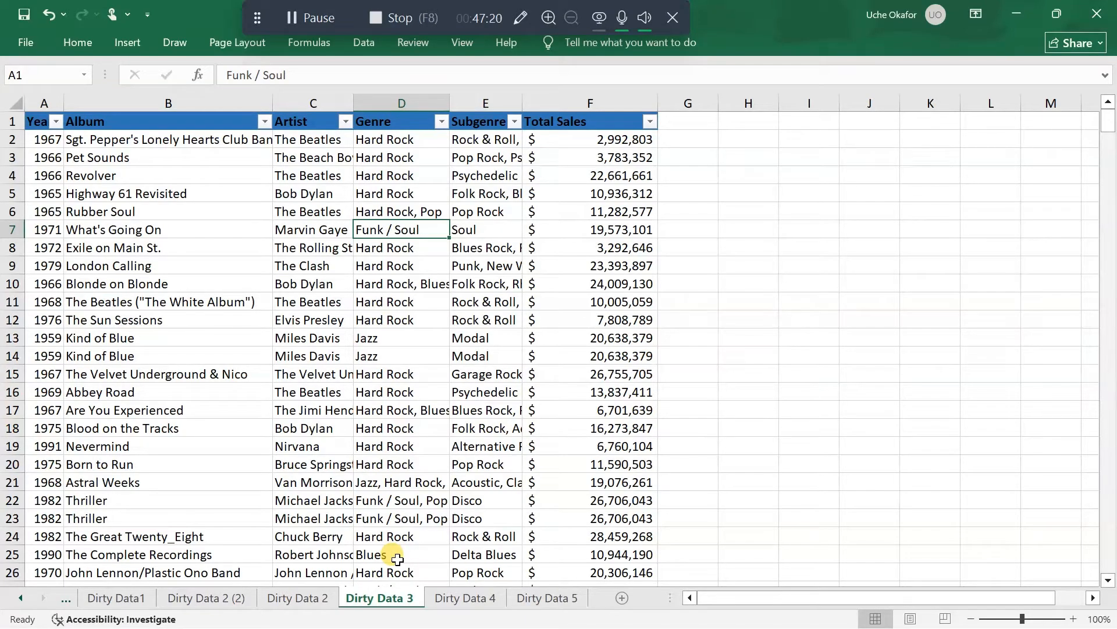
Try to move the Dirty Data 3 sheet within the workbook without creating a copy
{"action": "right_click", "coordinate": [376, 598]}
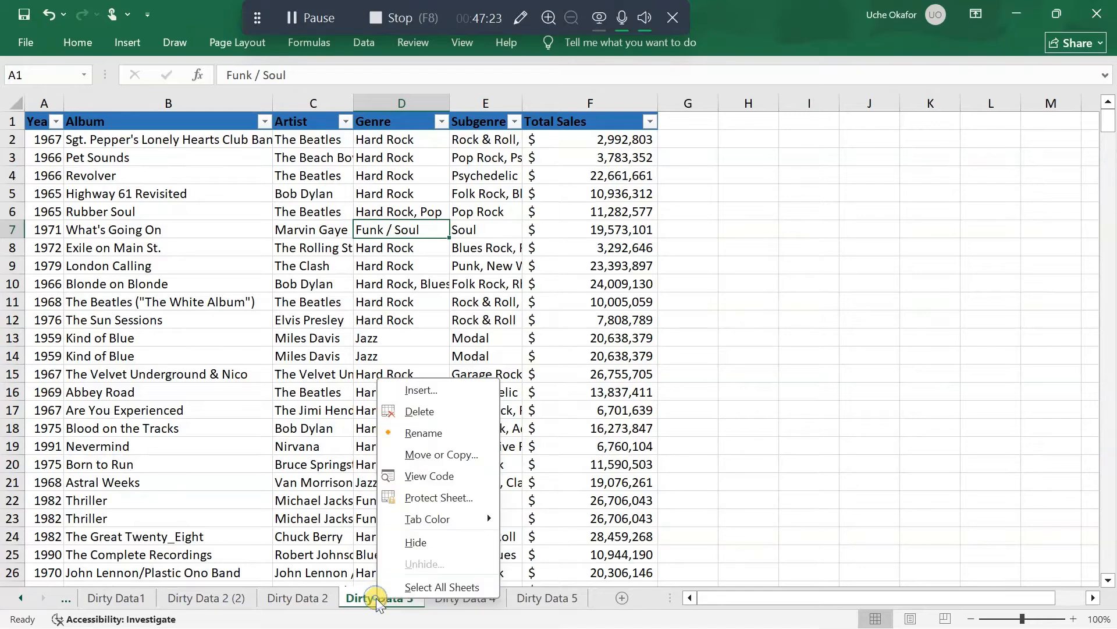
{"action": "left_click", "coordinate": [460, 454]}
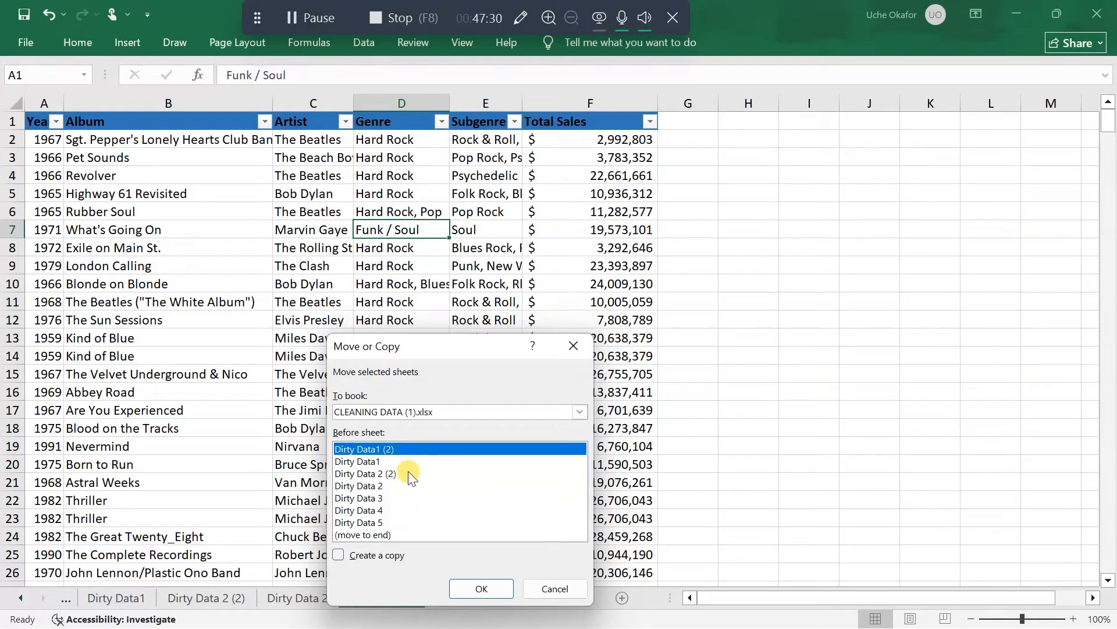
{"action": "left_click", "coordinate": [383, 497]}
{"action": "left_click", "coordinate": [481, 589]}
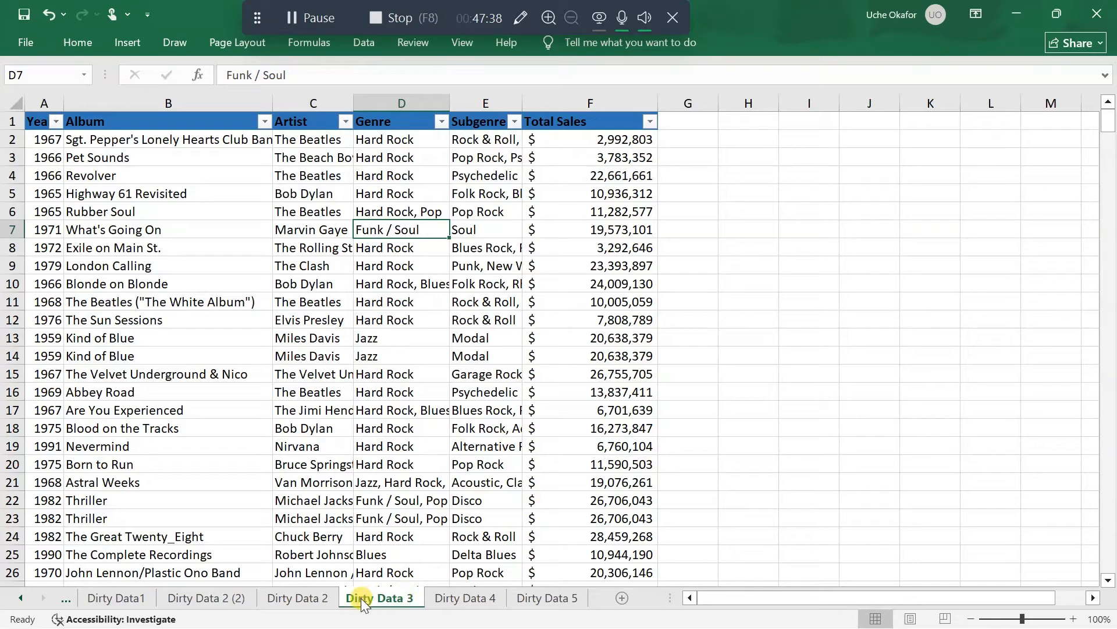
{"action": "left_click_drag", "start_coordinate": [361, 598], "coordinate": [361, 598]}
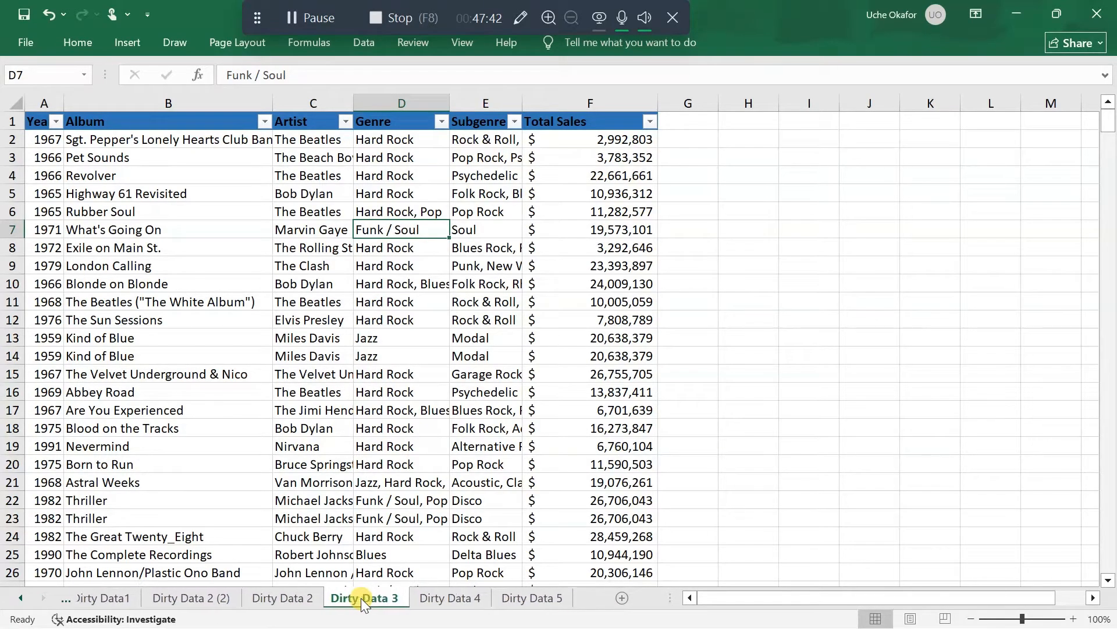
Create a copy of the Dirty Data 3 sheet and place it before the original Dirty Data 3
{"action": "right_click", "coordinate": [360, 598]}
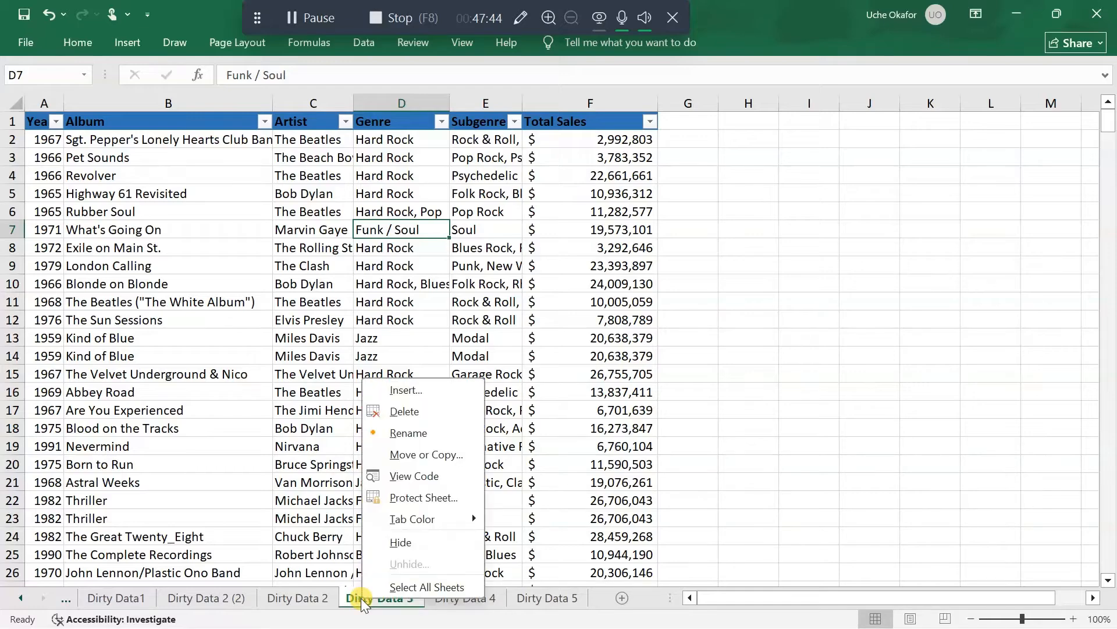
{"action": "left_click", "coordinate": [431, 454]}
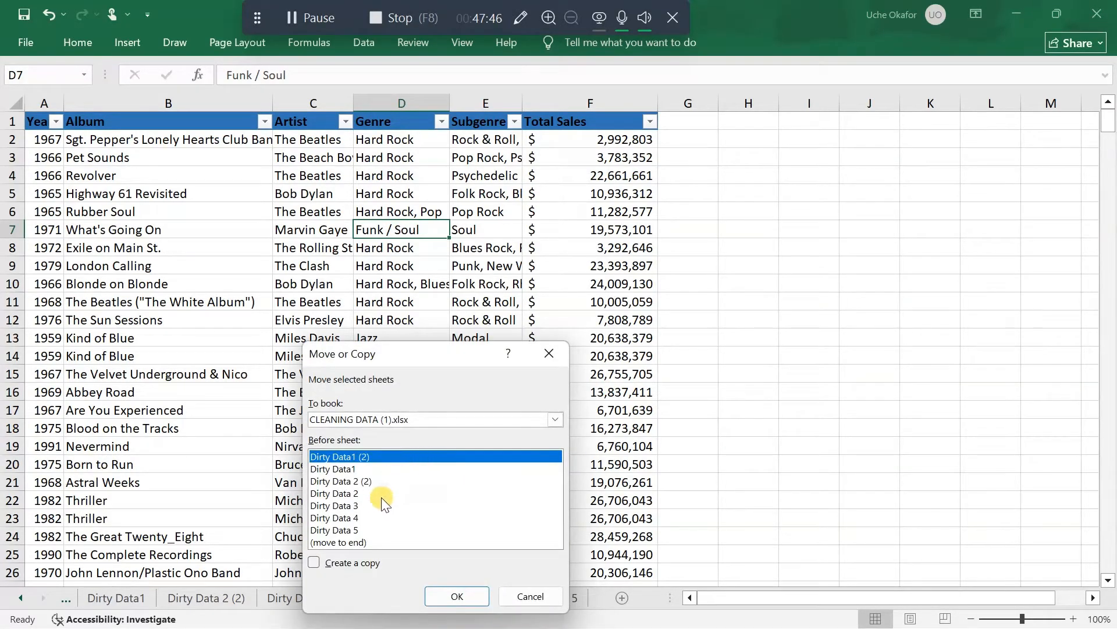
{"action": "left_click", "coordinate": [358, 504]}
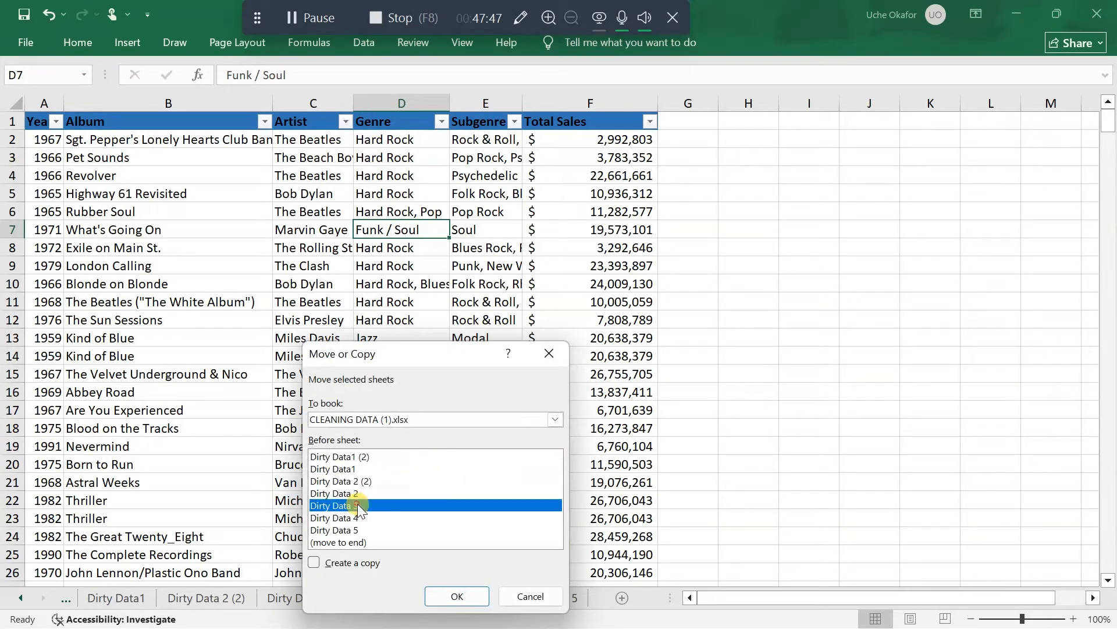
{"action": "left_click", "coordinate": [314, 562]}
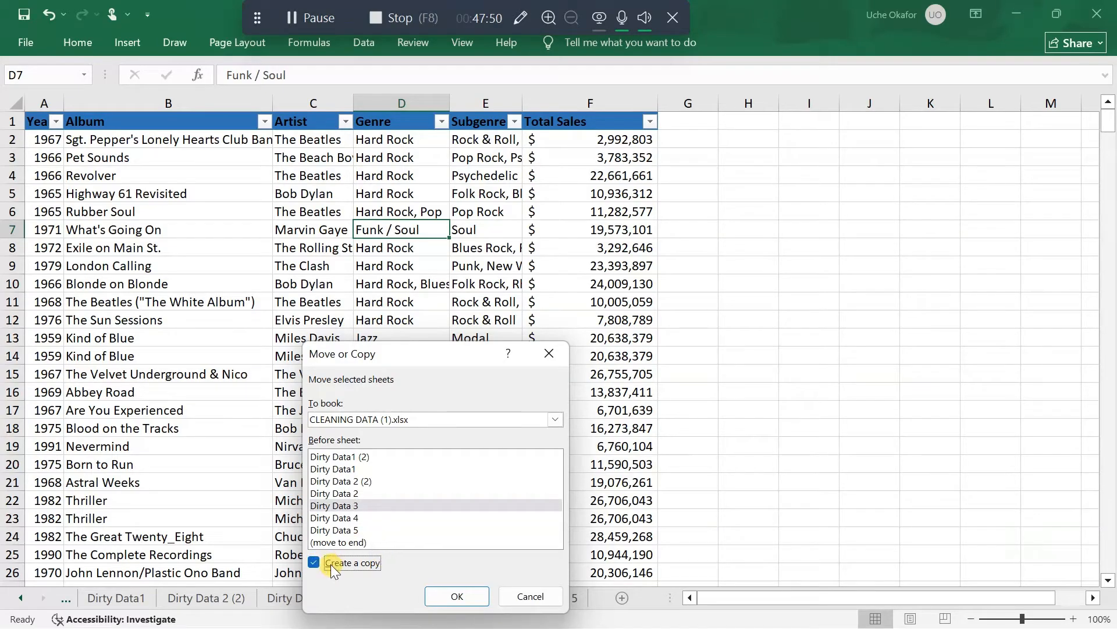
{"action": "left_click", "coordinate": [457, 596]}
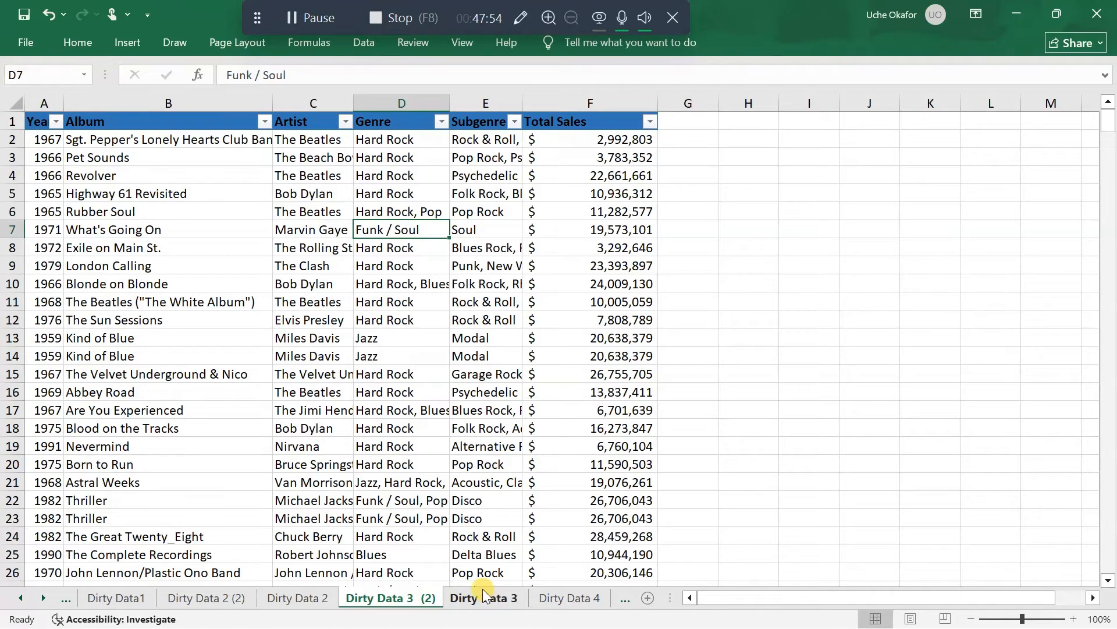
Open the Dirty Data 4 sheet and select cell A13 among the semicolon-separated employee records
{"action": "scroll", "coordinate": [483, 588], "scroll_direction": "down", "scroll_amount": 2}
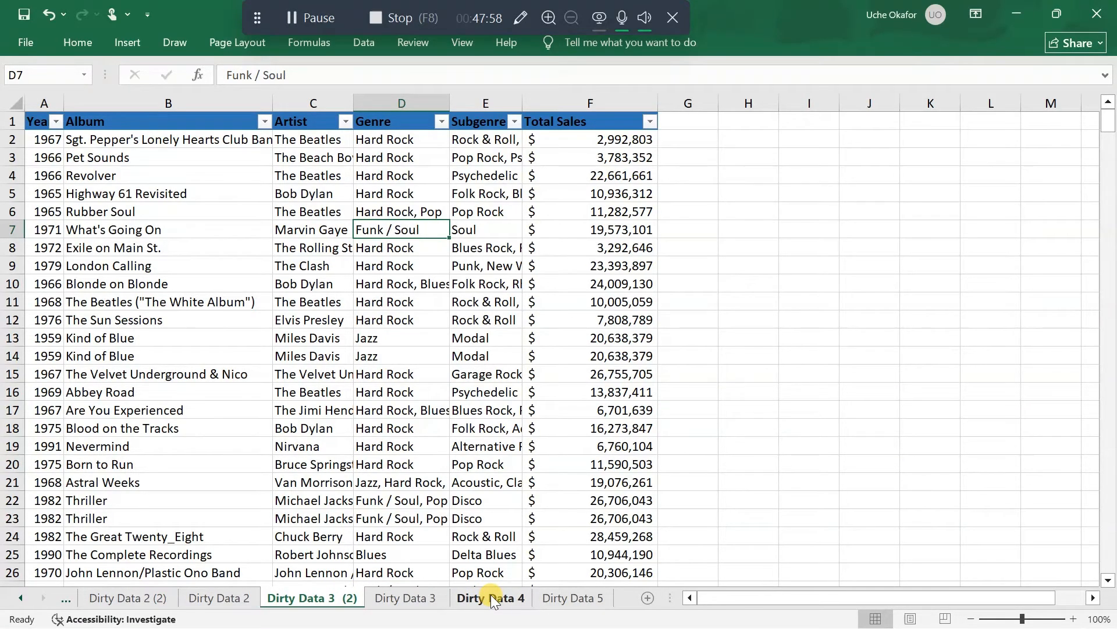
{"action": "left_click", "coordinate": [491, 597]}
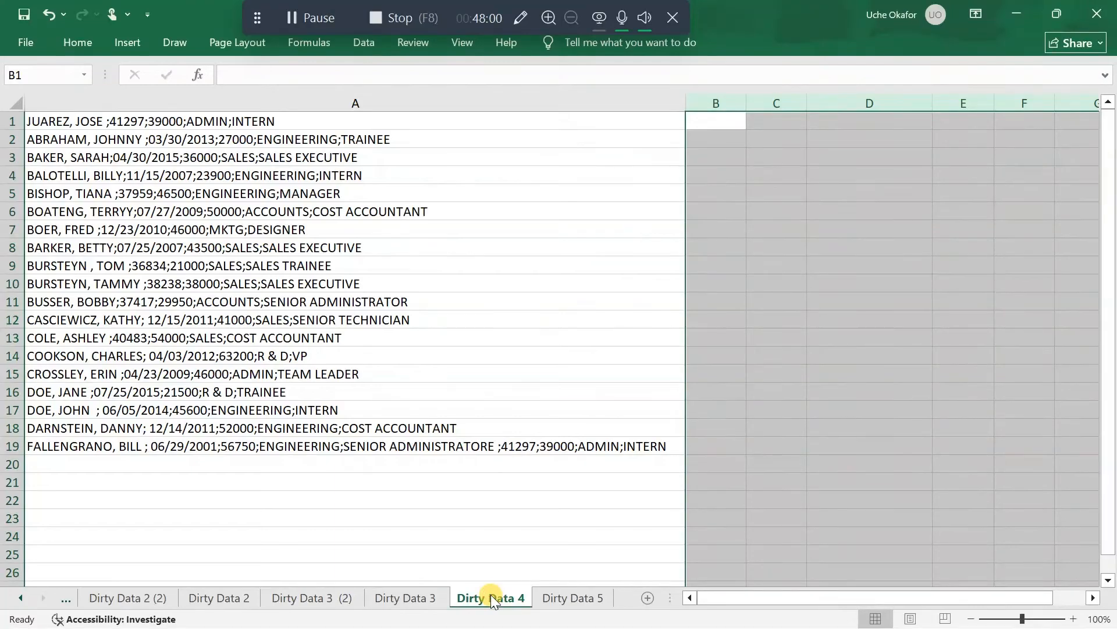
{"action": "left_click", "coordinate": [358, 337]}
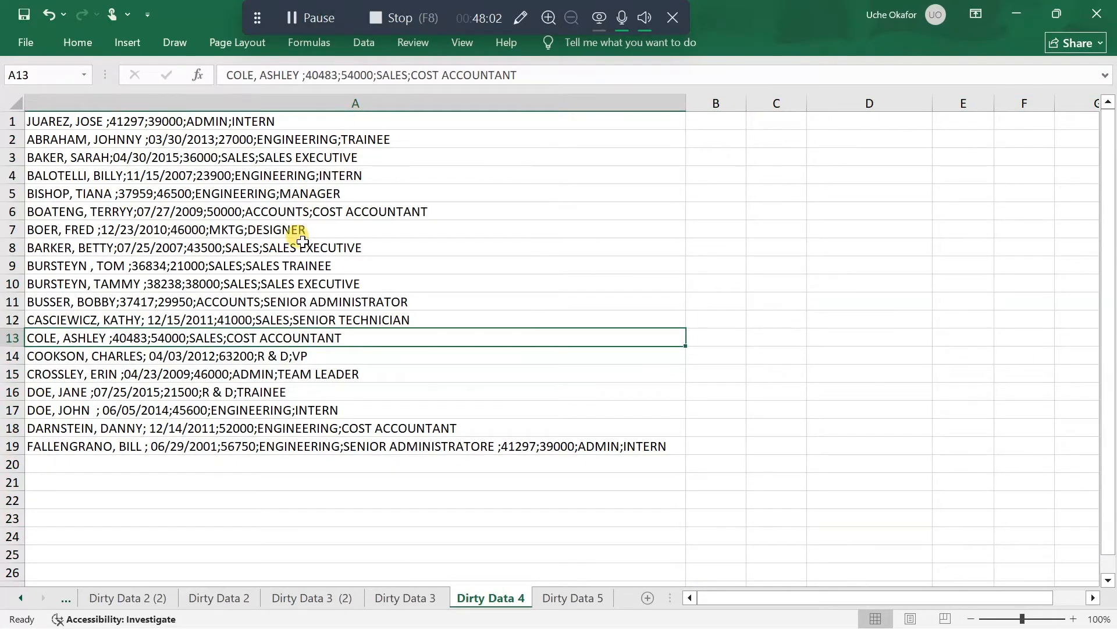
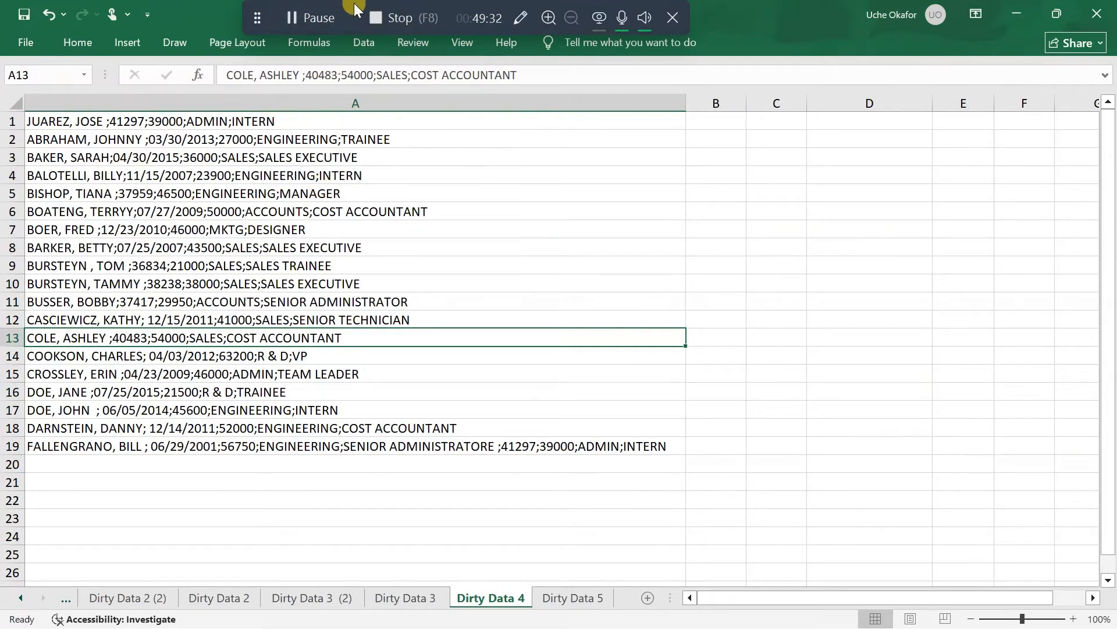
Clear the stray values in cells I19:L19 of Dirty Data 4
{"action": "left_click_drag", "start_coordinate": [355, 9], "coordinate": [492, 6]}
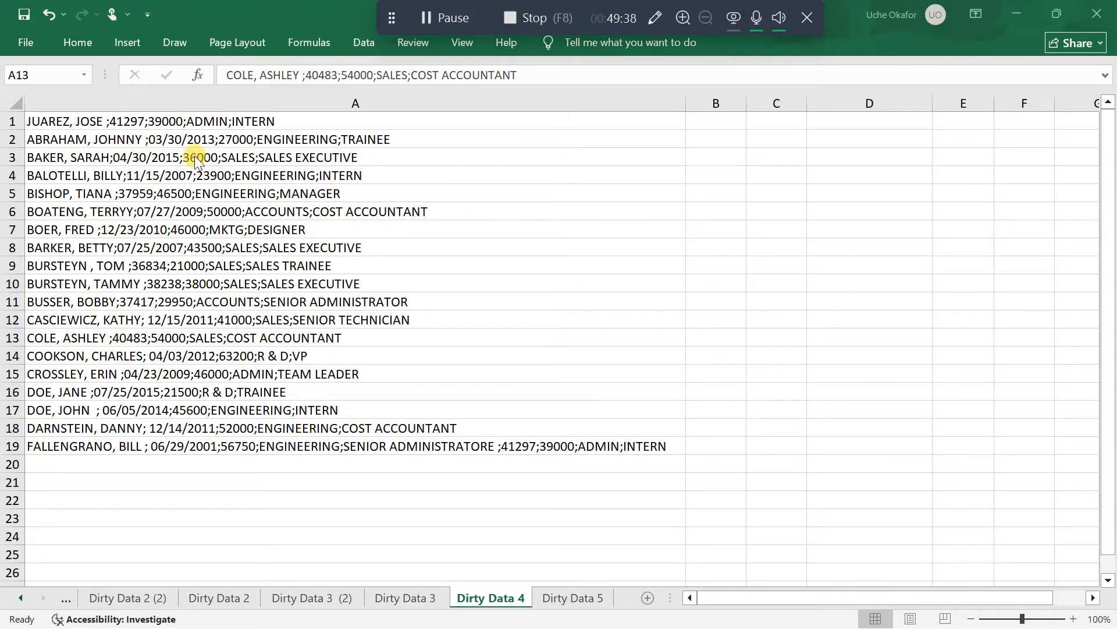
{"action": "left_click", "coordinate": [285, 97]}
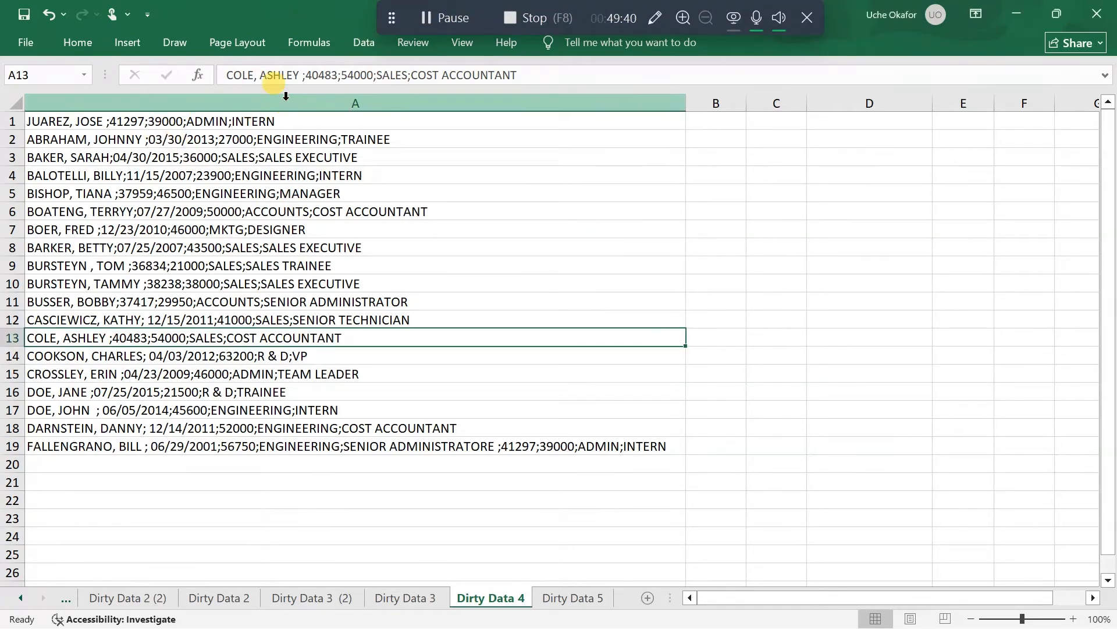
{"action": "left_click", "coordinate": [319, 103]}
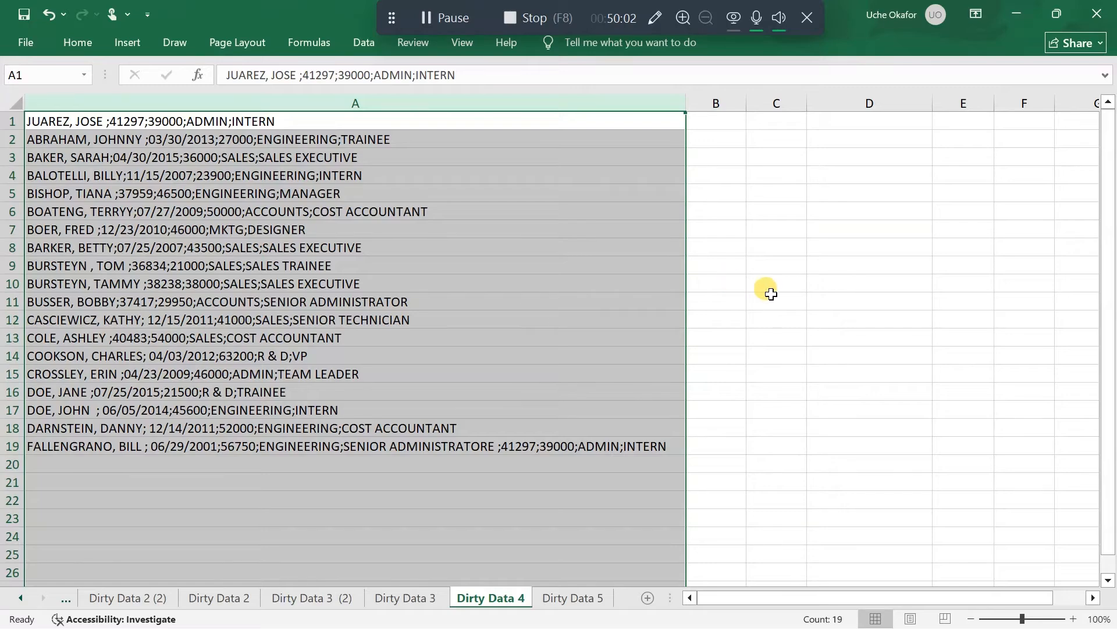
{"action": "scroll", "coordinate": [886, 300], "scroll_direction": "right", "scroll_amount": 3}
{"action": "scroll", "coordinate": [726, 307], "scroll_direction": "left", "scroll_amount": 3}
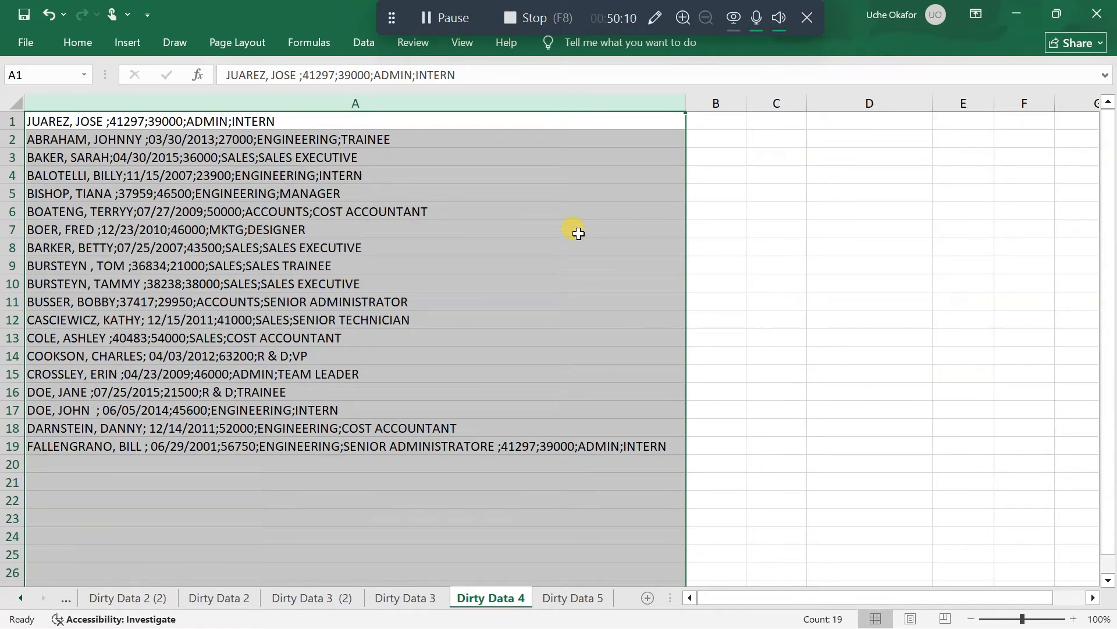
{"action": "scroll", "coordinate": [873, 275], "scroll_direction": "right", "scroll_amount": 5}
{"action": "scroll", "coordinate": [873, 275], "scroll_direction": "right", "scroll_amount": 4}
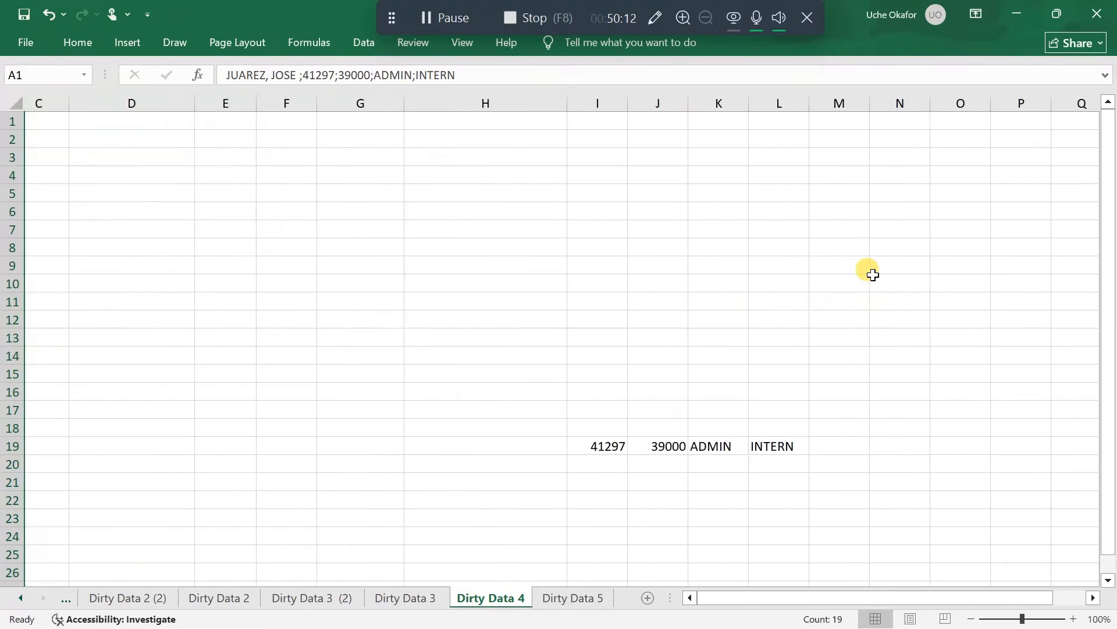
{"action": "scroll", "coordinate": [633, 415], "scroll_direction": "left", "scroll_amount": 9}
{"action": "scroll", "coordinate": [633, 414], "scroll_direction": "right", "scroll_amount": 8}
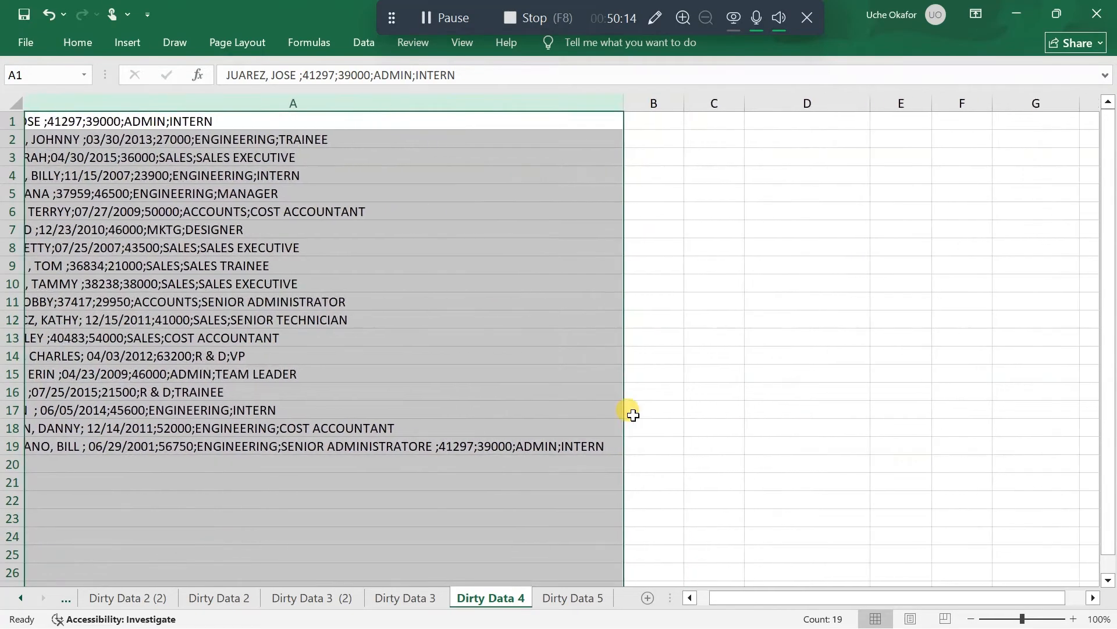
{"action": "left_click_drag", "start_coordinate": [686, 444], "coordinate": [847, 453]}
{"action": "key", "text": "Delete"}
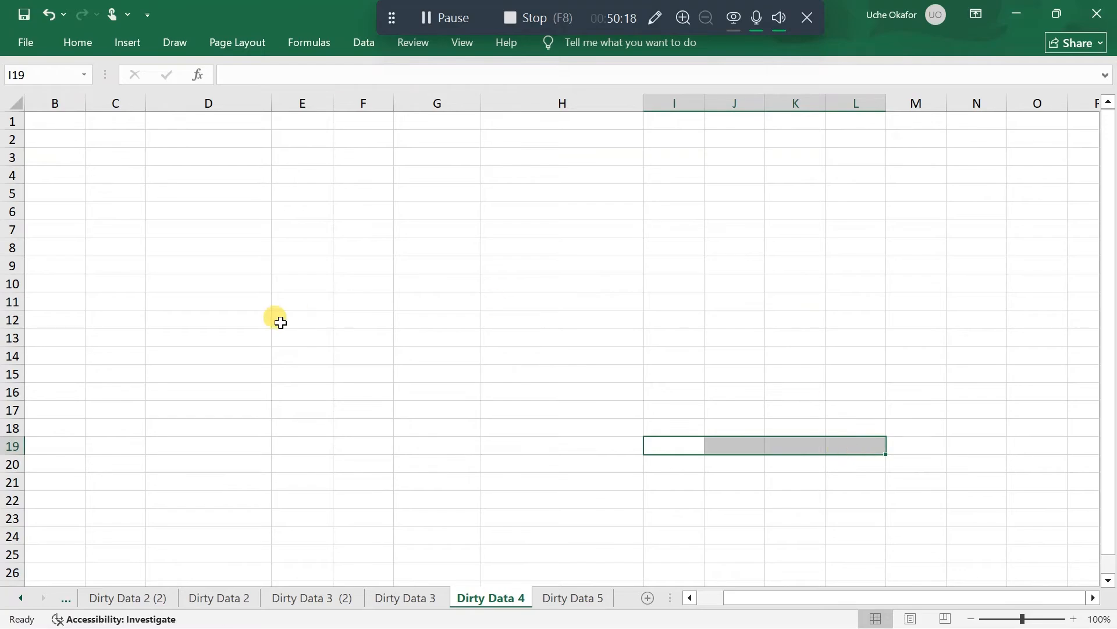
{"action": "scroll", "coordinate": [280, 321], "scroll_direction": "left", "scroll_amount": 8}
{"action": "scroll", "coordinate": [280, 322], "scroll_direction": "left", "scroll_amount": 2}
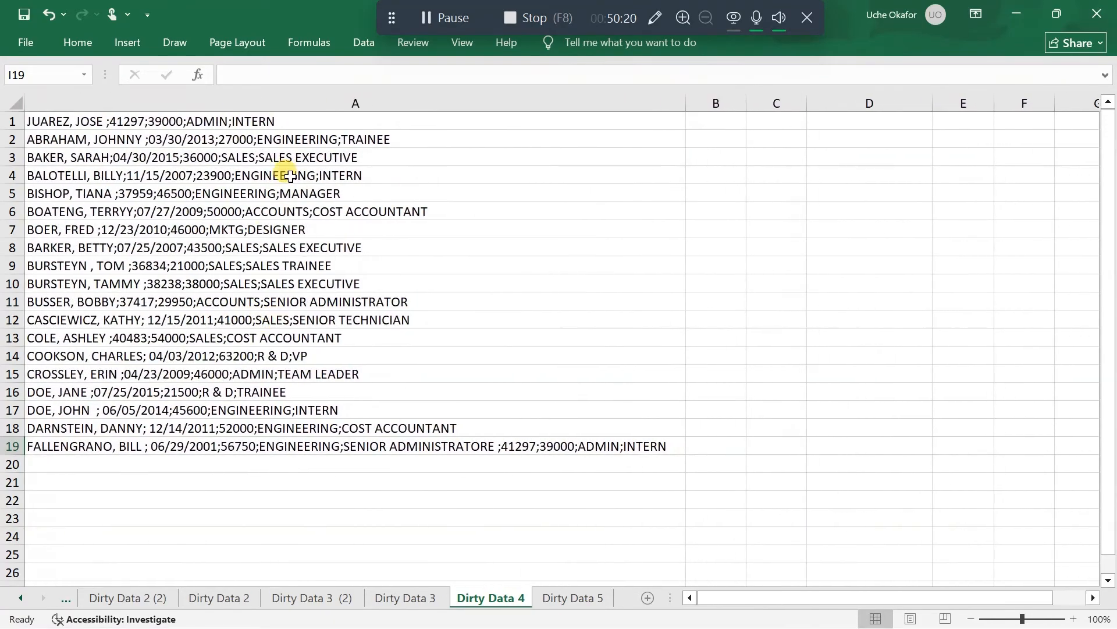
Set up a delimited Text to Columns split of column A with semicolon as the only delimiter
{"action": "left_click", "coordinate": [329, 101]}
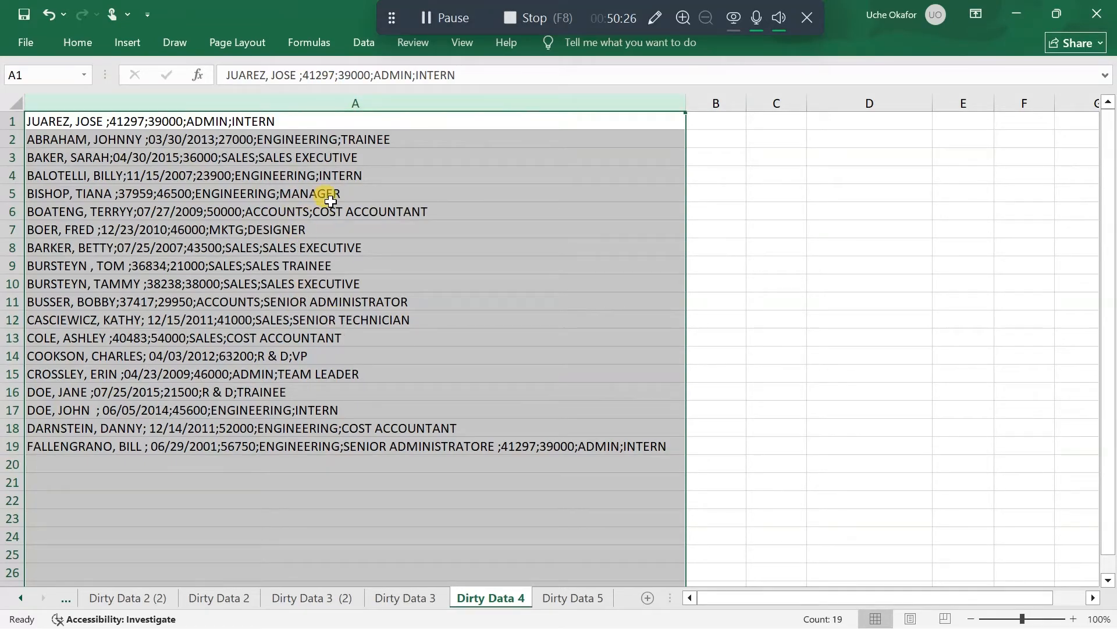
{"action": "left_click", "coordinate": [361, 44]}
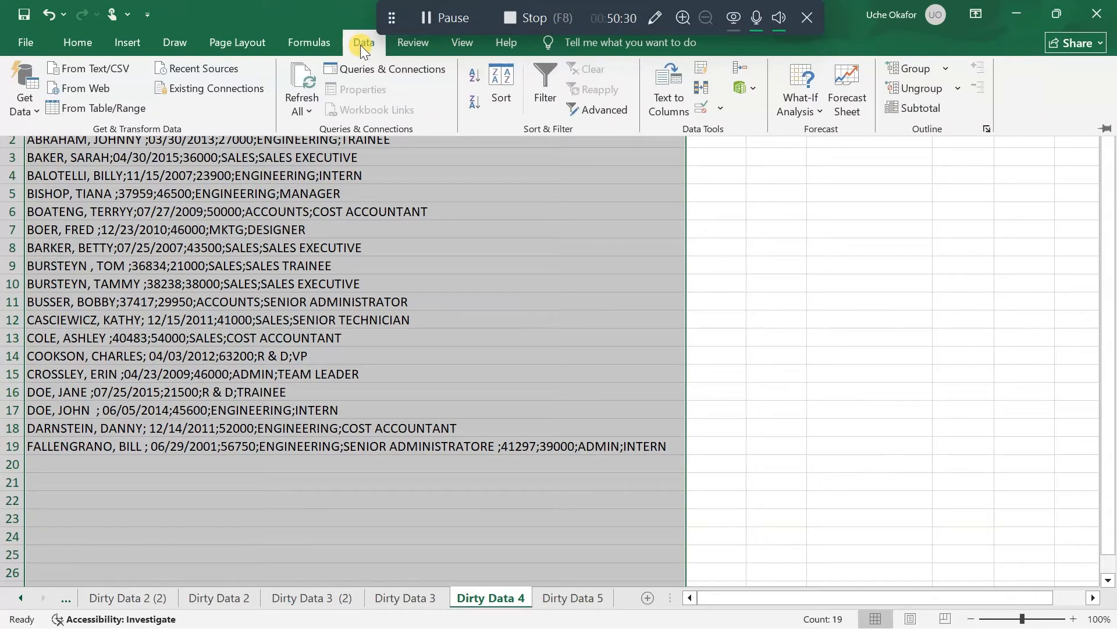
{"action": "left_click", "coordinate": [664, 102]}
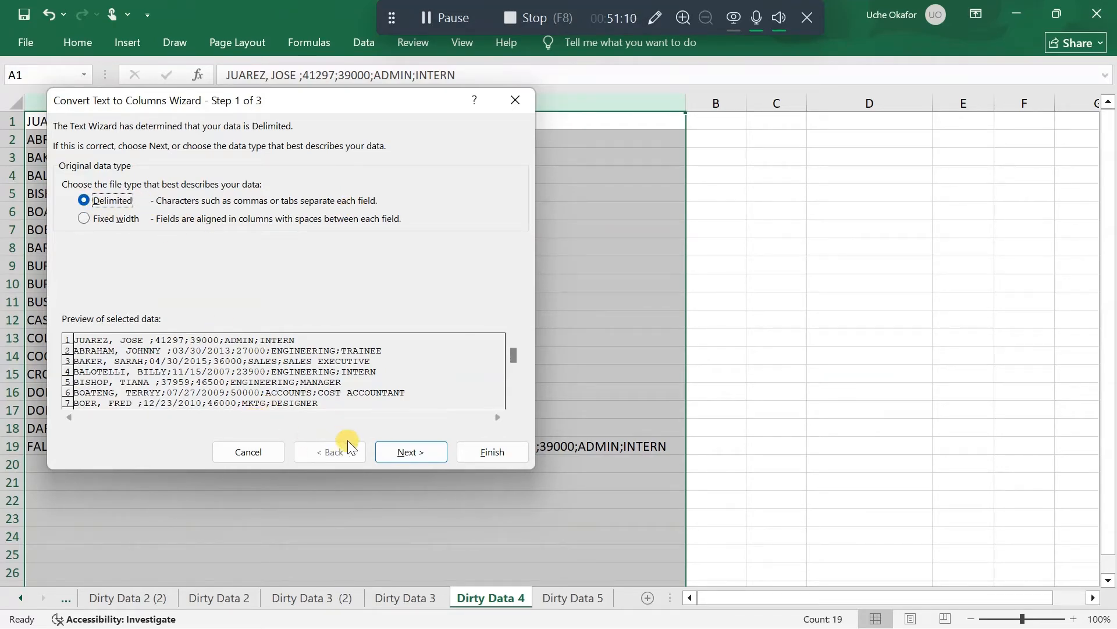
{"action": "left_click", "coordinate": [403, 451]}
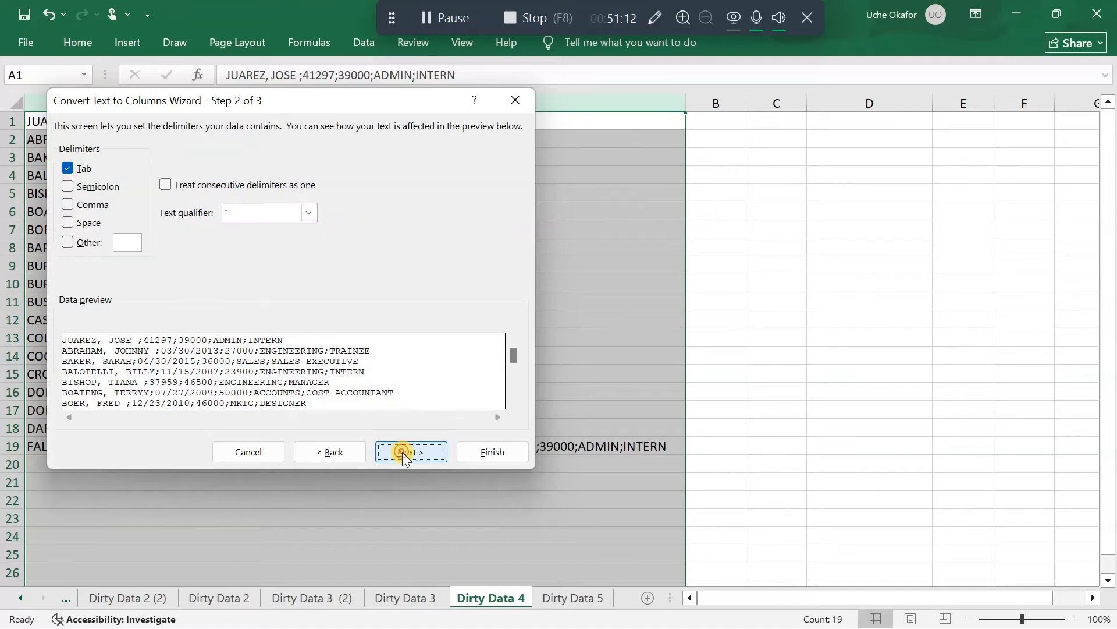
{"action": "left_click", "coordinate": [68, 188]}
{"action": "left_click", "coordinate": [64, 164]}
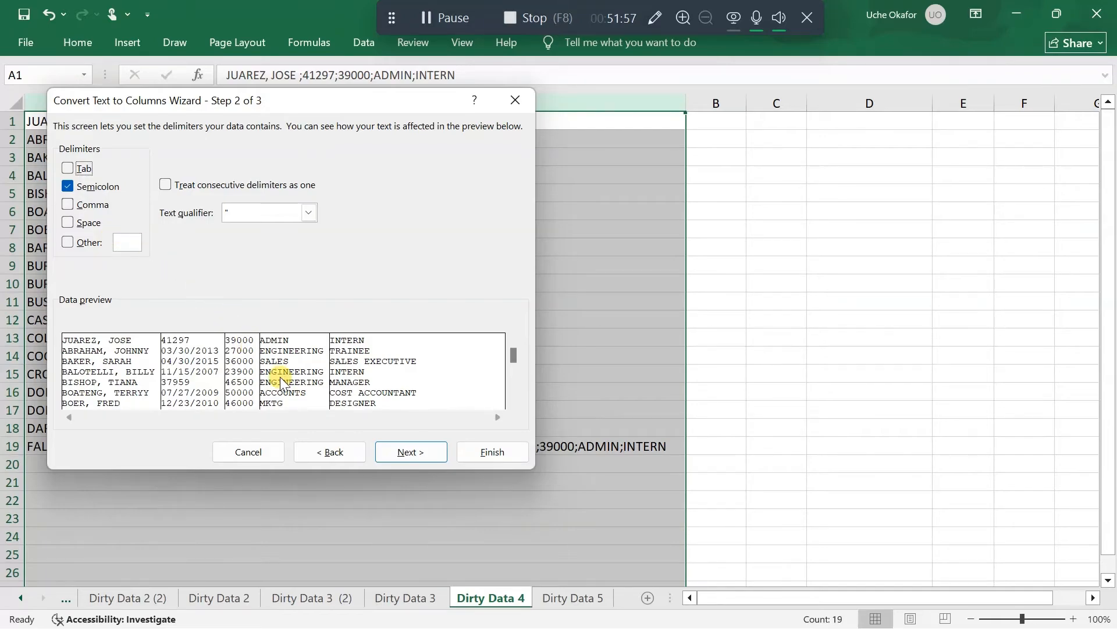
Set the second column's format to Date DMY, keep the other columns General, and complete the semicolon split
{"action": "left_click", "coordinate": [404, 453]}
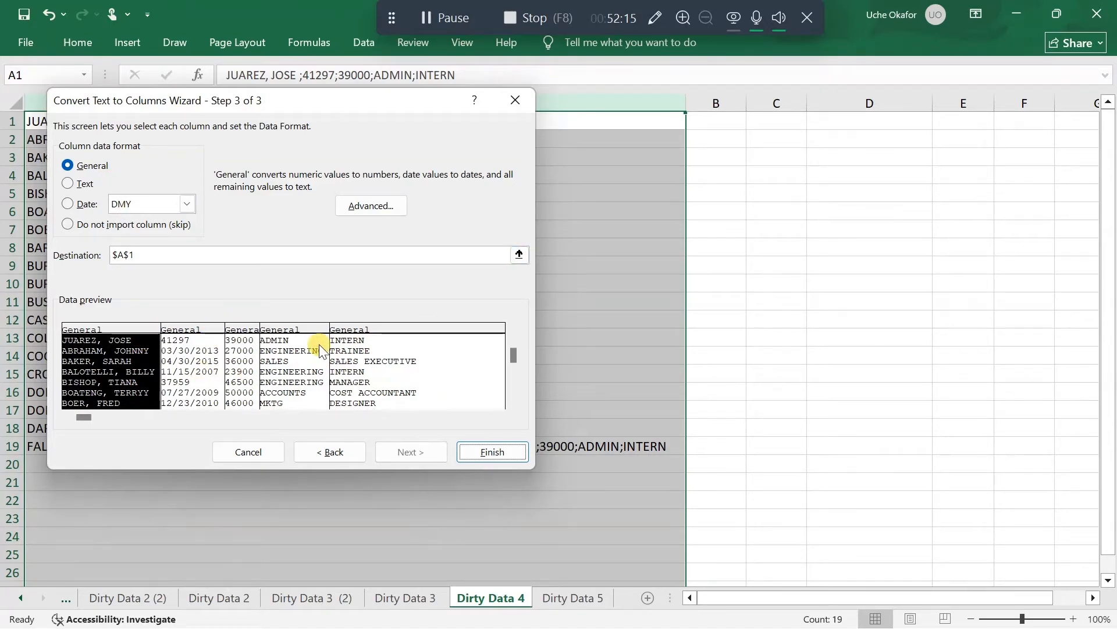
{"action": "left_click", "coordinate": [200, 331]}
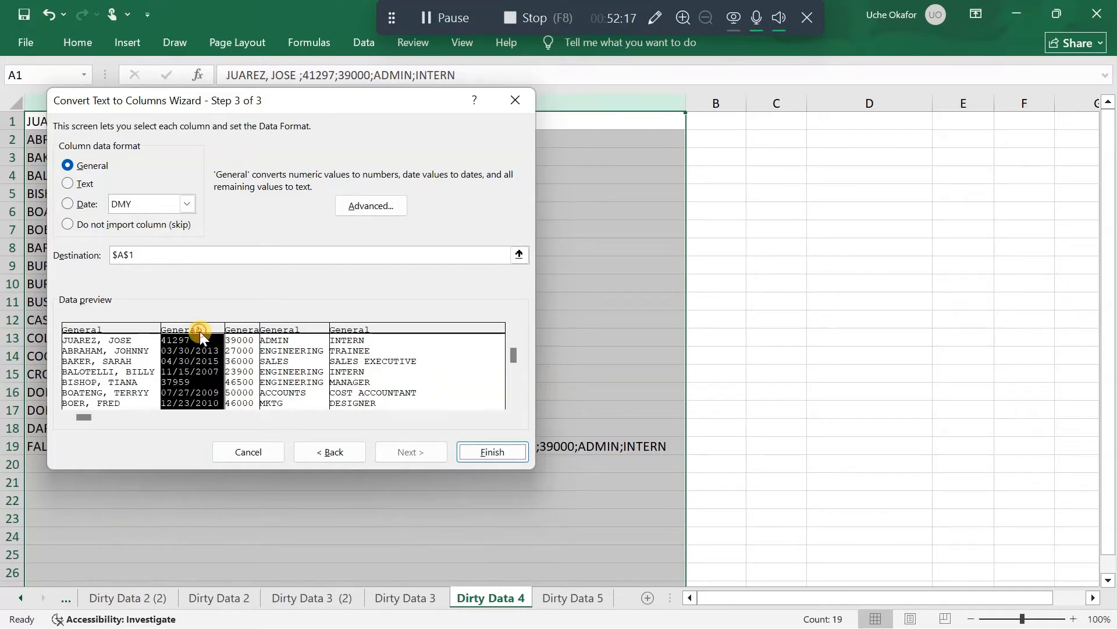
{"action": "left_click", "coordinate": [65, 203]}
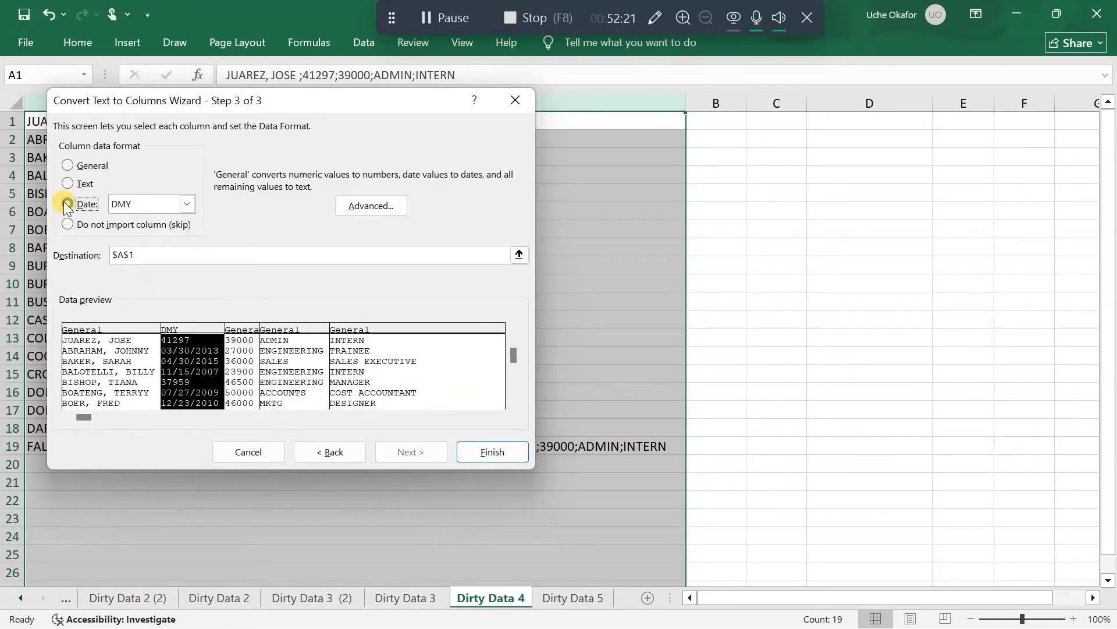
{"action": "left_click", "coordinate": [187, 203]}
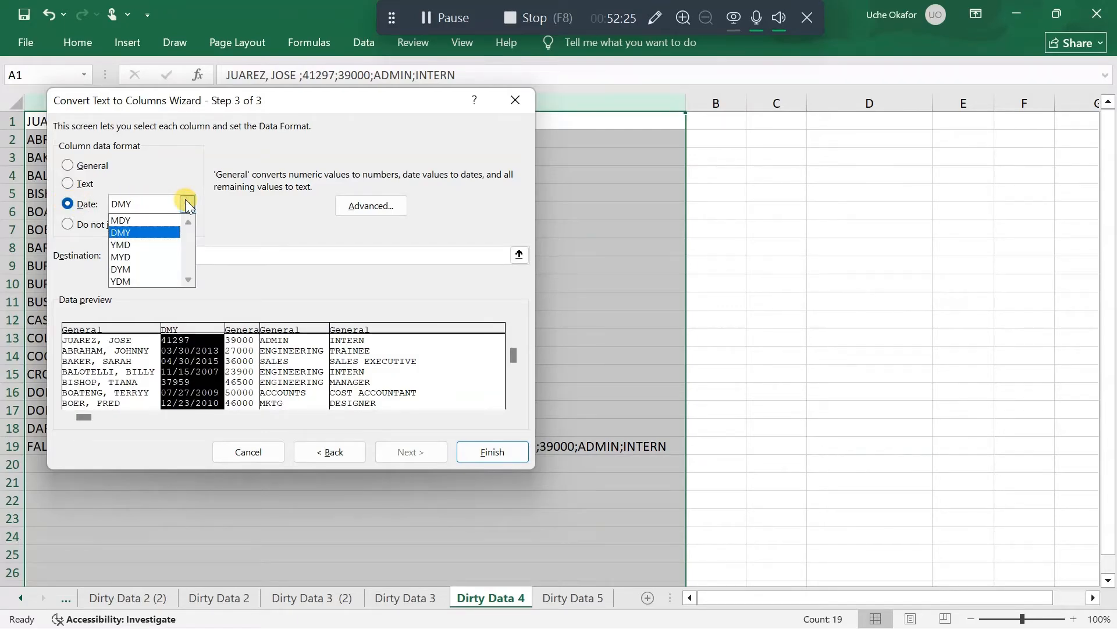
{"action": "left_click", "coordinate": [187, 203]}
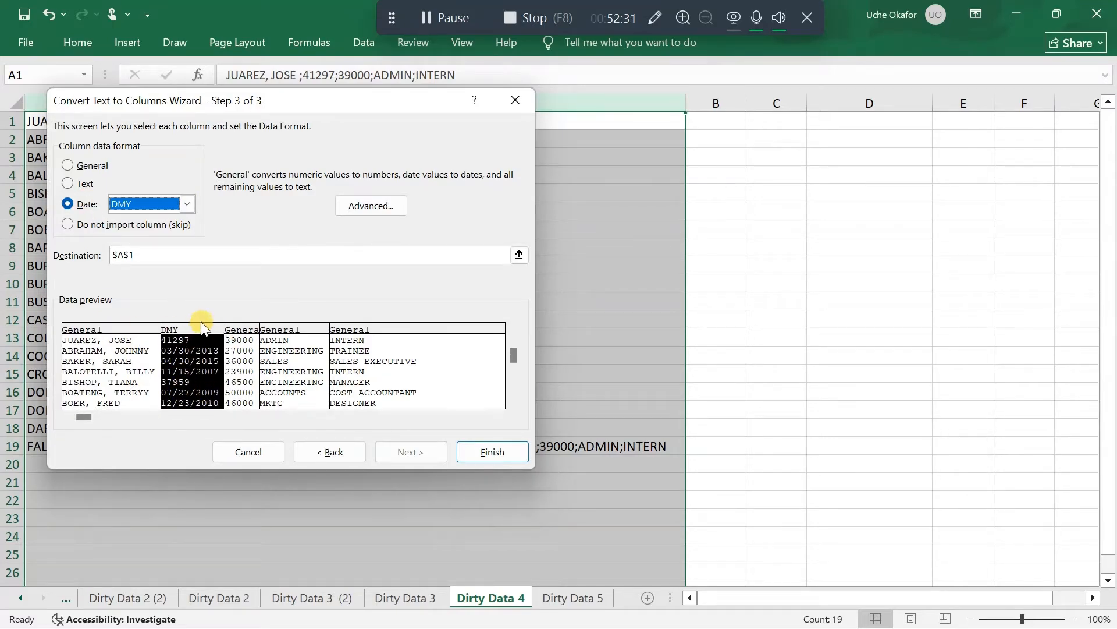
{"action": "left_click", "coordinate": [248, 337]}
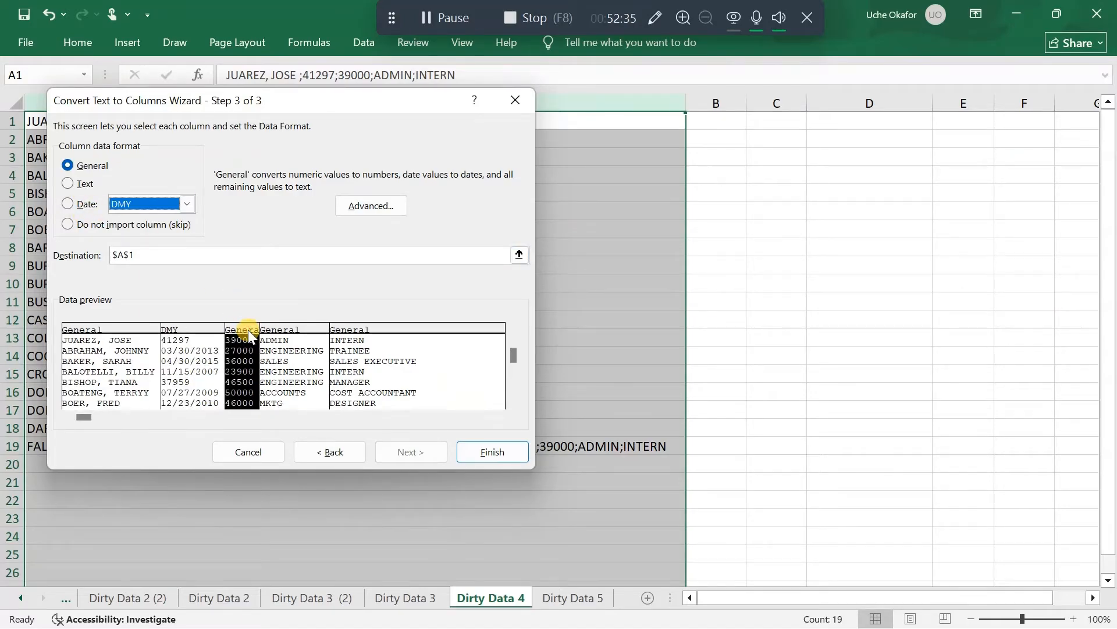
{"action": "left_click", "coordinate": [298, 330]}
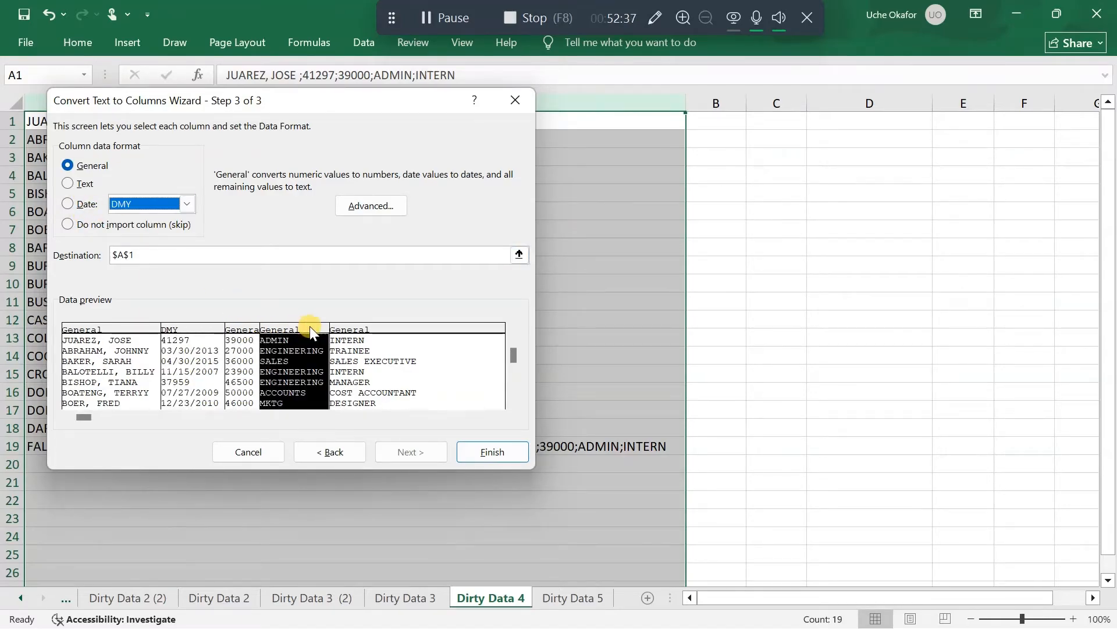
{"action": "left_click", "coordinate": [375, 332]}
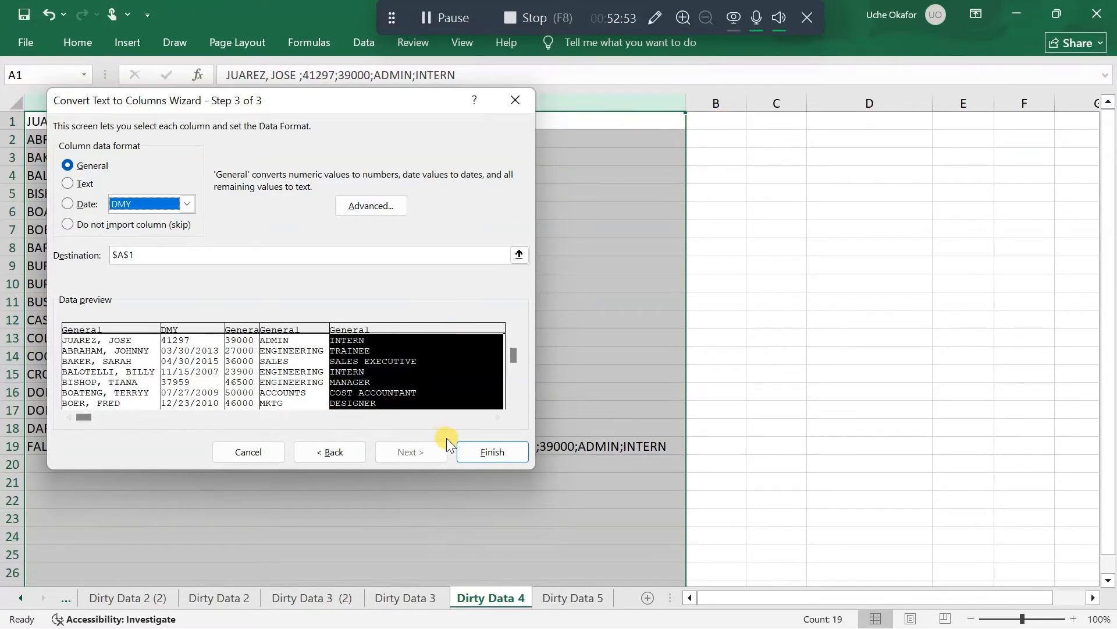
{"action": "left_click", "coordinate": [492, 453]}
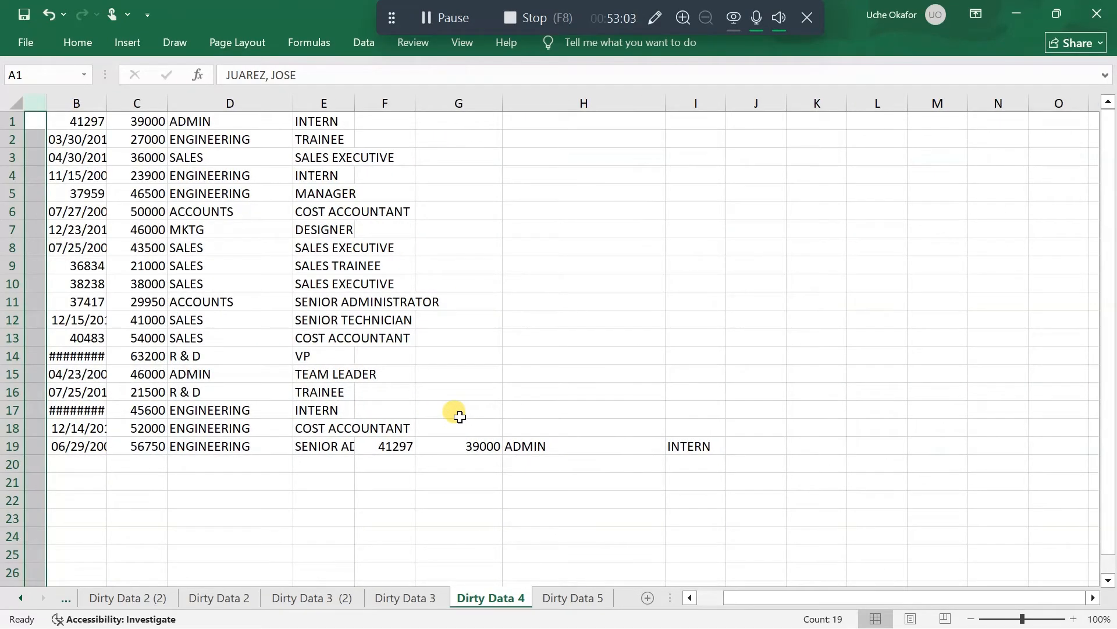
Narrow column A to less than half its width, closer to the length of the employee names
{"action": "scroll", "coordinate": [460, 417], "scroll_direction": "left", "scroll_amount": 1}
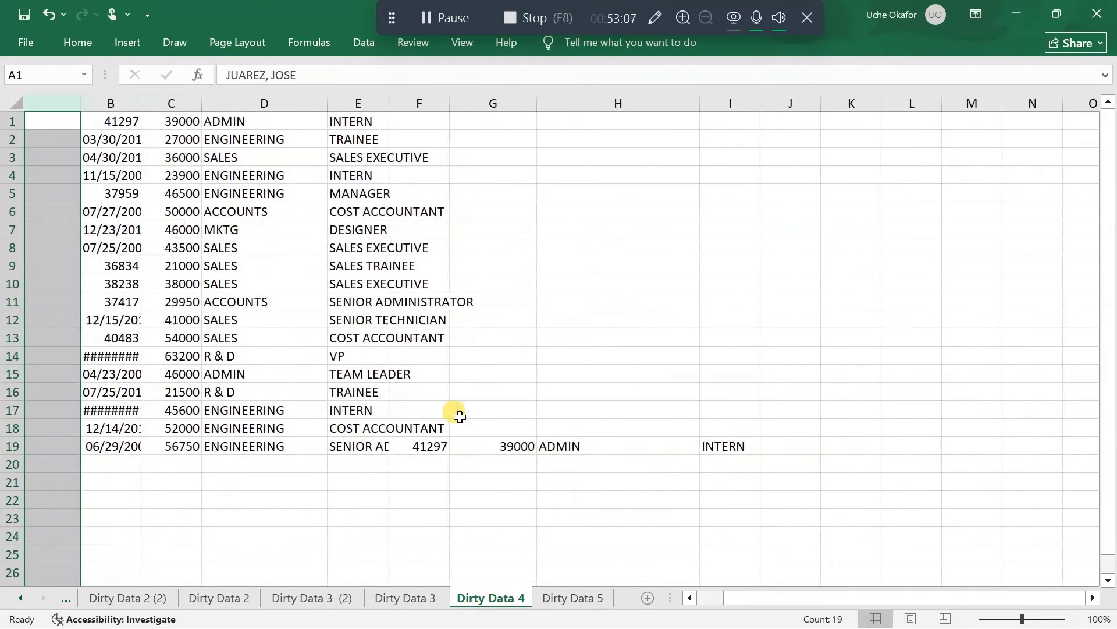
{"action": "scroll", "coordinate": [460, 417], "scroll_direction": "right", "scroll_amount": 1}
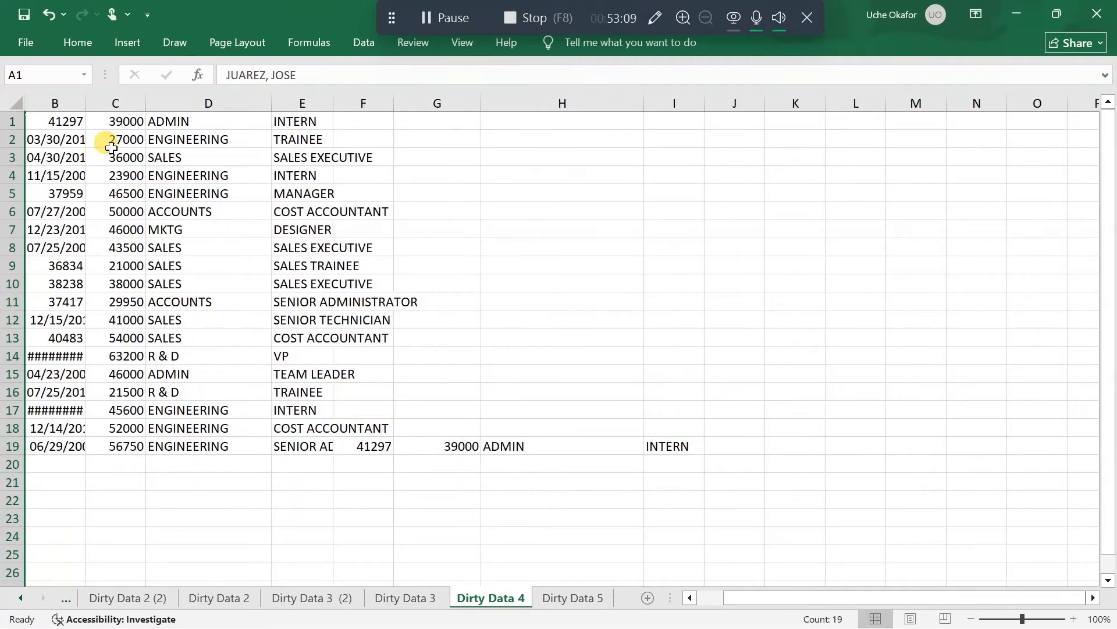
{"action": "scroll", "coordinate": [76, 158], "scroll_direction": "left", "scroll_amount": 1}
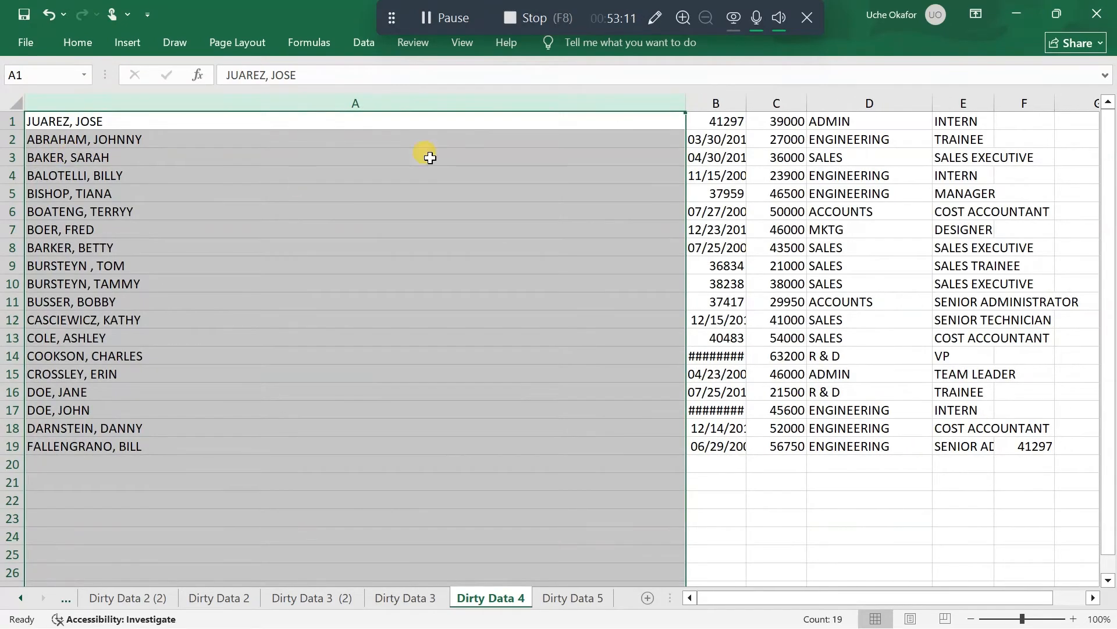
{"action": "left_click_drag", "start_coordinate": [687, 103], "coordinate": [451, 120]}
{"action": "left_click", "coordinate": [408, 120]}
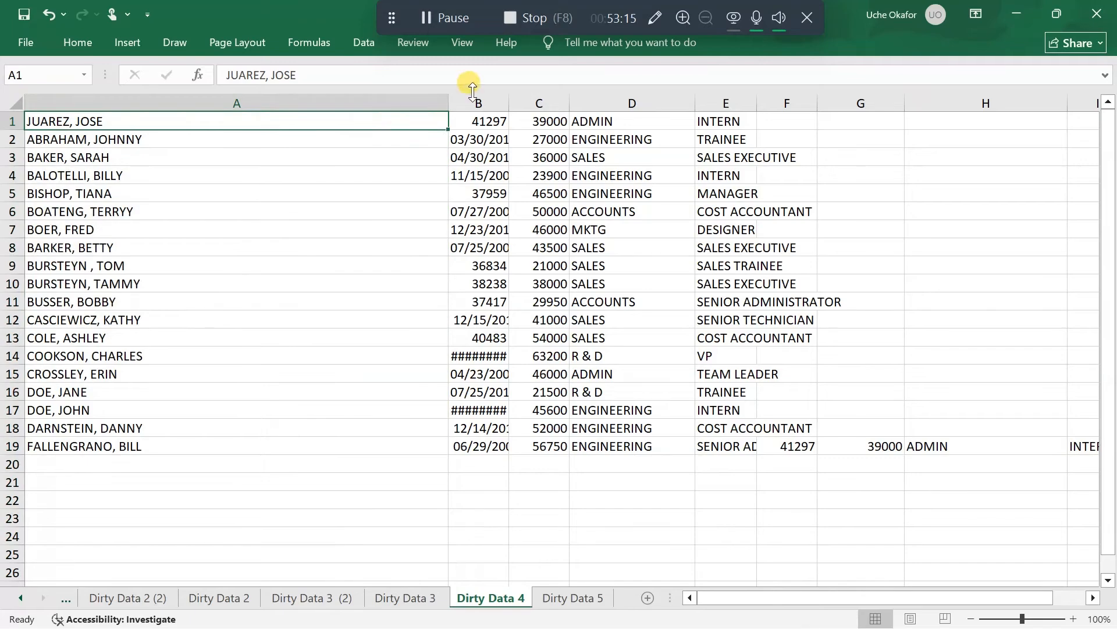
{"action": "left_click_drag", "start_coordinate": [447, 101], "coordinate": [276, 121]}
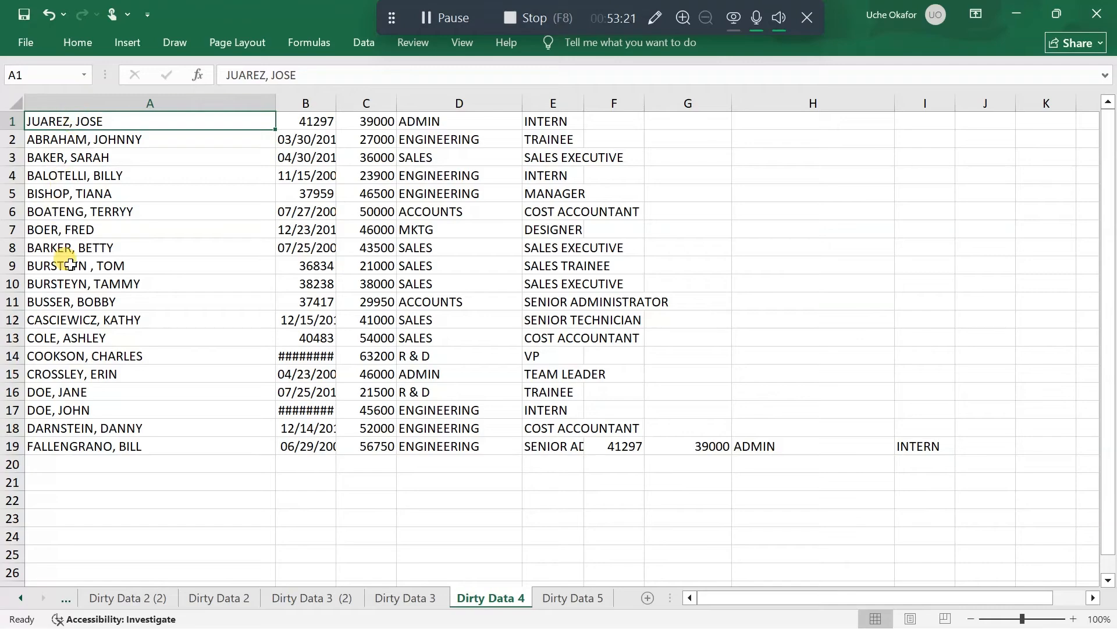
Insert an empty column between the employee names and the date column
{"action": "left_click", "coordinate": [70, 264]}
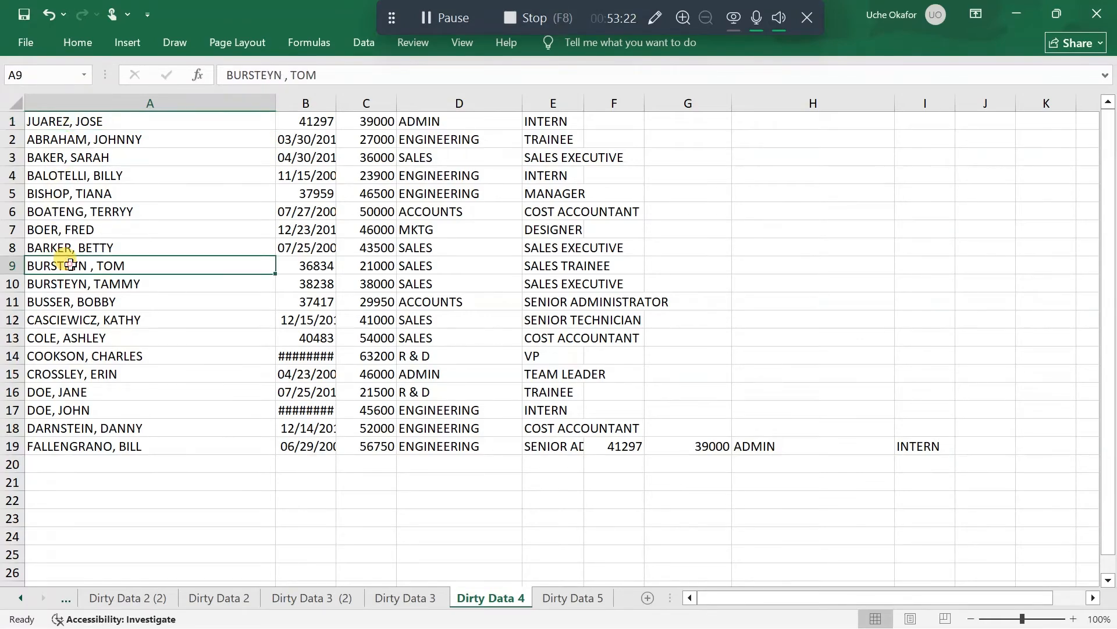
{"action": "left_click", "coordinate": [104, 231]}
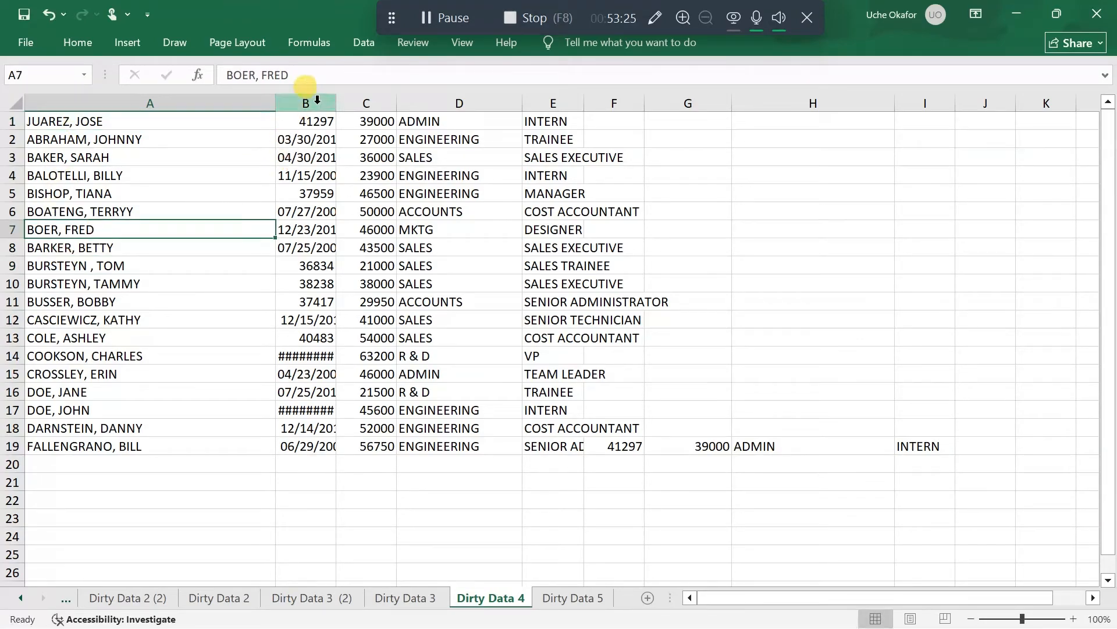
{"action": "right_click", "coordinate": [316, 102]}
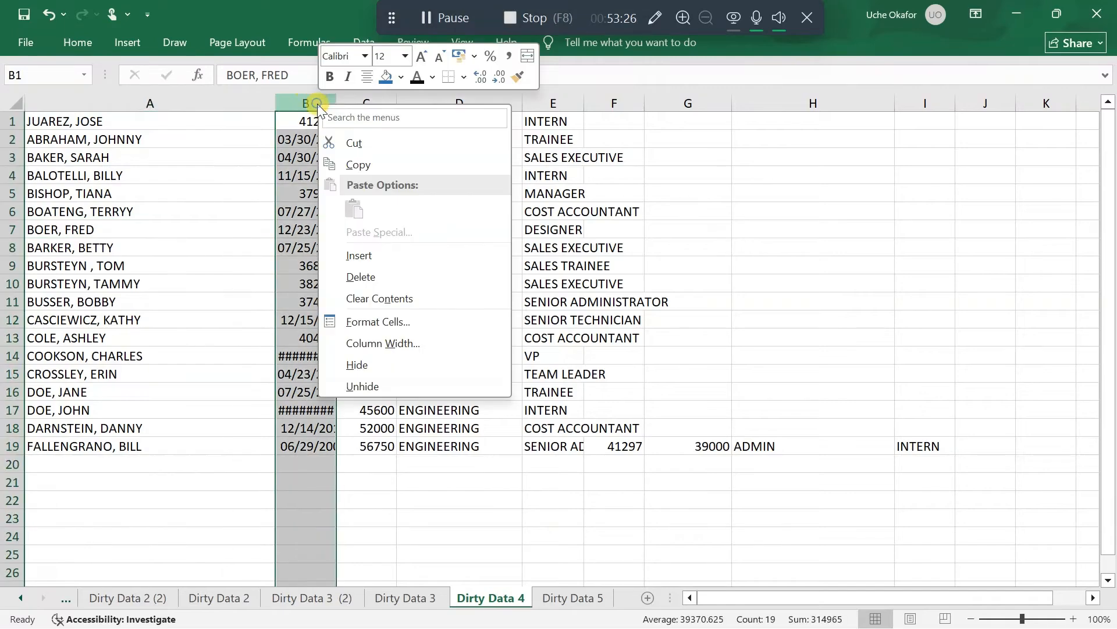
{"action": "left_click", "coordinate": [406, 247]}
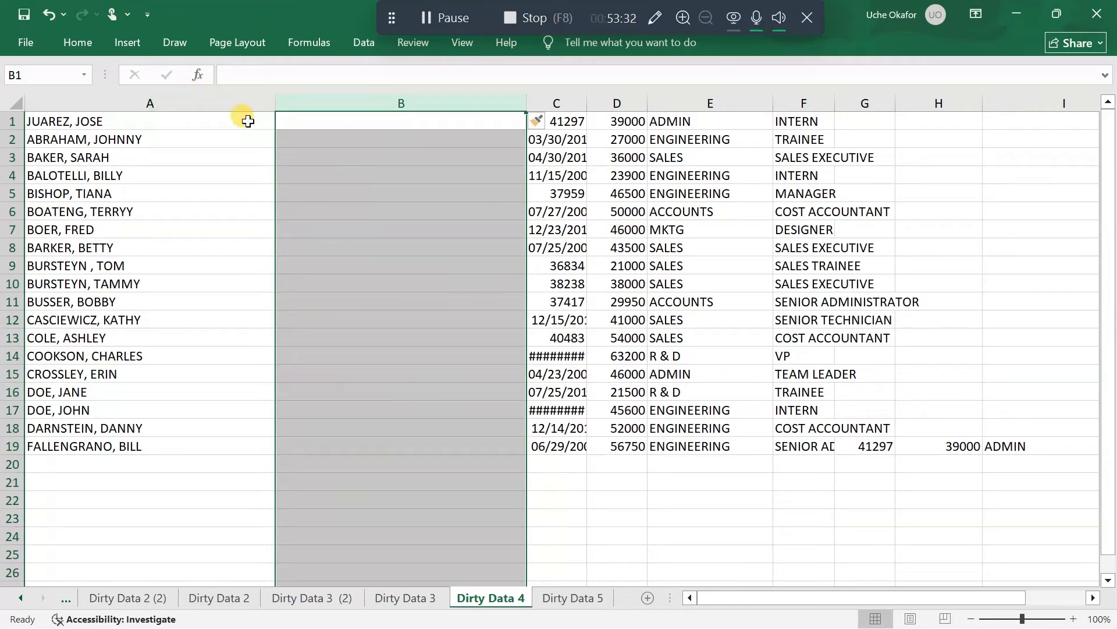
Split the names in column A into last and first names with Text to Columns, using comma as the only delimiter and General format
{"action": "left_click", "coordinate": [237, 103]}
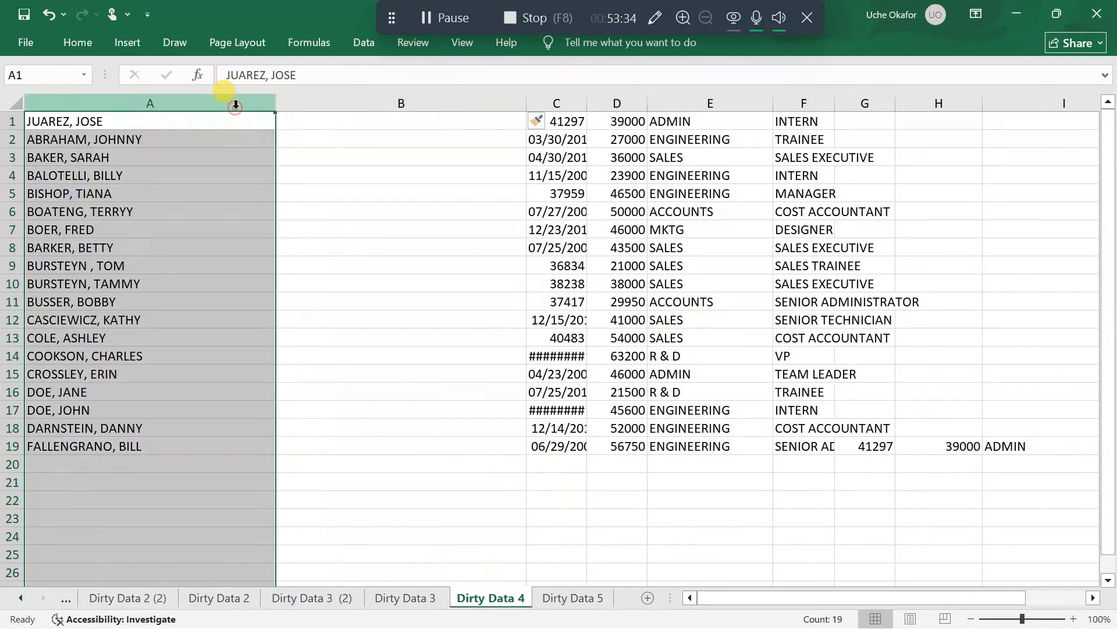
{"action": "left_click", "coordinate": [367, 41]}
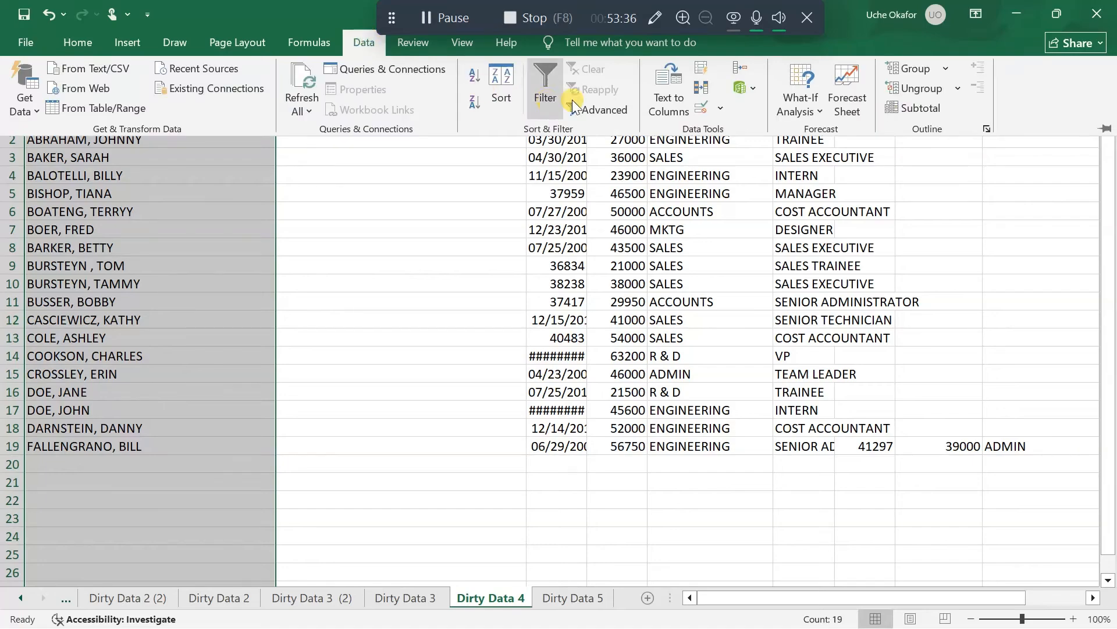
{"action": "left_click", "coordinate": [667, 97]}
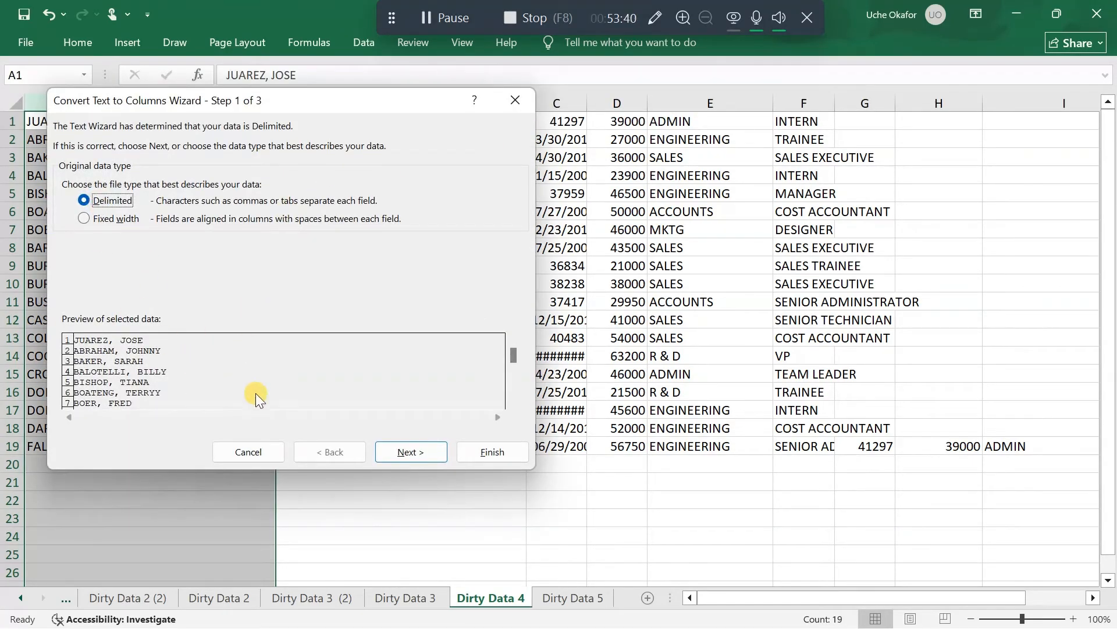
{"action": "left_click", "coordinate": [382, 450]}
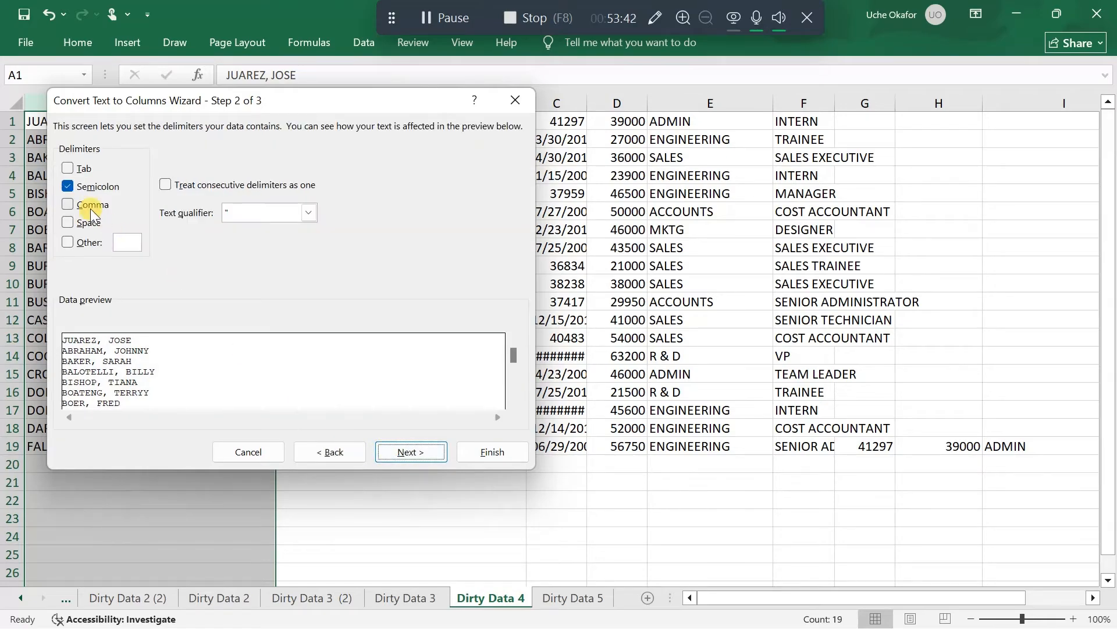
{"action": "left_click", "coordinate": [71, 207]}
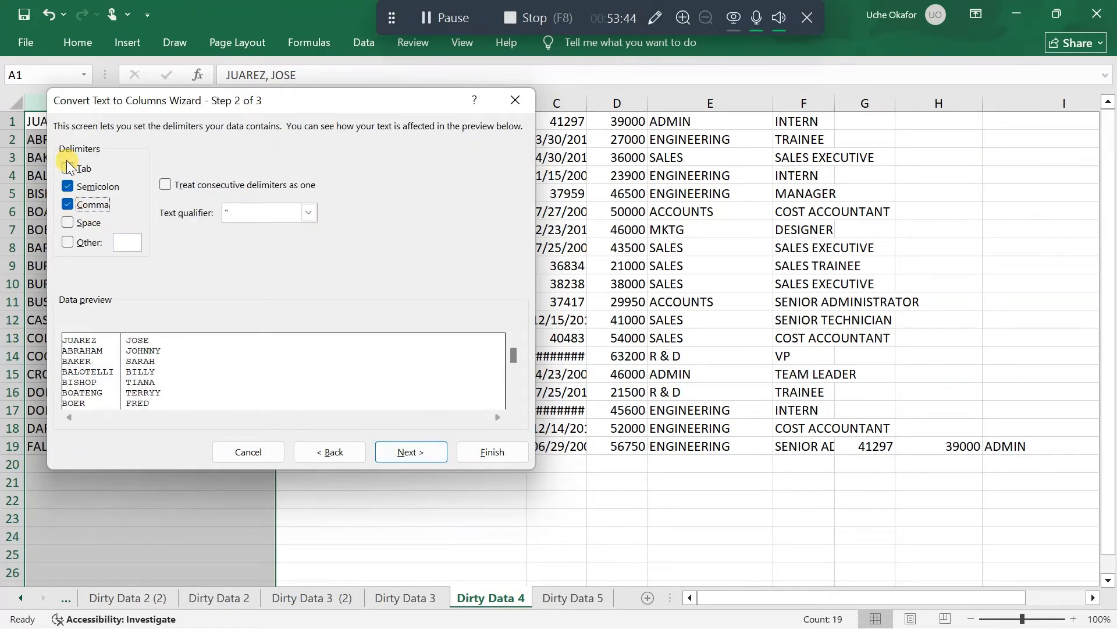
{"action": "left_click", "coordinate": [69, 187]}
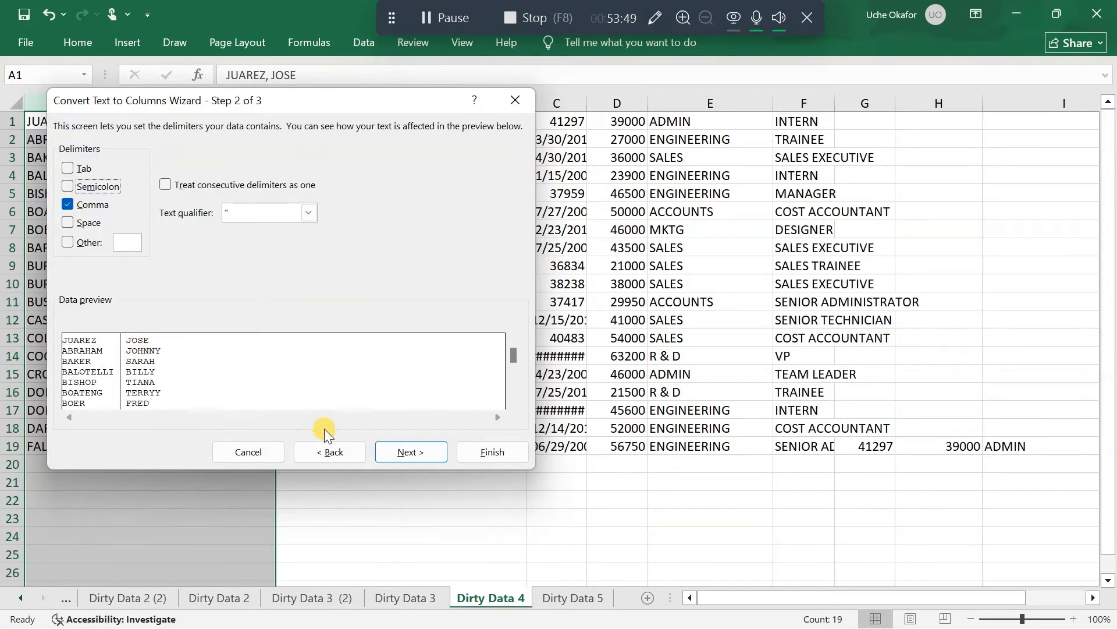
{"action": "left_click", "coordinate": [407, 451]}
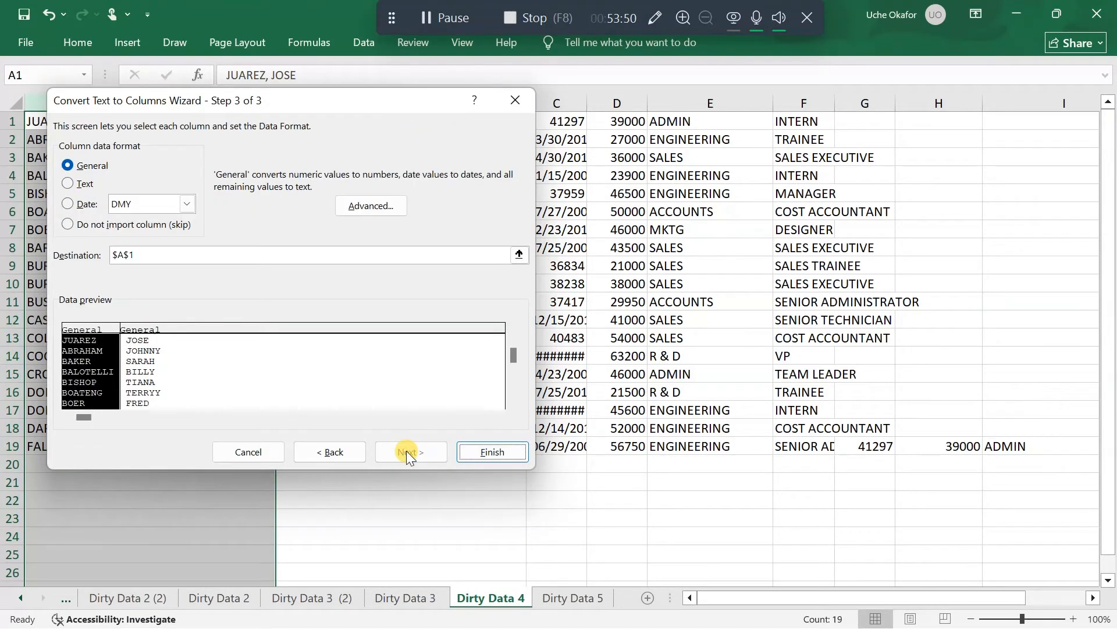
{"action": "left_click", "coordinate": [474, 453]}
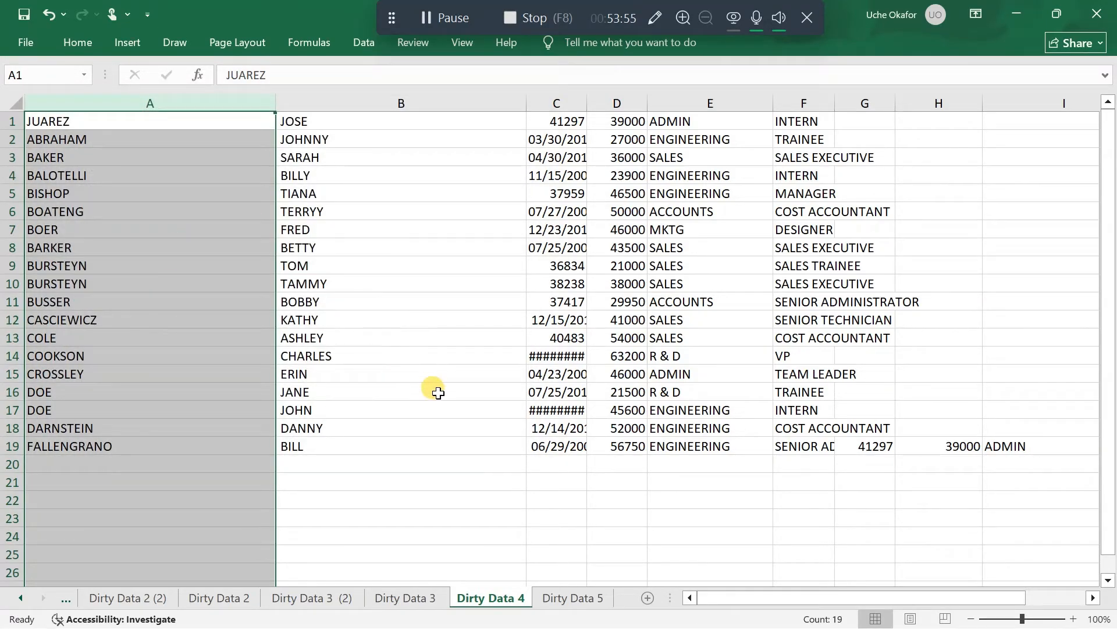
Auto-fit the job title column F and the date column C to their contents
{"action": "scroll", "coordinate": [438, 393], "scroll_direction": "right", "scroll_amount": 5}
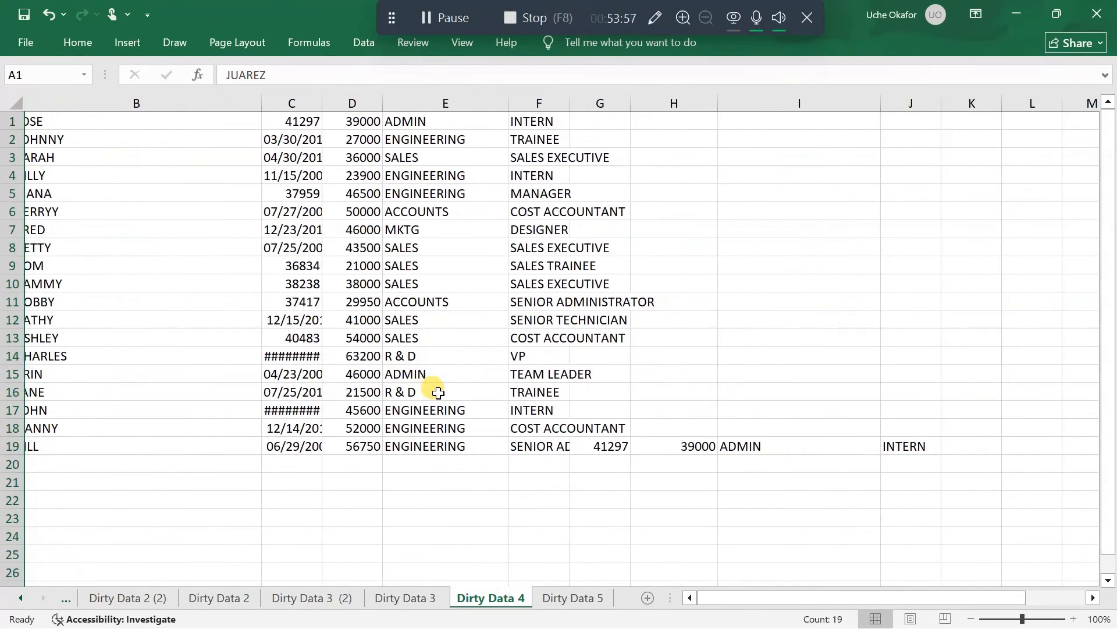
{"action": "scroll", "coordinate": [438, 393], "scroll_direction": "left", "scroll_amount": 1}
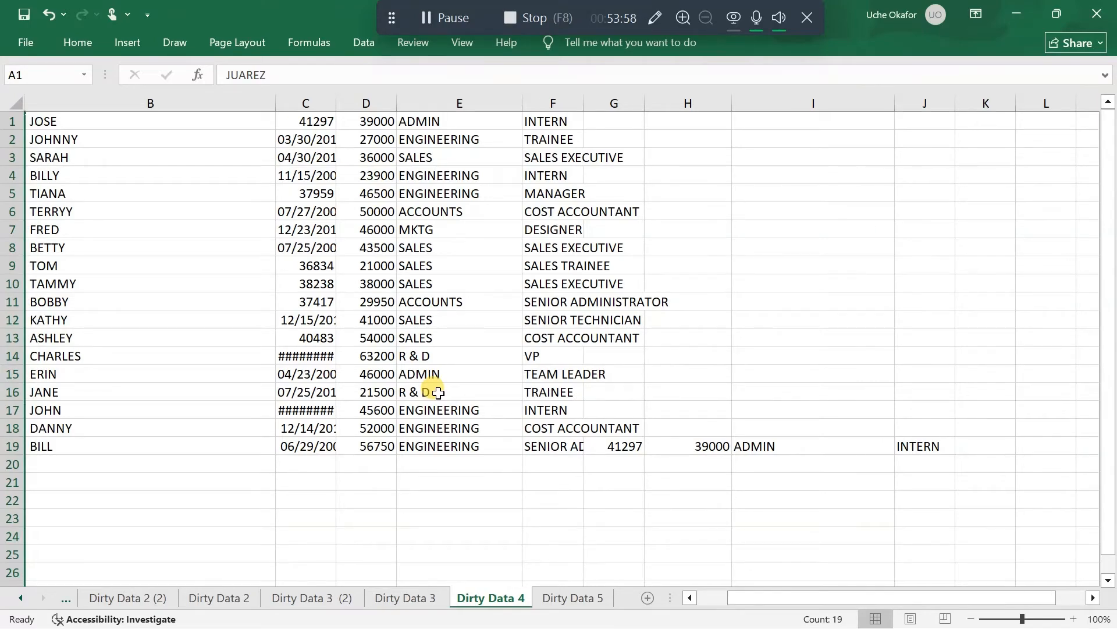
{"action": "double_click", "coordinate": [584, 103]}
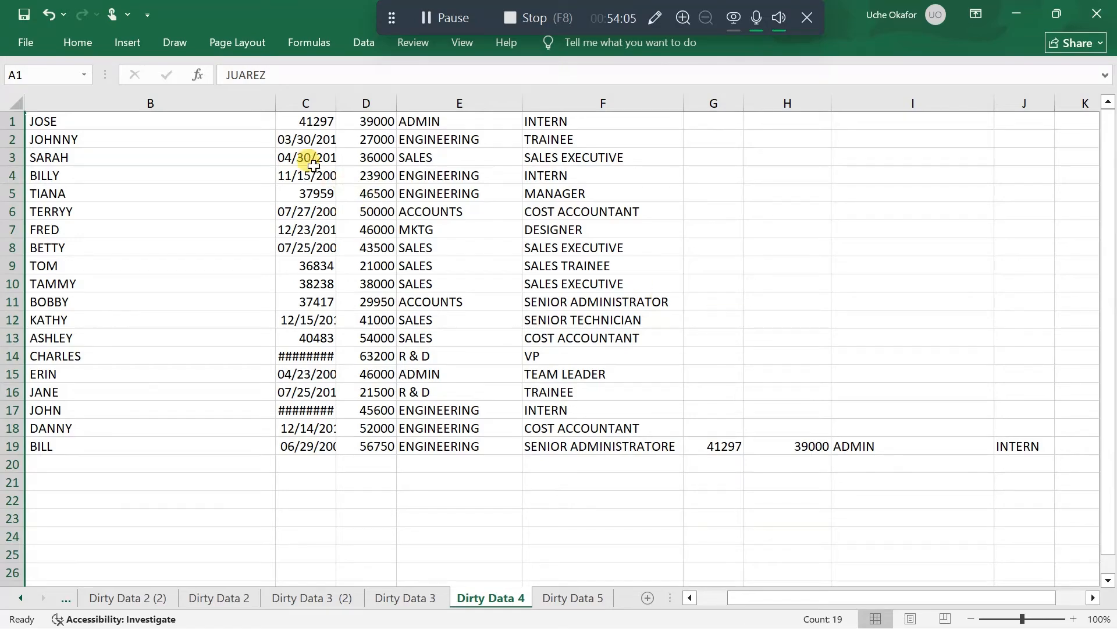
{"action": "double_click", "coordinate": [336, 103]}
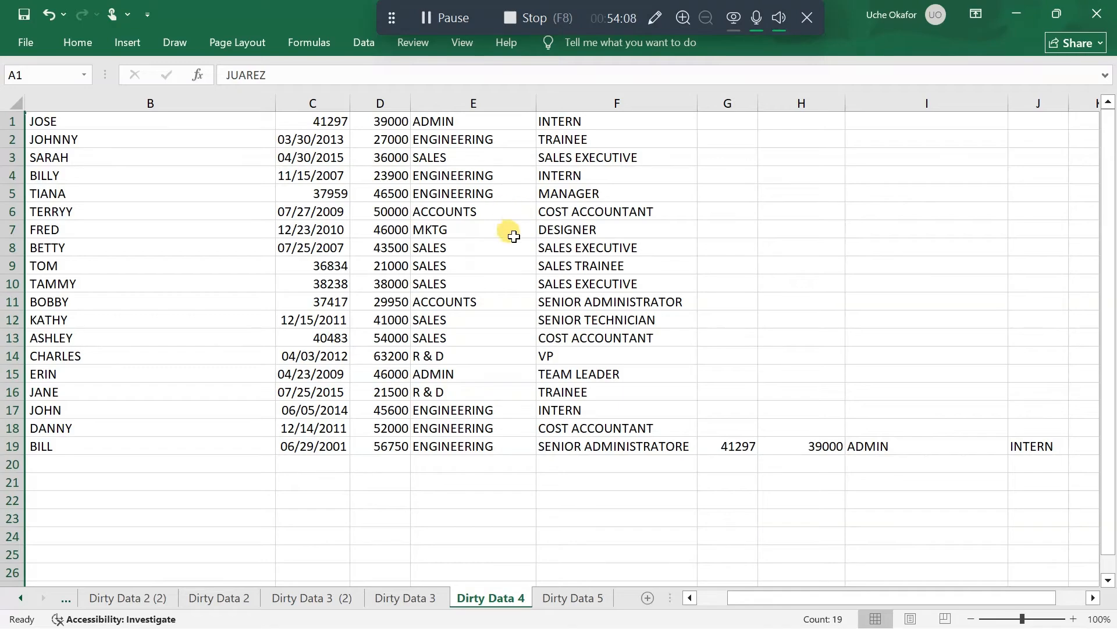
Insert an empty row above the first employee record for column headers
{"action": "scroll", "coordinate": [514, 236], "scroll_direction": "left", "scroll_amount": 2}
{"action": "scroll", "coordinate": [514, 236], "scroll_direction": "right", "scroll_amount": 2}
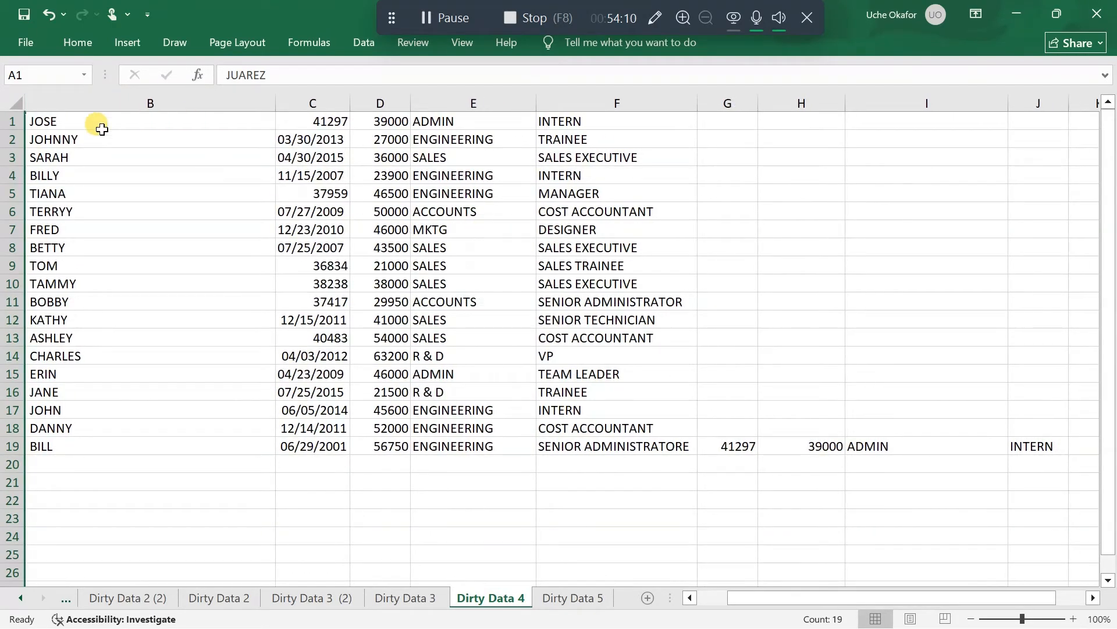
{"action": "right_click", "coordinate": [10, 121]}
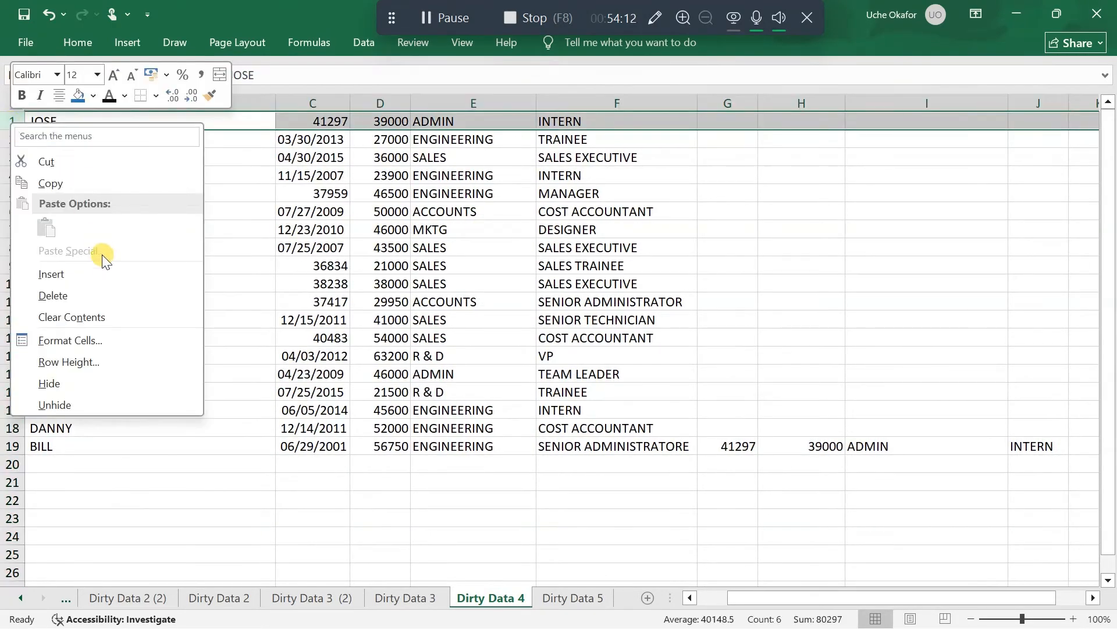
{"action": "left_click", "coordinate": [103, 271]}
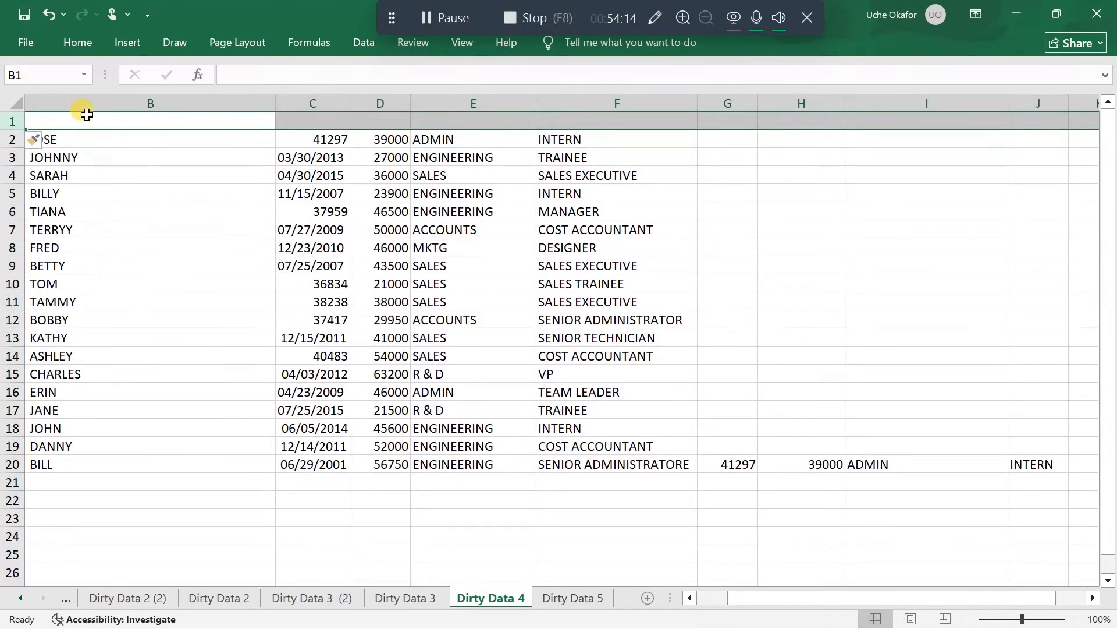
{"action": "left_click", "coordinate": [103, 119]}
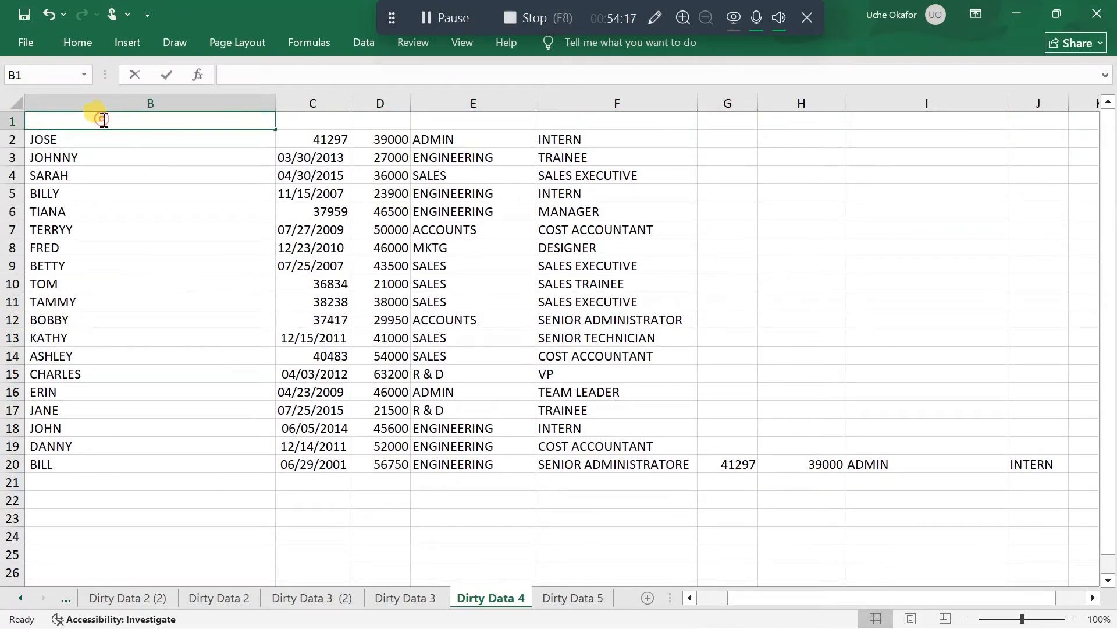
{"action": "double_click", "coordinate": [104, 120]}
{"action": "type", "text": "Fu"}
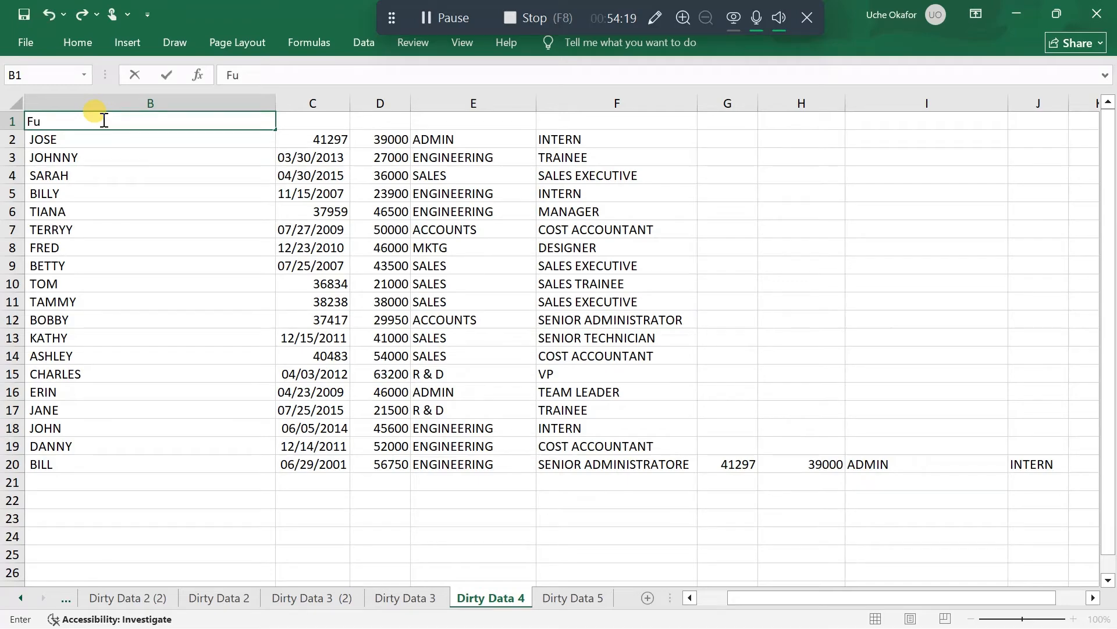
{"action": "key", "text": "BackSpace"}
{"action": "type", "text": "irst Name"}
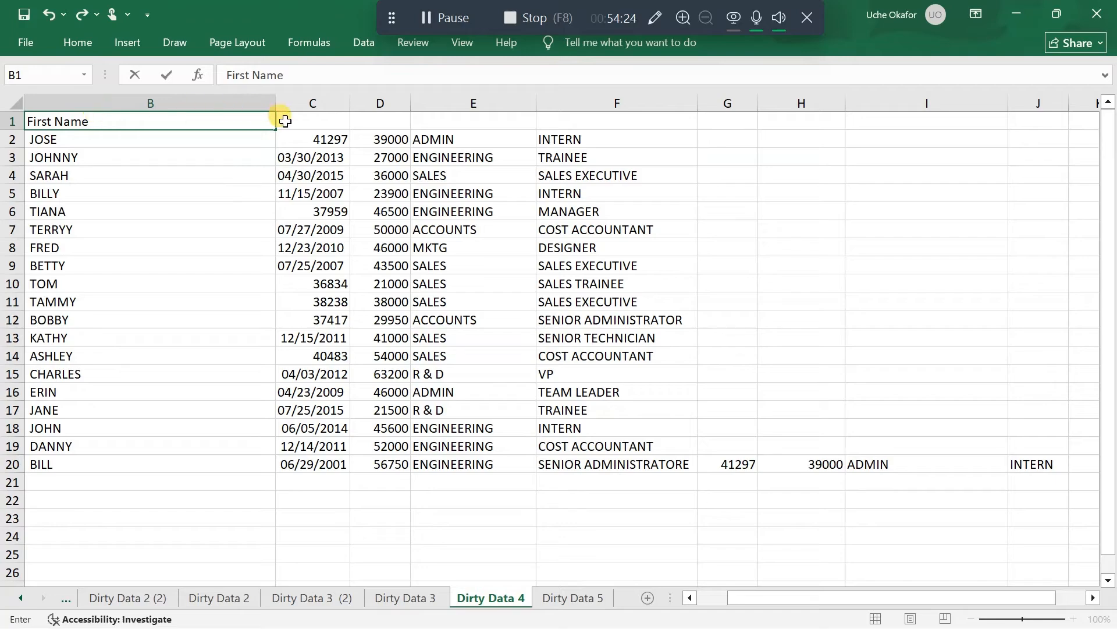
{"action": "scroll", "coordinate": [286, 121], "scroll_direction": "left", "scroll_amount": 2}
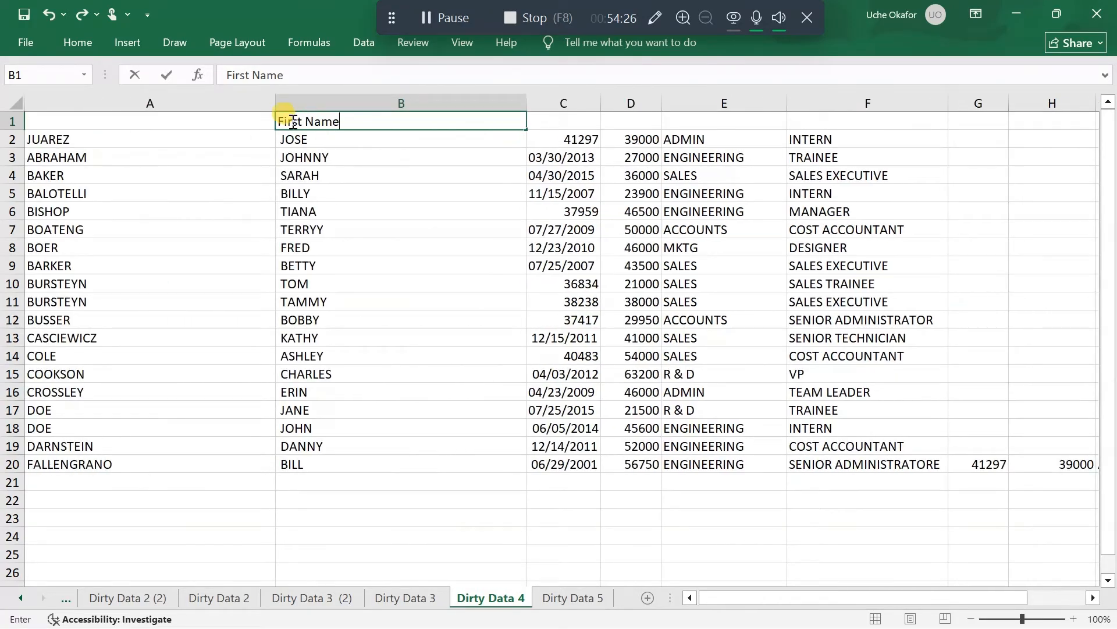
{"action": "triple_click", "coordinate": [338, 127]}
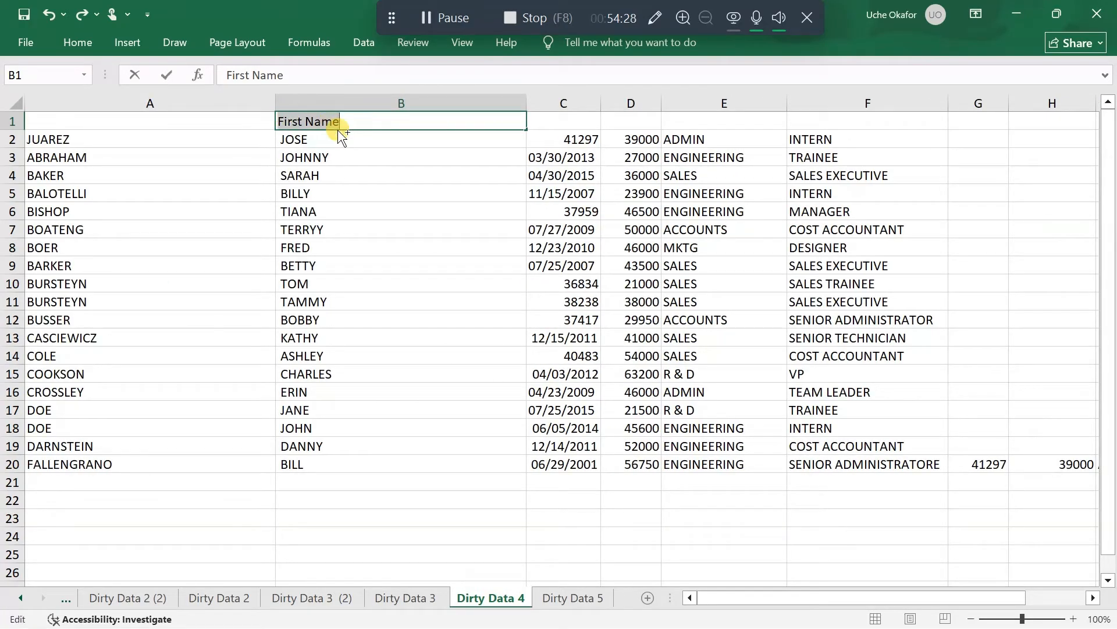
{"action": "key", "text": "BackSpace"}
{"action": "left_click", "coordinate": [215, 118]}
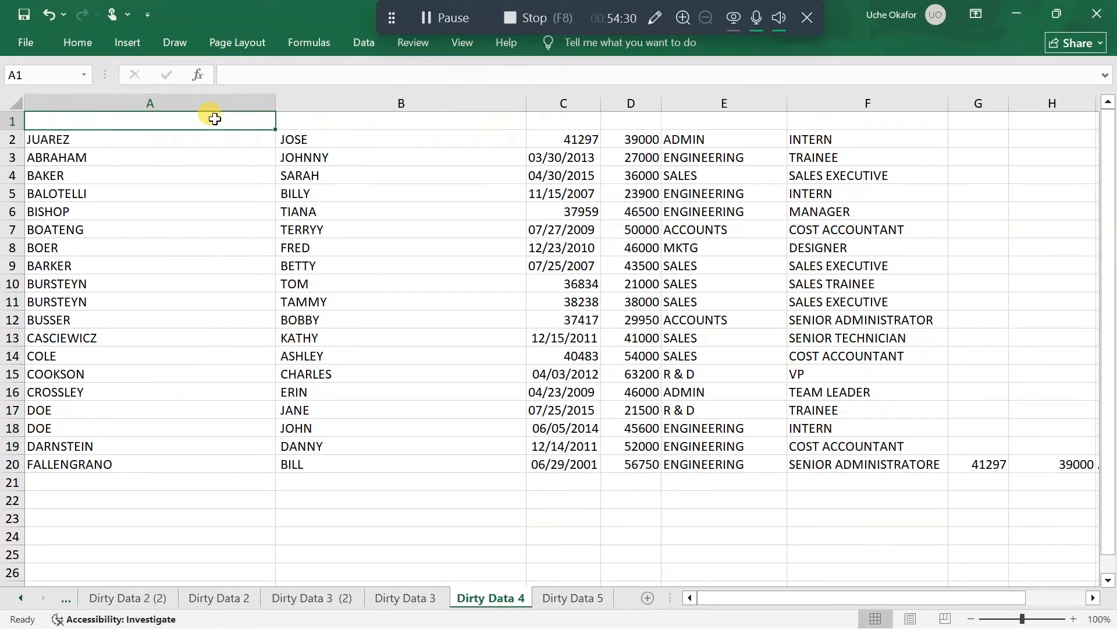
{"action": "double_click", "coordinate": [215, 118]}
{"action": "left_click", "coordinate": [225, 175]}
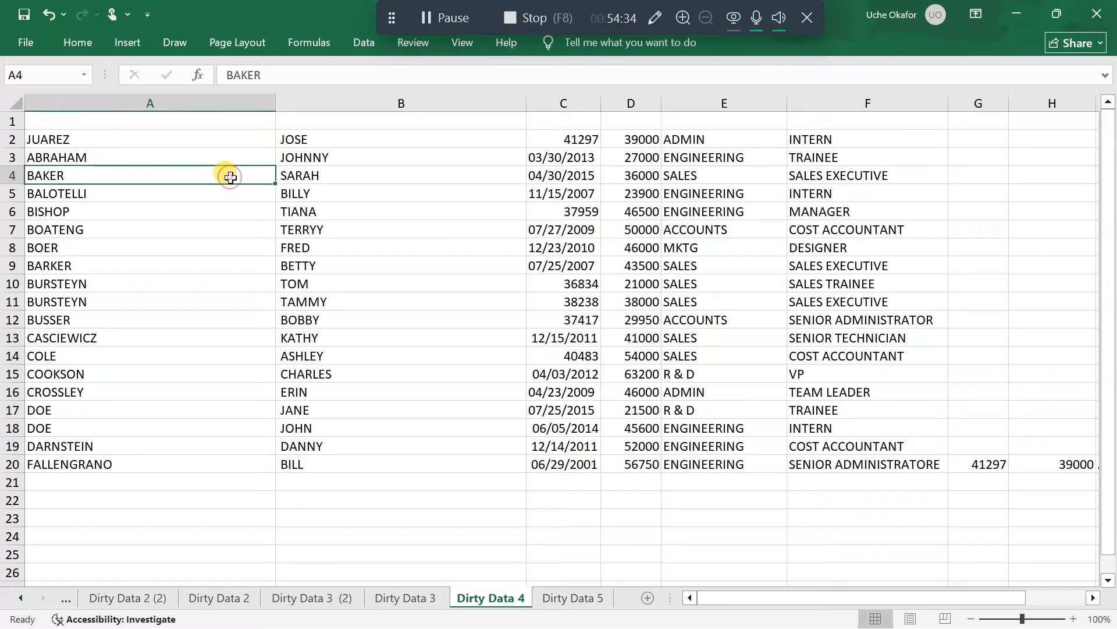
Enter the headers First Name in A1 and Last Name in B1
{"action": "left_click", "coordinate": [166, 119]}
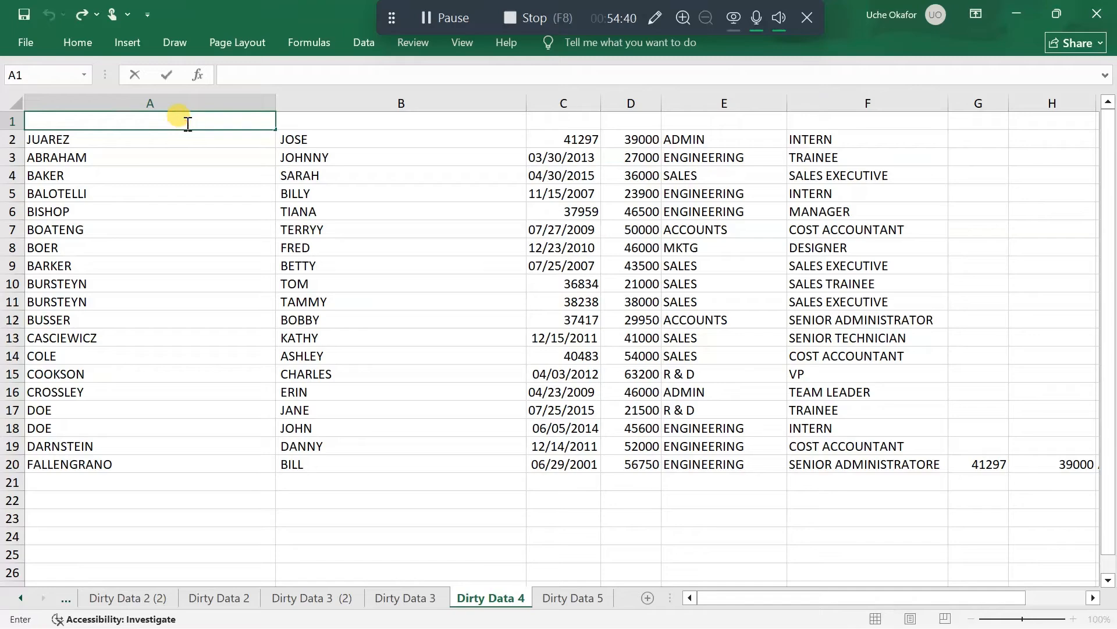
{"action": "type", "text": "First Nm"}
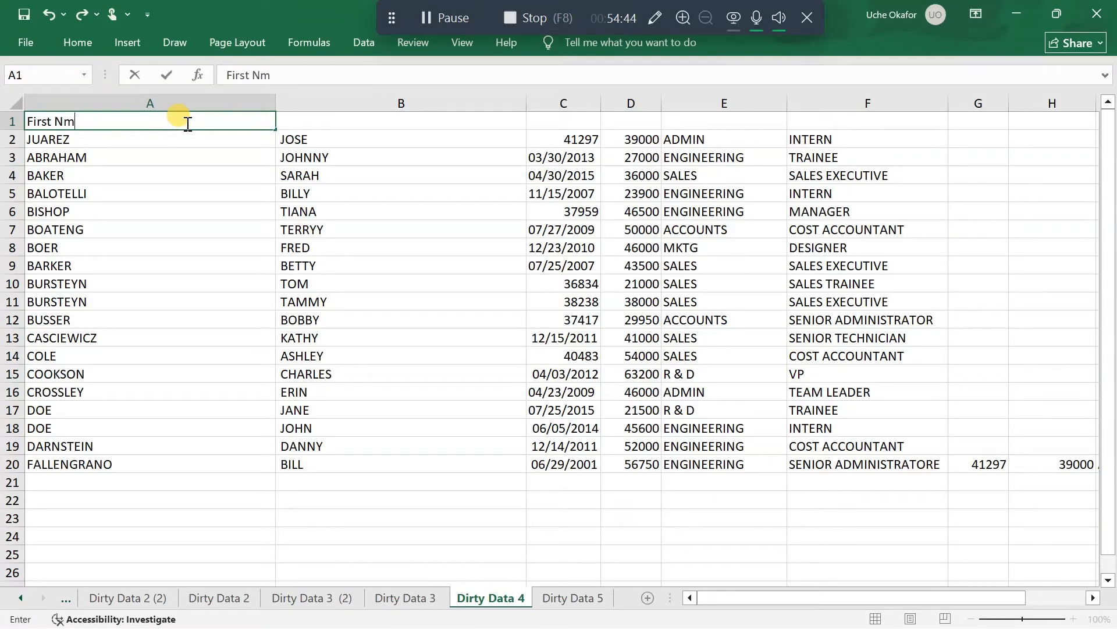
{"action": "key", "text": "BackSpace"}
{"action": "type", "text": "ame"}
{"action": "key", "text": "Tab"}
{"action": "type", "text": "La"}
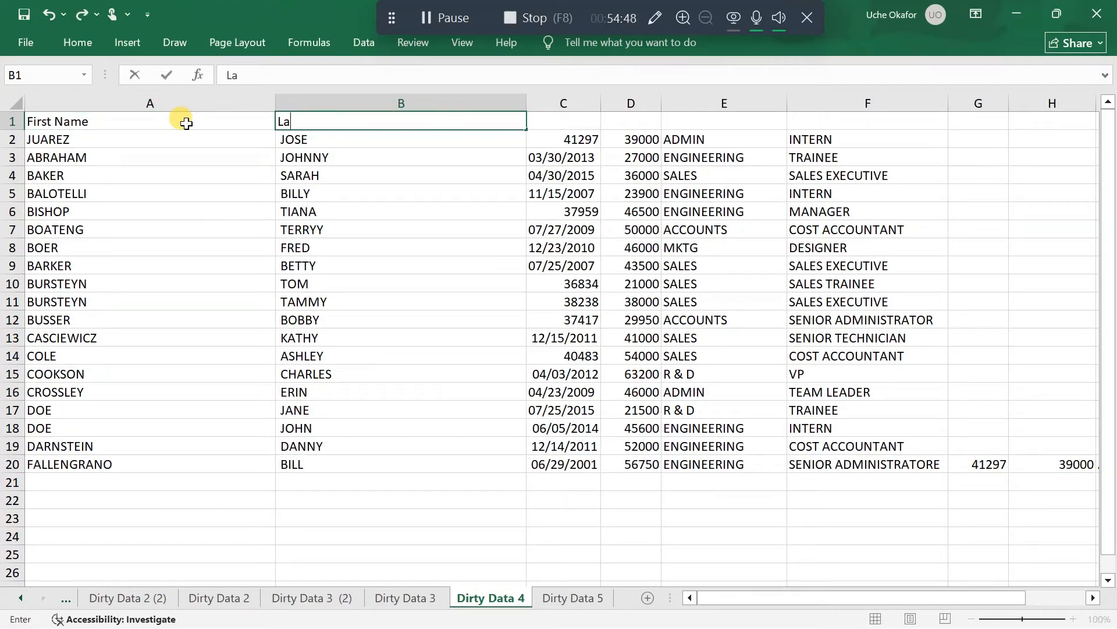
{"action": "type", "text": "st Name"}
{"action": "left_click", "coordinate": [359, 171]}
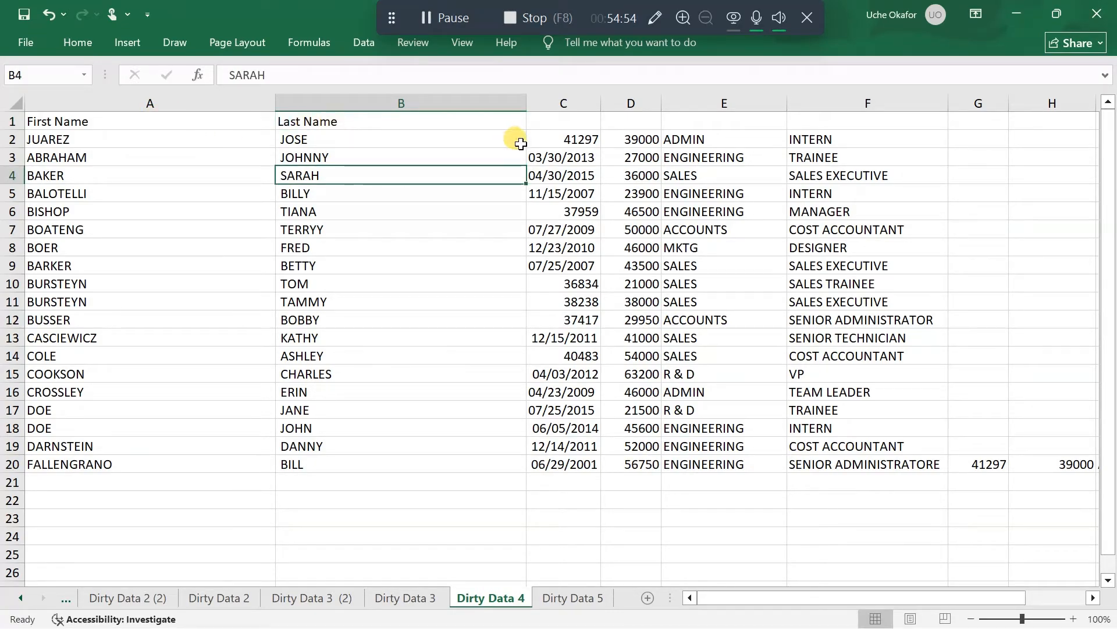
Enter the header Date Started in C1 above the dates
{"action": "left_click", "coordinate": [574, 127]}
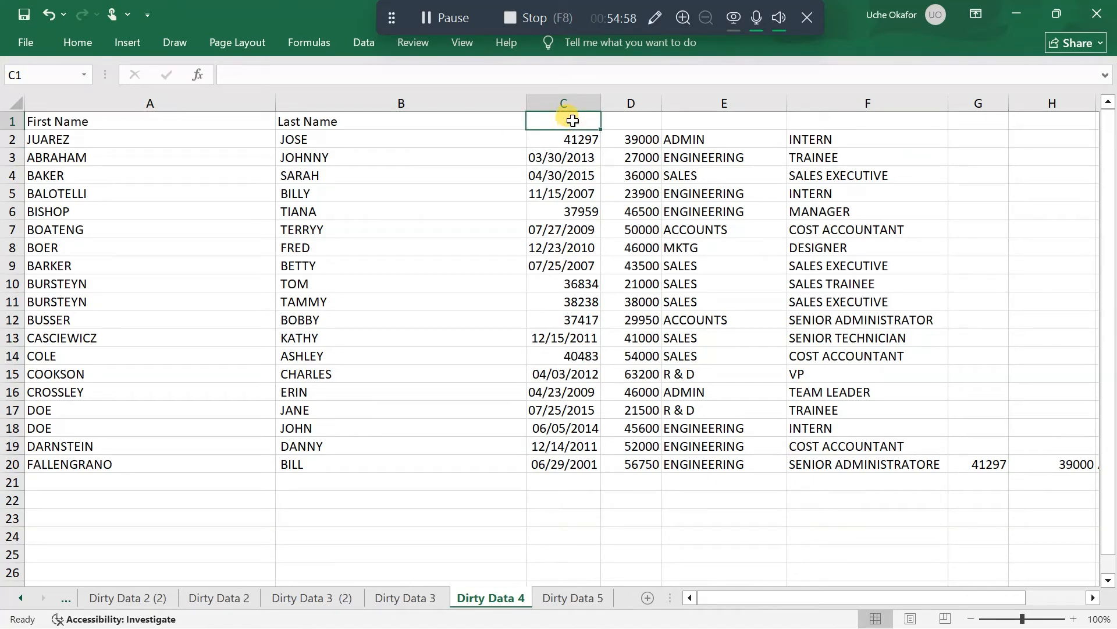
{"action": "type", "text": "D"}
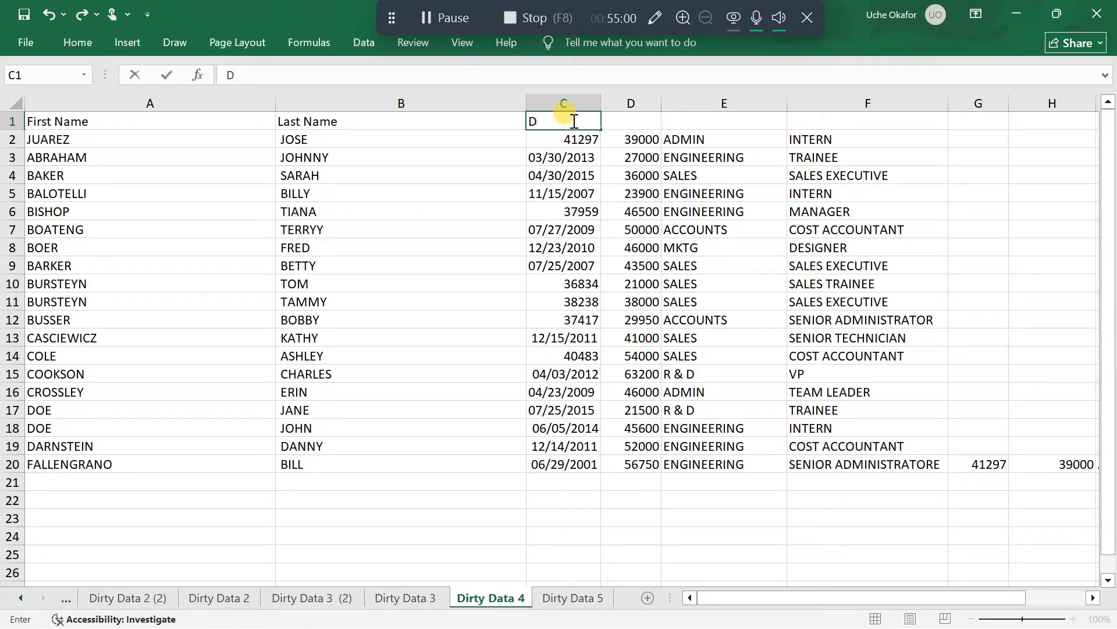
{"action": "type", "text": "ate Stsa"}
{"action": "key", "text": "BackSpace"}
{"action": "key", "text": "BackSpace"}
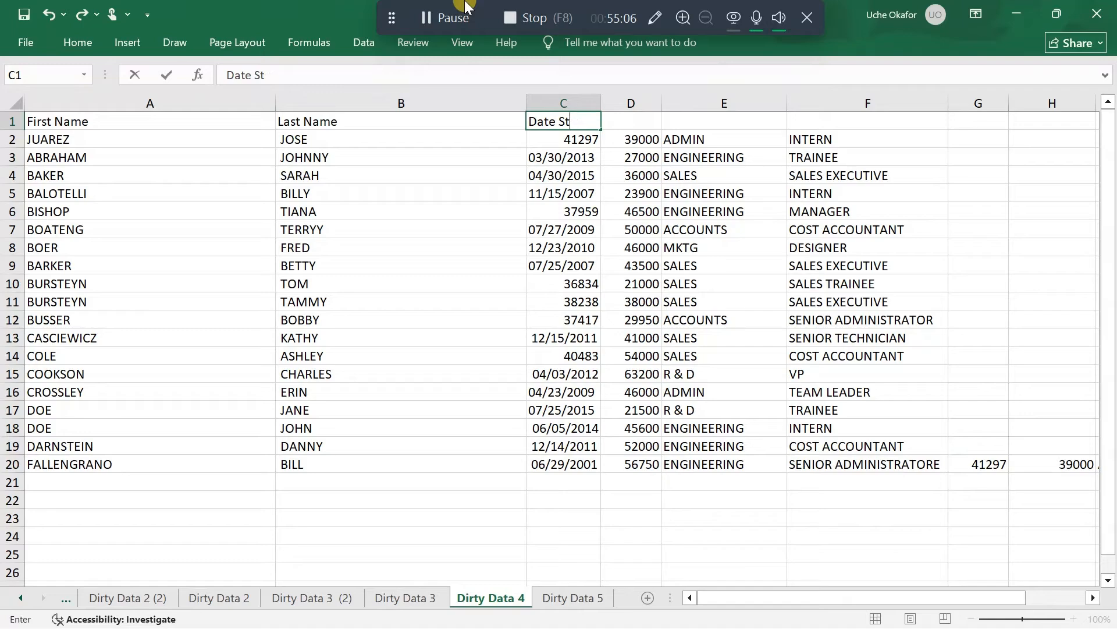
{"action": "type", "text": "arted"}
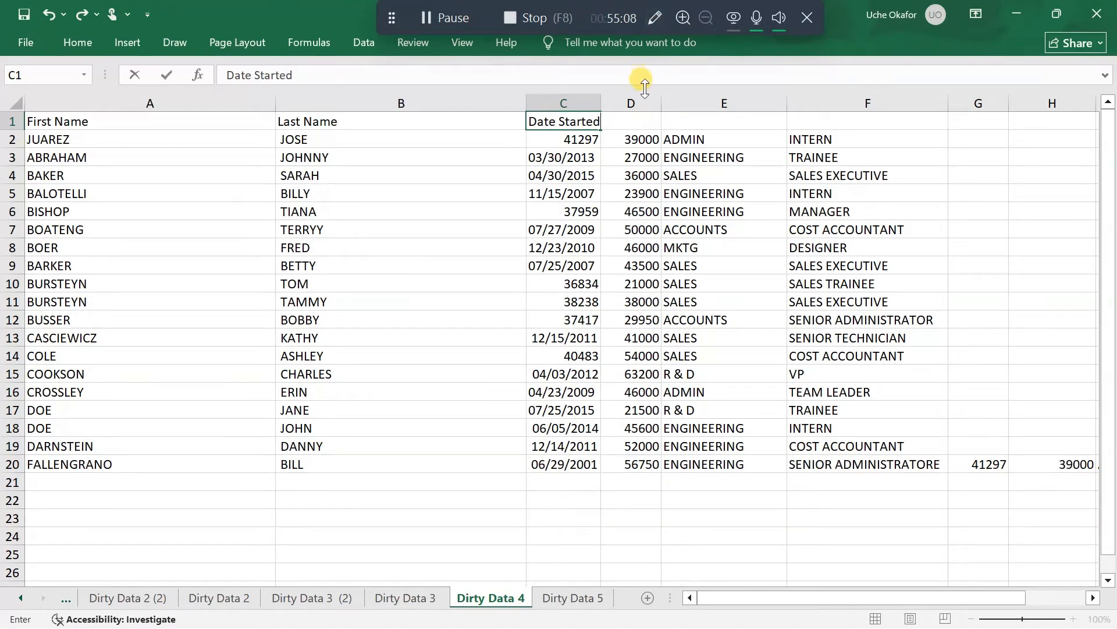
Enter the headers Salary in D1 and Department in E1
{"action": "left_click", "coordinate": [642, 125]}
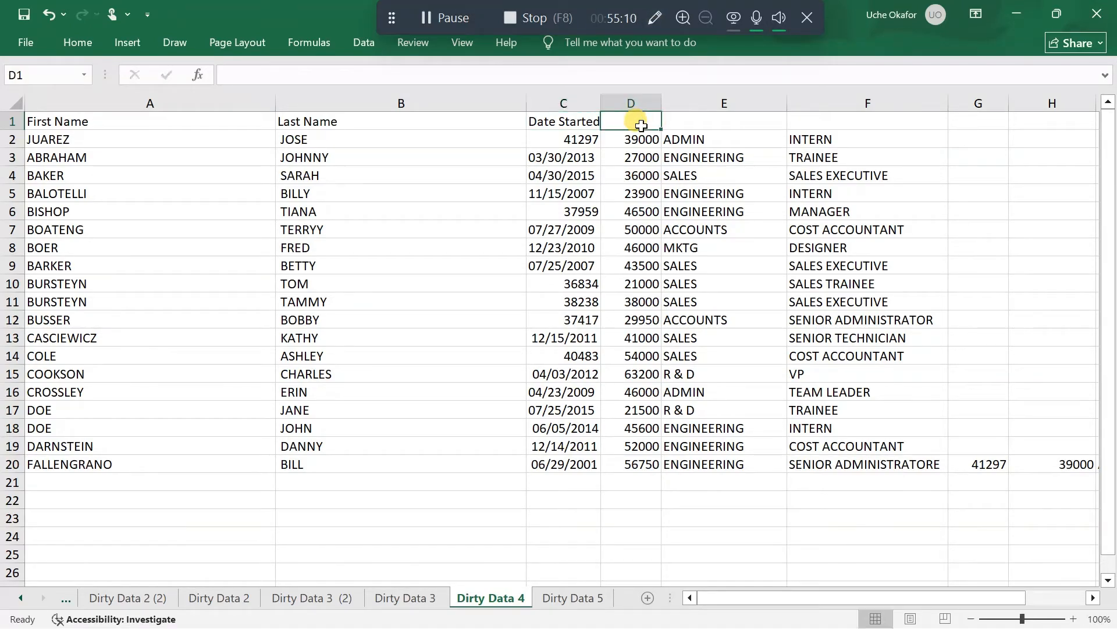
{"action": "type", "text": "Salary"}
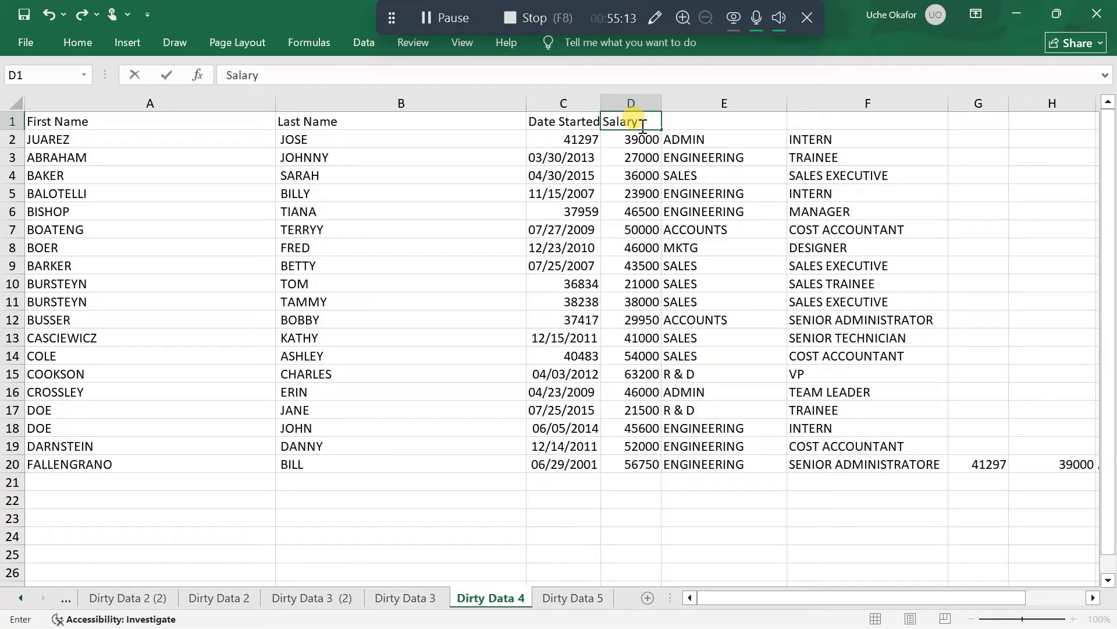
{"action": "left_click", "coordinate": [703, 126]}
{"action": "type", "text": "Depart"}
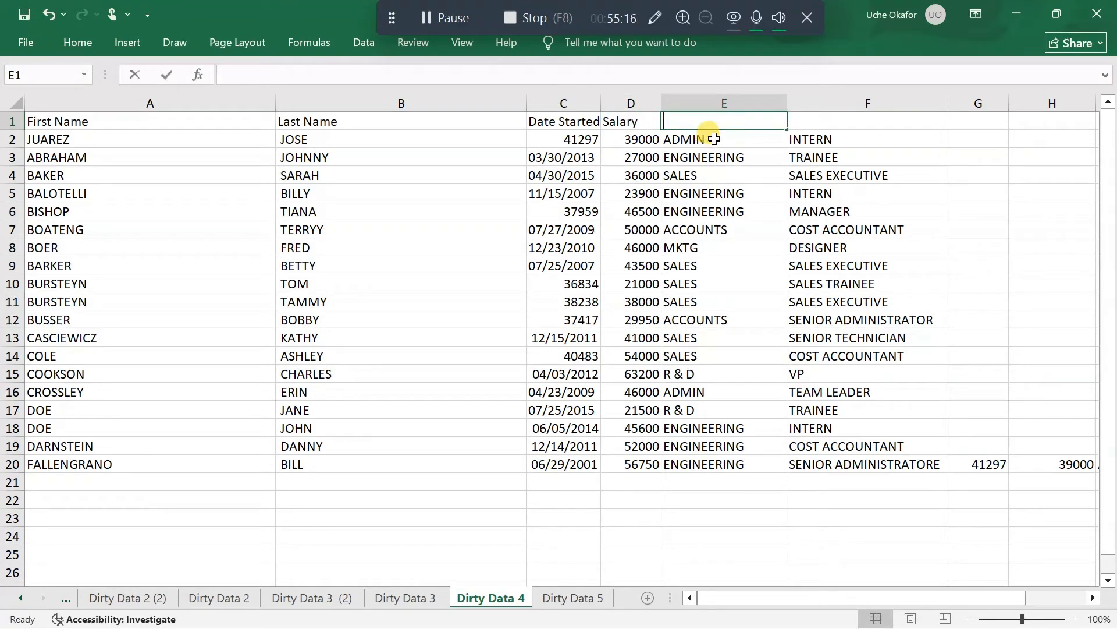
{"action": "type", "text": "ment"}
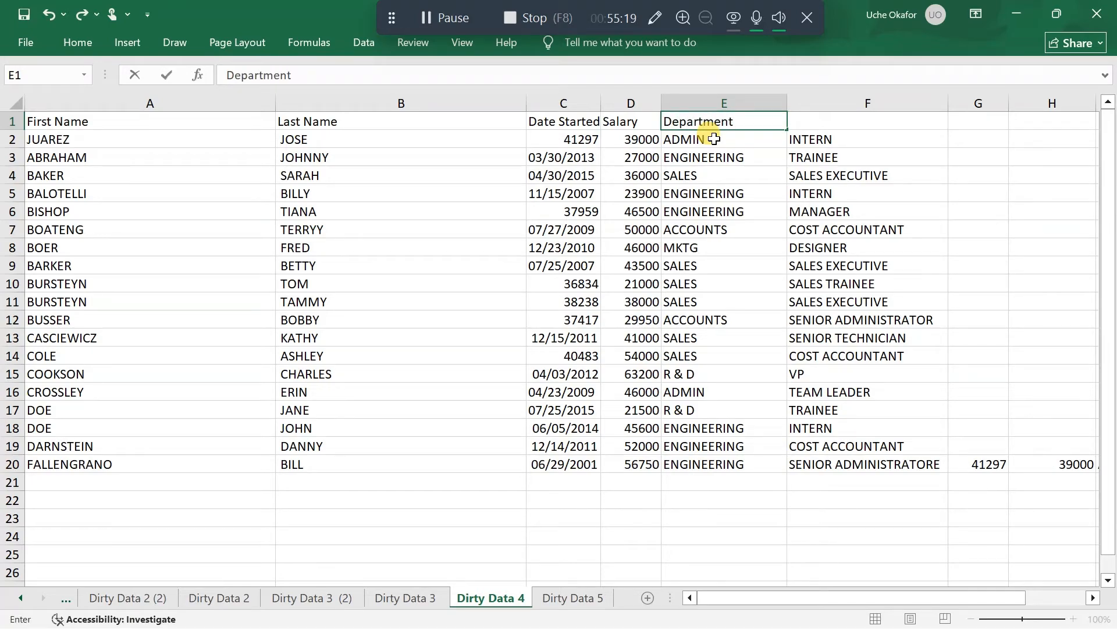
{"action": "key", "text": "Tab"}
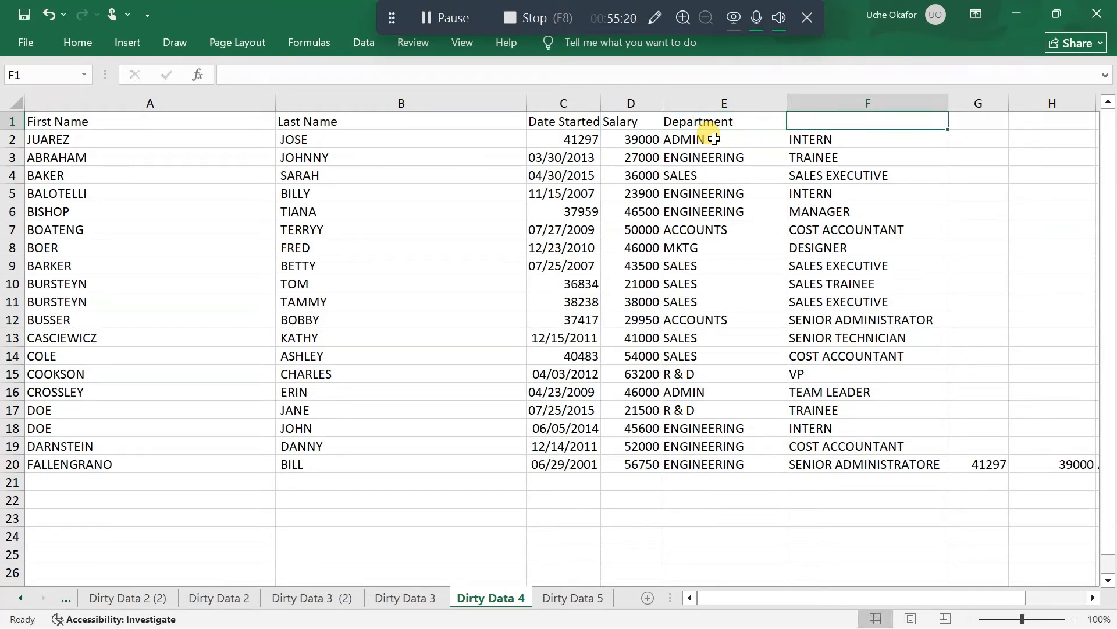
Enter the header Position in F1 above the job titles
{"action": "type", "text": "Position"}
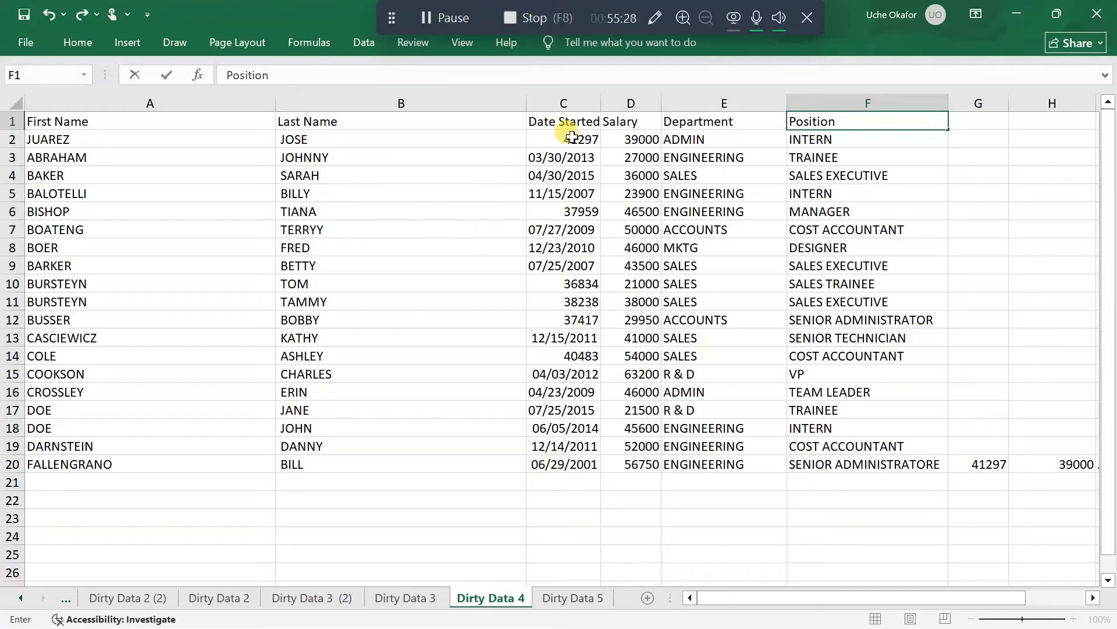
{"action": "key", "text": "ctrl+Return"}
Format the start dates in C2:C20 as Short Date
{"action": "left_click_drag", "start_coordinate": [572, 137], "coordinate": [582, 470]}
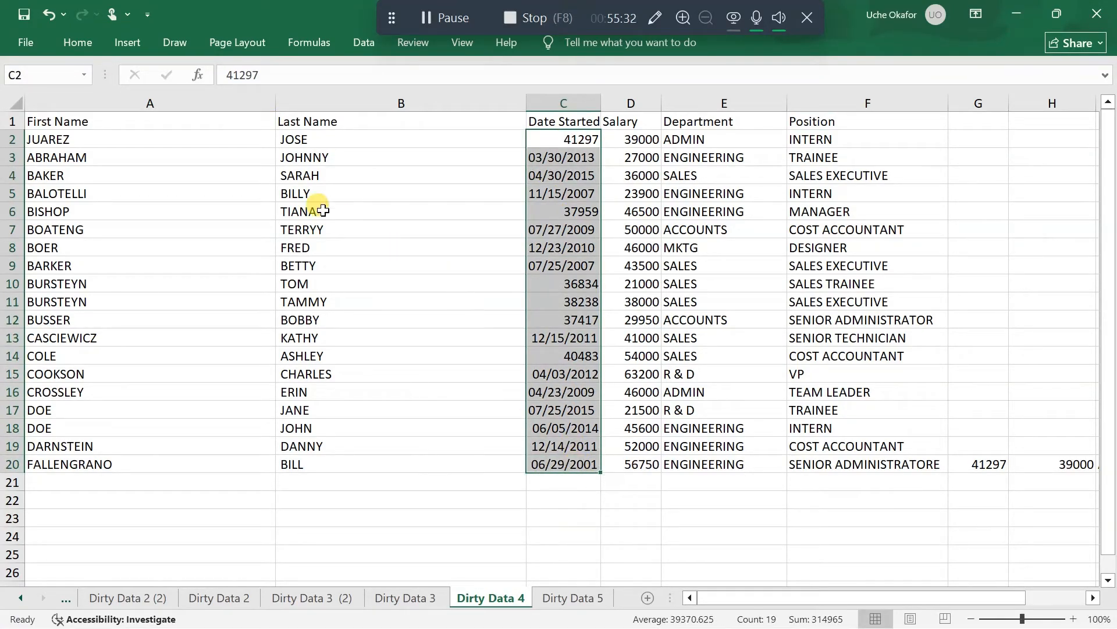
{"action": "left_click", "coordinate": [76, 41]}
{"action": "left_click", "coordinate": [635, 75]}
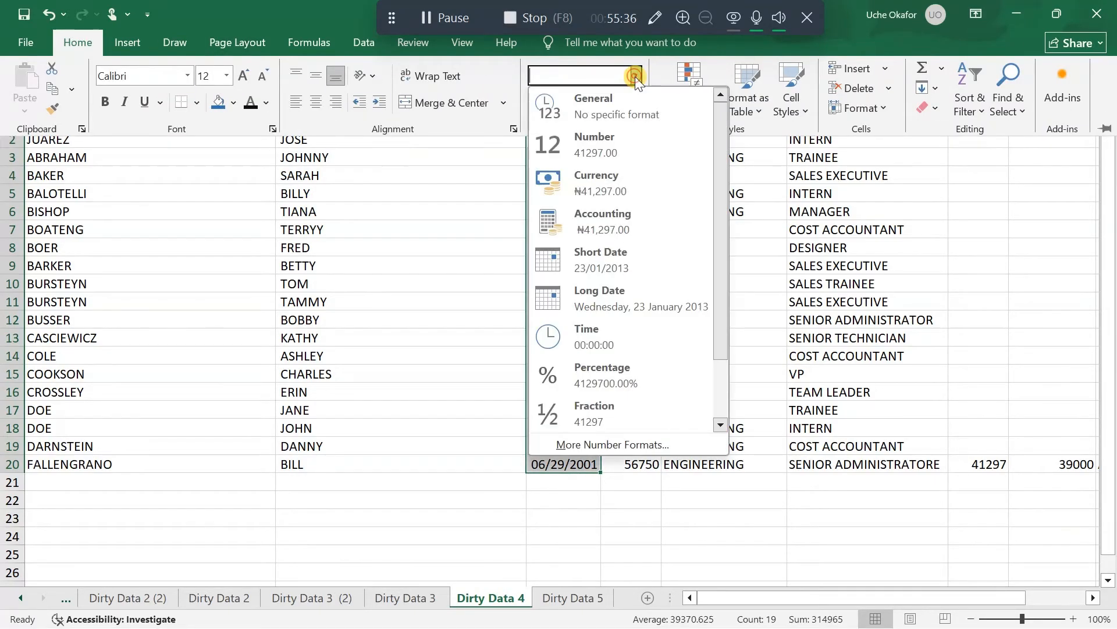
{"action": "left_click", "coordinate": [613, 253]}
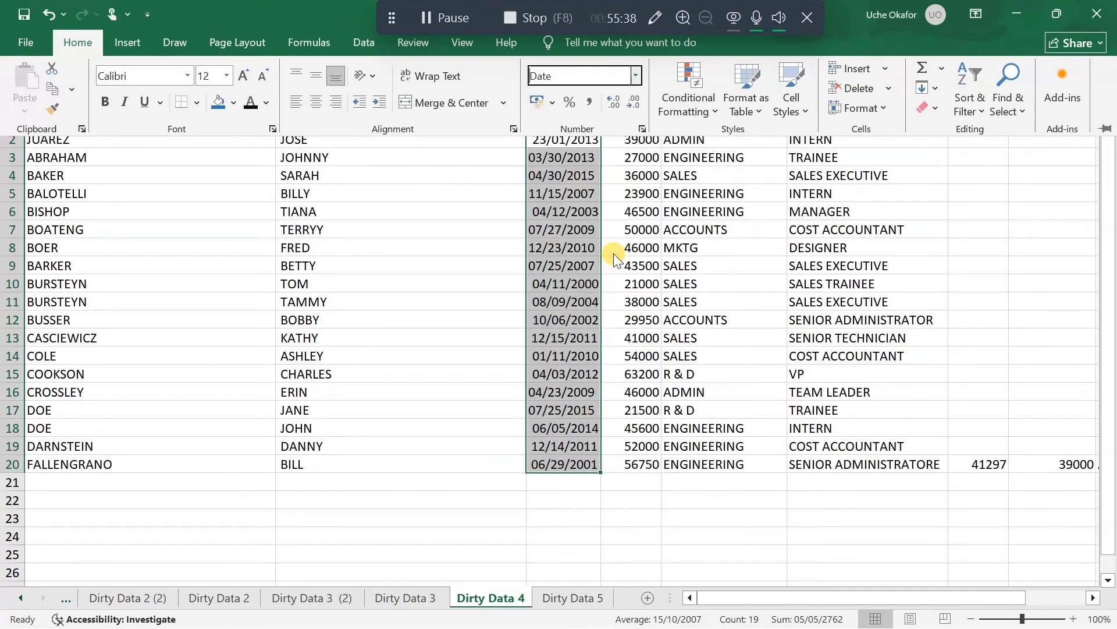
{"action": "left_click", "coordinate": [582, 242]}
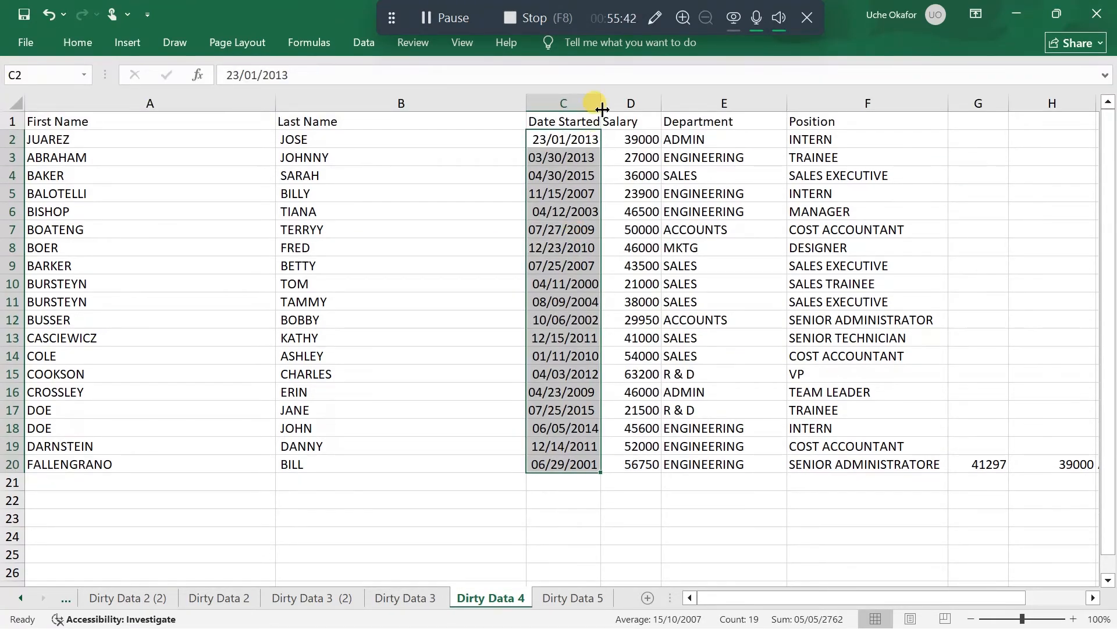
Widen the Date Started column so its header and dates have more room
{"action": "double_click", "coordinate": [600, 103]}
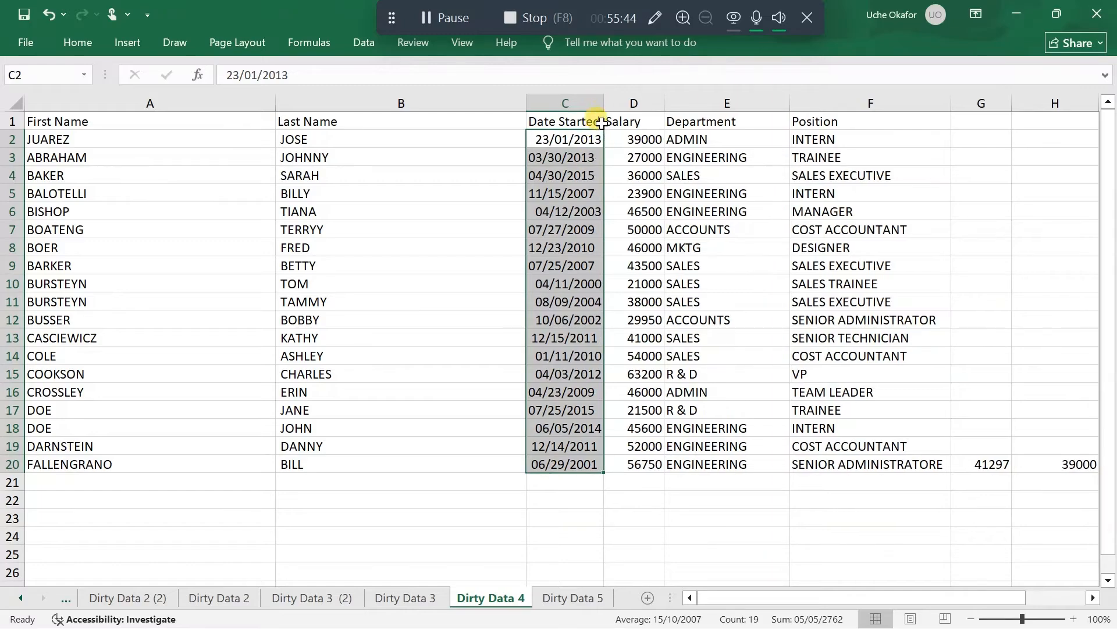
{"action": "left_click_drag", "start_coordinate": [601, 104], "coordinate": [625, 106]}
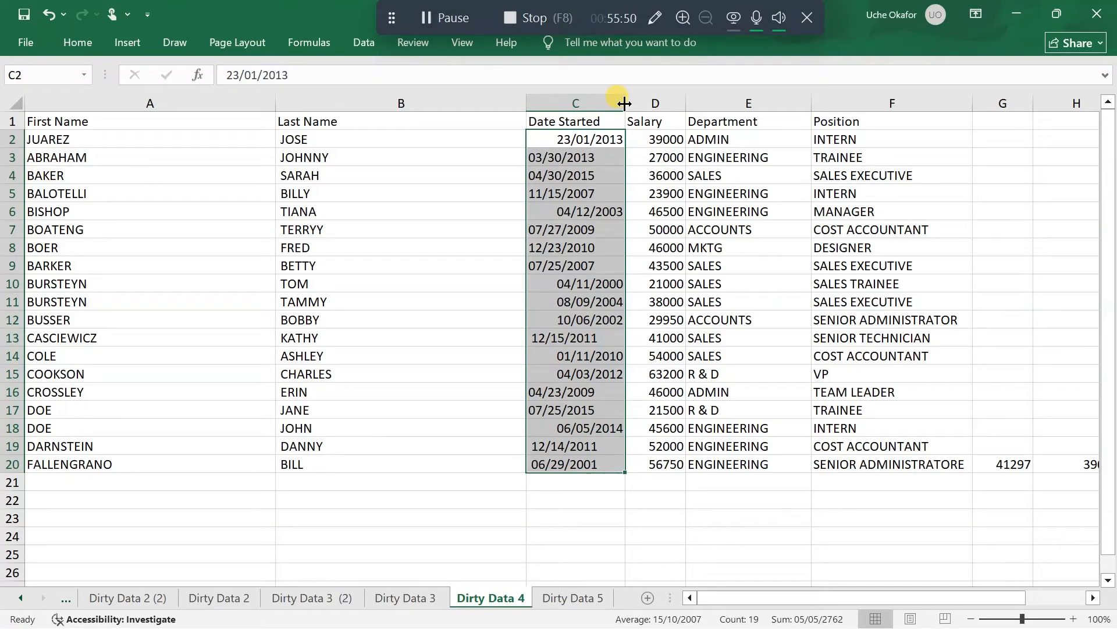
{"action": "left_click", "coordinate": [436, 13]}
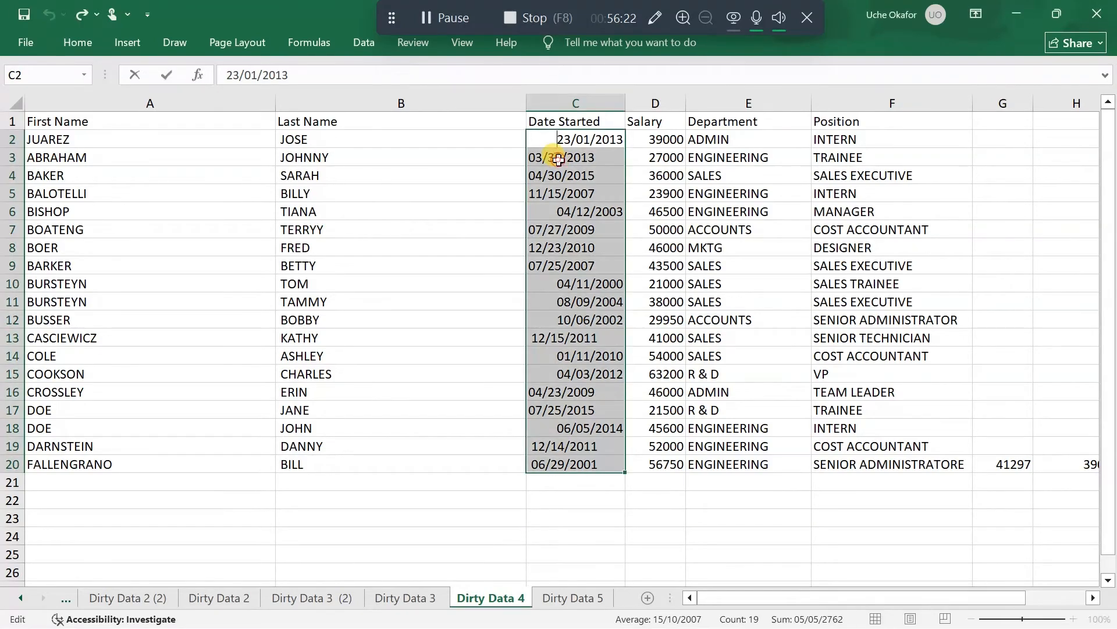
Rewrite the start date in C3 in day-first order as 30/03/2013
{"action": "double_click", "coordinate": [559, 159]}
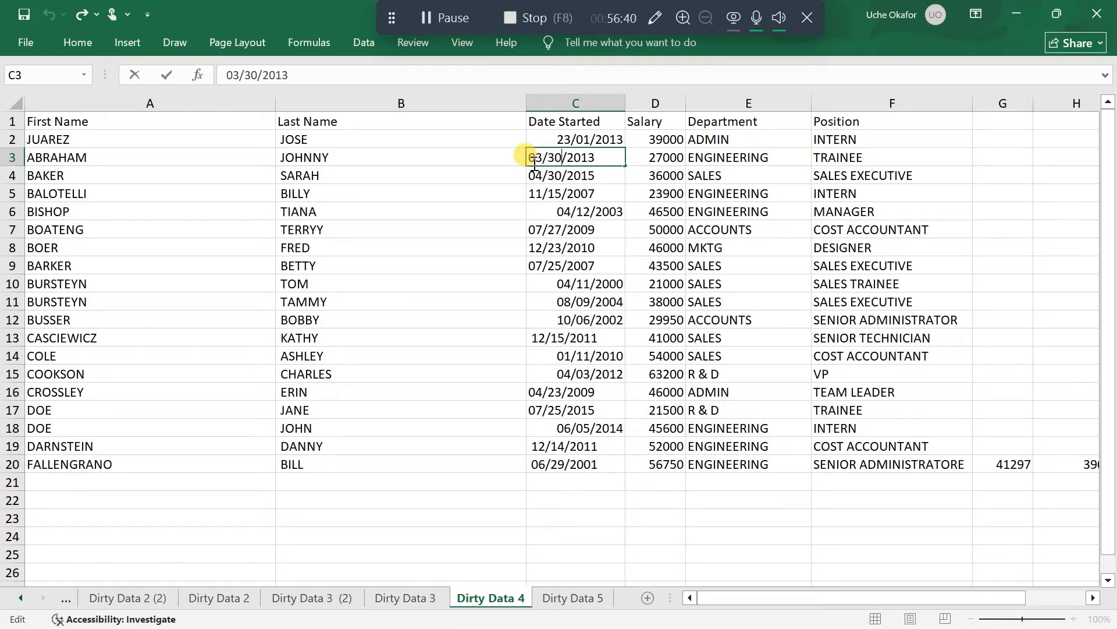
{"action": "key", "text": "BackSpace"}
{"action": "key", "text": "BackSpace"}
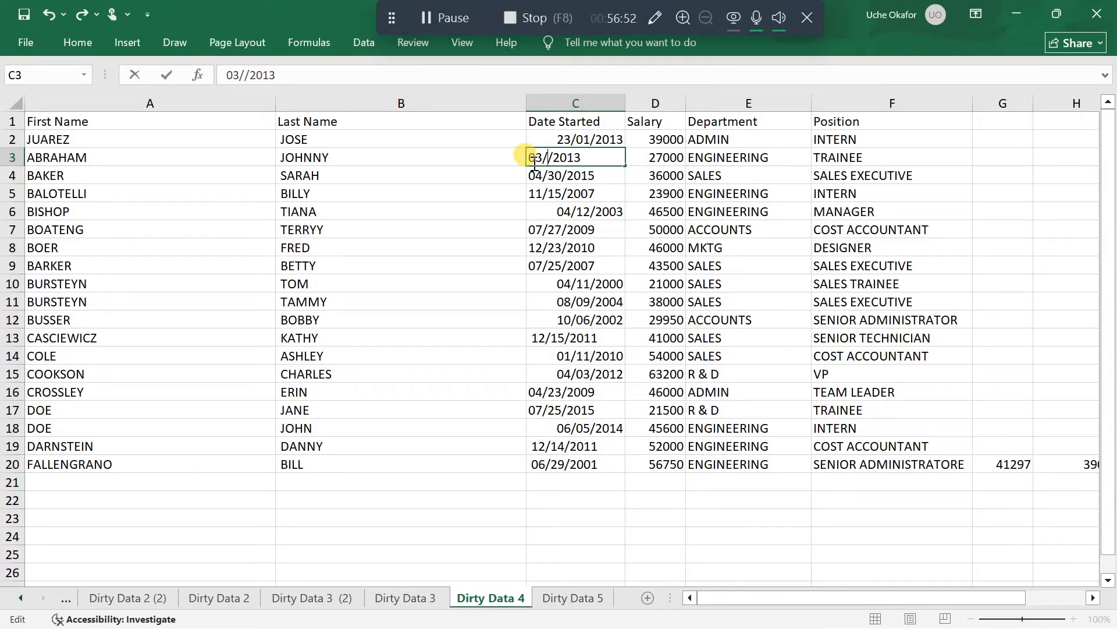
{"action": "type", "text": "03"}
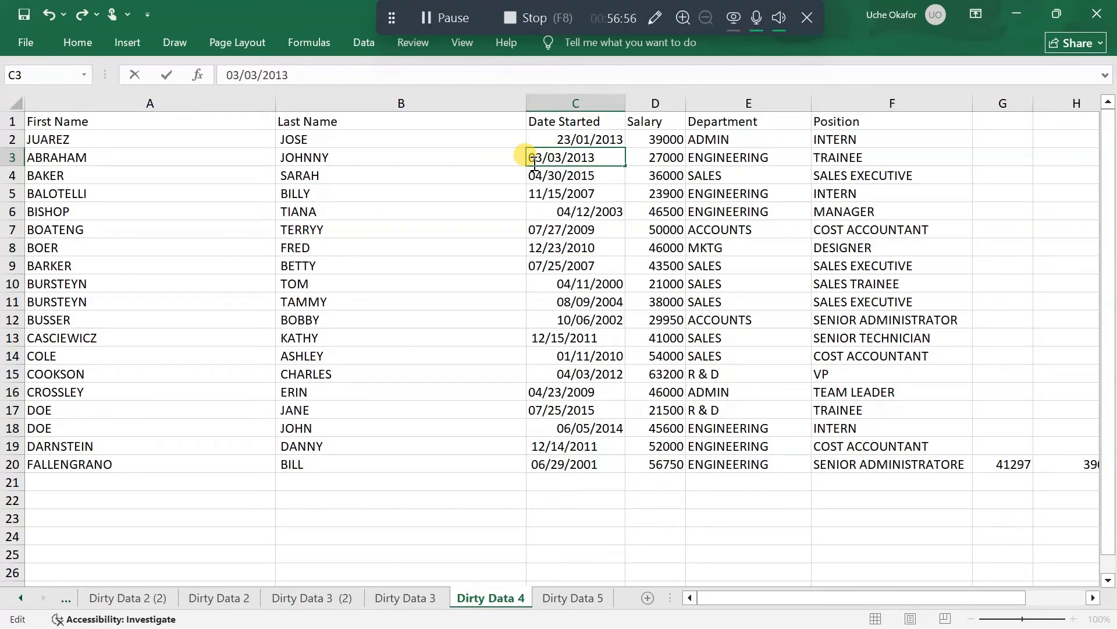
{"action": "key", "text": "BackSpace"}
{"action": "key", "text": "BackSpace"}
{"action": "type", "text": "30"}
{"action": "key", "text": "Return"}
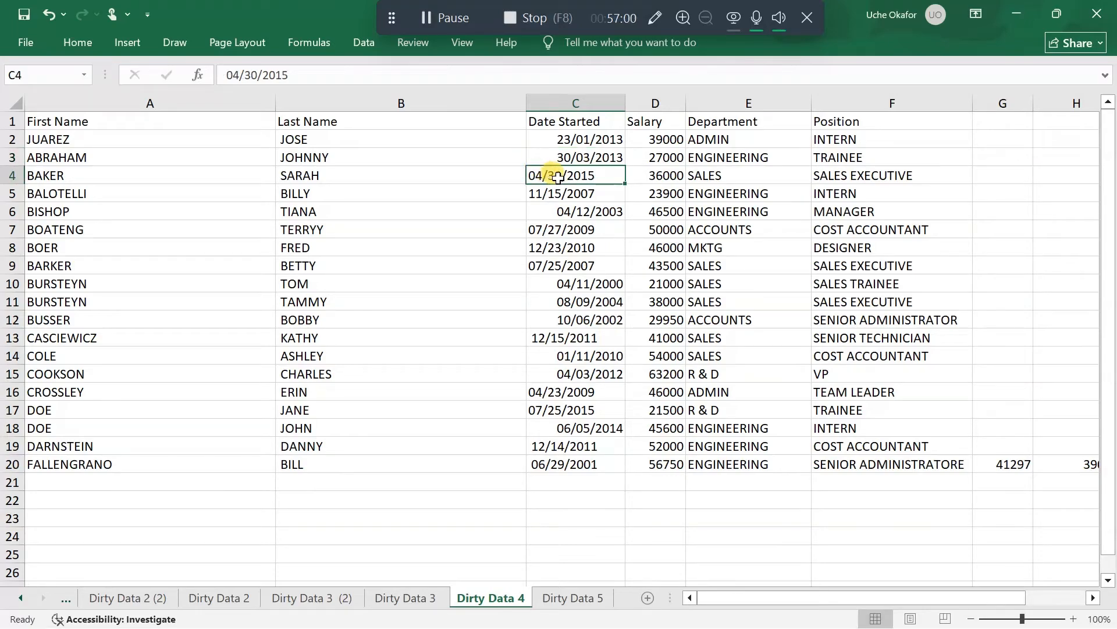
Rewrite the start date in C4 in day-first order as 30/04/2015
{"action": "key", "text": "F2"}
{"action": "left_click", "coordinate": [560, 178]}
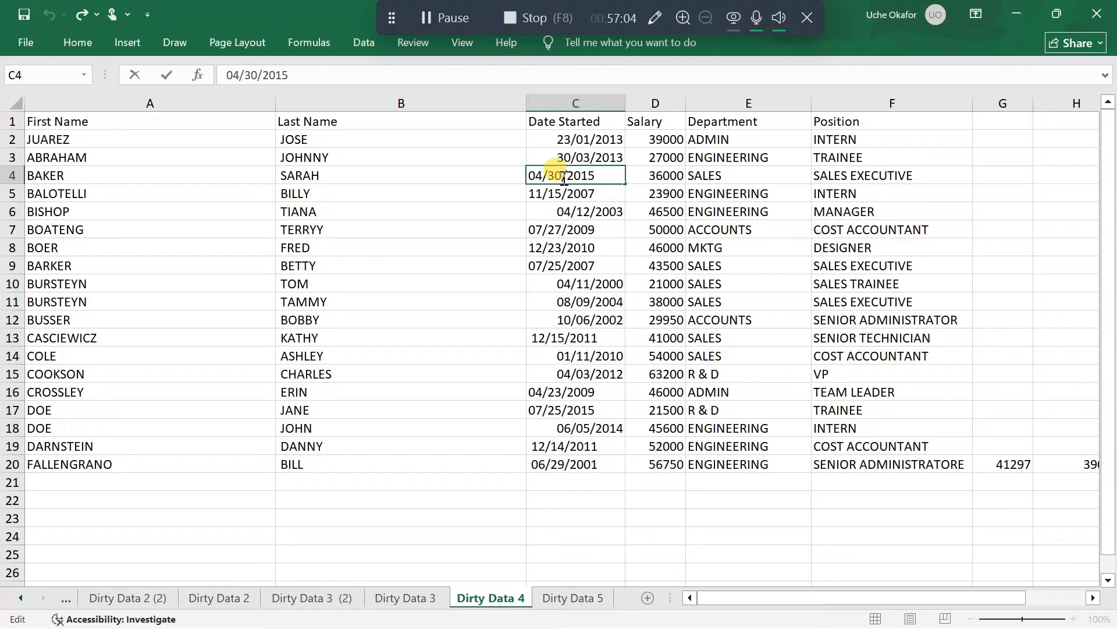
{"action": "key", "text": "BackSpace"}
{"action": "key", "text": "BackSpace"}
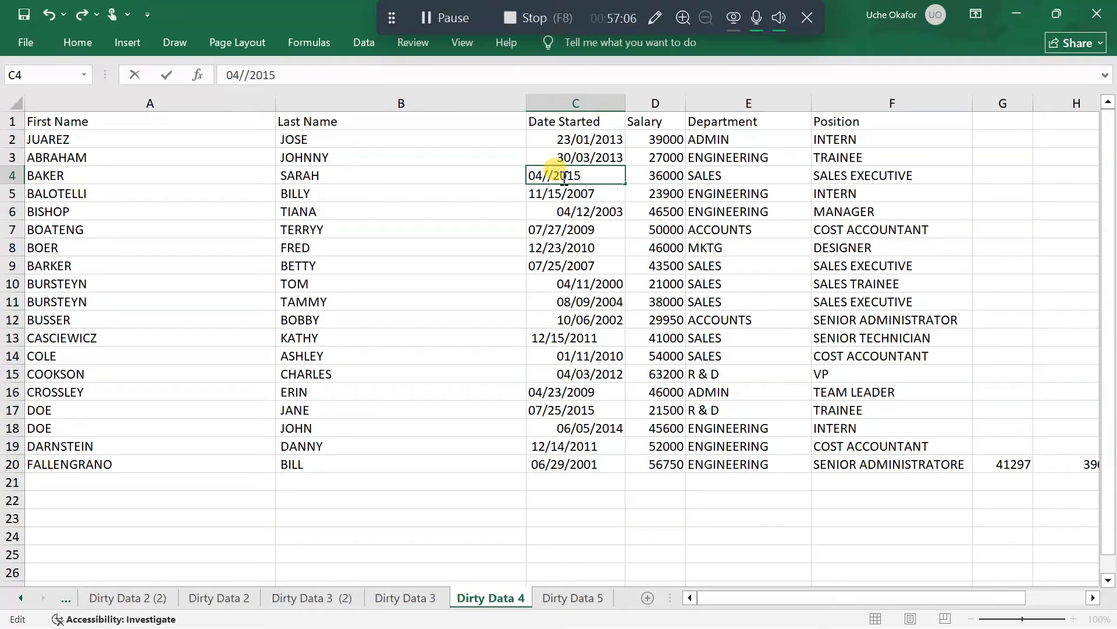
{"action": "type", "text": "04"}
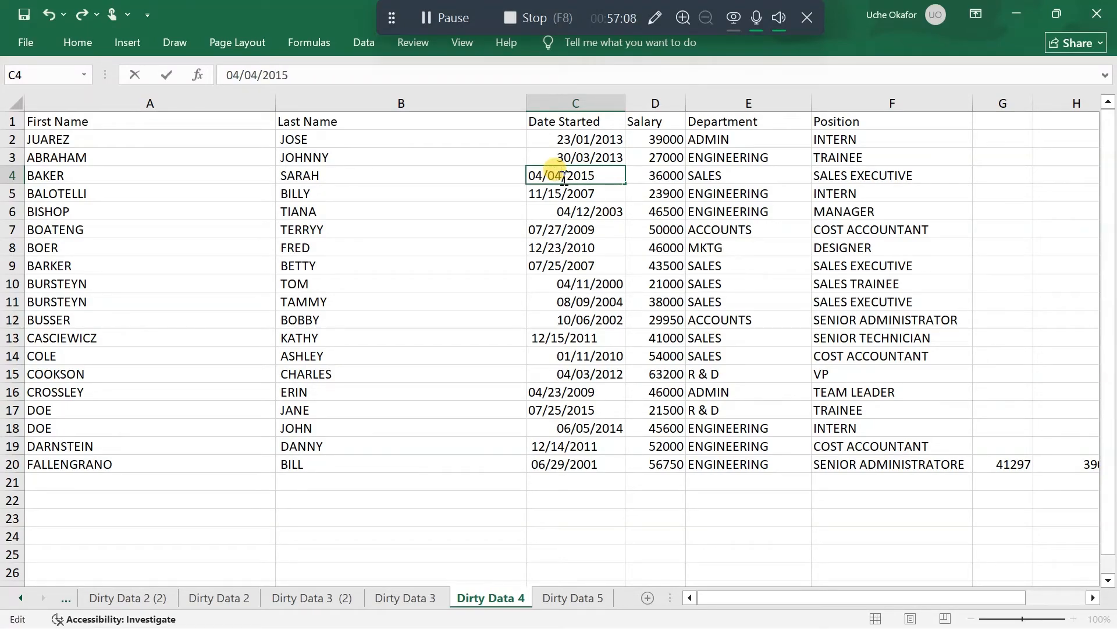
{"action": "key", "text": "BackSpace"}
{"action": "key", "text": "BackSpace"}
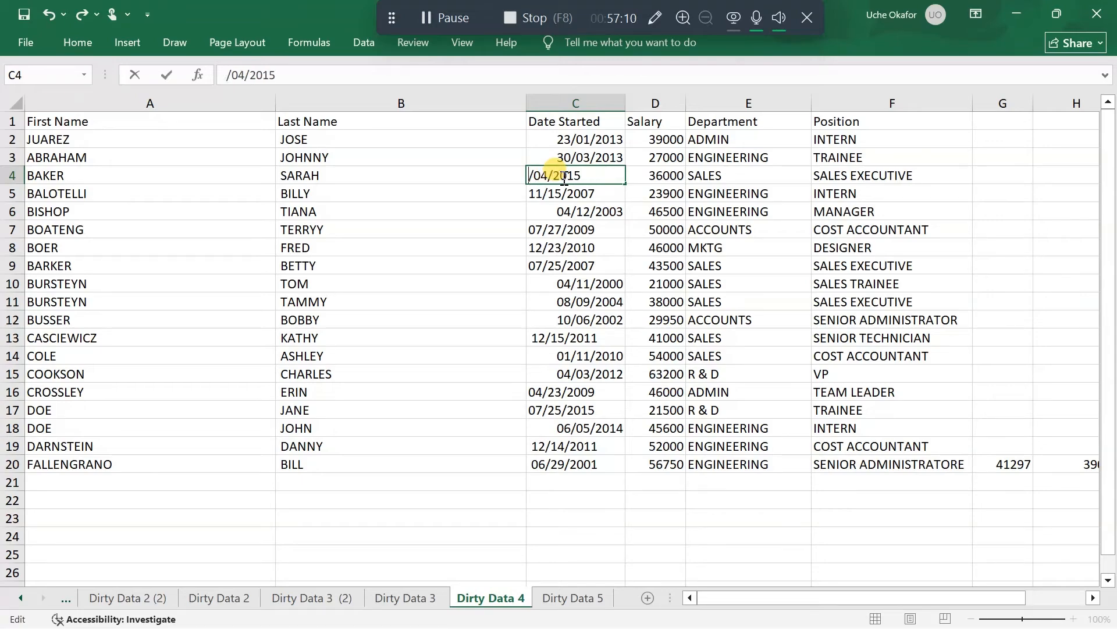
{"action": "type", "text": "30"}
{"action": "key", "text": "Return"}
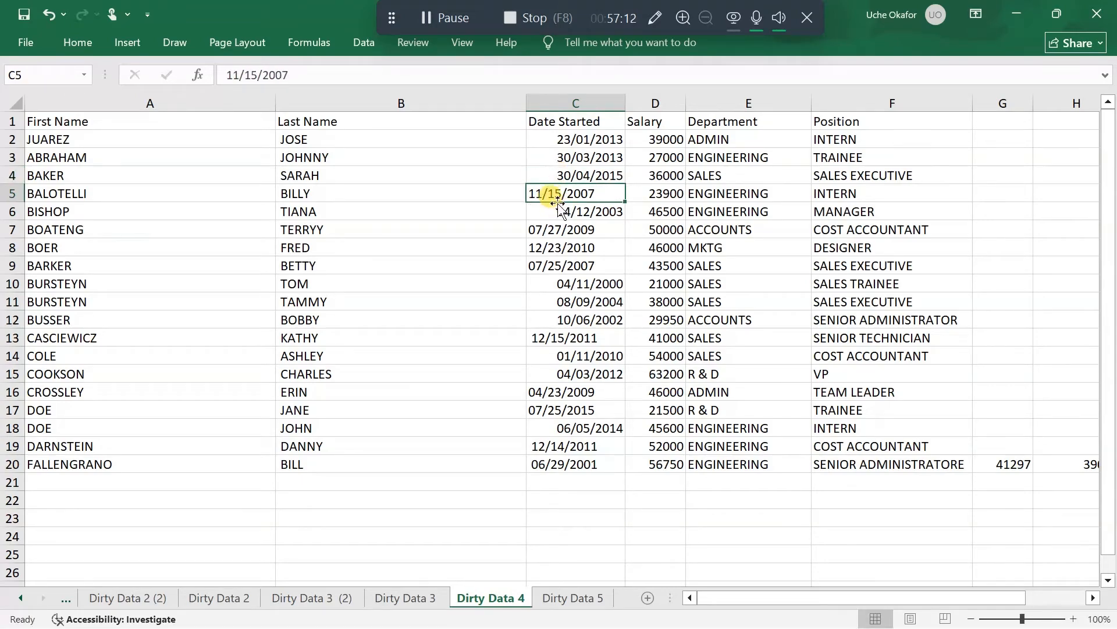
Rewrite the start date in C5 in day-first order as 15/11/2007
{"action": "double_click", "coordinate": [551, 195]}
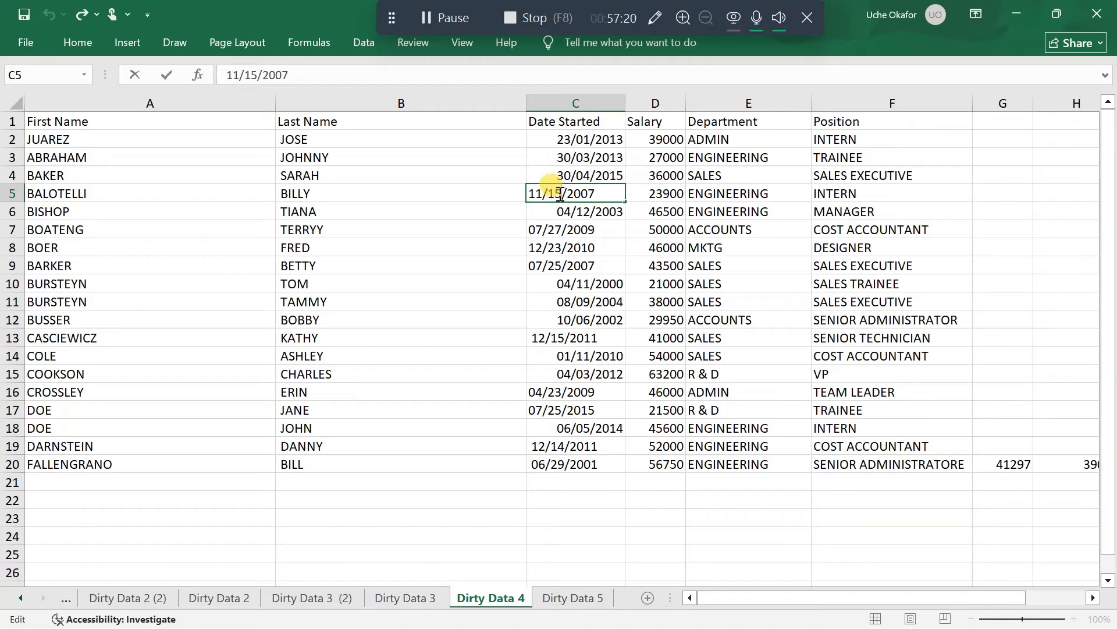
{"action": "left_click_drag", "start_coordinate": [558, 194], "coordinate": [553, 193]}
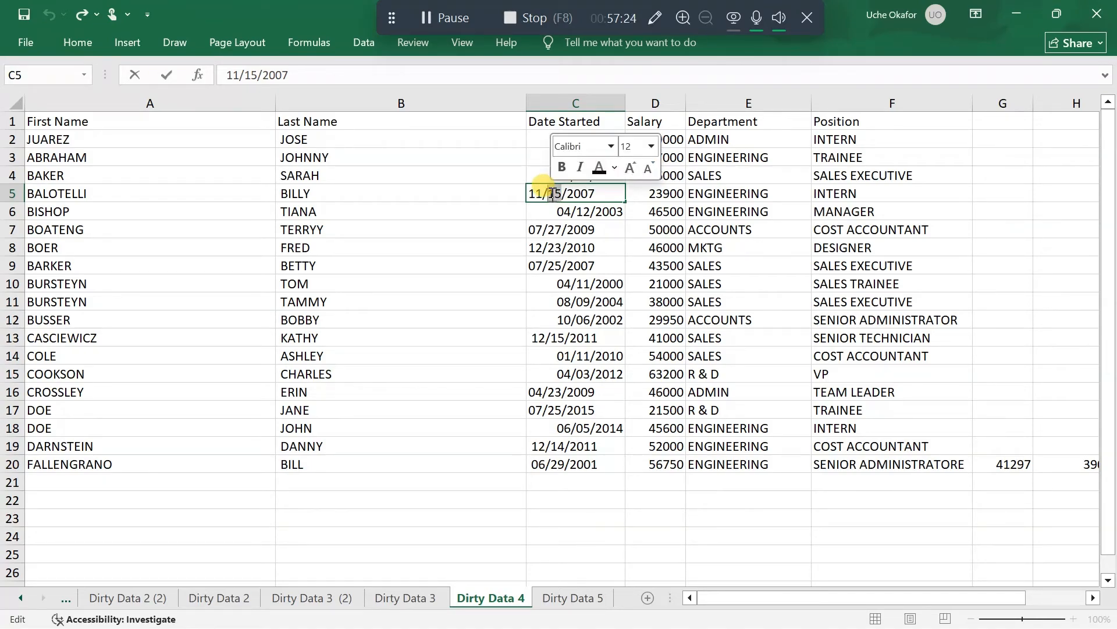
{"action": "key", "text": "BackSpace"}
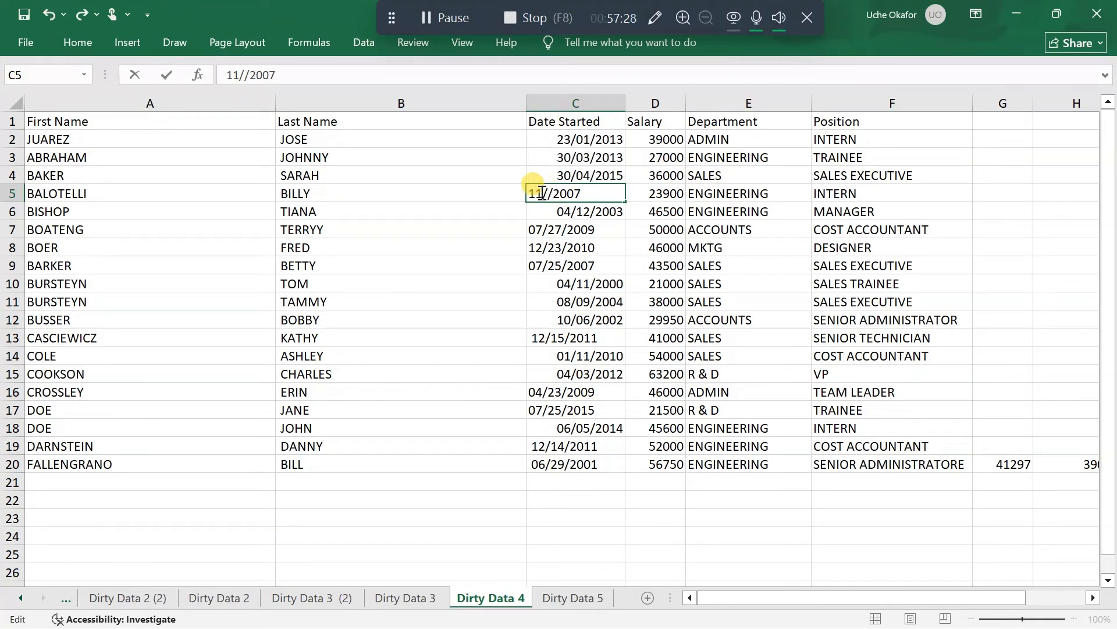
{"action": "key", "text": "BackSpace"}
{"action": "key", "text": "BackSpace"}
{"action": "type", "text": "15/"}
{"action": "type", "text": "11"}
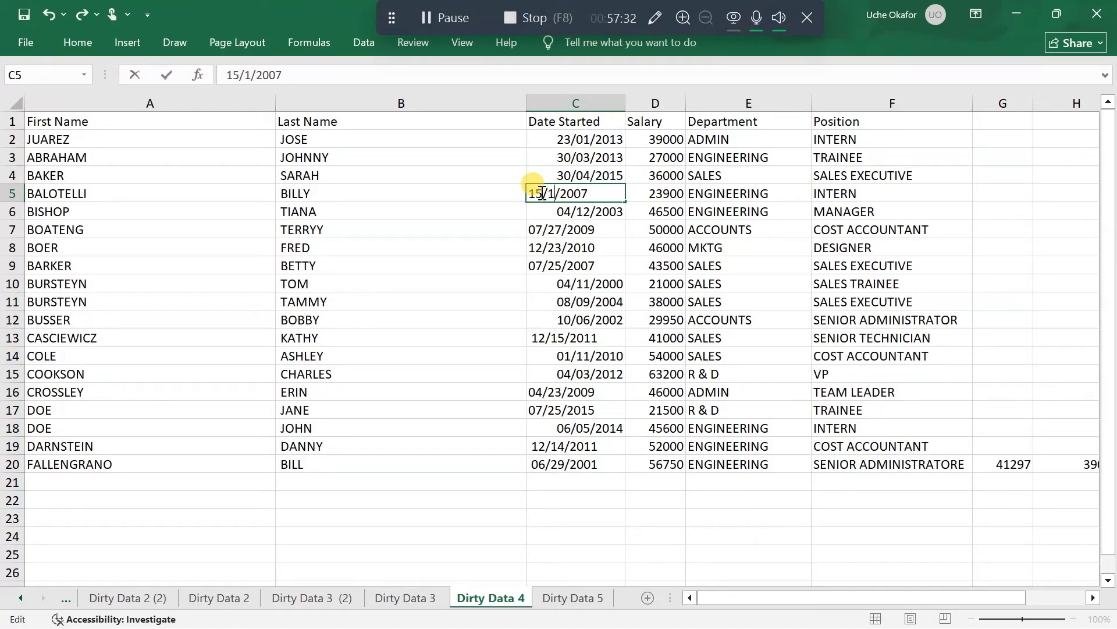
{"action": "key", "text": "Return"}
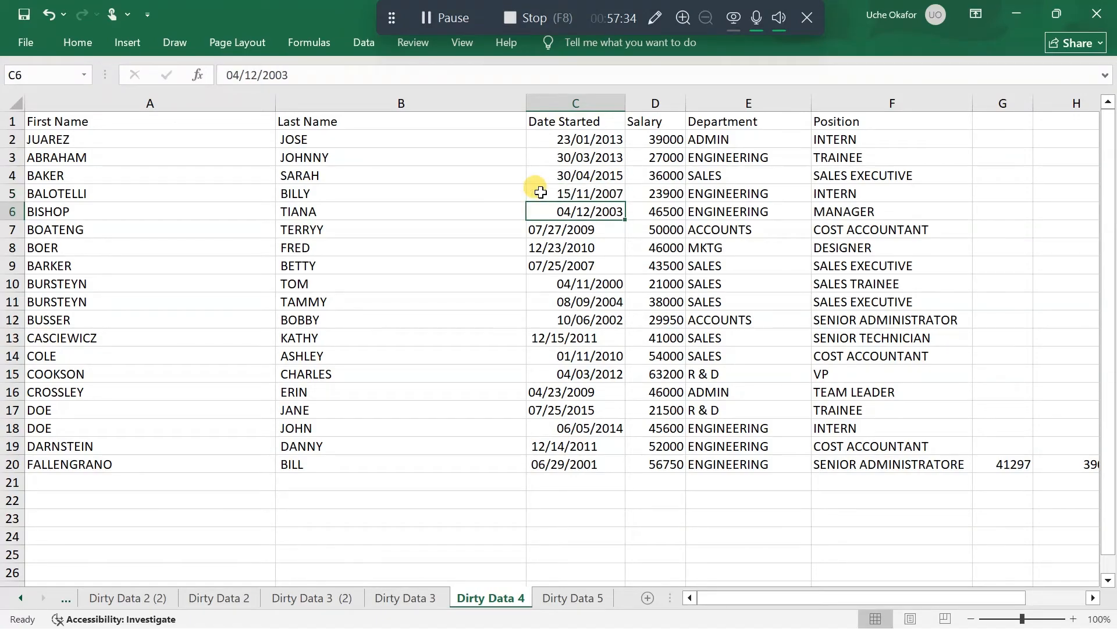
Swap day and month of the start date in C6 so it reads 12/04/2003
{"action": "double_click", "coordinate": [578, 213]}
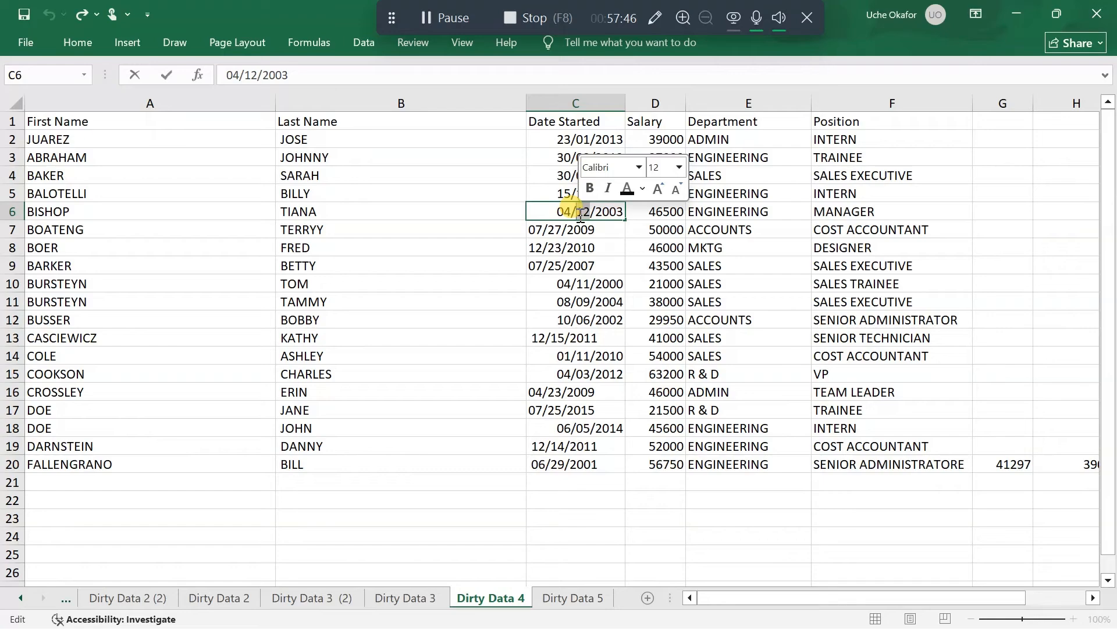
{"action": "type", "text": "04"}
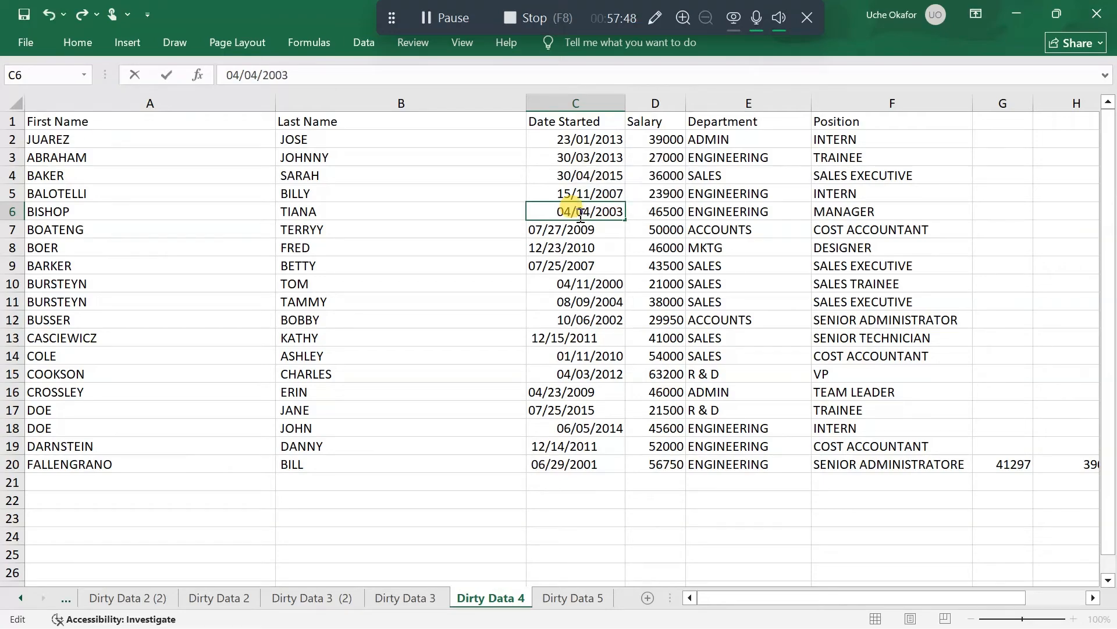
{"action": "key", "text": "BackSpace"}
{"action": "key", "text": "BackSpace"}
{"action": "type", "text": "12"}
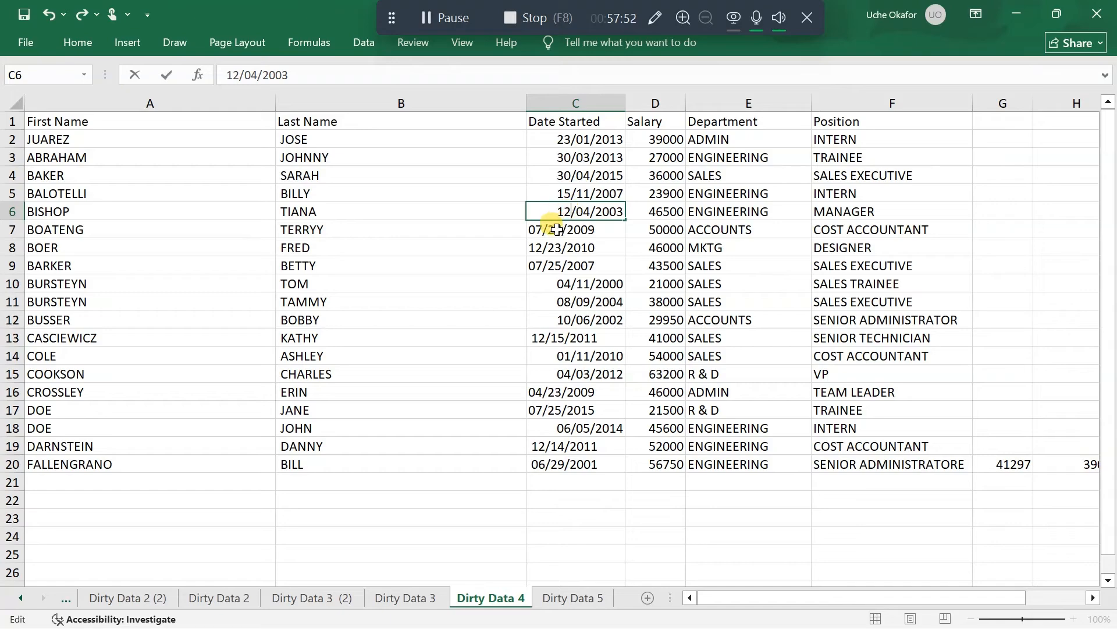
Rewrite the start date in C7 in day-first order as 27/07/2009
{"action": "left_click", "coordinate": [557, 230]}
{"action": "double_click", "coordinate": [557, 229]}
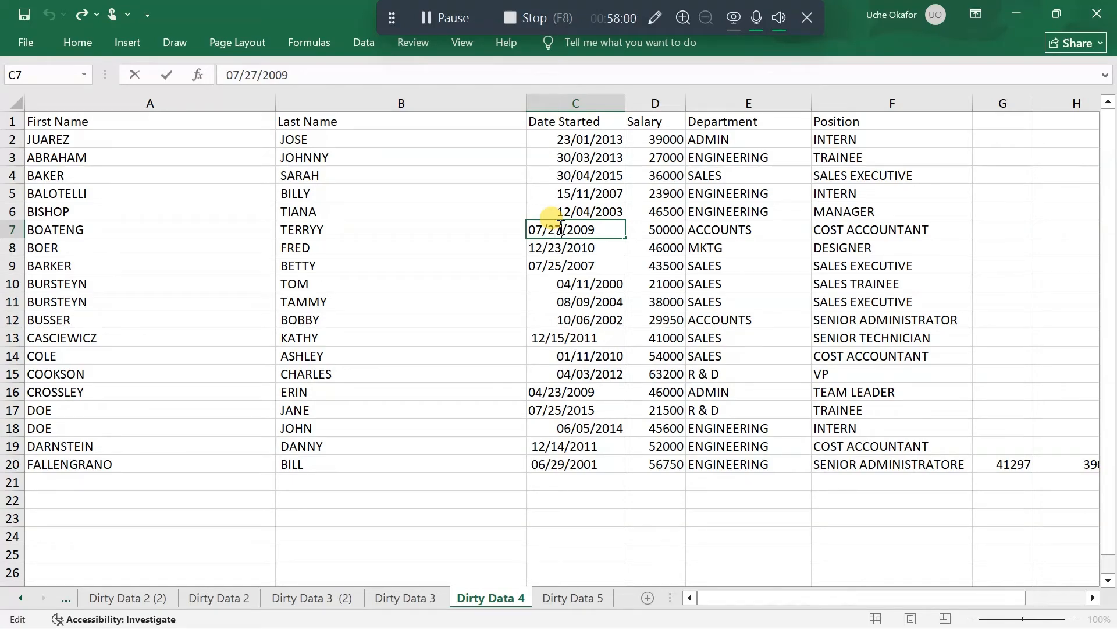
{"action": "key", "text": "BackSpace"}
{"action": "key", "text": "BackSpace"}
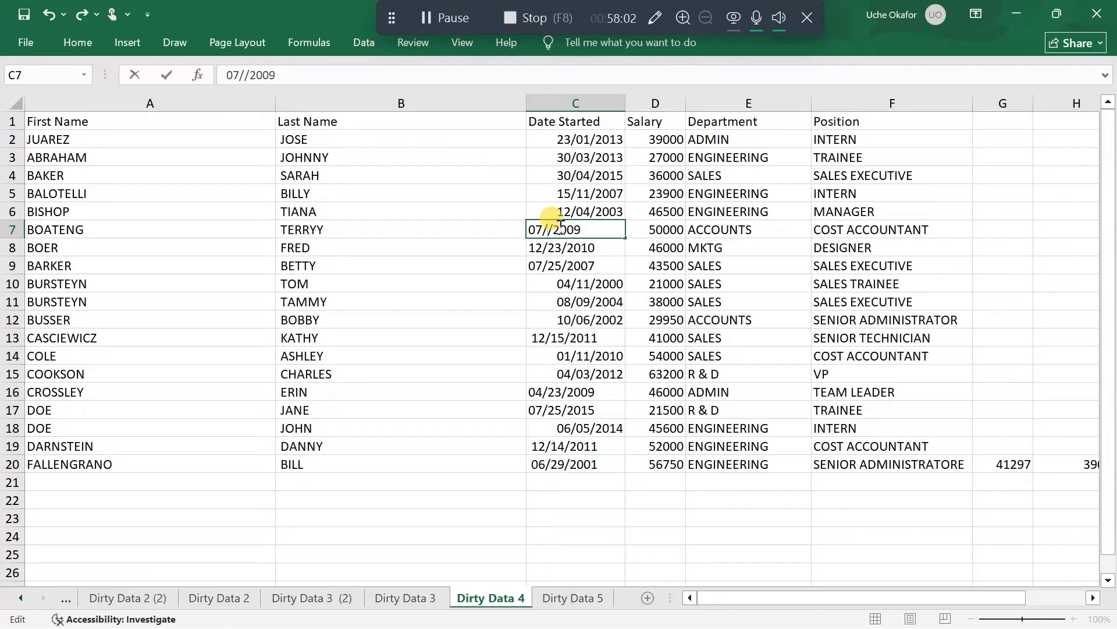
{"action": "type", "text": "07"}
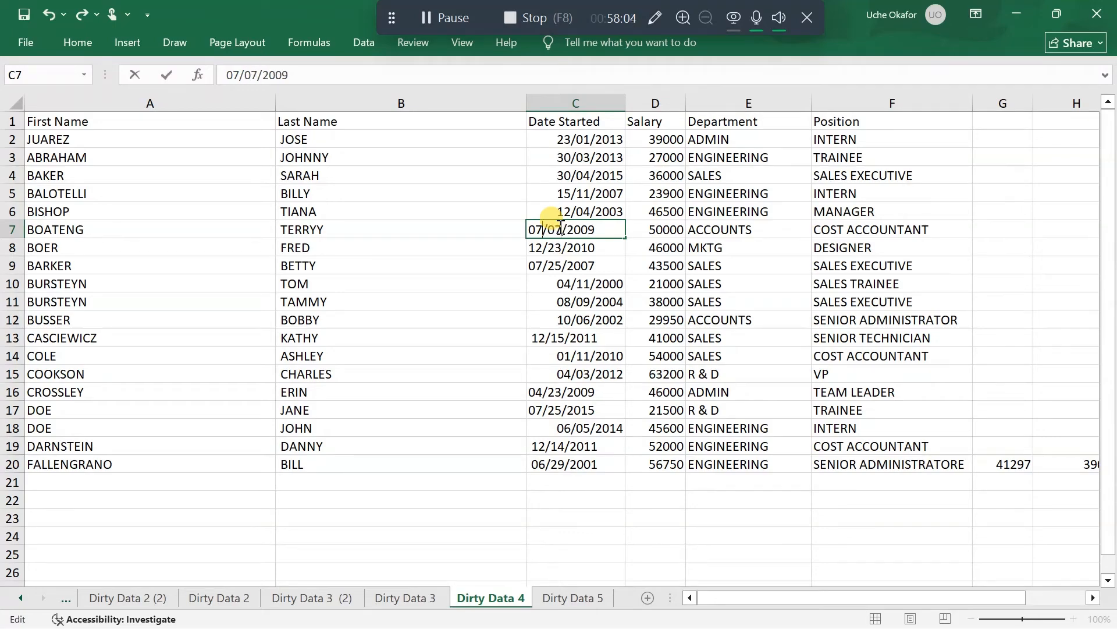
{"action": "key", "text": "BackSpace"}
{"action": "key", "text": "BackSpace"}
{"action": "type", "text": "27"}
{"action": "key", "text": "Return"}
Rewrite the start date in C8 in day-first order as 23/12/2010
{"action": "double_click", "coordinate": [562, 247]}
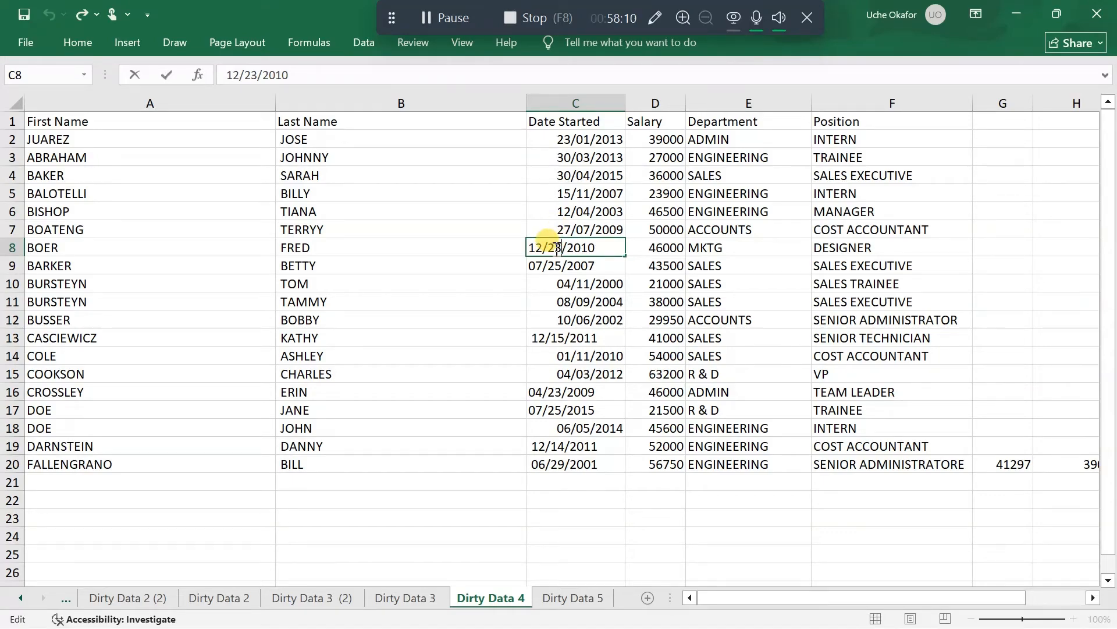
{"action": "key", "text": "BackSpace"}
{"action": "key", "text": "BackSpace"}
{"action": "type", "text": "12"}
{"action": "key", "text": "BackSpace"}
{"action": "key", "text": "BackSpace"}
{"action": "type", "text": "23"}
{"action": "key", "text": "Return"}
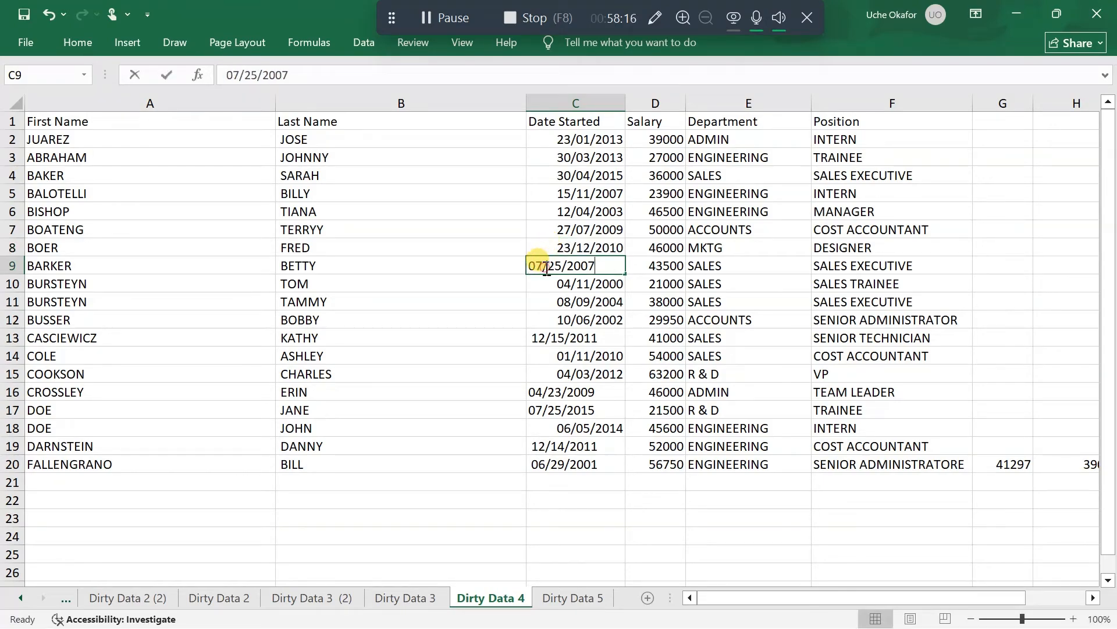
Rewrite the start date in C9 in day-first order as 25/07/2007
{"action": "double_click", "coordinate": [546, 268]}
{"action": "key", "text": "BackSpace"}
{"action": "key", "text": "BackSpace"}
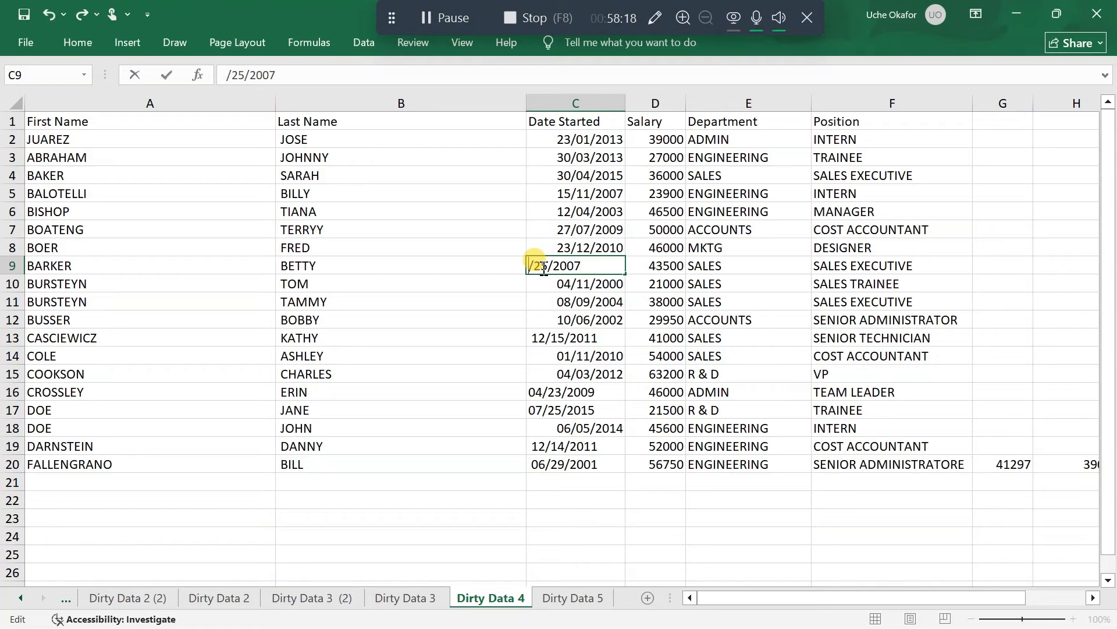
{"action": "type", "text": "25"}
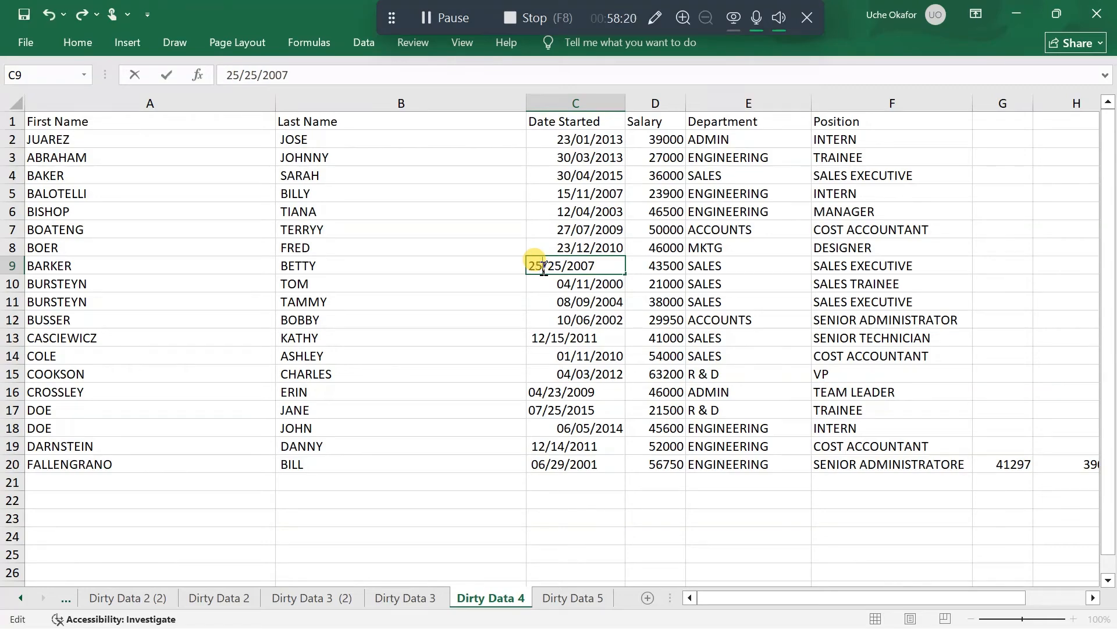
{"action": "key", "text": "BackSpace"}
{"action": "key", "text": "BackSpace"}
{"action": "type", "text": "07"}
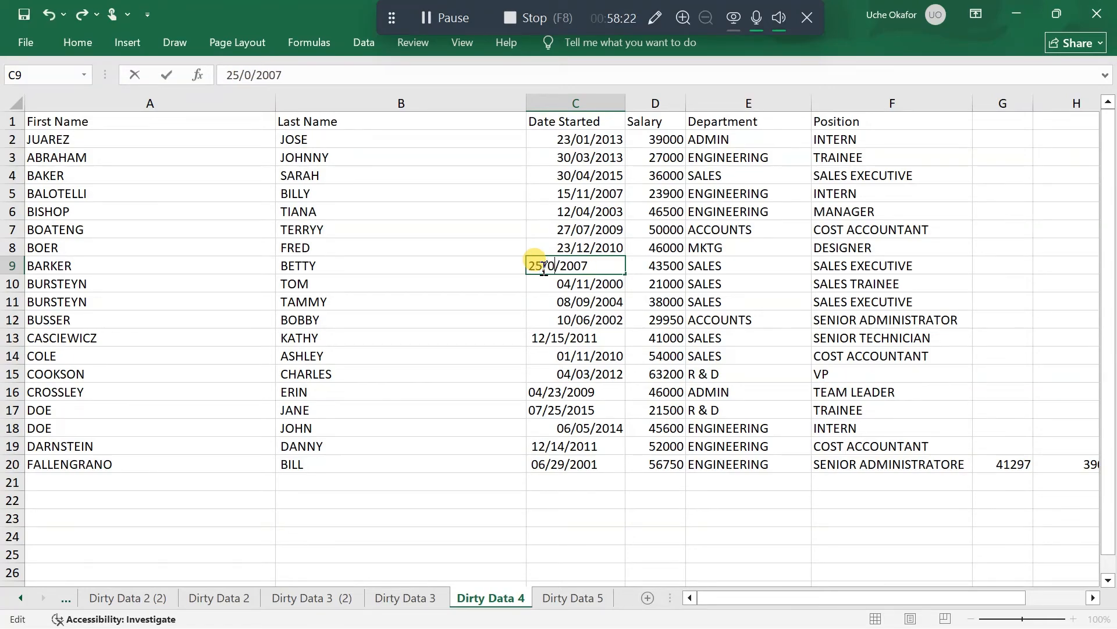
{"action": "key", "text": "Return"}
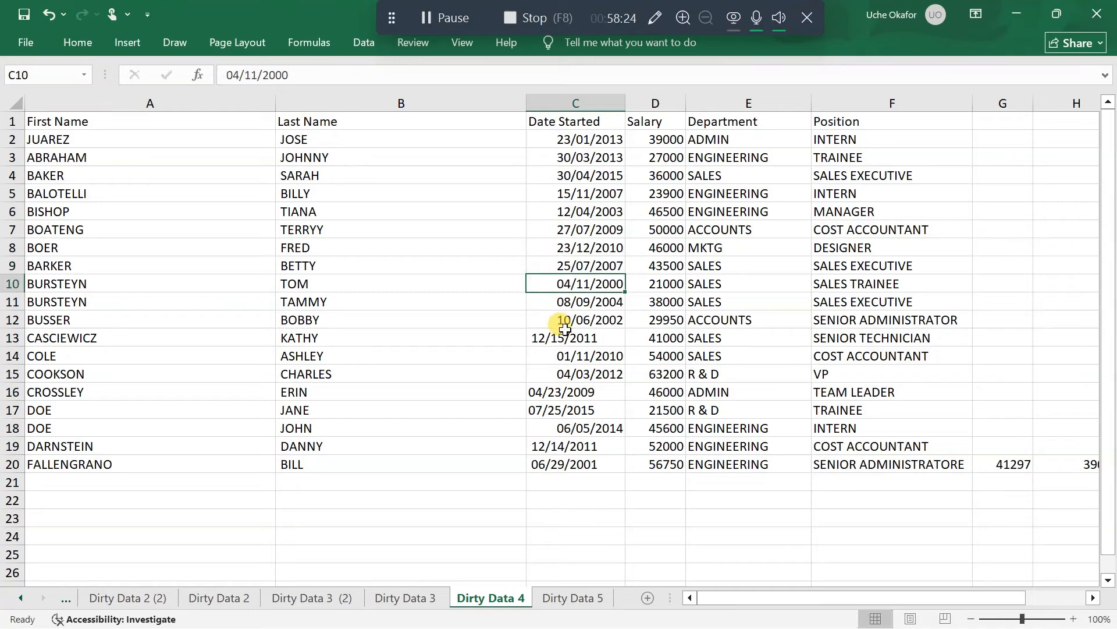
Rewrite the start date in C13 in day-first order as 15/12/2011
{"action": "left_click", "coordinate": [566, 340]}
{"action": "double_click", "coordinate": [553, 338]}
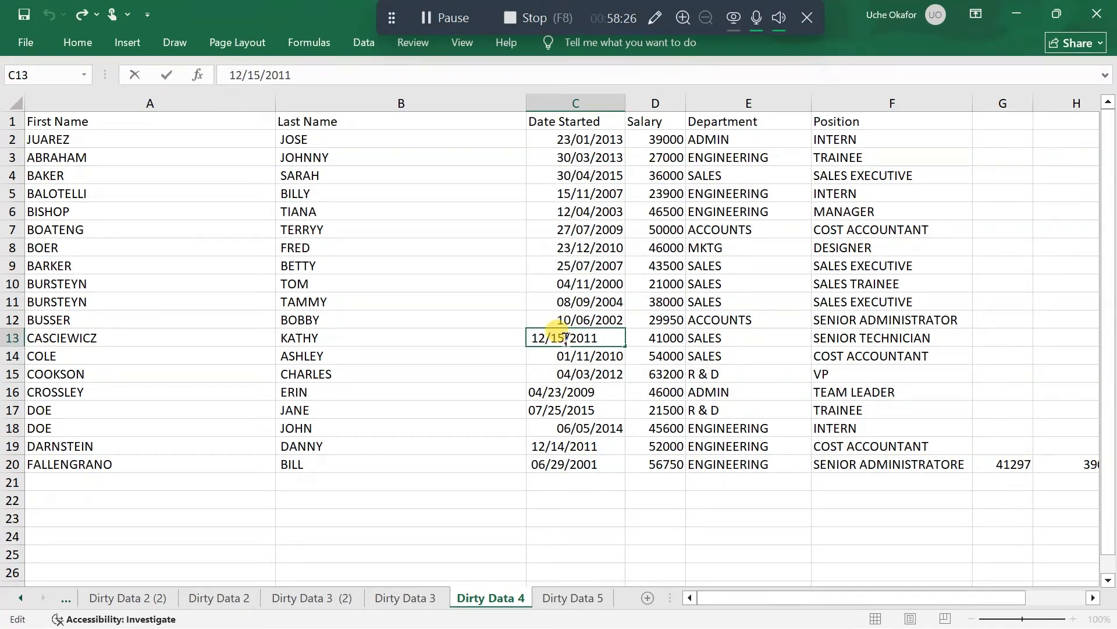
{"action": "double_click", "coordinate": [538, 337]}
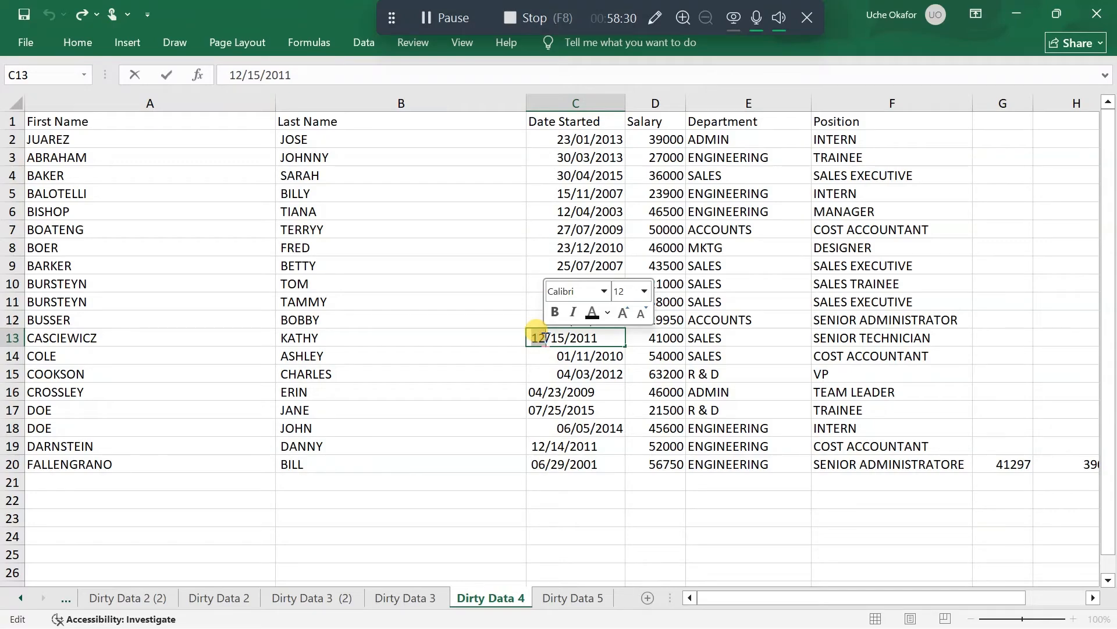
{"action": "type", "text": "15"}
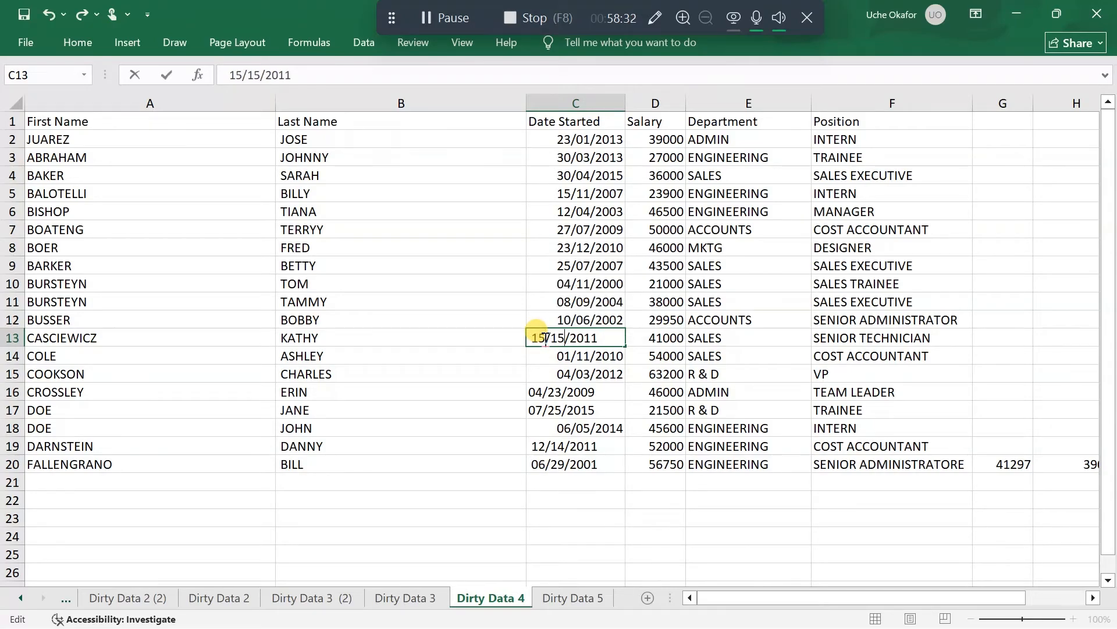
{"action": "key", "text": "BackSpace"}
{"action": "type", "text": "2"}
{"action": "key", "text": "Return"}
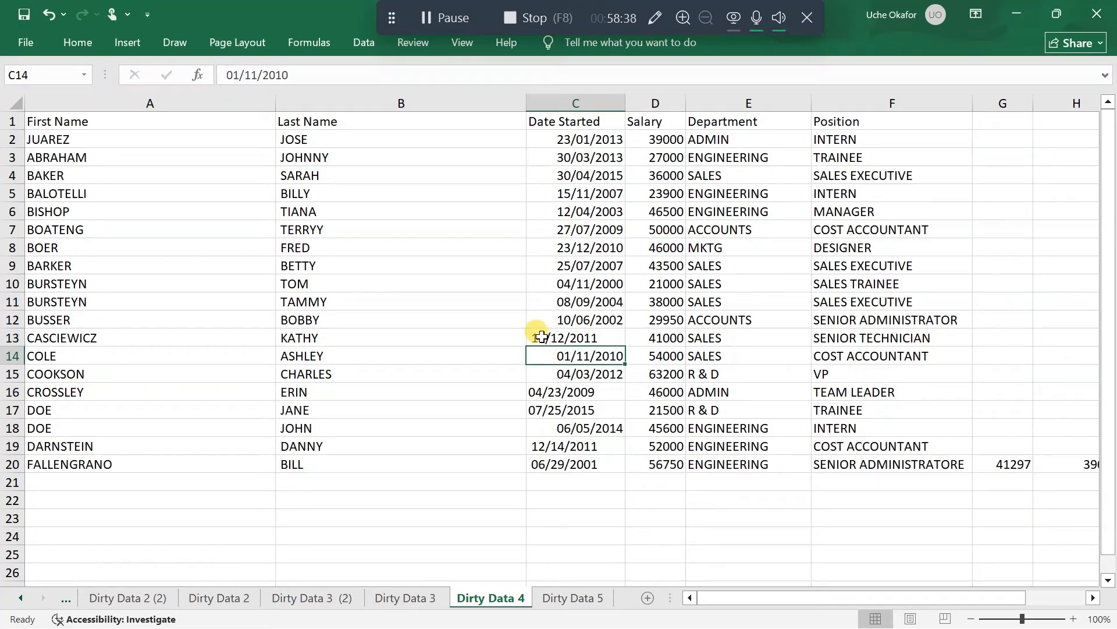
Check the edited start date in C13, and undo its day-first rewrite
{"action": "double_click", "coordinate": [541, 337]}
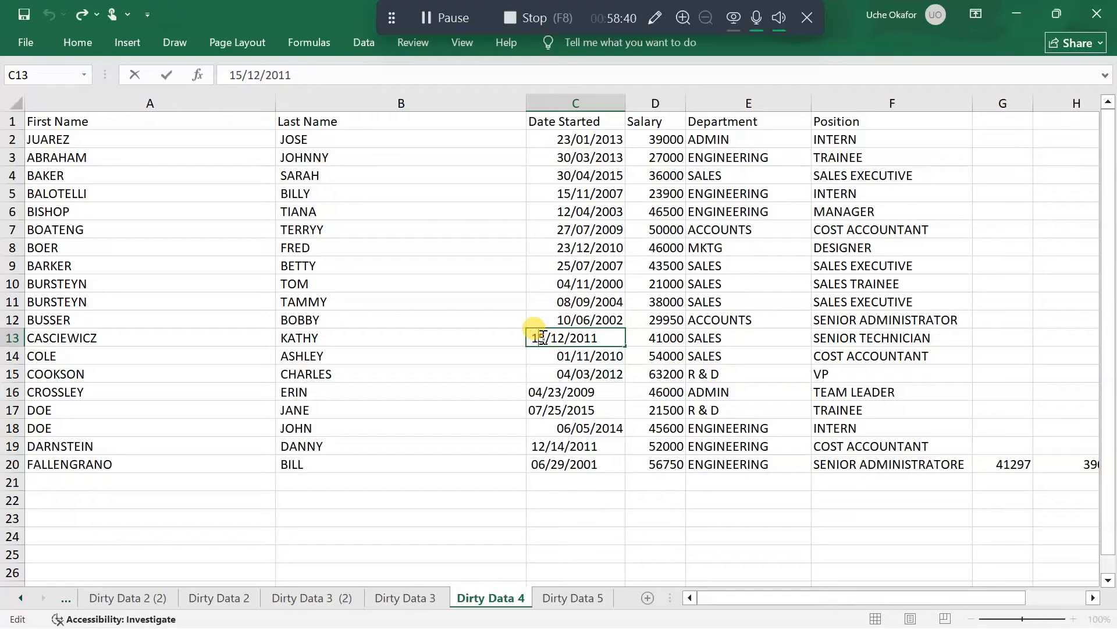
{"action": "left_click", "coordinate": [554, 356]}
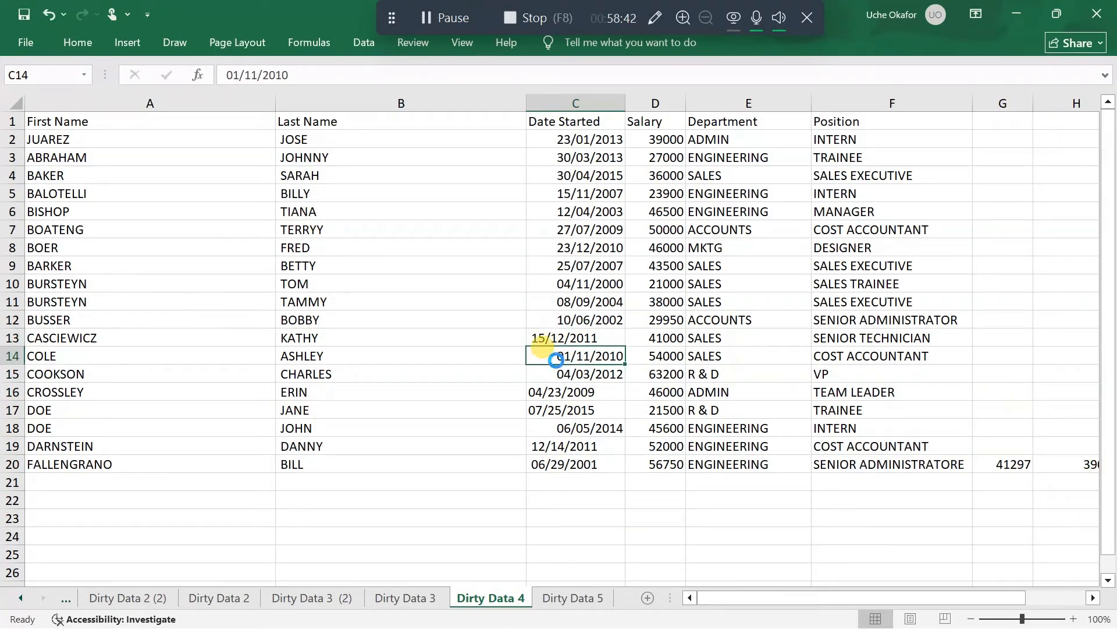
{"action": "key", "text": "Up"}
{"action": "key", "text": "ctrl+z"}
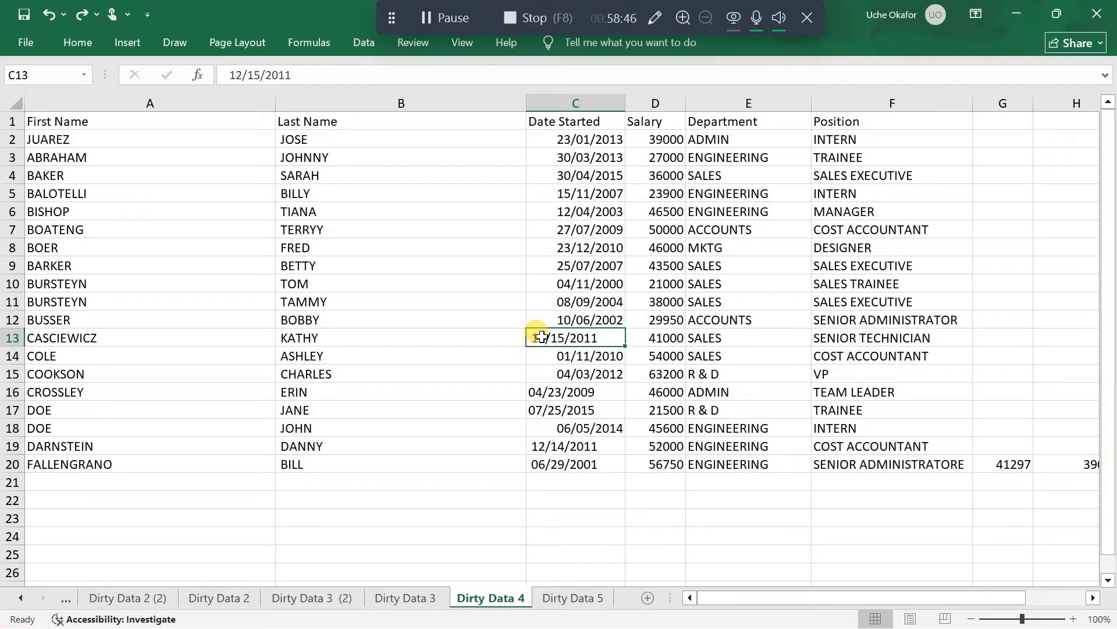
Swap day and month of the start date in C13 again so it reads 15/12/2011
{"action": "key", "text": "Down"}
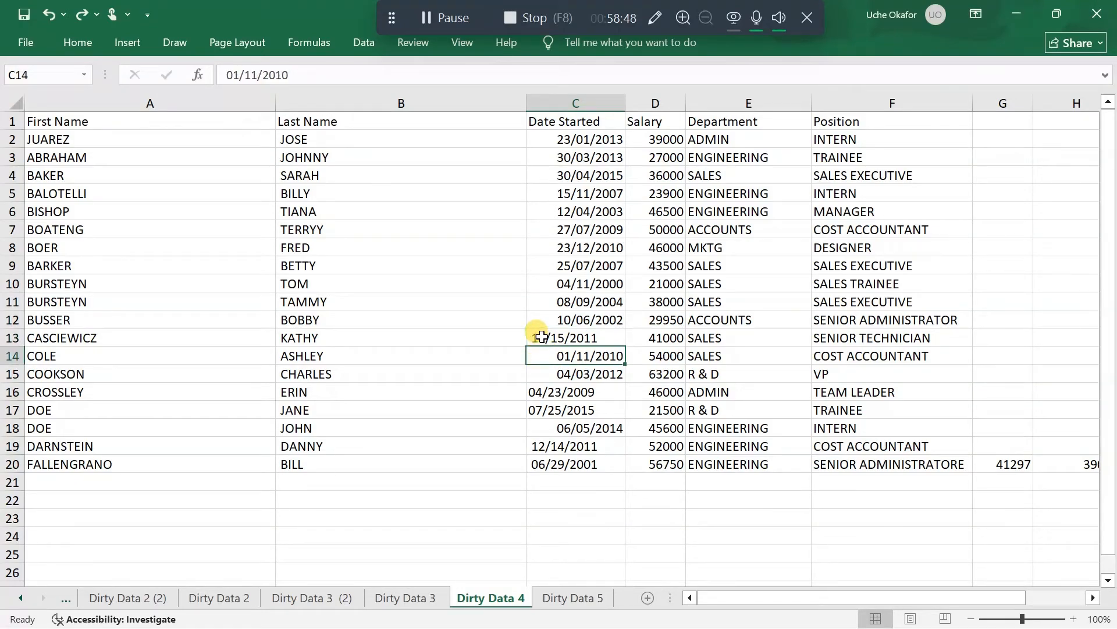
{"action": "right_click", "coordinate": [541, 337]}
{"action": "left_click", "coordinate": [532, 336]}
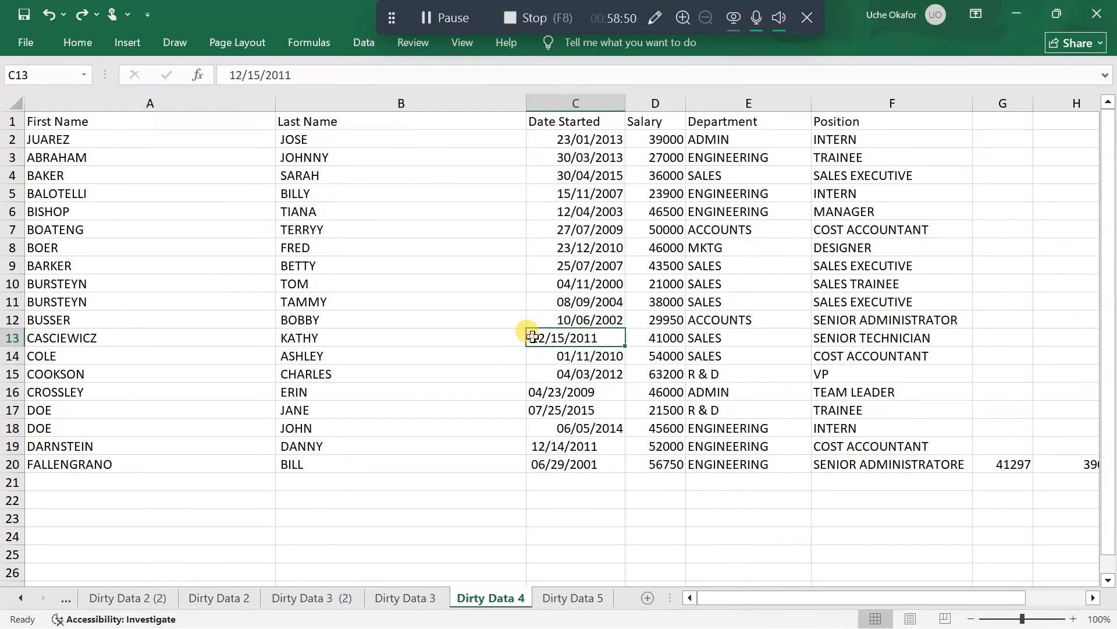
{"action": "key", "text": "F2"}
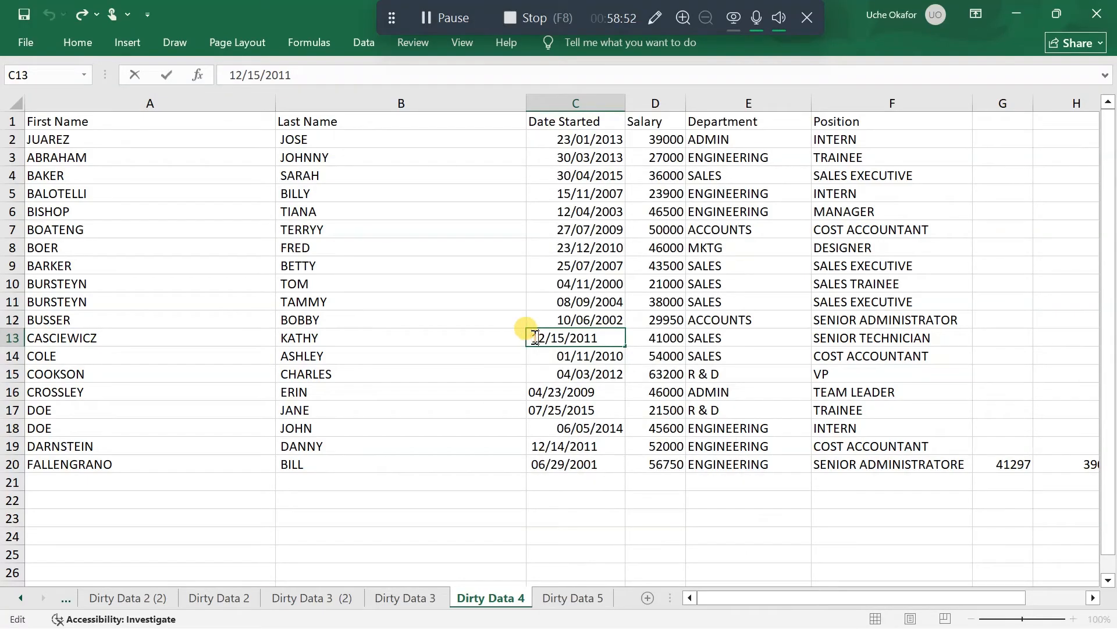
{"action": "key", "text": "Delete"}
{"action": "type", "text": "5"}
{"action": "left_click", "coordinate": [568, 337]}
{"action": "key", "text": "BackSpace"}
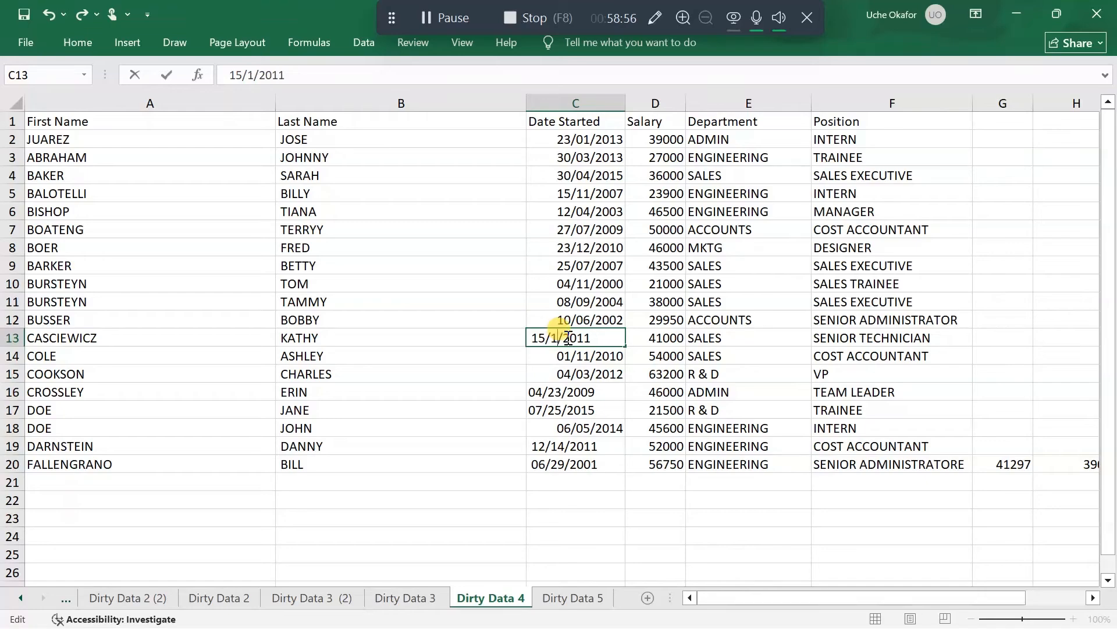
{"action": "type", "text": "2"}
{"action": "key", "text": "Return"}
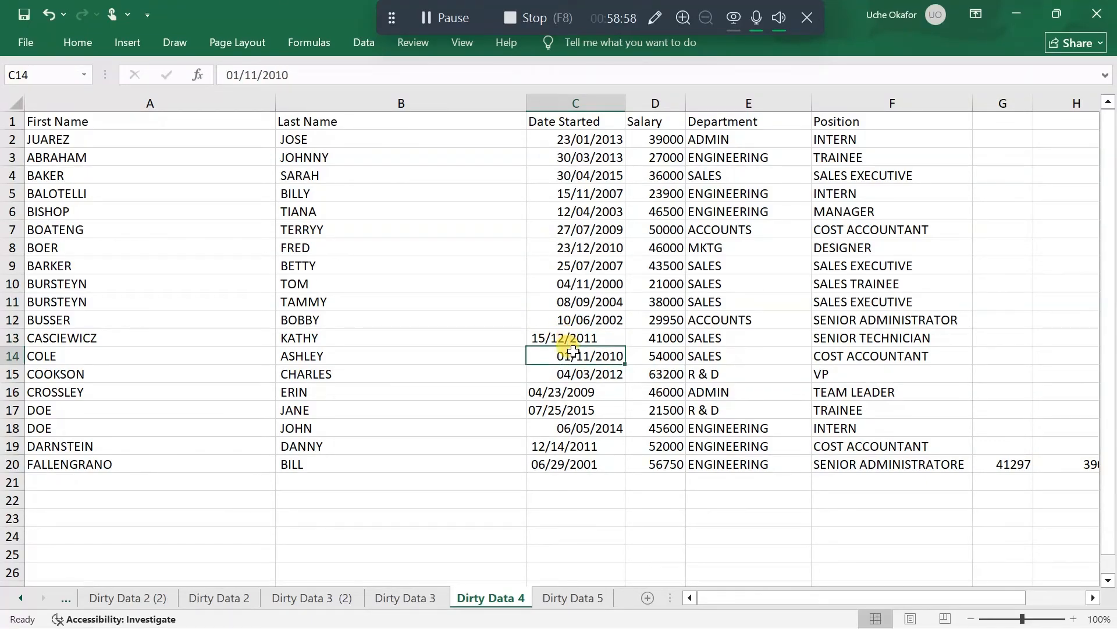
Try to apply the Short Date number format to the start date in C13
{"action": "left_click", "coordinate": [571, 339]}
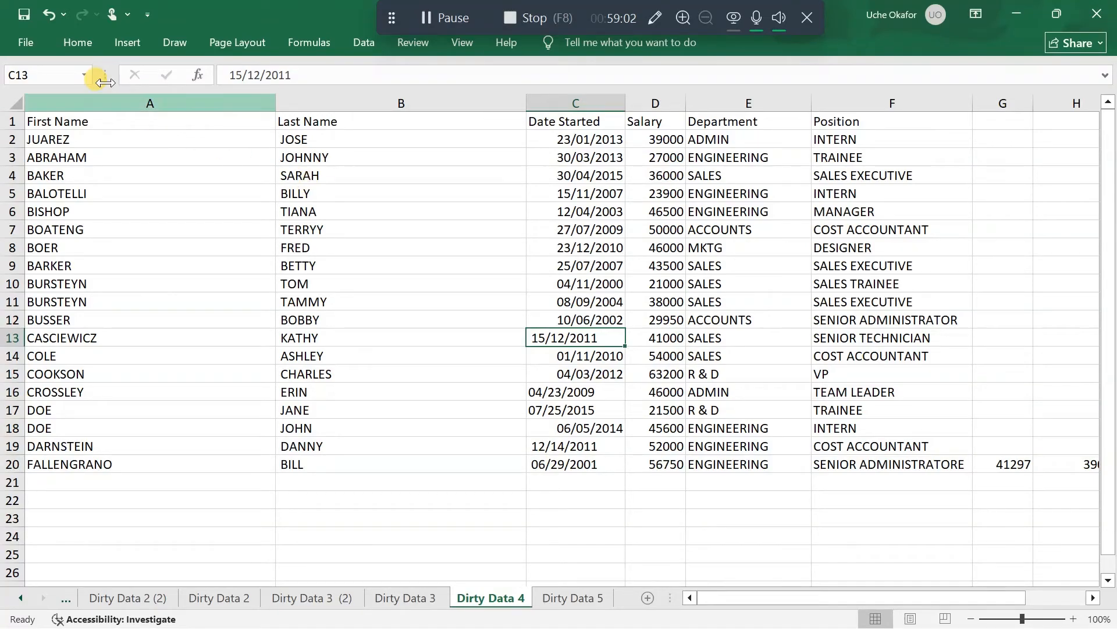
{"action": "left_click", "coordinate": [68, 44]}
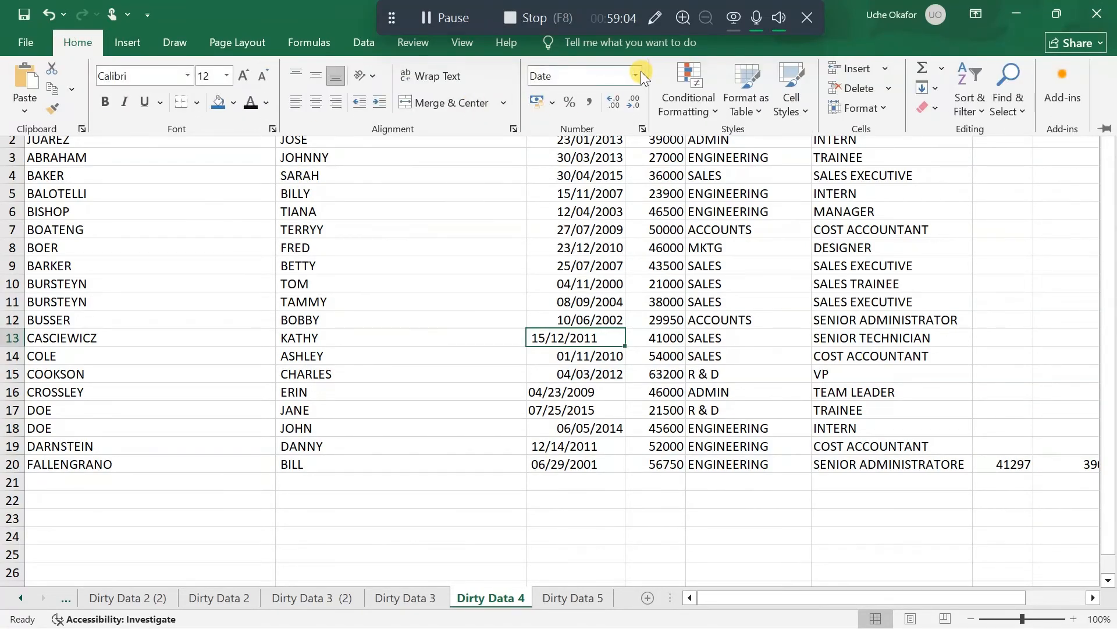
{"action": "left_click", "coordinate": [640, 73]}
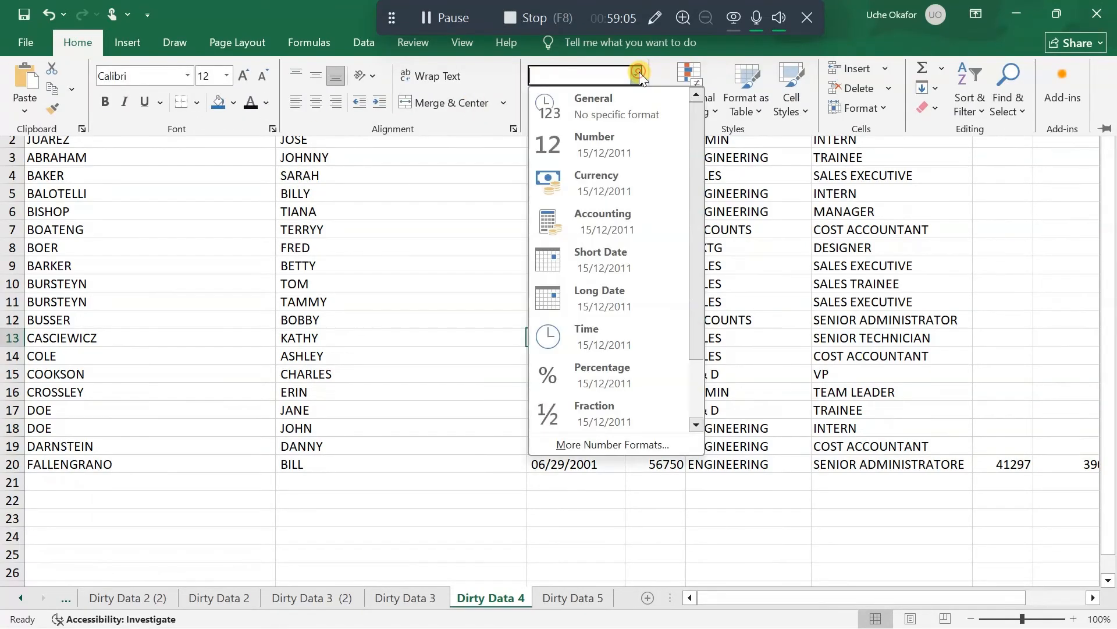
{"action": "left_click", "coordinate": [637, 250]}
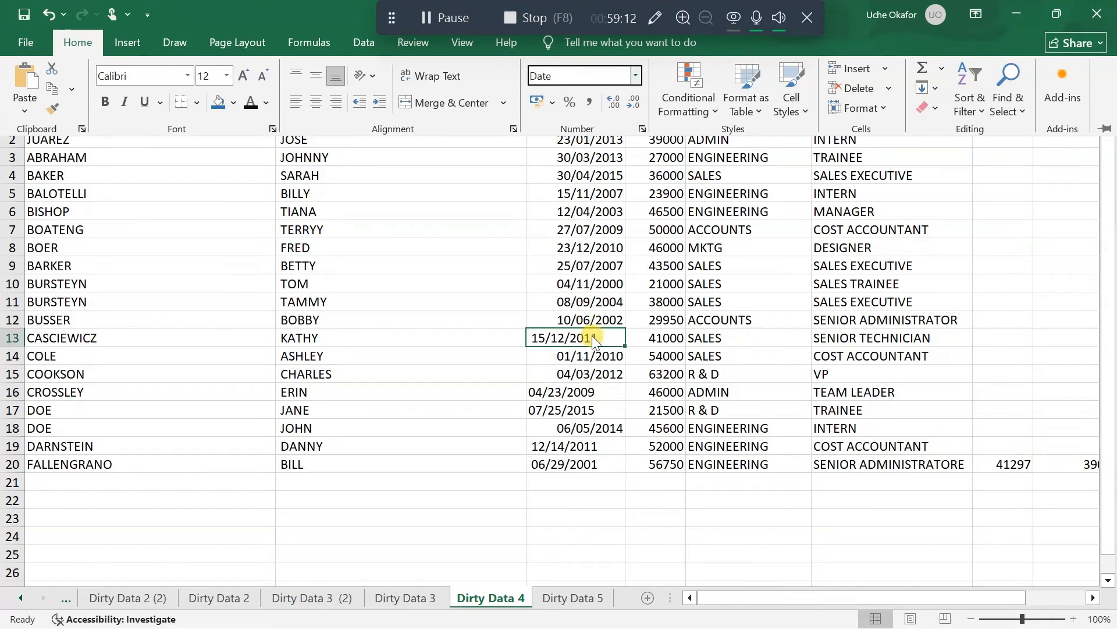
{"action": "left_click", "coordinate": [563, 391]}
{"action": "double_click", "coordinate": [561, 392]}
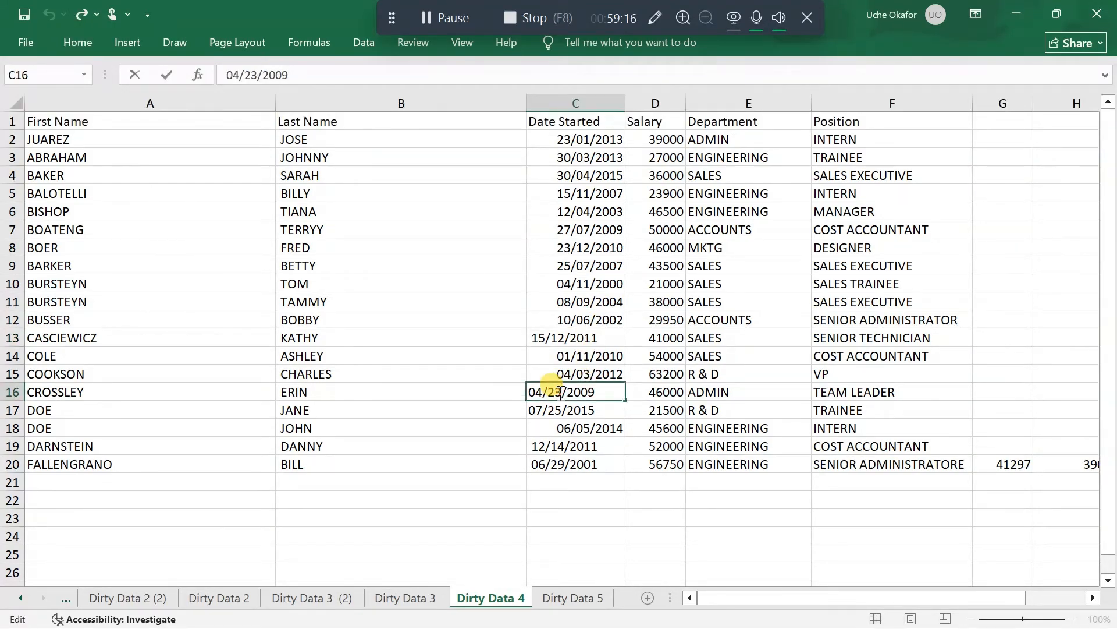
Clear all contents and formatting from the start date cell C13
{"action": "left_click", "coordinate": [565, 338]}
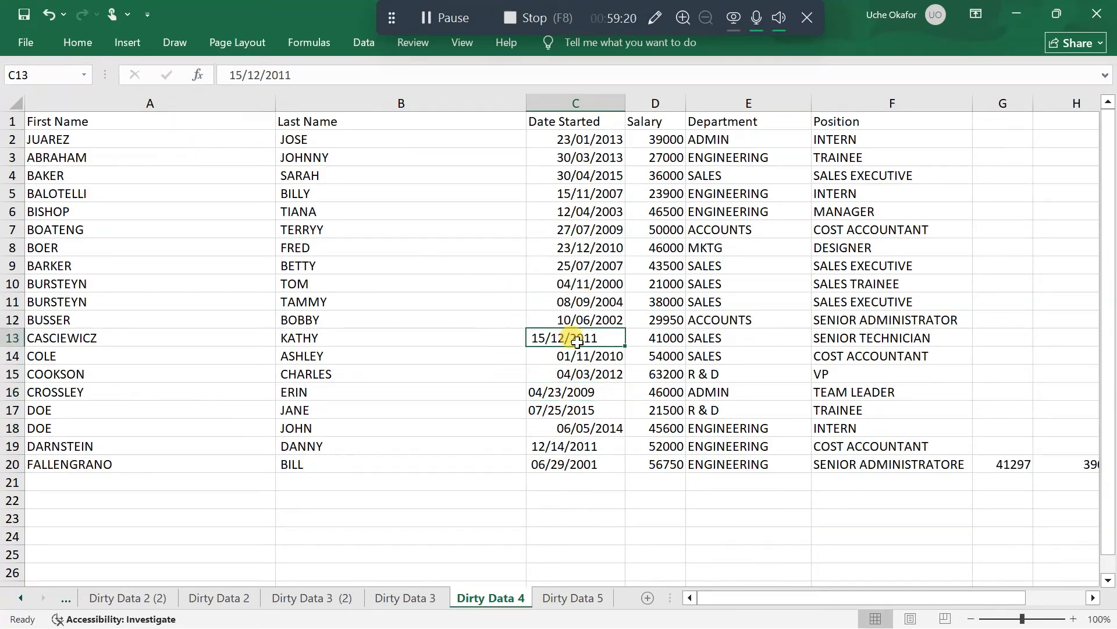
{"action": "left_click", "coordinate": [76, 43]}
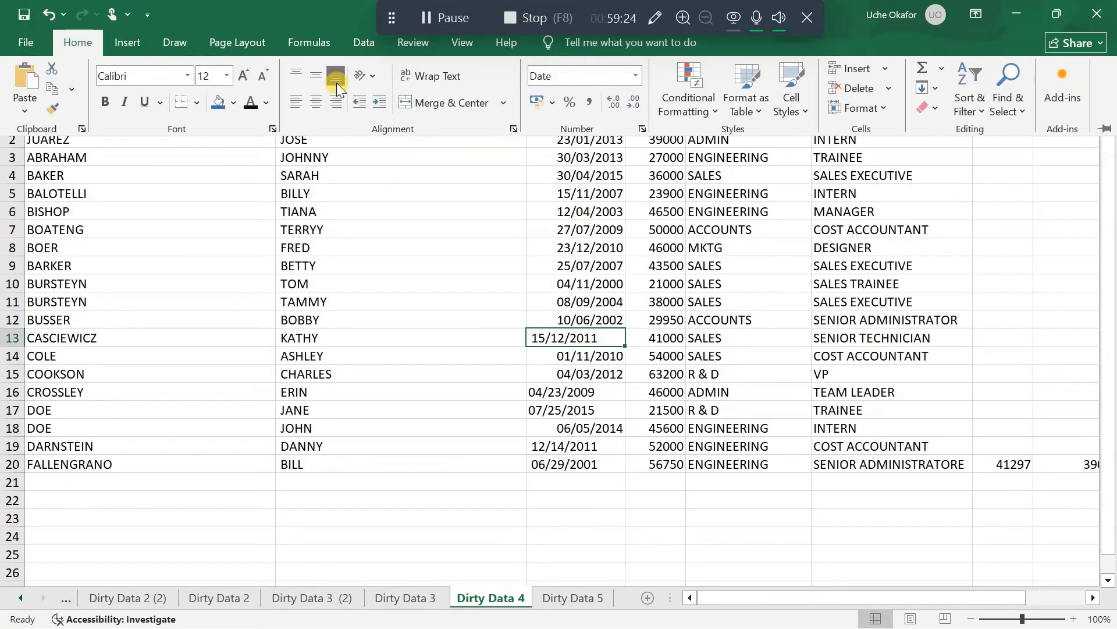
{"action": "left_click", "coordinate": [890, 86]}
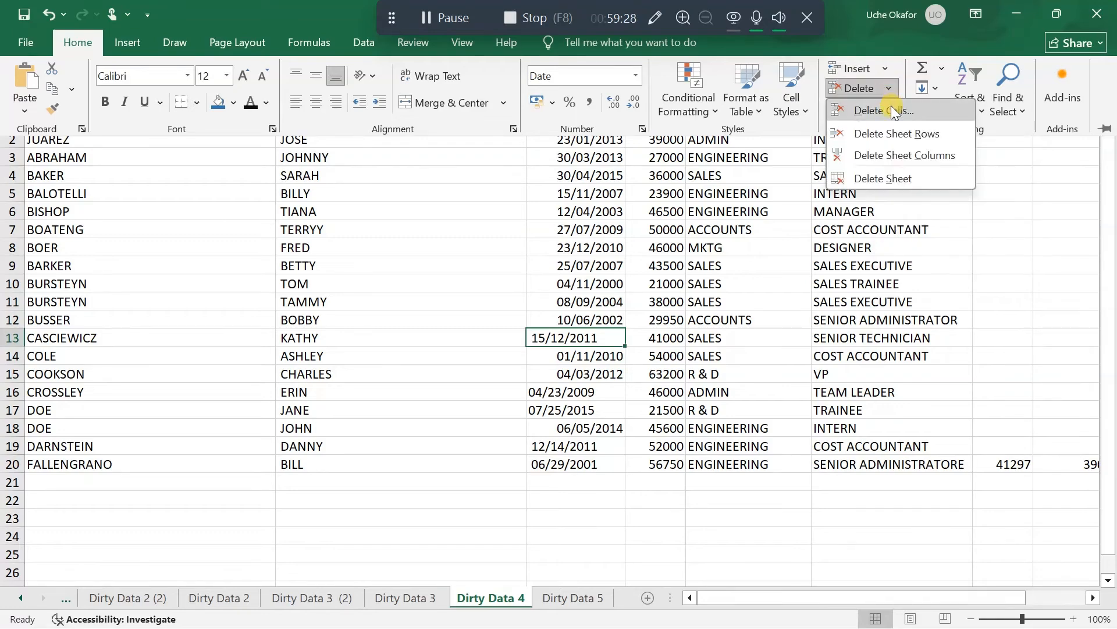
{"action": "left_click", "coordinate": [891, 89]}
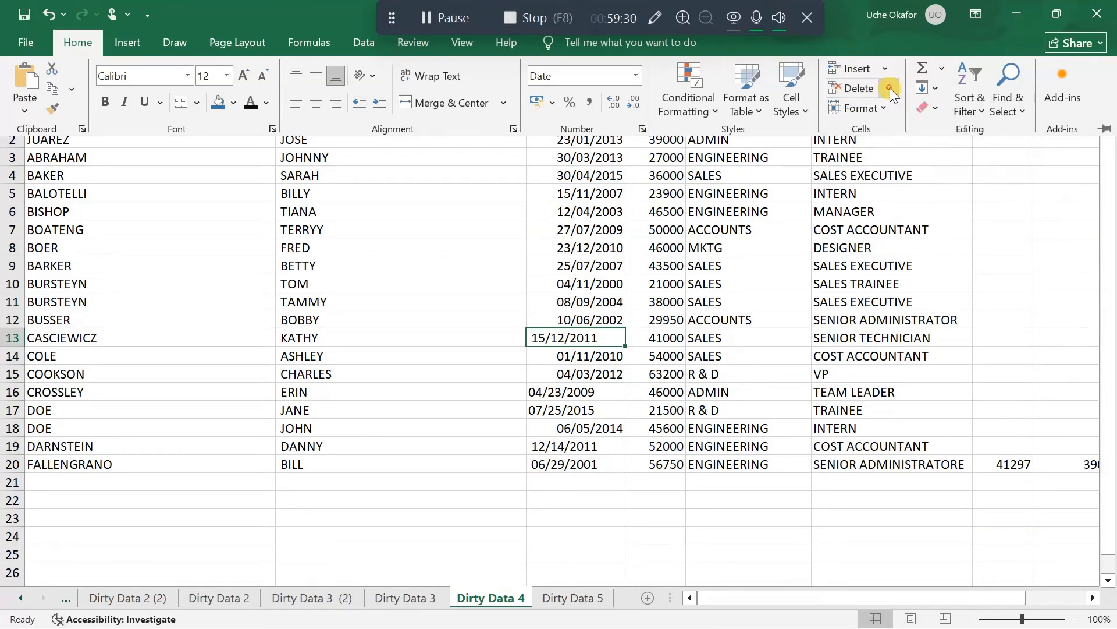
{"action": "left_click", "coordinate": [934, 107]}
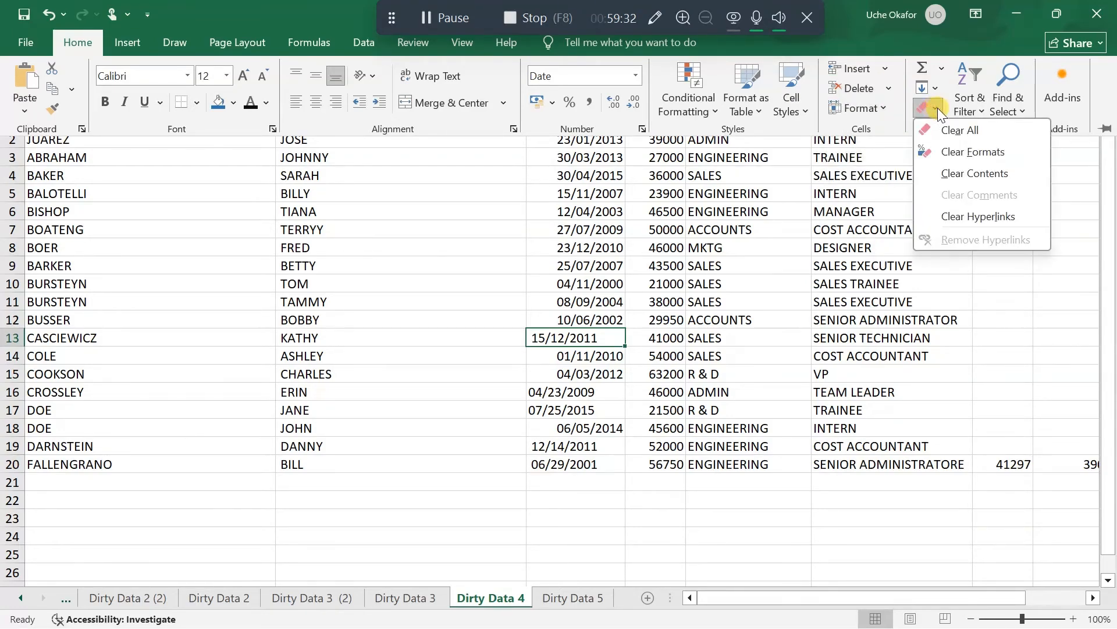
{"action": "left_click", "coordinate": [965, 125]}
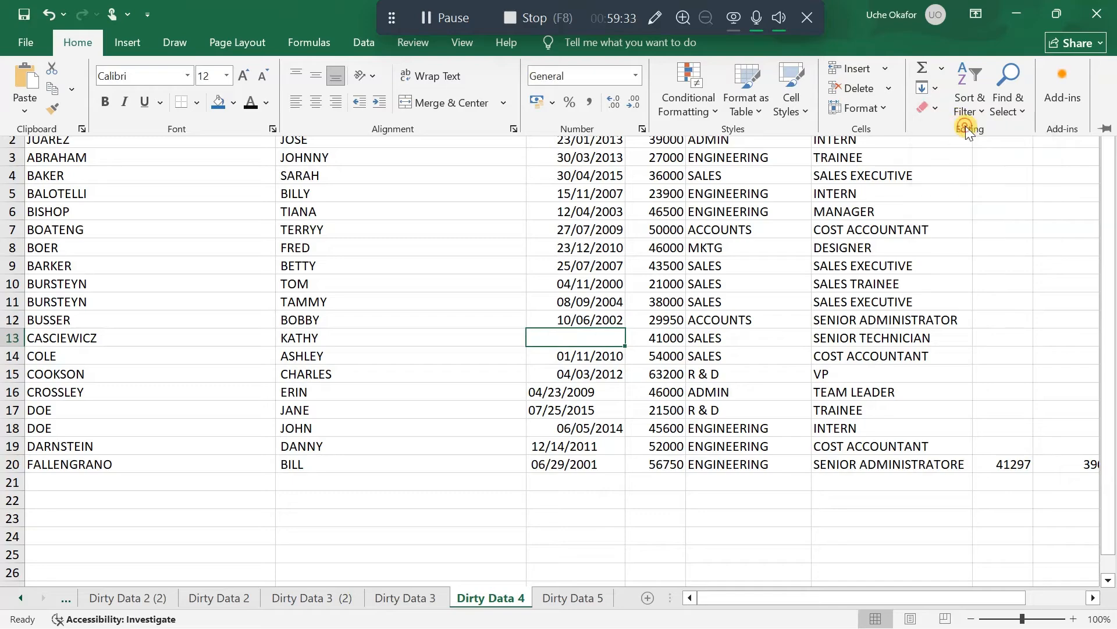
Enter the start date 15/12/2011 afresh in the emptied cell C13
{"action": "left_click", "coordinate": [566, 340]}
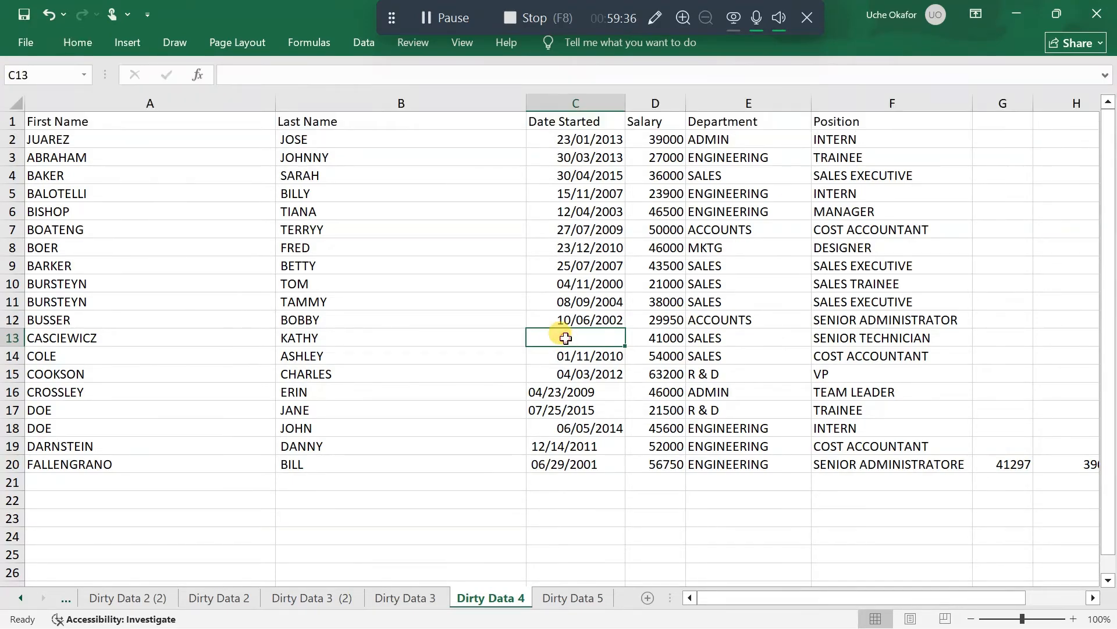
{"action": "double_click", "coordinate": [566, 338]}
{"action": "type", "text": "1"}
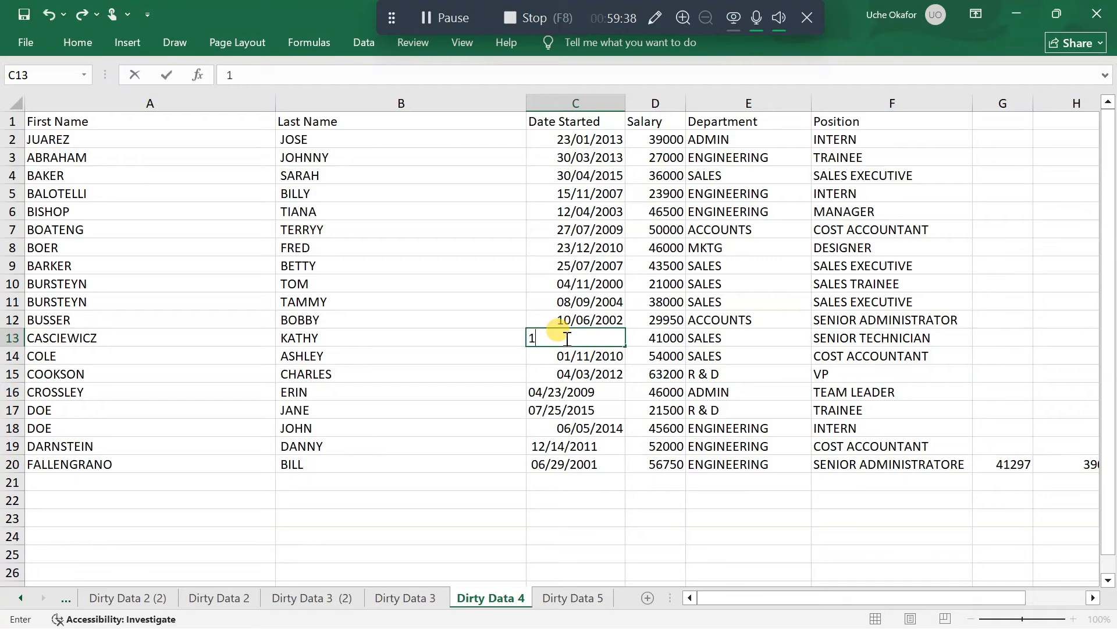
{"action": "type", "text": "5/12/201"}
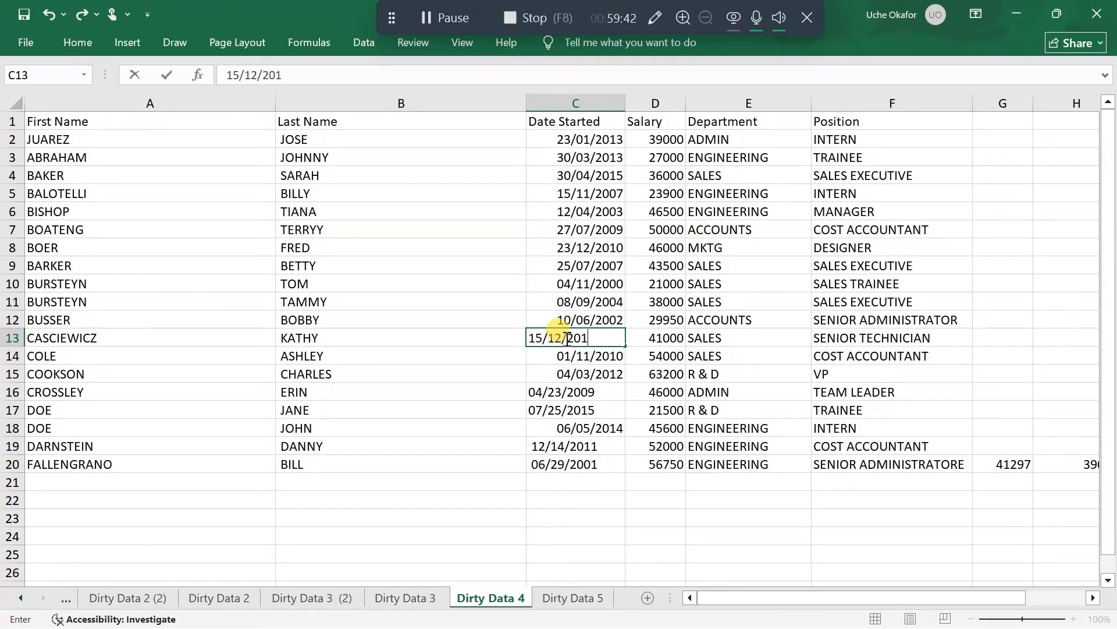
{"action": "type", "text": "1"}
{"action": "key", "text": "Return"}
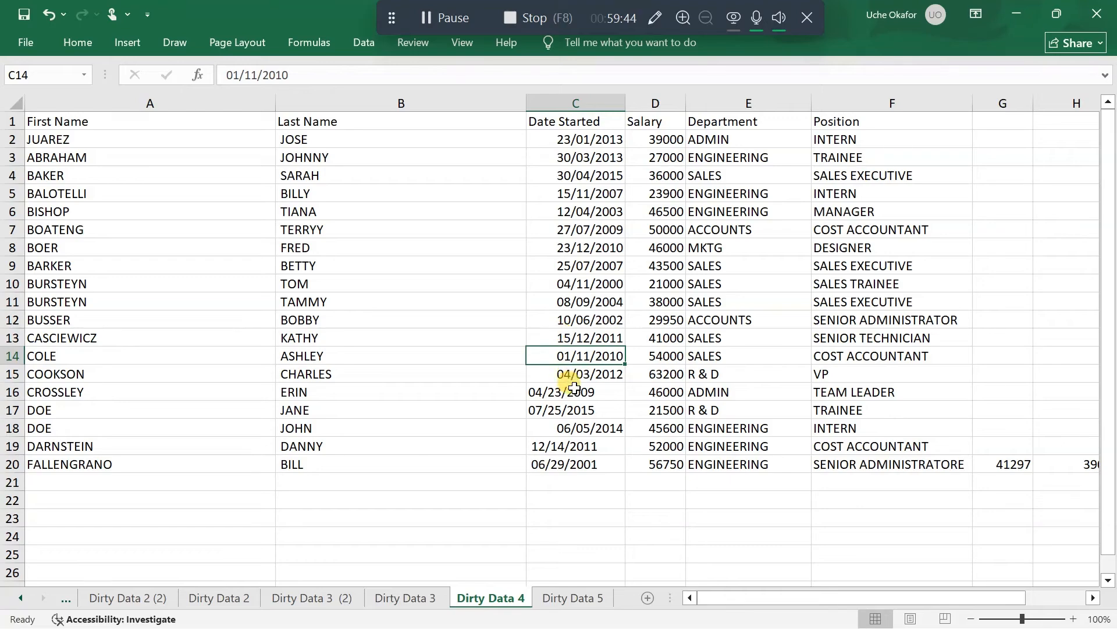
Rewrite the start date in C16 in day-first order as 23/04/2009
{"action": "left_click", "coordinate": [573, 391]}
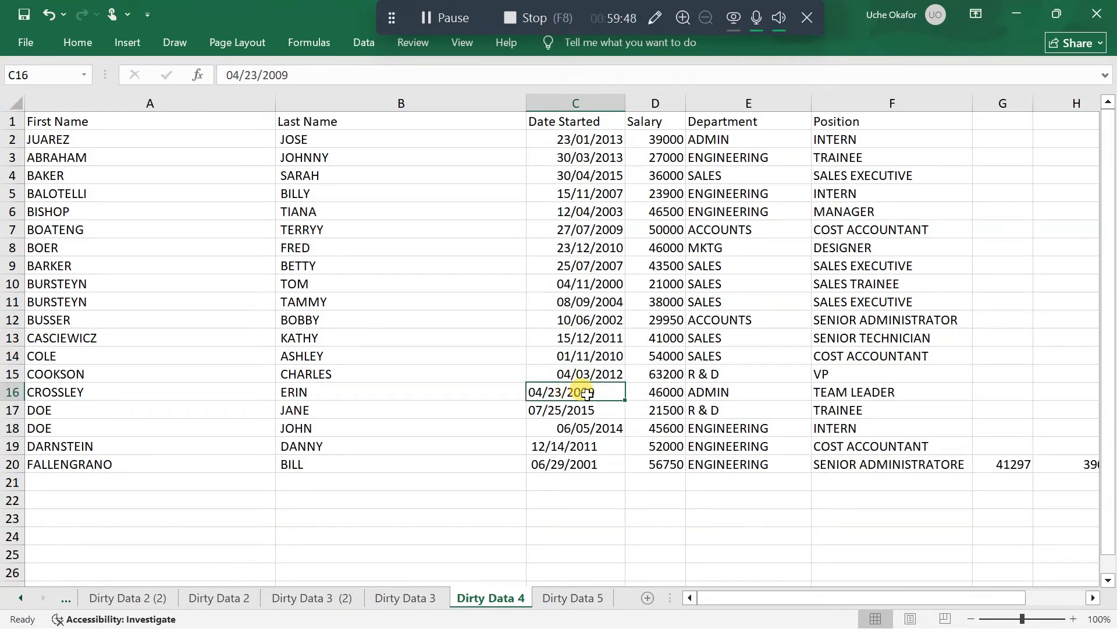
{"action": "double_click", "coordinate": [563, 393]}
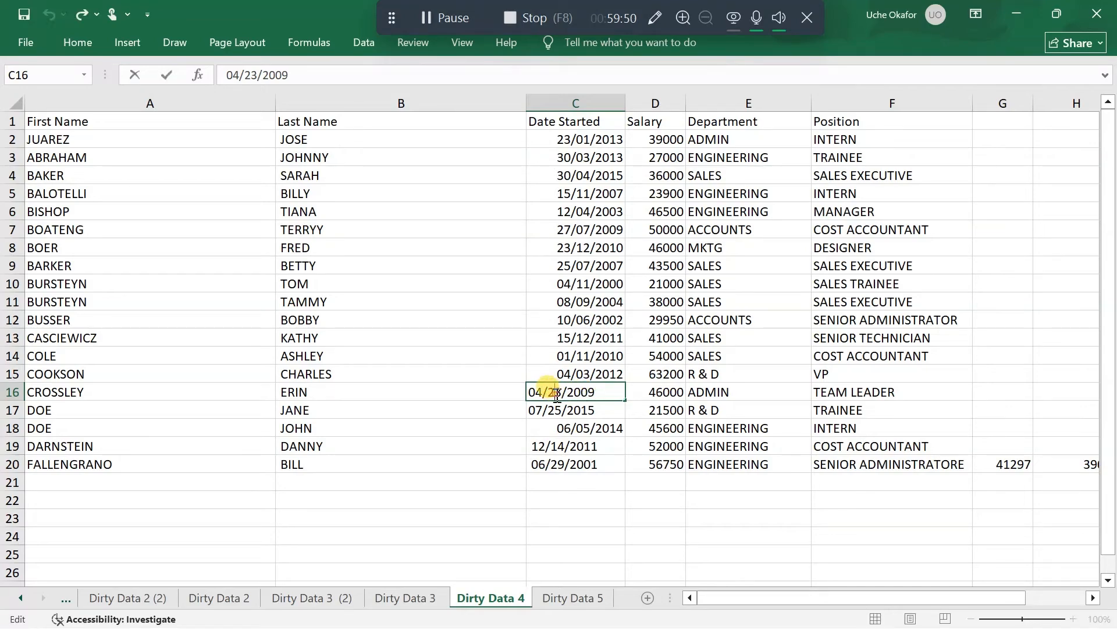
{"action": "key", "text": "BackSpace"}
{"action": "key", "text": "BackSpace"}
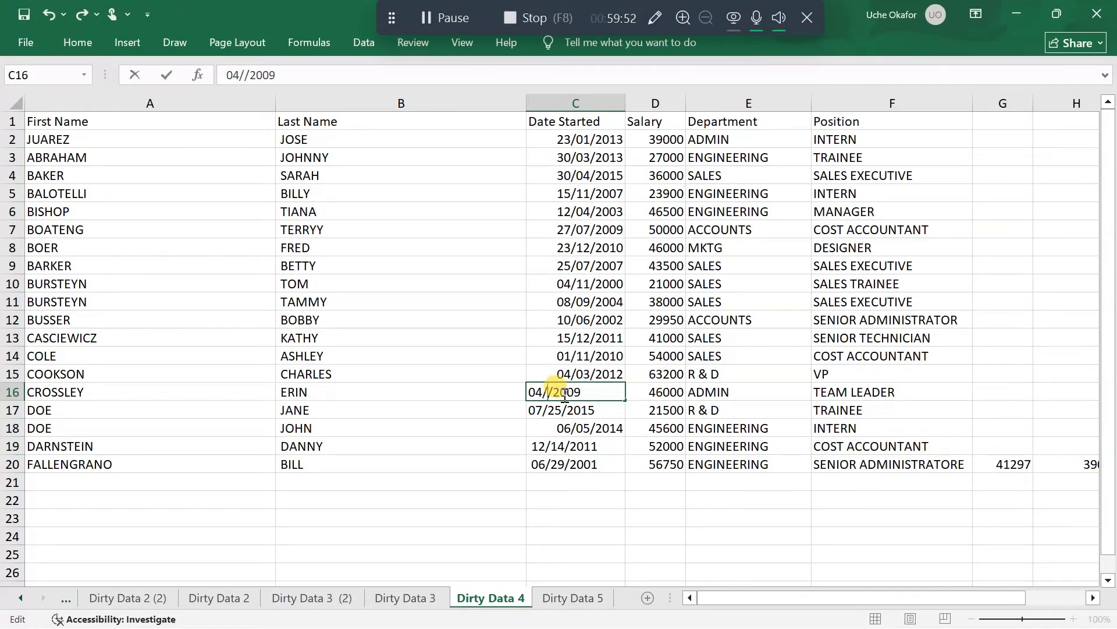
{"action": "type", "text": "04"}
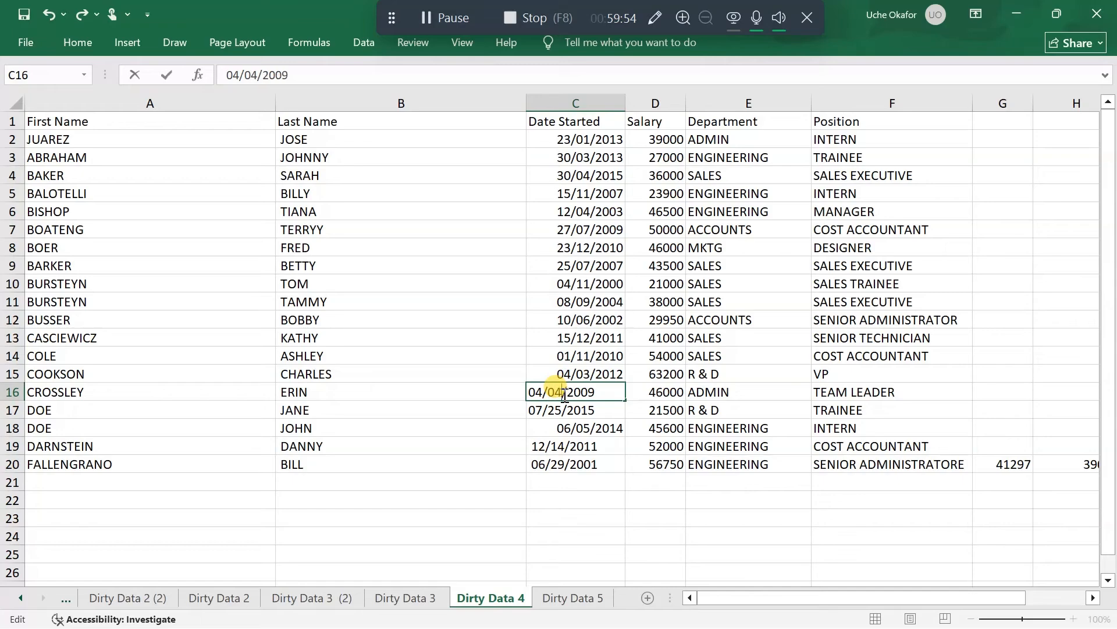
{"action": "key", "text": "Left"}
{"action": "key", "text": "Left"}
{"action": "key", "text": "Left"}
{"action": "key", "text": "BackSpace"}
{"action": "key", "text": "BackSpace"}
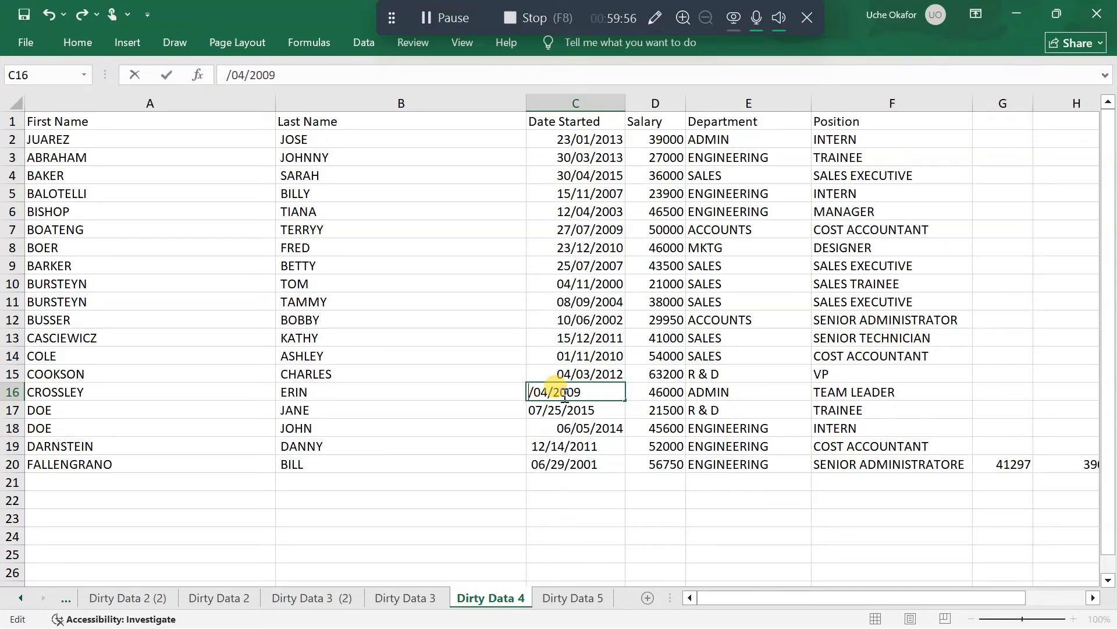
{"action": "type", "text": "23"}
{"action": "key", "text": "Return"}
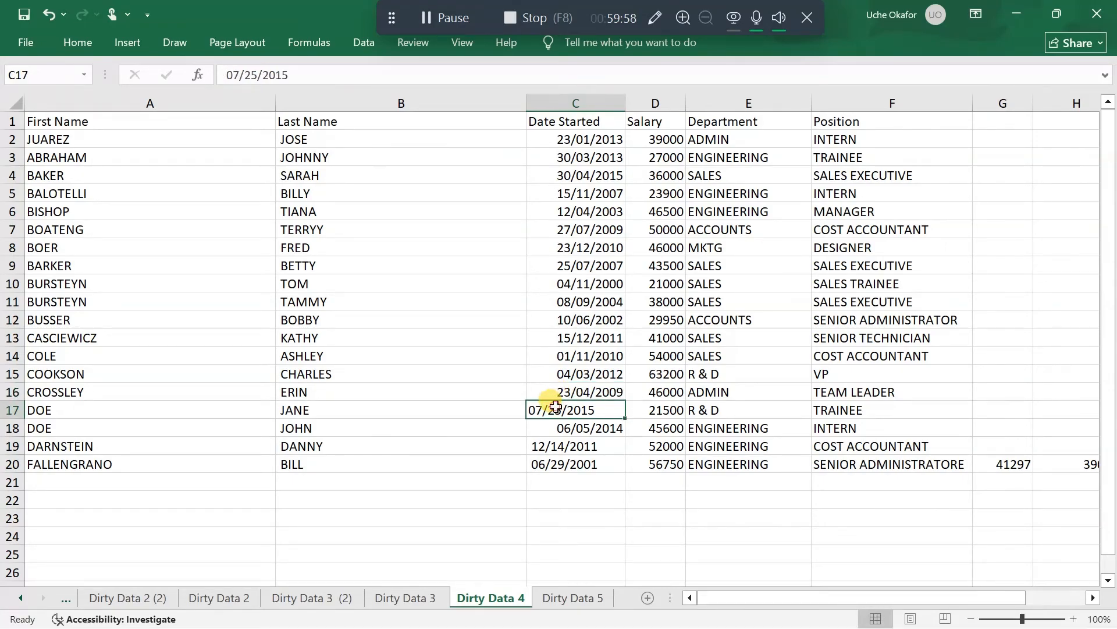
Rewrite the start date in C17 in day-first order as 25/07/2015
{"action": "double_click", "coordinate": [553, 408]}
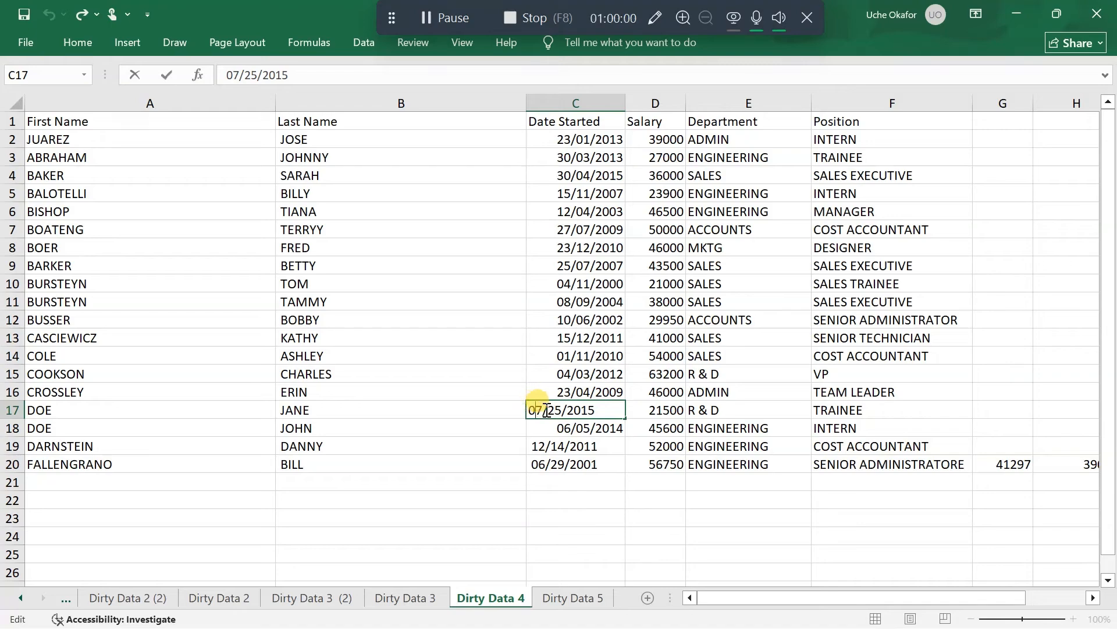
{"action": "key", "text": "BackSpace"}
{"action": "key", "text": "BackSpace"}
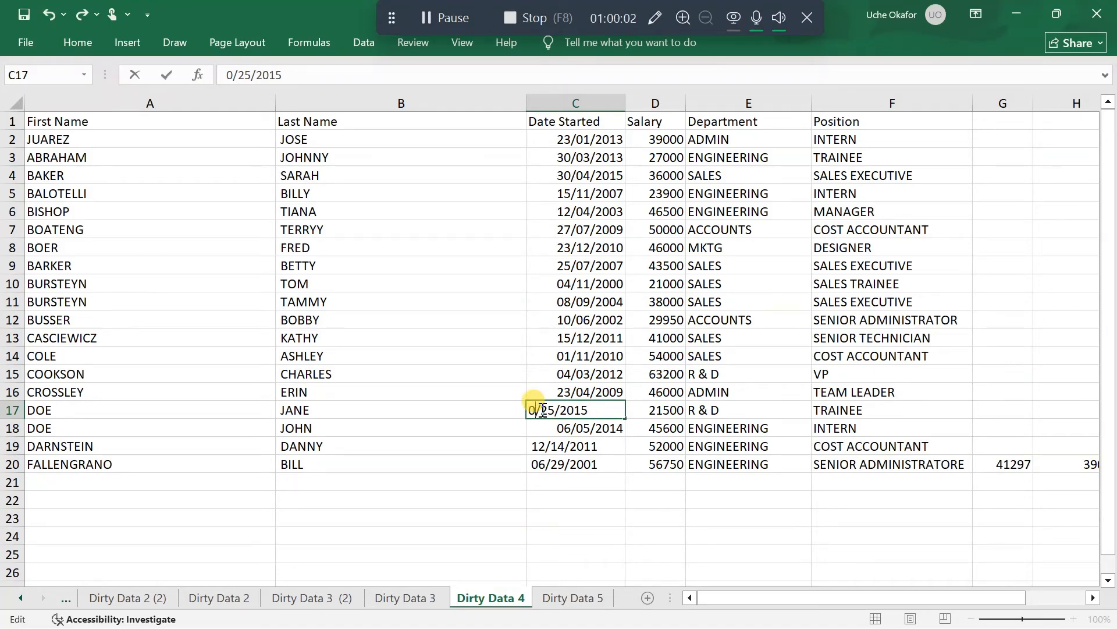
{"action": "type", "text": "25"}
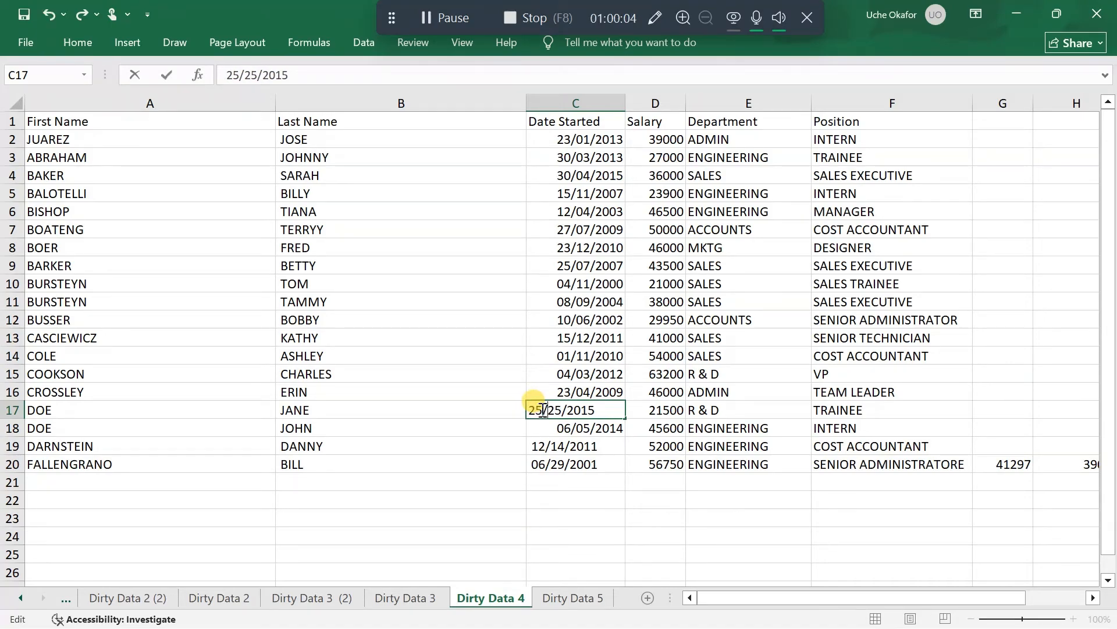
{"action": "key", "text": "Right"}
{"action": "key", "text": "Right"}
{"action": "key", "text": "Right"}
{"action": "key", "text": "BackSpace"}
{"action": "key", "text": "BackSpace"}
{"action": "type", "text": "07"}
{"action": "key", "text": "Return"}
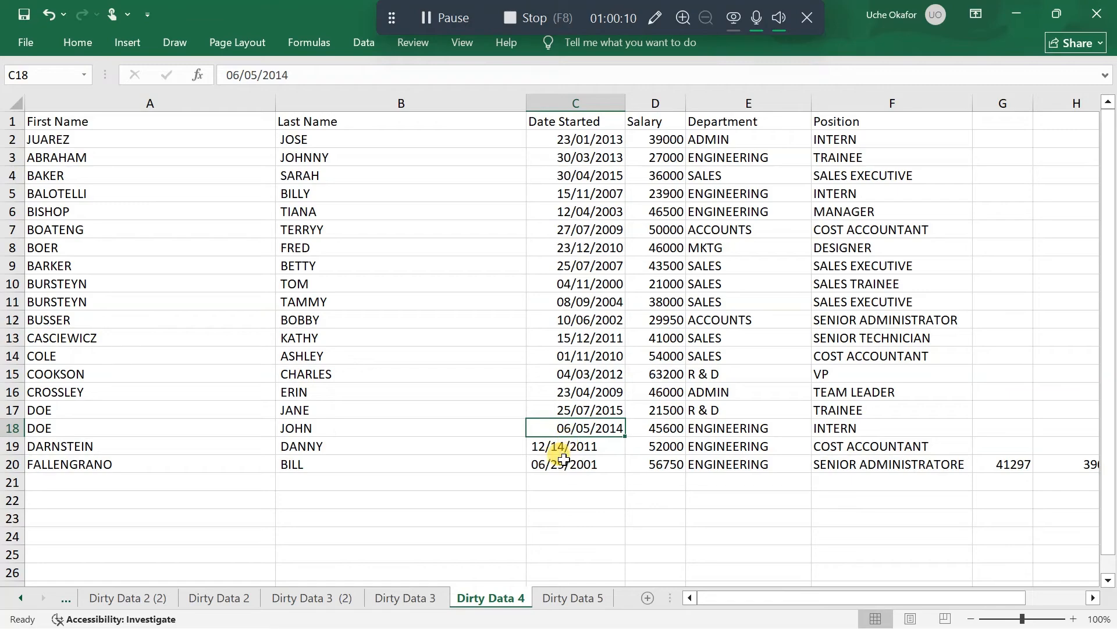
Rewrite the start date in C19 in day-first order as 14/12/2011
{"action": "left_click", "coordinate": [551, 447]}
{"action": "double_click", "coordinate": [560, 448]}
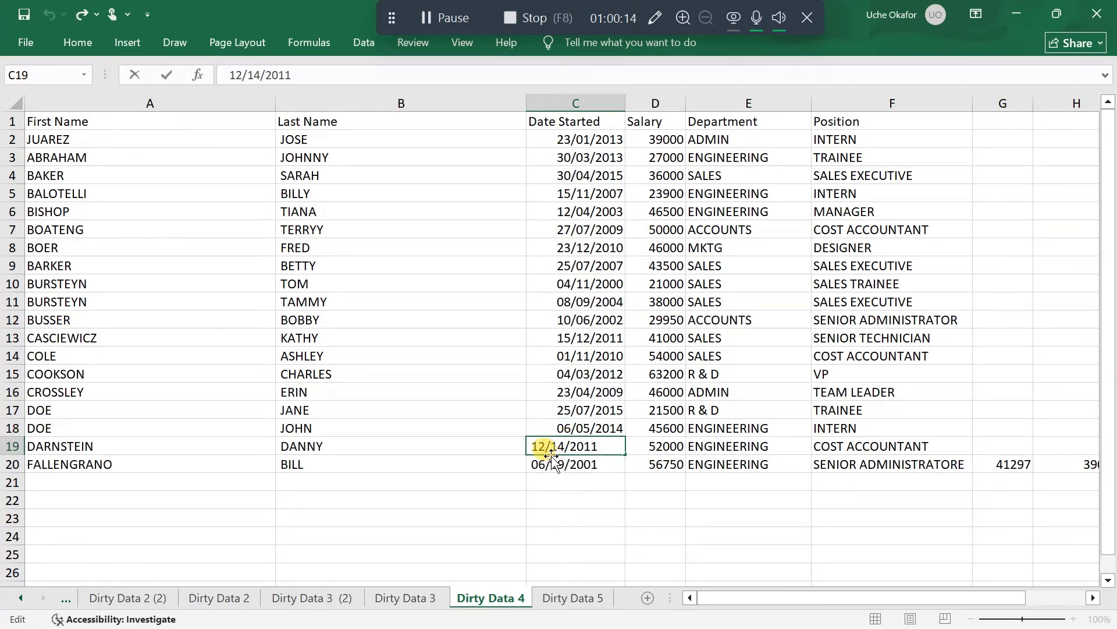
{"action": "double_click", "coordinate": [545, 447]}
{"action": "type", "text": "14"}
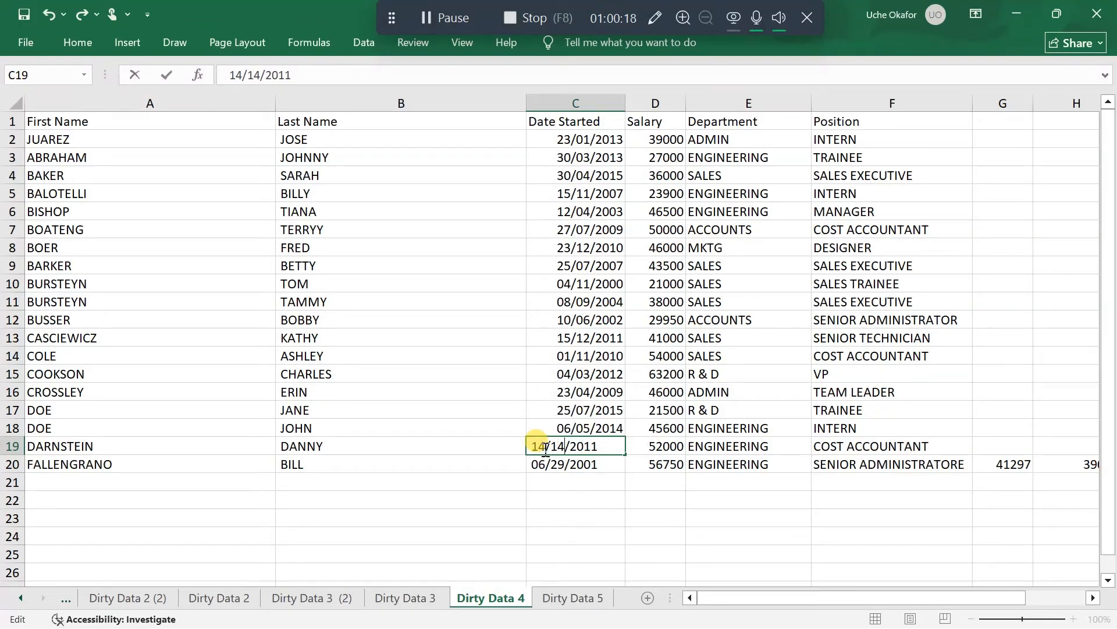
{"action": "key", "text": "BackSpace"}
{"action": "type", "text": "2"}
{"action": "key", "text": "Return"}
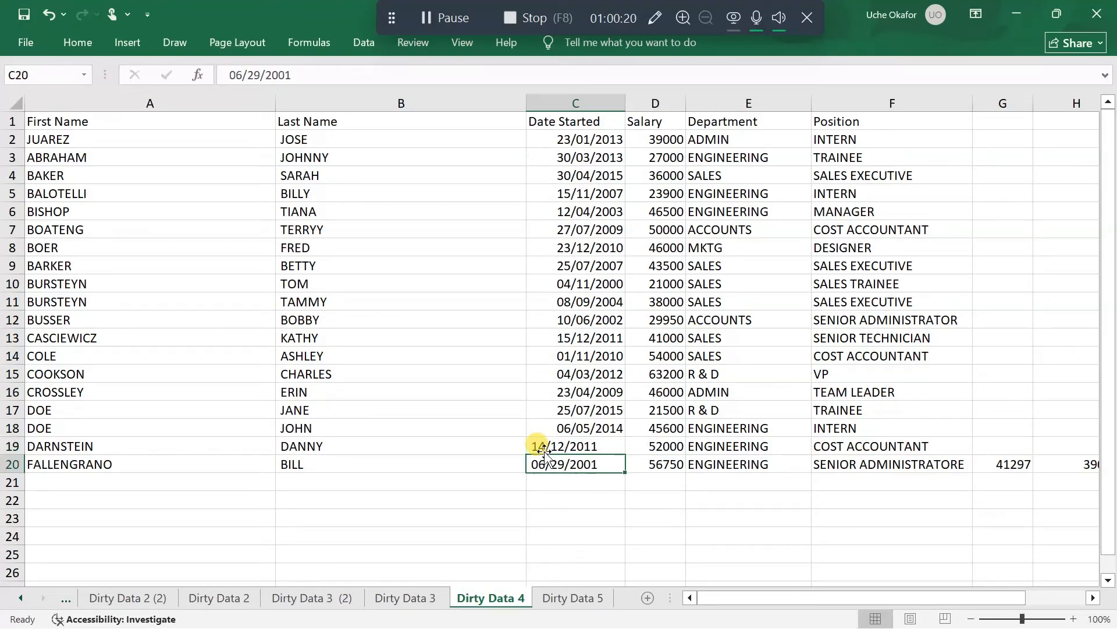
{"action": "double_click", "coordinate": [545, 447]}
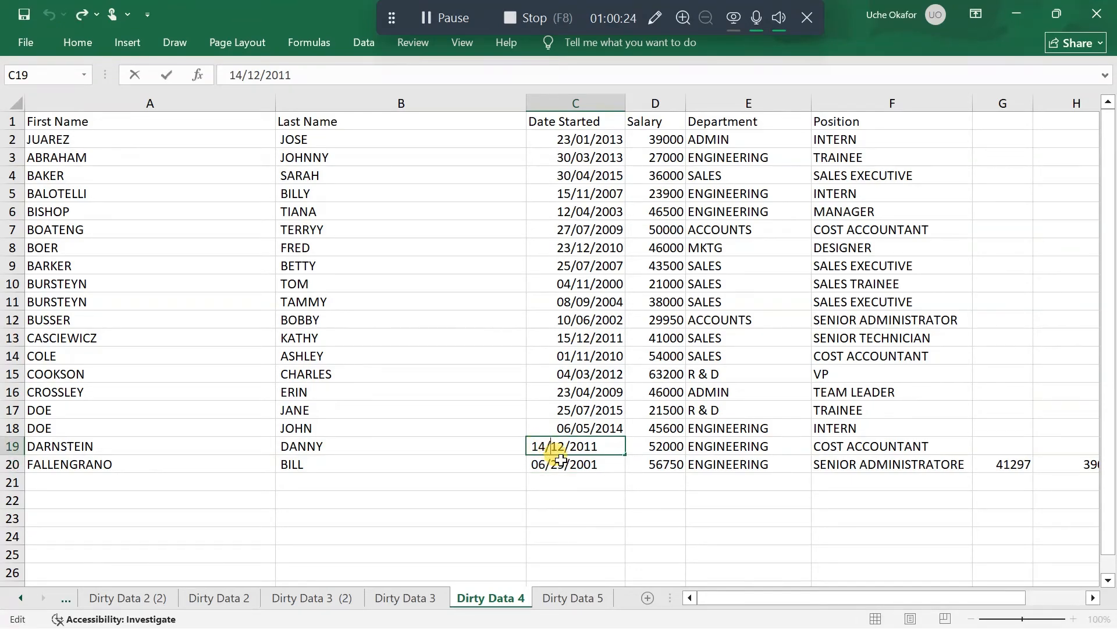
{"action": "left_click", "coordinate": [529, 477]}
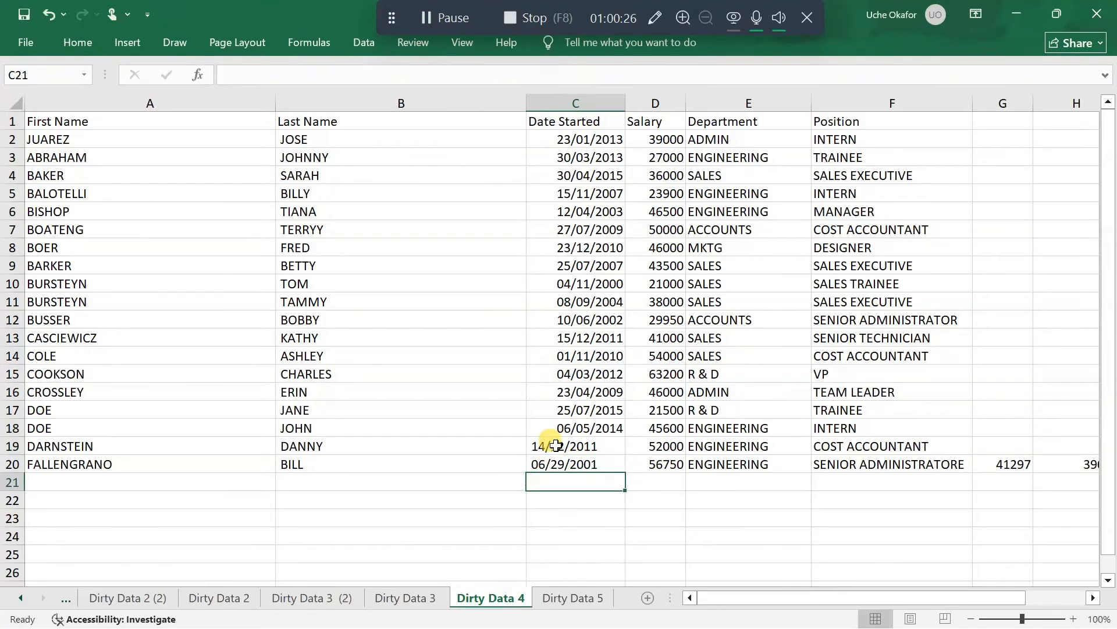
Clear the formatting from the two start date cells C19:C20
{"action": "left_click", "coordinate": [556, 444]}
{"action": "left_click_drag", "start_coordinate": [561, 457], "coordinate": [562, 466]}
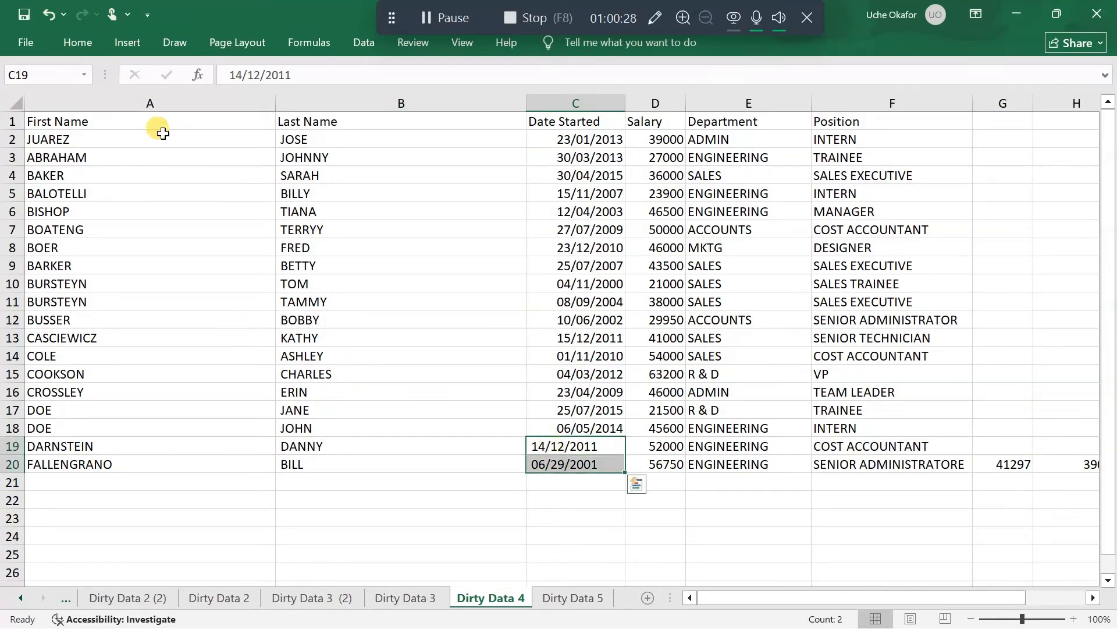
{"action": "left_click", "coordinate": [78, 47]}
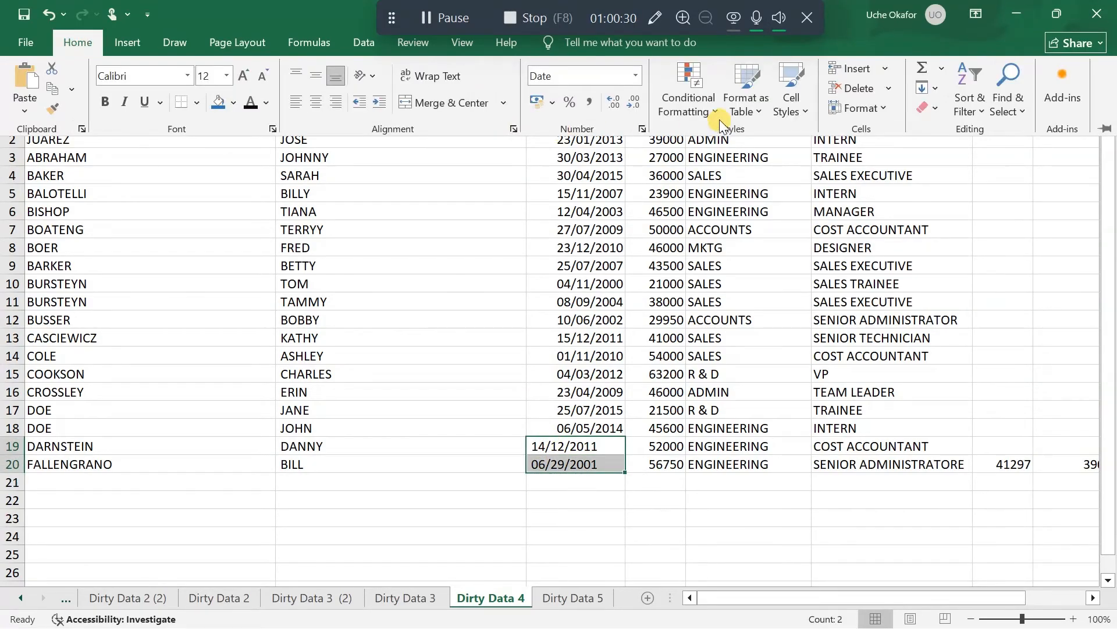
{"action": "left_click", "coordinate": [884, 108]}
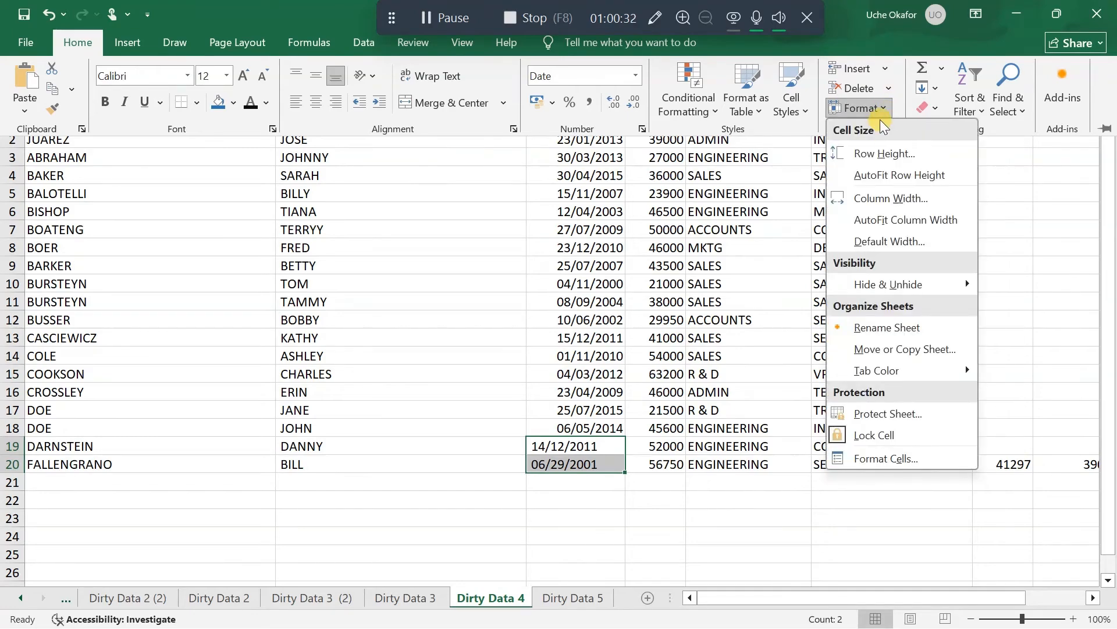
{"action": "left_click", "coordinate": [887, 108]}
{"action": "left_click", "coordinate": [936, 108]}
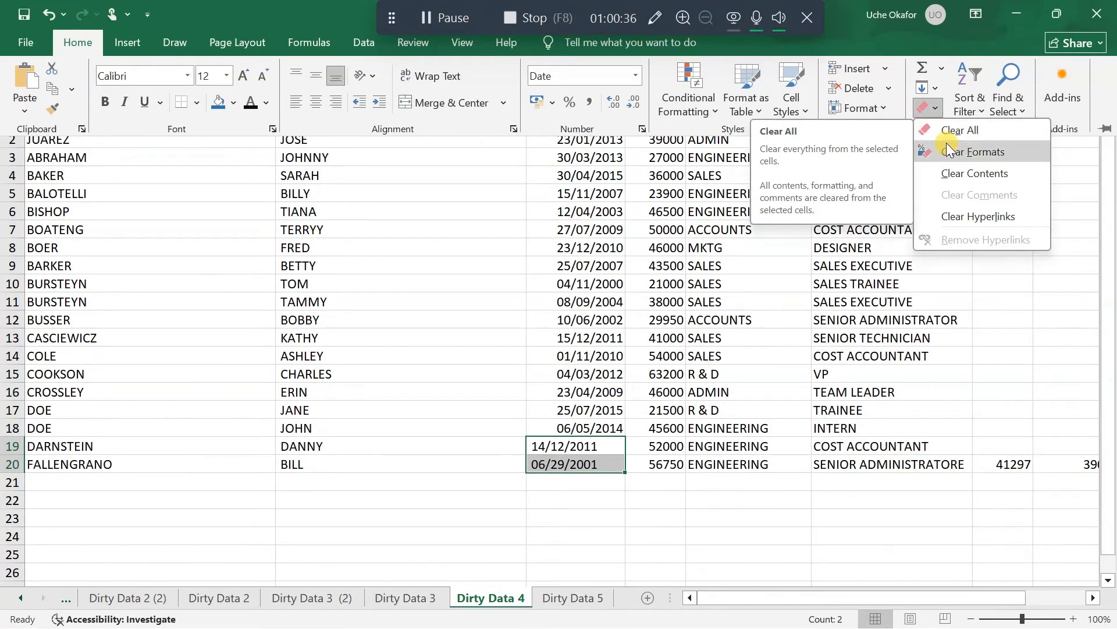
{"action": "left_click", "coordinate": [974, 151]}
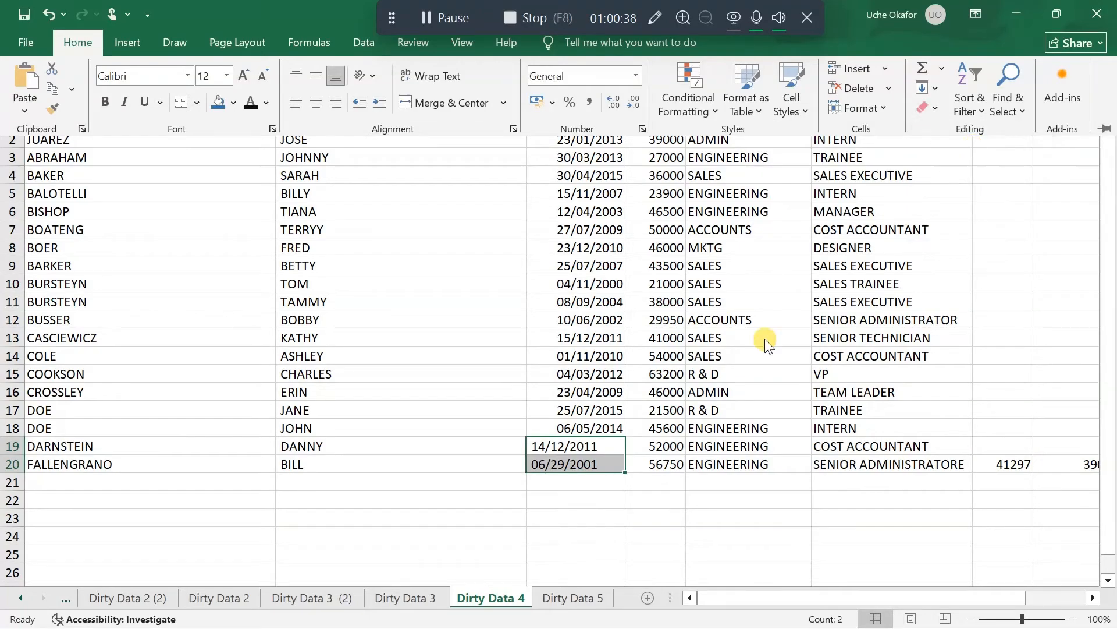
{"action": "left_click", "coordinate": [547, 446]}
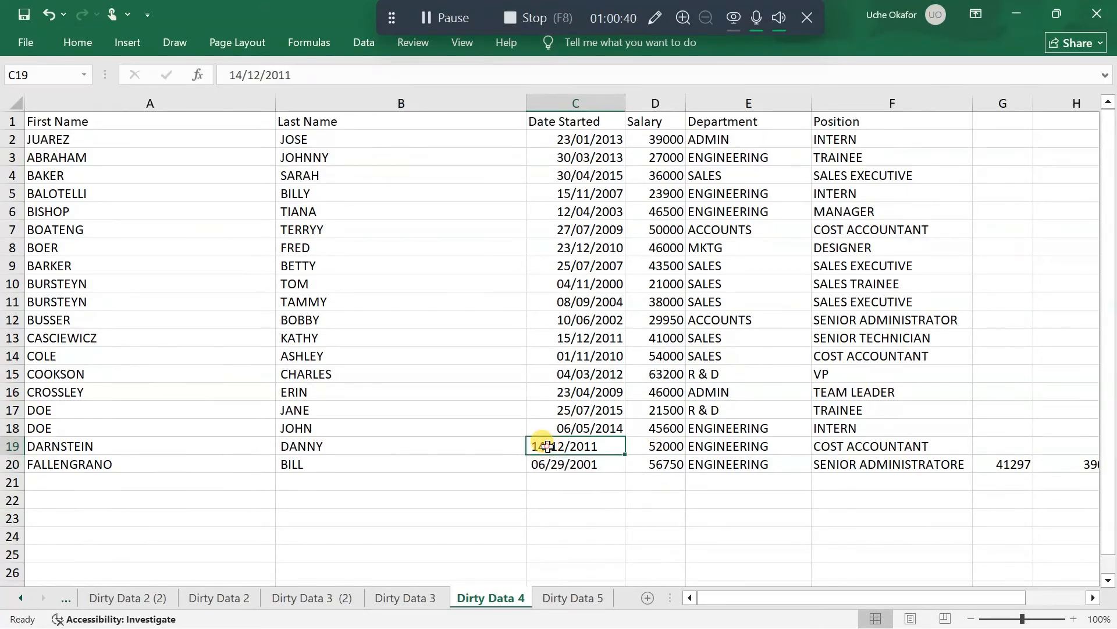
{"action": "double_click", "coordinate": [545, 446]}
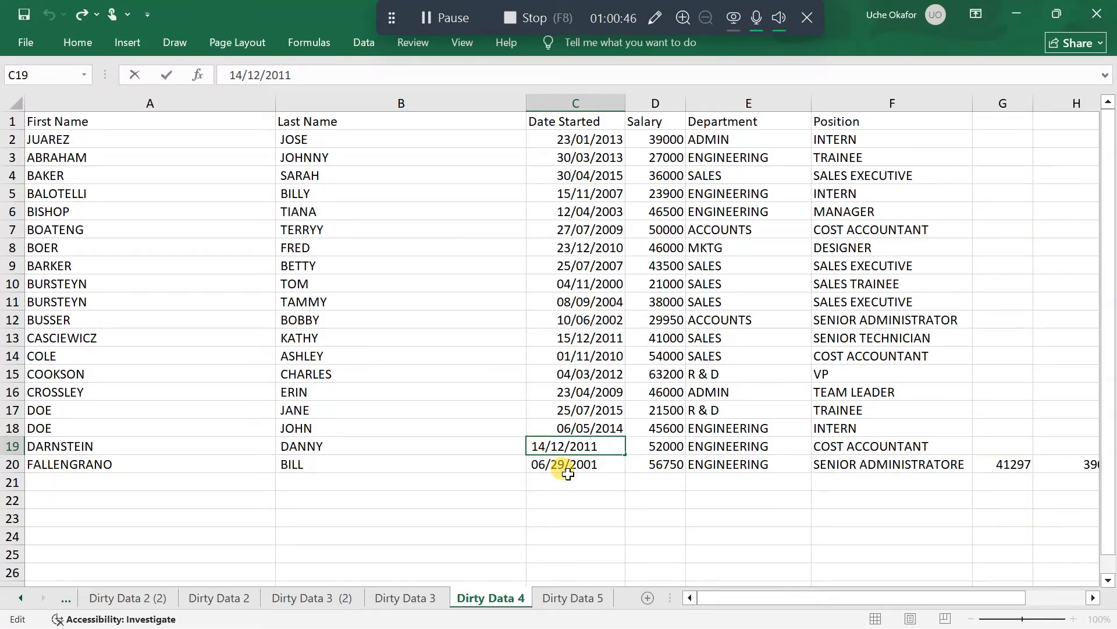
{"action": "left_click", "coordinate": [575, 517]}
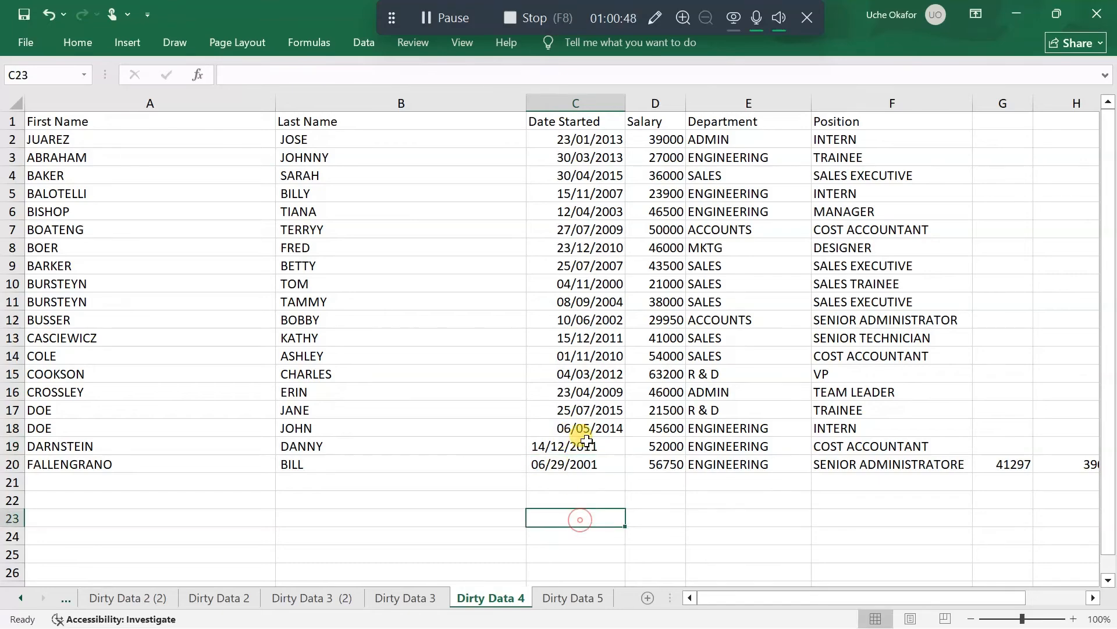
Clear all contents and formatting from the start date cell C19
{"action": "mouse_move", "coordinate": [585, 442]}
{"action": "left_mouse_down"}
{"action": "mouse_move", "coordinate": [591, 462]}
{"action": "mouse_move", "coordinate": [579, 452]}
{"action": "left_mouse_up"}
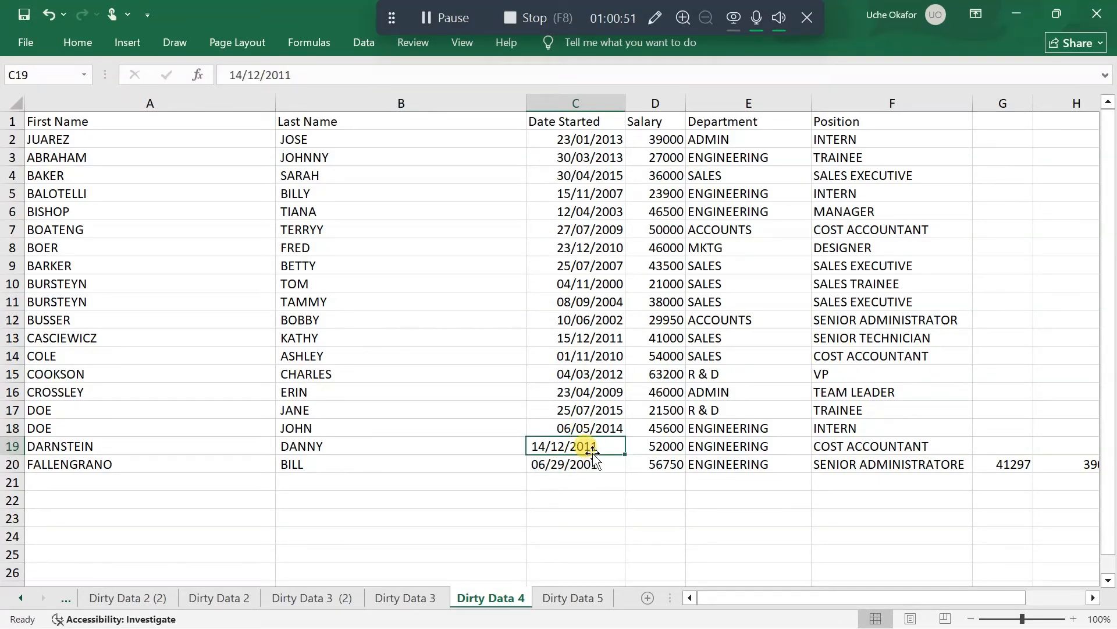
{"action": "left_click", "coordinate": [76, 46]}
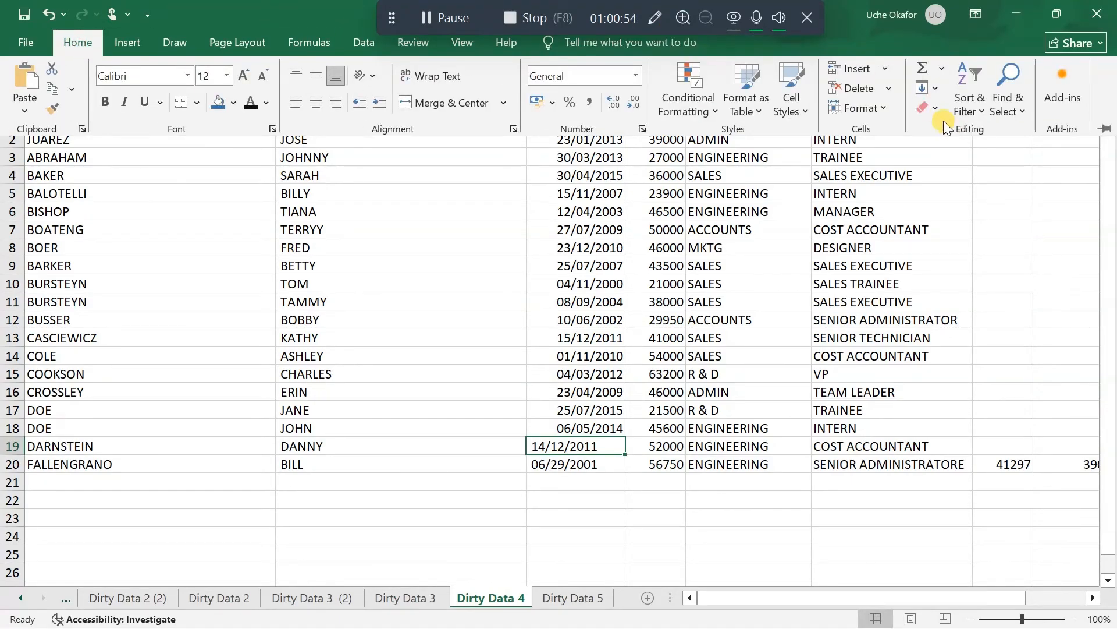
{"action": "left_click", "coordinate": [939, 106]}
{"action": "left_click", "coordinate": [952, 133]}
{"action": "key", "text": "Delete"}
Enter the start date 14/12/2011 afresh in the emptied cell C19
{"action": "left_click", "coordinate": [557, 444]}
{"action": "double_click", "coordinate": [559, 446]}
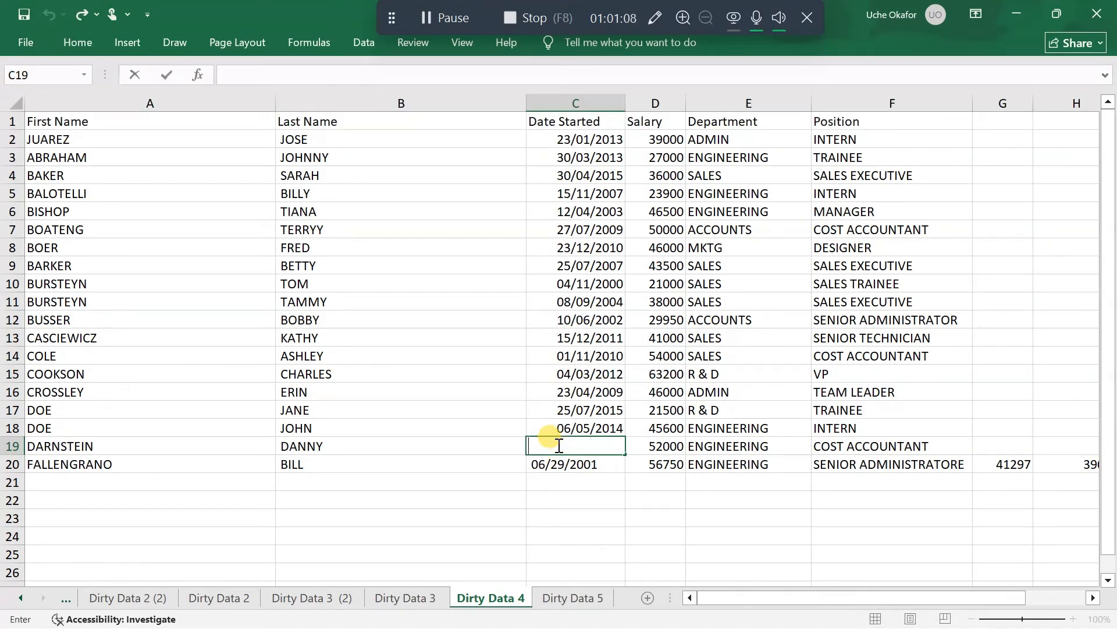
{"action": "type", "text": "14/12/"}
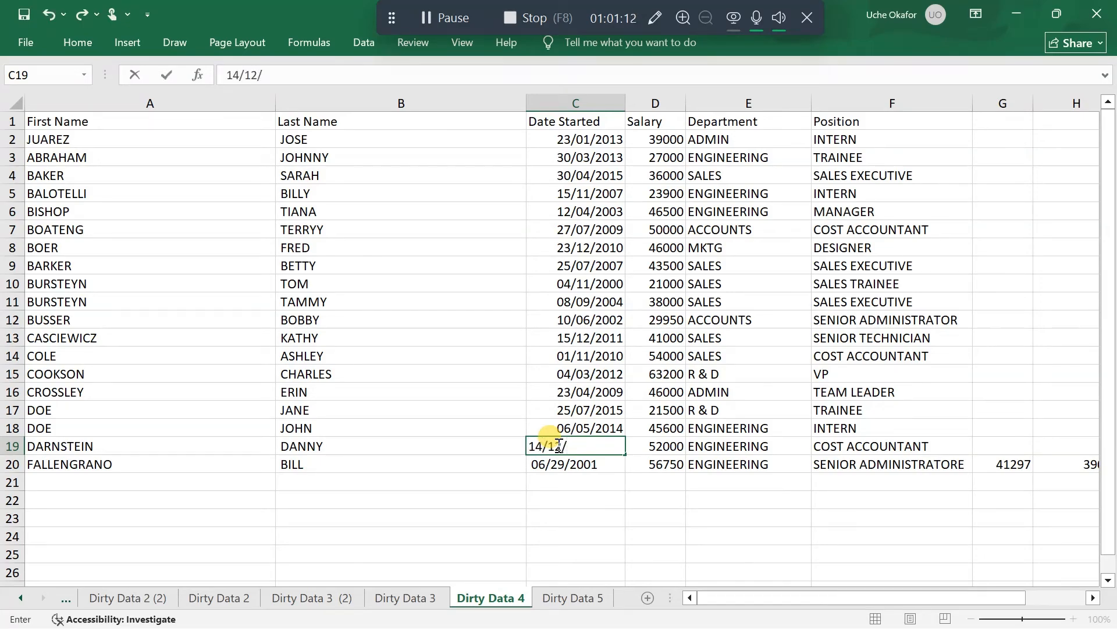
{"action": "type", "text": "2011"}
{"action": "key", "text": "Return"}
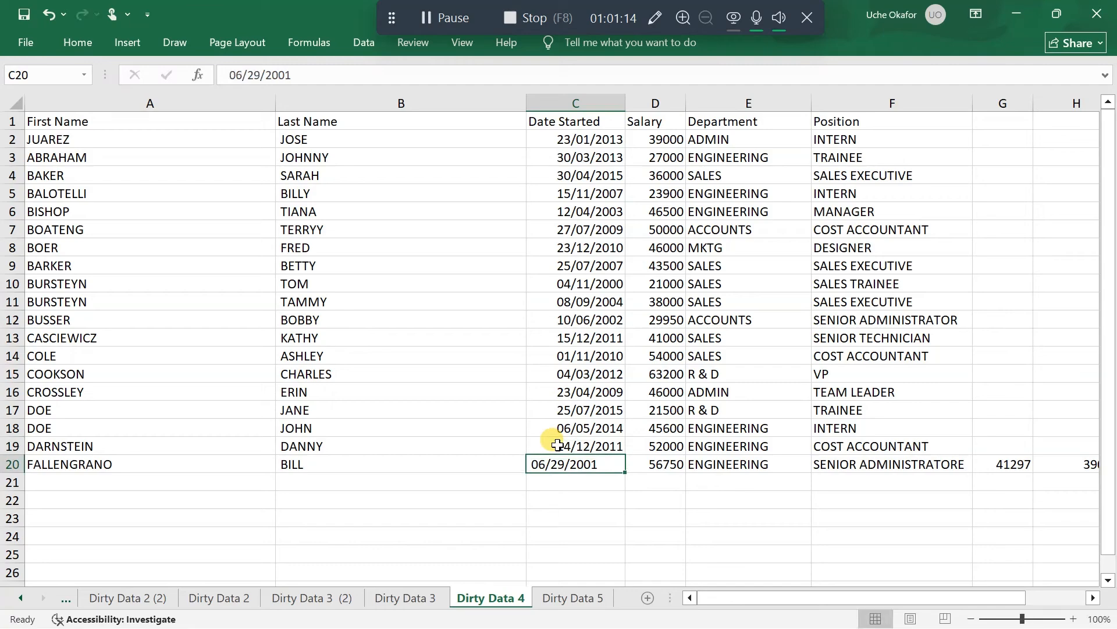
Rewrite the start date in C20 in day-first order as 29/06/2001
{"action": "double_click", "coordinate": [534, 466]}
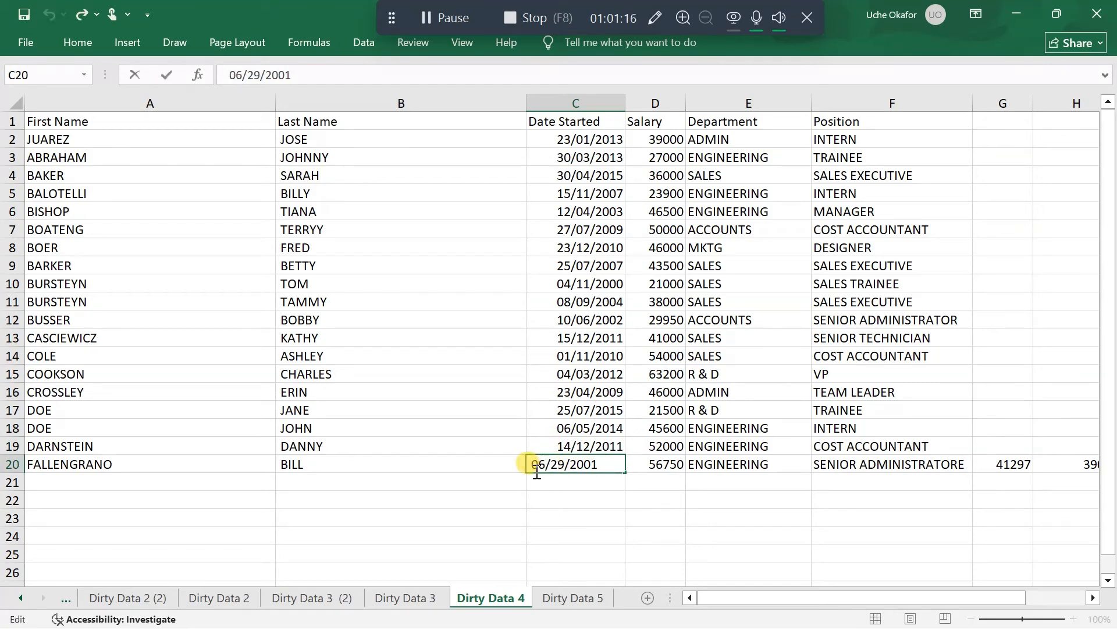
{"action": "left_click_drag", "start_coordinate": [537, 471], "coordinate": [551, 472]}
{"action": "key", "text": "BackSpace"}
{"action": "key", "text": "BackSpace"}
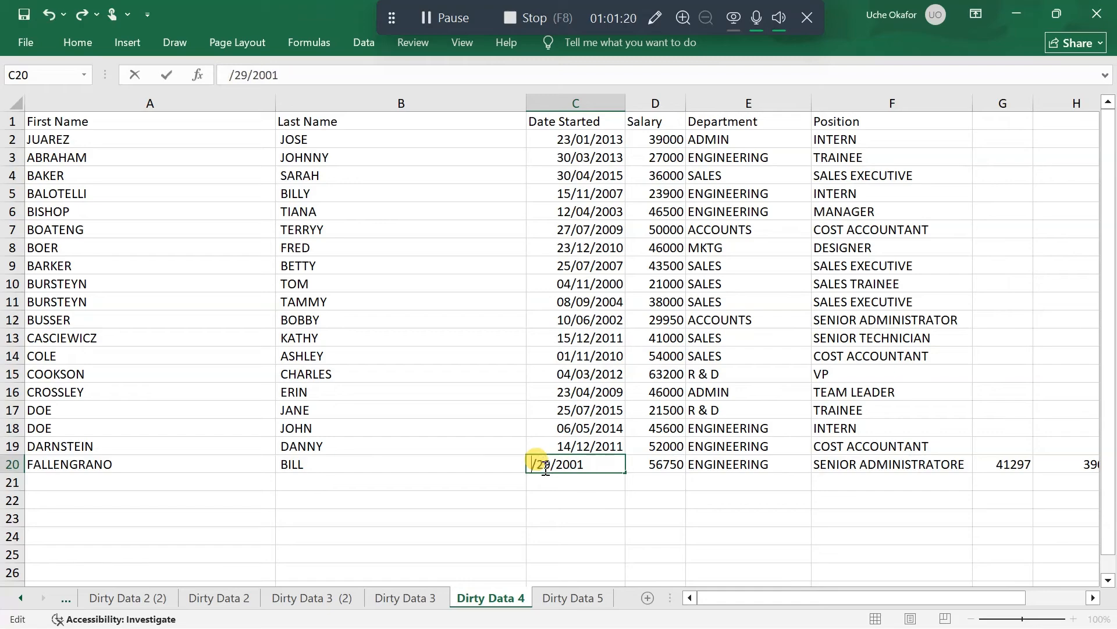
{"action": "type", "text": "29"}
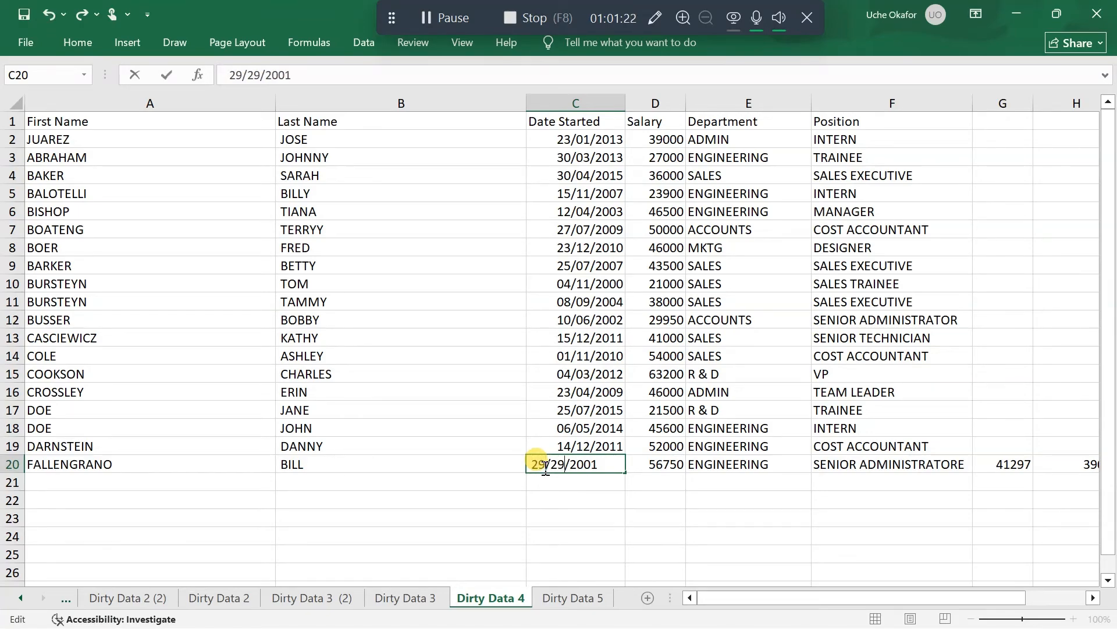
{"action": "key", "text": "BackSpace"}
{"action": "key", "text": "BackSpace"}
{"action": "type", "text": "06"}
{"action": "key", "text": "Return"}
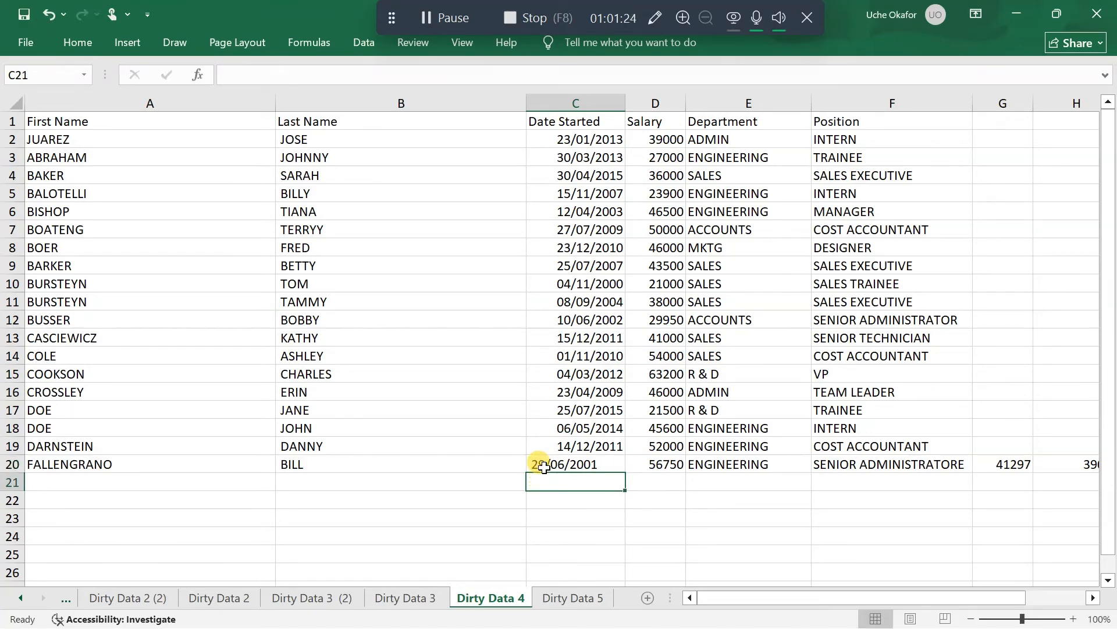
Try to clear all contents and formatting from the start date cell C20
{"action": "left_click", "coordinate": [543, 465]}
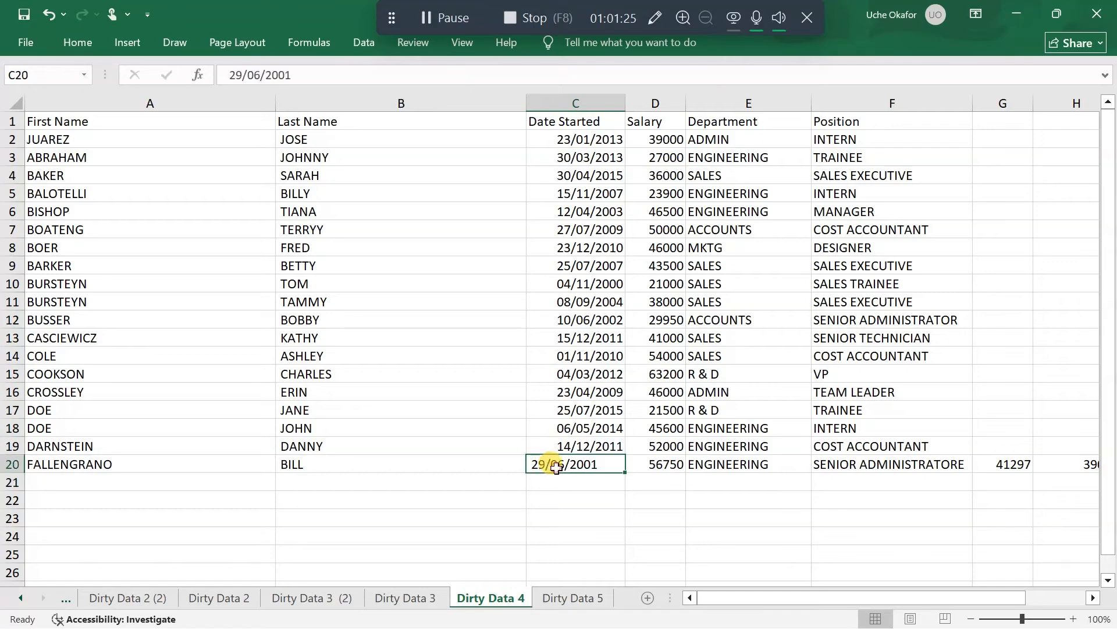
{"action": "left_click", "coordinate": [73, 45]}
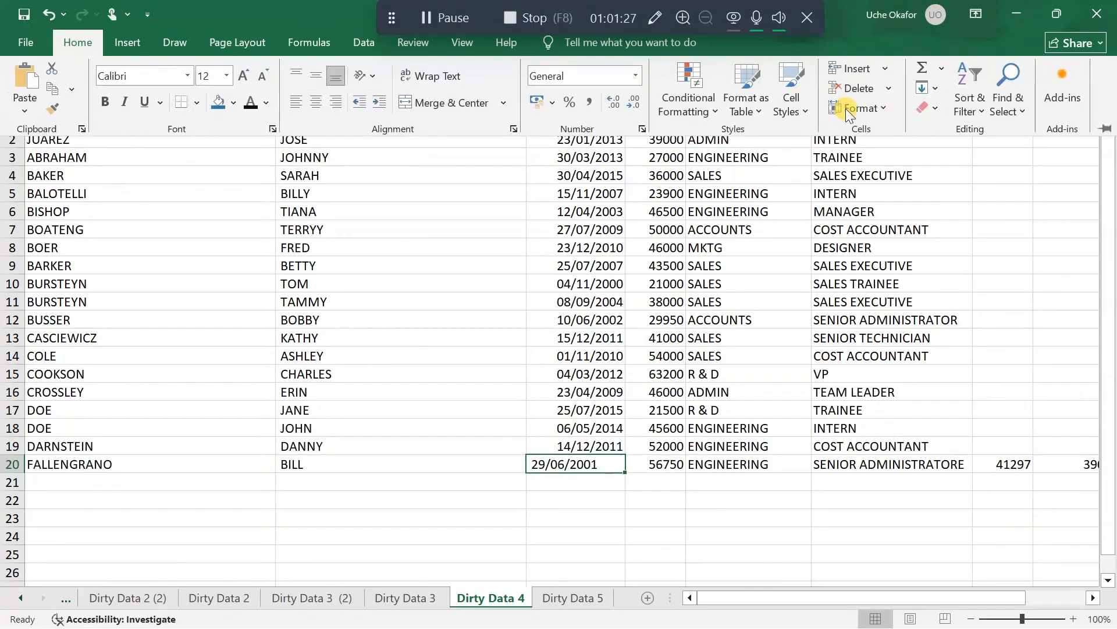
{"action": "left_click", "coordinate": [936, 110]}
{"action": "left_click", "coordinate": [945, 132]}
Copy the start date cell C20, empty it, and try to paste the date into C20 and C22
{"action": "key", "text": "ctrl+c"}
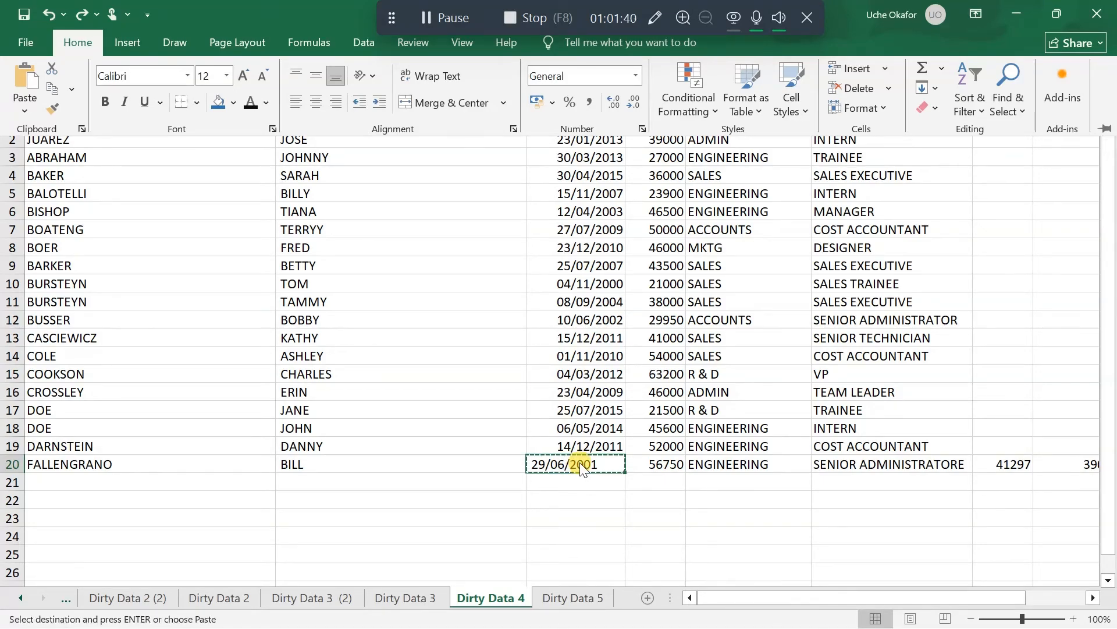
{"action": "key", "text": "Delete"}
{"action": "left_click", "coordinate": [580, 465]}
{"action": "key", "text": "ctrl+v"}
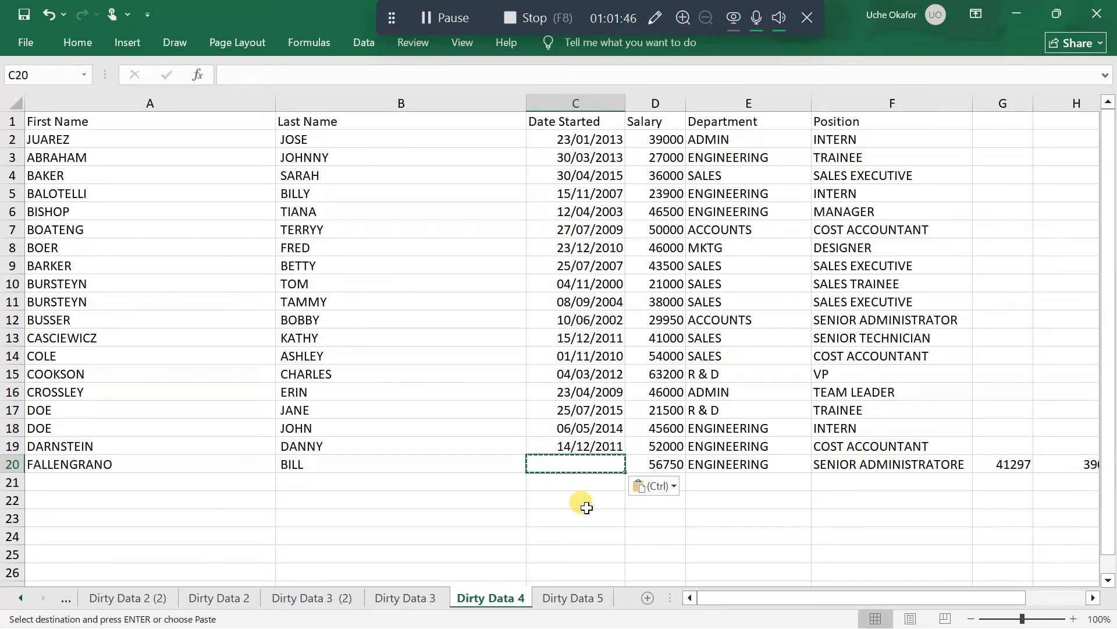
{"action": "left_click", "coordinate": [583, 502]}
{"action": "key", "text": "ctrl+v"}
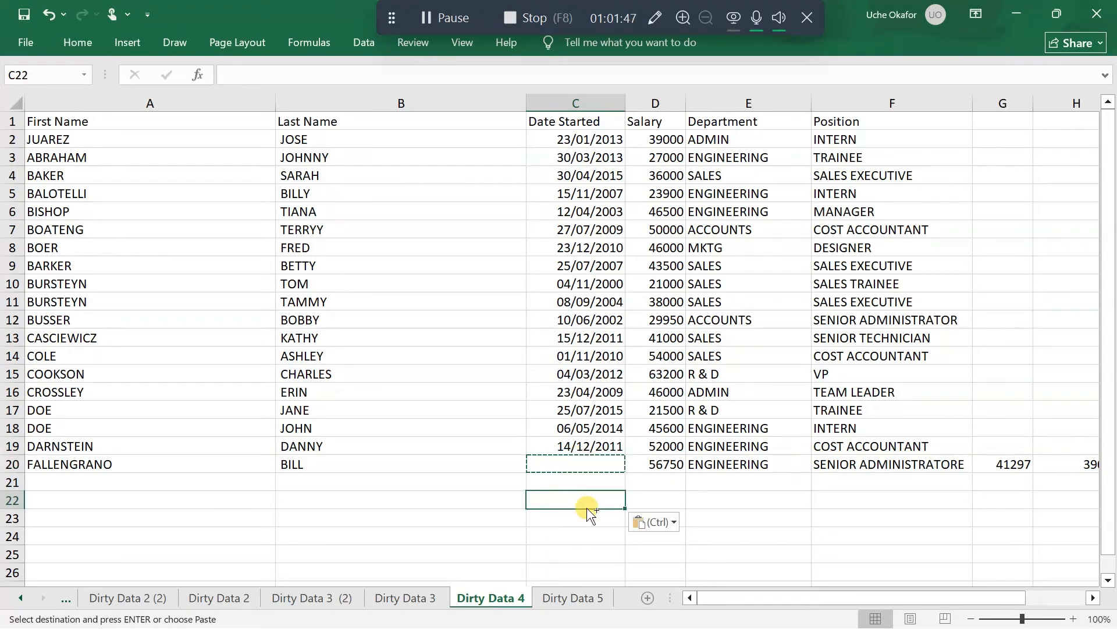
Enter the start date 29/06/2001 afresh in the emptied cell C20
{"action": "left_click", "coordinate": [572, 461]}
{"action": "type", "text": "2"}
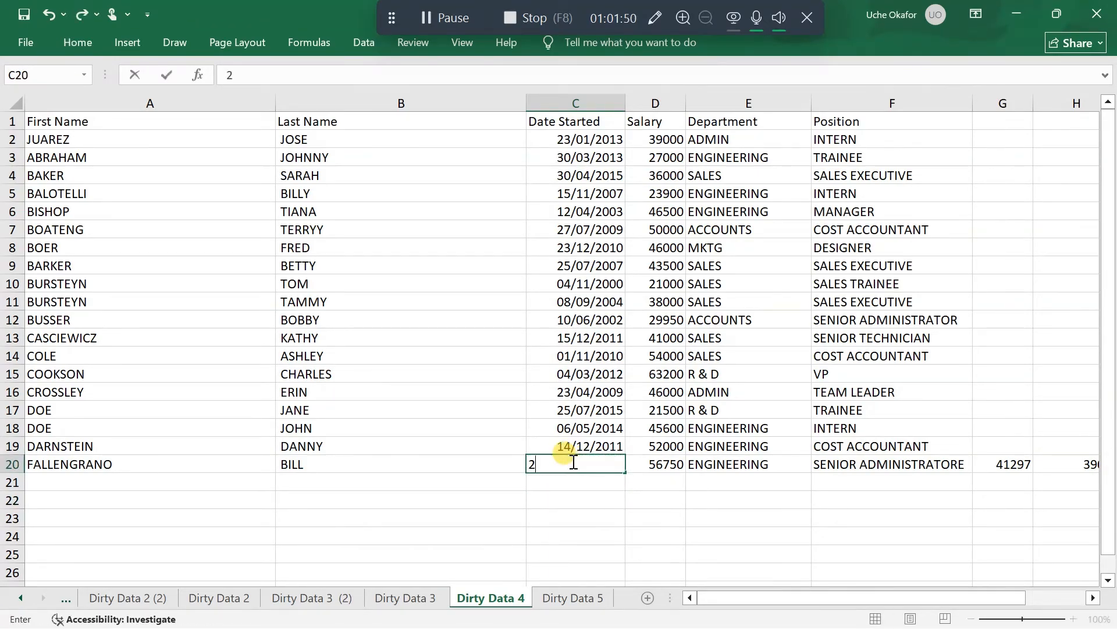
{"action": "type", "text": "9/06/2001"}
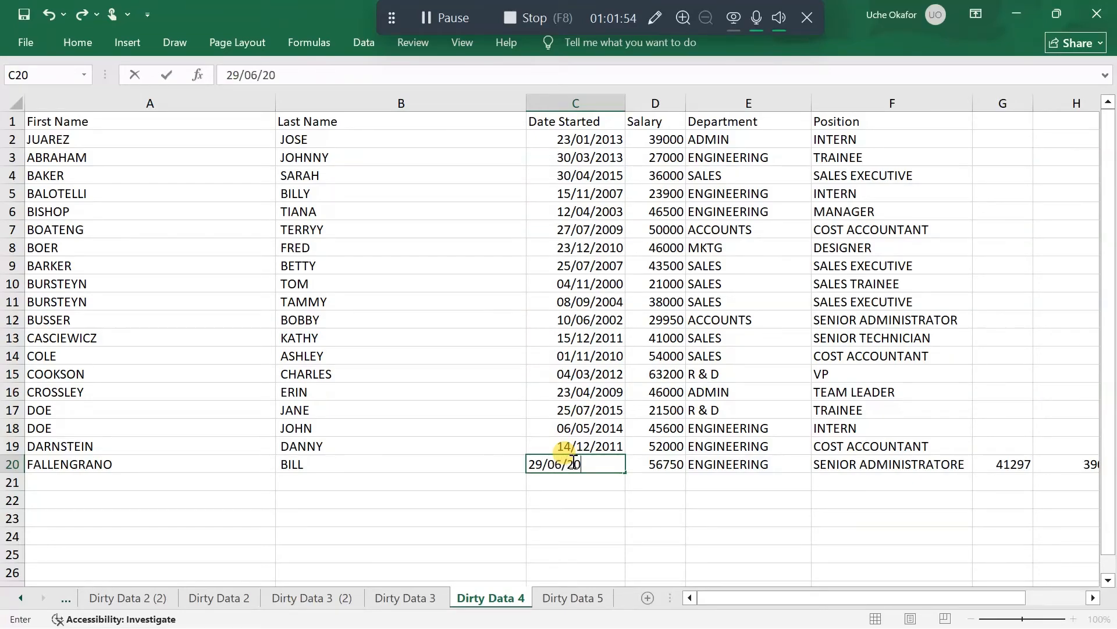
{"action": "key", "text": "Return"}
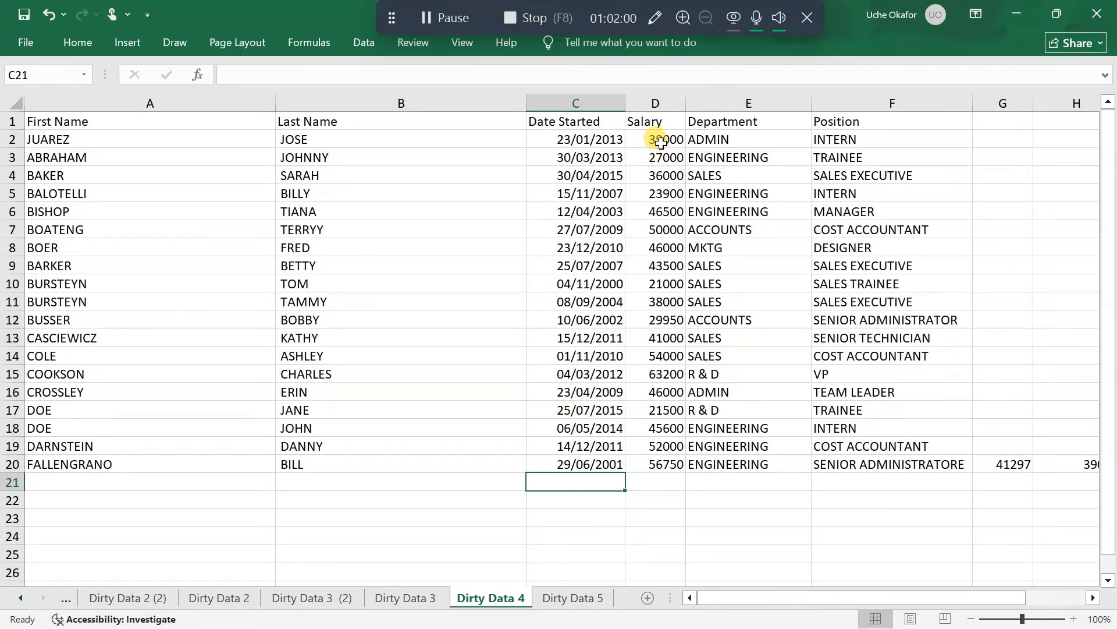
Format the salaries in D2:D20 as Accounting with the dollar symbol and widen the Salary column
{"action": "left_click_drag", "start_coordinate": [660, 142], "coordinate": [674, 463]}
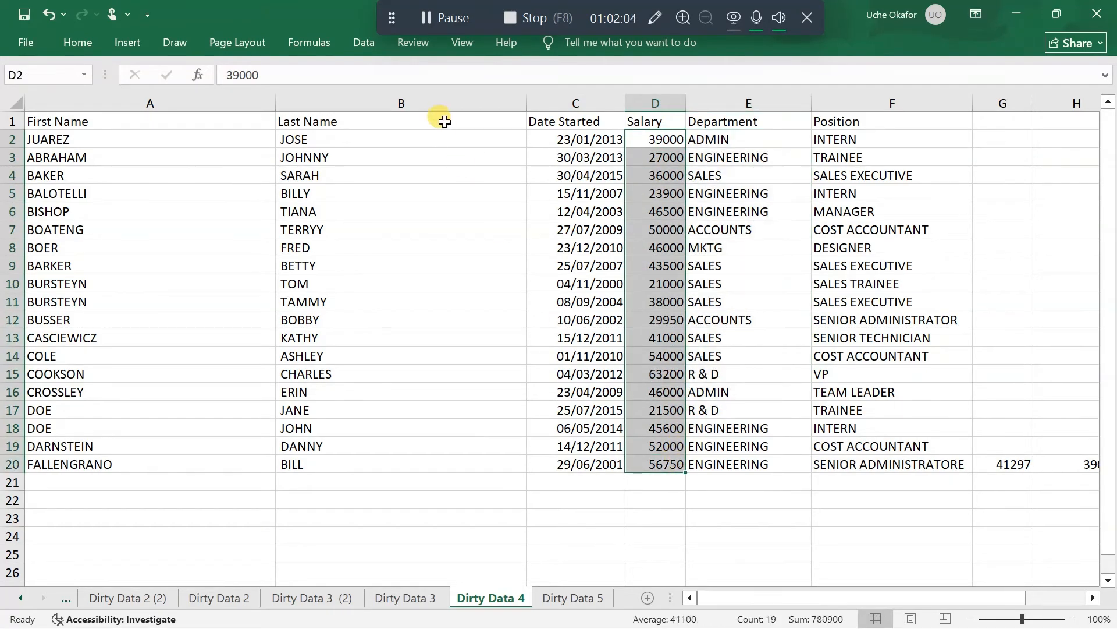
{"action": "left_click", "coordinate": [78, 42]}
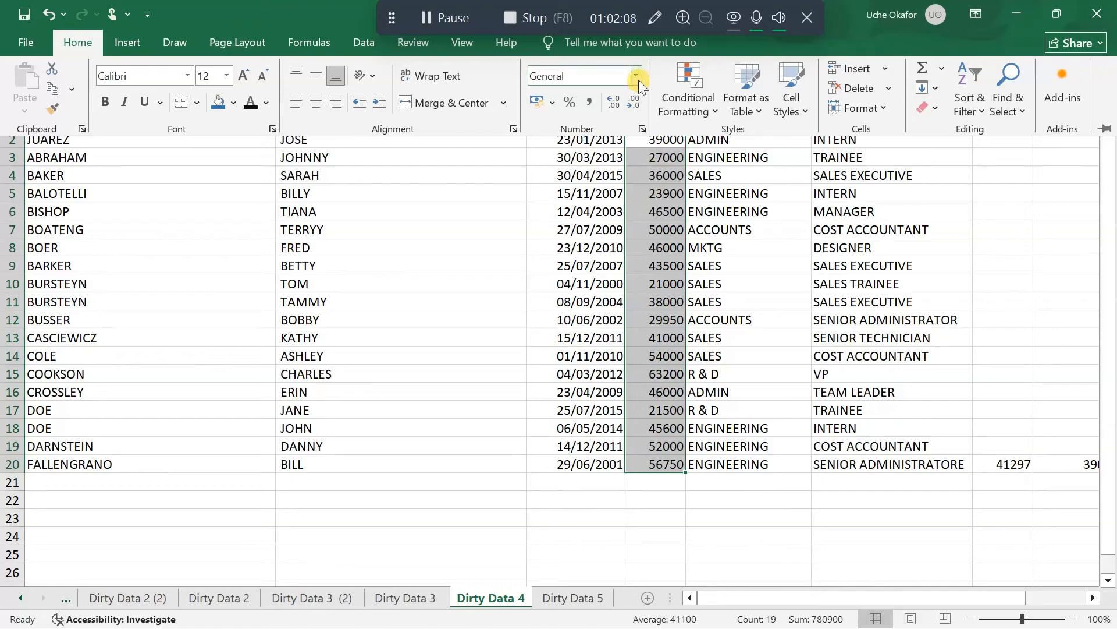
{"action": "left_click", "coordinate": [636, 76]}
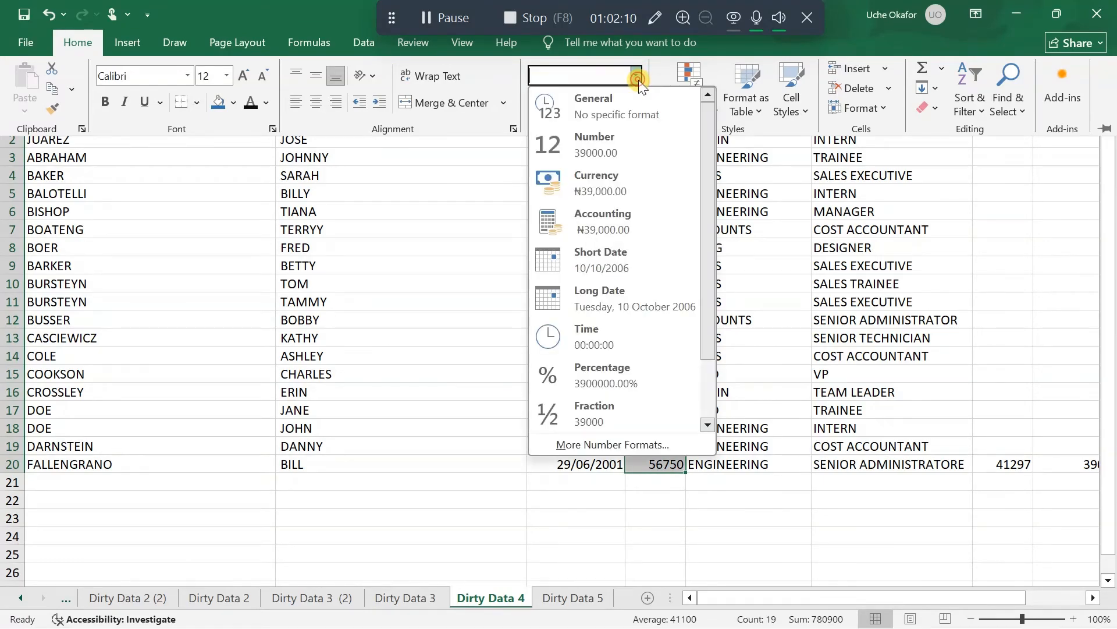
{"action": "left_click", "coordinate": [626, 214]}
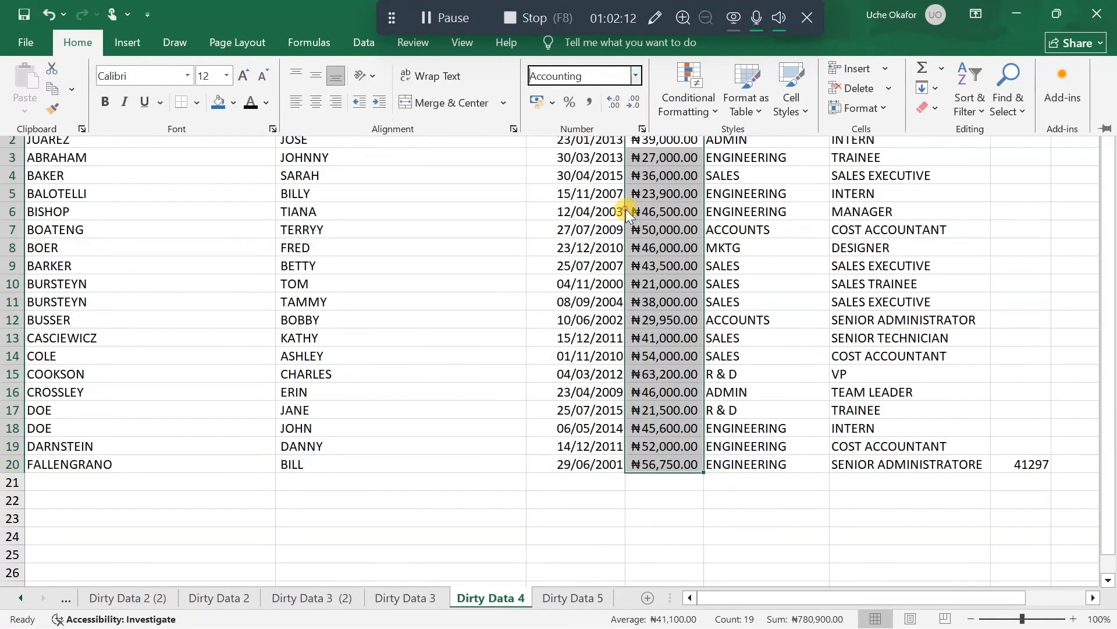
{"action": "left_click", "coordinate": [551, 101]}
{"action": "left_click", "coordinate": [582, 122]}
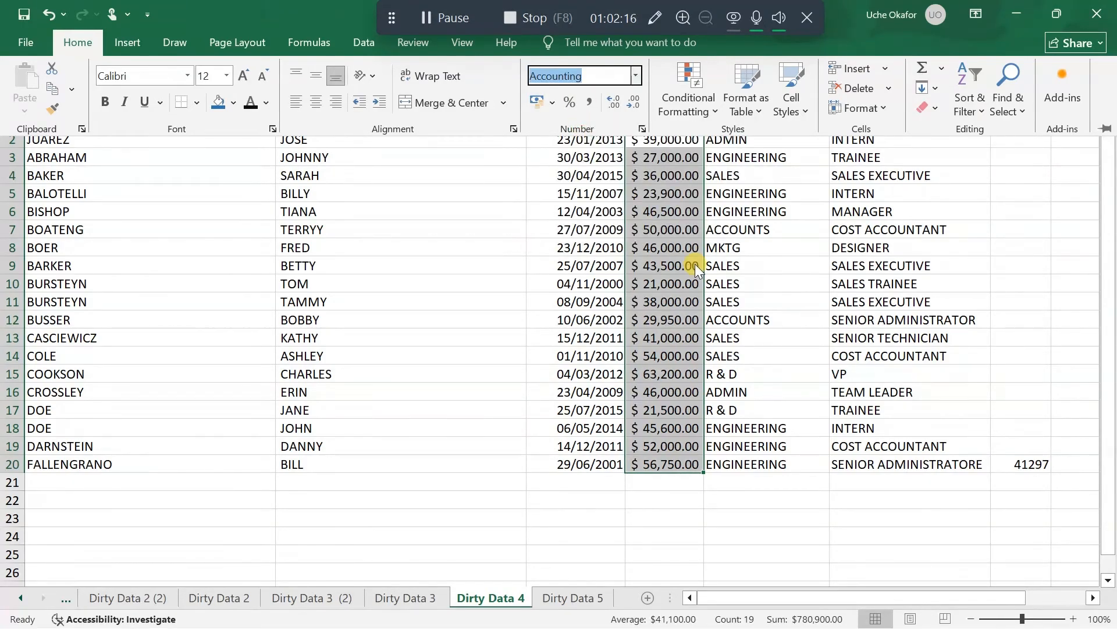
{"action": "left_click", "coordinate": [712, 126]}
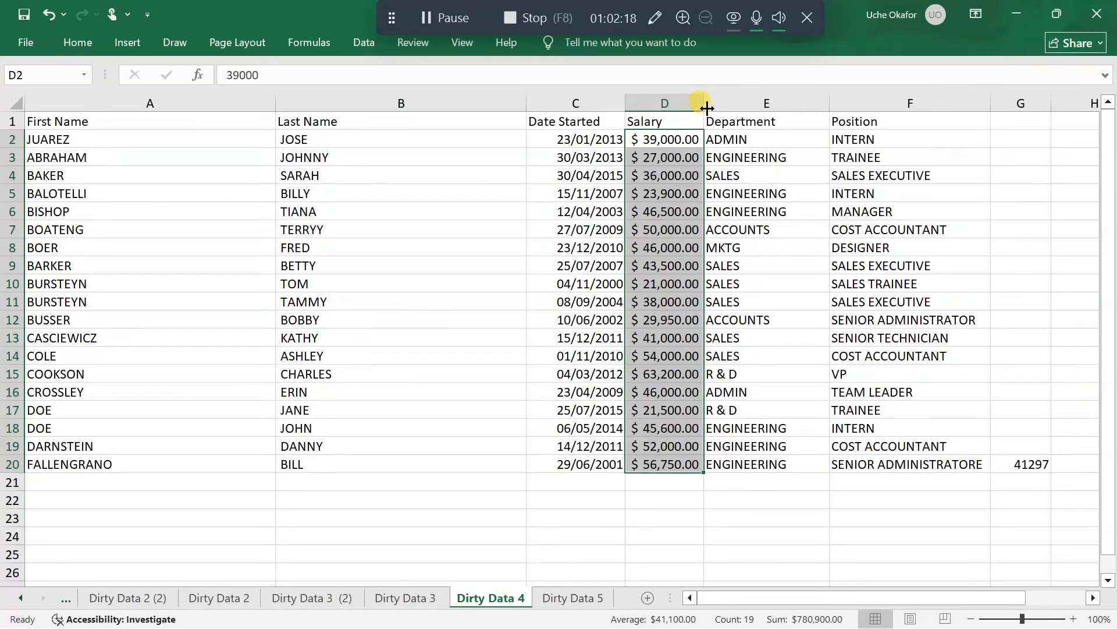
{"action": "left_click_drag", "start_coordinate": [705, 101], "coordinate": [727, 100]}
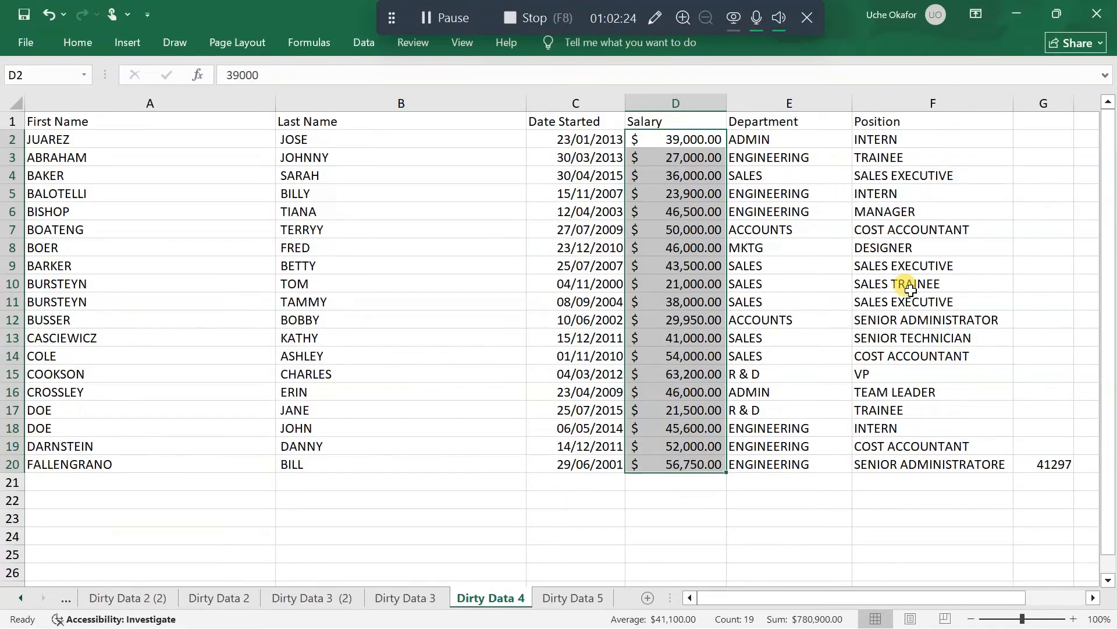
Delete the stray entries in row 20 beyond the Position column, starting at G20
{"action": "scroll", "coordinate": [906, 287], "scroll_direction": "right", "scroll_amount": 3}
{"action": "left_click_drag", "start_coordinate": [813, 467], "coordinate": [1092, 464]}
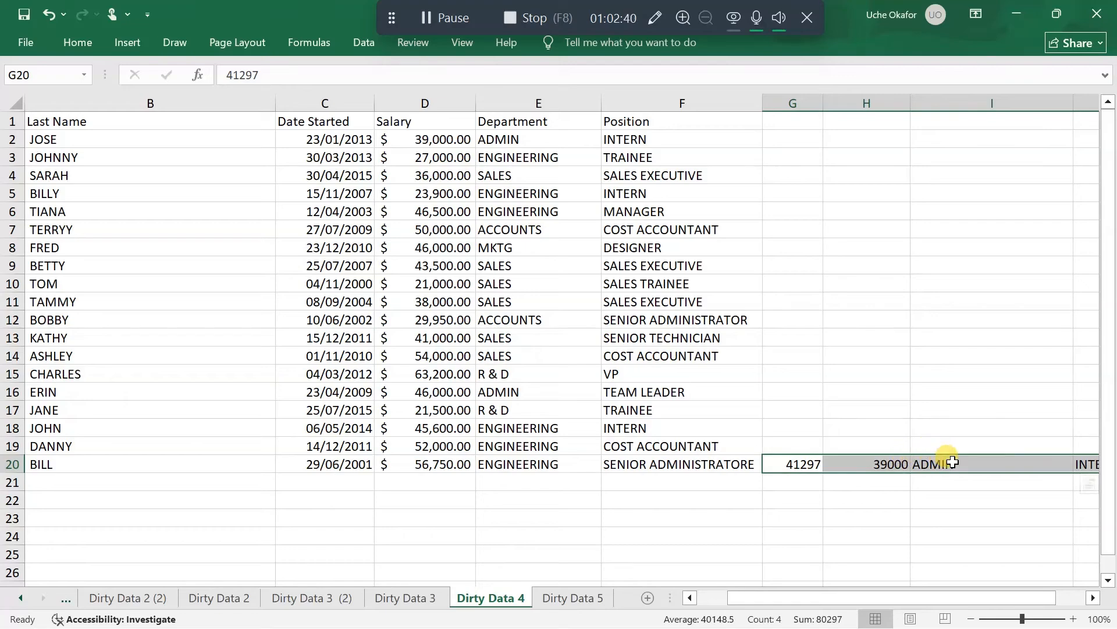
{"action": "key", "text": "Delete"}
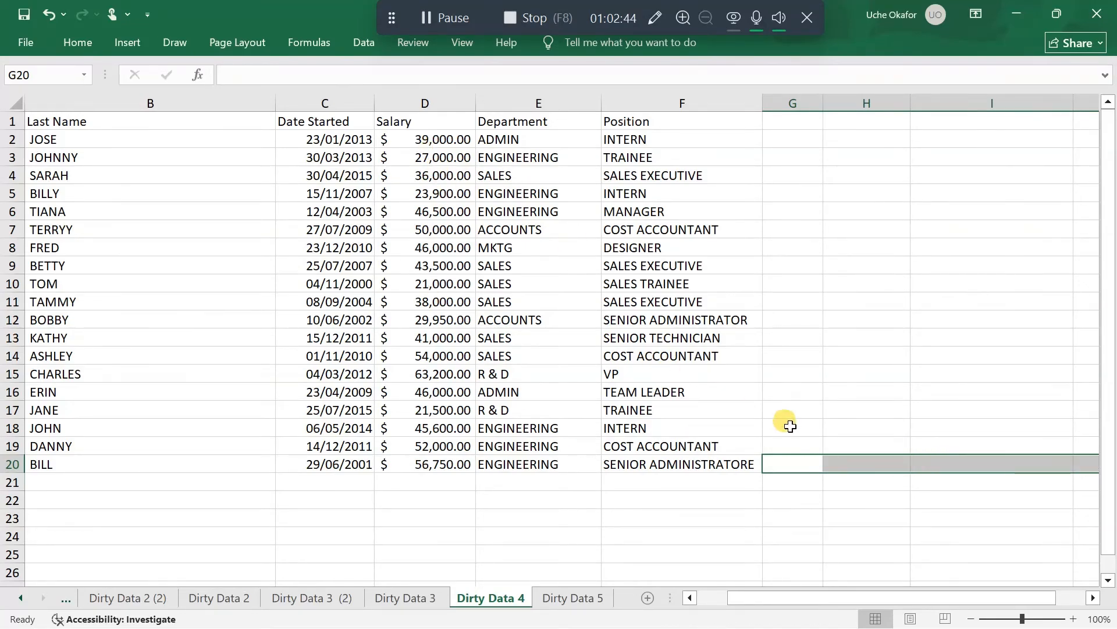
{"action": "left_click_drag", "start_coordinate": [790, 464], "coordinate": [1032, 453]}
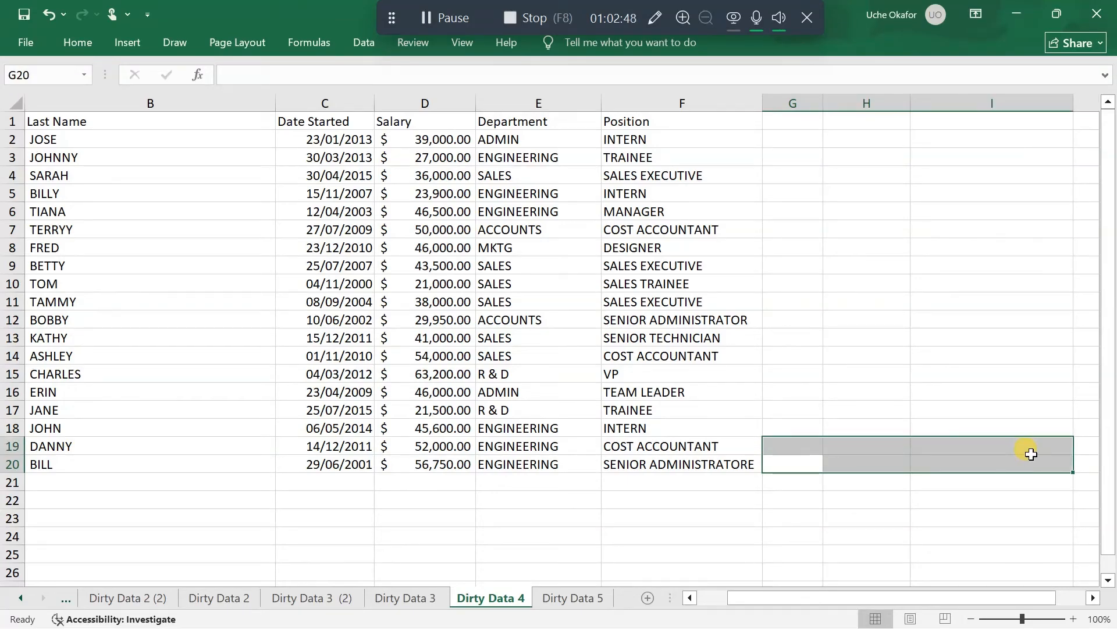
{"action": "left_click", "coordinate": [963, 482]}
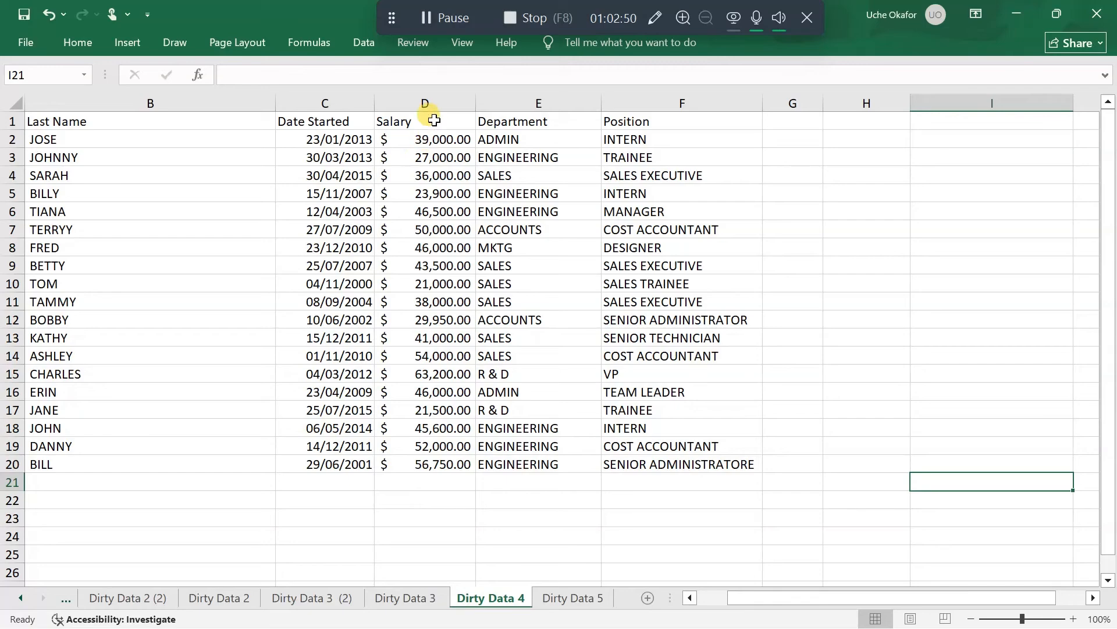
Remove both decimal places from the salaries in D2:D20
{"action": "left_click_drag", "start_coordinate": [429, 140], "coordinate": [428, 463]}
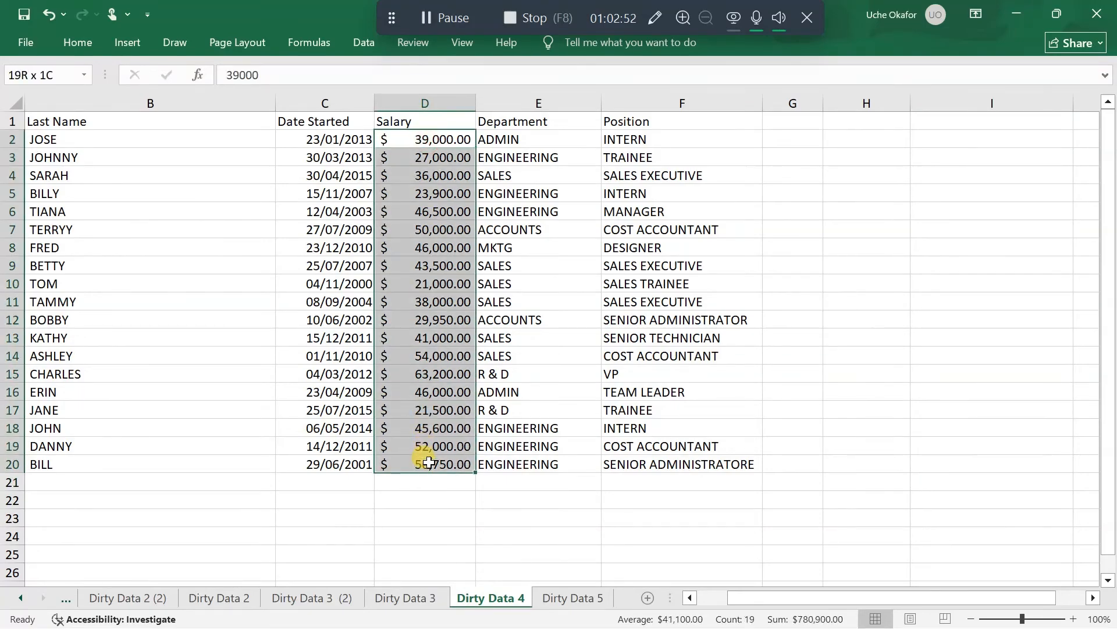
{"action": "left_click", "coordinate": [77, 42]}
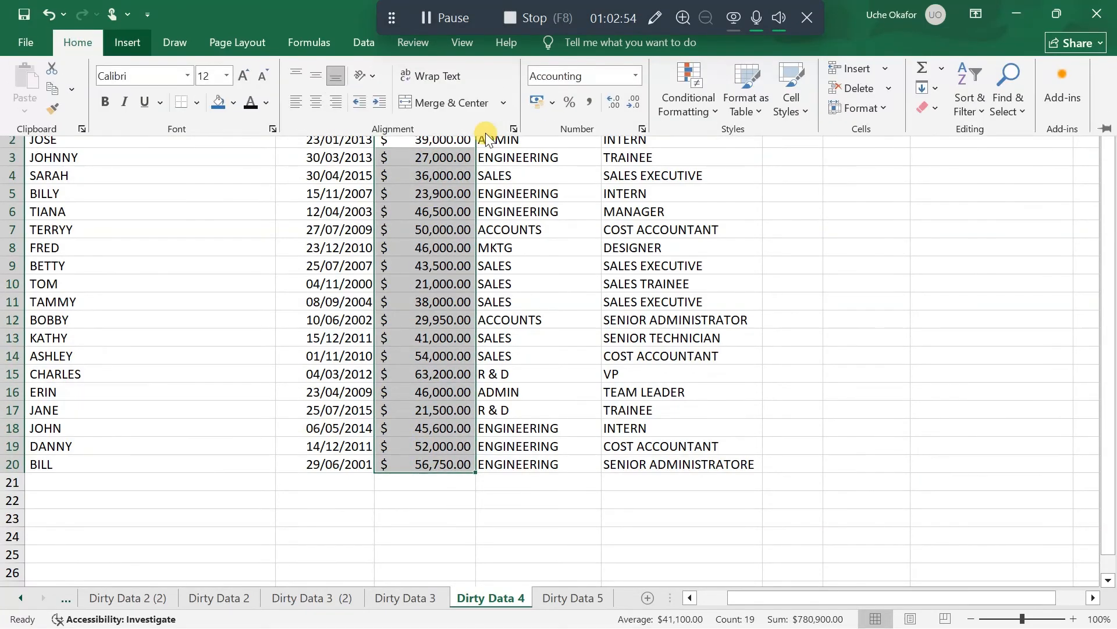
{"action": "left_click", "coordinate": [641, 100]}
{"action": "left_click", "coordinate": [640, 100]}
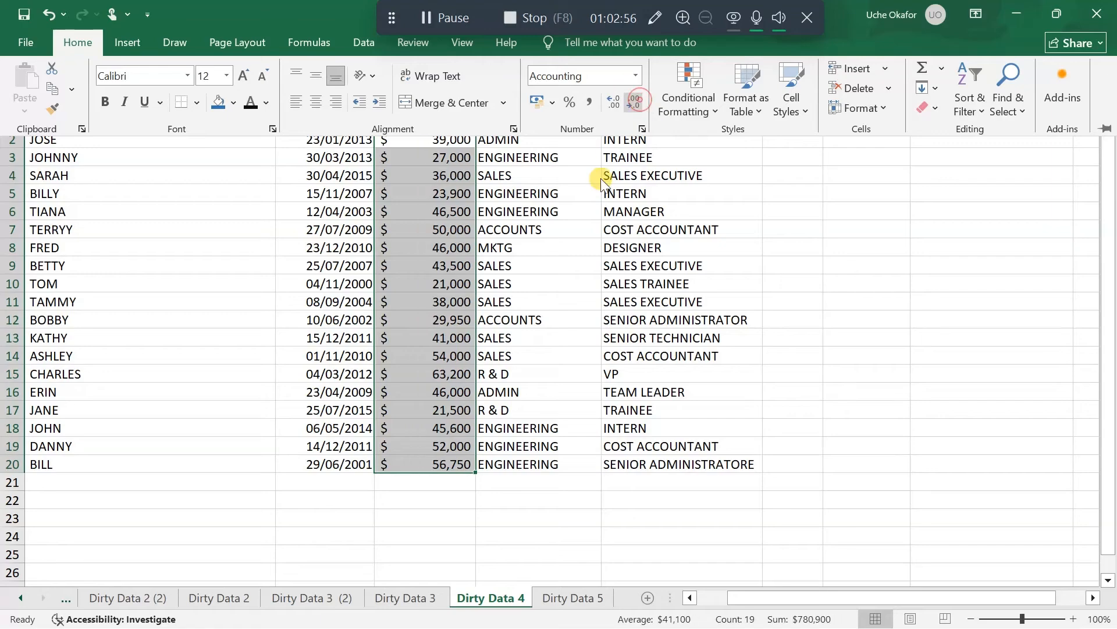
{"action": "left_click", "coordinate": [825, 252]}
{"action": "scroll", "coordinate": [669, 300], "scroll_direction": "down", "scroll_amount": 1}
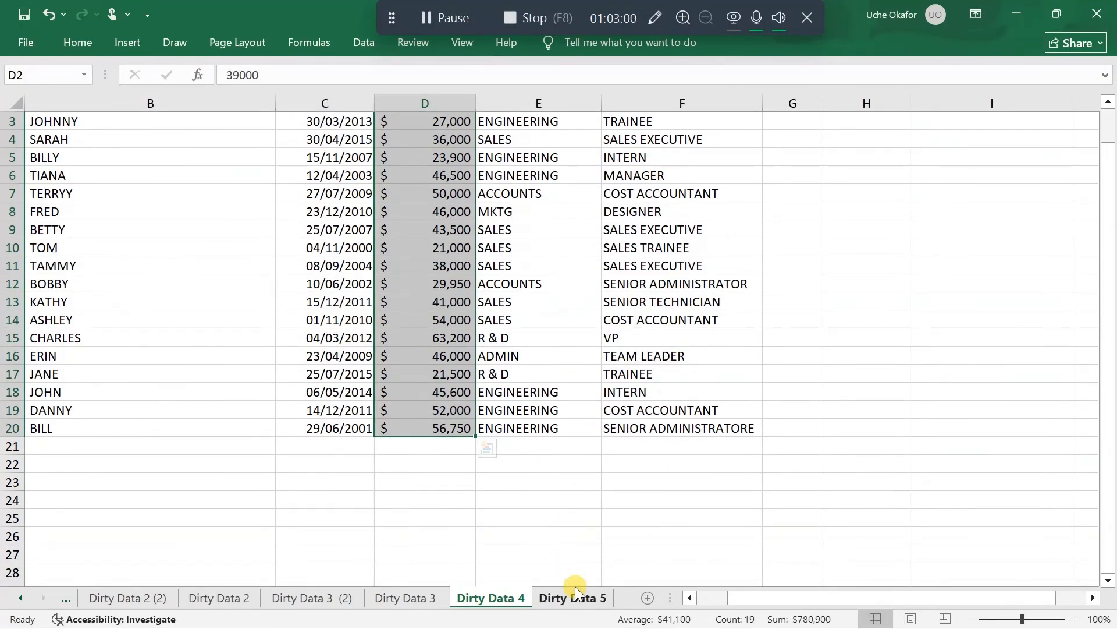
{"action": "scroll", "coordinate": [606, 454], "scroll_direction": "up", "scroll_amount": 1}
{"action": "scroll", "coordinate": [607, 453], "scroll_direction": "left", "scroll_amount": 4}
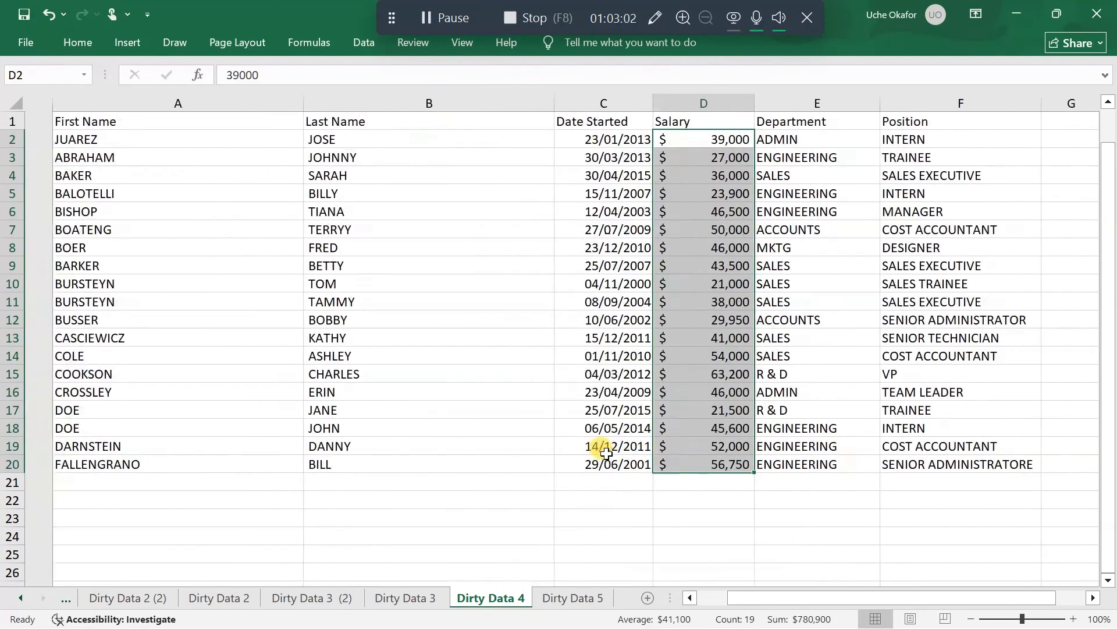
{"action": "scroll", "coordinate": [606, 453], "scroll_direction": "right", "scroll_amount": 6}
{"action": "scroll", "coordinate": [607, 454], "scroll_direction": "right", "scroll_amount": 2}
{"action": "scroll", "coordinate": [606, 454], "scroll_direction": "left", "scroll_amount": 4}
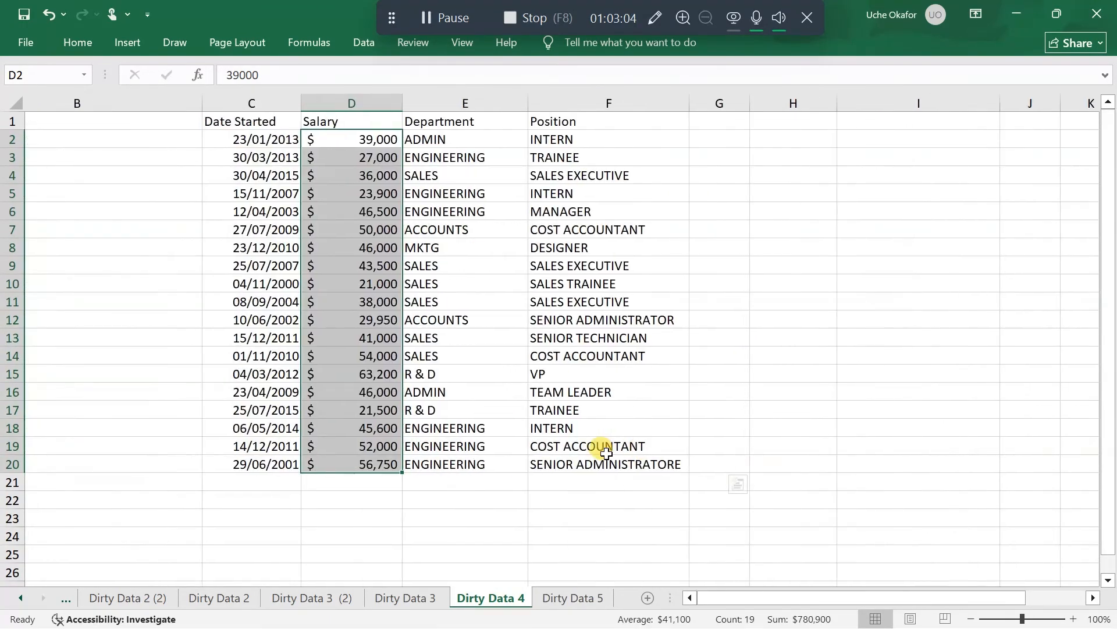
Fill the header cells A1:F1 with the gold theme color and make their text bold
{"action": "scroll", "coordinate": [606, 453], "scroll_direction": "left", "scroll_amount": 3}
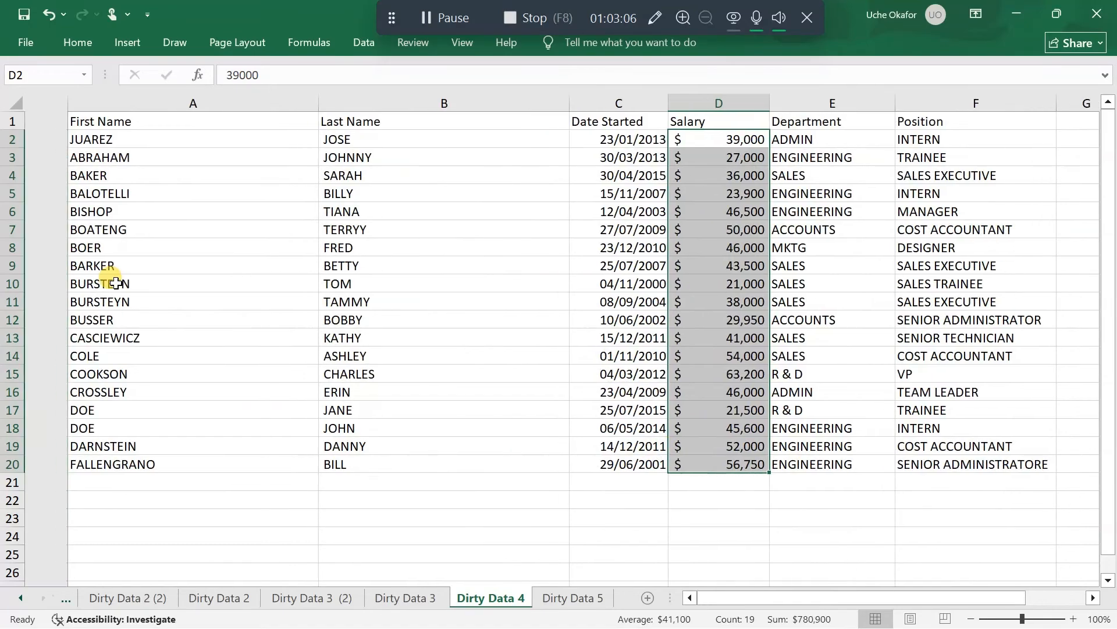
{"action": "left_click_drag", "start_coordinate": [183, 121], "coordinate": [873, 100]}
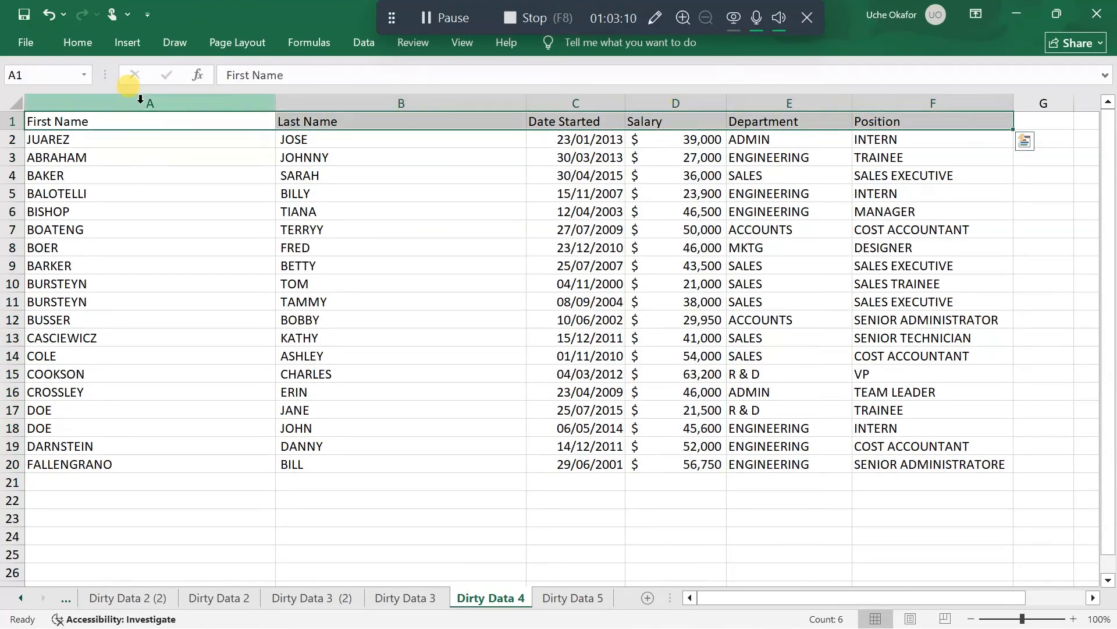
{"action": "left_click", "coordinate": [73, 51]}
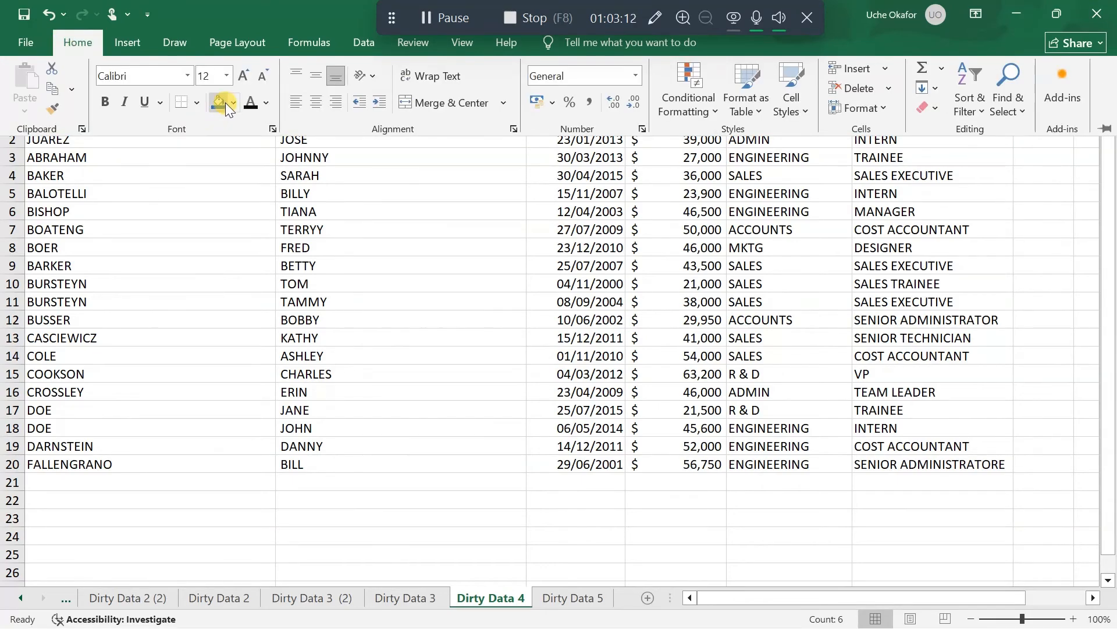
{"action": "left_click", "coordinate": [231, 103]}
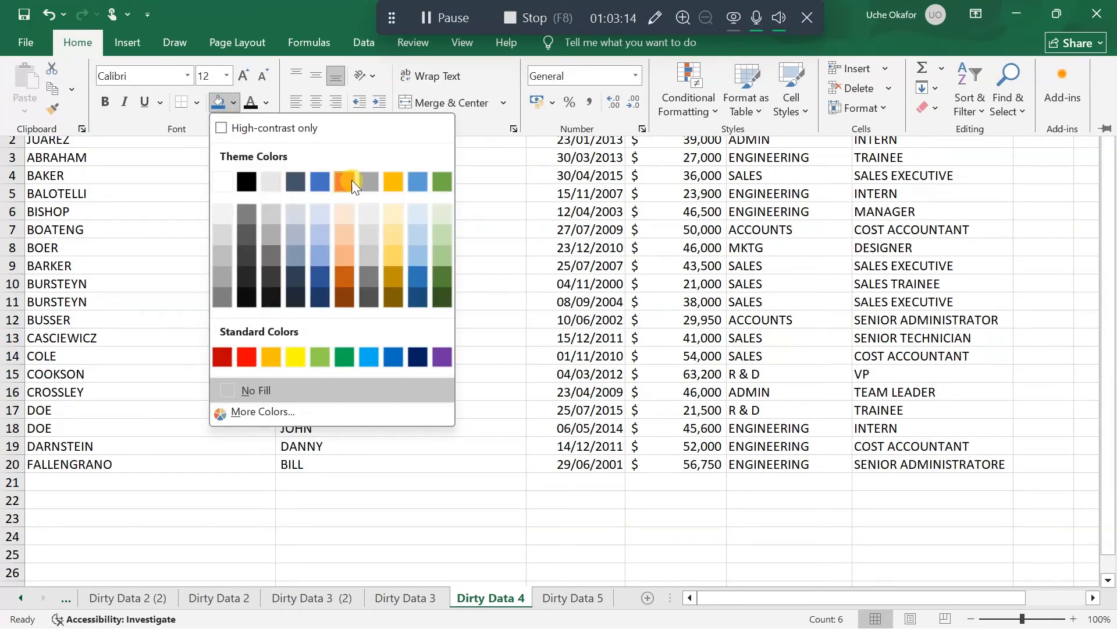
{"action": "left_click", "coordinate": [394, 181]}
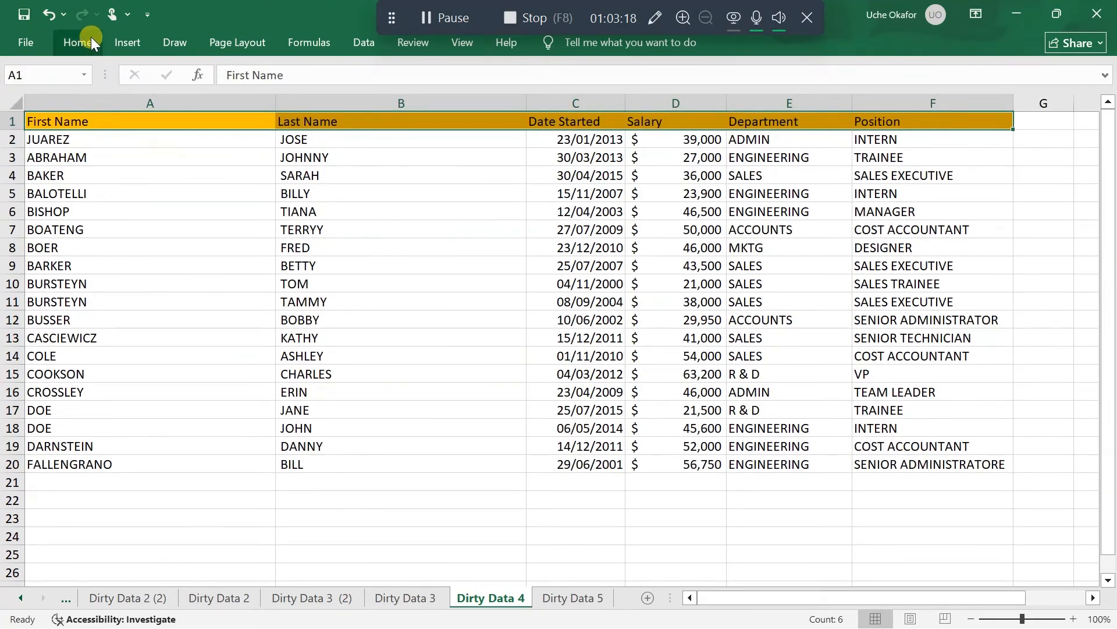
{"action": "left_click", "coordinate": [78, 41]}
{"action": "left_click", "coordinate": [104, 102]}
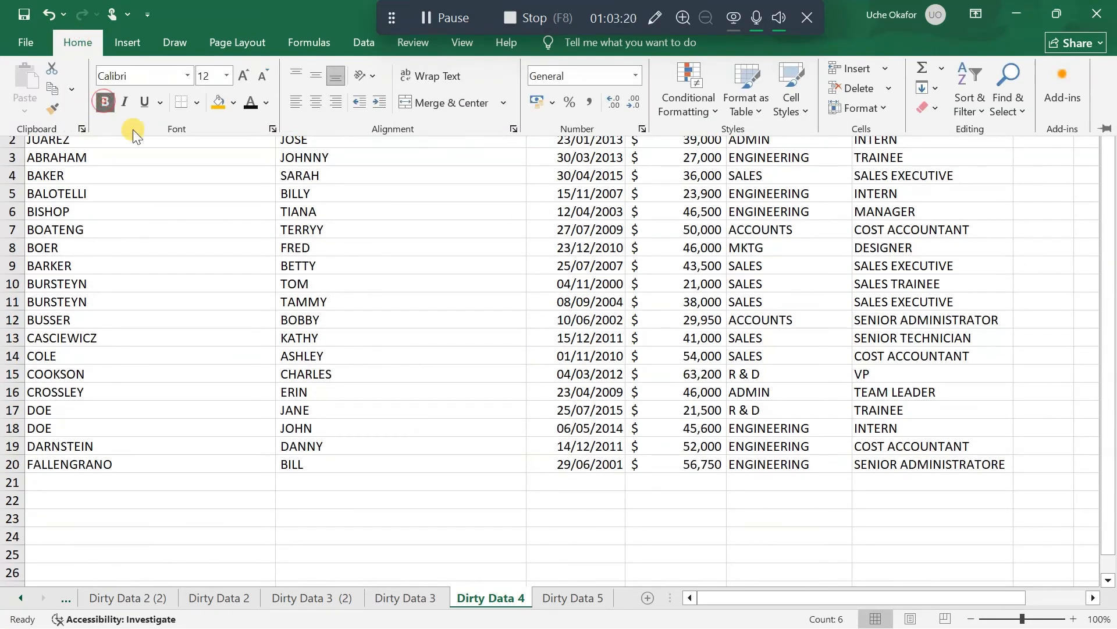
{"action": "left_click", "coordinate": [515, 449]}
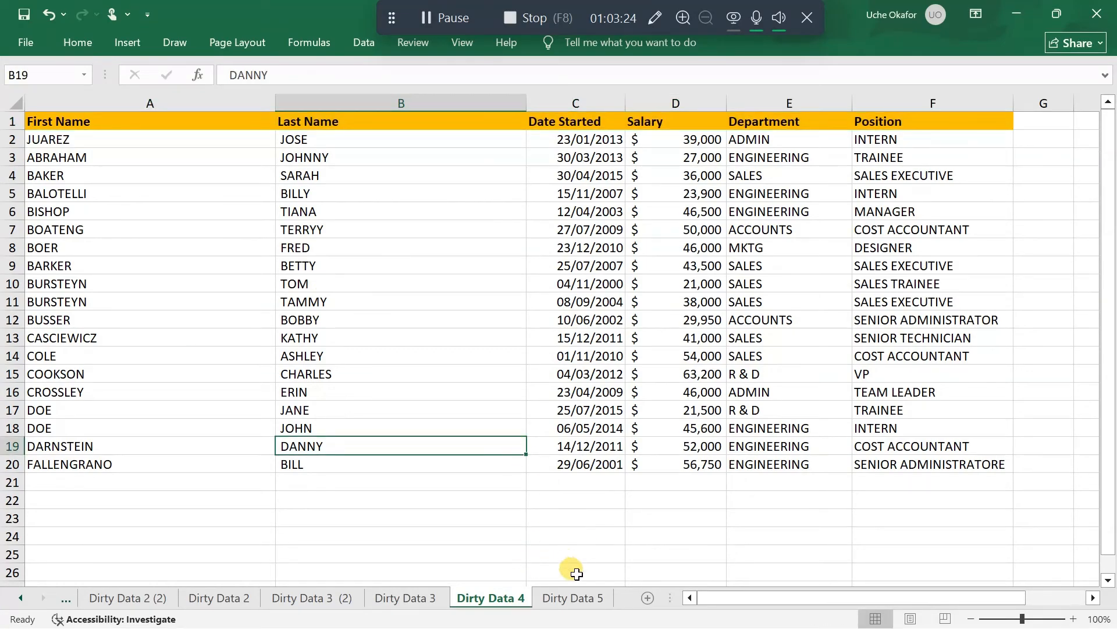
Create a copy of the Dirty Data 5 sheet in this workbook, placed before Dirty Data 5
{"action": "left_click", "coordinate": [562, 600]}
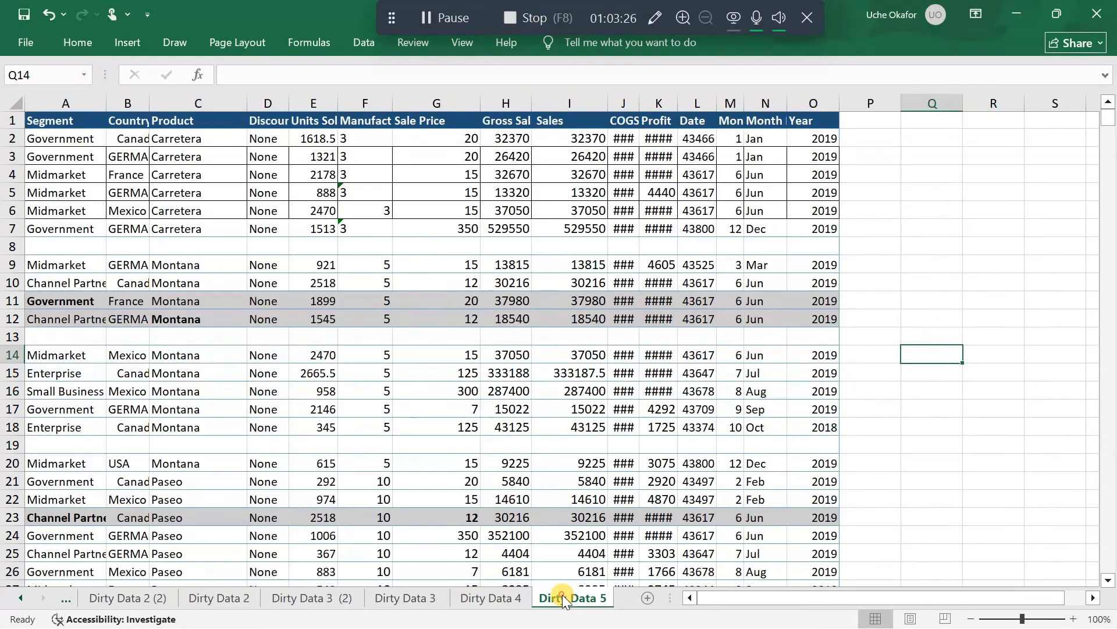
{"action": "right_click", "coordinate": [562, 595]}
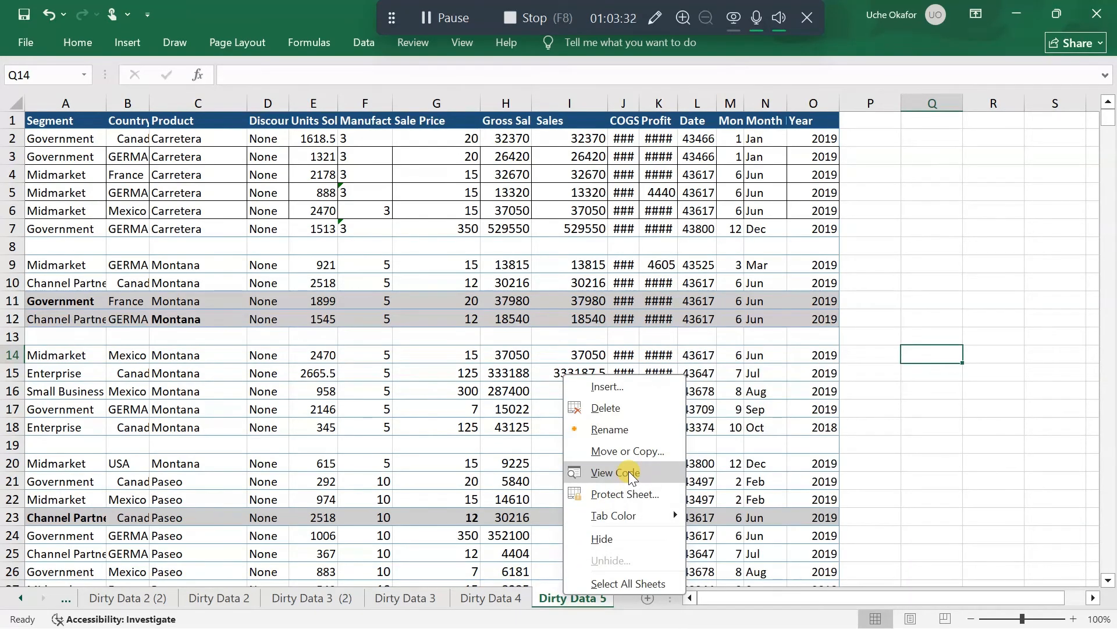
{"action": "left_click", "coordinate": [625, 453]}
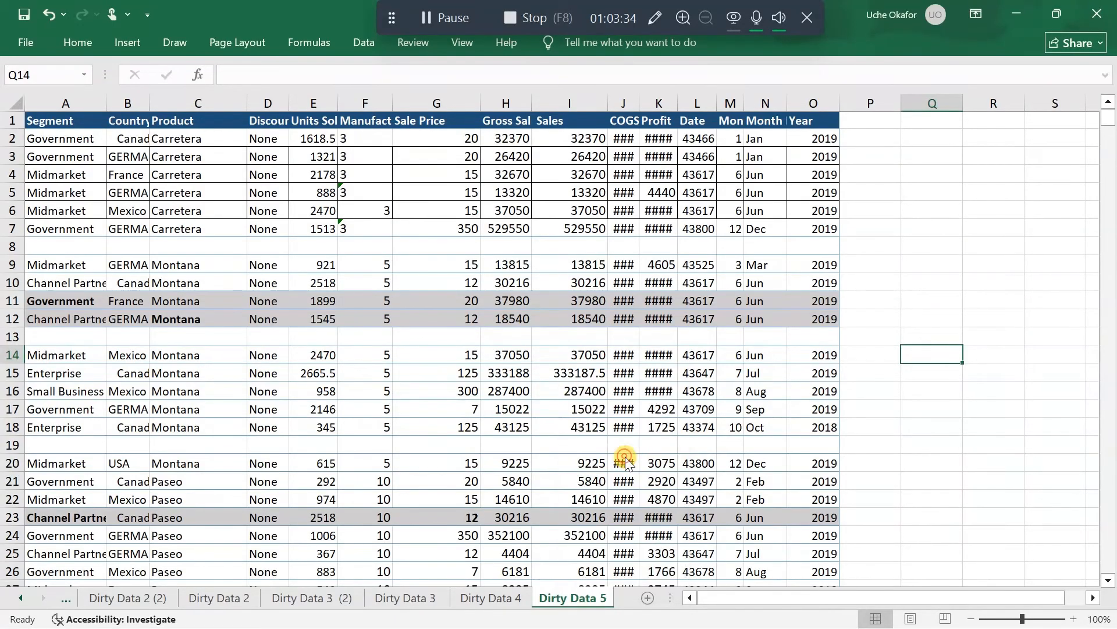
{"action": "left_click", "coordinate": [534, 539]}
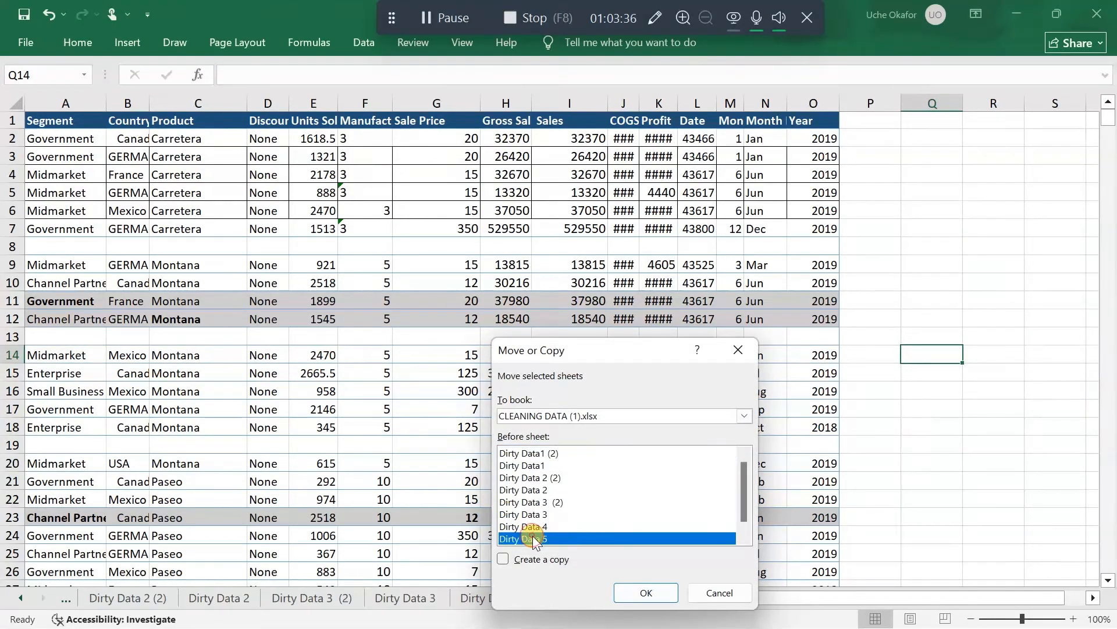
{"action": "left_click", "coordinate": [504, 560]}
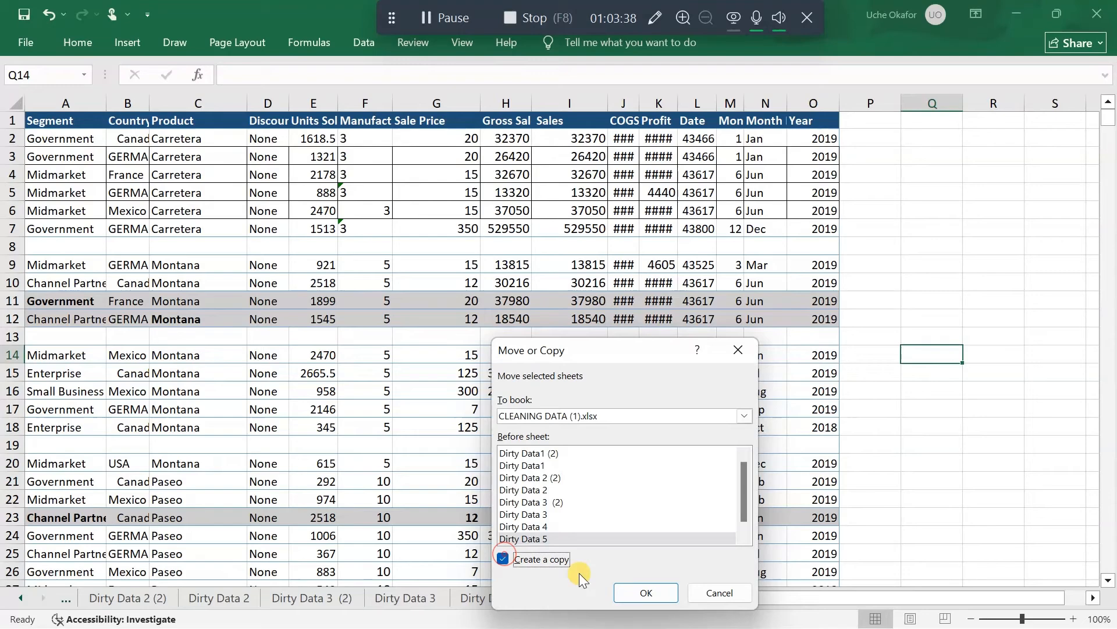
{"action": "left_click", "coordinate": [652, 592]}
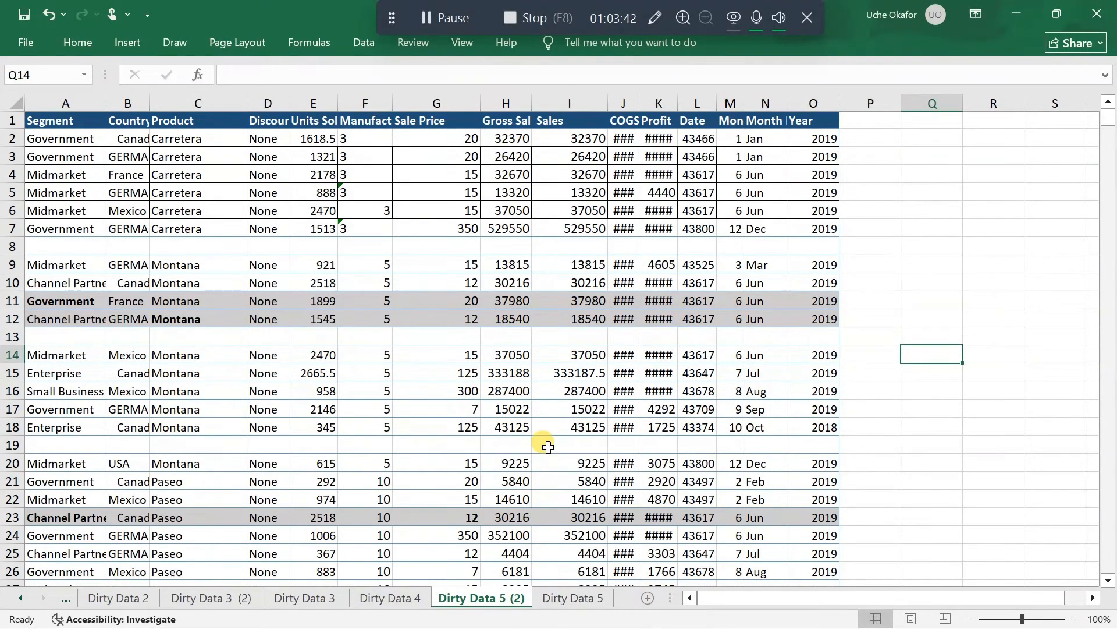
AutoFit the Discount Band, Units Sold, Manufacturing Price and Month Number columns in the Dirty Data 5 (2) sheet
{"action": "scroll", "coordinate": [549, 447], "scroll_direction": "right", "scroll_amount": 1}
{"action": "scroll", "coordinate": [548, 447], "scroll_direction": "left", "scroll_amount": 1}
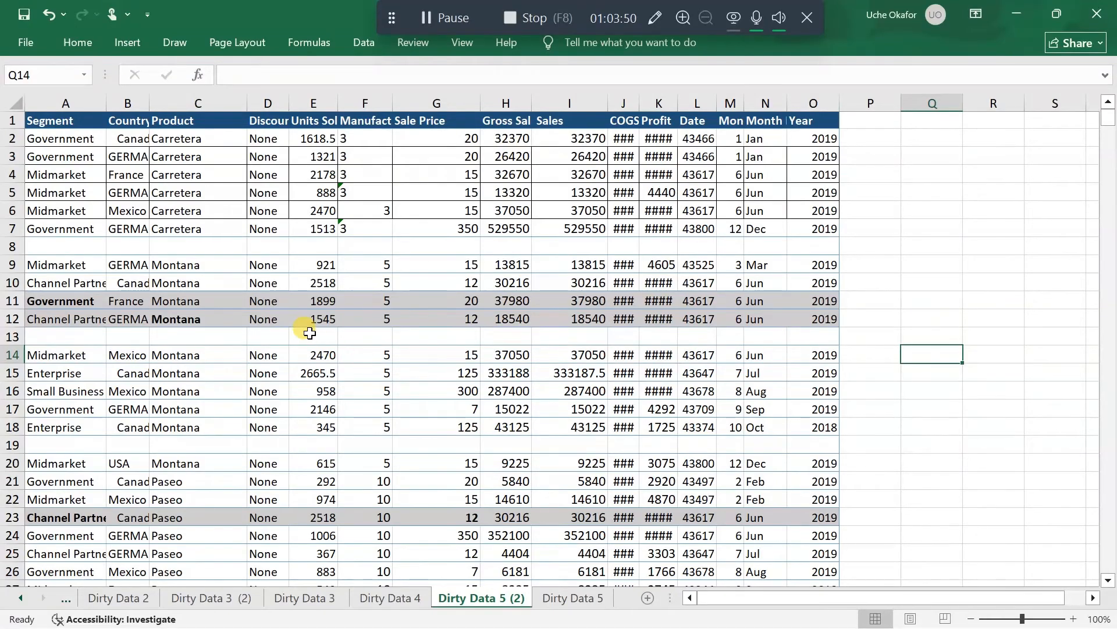
{"action": "scroll", "coordinate": [309, 333], "scroll_direction": "left", "scroll_amount": 1}
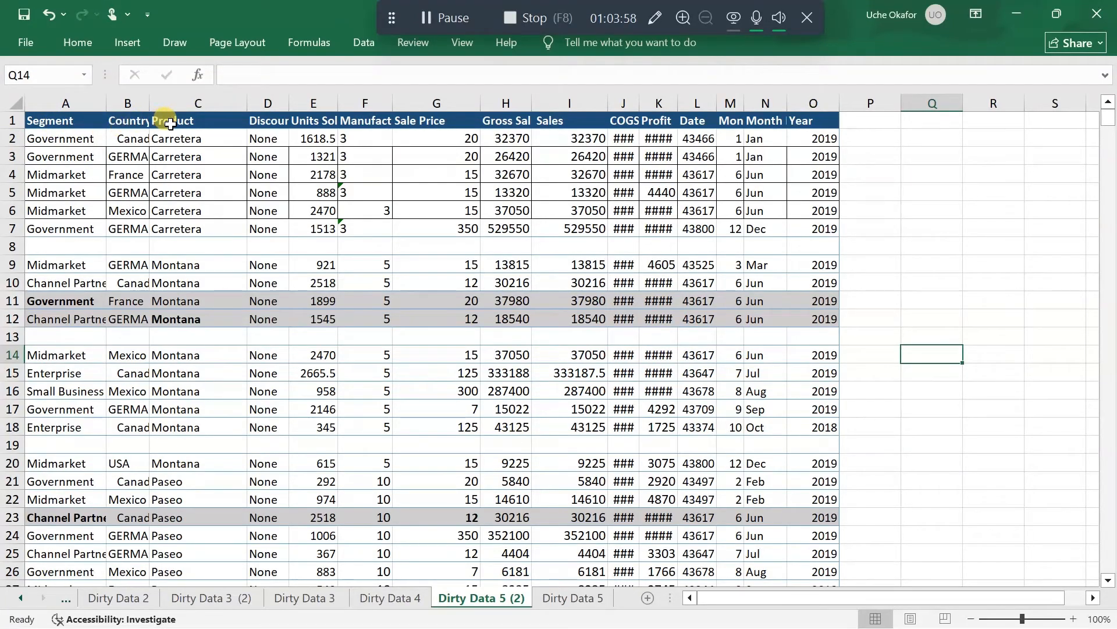
{"action": "double_click", "coordinate": [289, 103]}
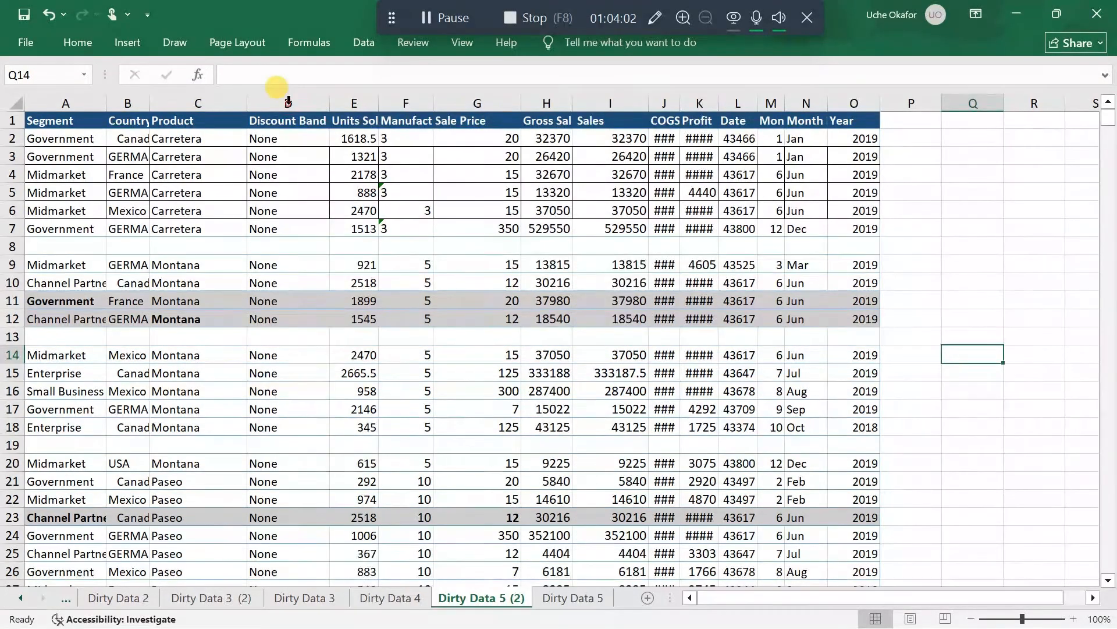
{"action": "double_click", "coordinate": [381, 104]}
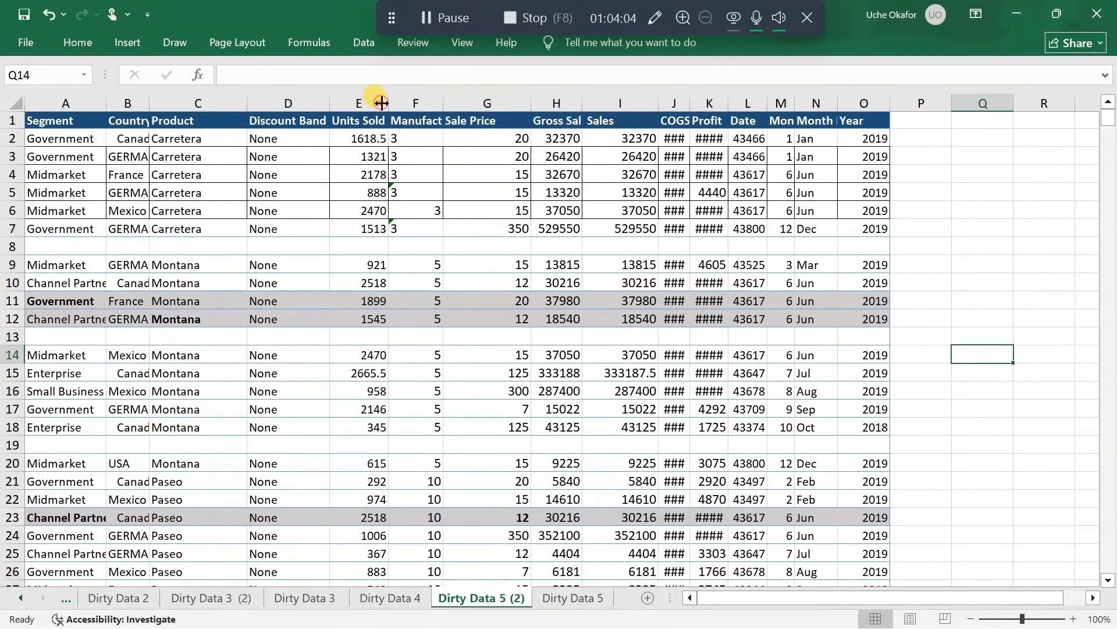
{"action": "double_click", "coordinate": [444, 104]}
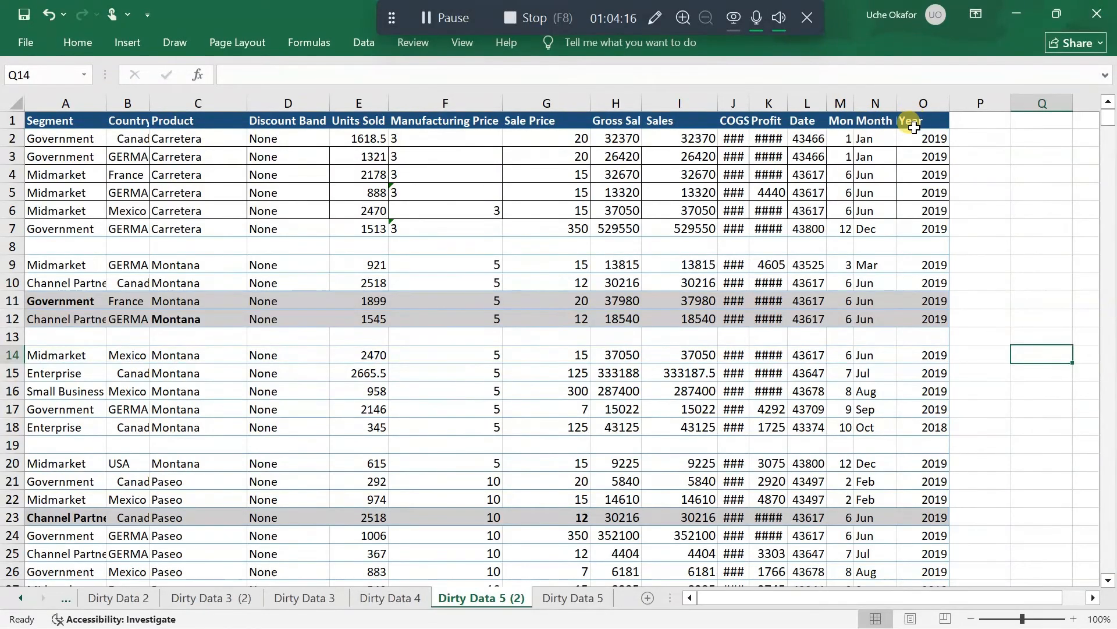
{"action": "double_click", "coordinate": [849, 100]}
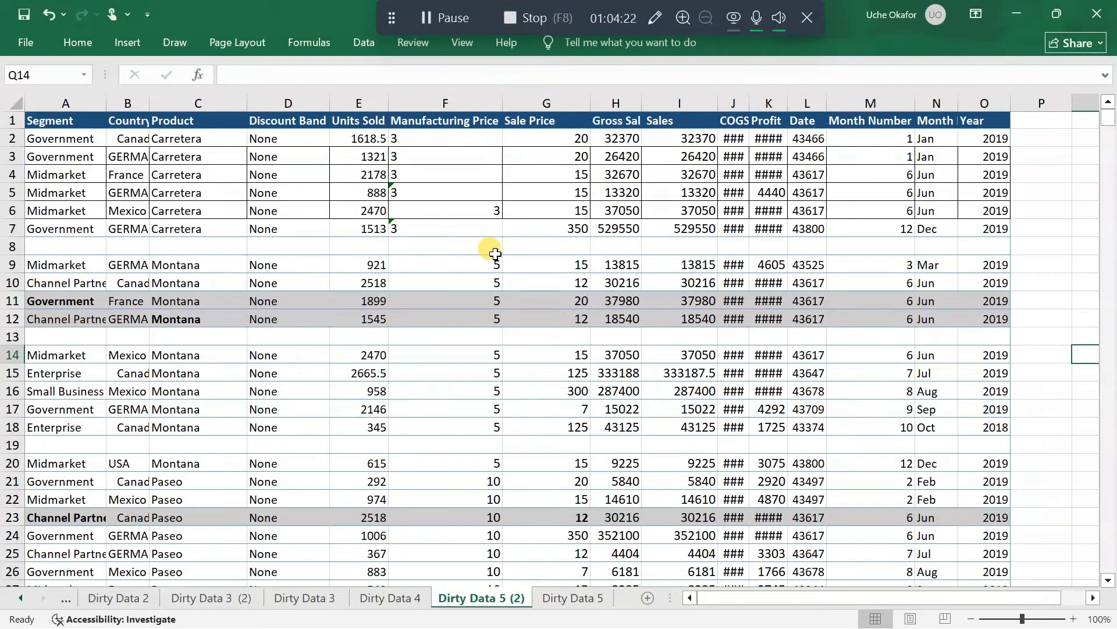
Look through the sales rows of Dirty Data 5 (2) and examine the Manufacturing Price value in F6
{"action": "scroll", "coordinate": [495, 253], "scroll_direction": "down", "scroll_amount": 10}
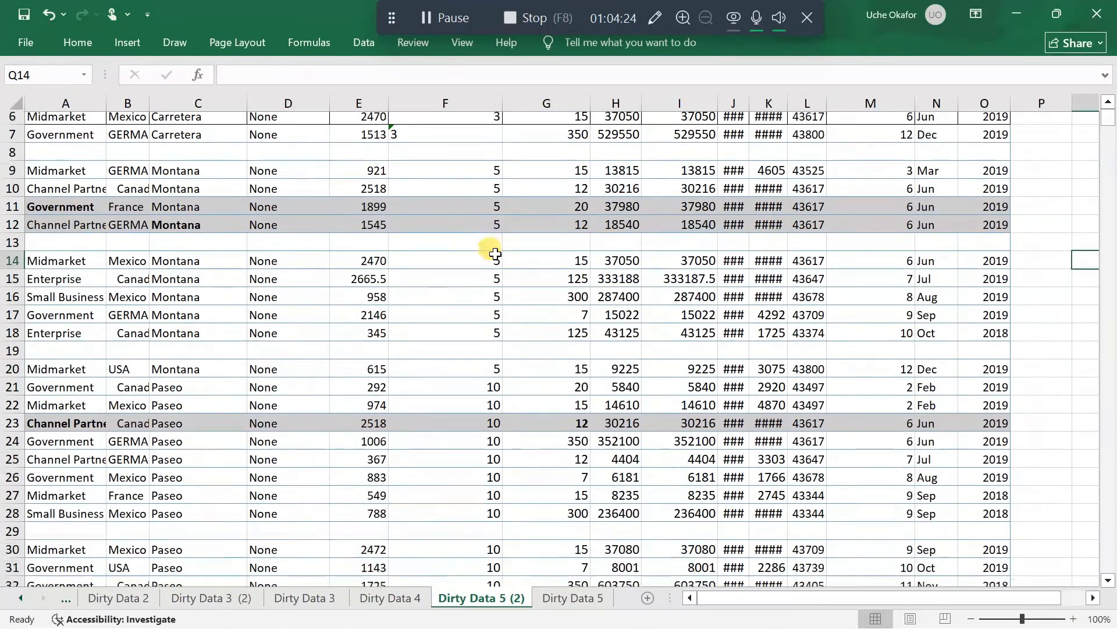
{"action": "scroll", "coordinate": [495, 253], "scroll_direction": "up", "scroll_amount": 2}
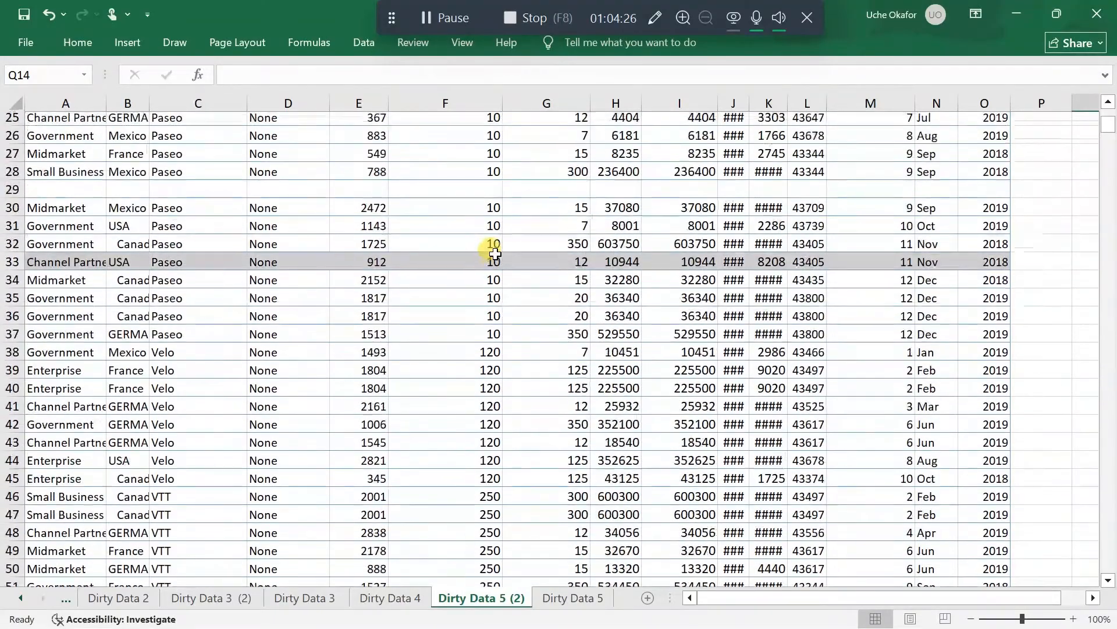
{"action": "scroll", "coordinate": [495, 253], "scroll_direction": "down", "scroll_amount": 4}
{"action": "scroll", "coordinate": [495, 254], "scroll_direction": "up", "scroll_amount": 12}
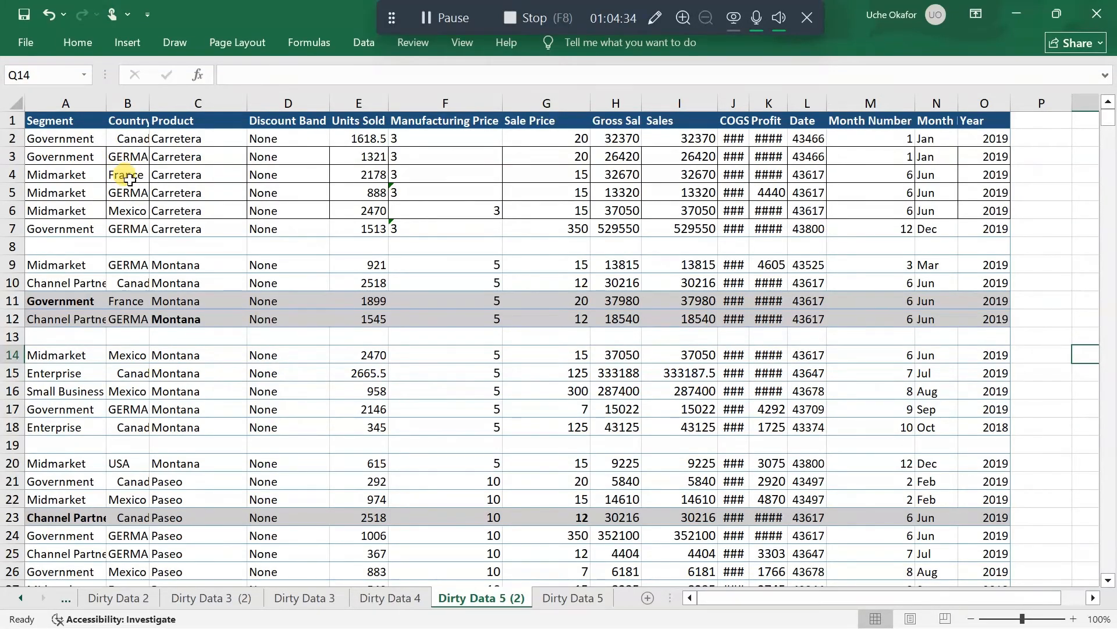
{"action": "left_click", "coordinate": [424, 209]}
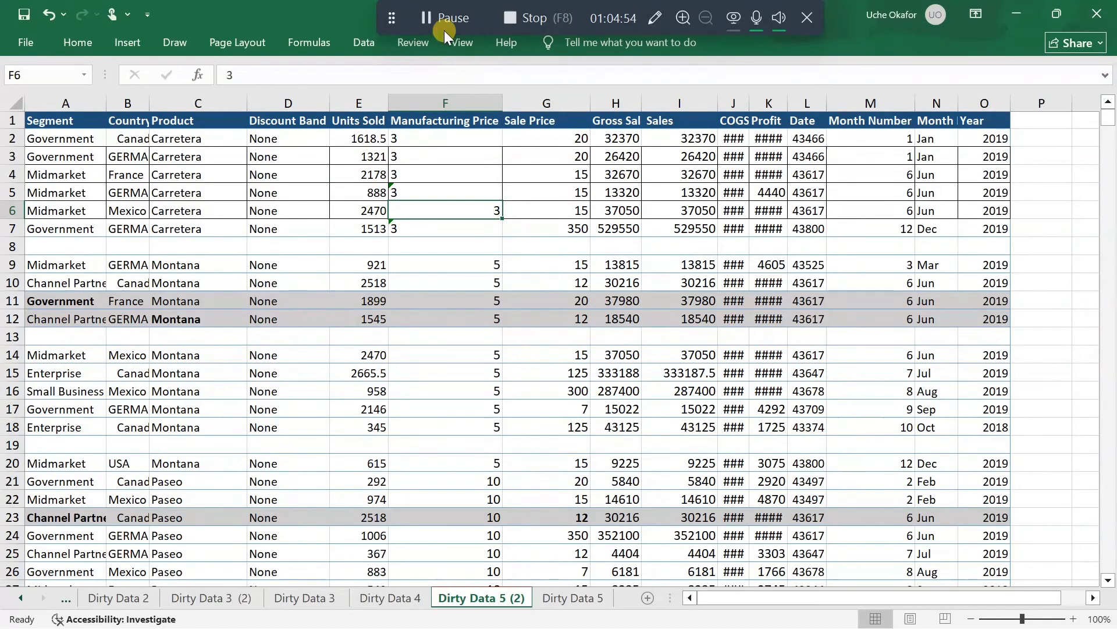
Undo the last edit and widen the Country column so the full country names fit
{"action": "key", "text": "ctrl+z"}
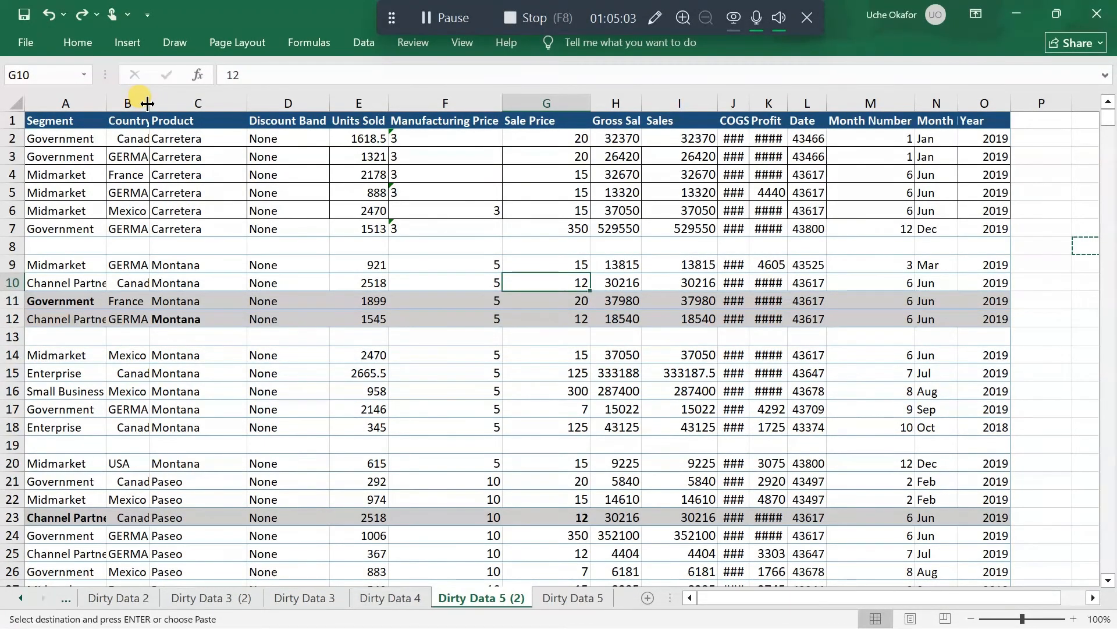
{"action": "left_click_drag", "start_coordinate": [149, 104], "coordinate": [178, 109]}
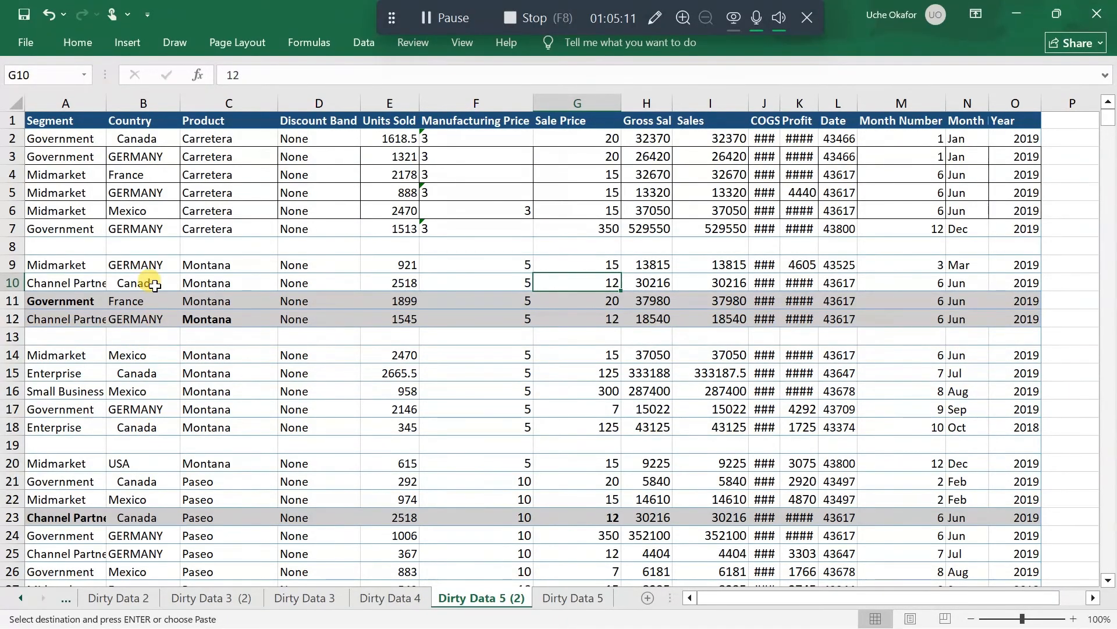
{"action": "left_click", "coordinate": [162, 261]}
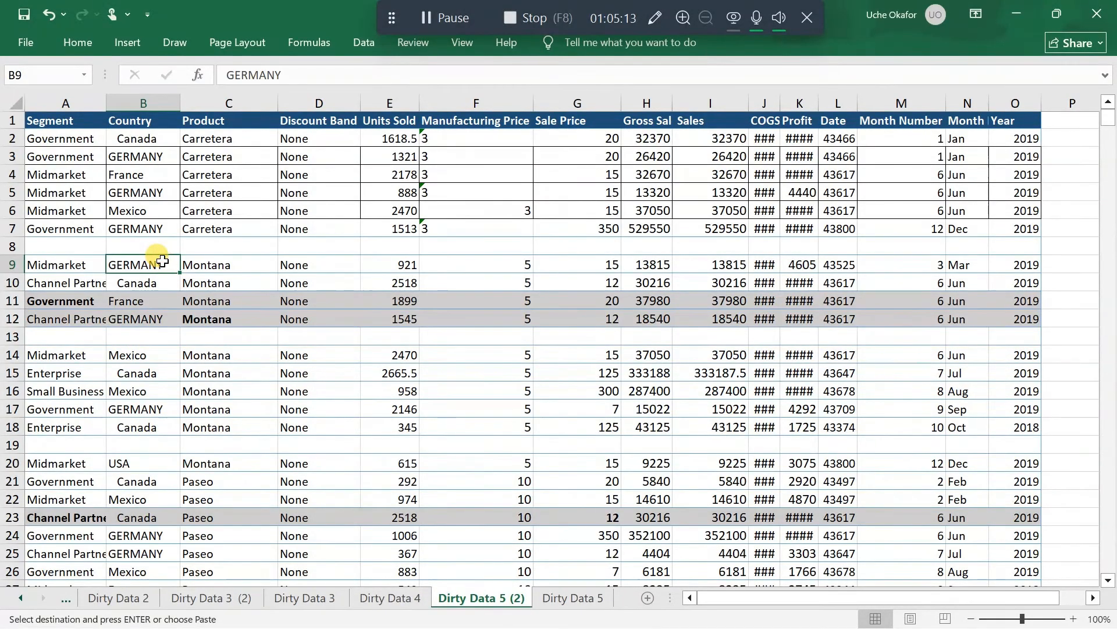
{"action": "key", "text": "ctrl+a"}
{"action": "key", "text": "ctrl+a"}
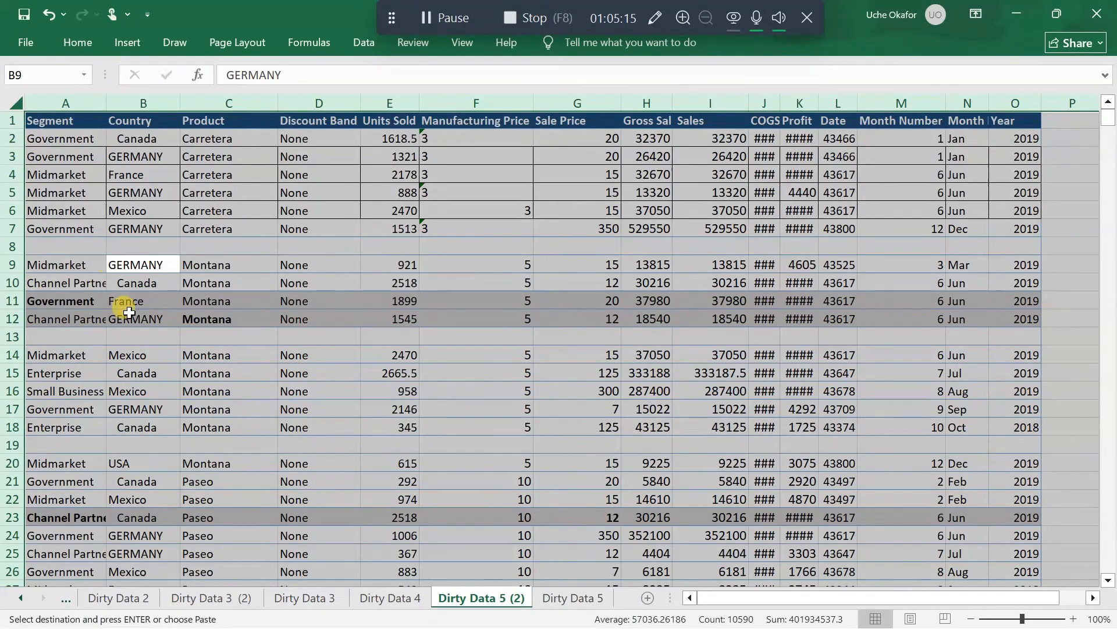
{"action": "scroll", "coordinate": [124, 304], "scroll_direction": "right", "scroll_amount": 4}
{"action": "scroll", "coordinate": [133, 310], "scroll_direction": "right", "scroll_amount": 2}
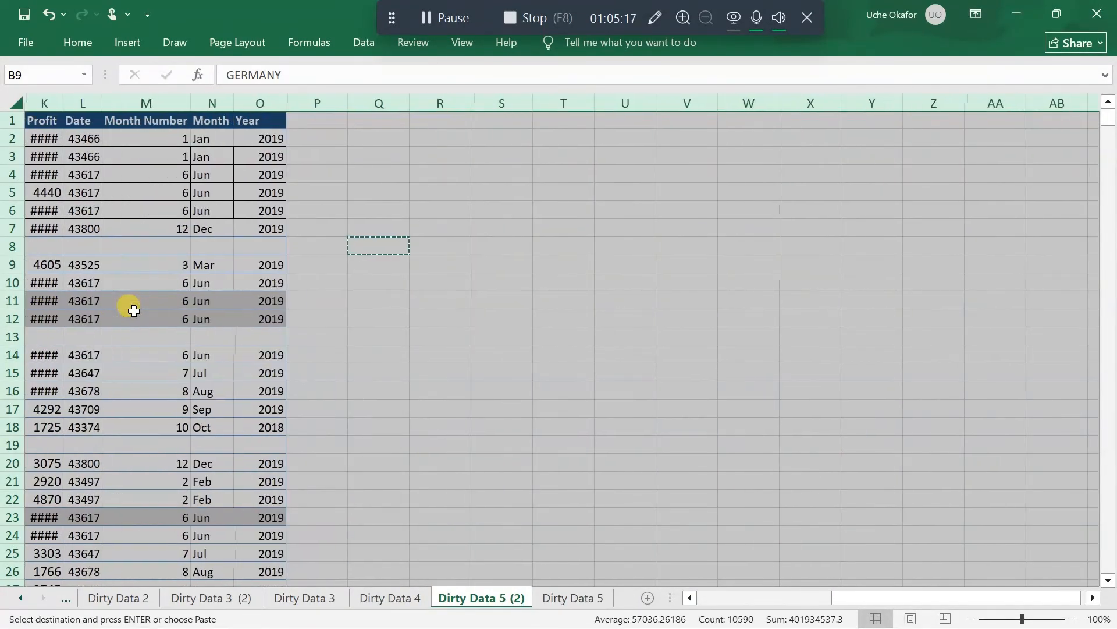
{"action": "scroll", "coordinate": [133, 310], "scroll_direction": "left", "scroll_amount": 5}
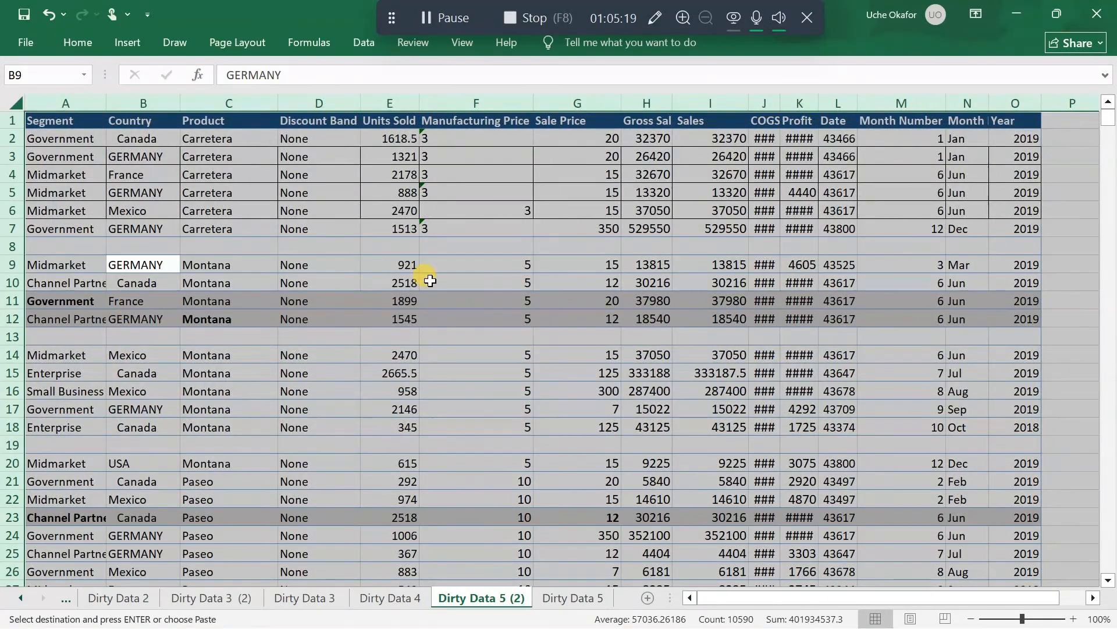
{"action": "left_click", "coordinate": [429, 280]}
Select the whole data range A1:O711, including the header row and the blank rows in between
{"action": "left_click", "coordinate": [1010, 124]}
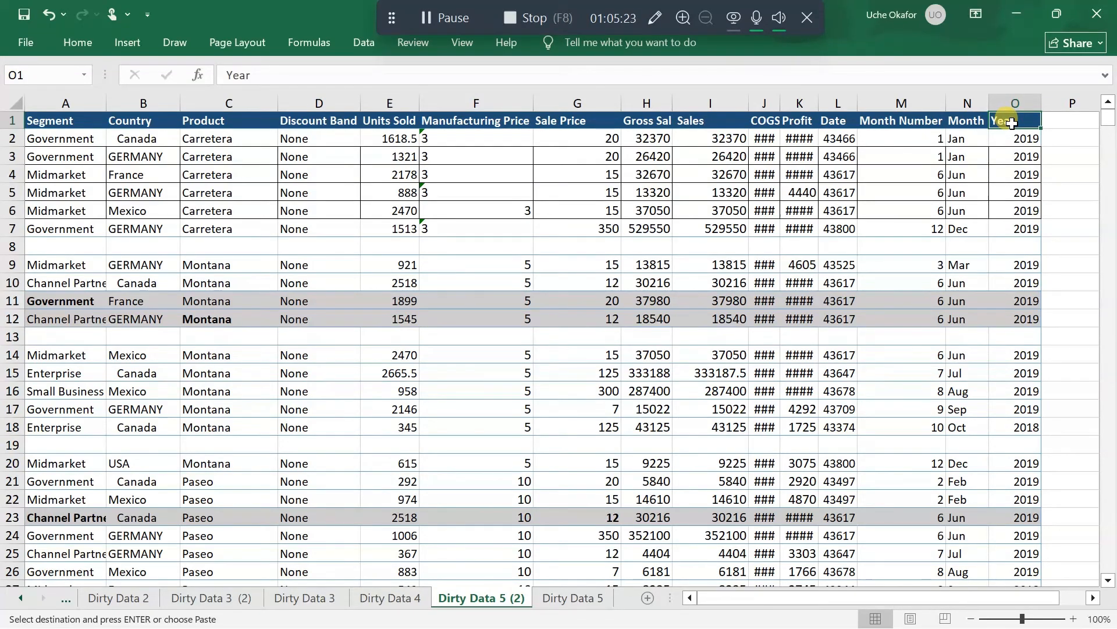
{"action": "key", "text": "ctrl+shift+Left"}
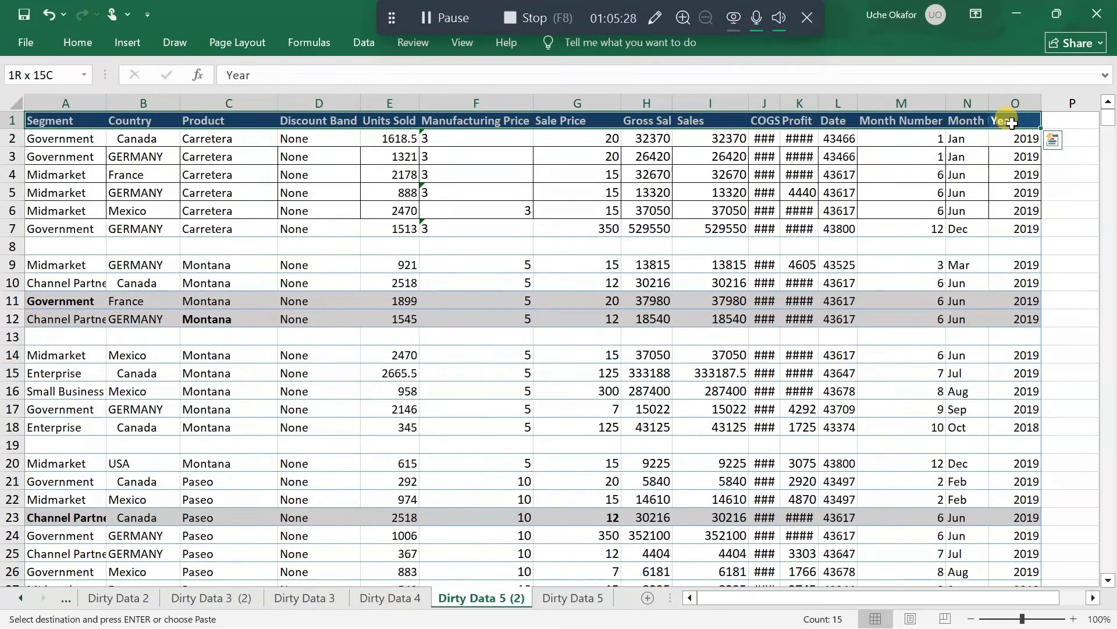
{"action": "key", "text": "ctrl+shift+Down"}
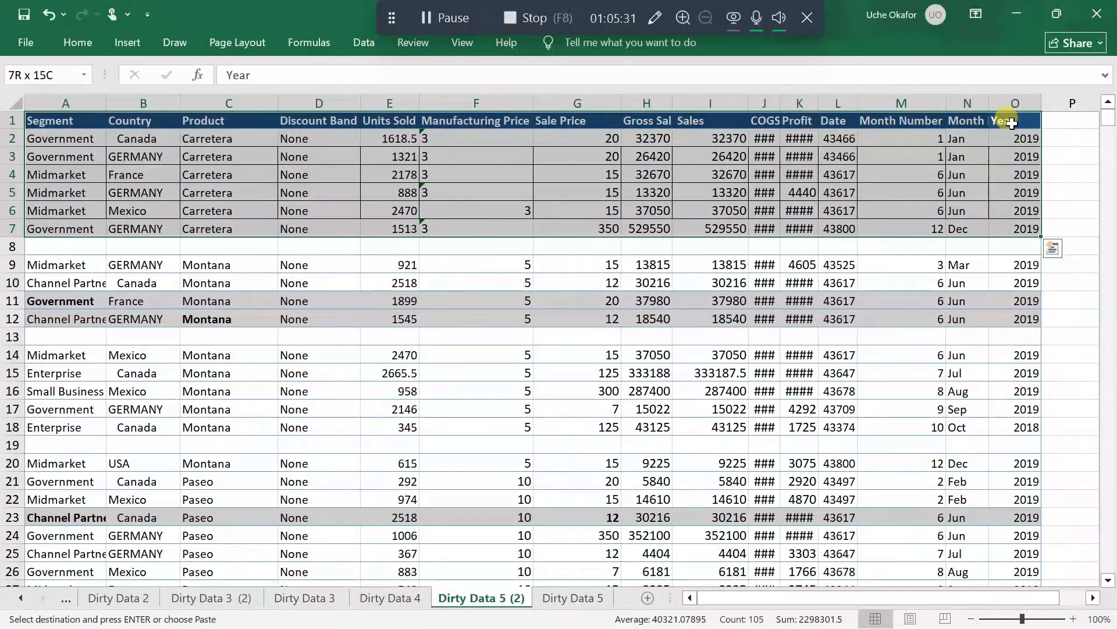
{"action": "key", "text": "ctrl+shift+Down"}
{"action": "key", "text": "ctrl+shift+Down"}
{"action": "key", "text": "ctrl+shift+Down"}
{"action": "key", "text": "ctrl+shift+Down"}
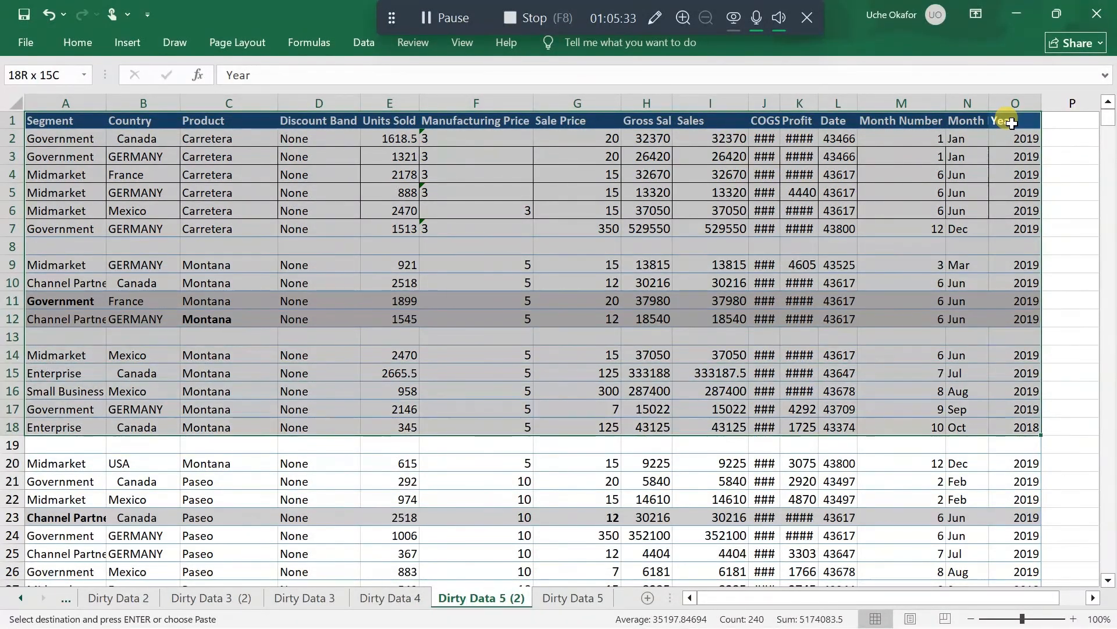
{"action": "key", "text": "ctrl+shift+Down"}
{"action": "key", "text": "ctrl+shift+Down"}
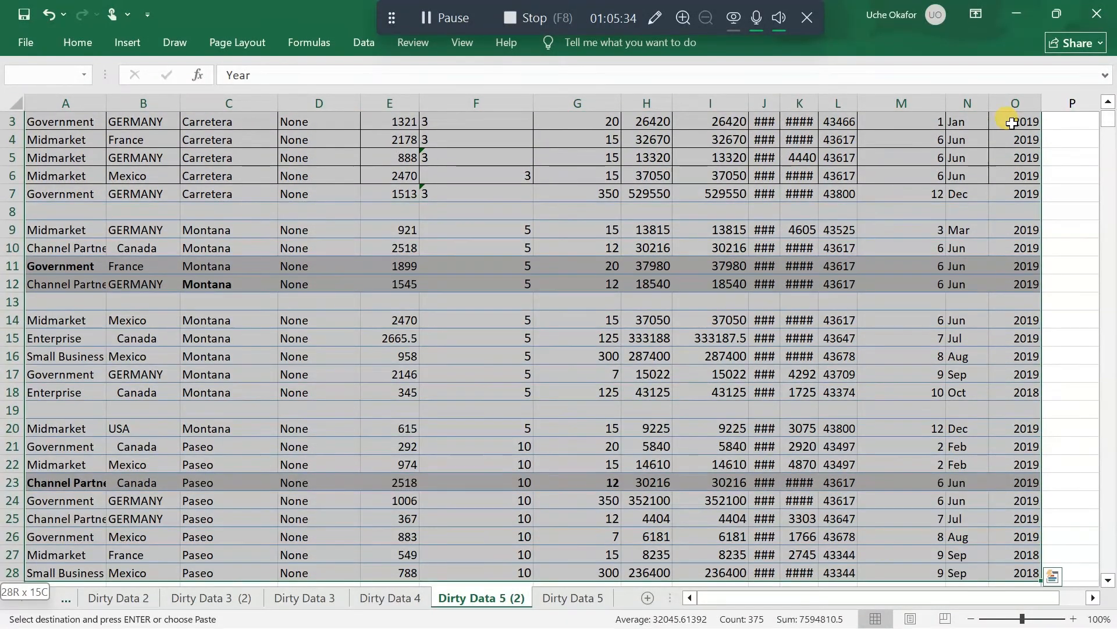
{"action": "key", "text": "ctrl+shift+Down"}
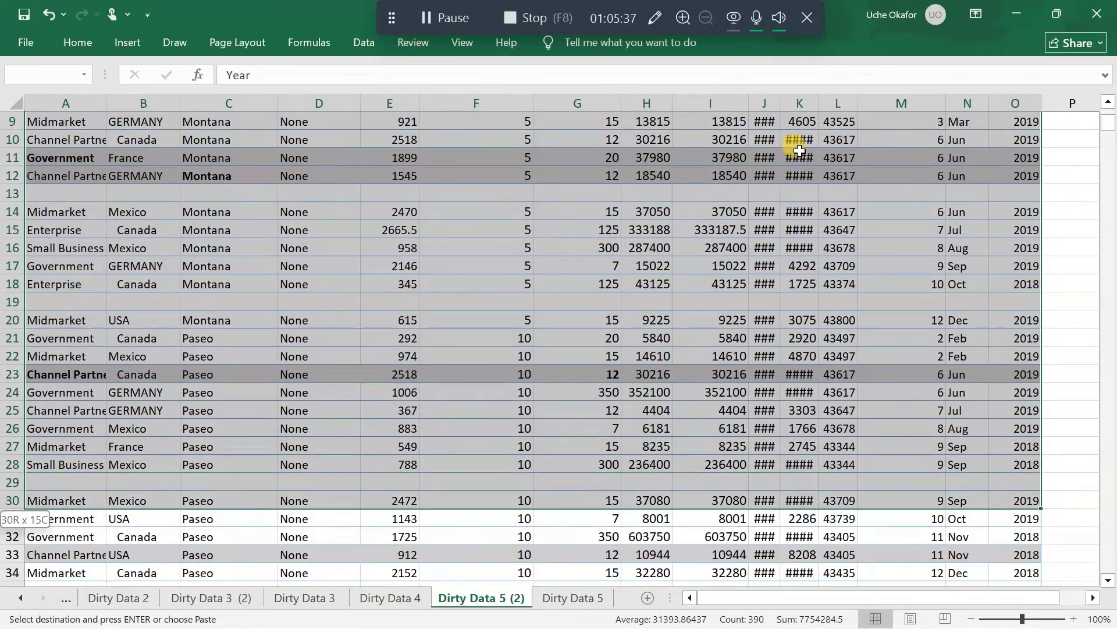
{"action": "key", "text": "ctrl+shift+Down"}
{"action": "key", "text": "ctrl+shift+Down"}
{"action": "key", "text": "ctrl+shift+Down"}
{"action": "key", "text": "ctrl+shift+Down"}
{"action": "key", "text": "ctrl+shift+Down"}
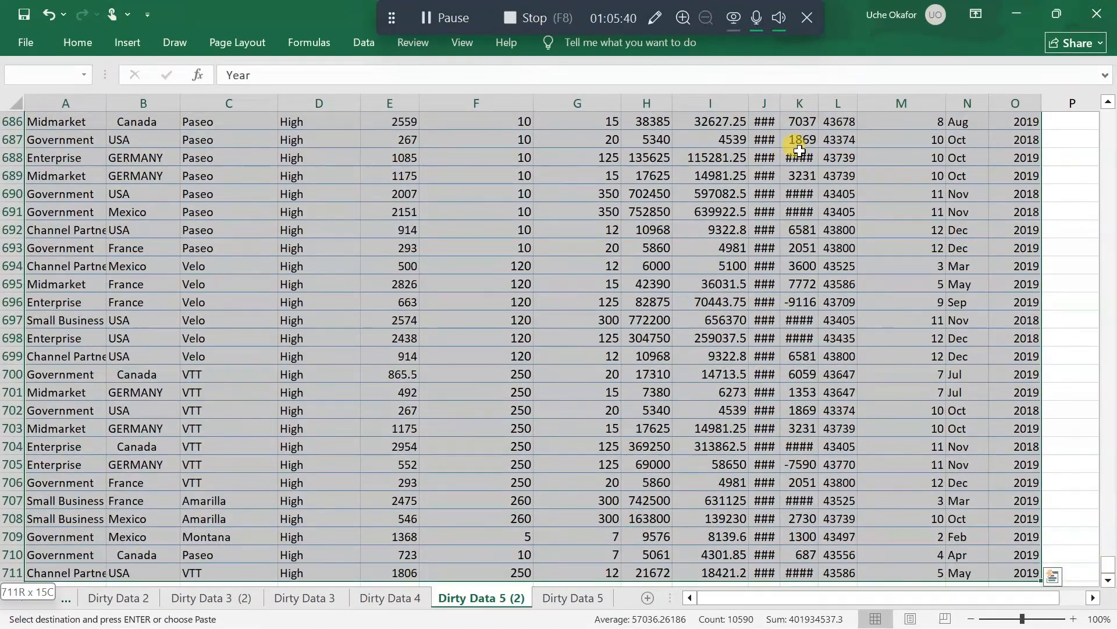
{"action": "scroll", "coordinate": [682, 280], "scroll_direction": "down", "scroll_amount": 4}
{"action": "scroll", "coordinate": [682, 281], "scroll_direction": "up", "scroll_amount": 5}
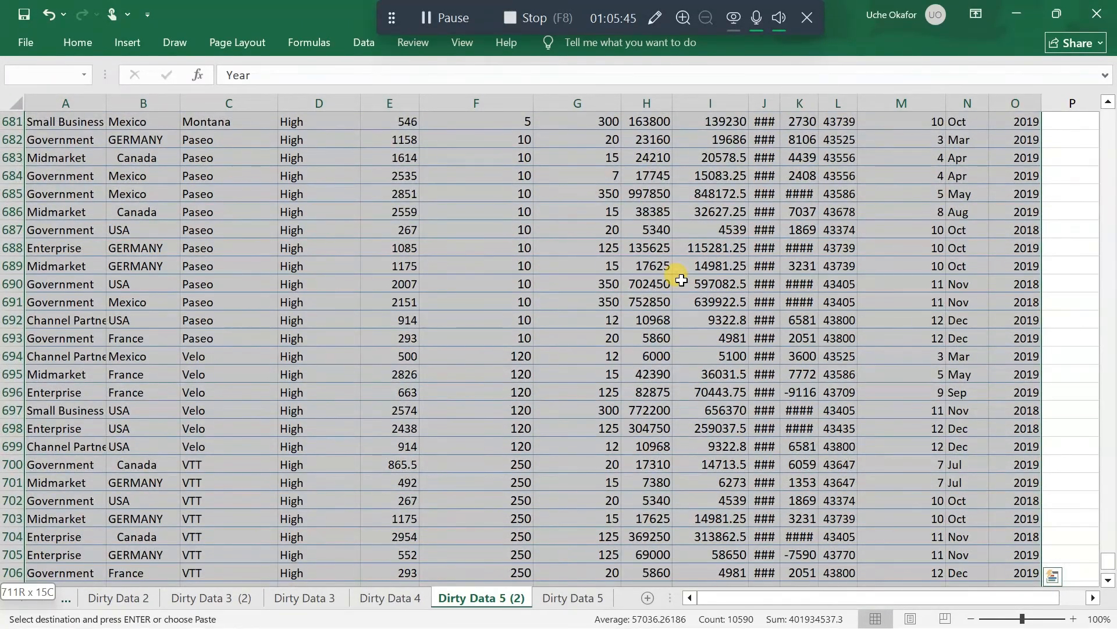
{"action": "scroll", "coordinate": [681, 281], "scroll_direction": "down", "scroll_amount": 3}
{"action": "scroll", "coordinate": [681, 280], "scroll_direction": "up", "scroll_amount": 20}
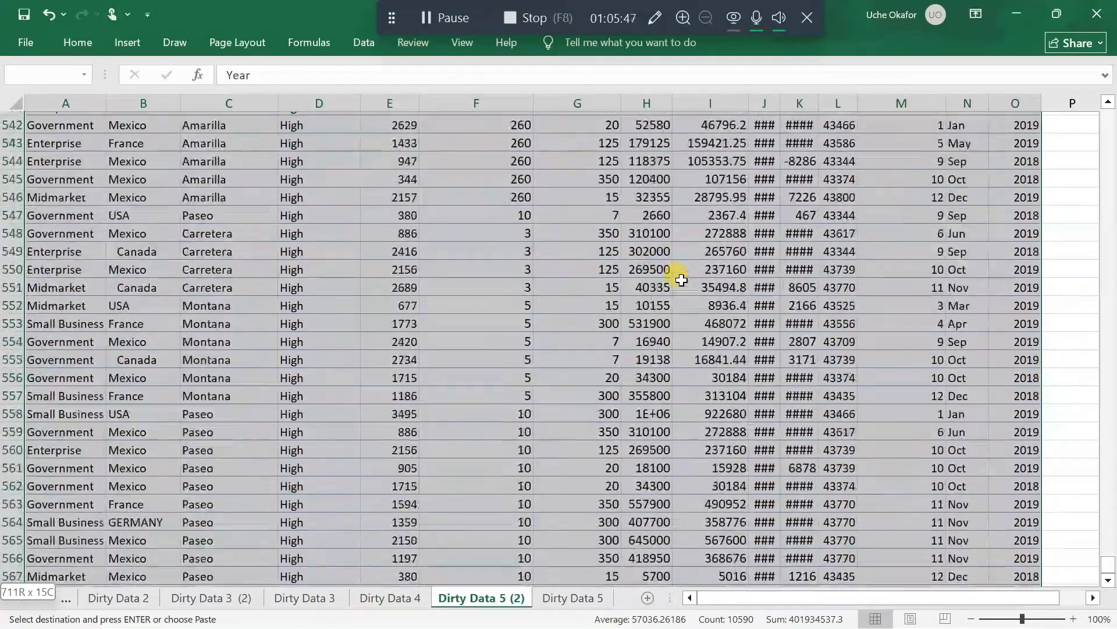
{"action": "scroll", "coordinate": [682, 280], "scroll_direction": "up", "scroll_amount": 20}
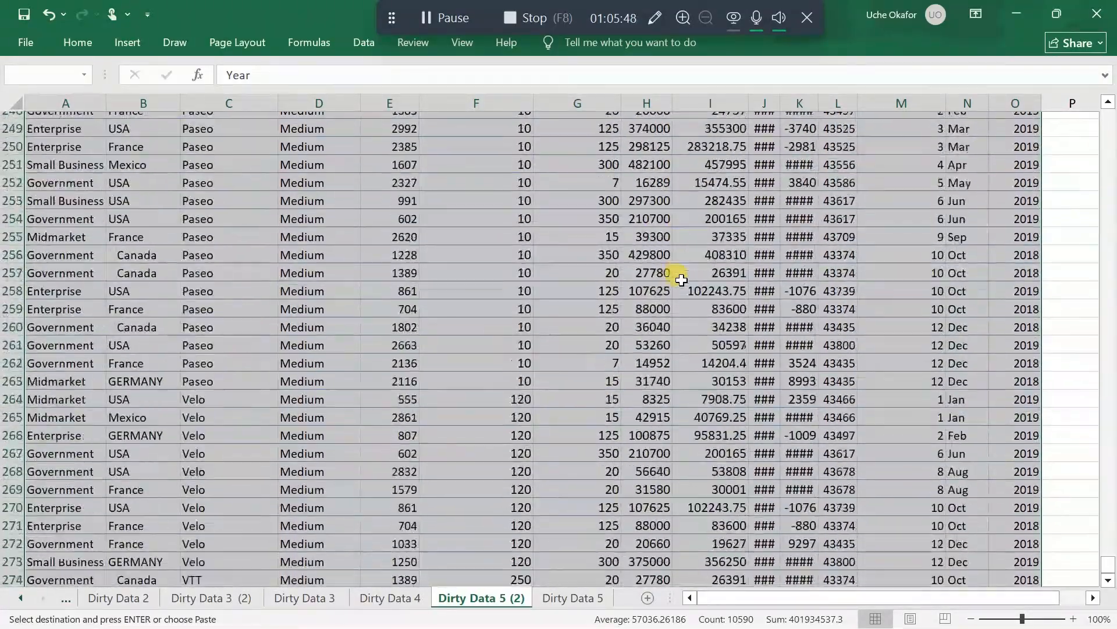
{"action": "scroll", "coordinate": [682, 281], "scroll_direction": "up", "scroll_amount": 1}
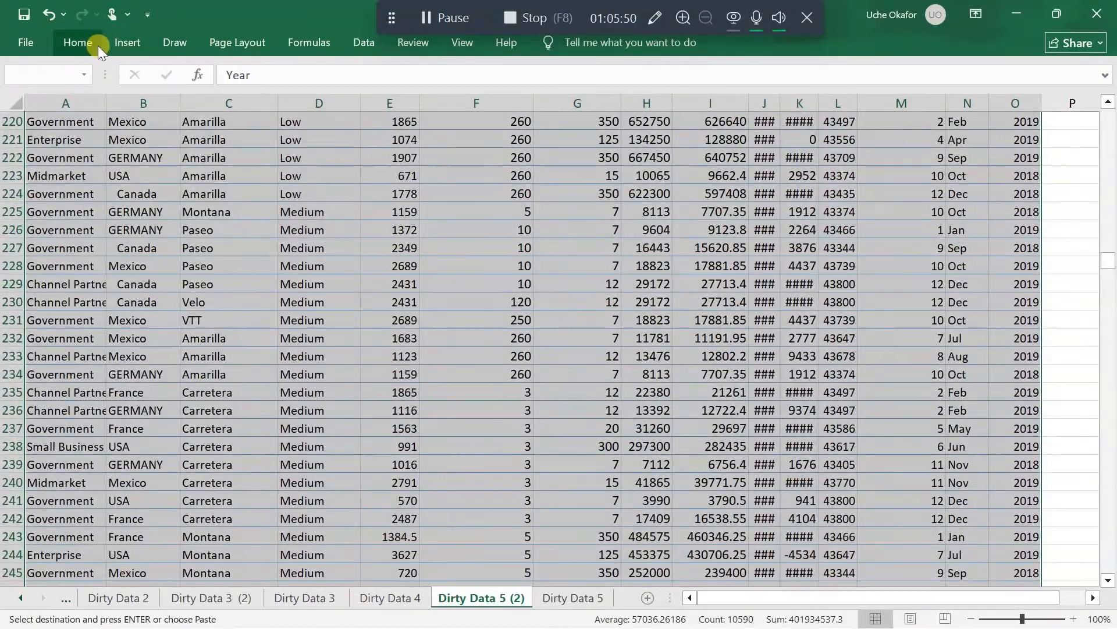
Use Go To Special to select the blank cells within the selected data and delete their sheet rows
{"action": "left_click", "coordinate": [81, 44]}
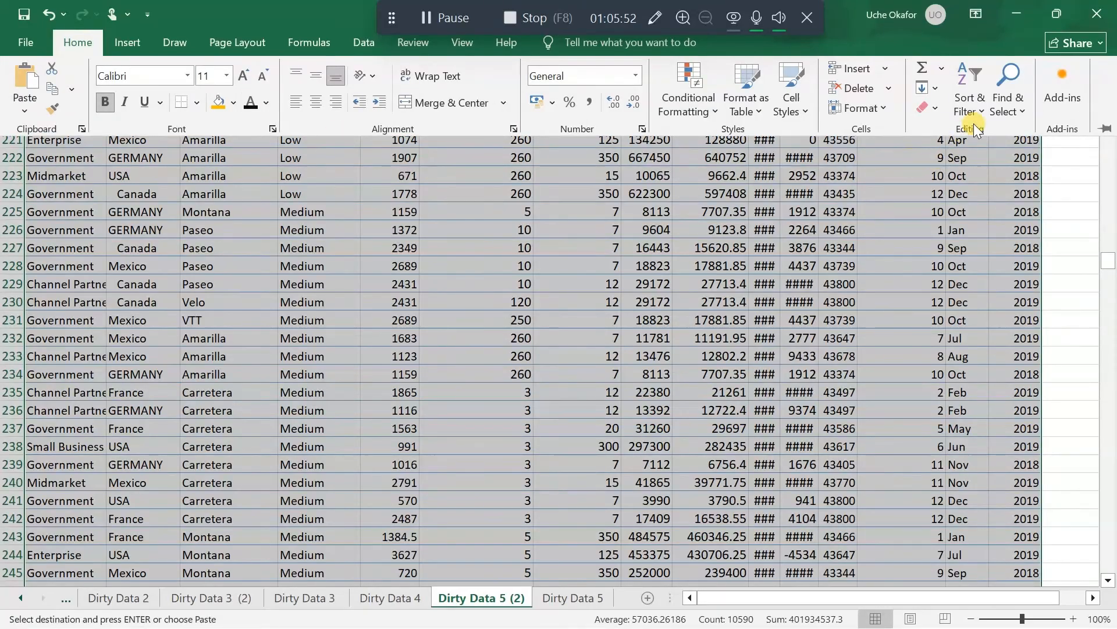
{"action": "left_click", "coordinate": [1012, 110]}
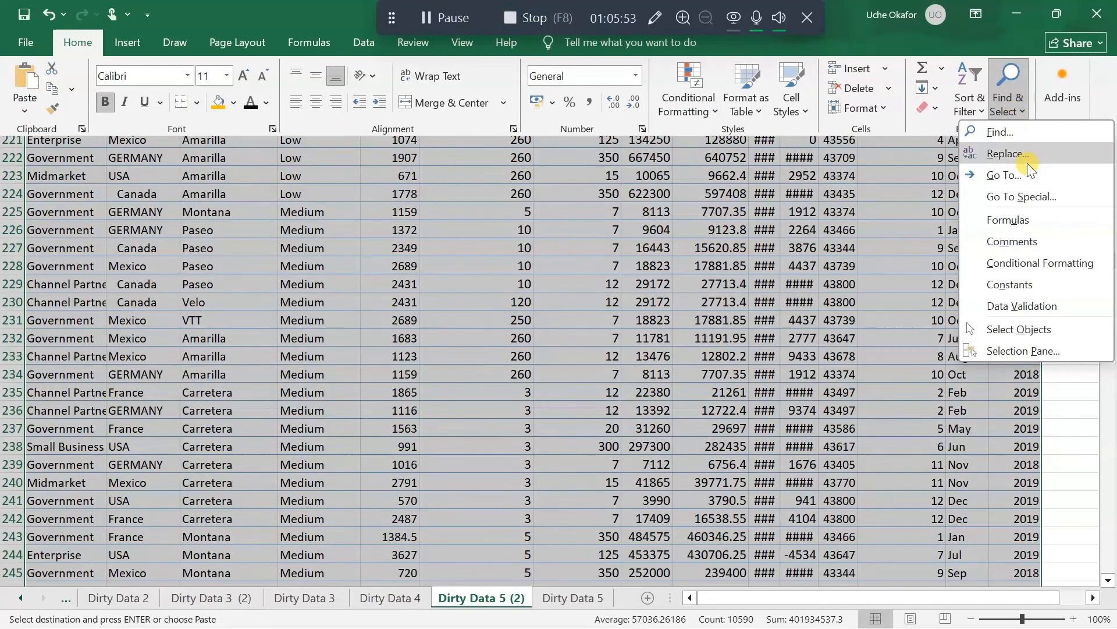
{"action": "left_click", "coordinate": [1024, 197]}
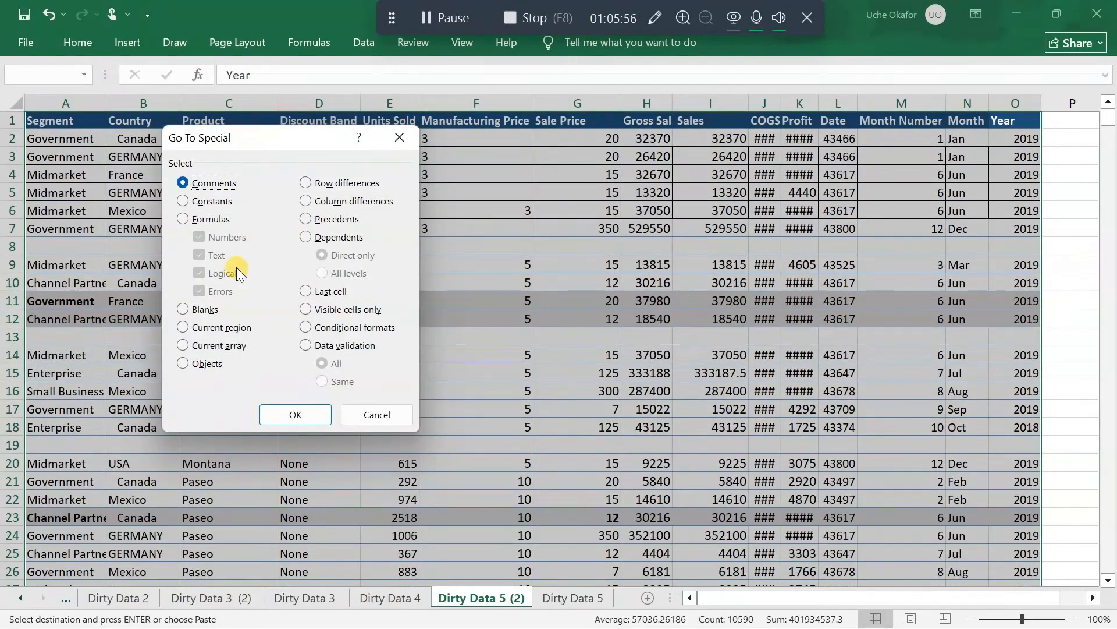
{"action": "left_click", "coordinate": [182, 310]}
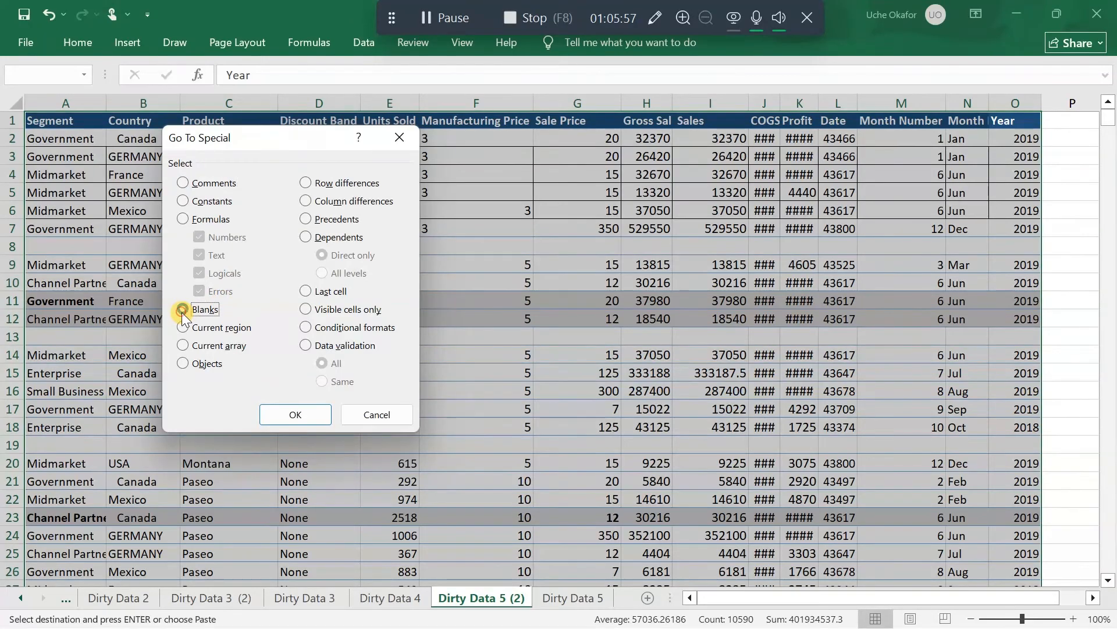
{"action": "left_click", "coordinate": [296, 414]}
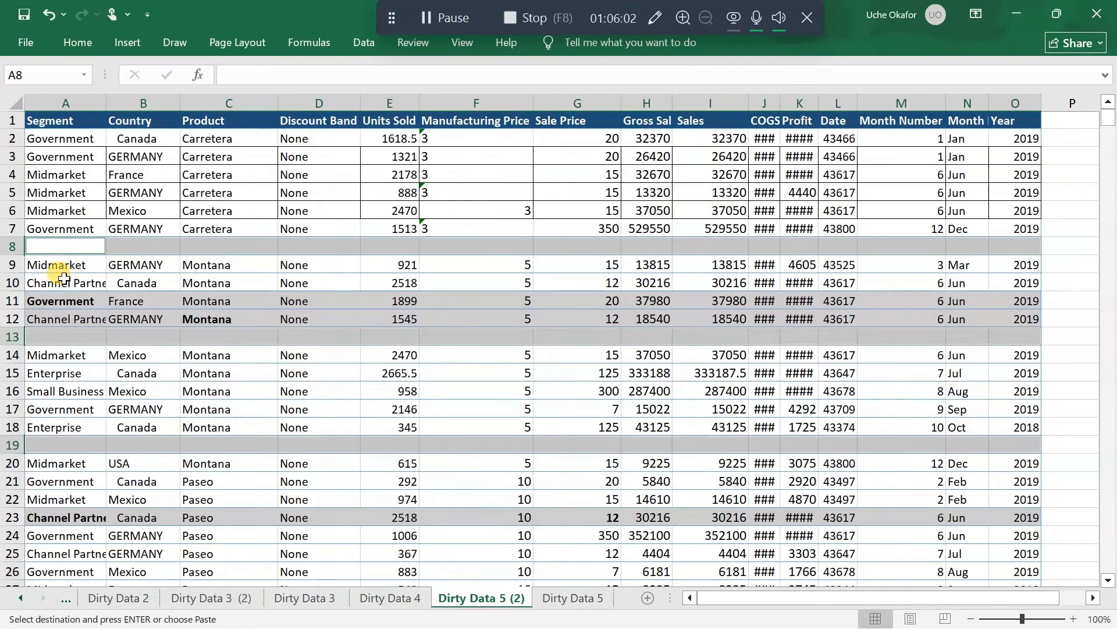
{"action": "left_click", "coordinate": [75, 39]}
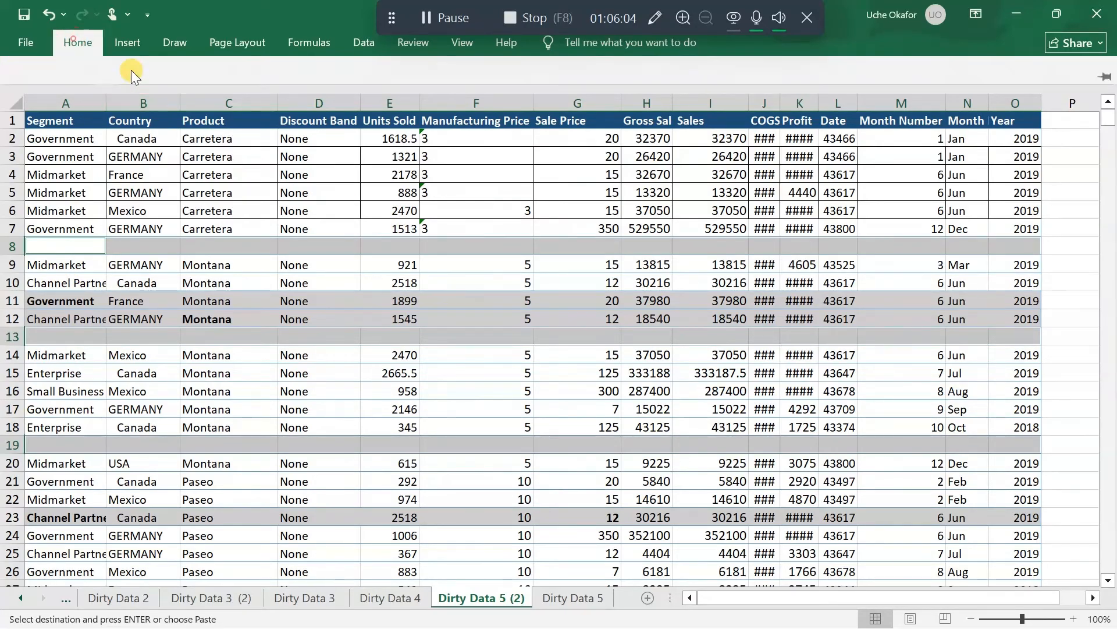
{"action": "left_click", "coordinate": [893, 87]}
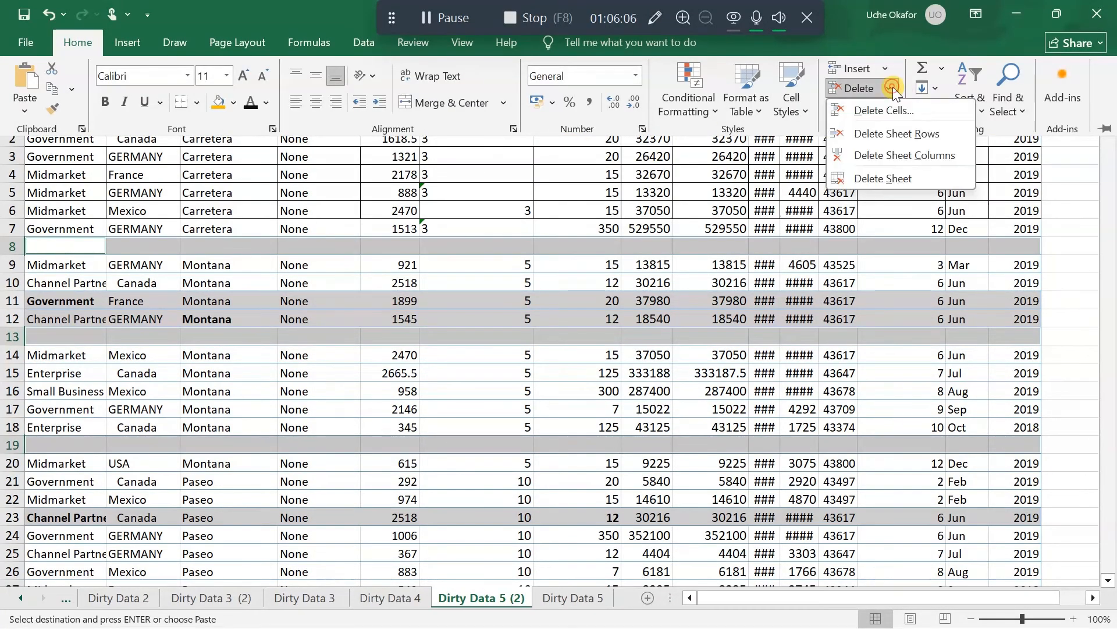
{"action": "left_click", "coordinate": [896, 133]}
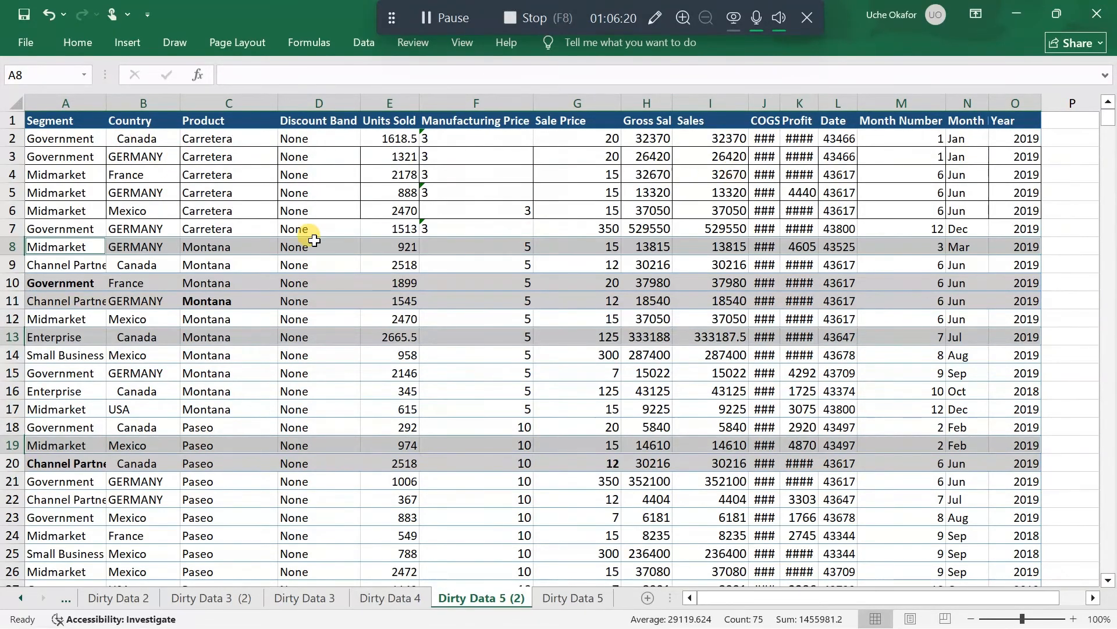
Clear all formats from the entire data table, keeping the cell contents
{"action": "left_click", "coordinate": [263, 231]}
{"action": "key", "text": "ctrl+a"}
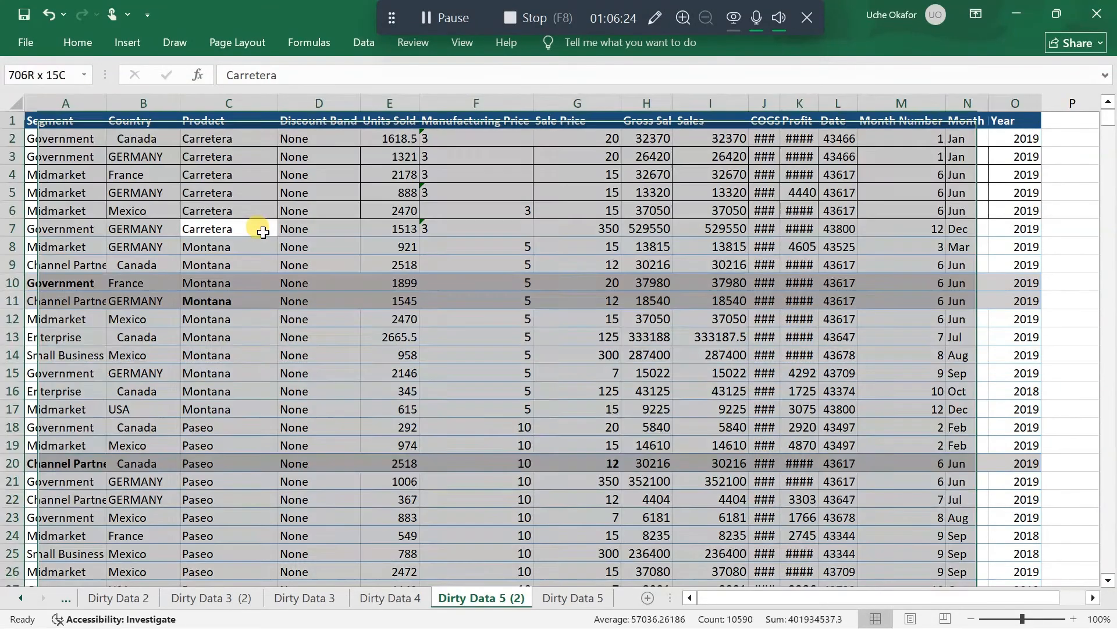
{"action": "left_click", "coordinate": [71, 37]}
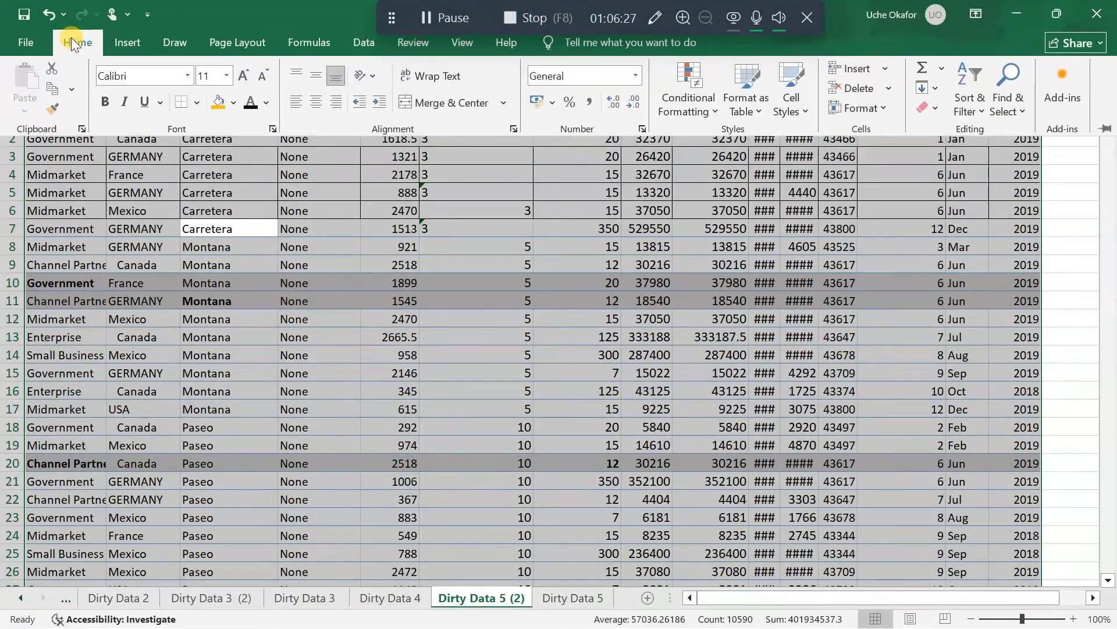
{"action": "left_click", "coordinate": [938, 110]}
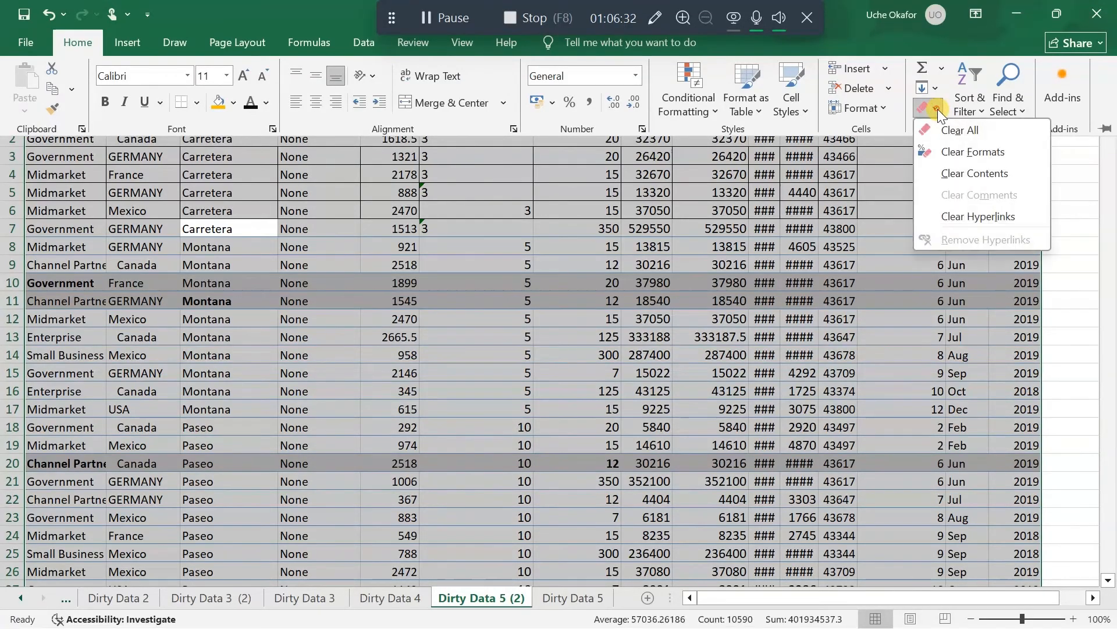
{"action": "left_click", "coordinate": [1000, 151]}
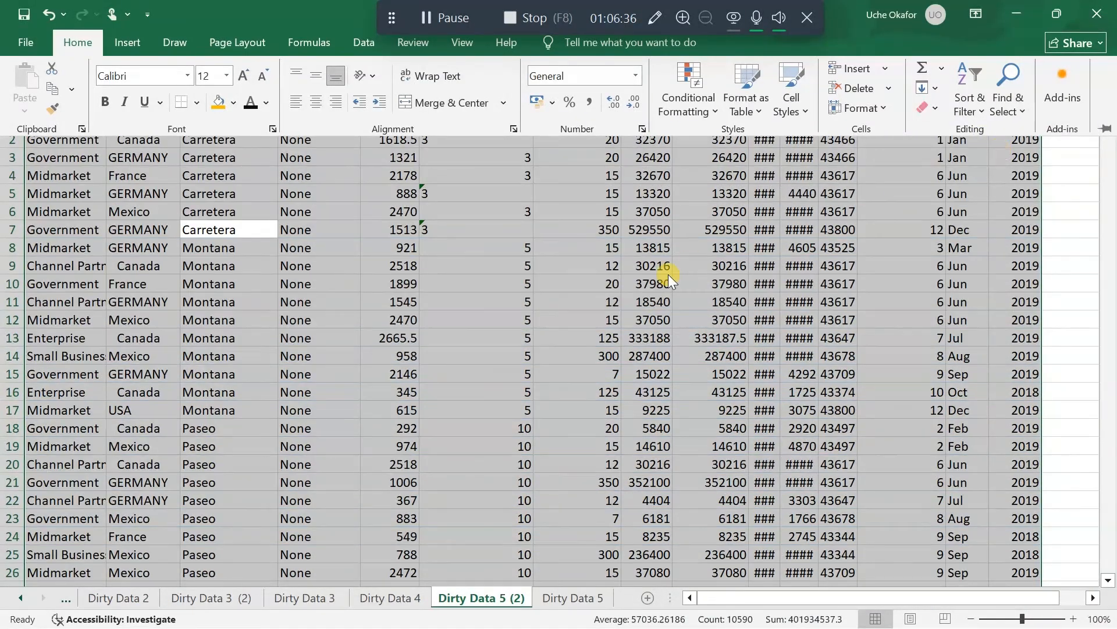
{"action": "key", "text": "ctrl+F1"}
{"action": "left_click", "coordinate": [445, 338]}
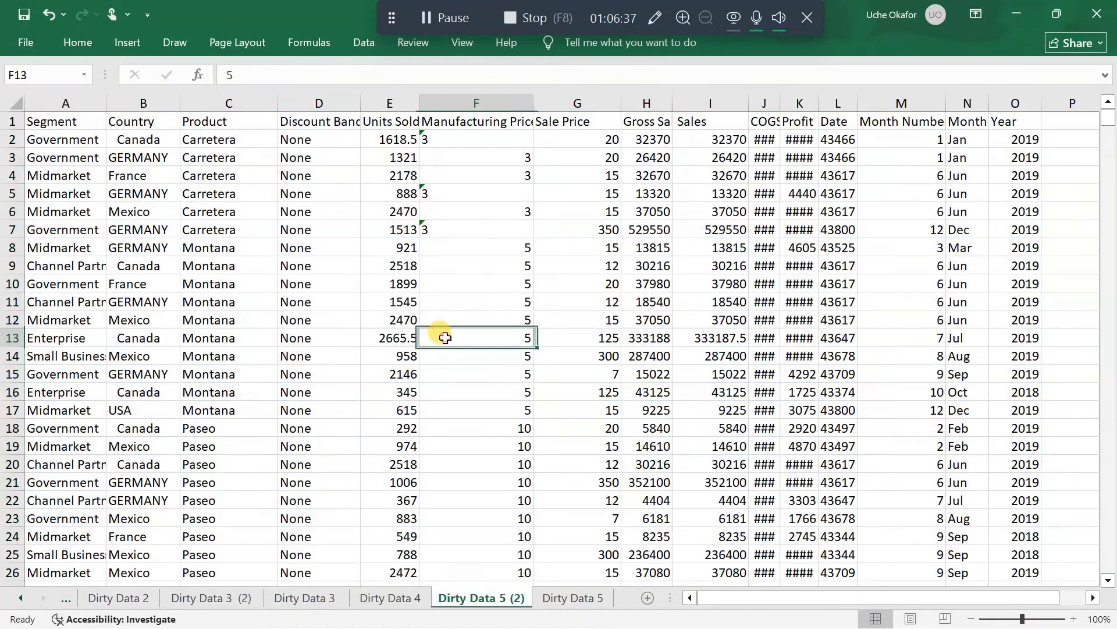
Turn on filters for the table's header row and check the Segment column's distinct values for inconsistencies
{"action": "left_click", "coordinate": [83, 191]}
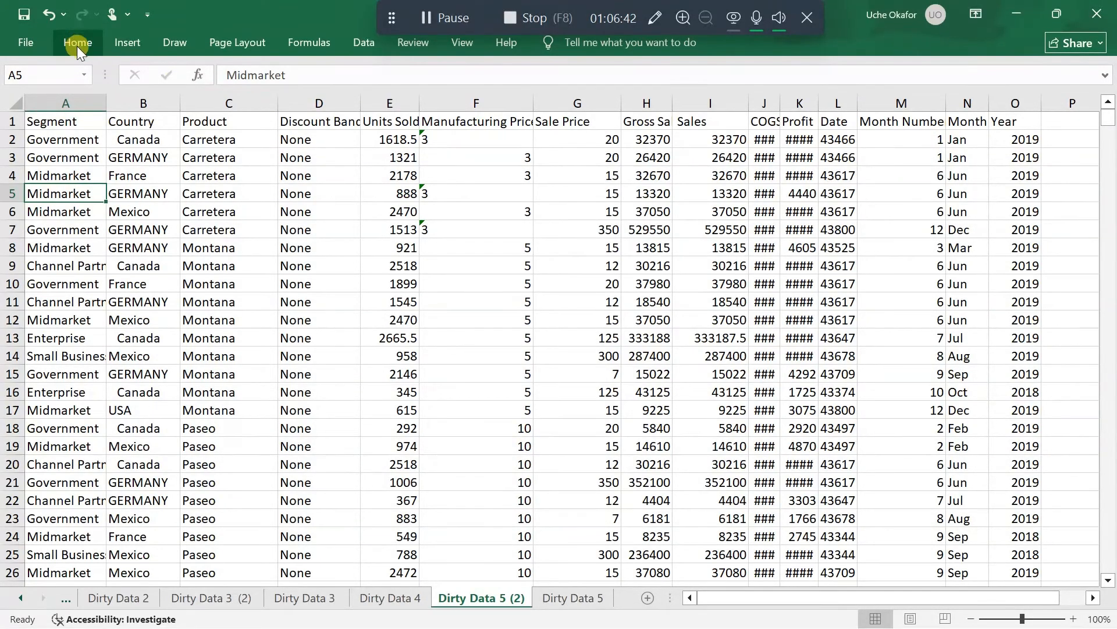
{"action": "left_click", "coordinate": [365, 36]}
{"action": "left_click", "coordinate": [541, 75]}
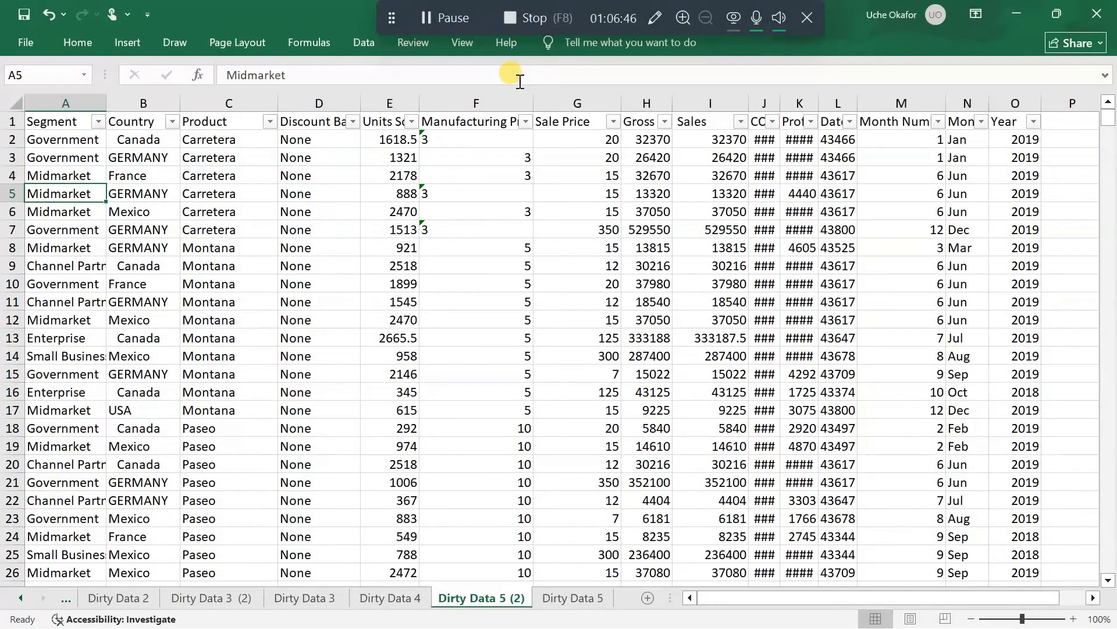
{"action": "left_click", "coordinate": [98, 123]}
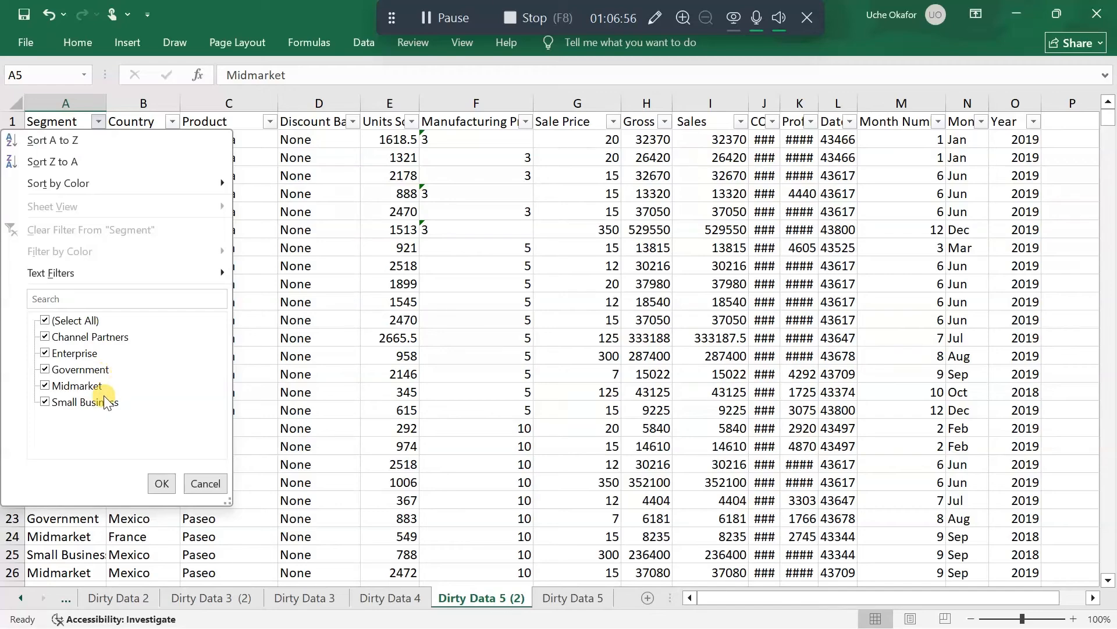
{"action": "left_click", "coordinate": [161, 483]}
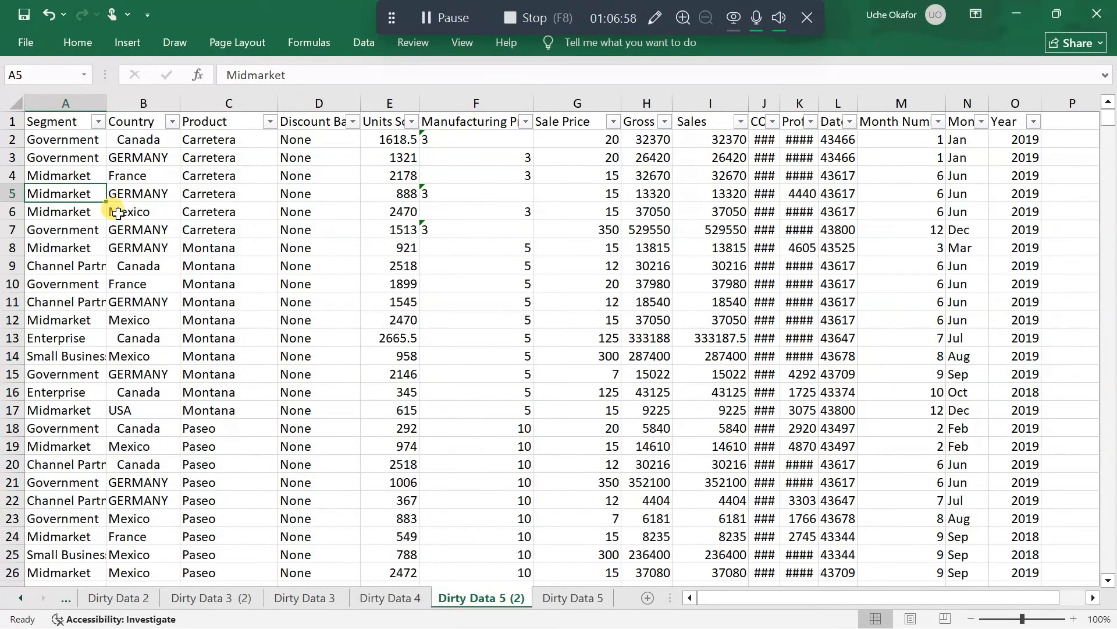
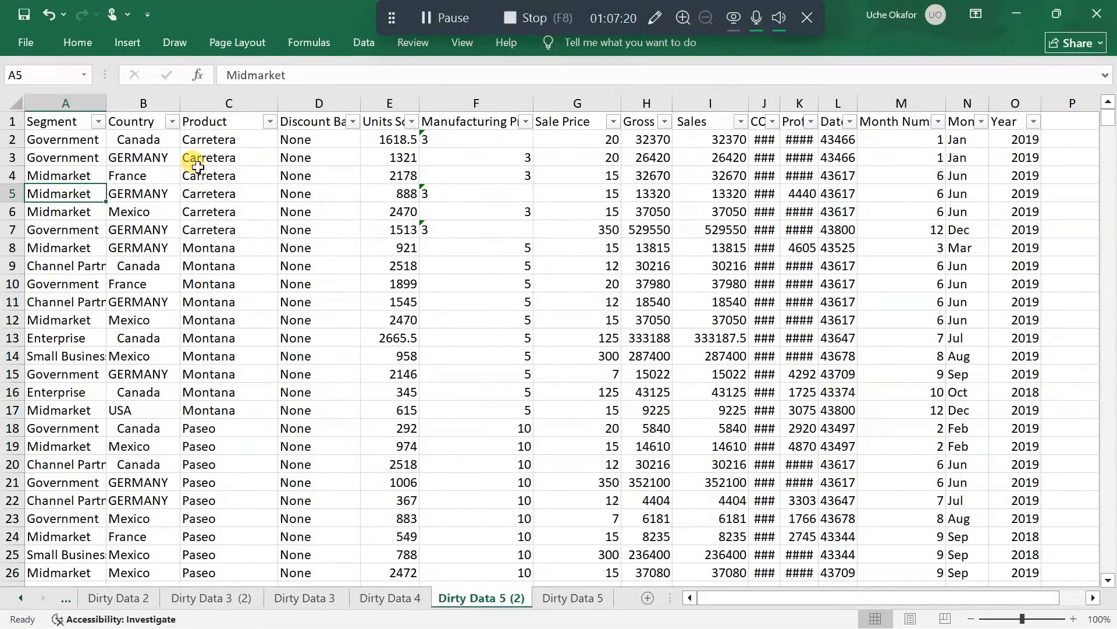
Insert a blank column between Country and Product and enter =PROPER(TRIM(B1)) in cell C1
{"action": "right_click", "coordinate": [219, 102]}
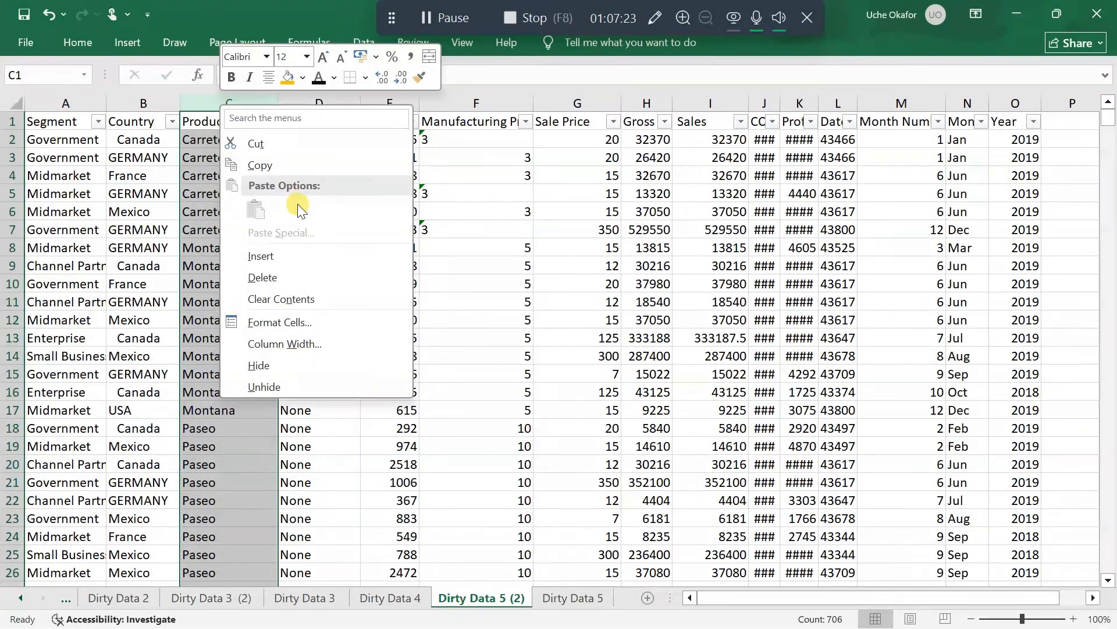
{"action": "left_click", "coordinate": [285, 259]}
{"action": "left_click", "coordinate": [200, 123]}
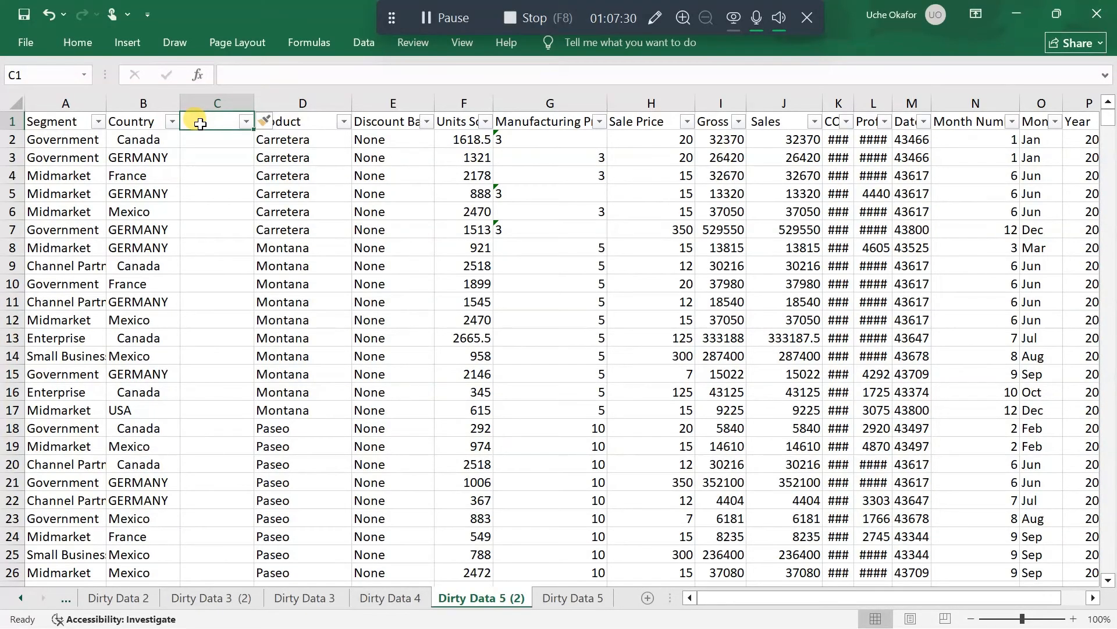
{"action": "type", "text": "=p"}
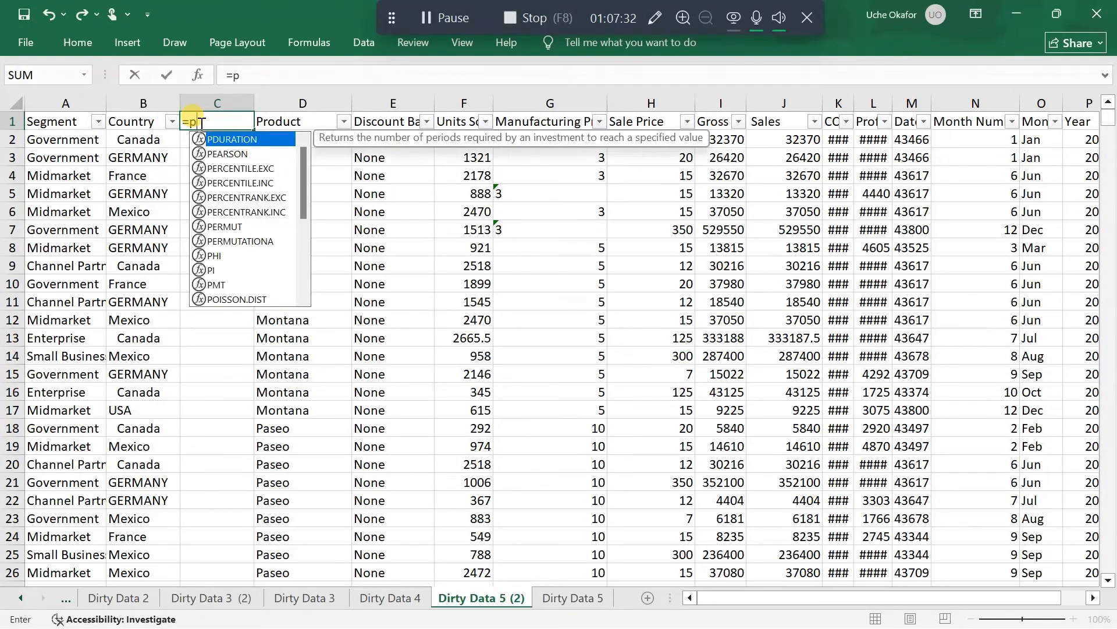
{"action": "type", "text": "roper"}
{"action": "key", "text": "Tab"}
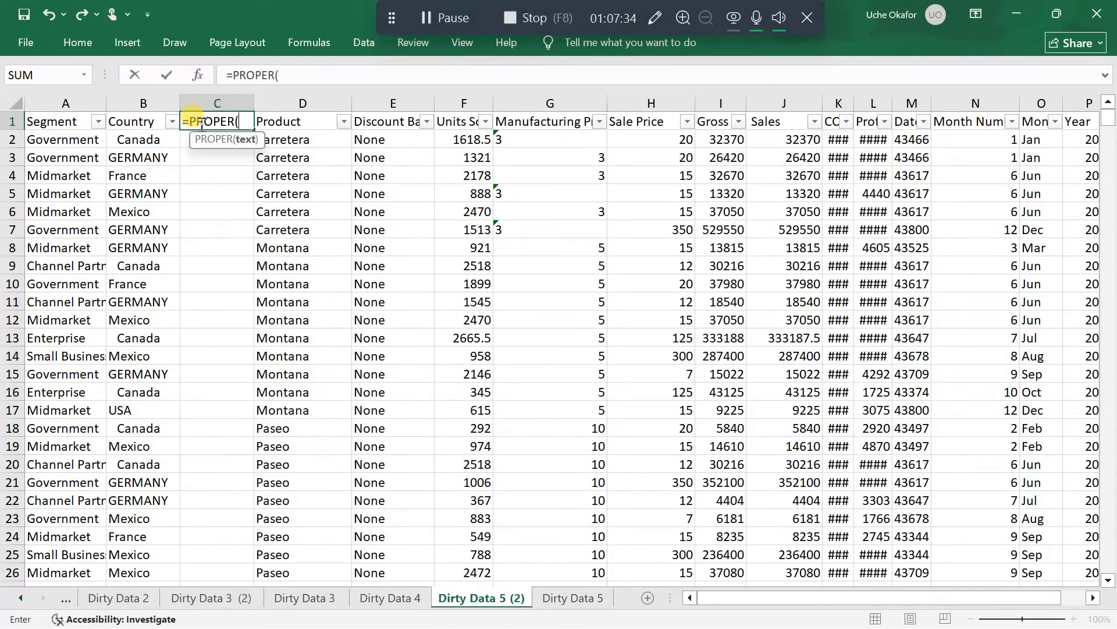
{"action": "type", "text": "tr"}
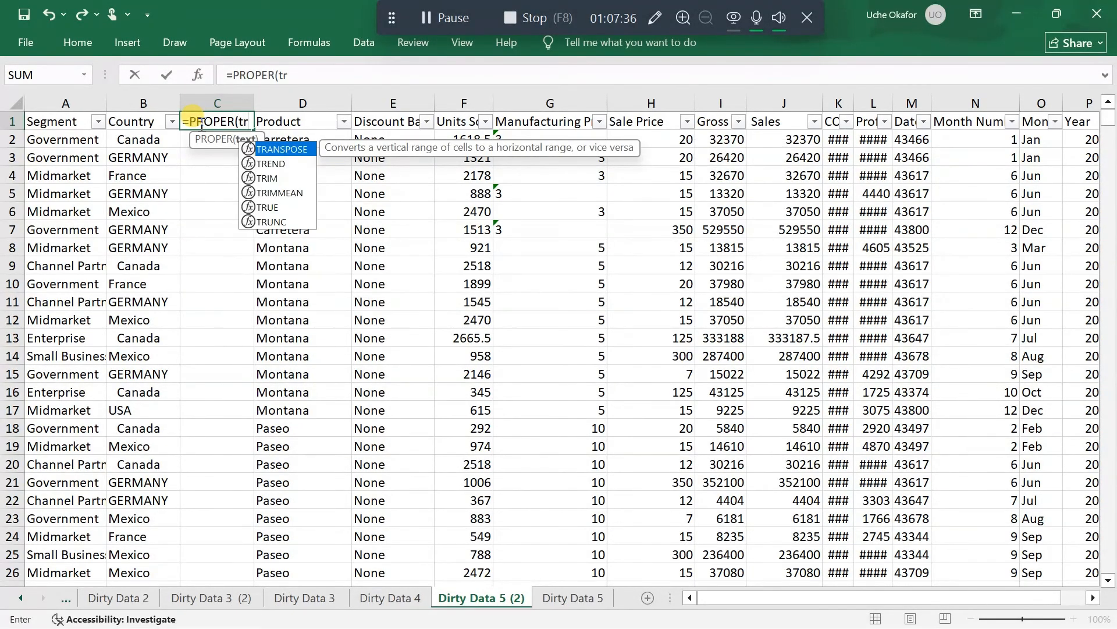
{"action": "type", "text": "im"}
{"action": "key", "text": "Tab"}
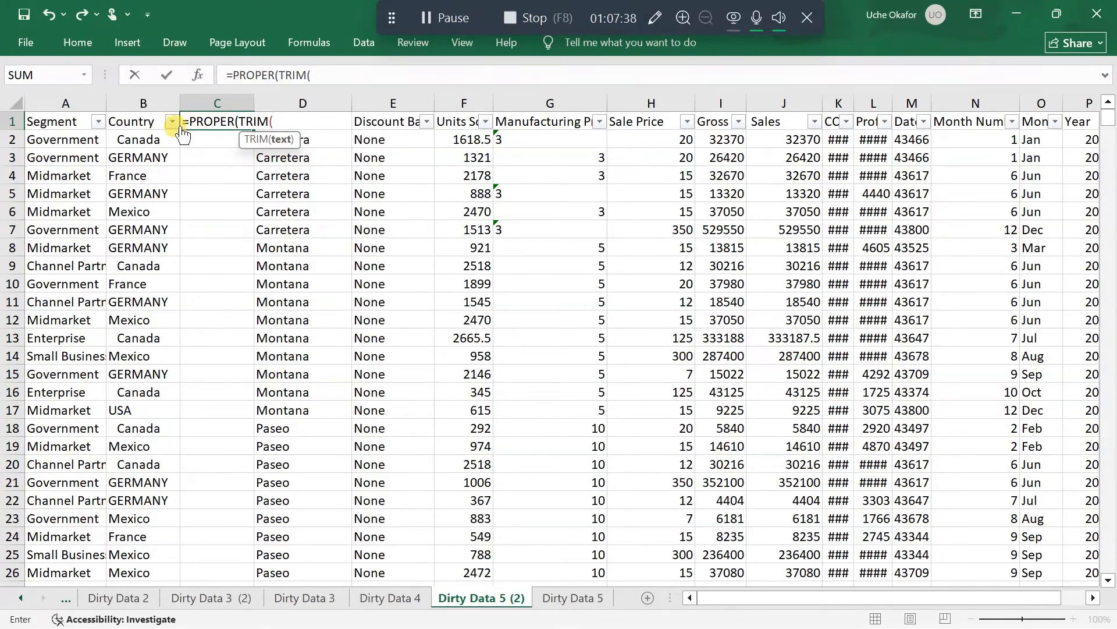
{"action": "left_click", "coordinate": [134, 124]}
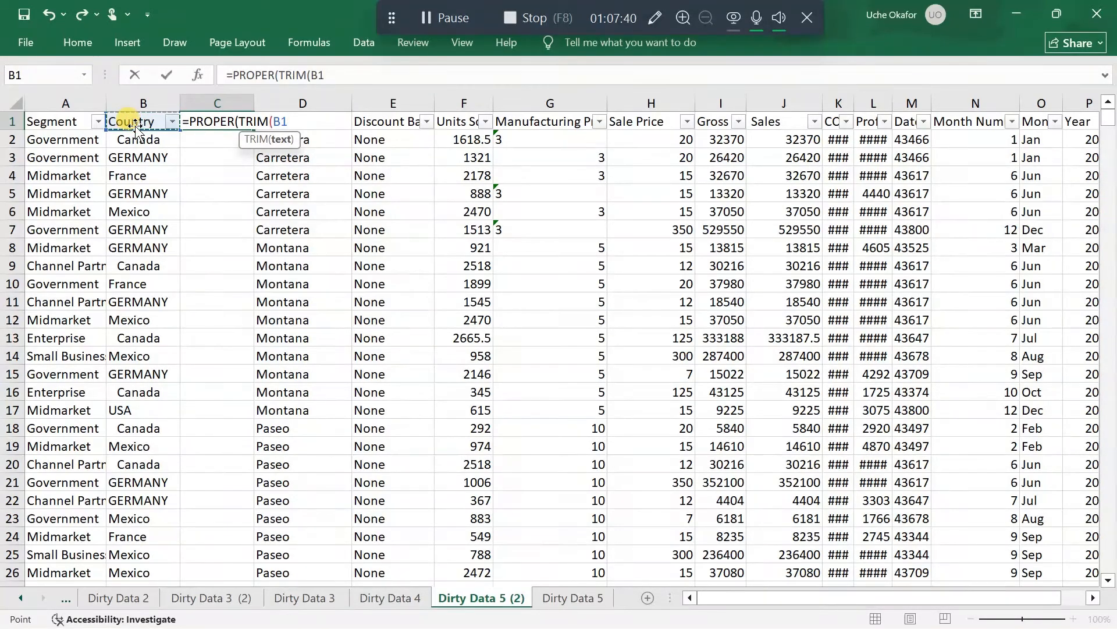
{"action": "type", "text": "))"}
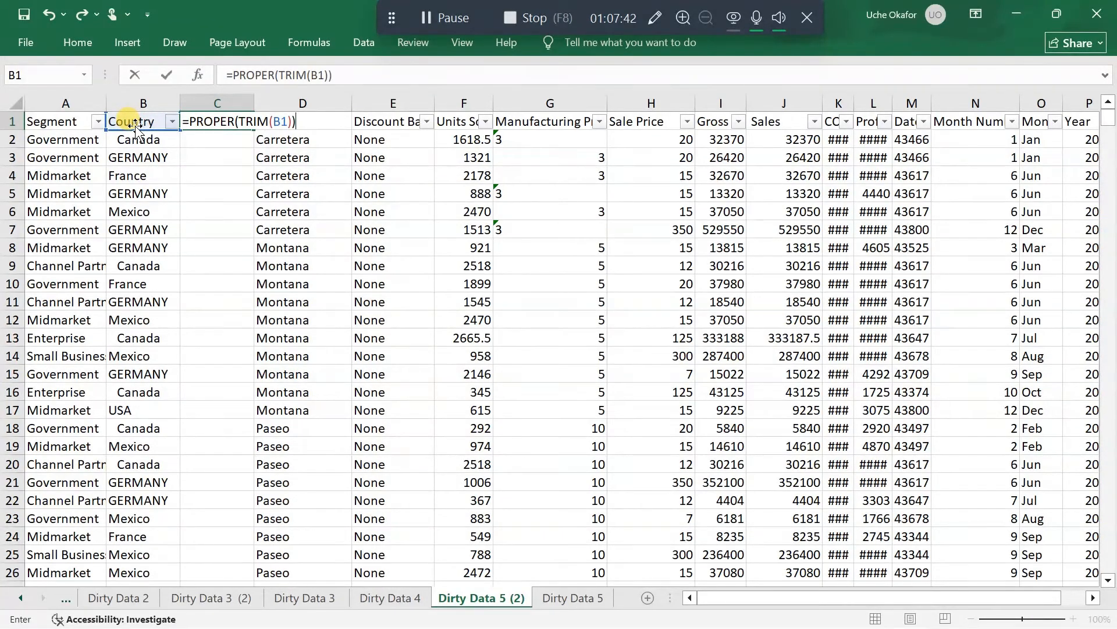
{"action": "key", "text": "Return"}
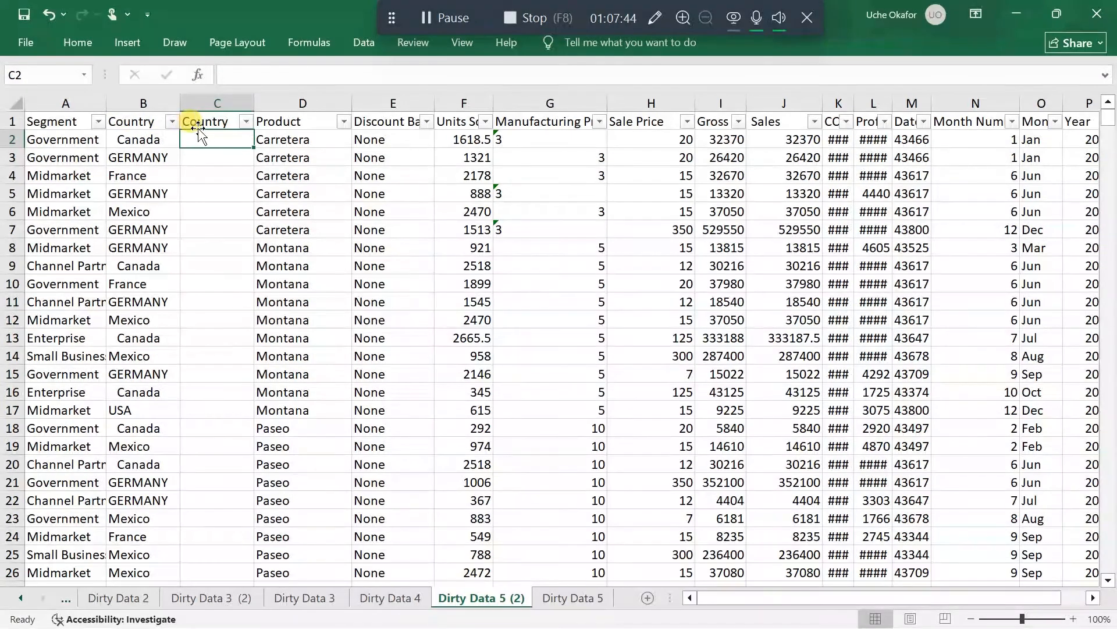
Fill the PROPER/TRIM formula down the new column C and replace the formulas with their values
{"action": "left_click", "coordinate": [208, 124]}
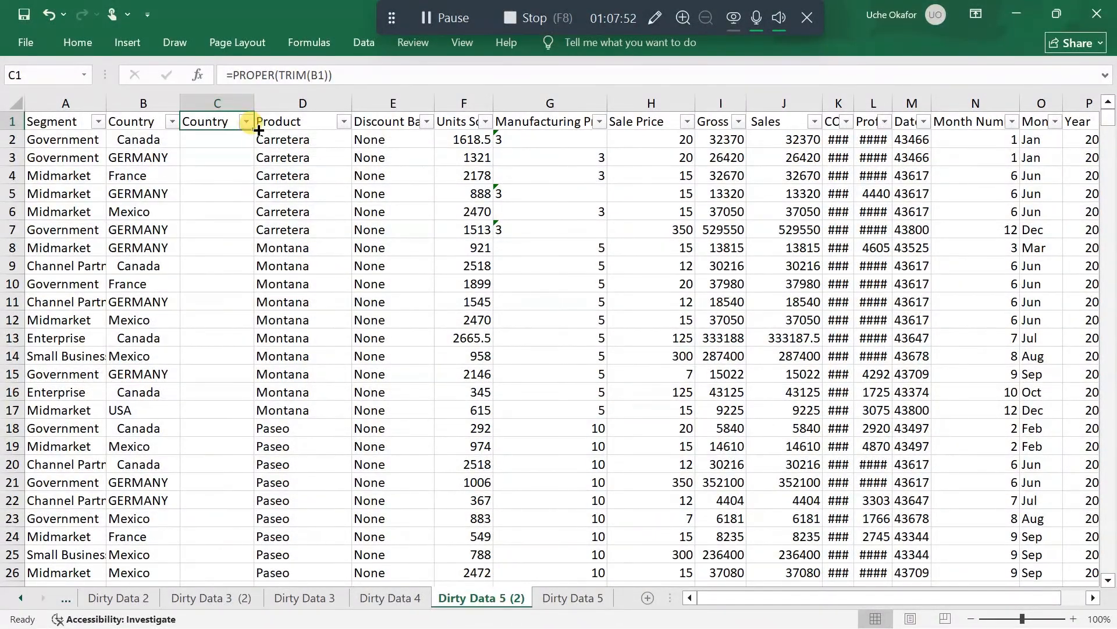
{"action": "double_click", "coordinate": [258, 130]}
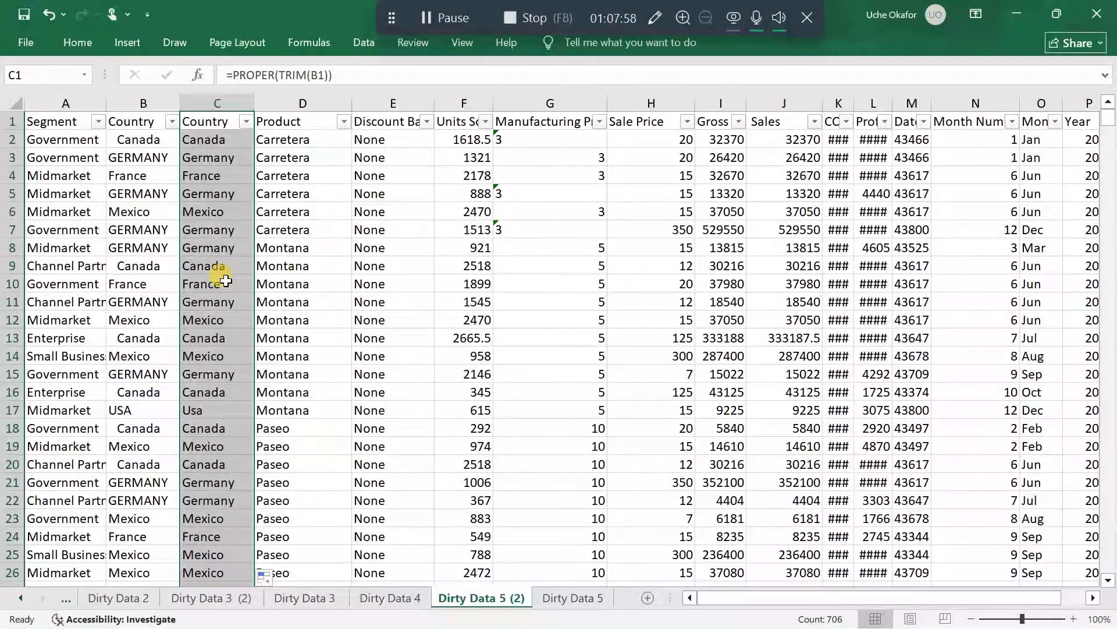
{"action": "key", "text": "ctrl+c"}
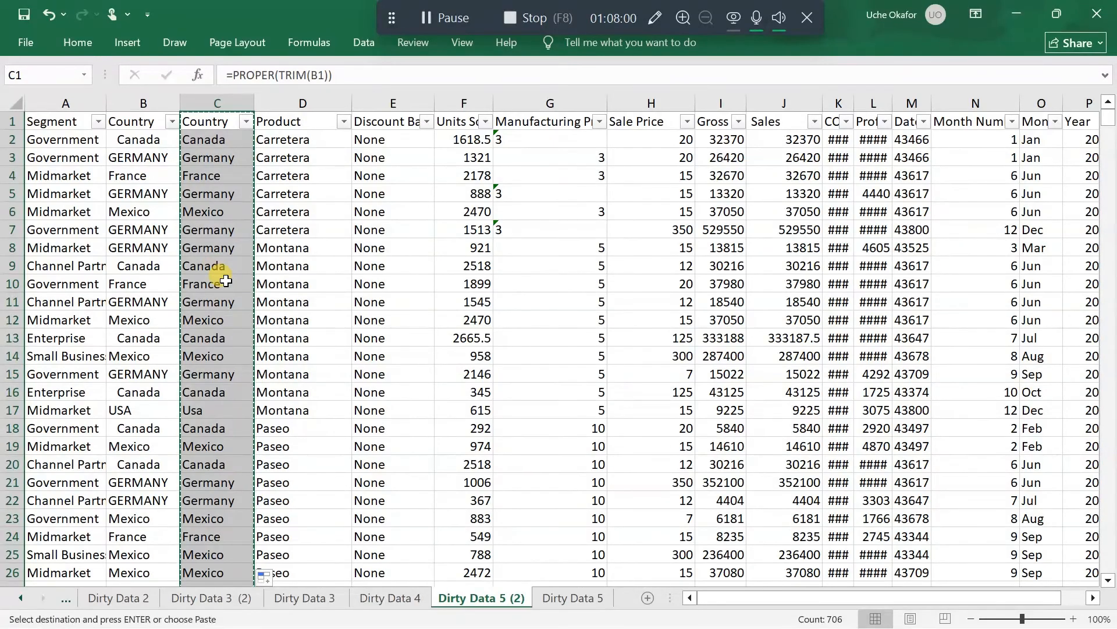
{"action": "right_click", "coordinate": [211, 123]}
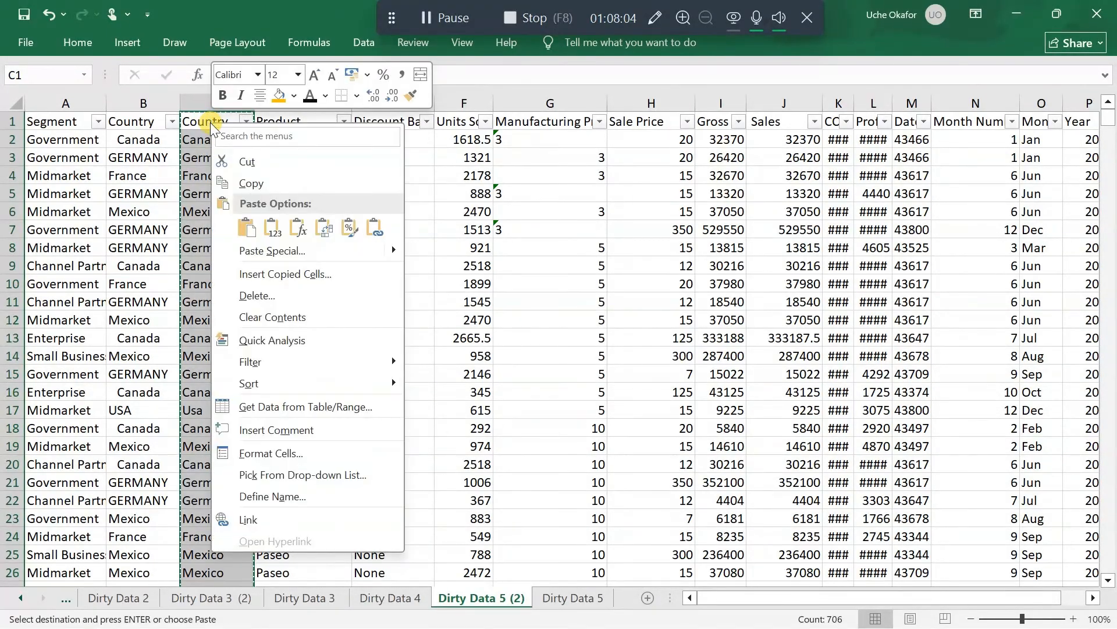
{"action": "left_click", "coordinate": [275, 236]}
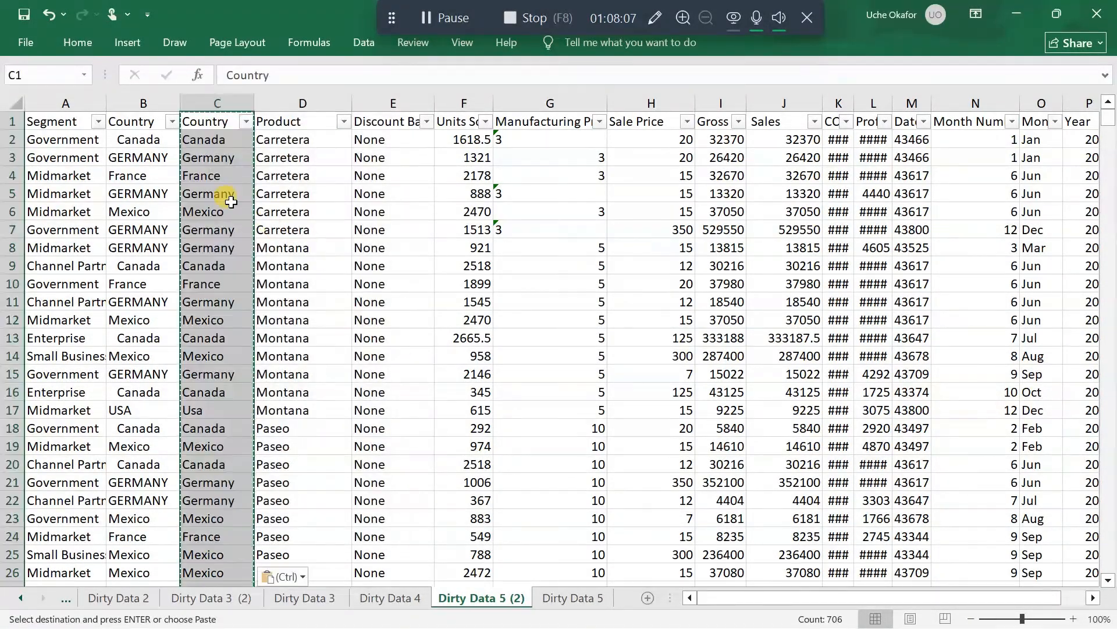
Delete the original Country column B and look over the cleaned country names that replace it
{"action": "right_click", "coordinate": [144, 103]}
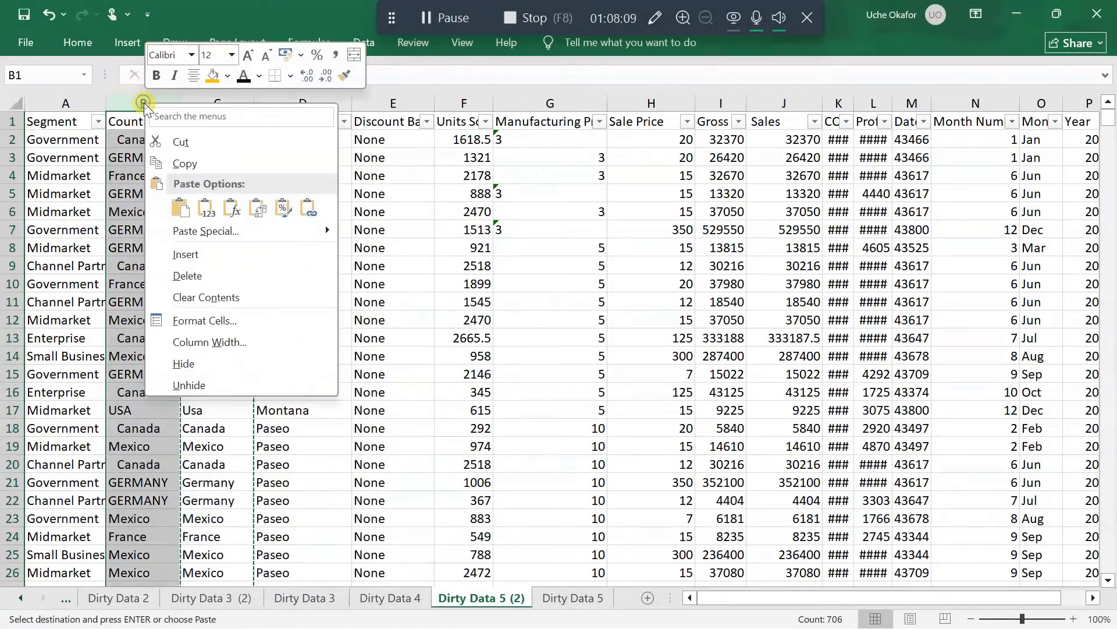
{"action": "left_click", "coordinate": [215, 274]}
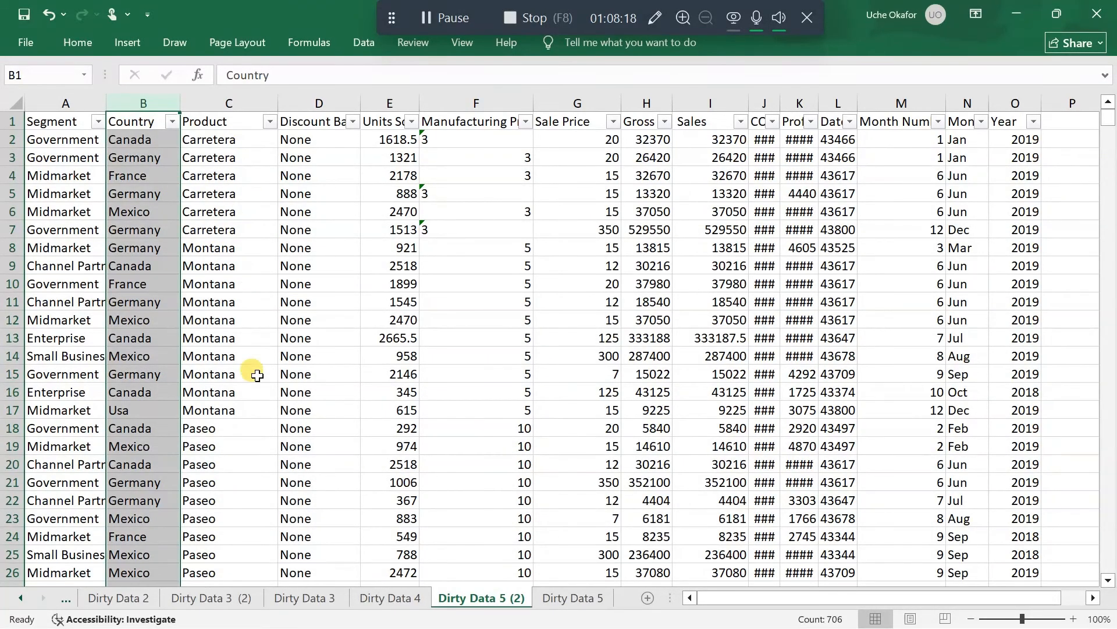
{"action": "scroll", "coordinate": [255, 387], "scroll_direction": "down", "scroll_amount": 3}
{"action": "scroll", "coordinate": [255, 387], "scroll_direction": "down", "scroll_amount": 9}
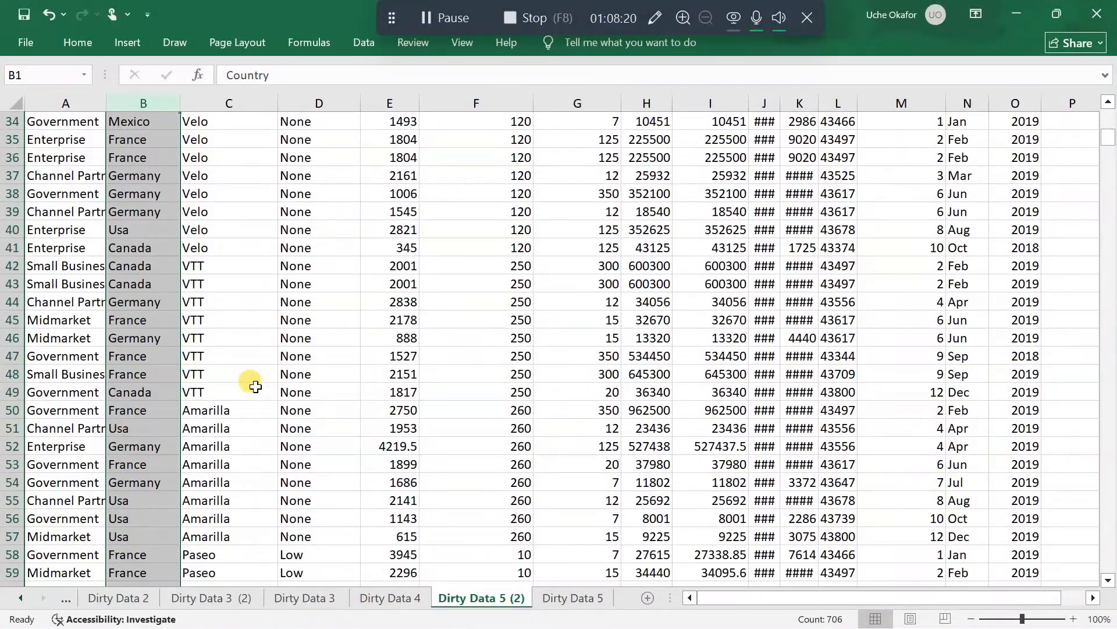
{"action": "scroll", "coordinate": [256, 387], "scroll_direction": "up", "scroll_amount": 11}
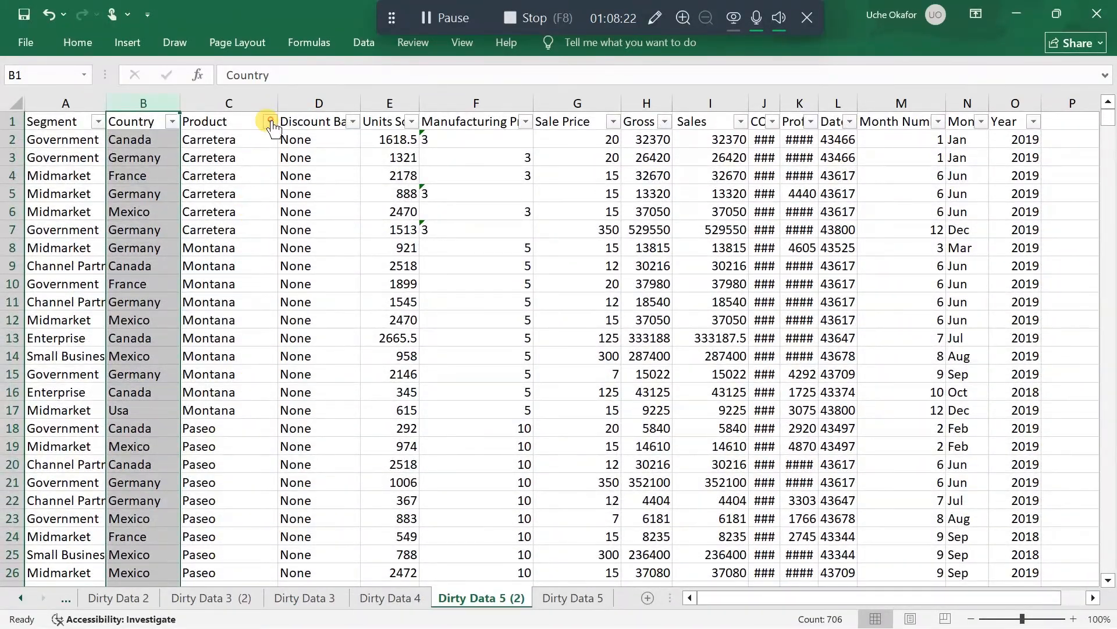
Check the distinct filter values of the Product and Discount Band columns for inconsistencies
{"action": "left_click", "coordinate": [270, 121]}
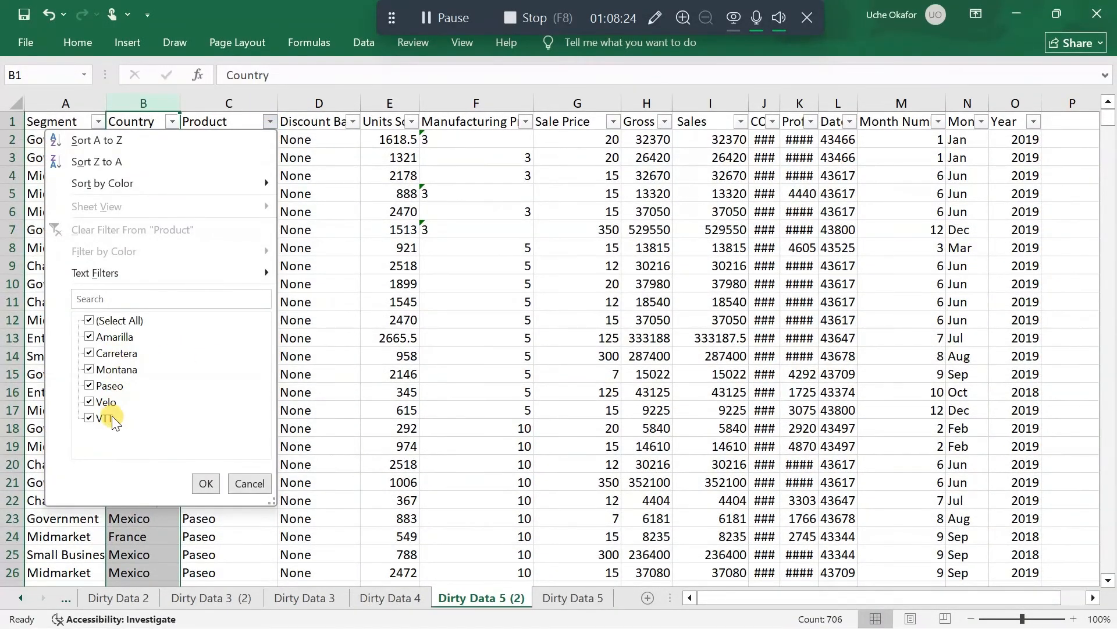
{"action": "left_click", "coordinate": [207, 483]}
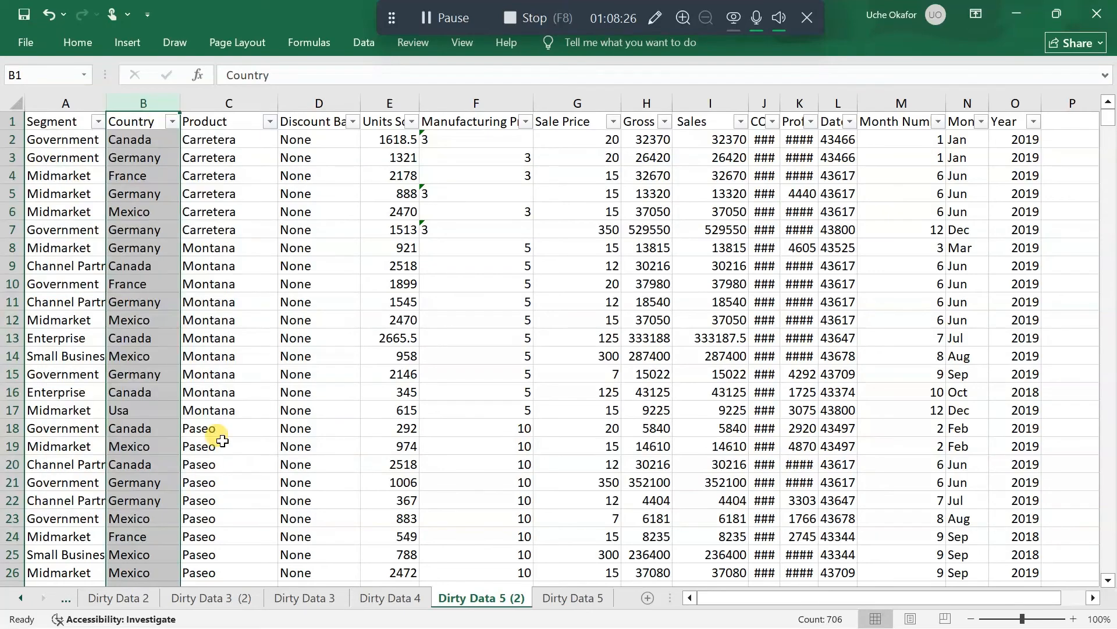
{"action": "left_click", "coordinate": [353, 123]}
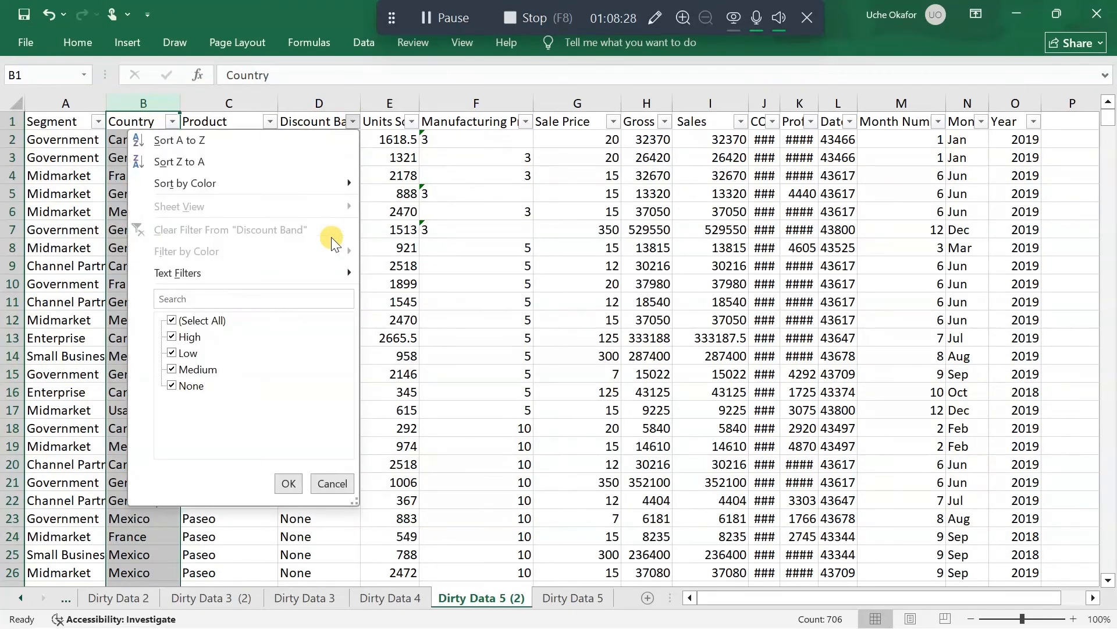
{"action": "left_click", "coordinate": [352, 123]}
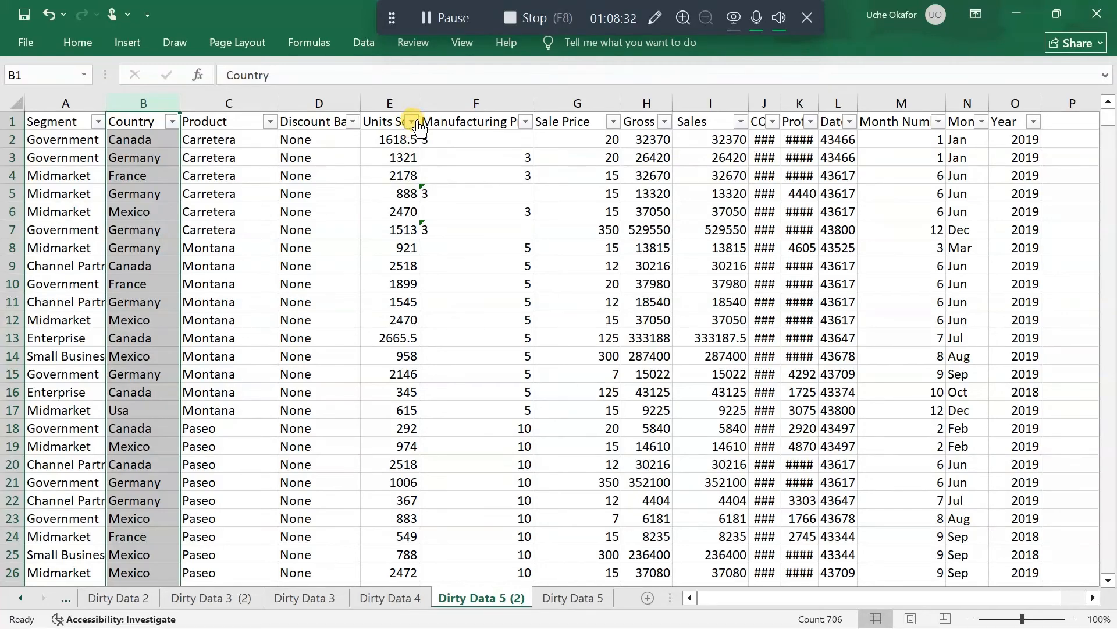
Widen the Units Sold column to fit its header and inspect cells there and in the manufacturing price column
{"action": "left_click_drag", "start_coordinate": [418, 103], "coordinate": [476, 103]}
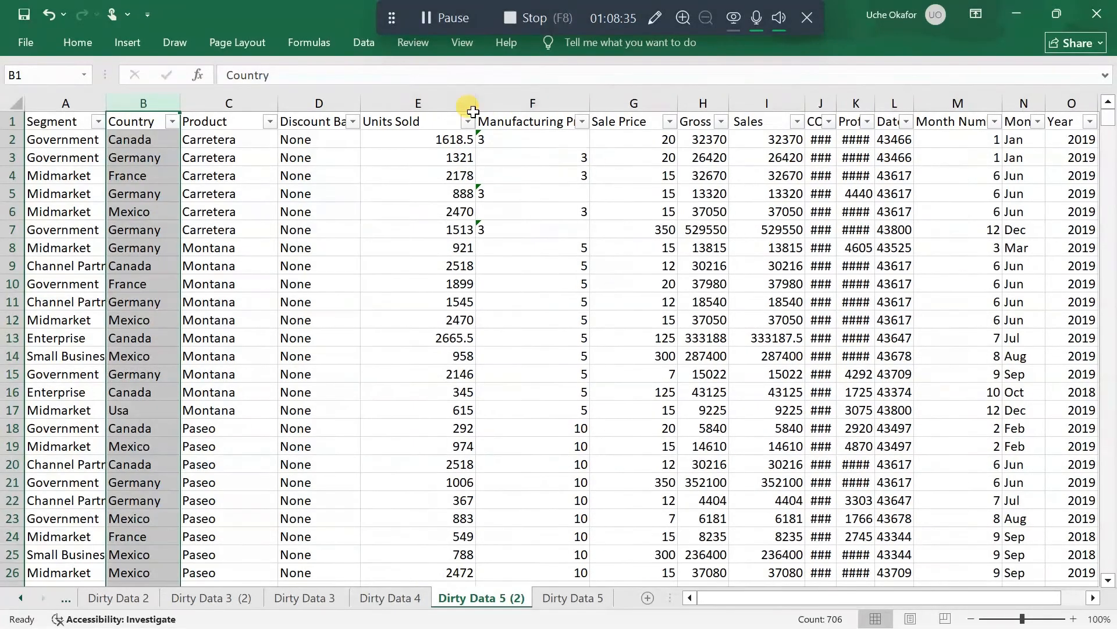
{"action": "left_click", "coordinate": [430, 152]}
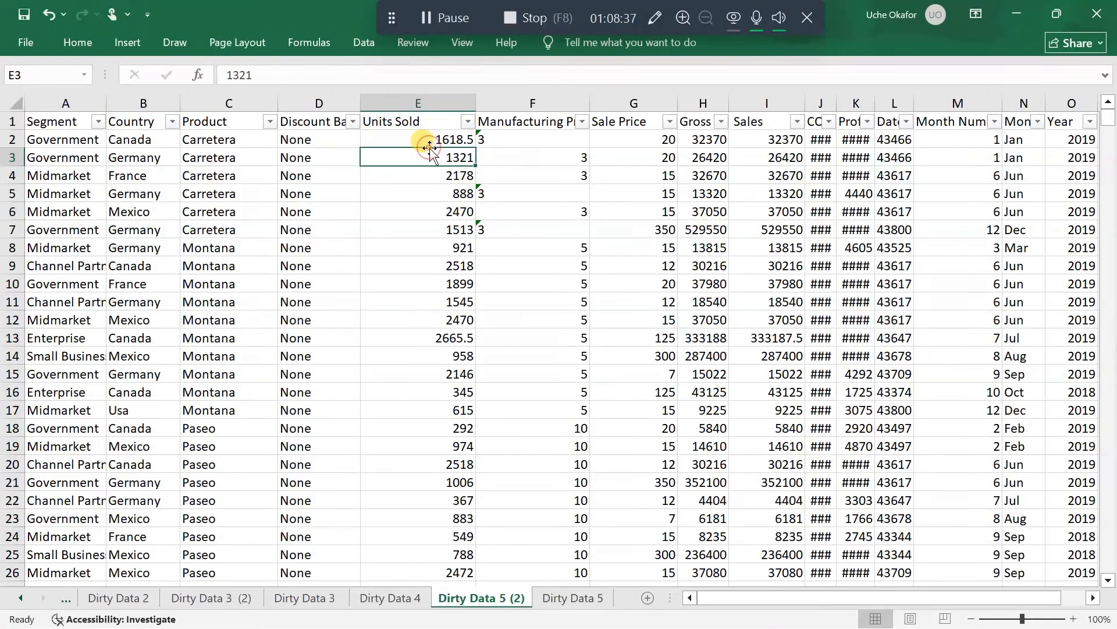
{"action": "left_click", "coordinate": [431, 194]}
{"action": "left_click", "coordinate": [433, 211]}
{"action": "left_click", "coordinate": [527, 156]}
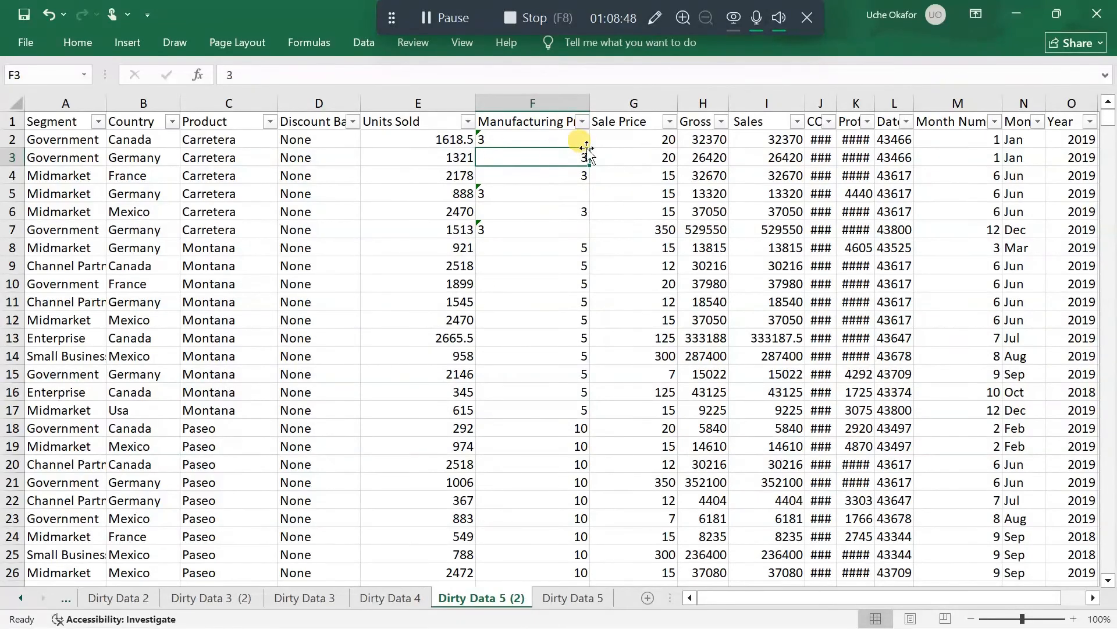
Enter the helper value 1 in the empty cell Q10 outside the table and copy it
{"action": "scroll", "coordinate": [568, 329], "scroll_direction": "right", "scroll_amount": 2}
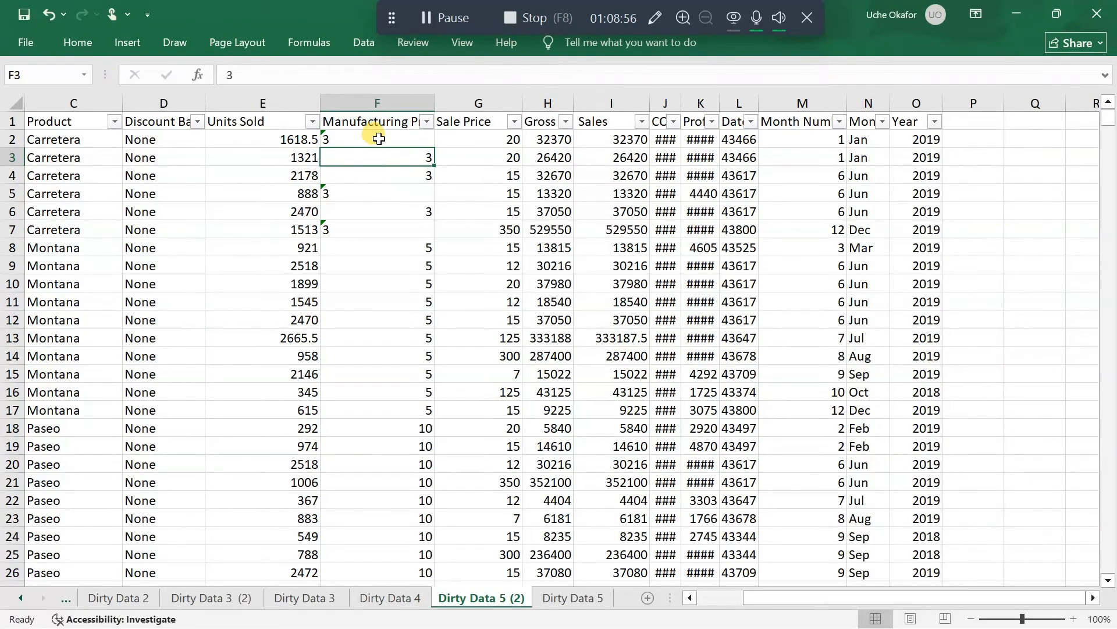
{"action": "left_click", "coordinate": [1043, 283]}
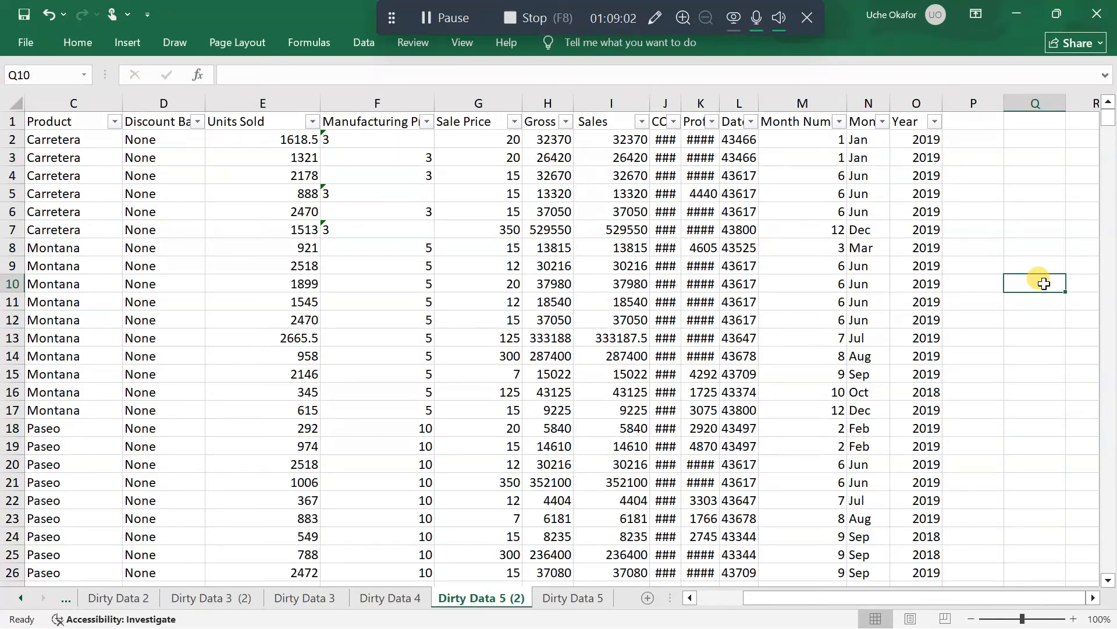
{"action": "type", "text": "1"}
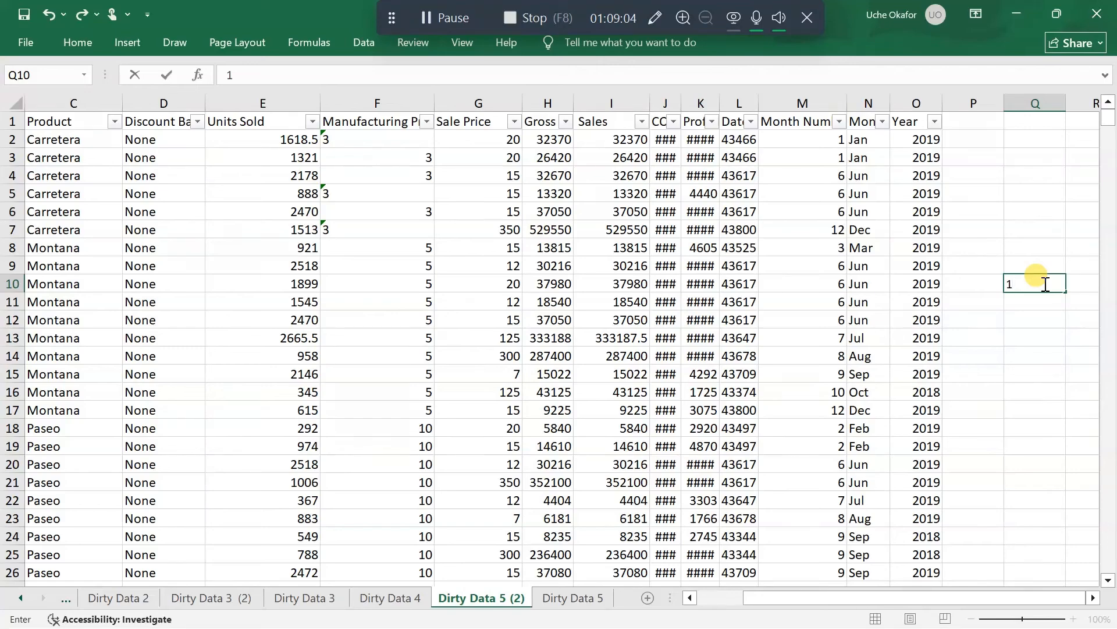
{"action": "key", "text": "Return"}
{"action": "left_click", "coordinate": [1043, 284]}
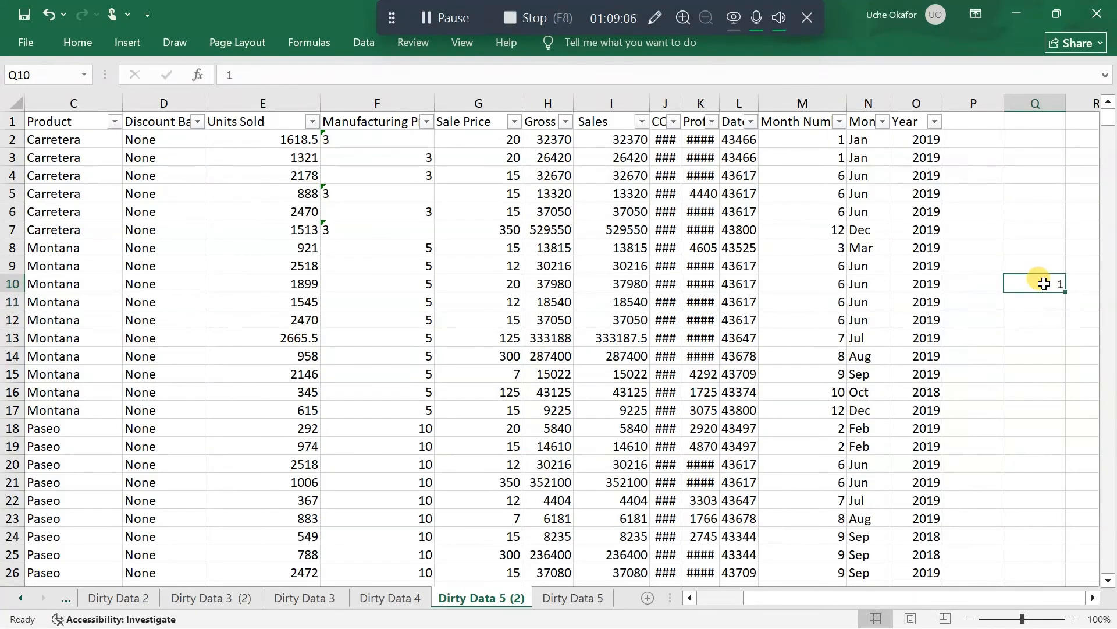
{"action": "key", "text": "ctrl+c"}
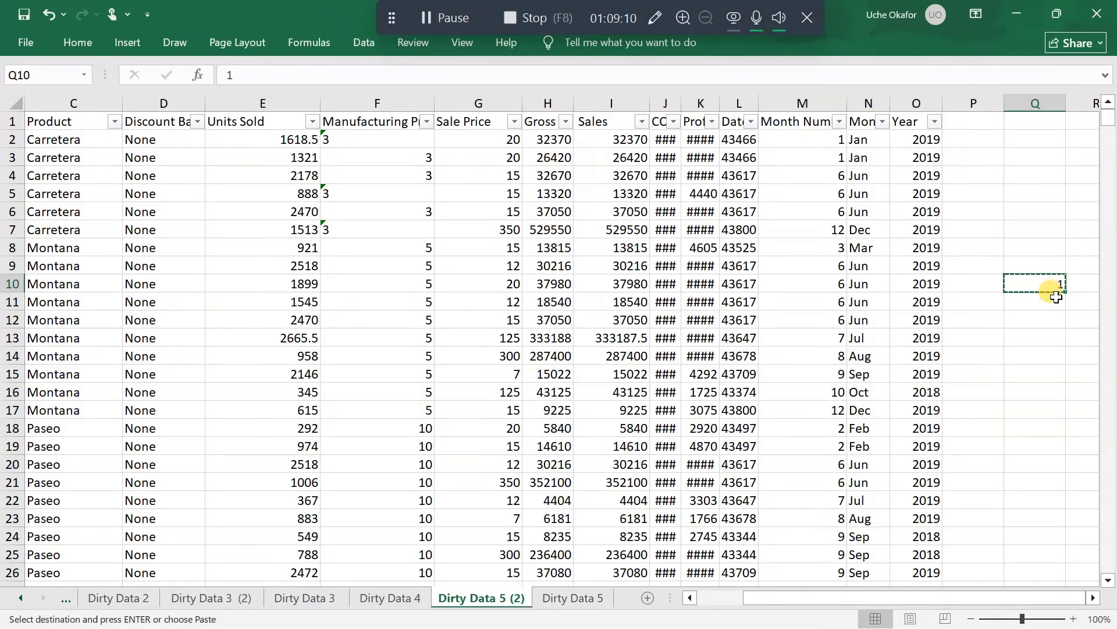
Convert the manufacturing prices from F2 down to numbers by pasting the copied 1 over them with the Multiply operation
{"action": "left_click", "coordinate": [399, 140]}
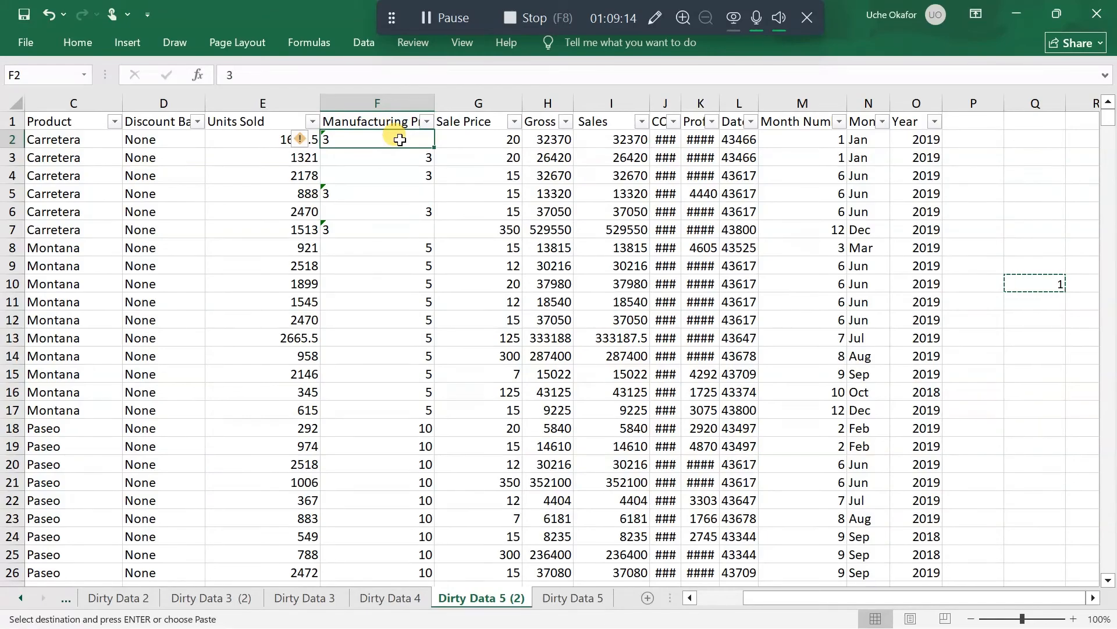
{"action": "key", "text": "ctrl+shift+Down"}
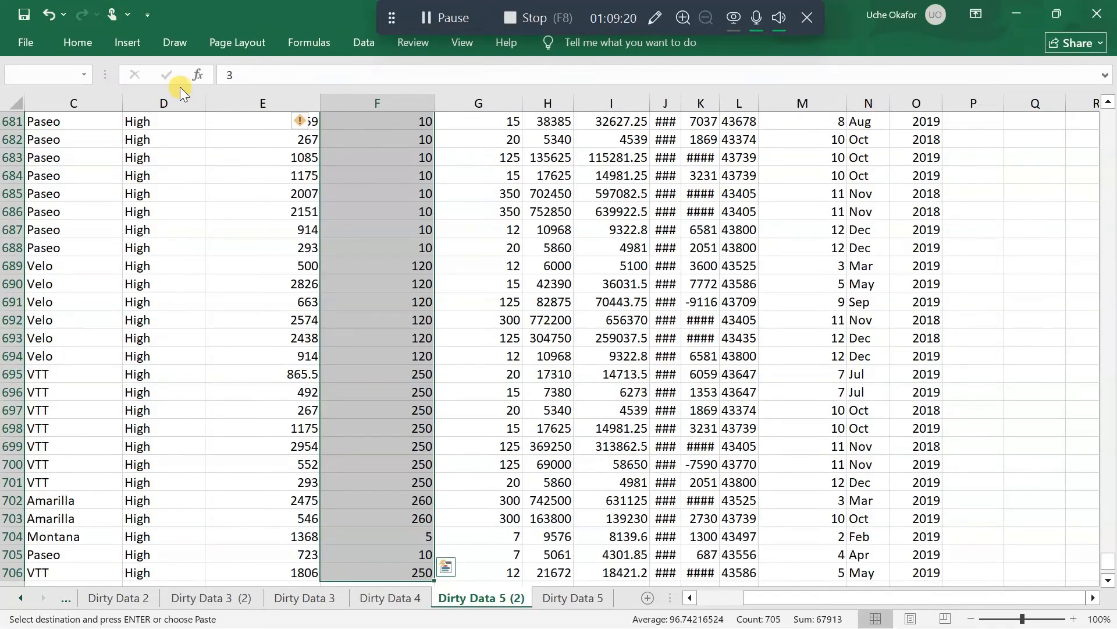
{"action": "left_click", "coordinate": [75, 40]}
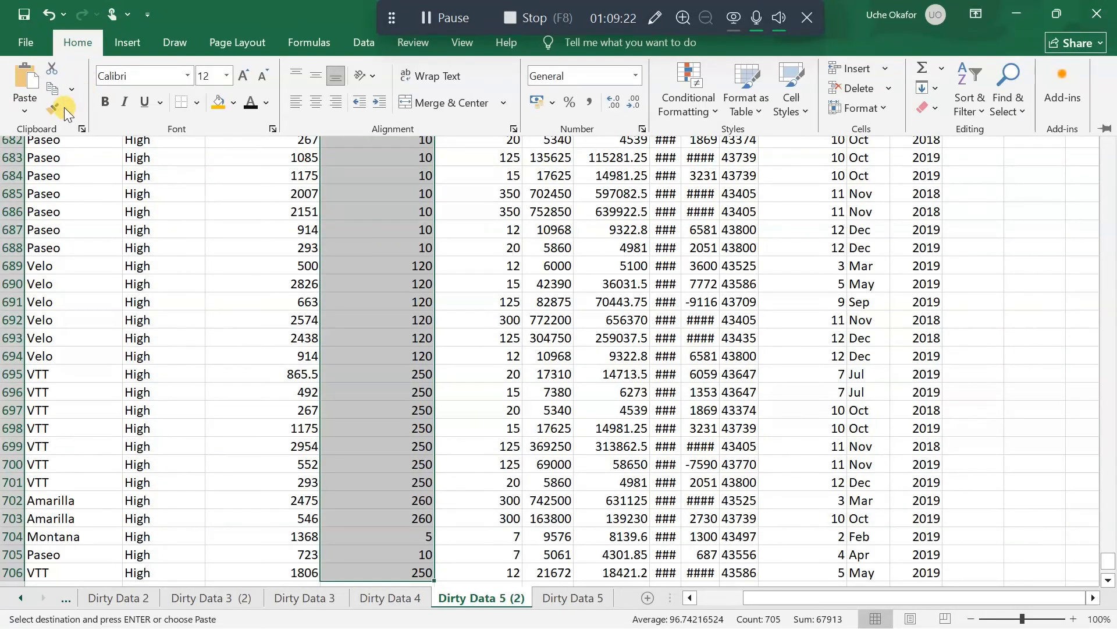
{"action": "left_click", "coordinate": [26, 110]}
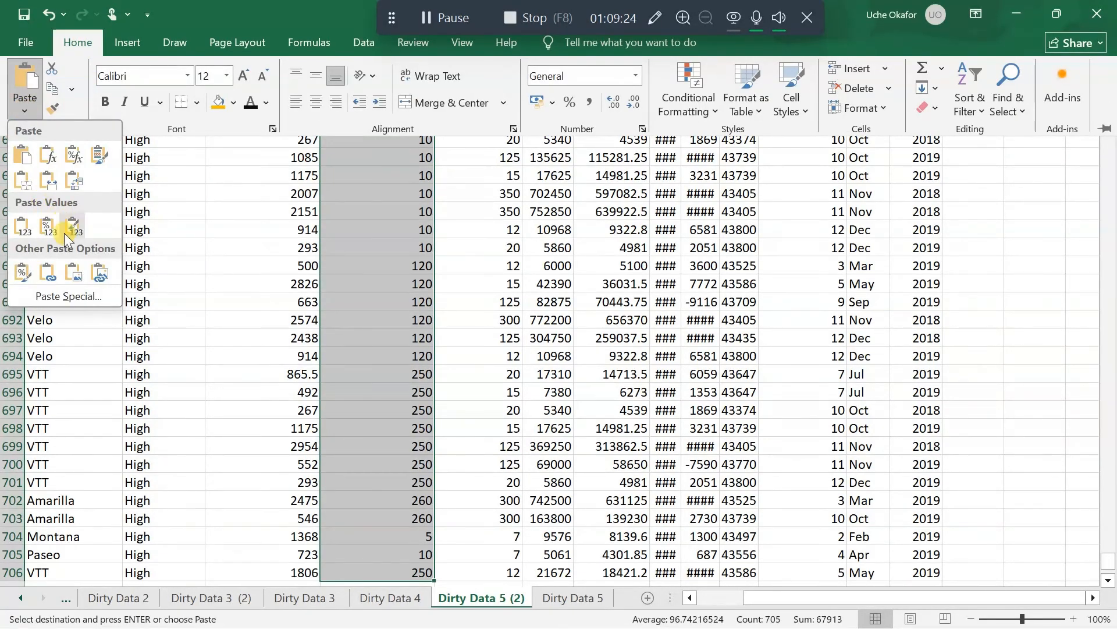
{"action": "left_click", "coordinate": [72, 296]}
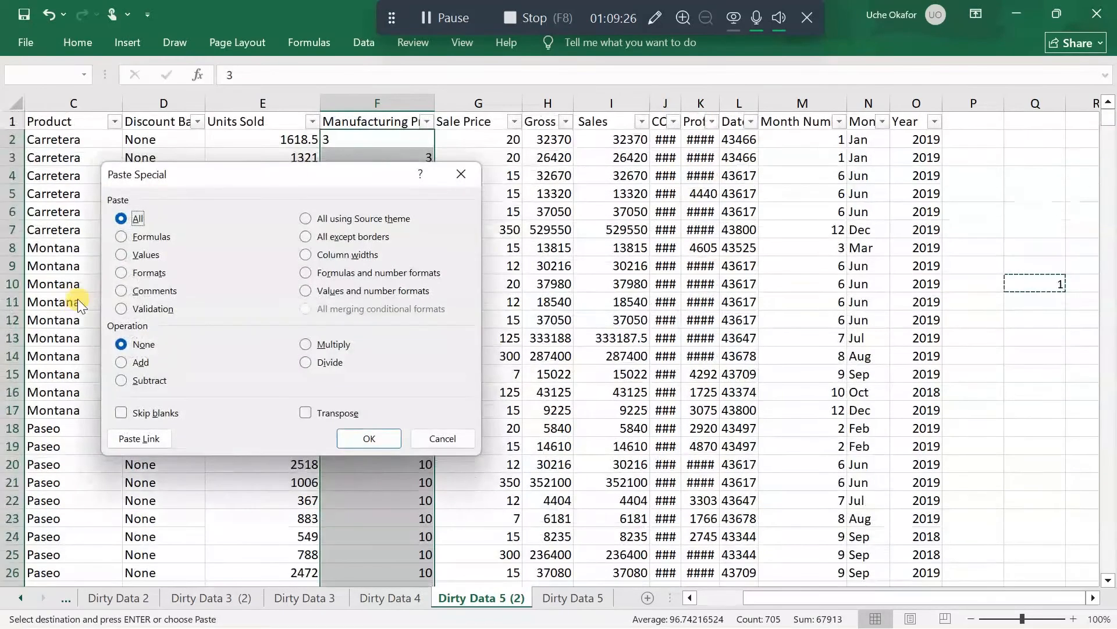
{"action": "left_click", "coordinate": [308, 344]}
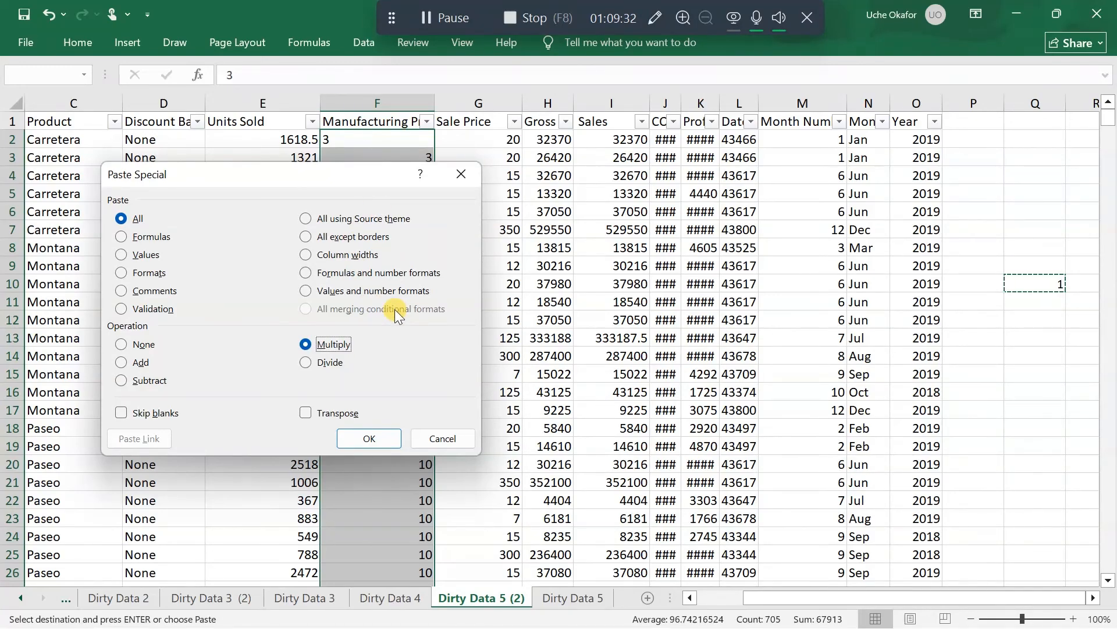
{"action": "left_click", "coordinate": [370, 439]}
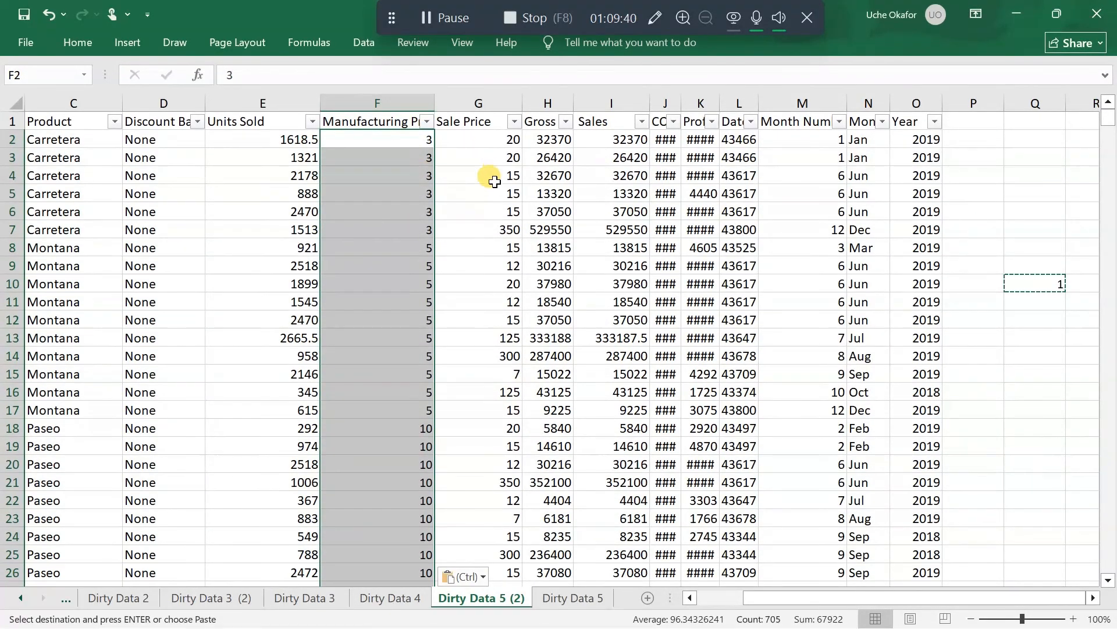
Check the distinct Sale Price filter values and widen the Gross Sales, COGS, Profit and Date columns to fit their contents
{"action": "left_click", "coordinate": [514, 122]}
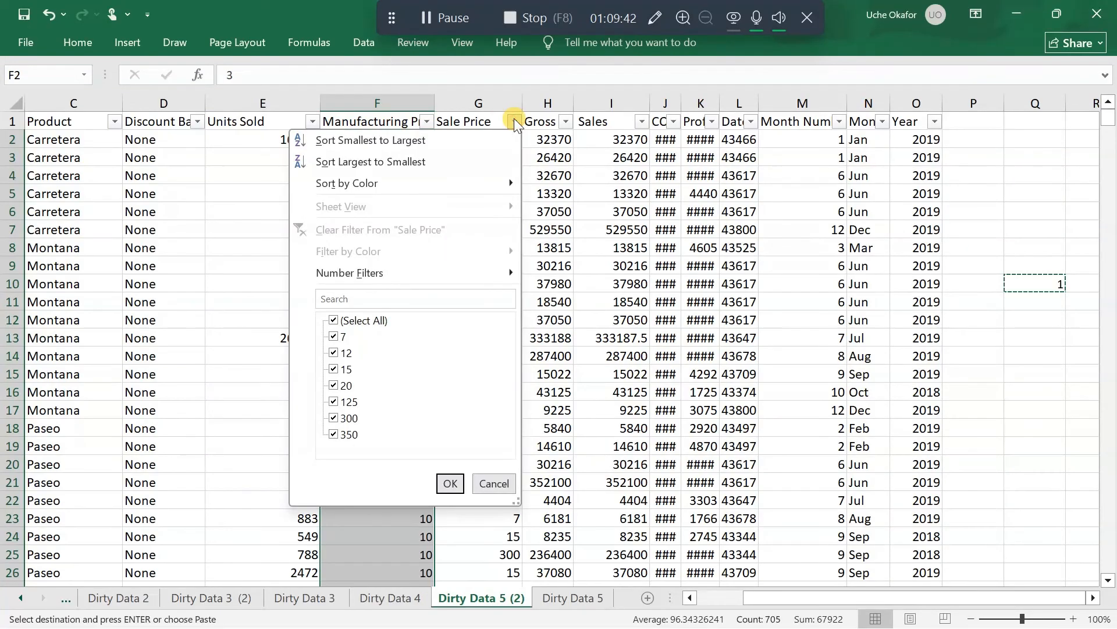
{"action": "left_click", "coordinate": [514, 121]}
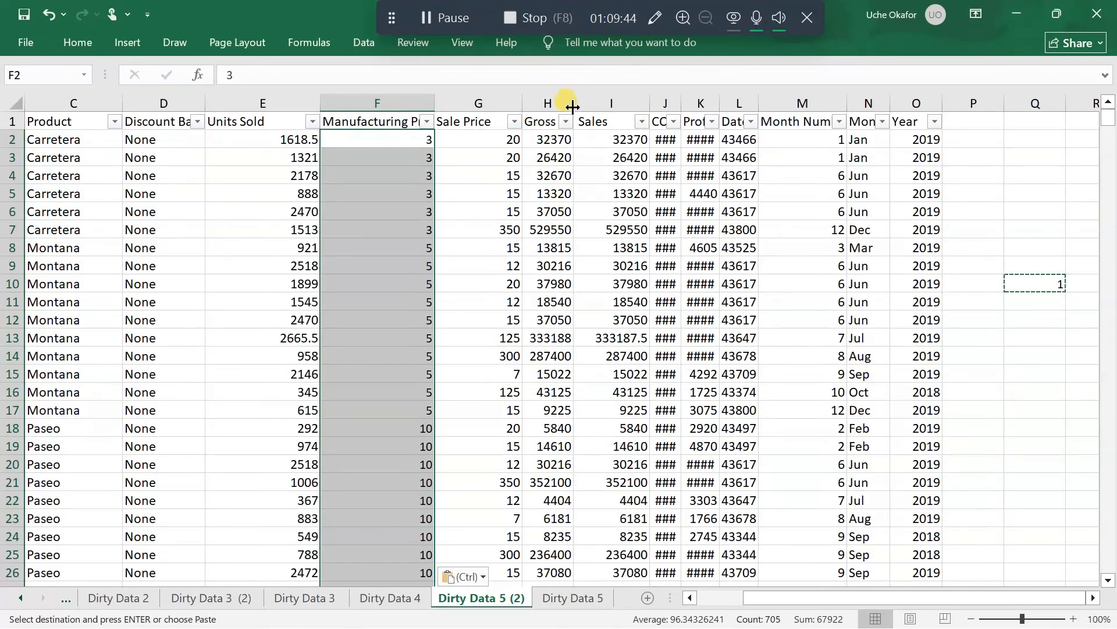
{"action": "left_click_drag", "start_coordinate": [573, 106], "coordinate": [592, 107]}
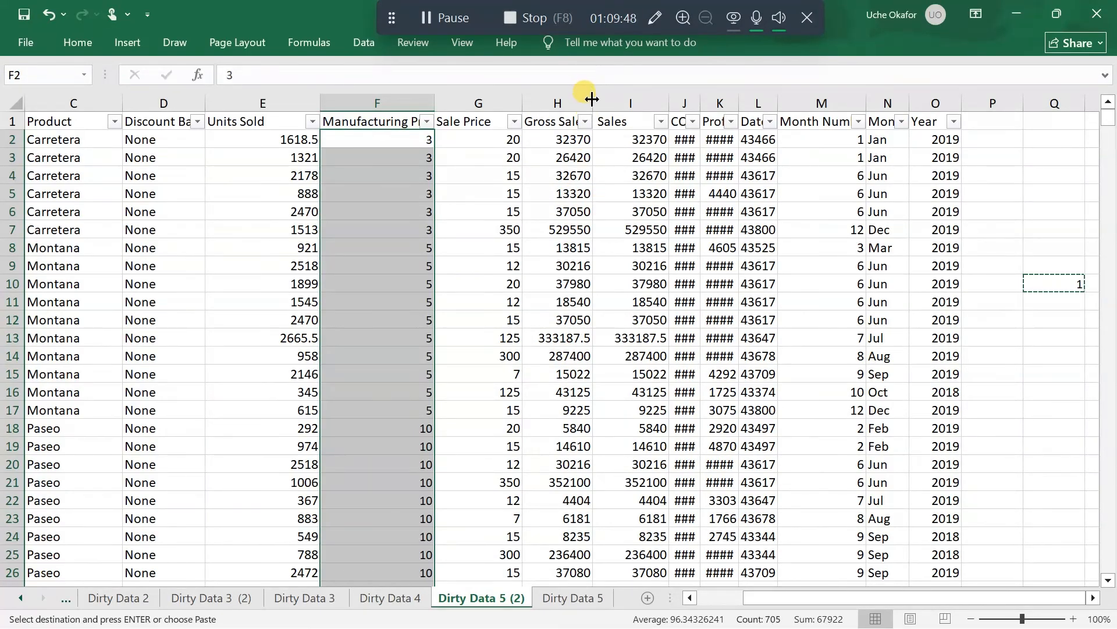
{"action": "left_click_drag", "start_coordinate": [592, 99], "coordinate": [608, 100]}
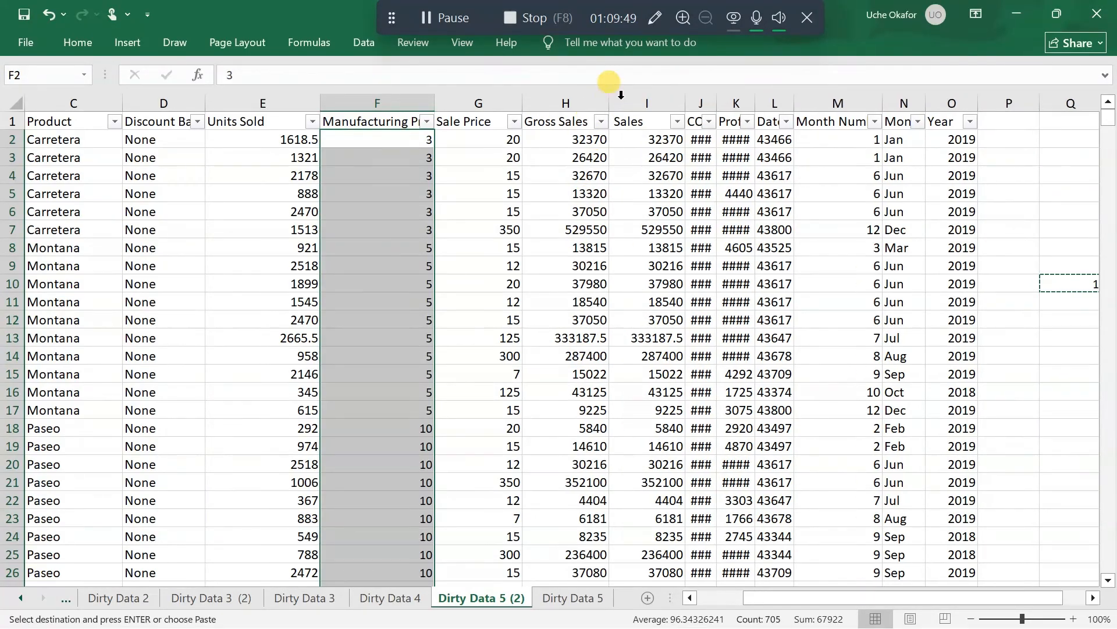
{"action": "double_click", "coordinate": [717, 102]}
{"action": "double_click", "coordinate": [778, 102]}
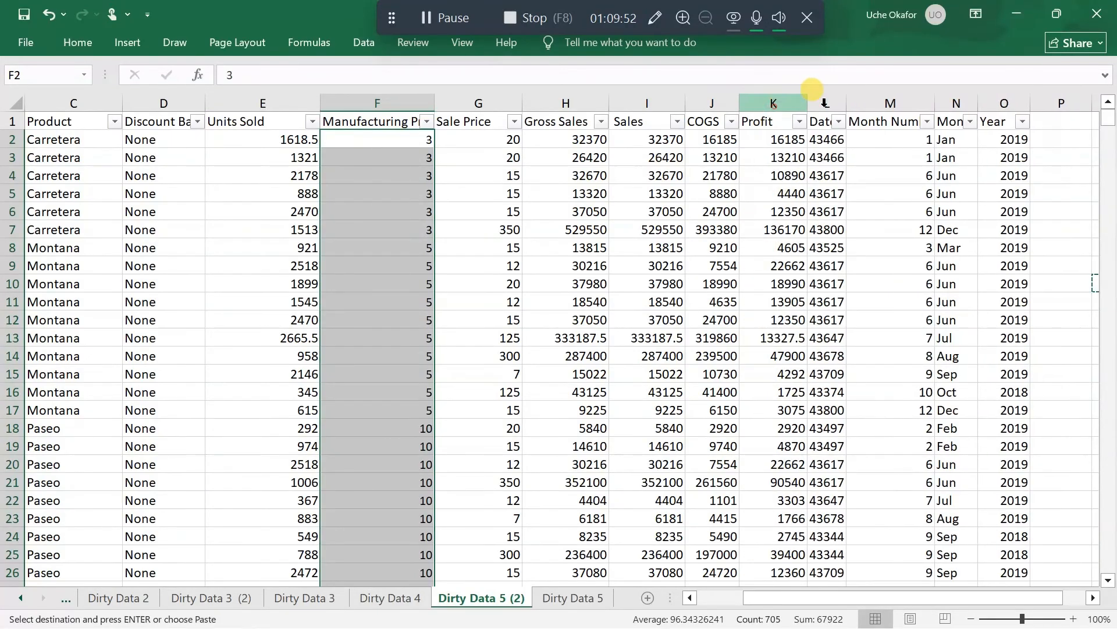
{"action": "double_click", "coordinate": [846, 102]}
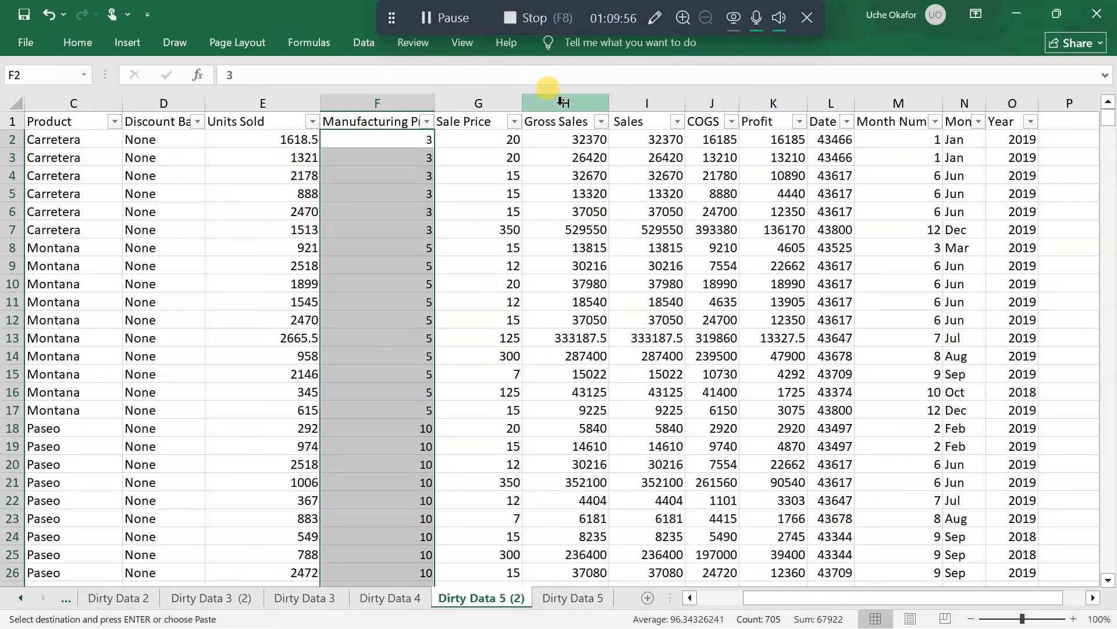
Format the Gross Sales, Sales, COGS and Profit columns as dollar Accounting values with no decimal places
{"action": "left_click_drag", "start_coordinate": [560, 104], "coordinate": [767, 104]}
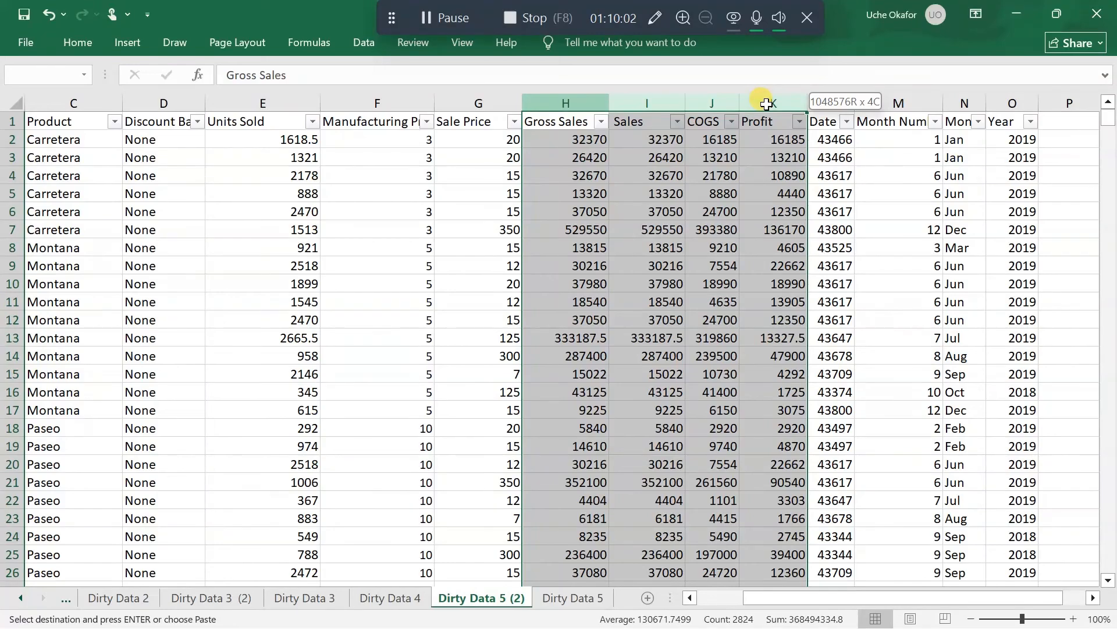
{"action": "left_click_drag", "start_coordinate": [767, 104], "coordinate": [767, 104]}
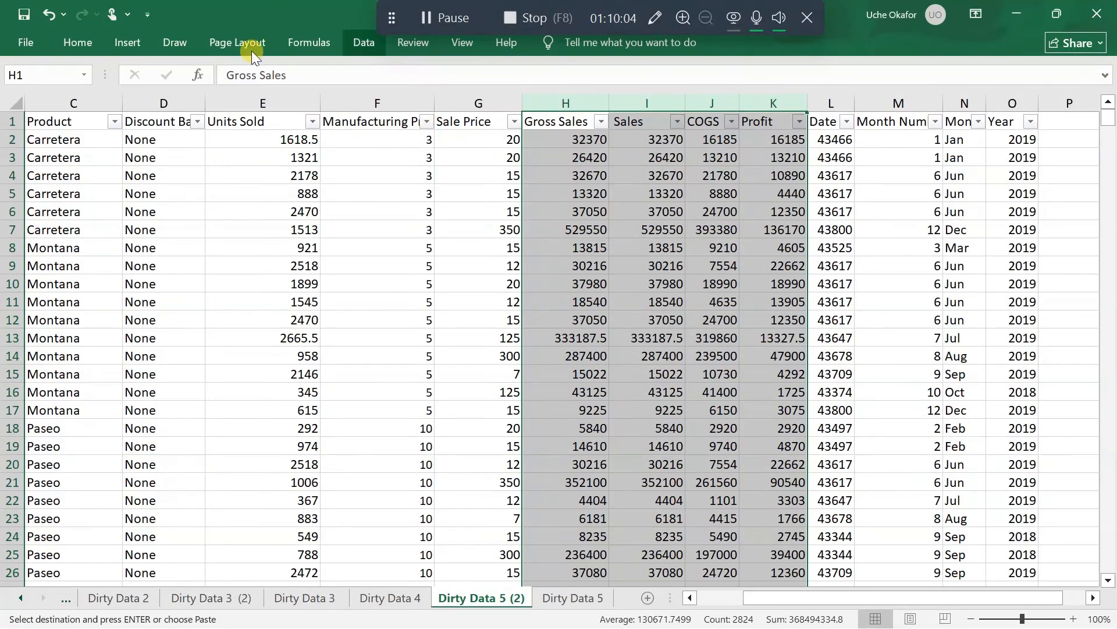
{"action": "left_click", "coordinate": [58, 48]}
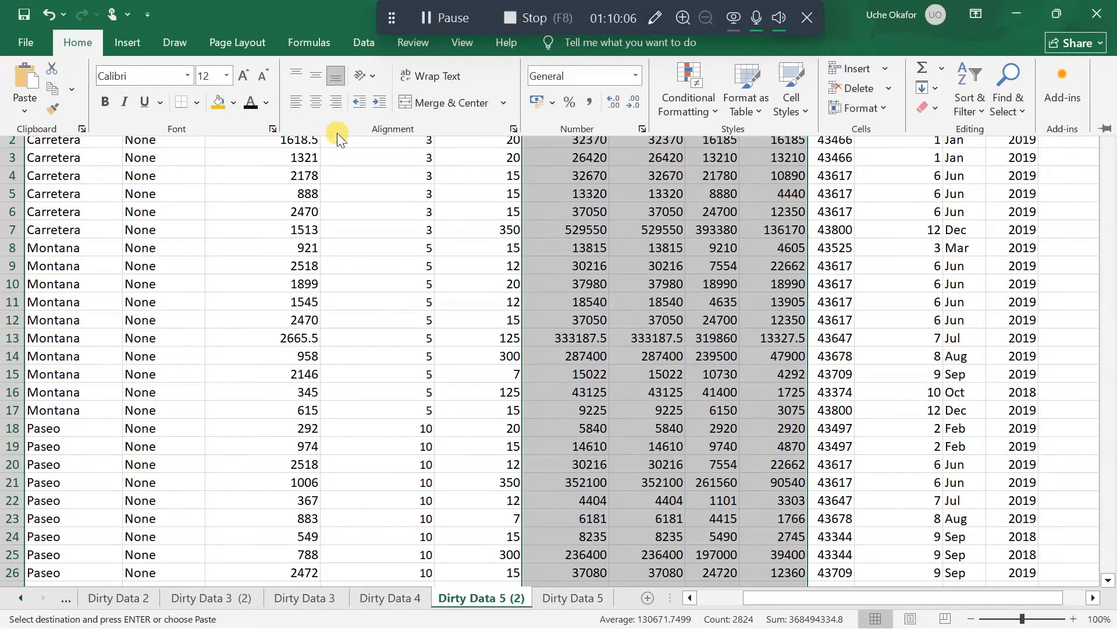
{"action": "left_click", "coordinate": [551, 104]}
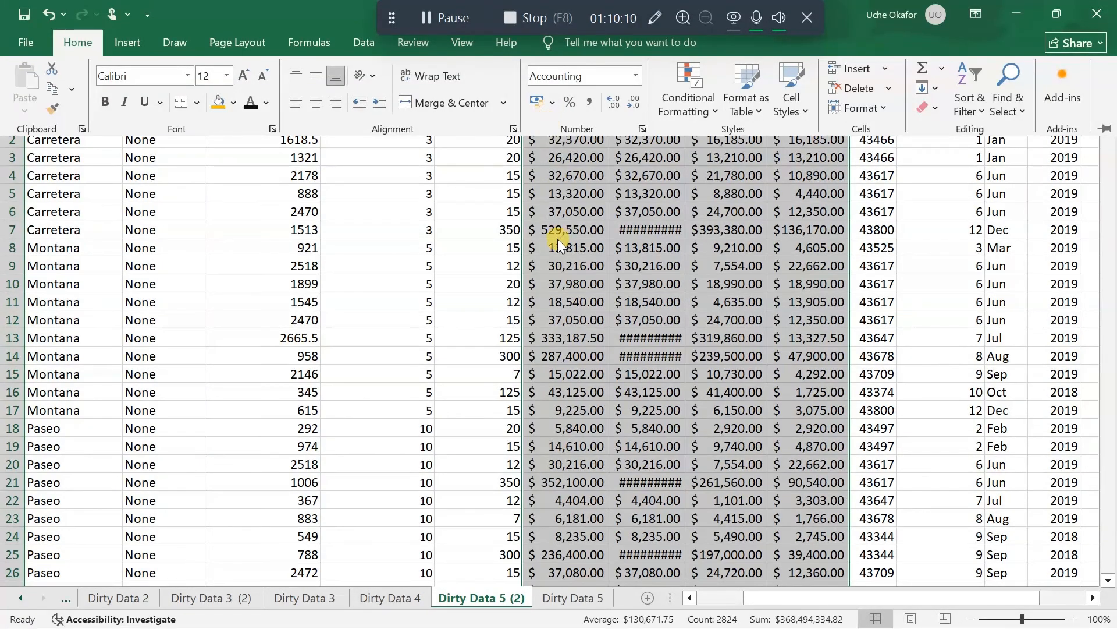
{"action": "left_click", "coordinate": [634, 104]}
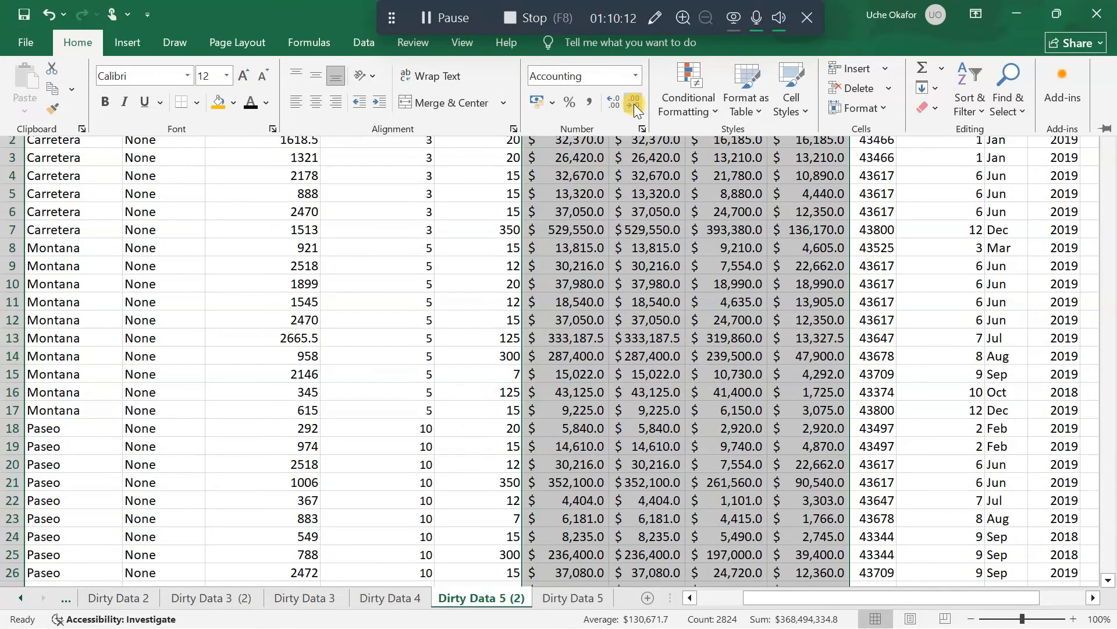
{"action": "left_click", "coordinate": [634, 103]}
{"action": "key", "text": "Escape"}
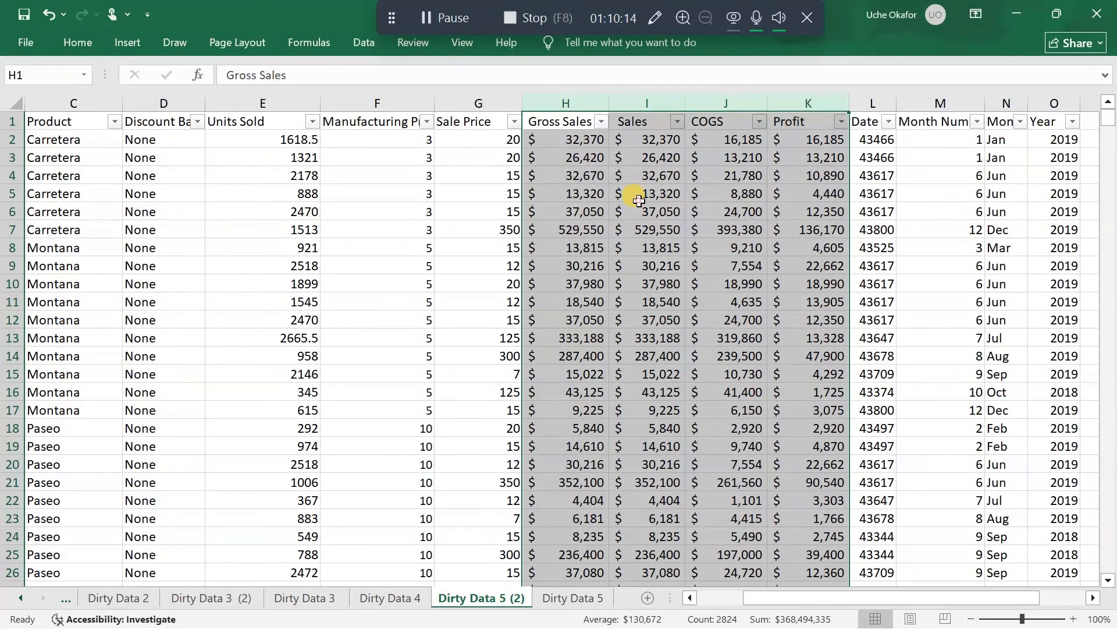
{"action": "left_click", "coordinate": [639, 201]}
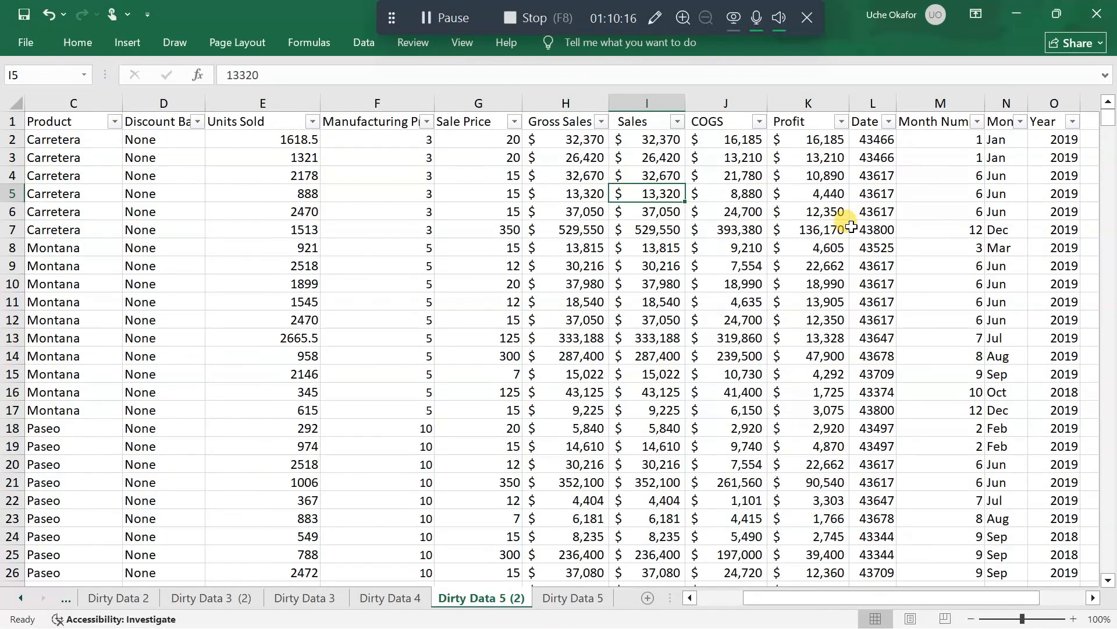
Format all serial numbers in the Date column from L2 down as Short Date
{"action": "left_click", "coordinate": [873, 140]}
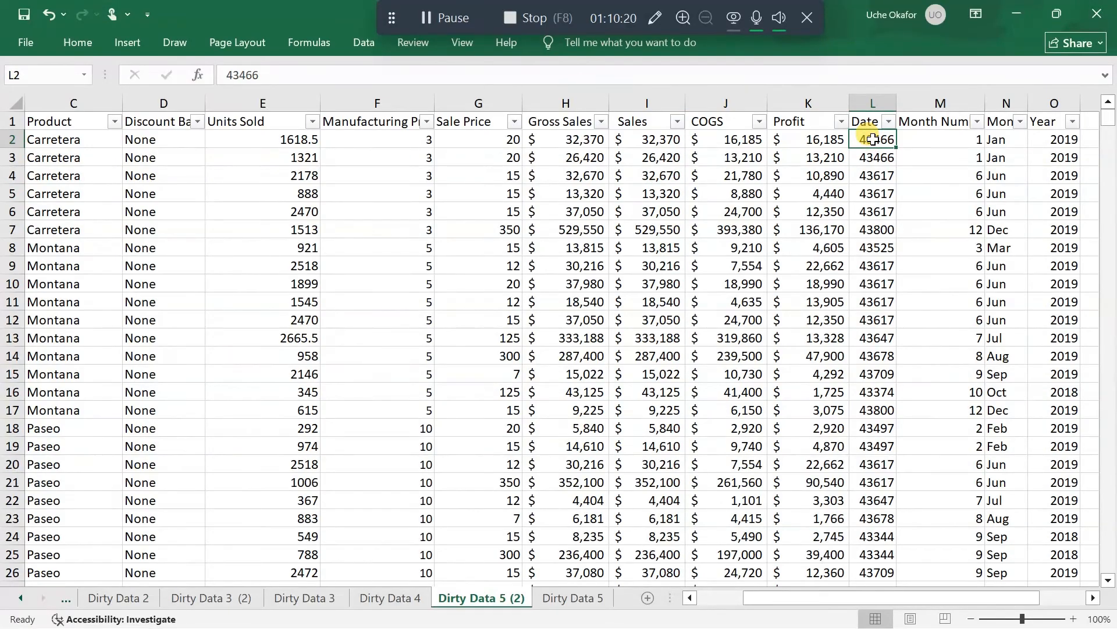
{"action": "key", "text": "ctrl+shift+Down"}
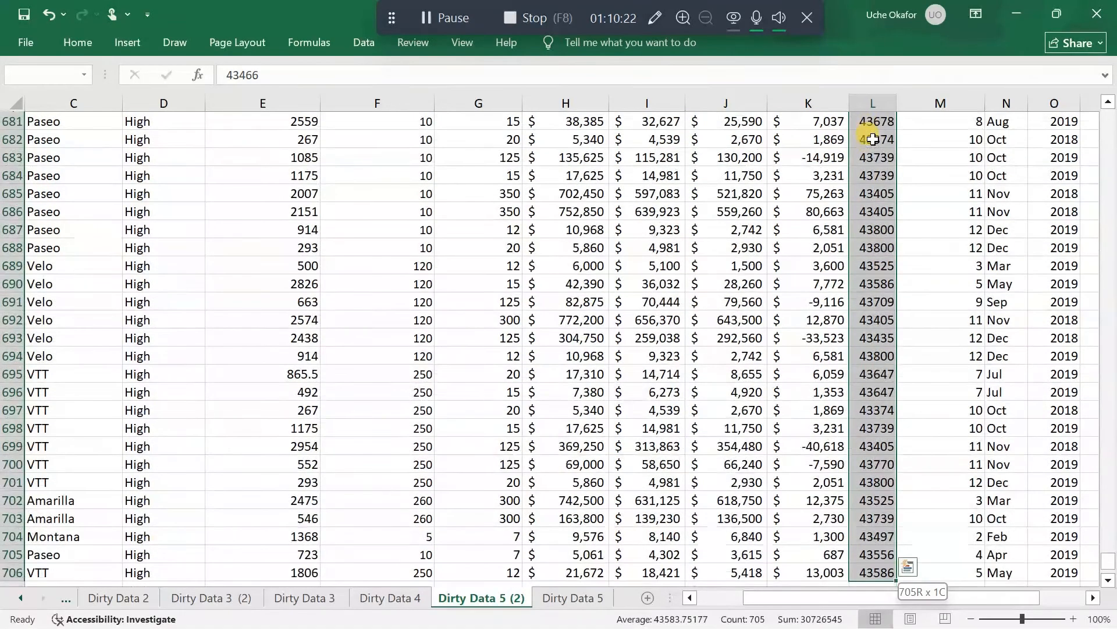
{"action": "left_click", "coordinate": [82, 38]}
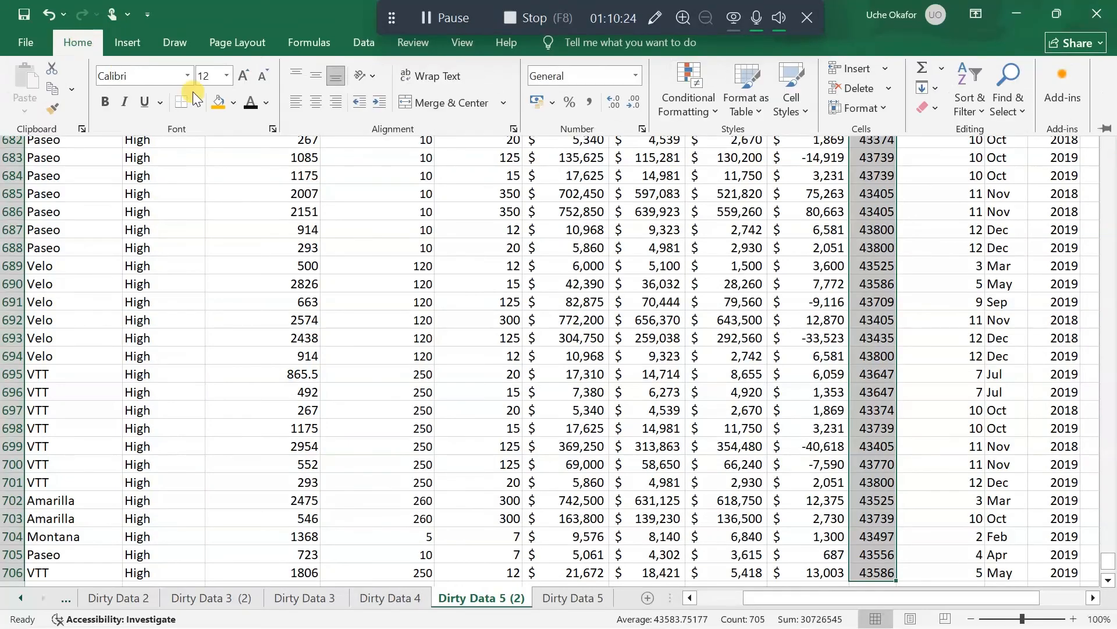
{"action": "left_click", "coordinate": [636, 75]}
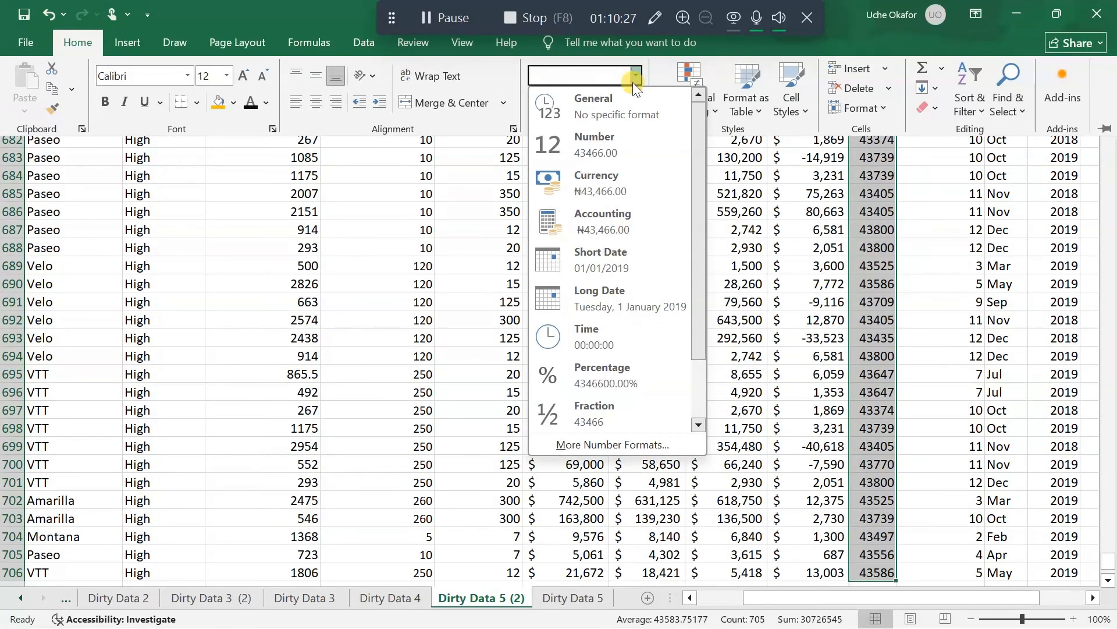
{"action": "left_click", "coordinate": [615, 266]}
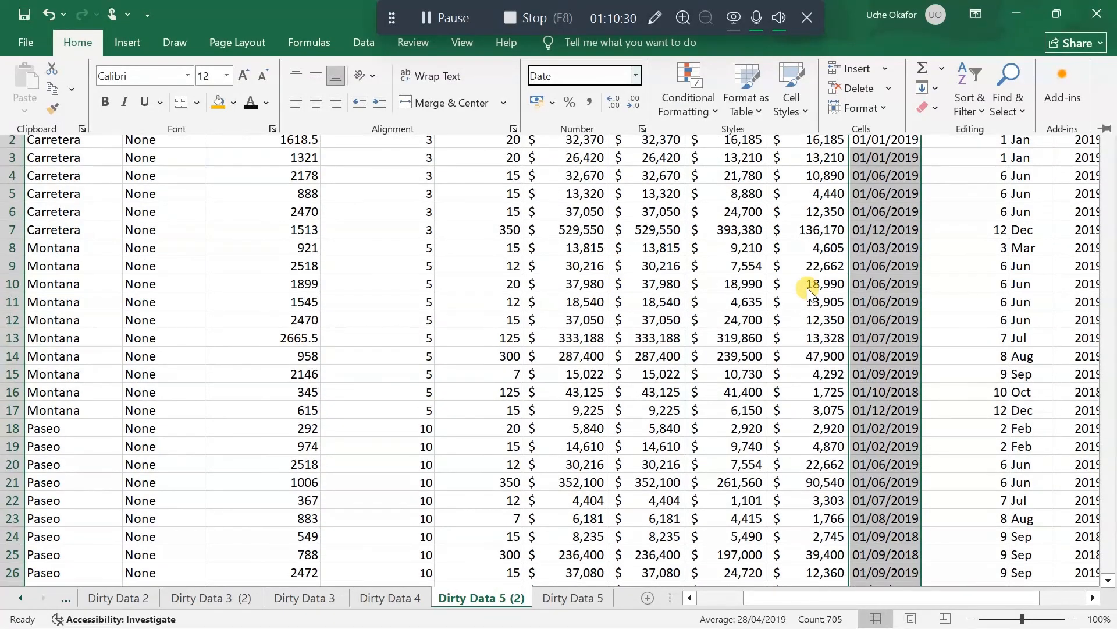
{"action": "left_click", "coordinate": [803, 285]}
Widen the Month Number column to show its full header and look over the date, month and year data
{"action": "scroll", "coordinate": [804, 284], "scroll_direction": "right", "scroll_amount": 1}
{"action": "scroll", "coordinate": [807, 286], "scroll_direction": "right", "scroll_amount": 3}
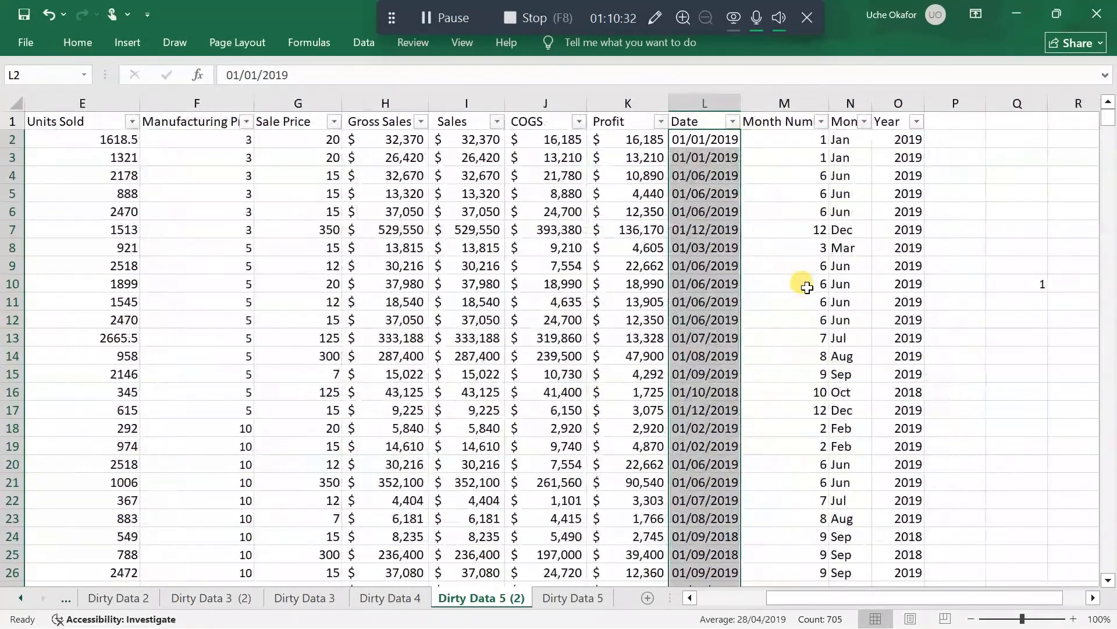
{"action": "scroll", "coordinate": [703, 298], "scroll_direction": "down", "scroll_amount": 12}
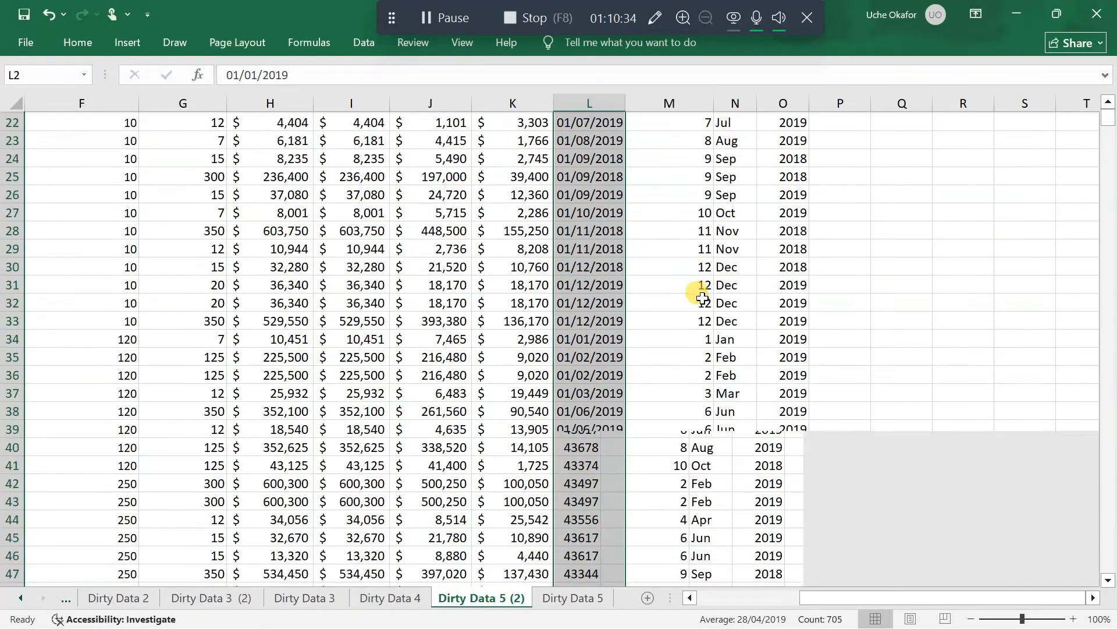
{"action": "scroll", "coordinate": [703, 298], "scroll_direction": "up", "scroll_amount": 12}
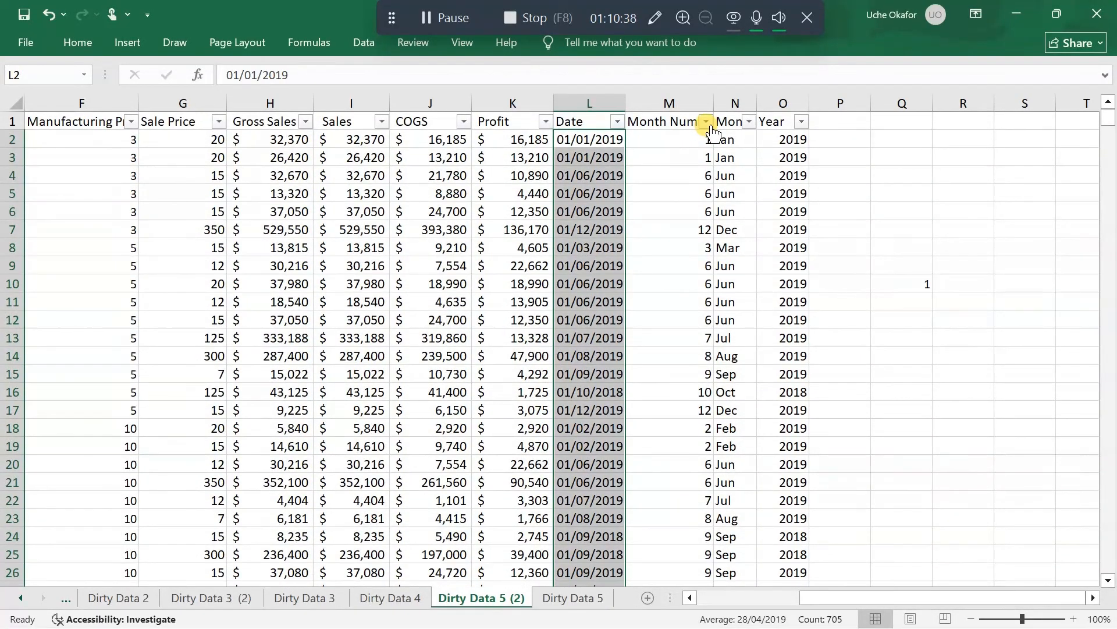
{"action": "left_click_drag", "start_coordinate": [712, 109], "coordinate": [732, 109]}
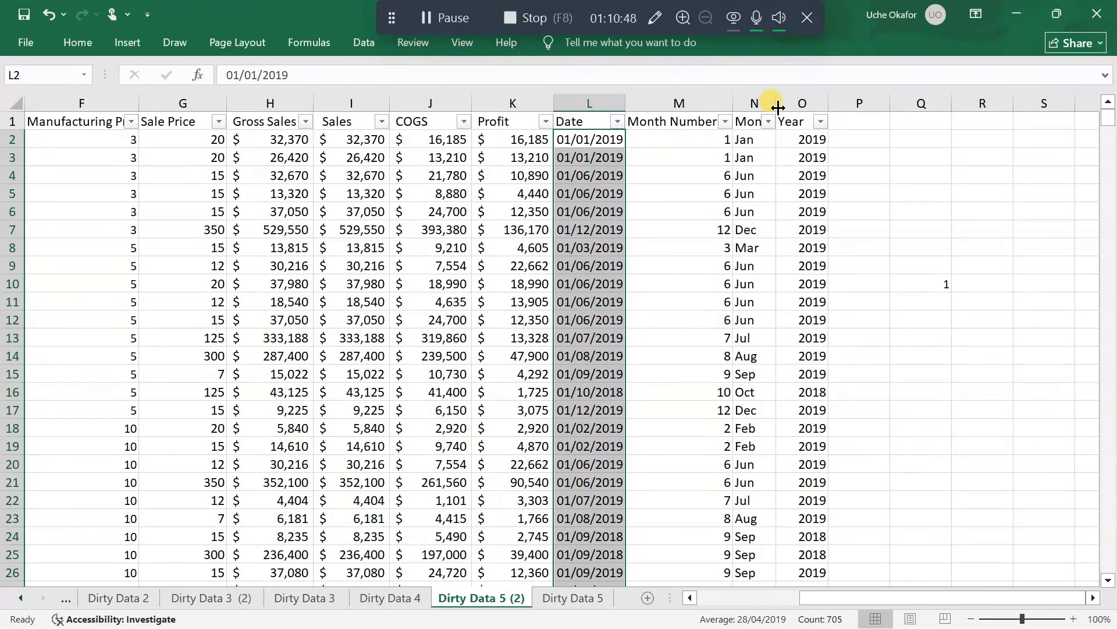
{"action": "scroll", "coordinate": [813, 267], "scroll_direction": "down", "scroll_amount": 4}
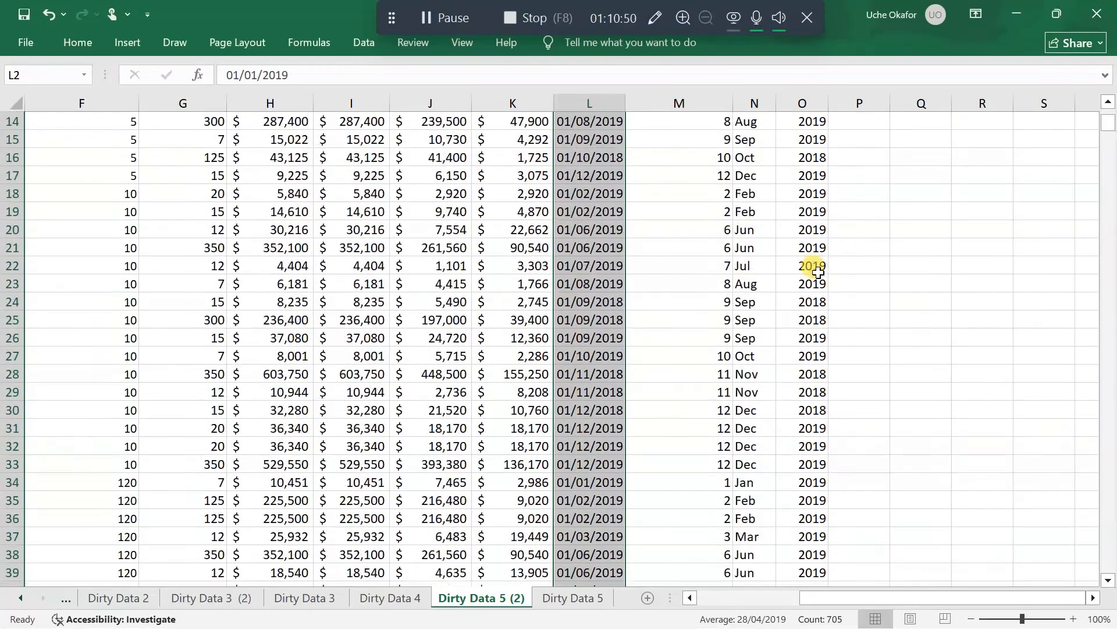
{"action": "scroll", "coordinate": [815, 269], "scroll_direction": "up", "scroll_amount": 4}
{"action": "scroll", "coordinate": [814, 269], "scroll_direction": "left", "scroll_amount": 2}
{"action": "scroll", "coordinate": [817, 271], "scroll_direction": "left", "scroll_amount": 3}
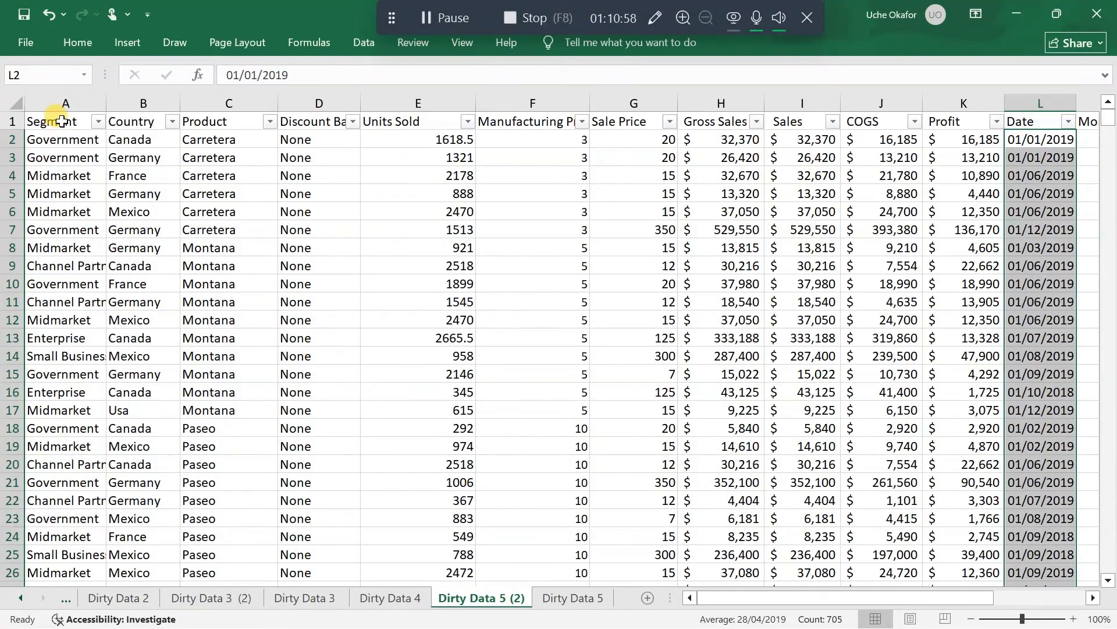
Give the header row from Segment to Year an orange fill and bold text
{"action": "left_click_drag", "start_coordinate": [61, 121], "coordinate": [993, 120]}
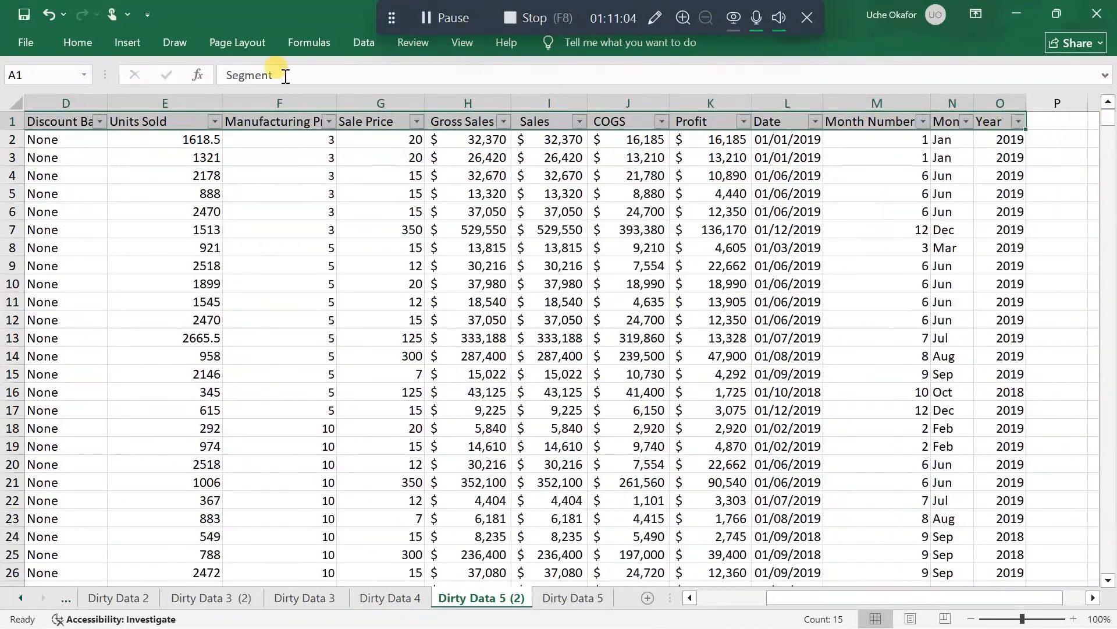
{"action": "left_click", "coordinate": [72, 46]}
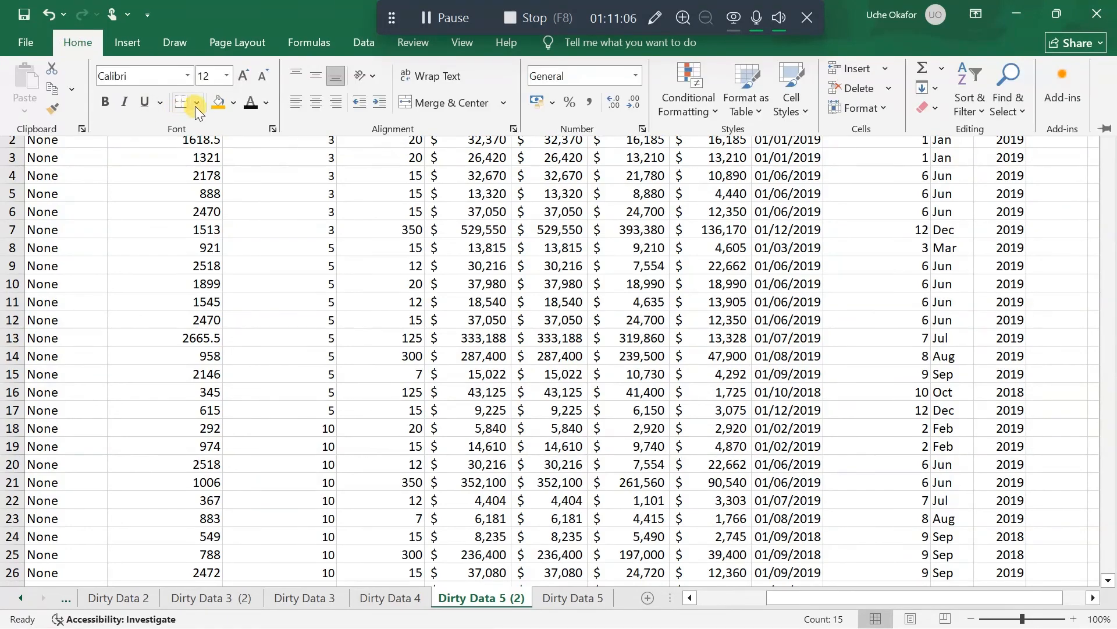
{"action": "left_click", "coordinate": [211, 110]}
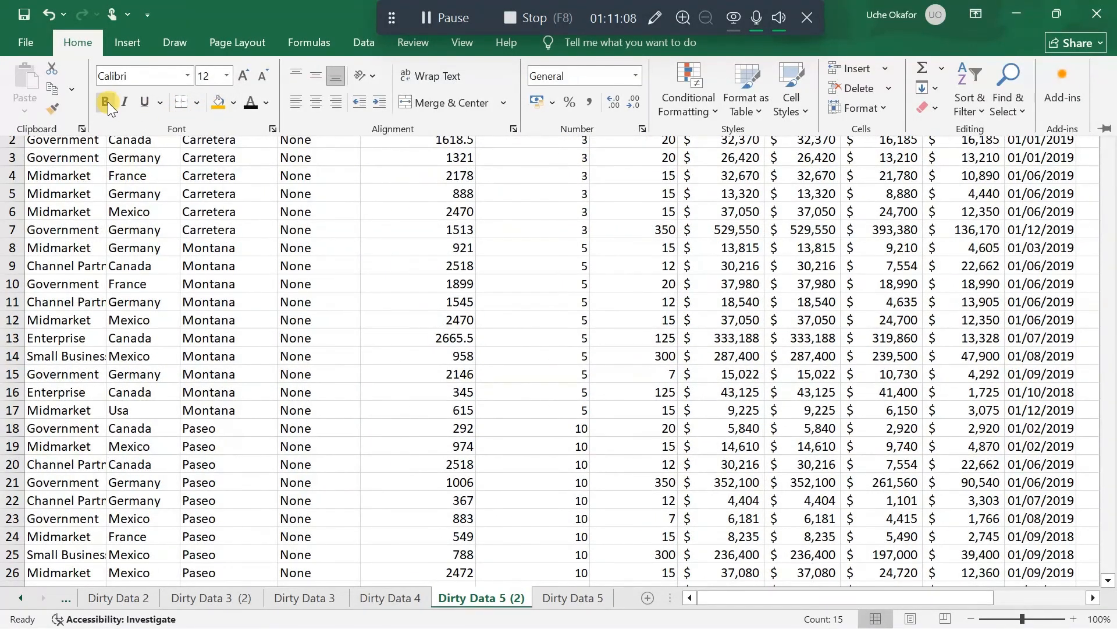
{"action": "left_click", "coordinate": [106, 102]}
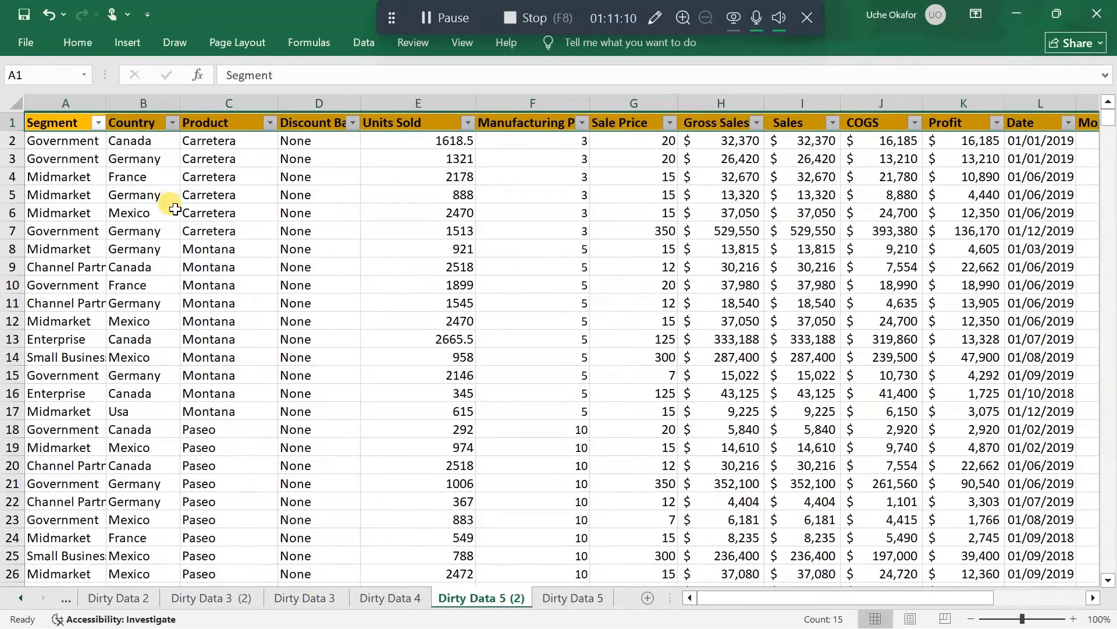
Compare the cleaned table with the original Dirty Data 5 sheet and return to the Dirty Data 5 (2) copy
{"action": "left_click", "coordinate": [379, 421]}
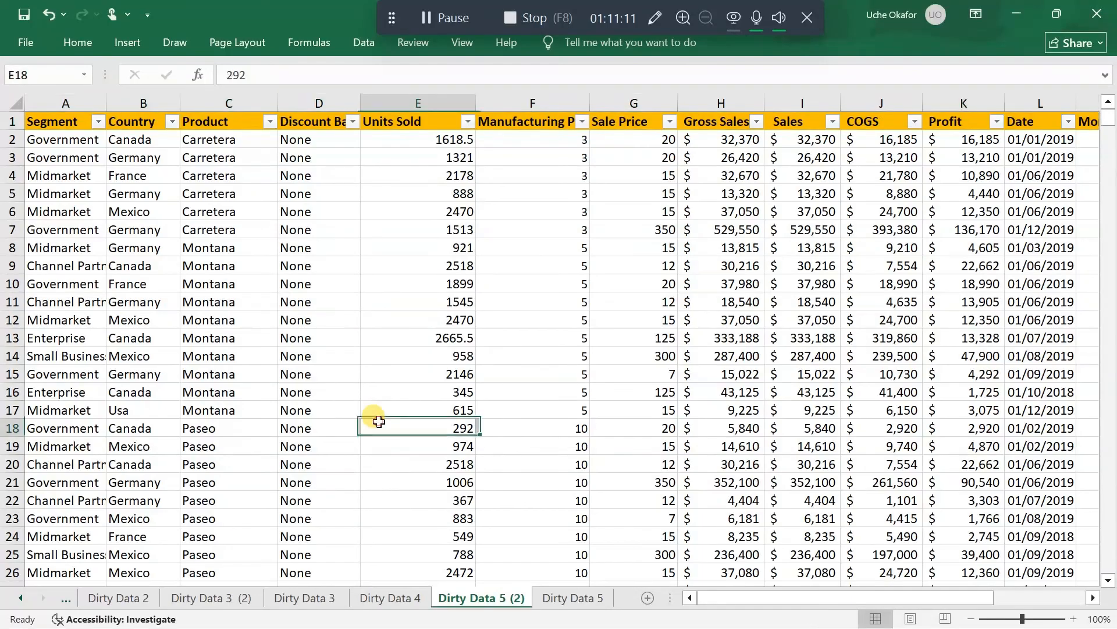
{"action": "left_click", "coordinate": [563, 598]}
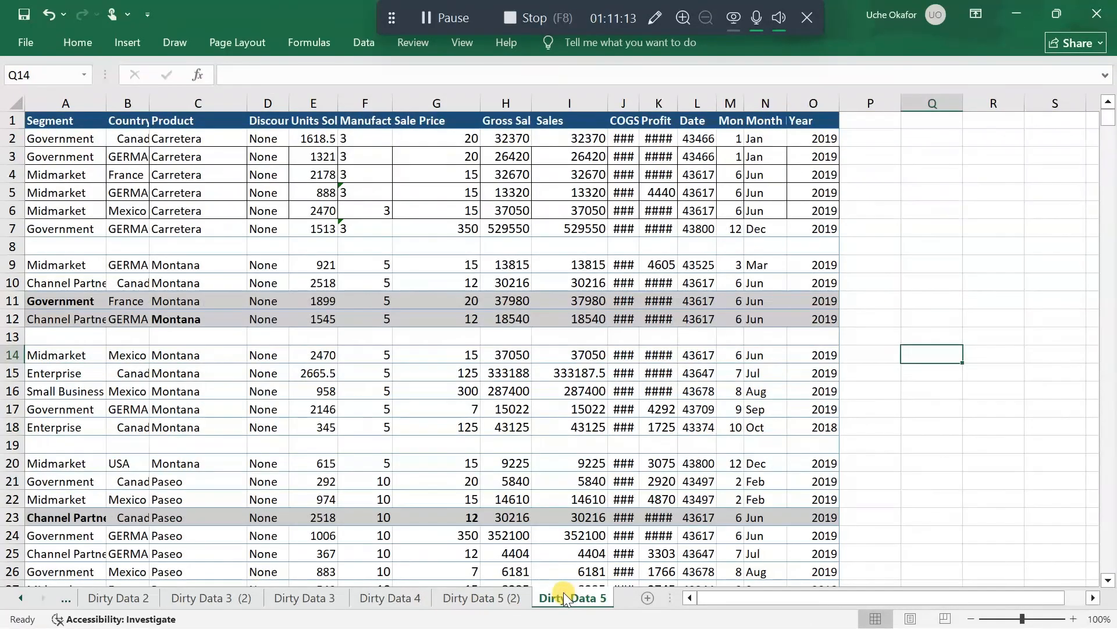
{"action": "left_click", "coordinate": [479, 599]}
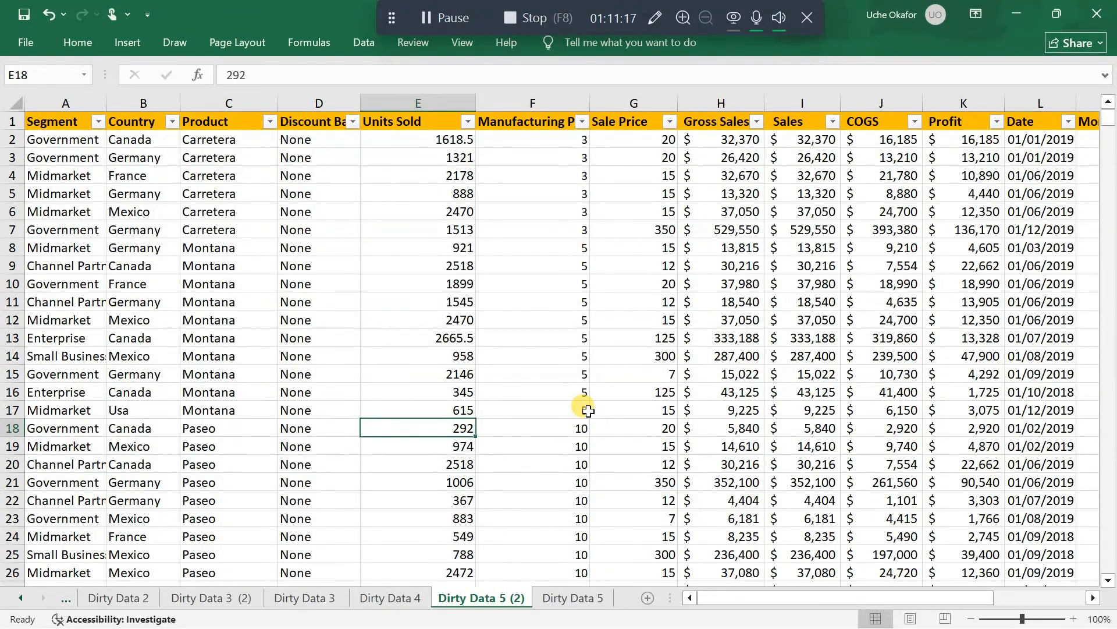